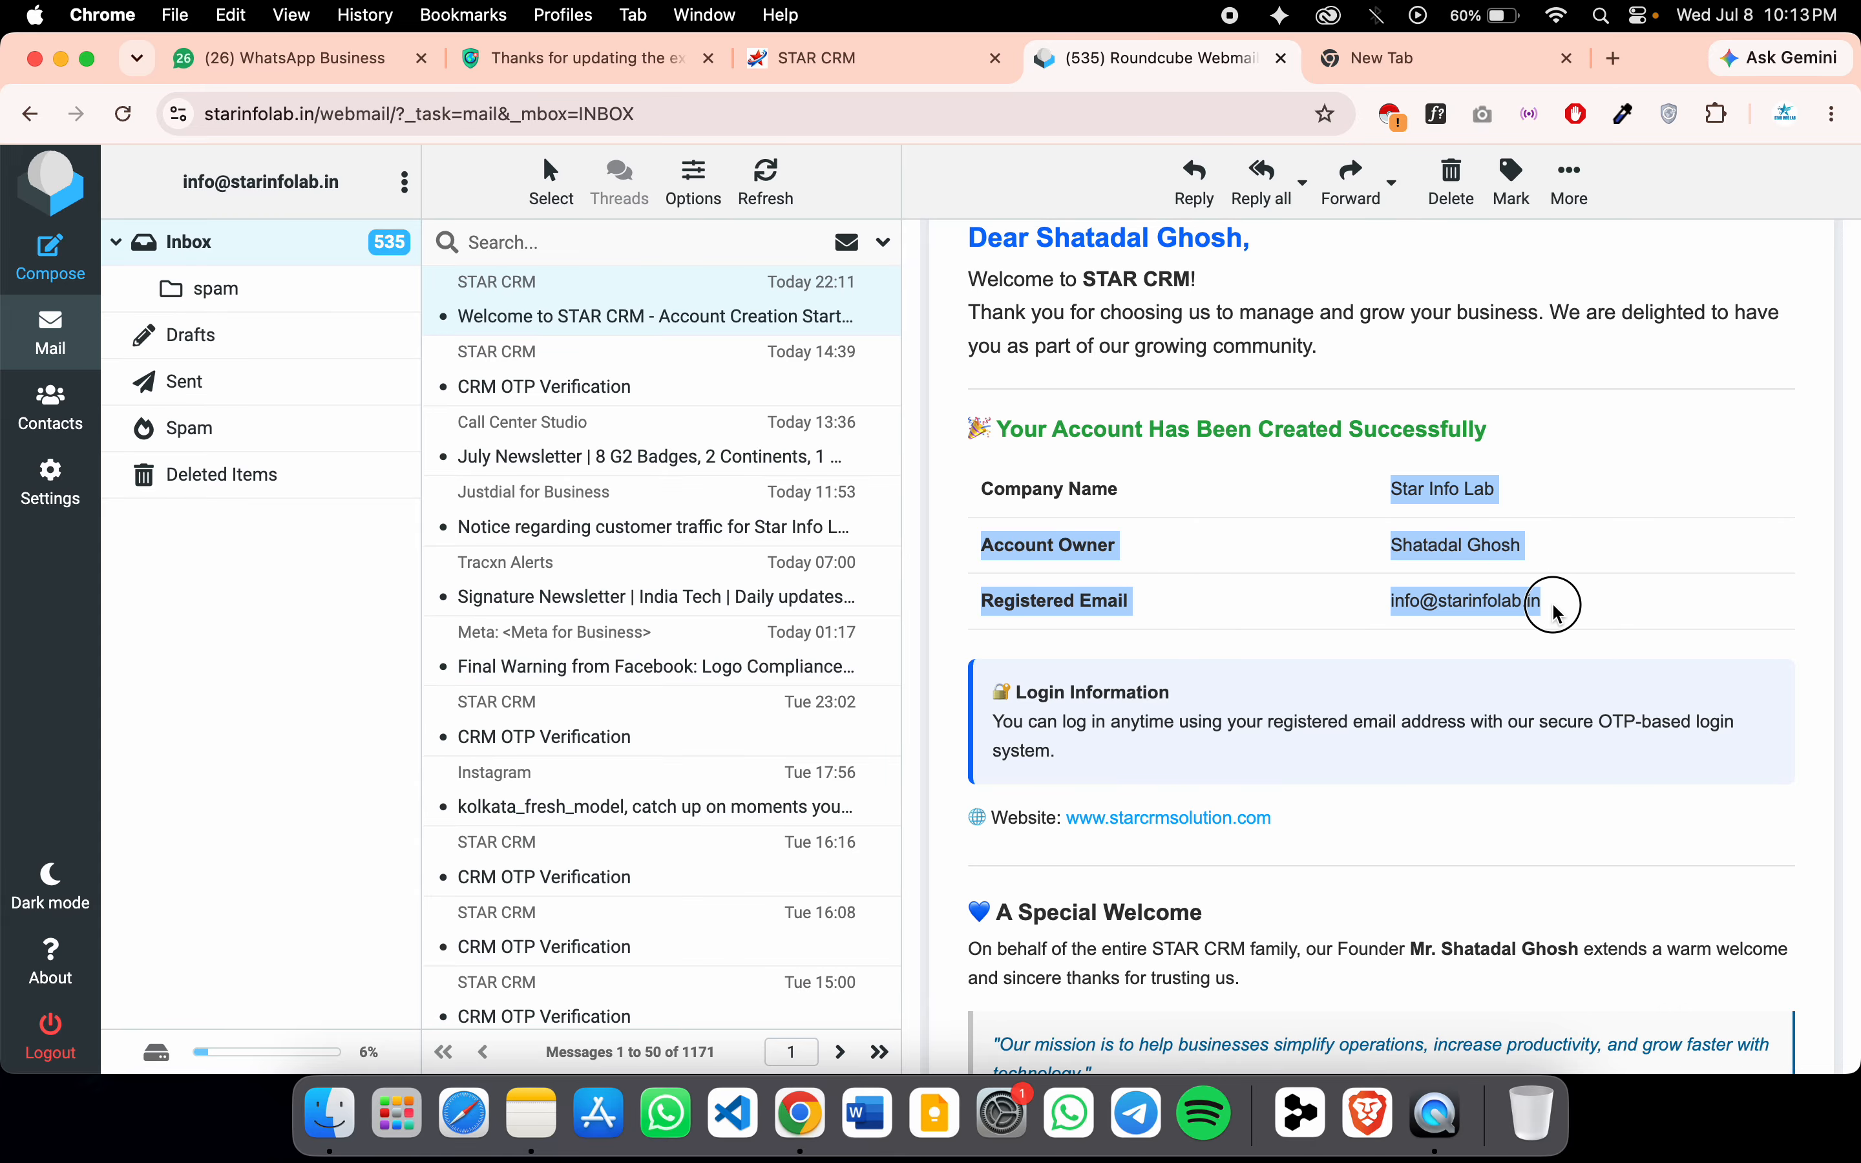
Read through the STAR CRM welcome email in Roundcube, then switch to the empty new tab
click(1561, 615)
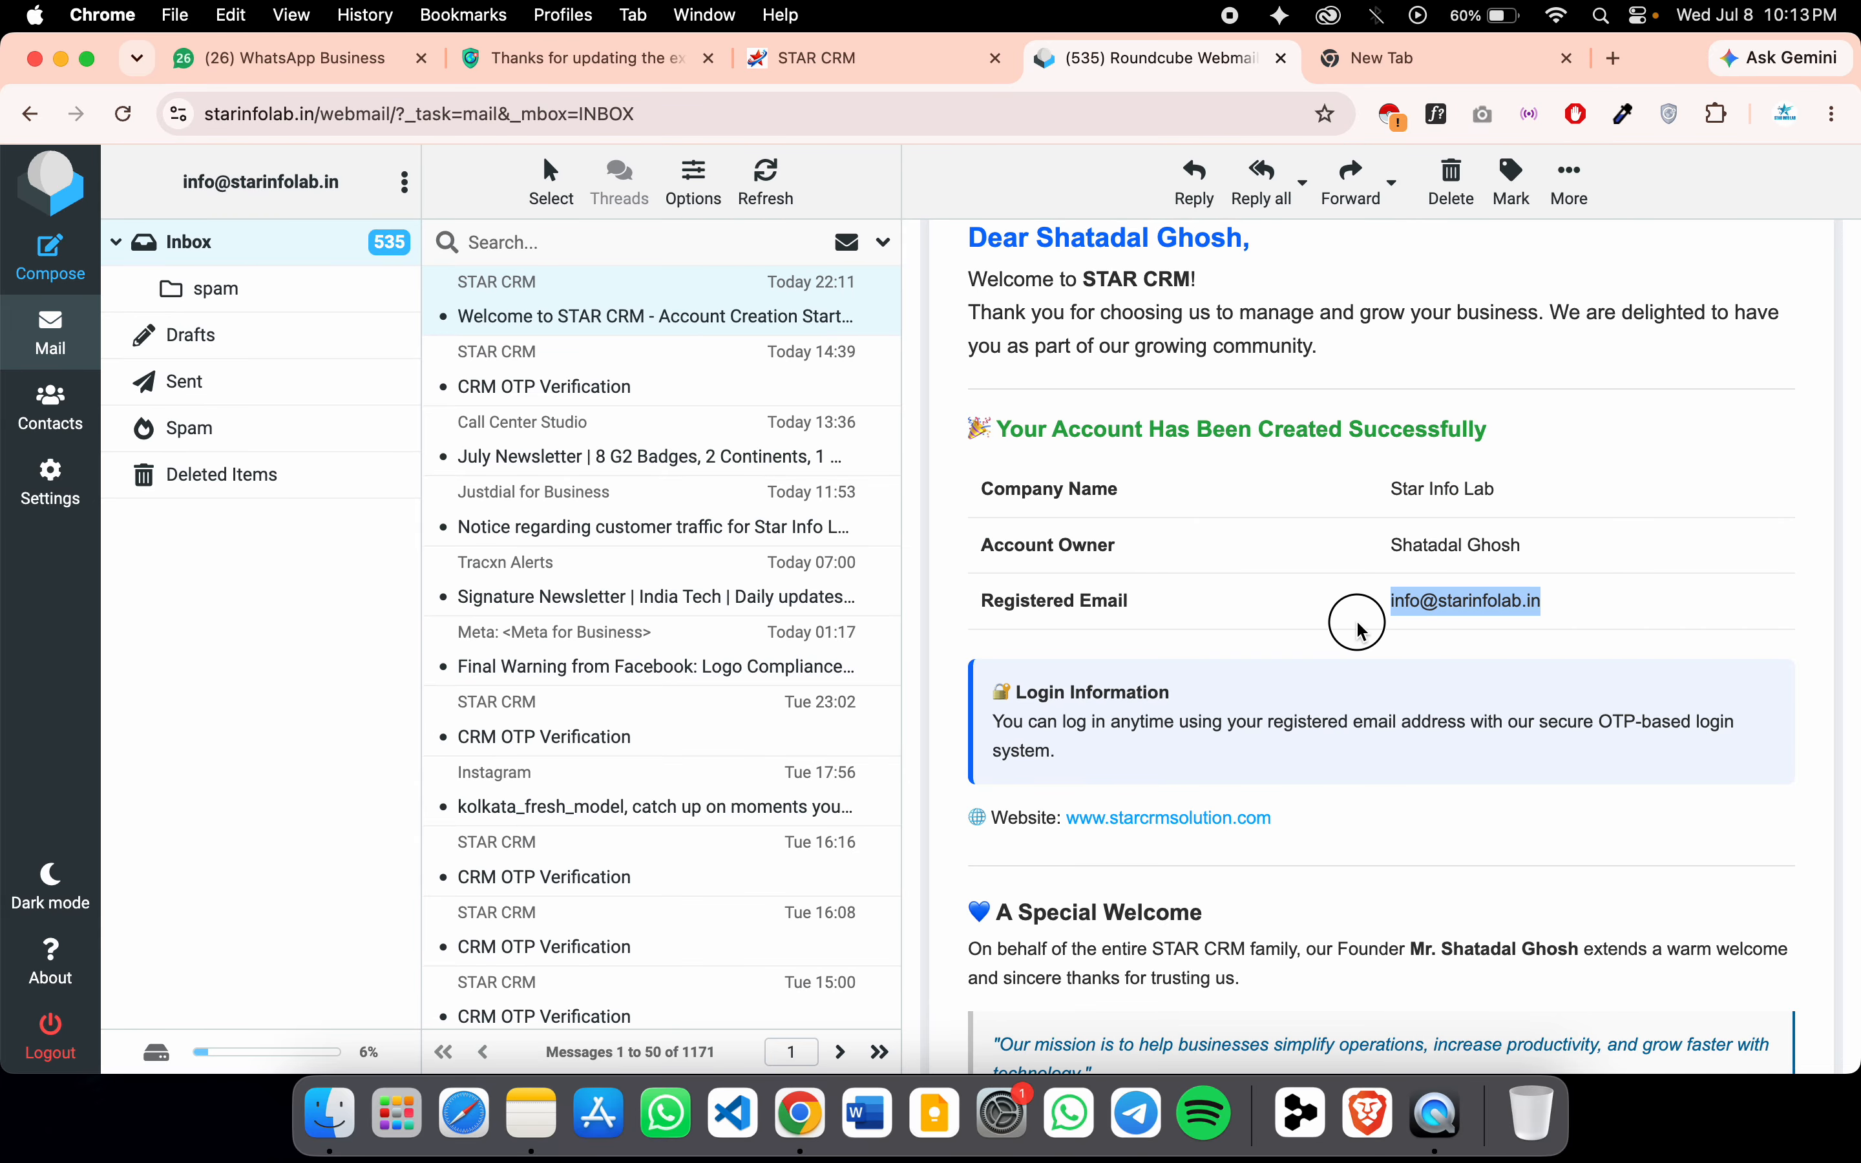
click(1338, 619)
scroll(1338, 619, down, 1)
scroll(1338, 619, down, 10)
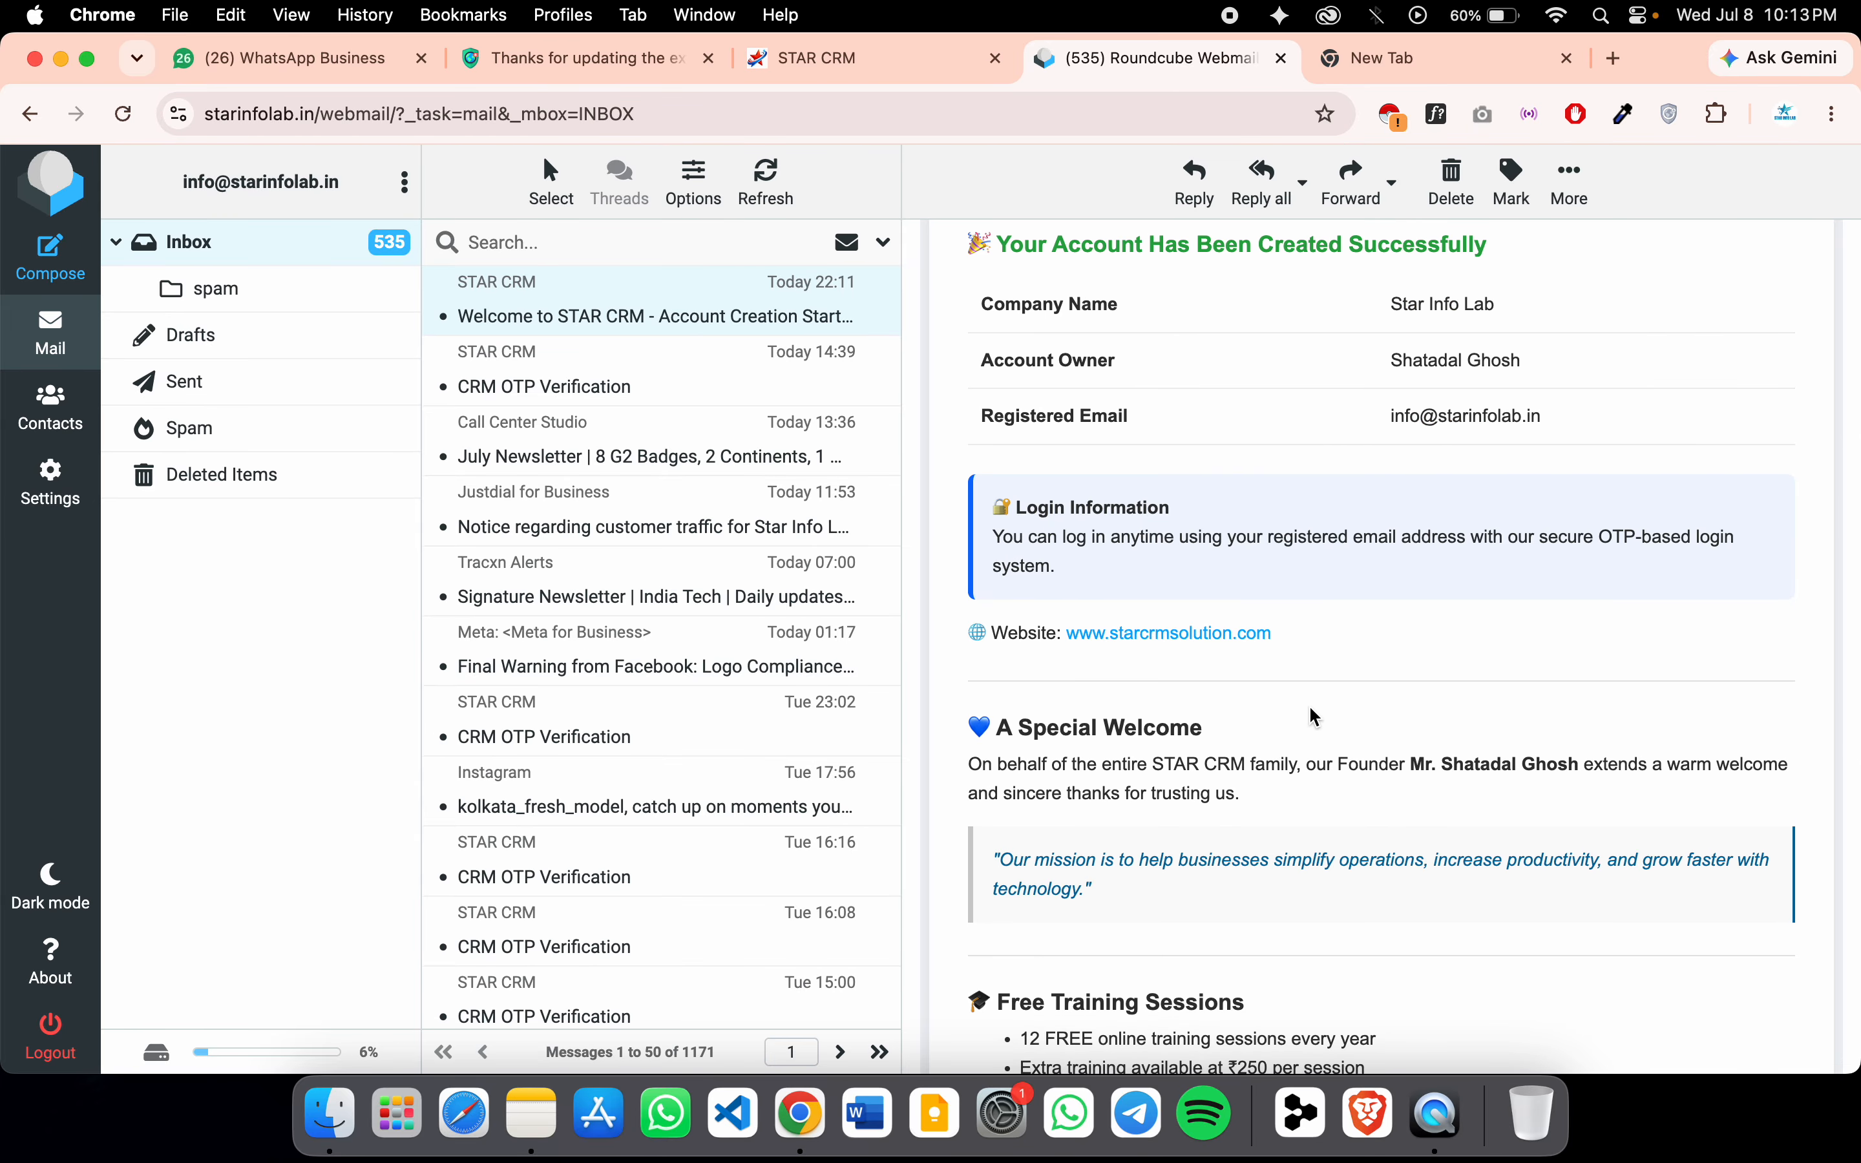
scroll(1289, 926, up, 5)
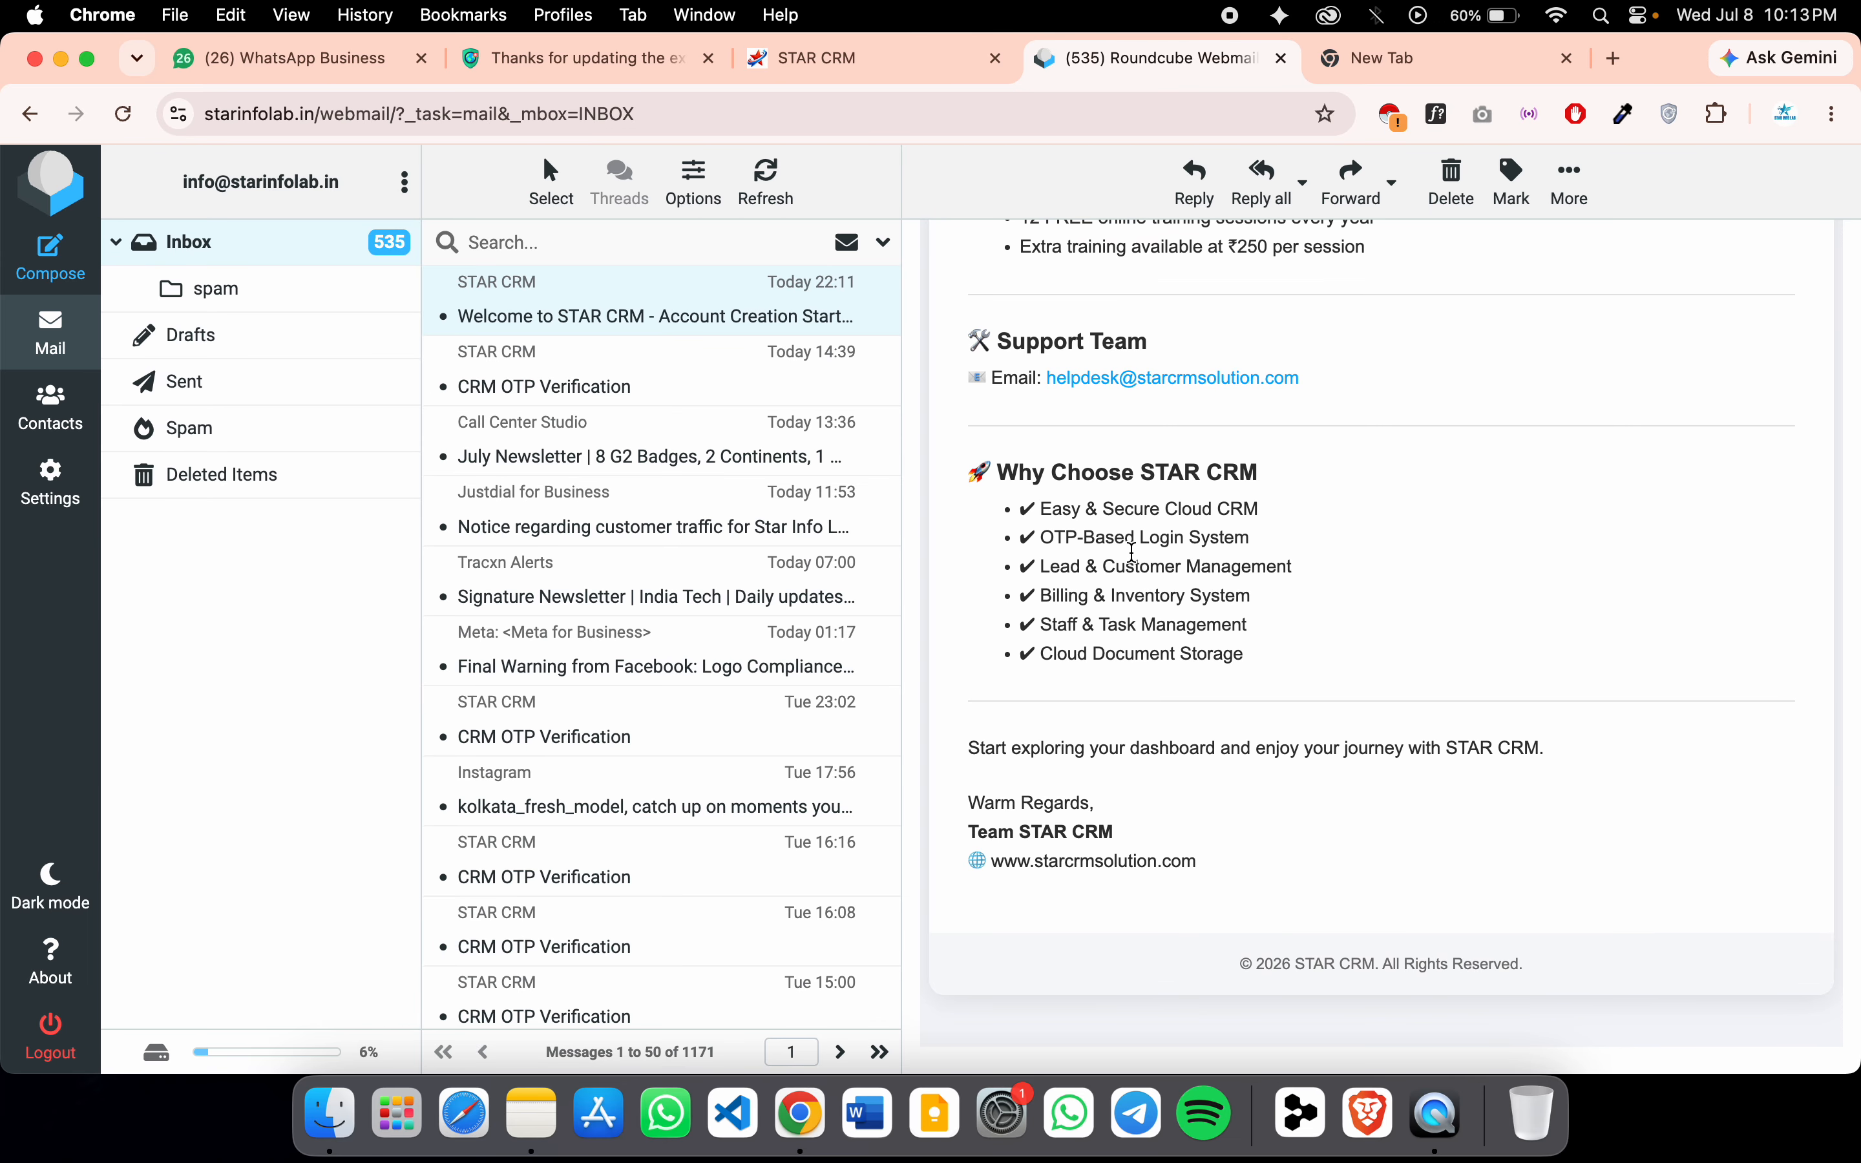
scroll(1300, 750, down, 5)
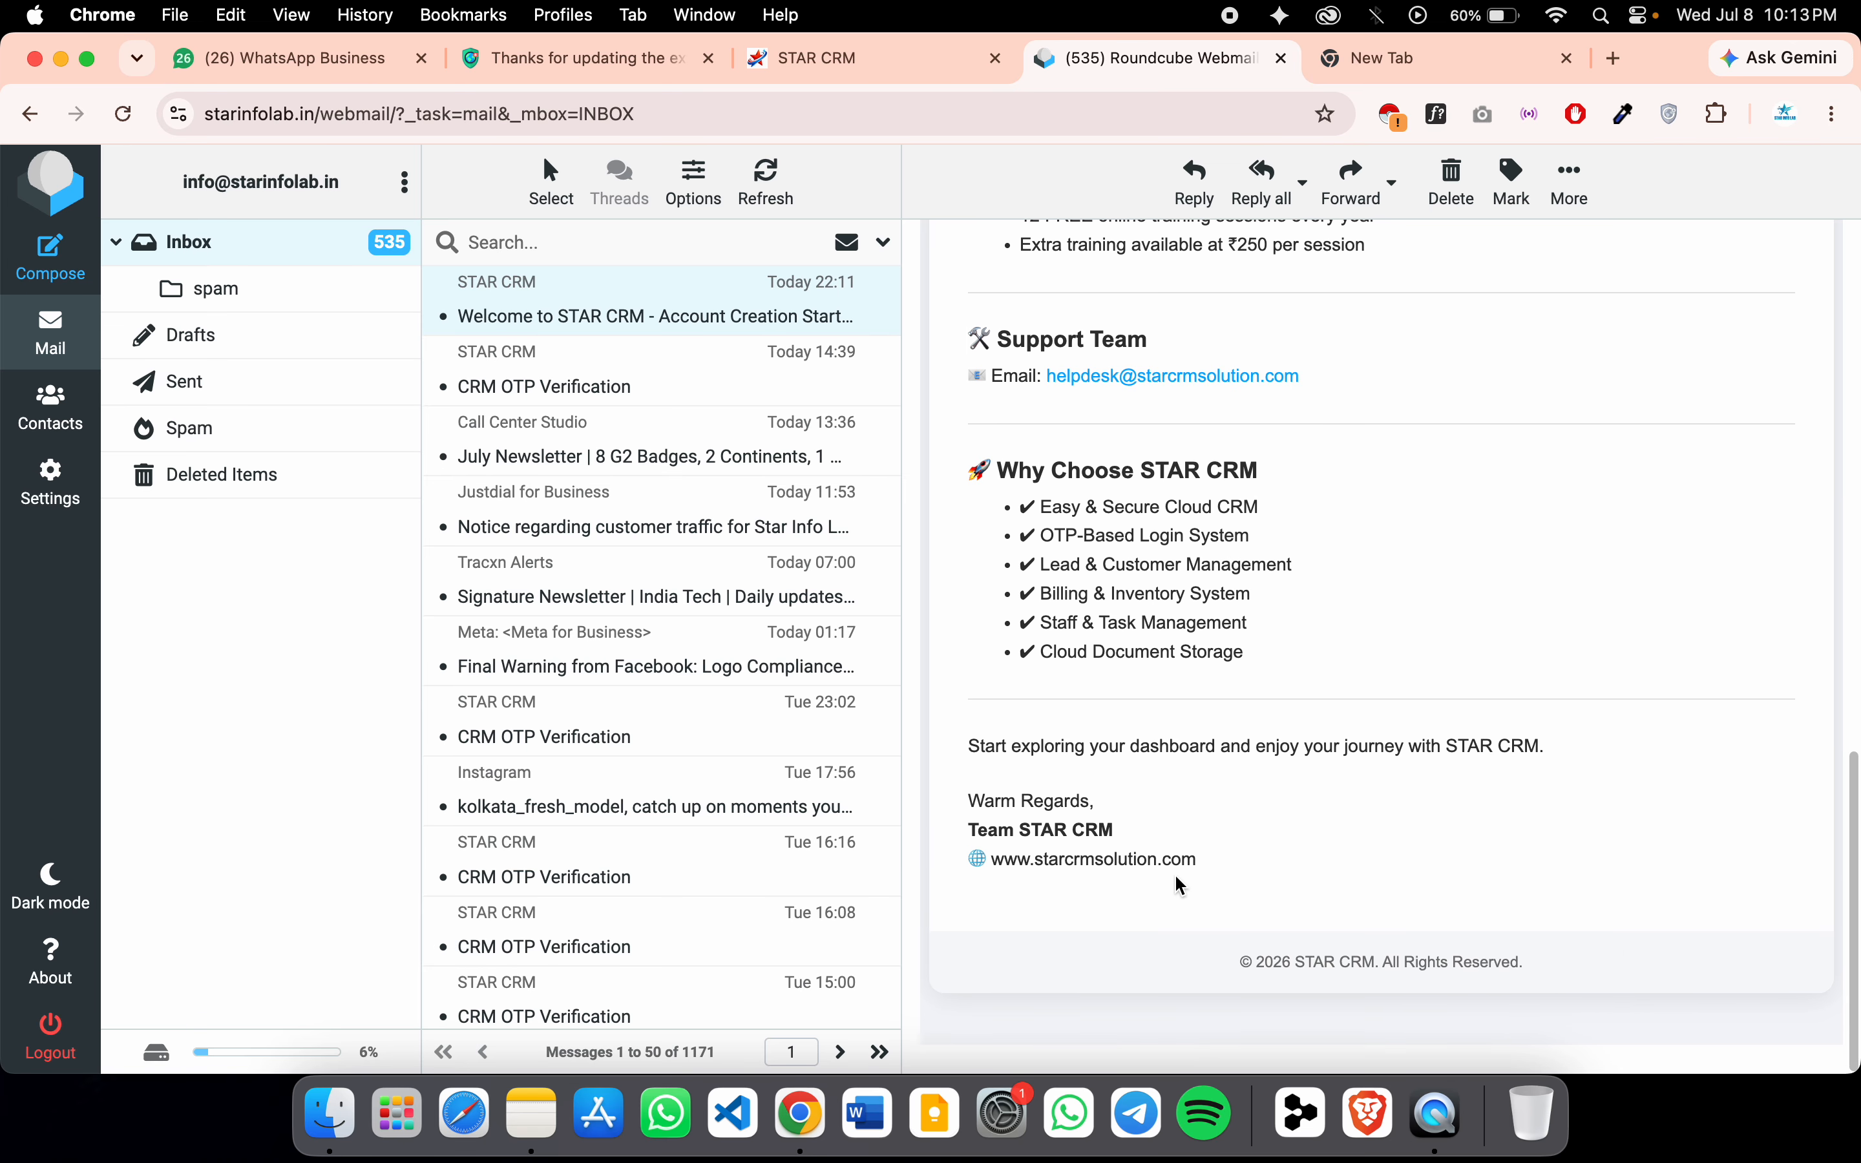
scroll(1191, 646, up, 15)
scroll(1191, 646, down, 8)
scroll(1190, 646, up, 10)
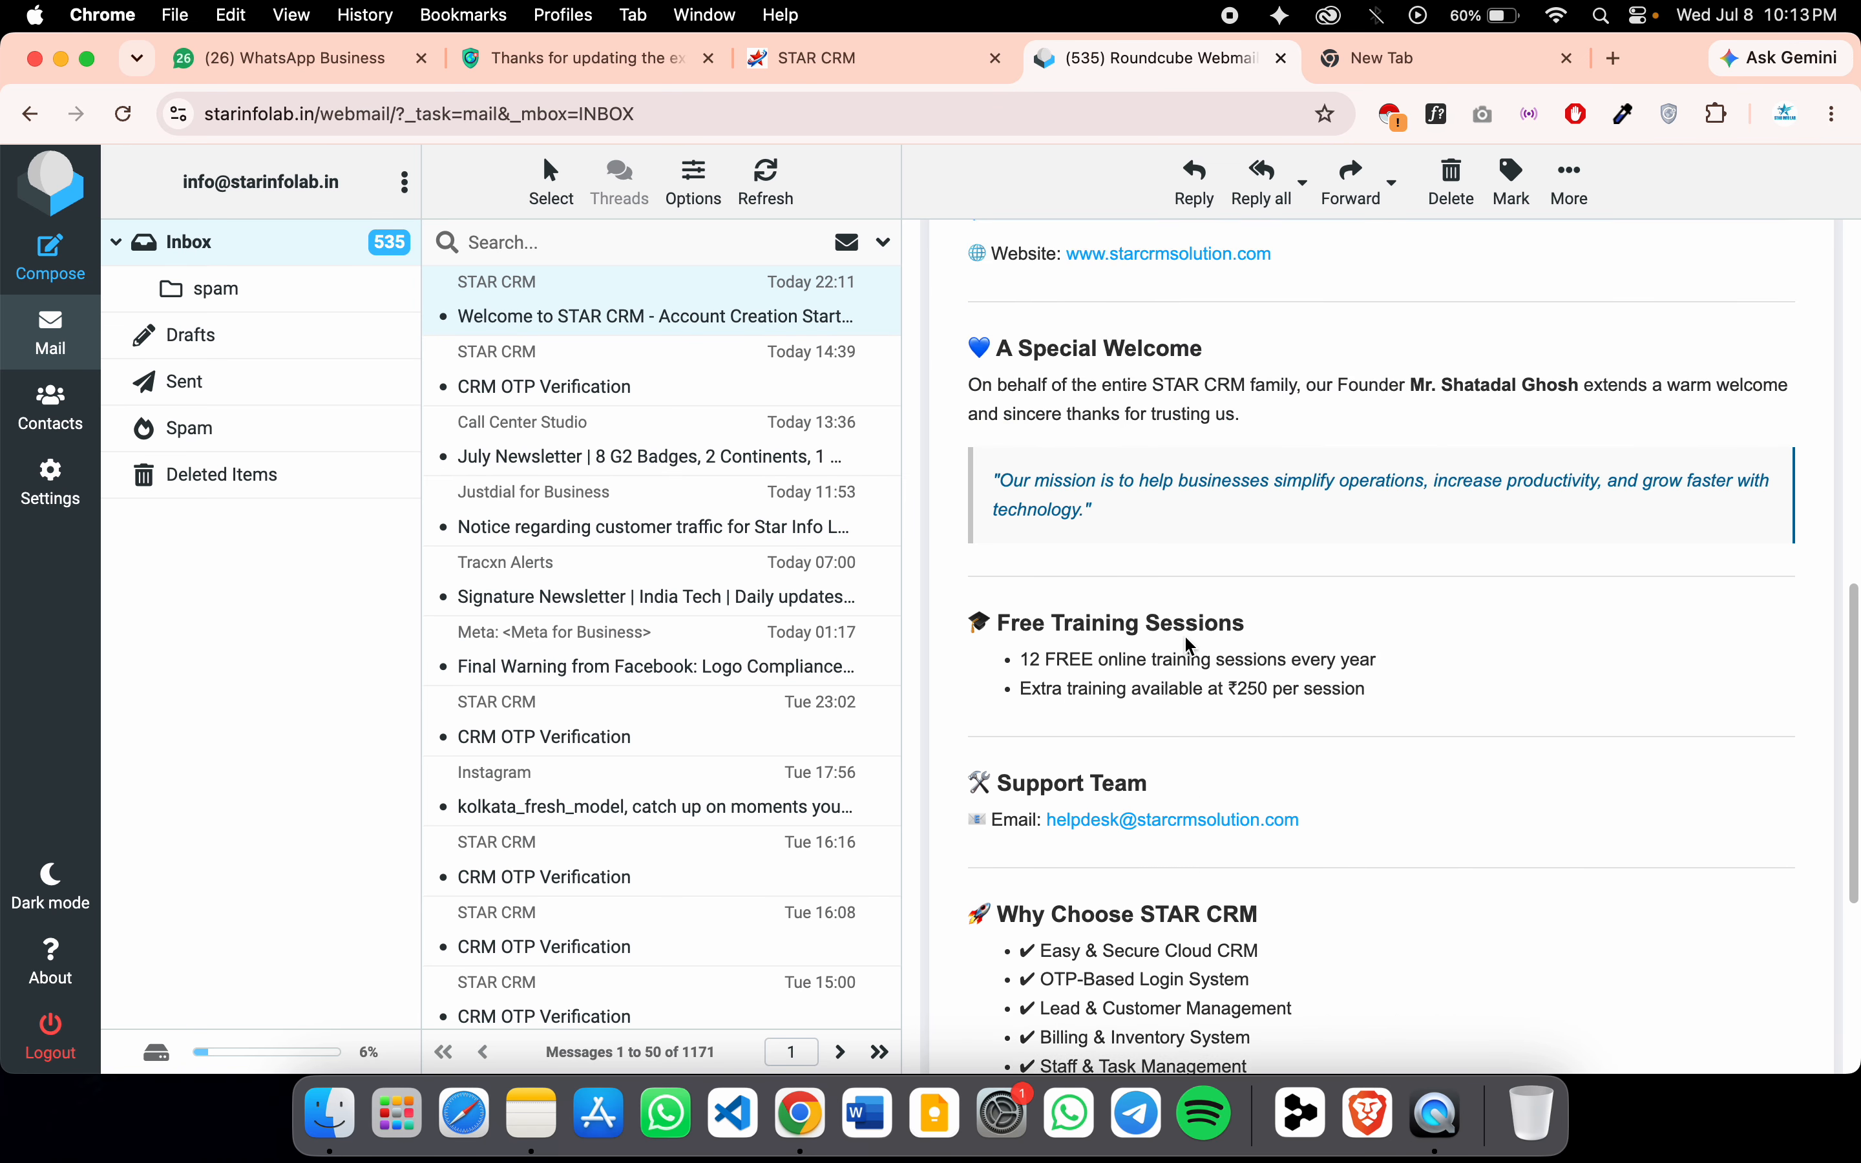
scroll(1190, 646, down, 5)
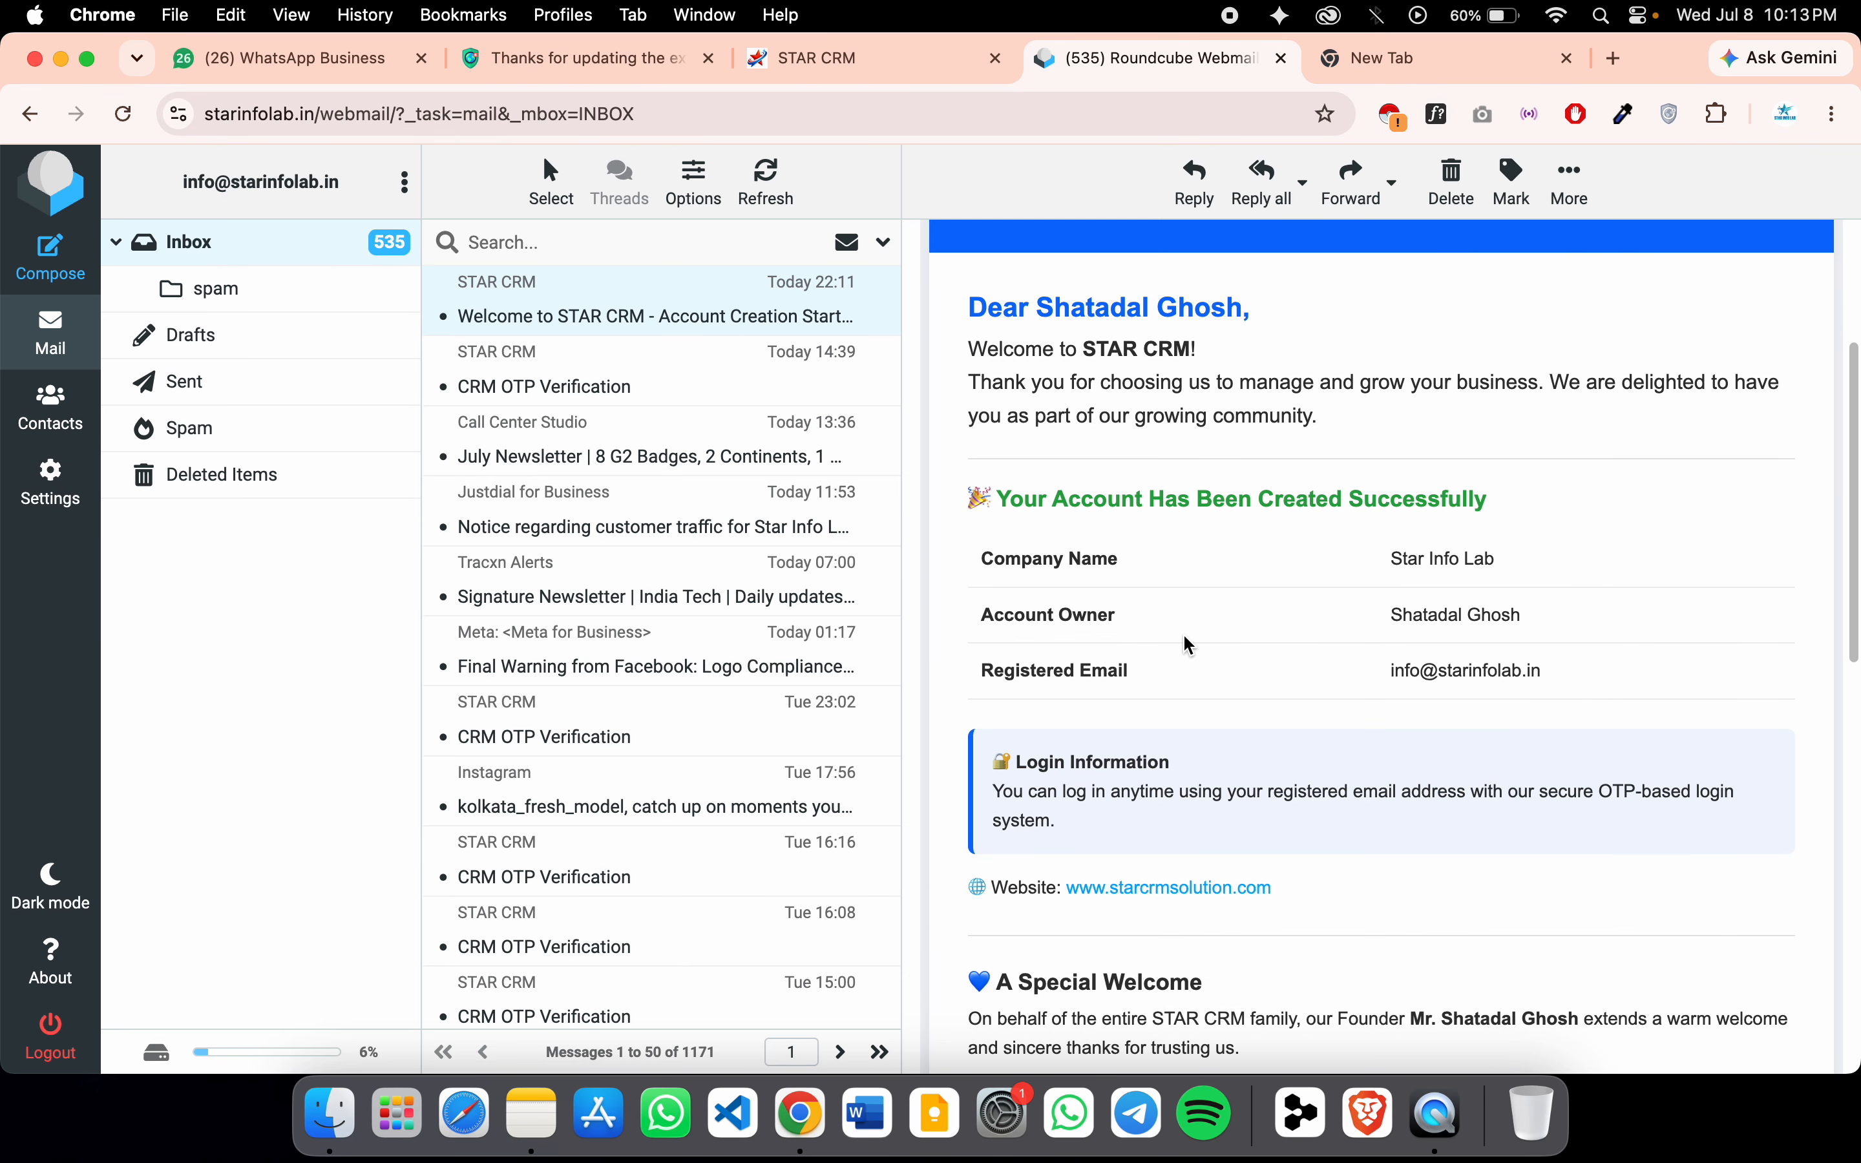
scroll(1190, 646, up, 5)
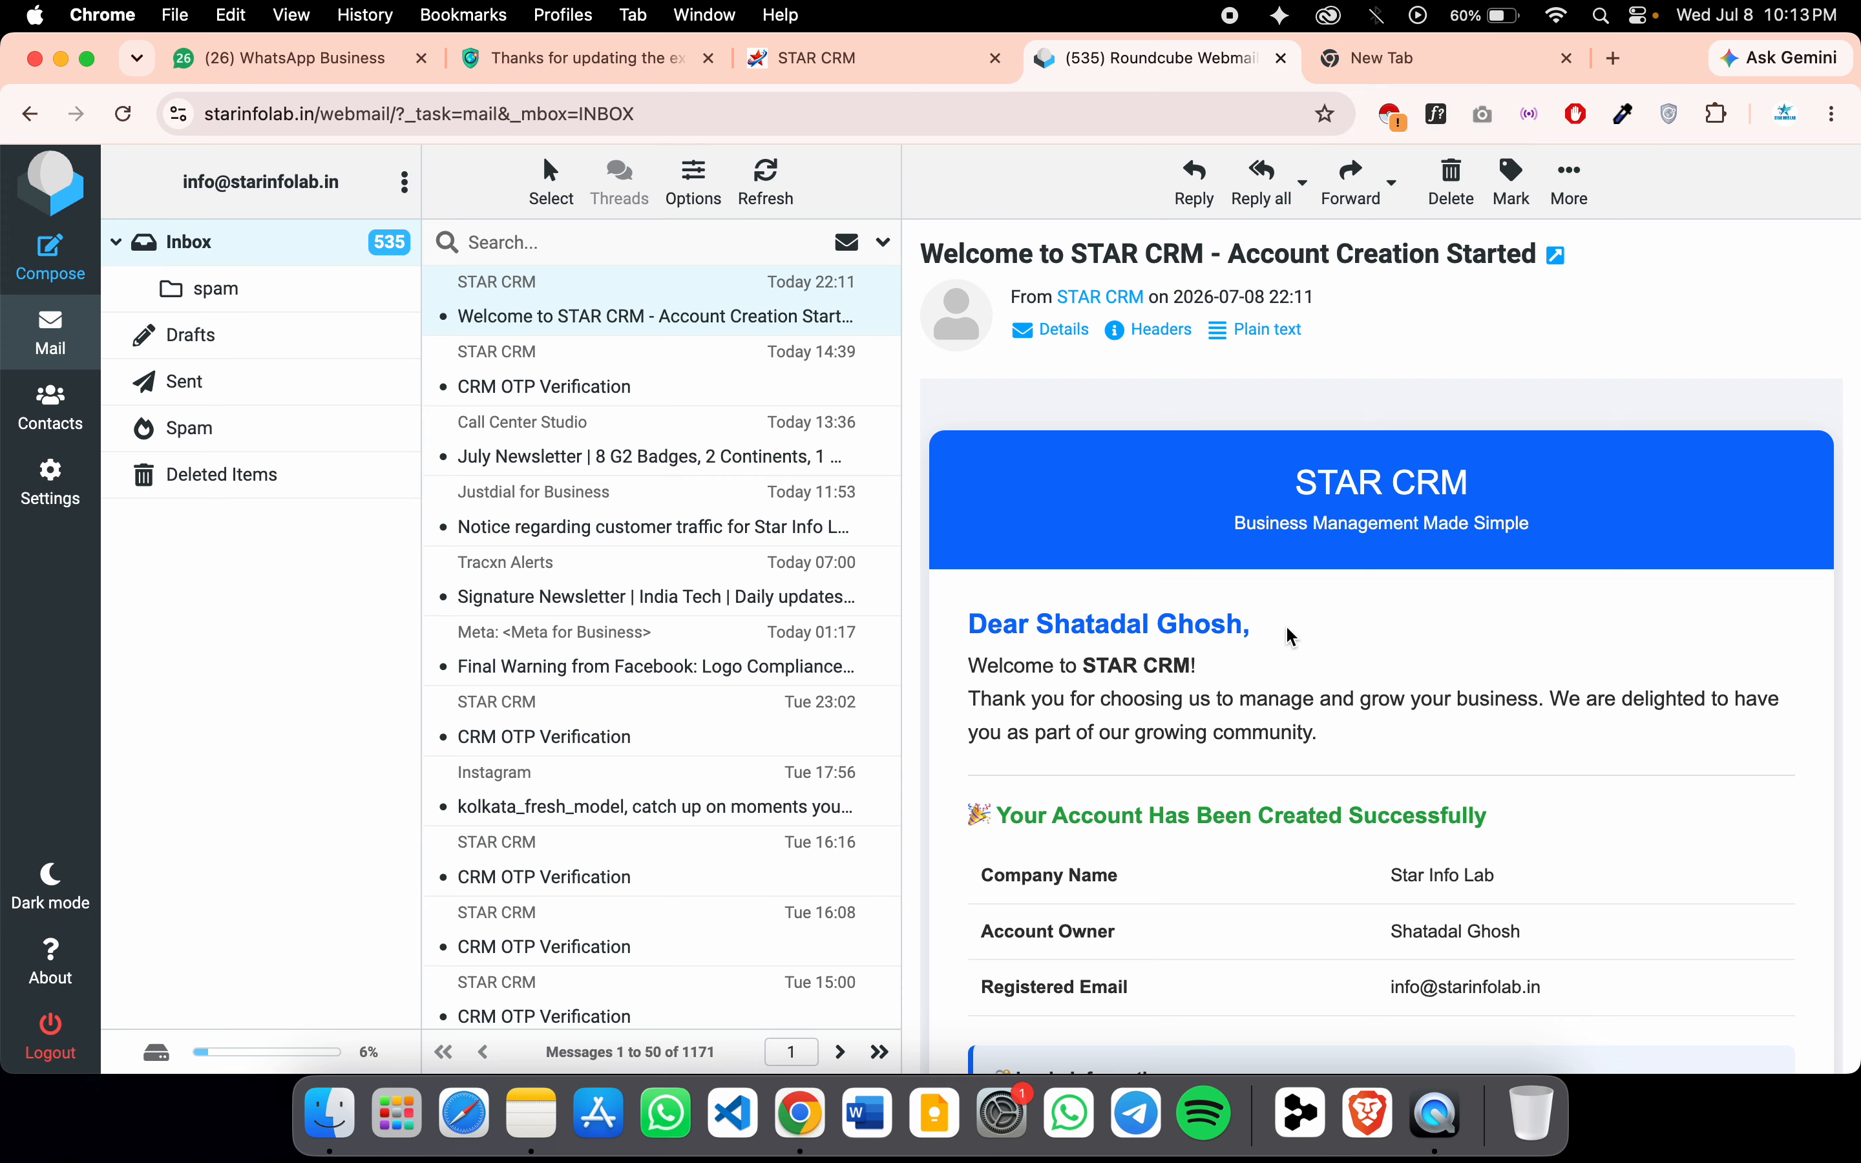
click(1430, 58)
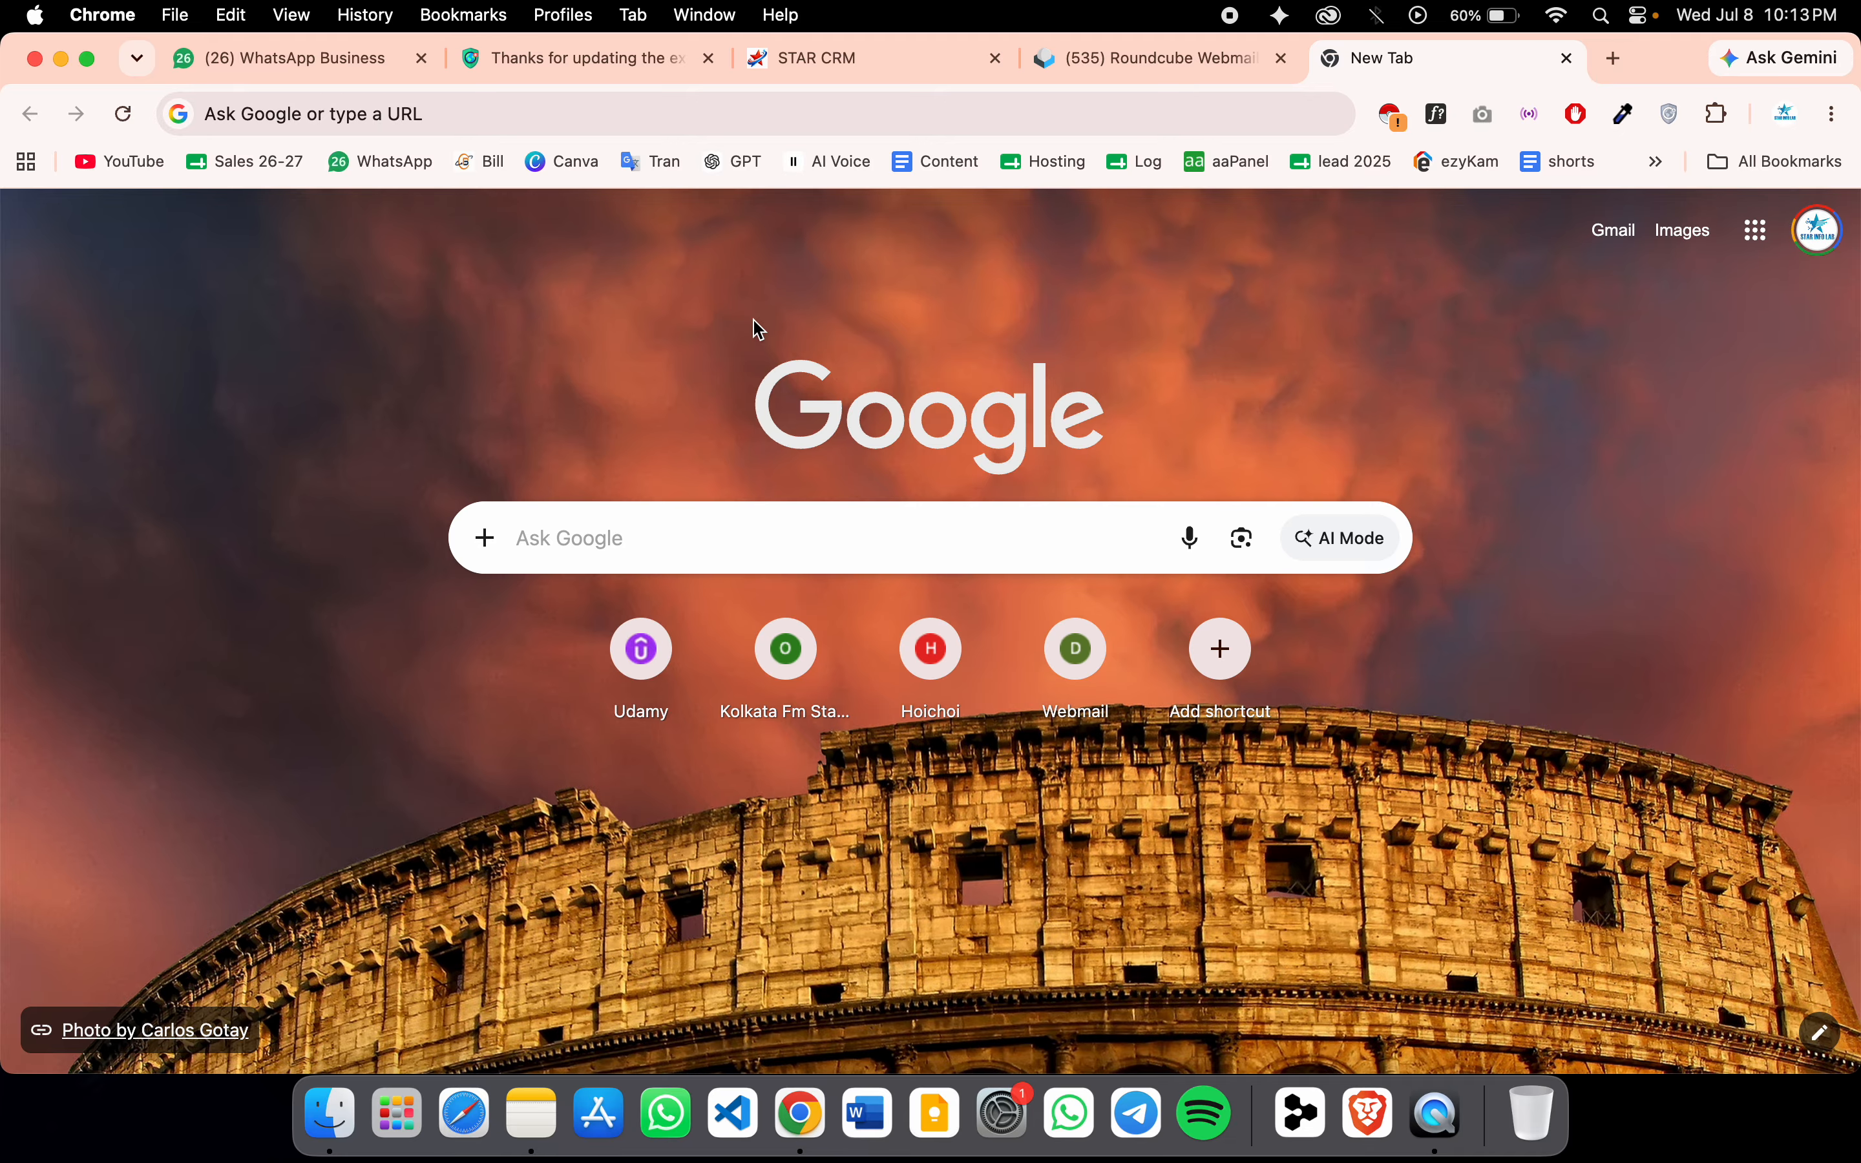
Search Google for 'star crm', then refine it to the 'star crm solution' suggestion
click(621, 123)
text(star)
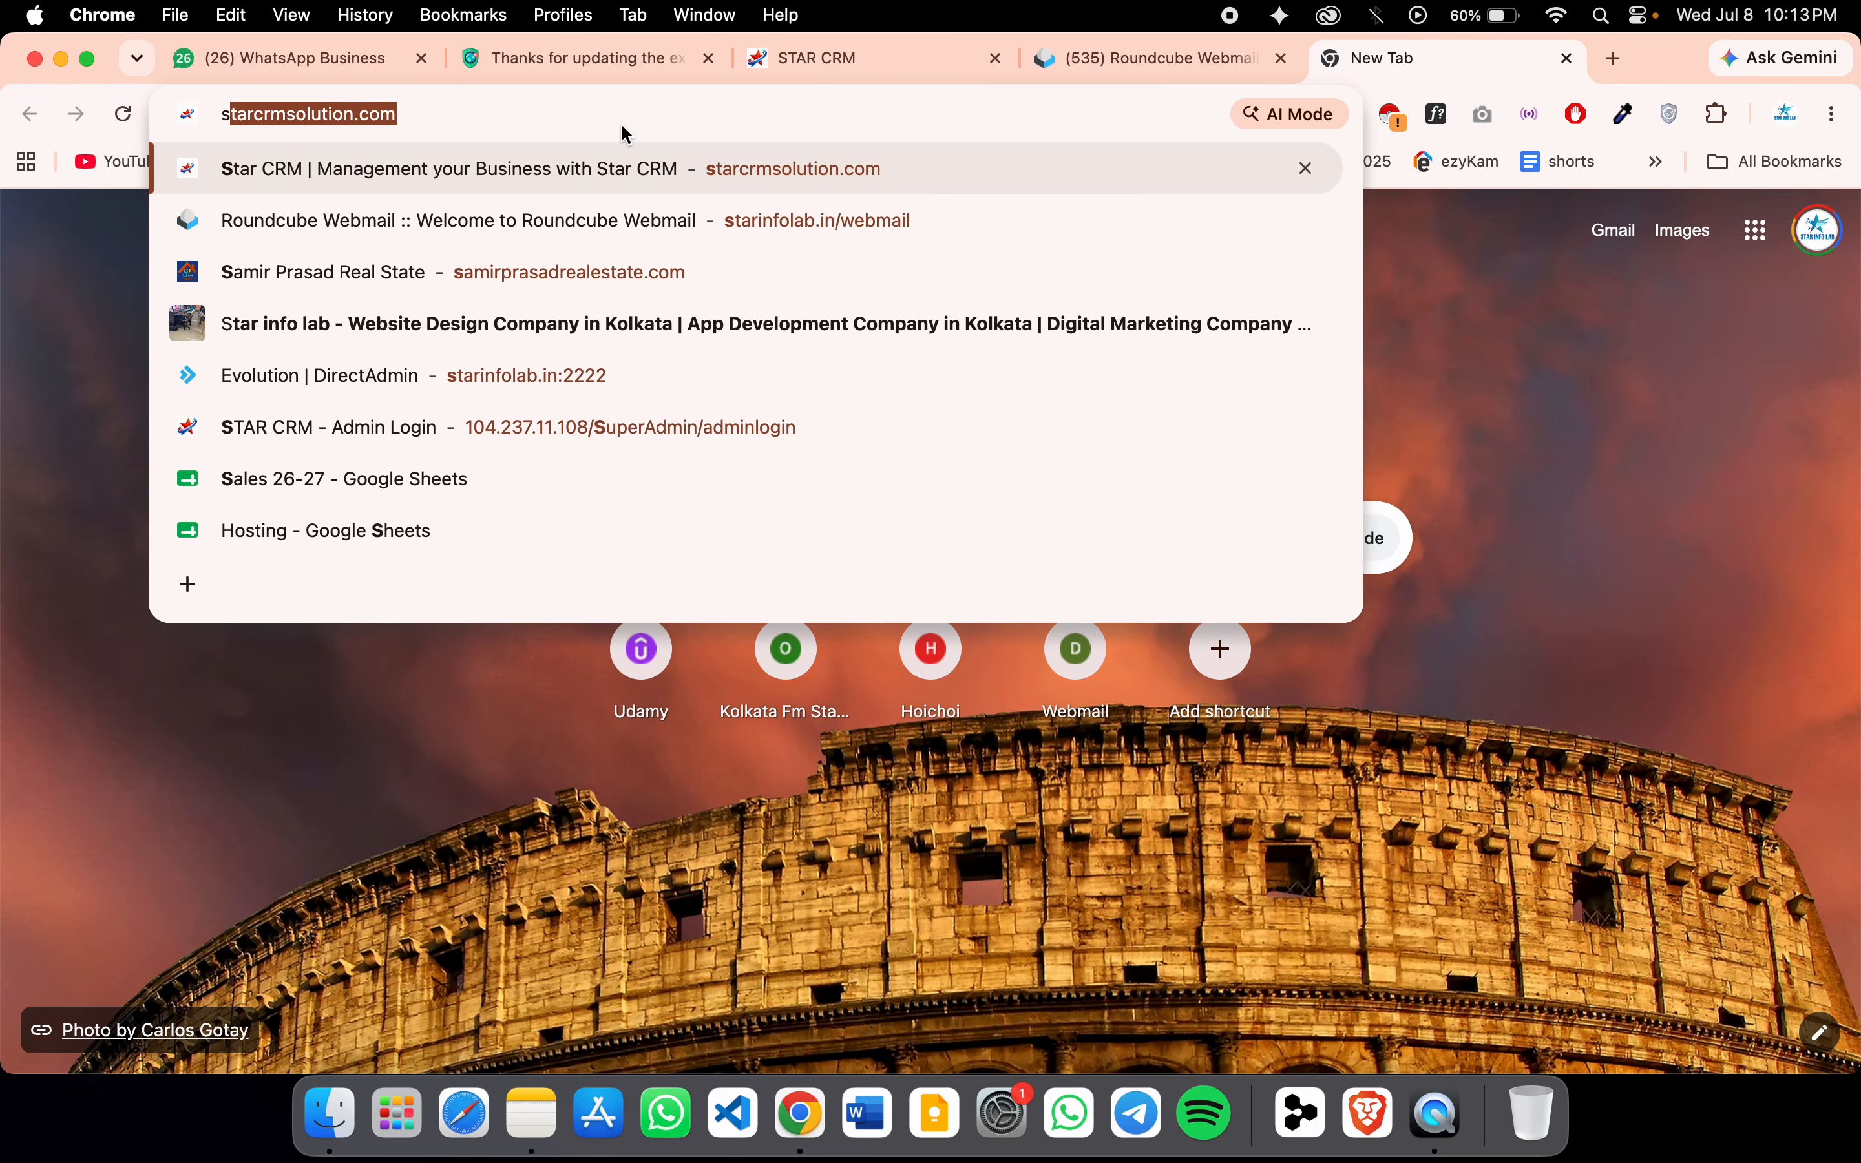
text( cr)
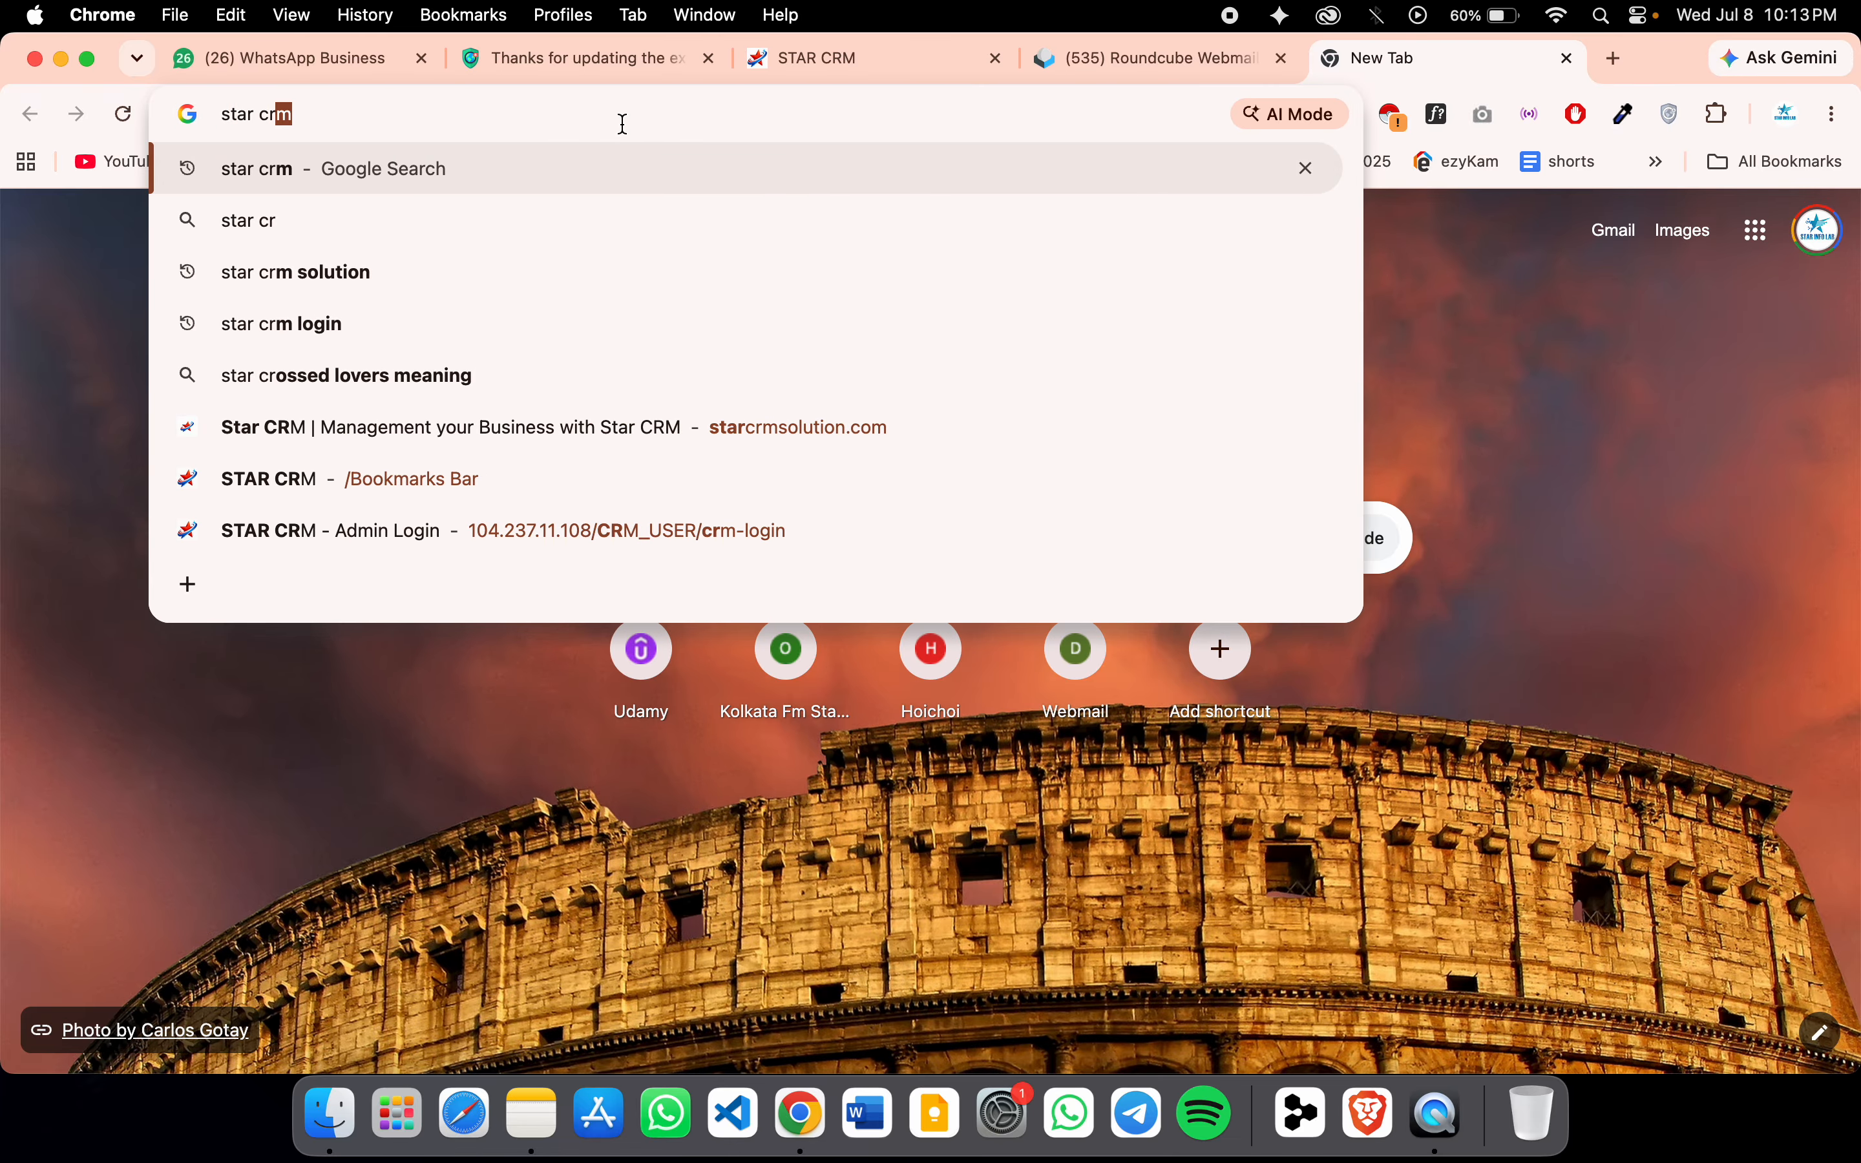
text(m)
key(Return)
scroll(342, 727, down, 5)
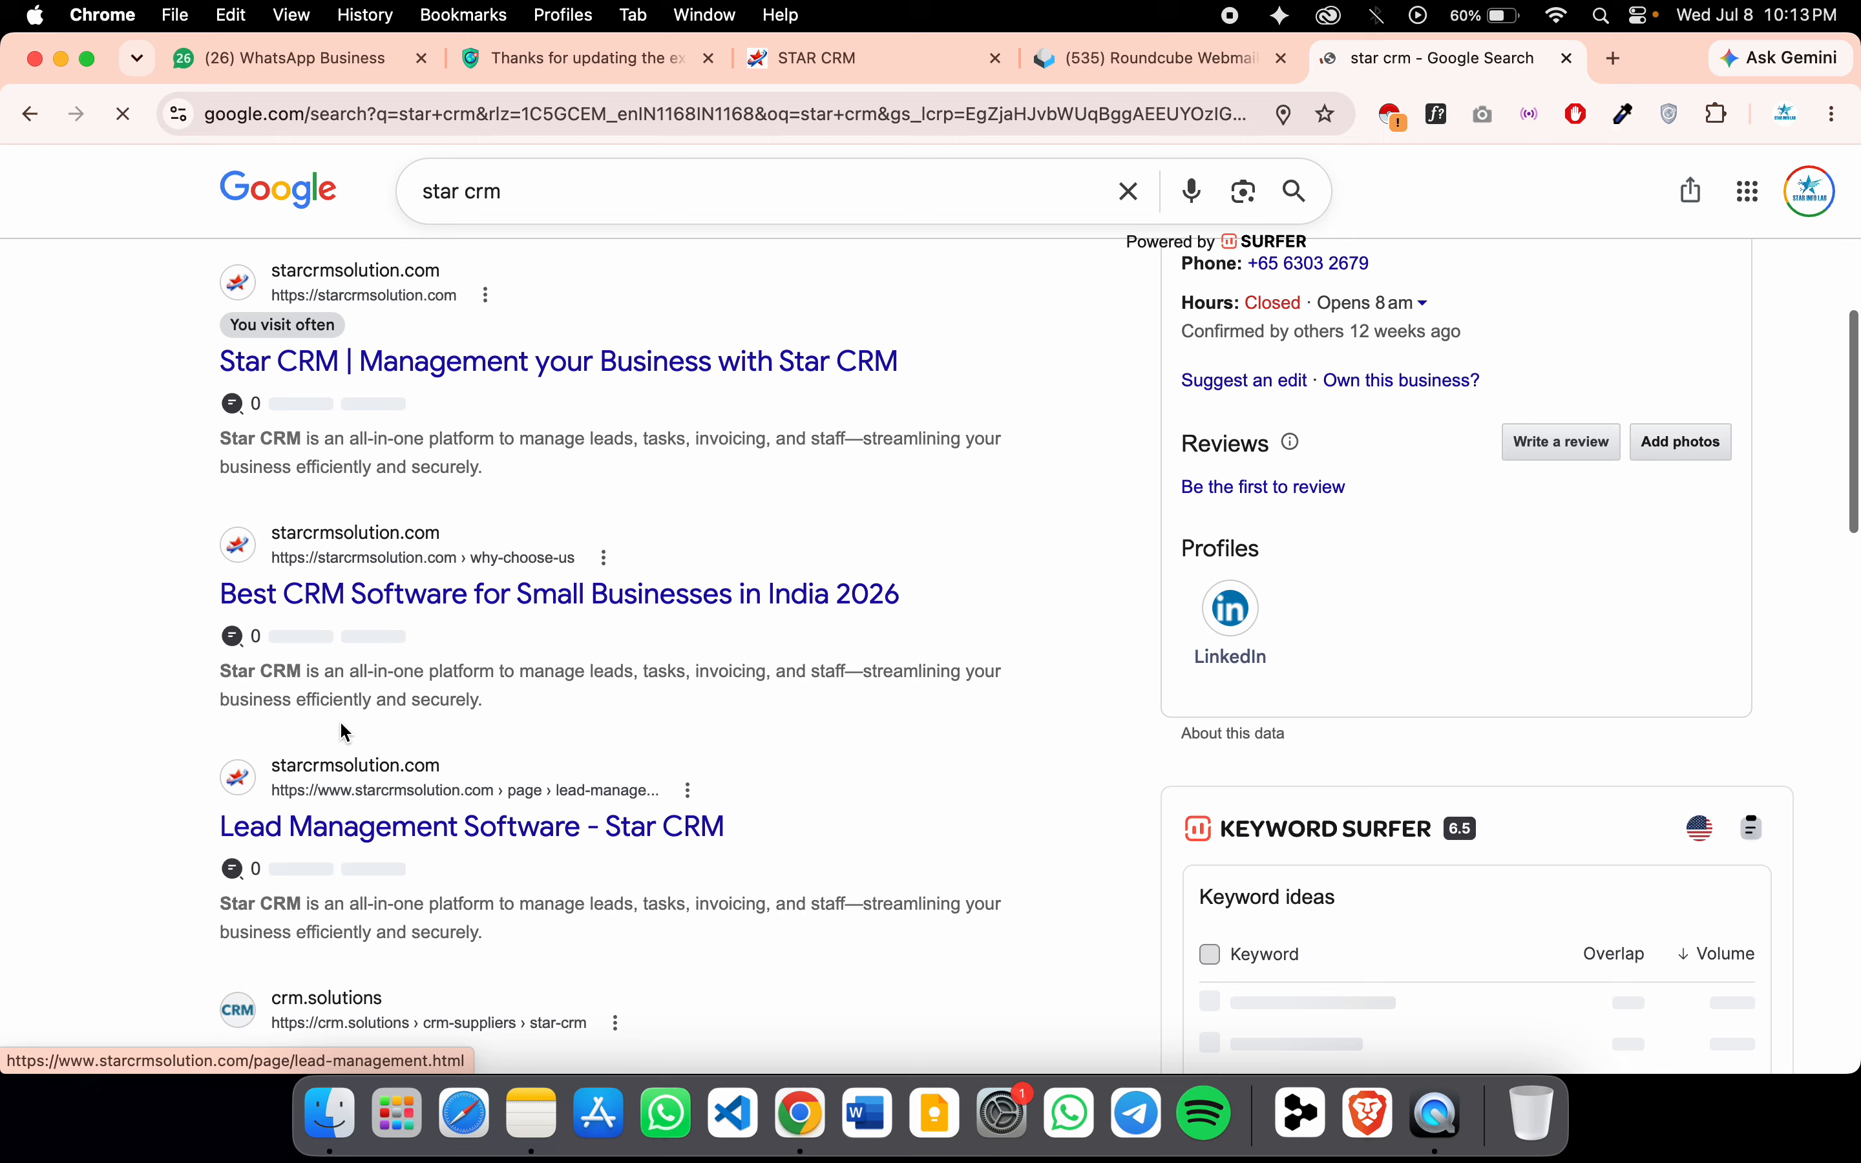
click(594, 191)
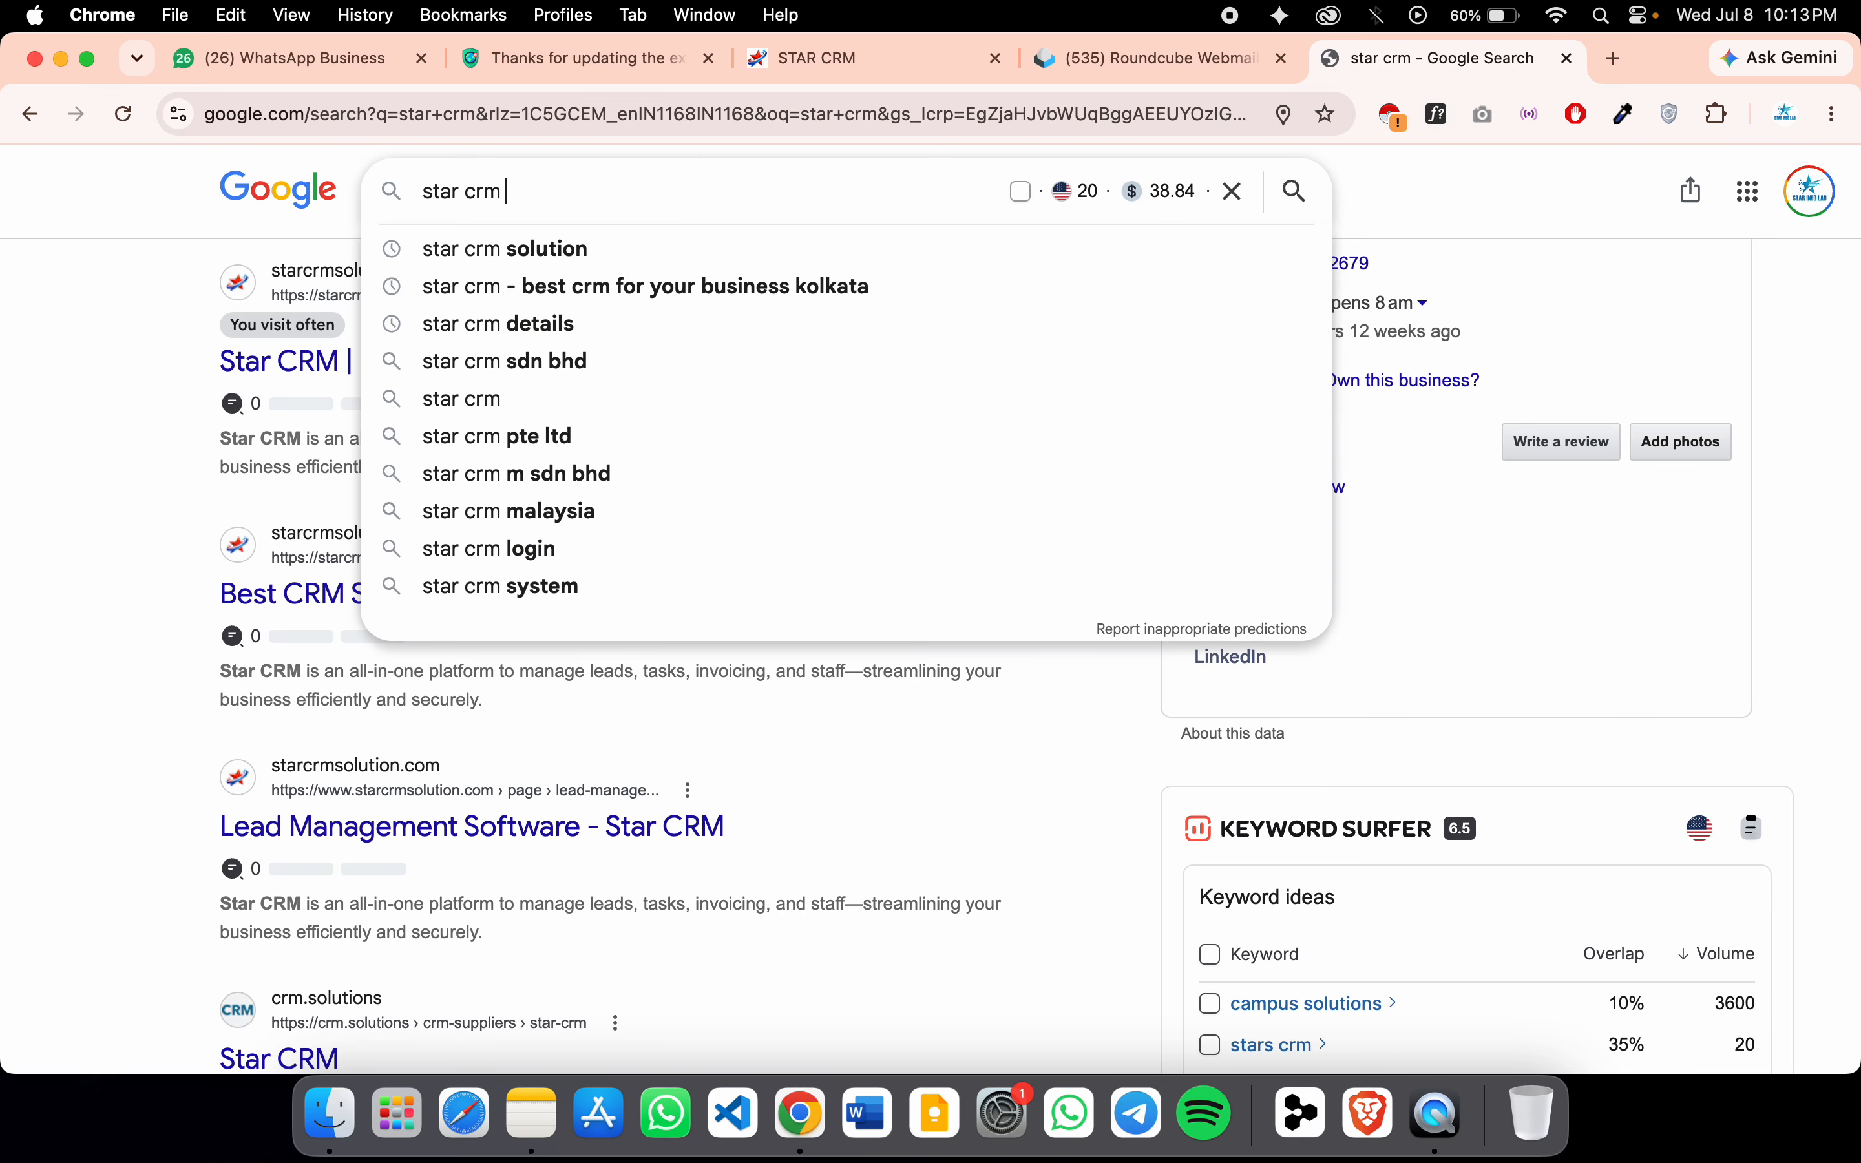
key(Down)
key(Return)
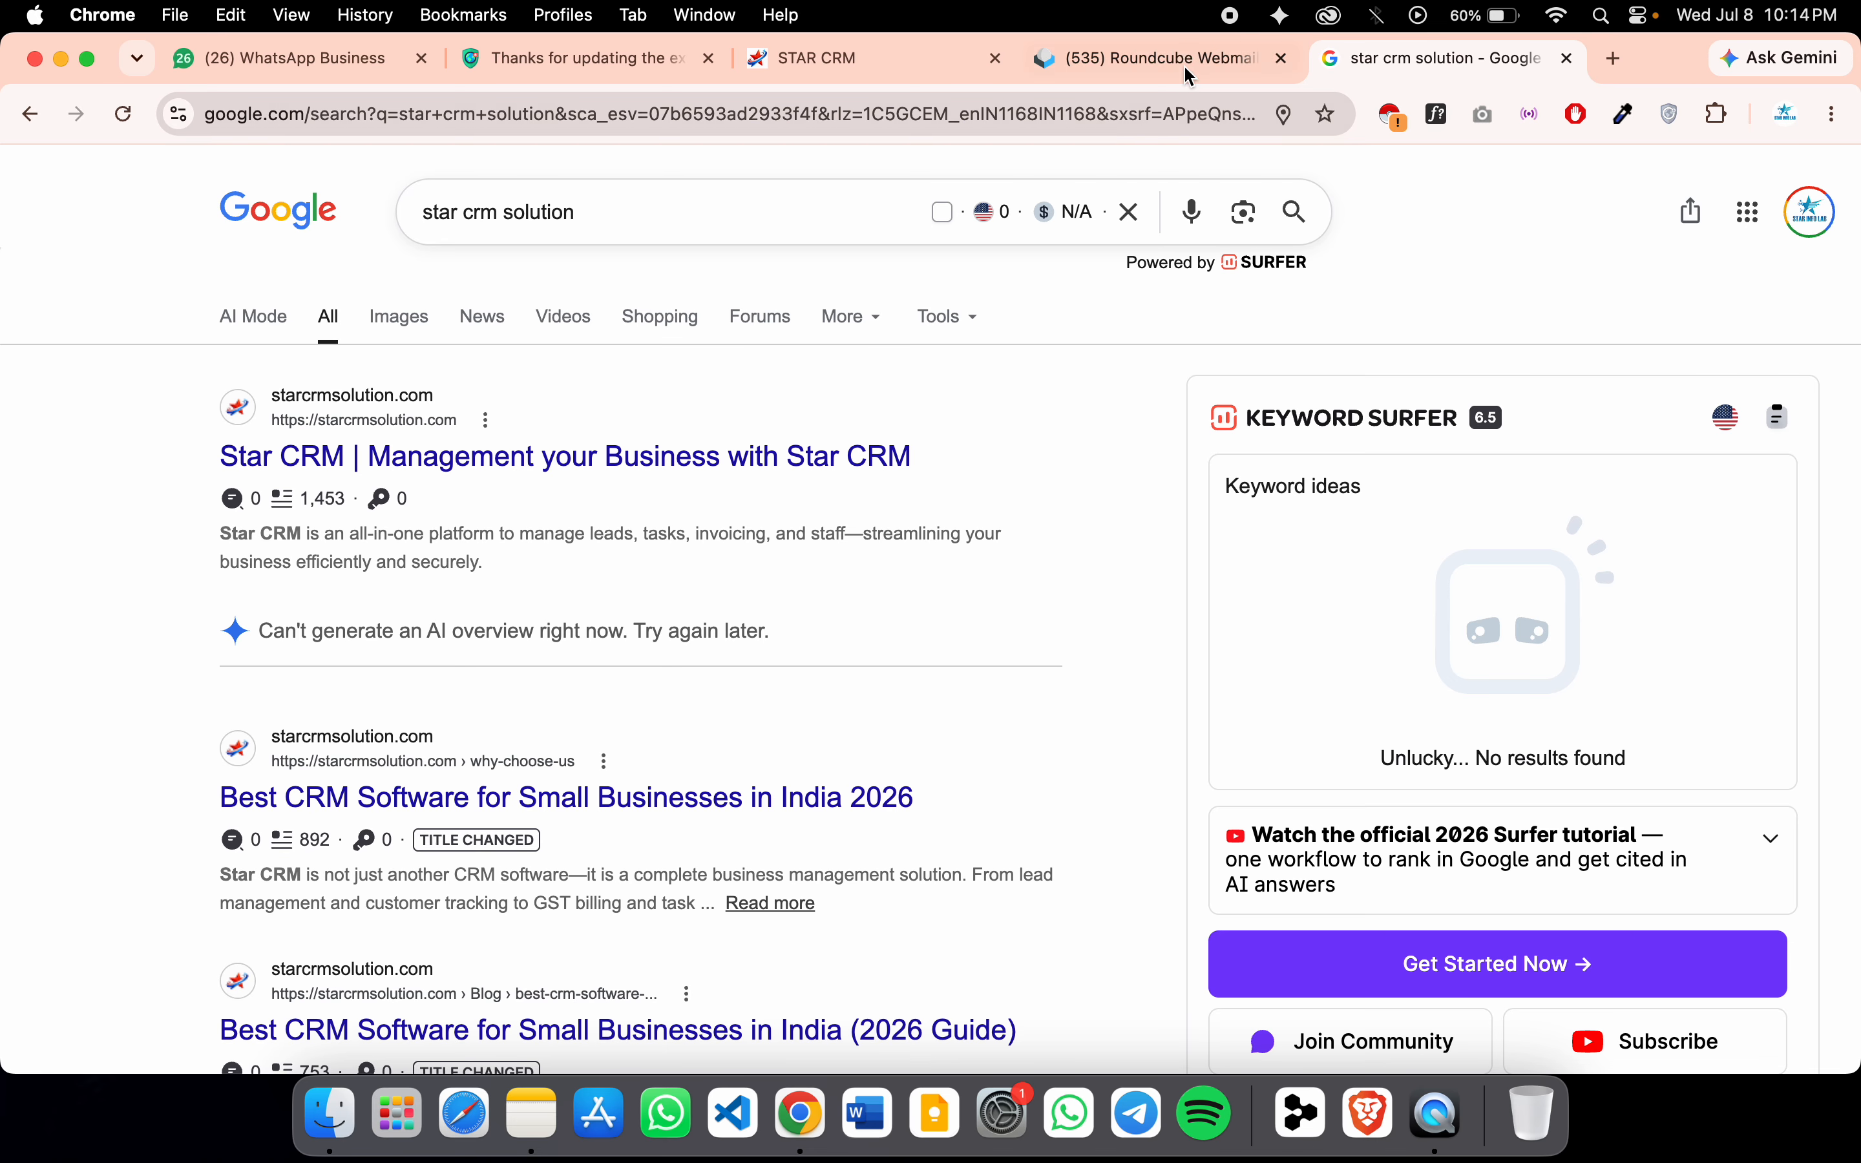
Check the welcome email again, then open the official Star CRM website from the results
click(1154, 58)
scroll(1178, 742, down, 15)
scroll(1174, 814, up, 5)
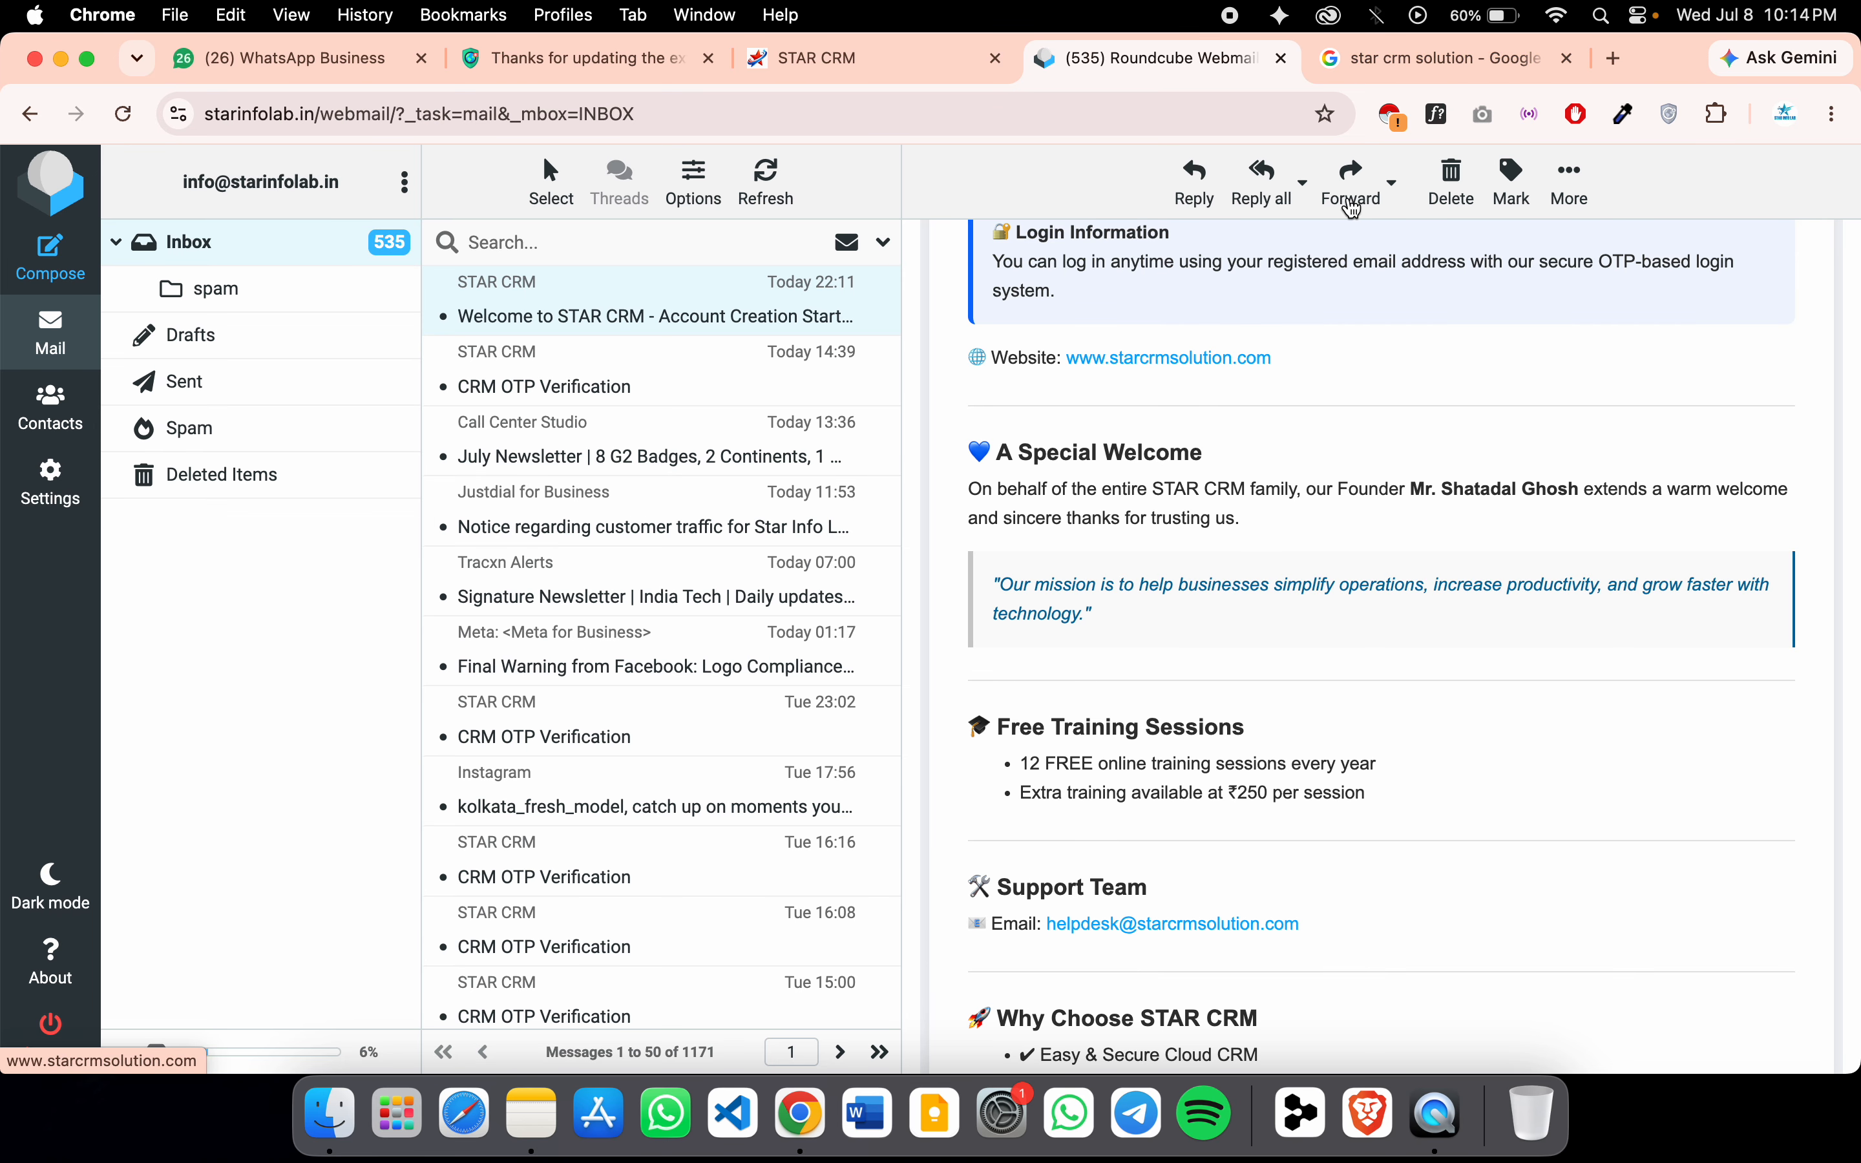
click(1471, 64)
scroll(512, 693, down, 1)
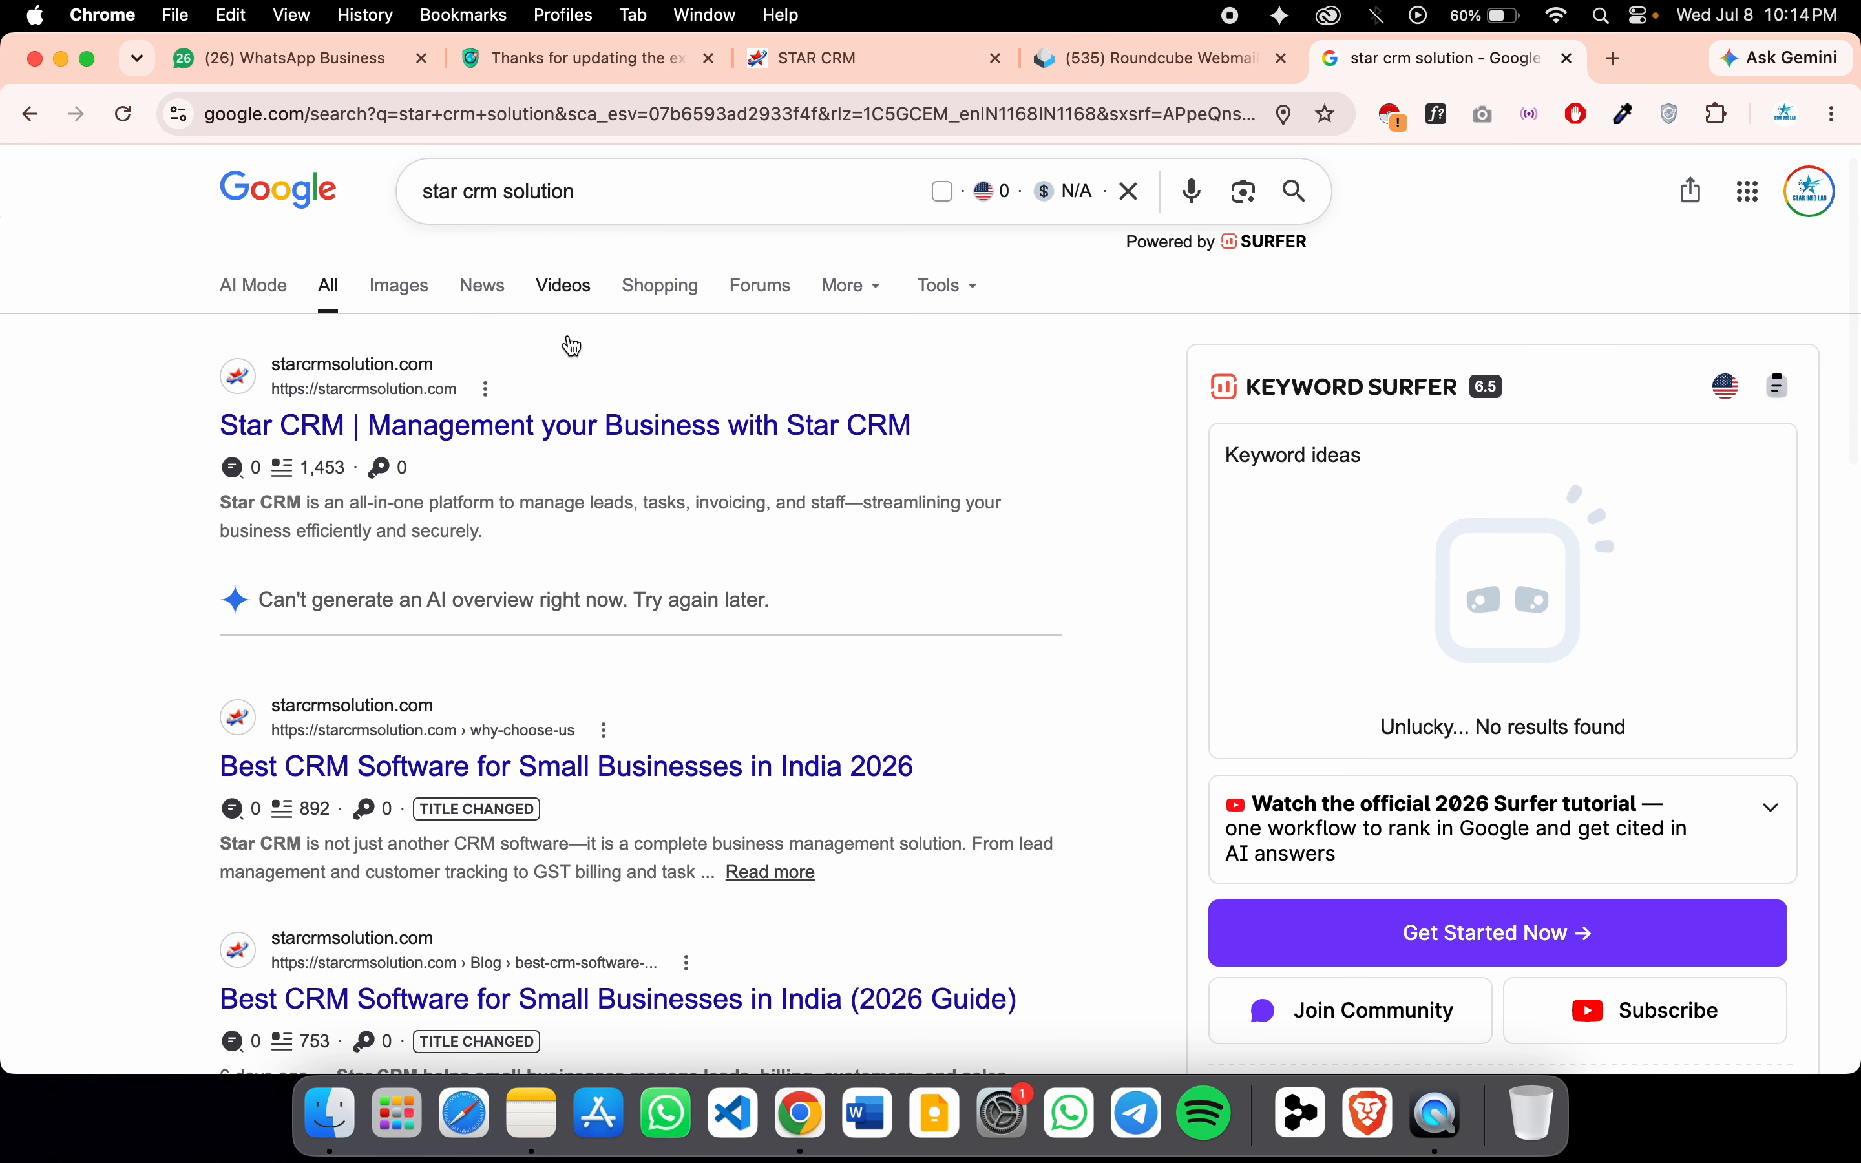
click(416, 425)
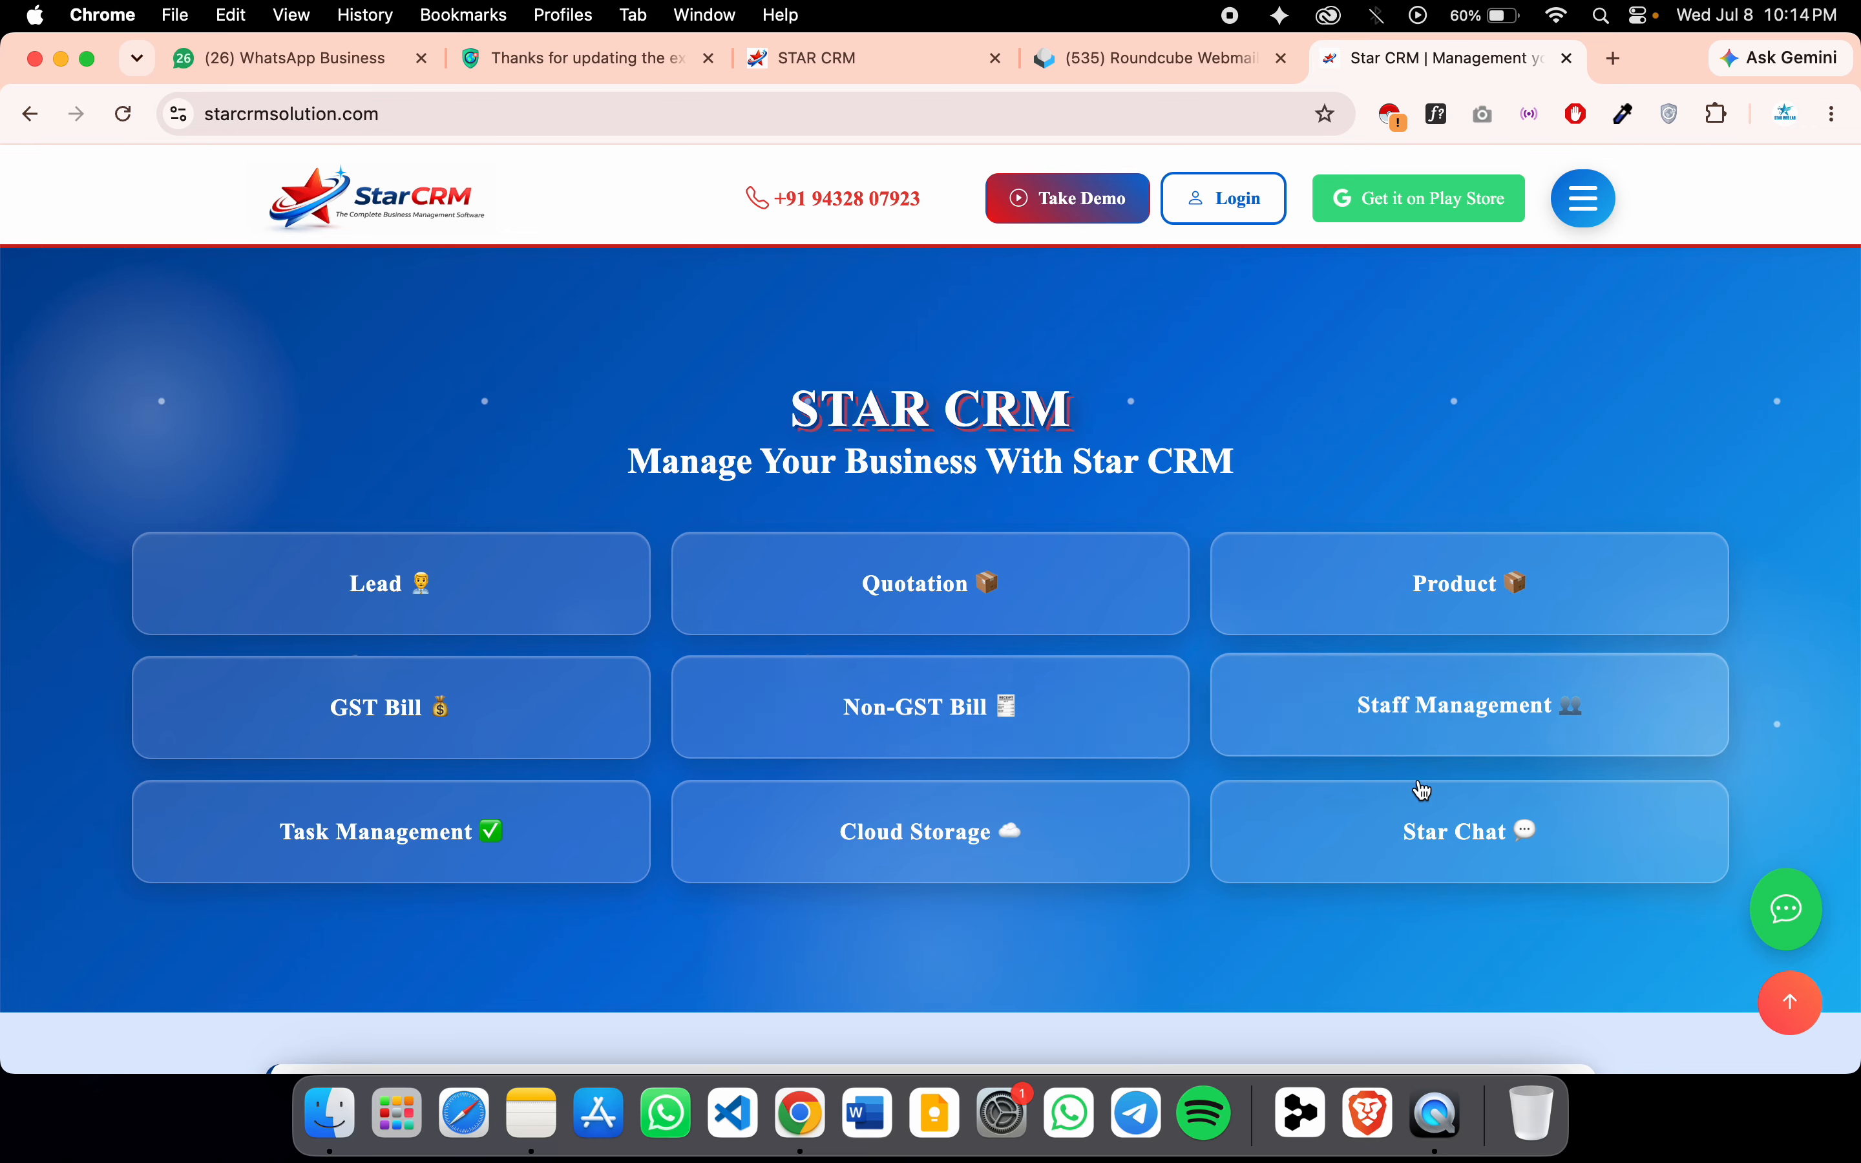
Scroll the starcrmsolution.com homepage feature cards and go to the CRM Login page
scroll(935, 828, down, 10)
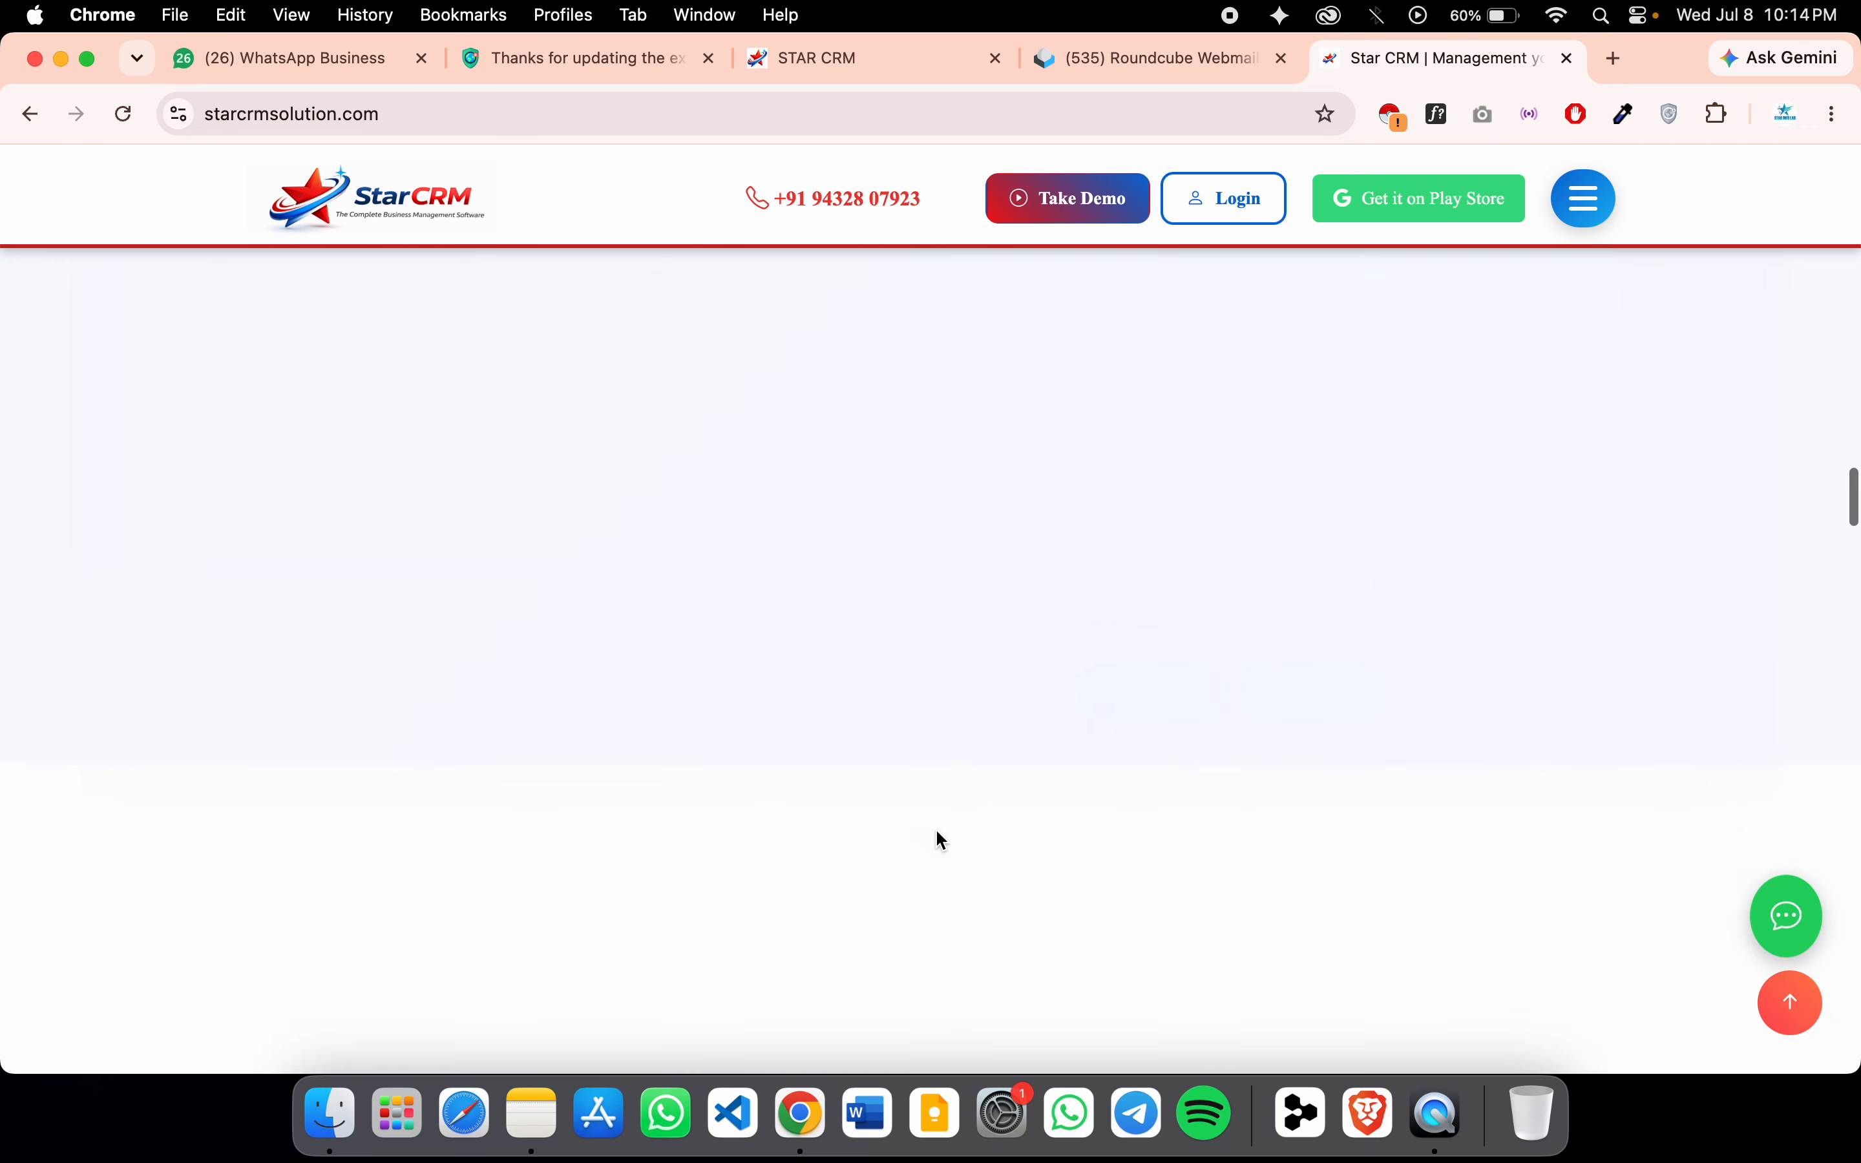
scroll(943, 841, up, 15)
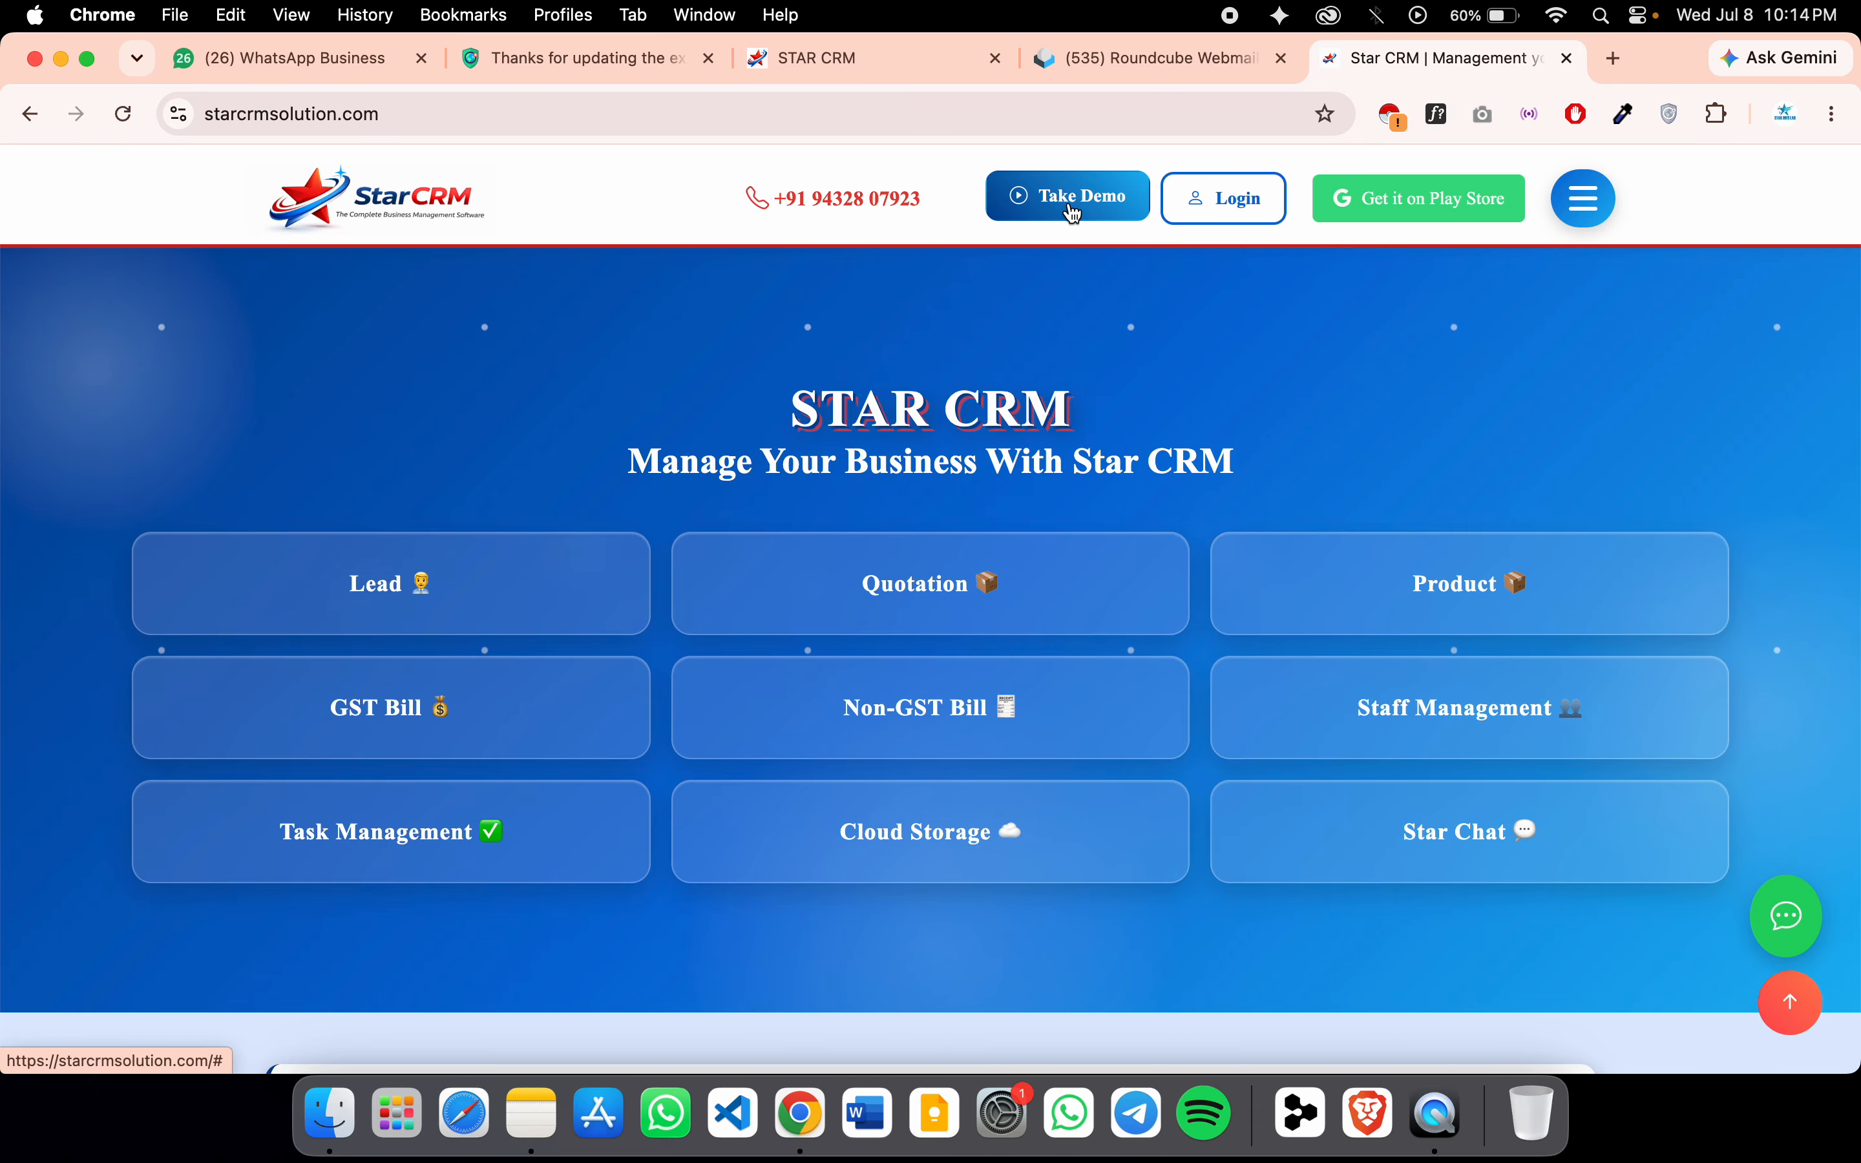
click(1233, 225)
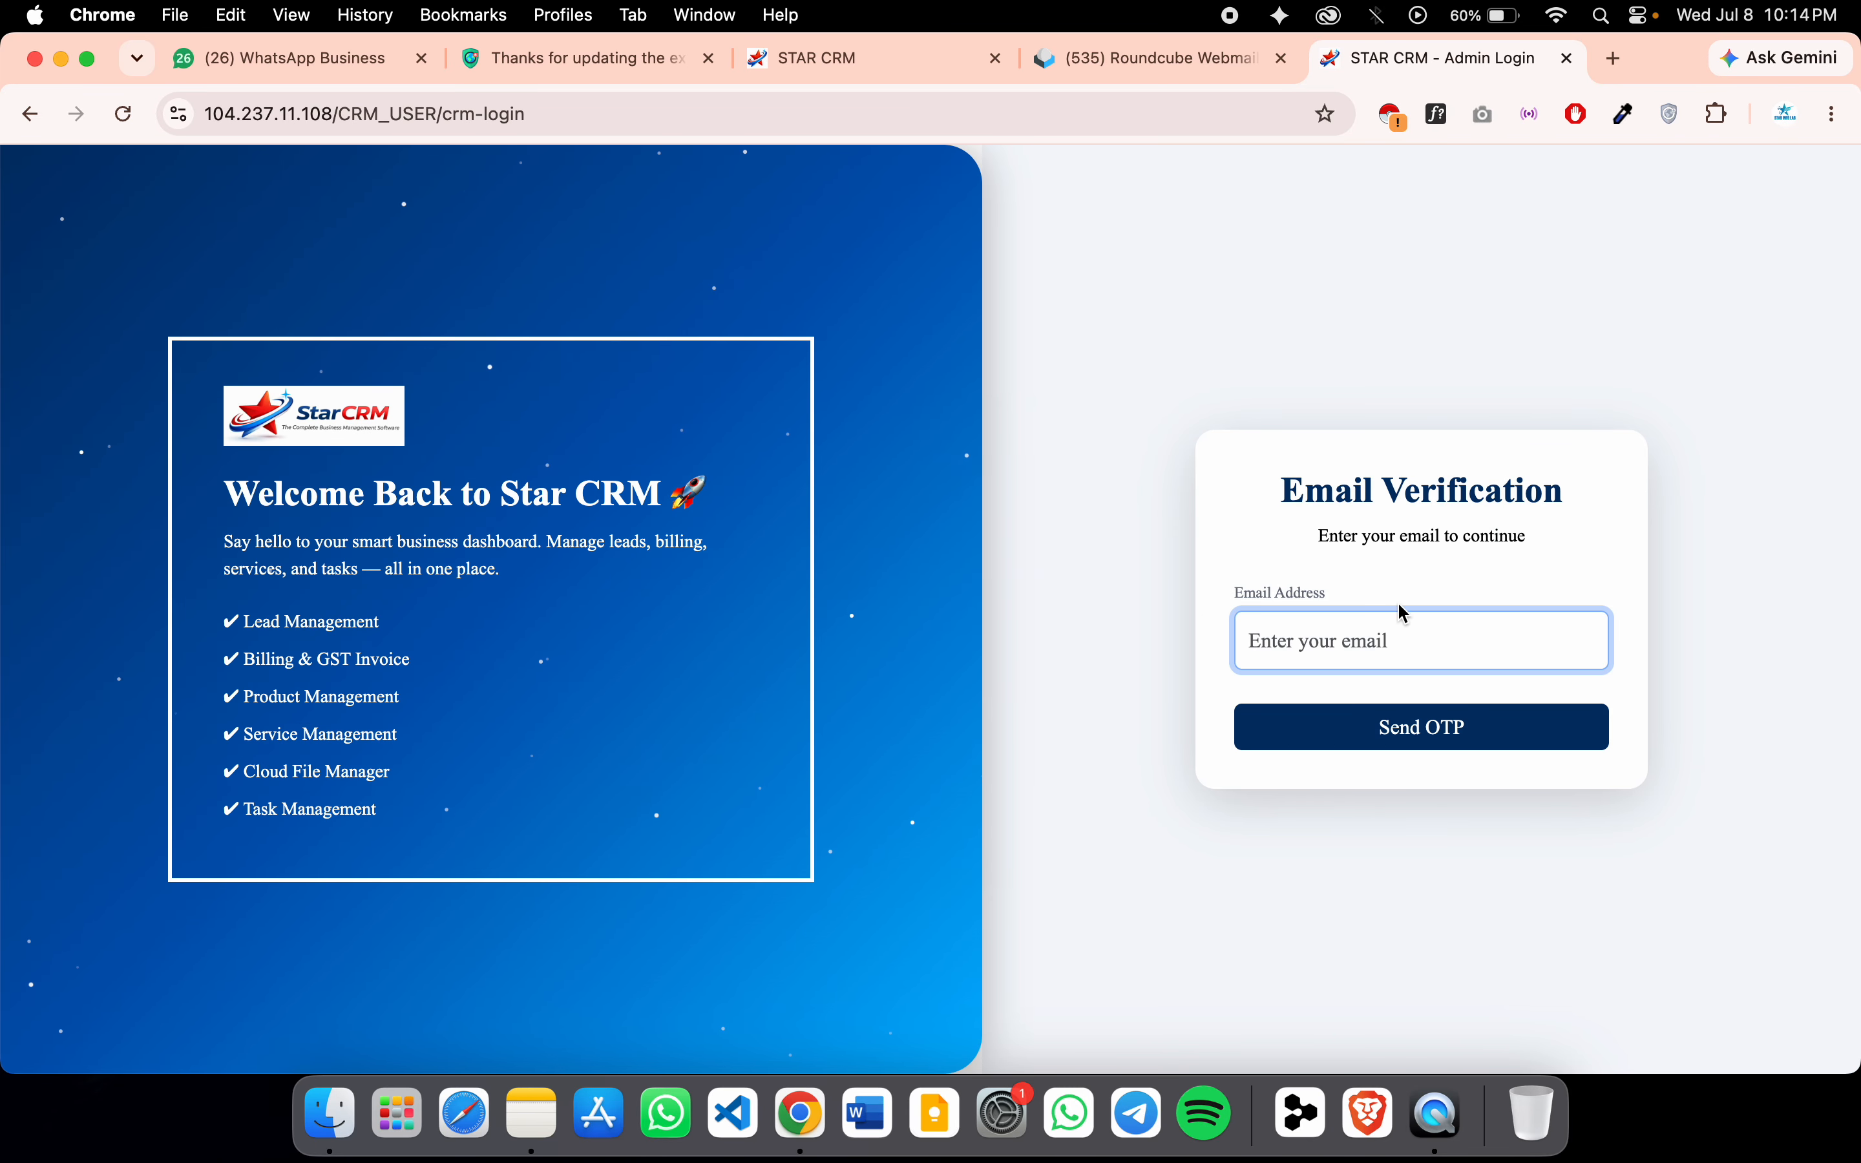
Fill in the saved account email address and send the one-time login code
click(1370, 653)
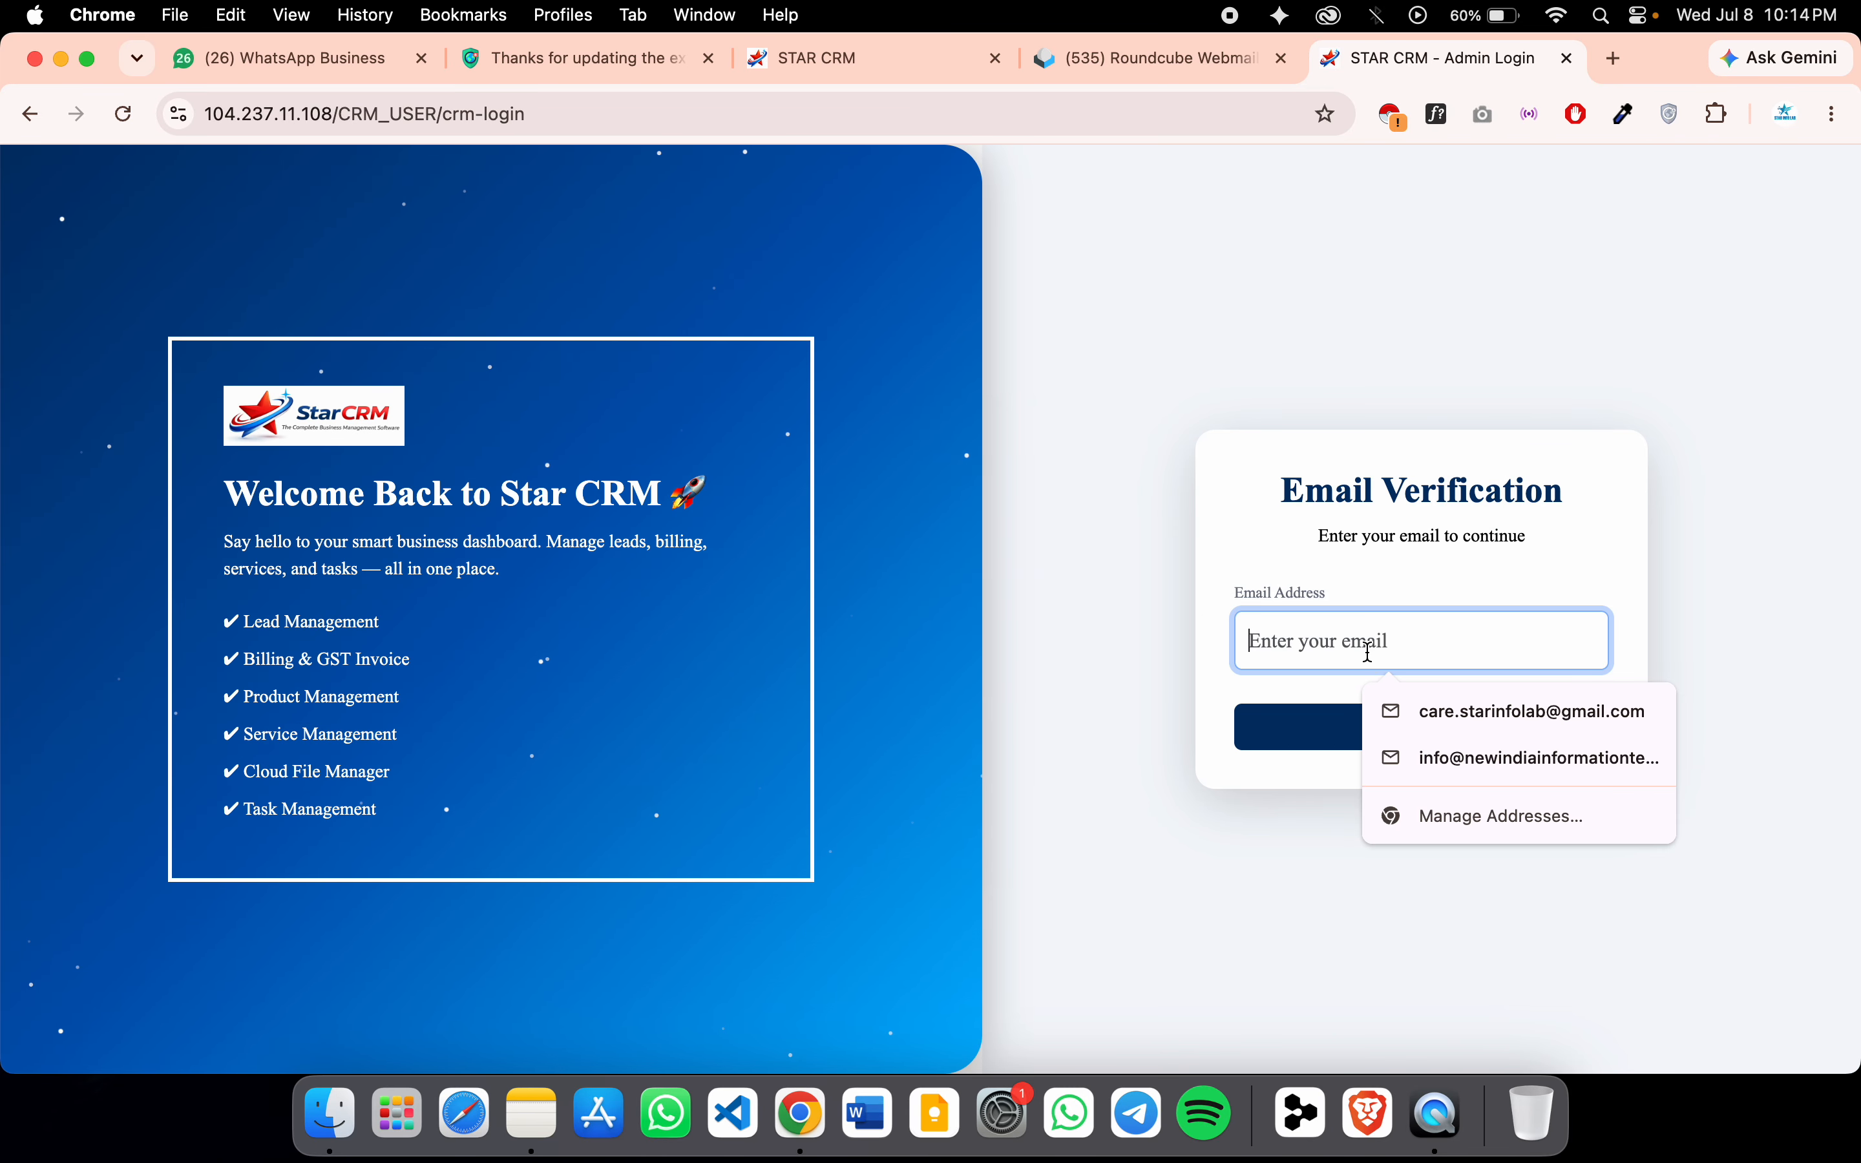
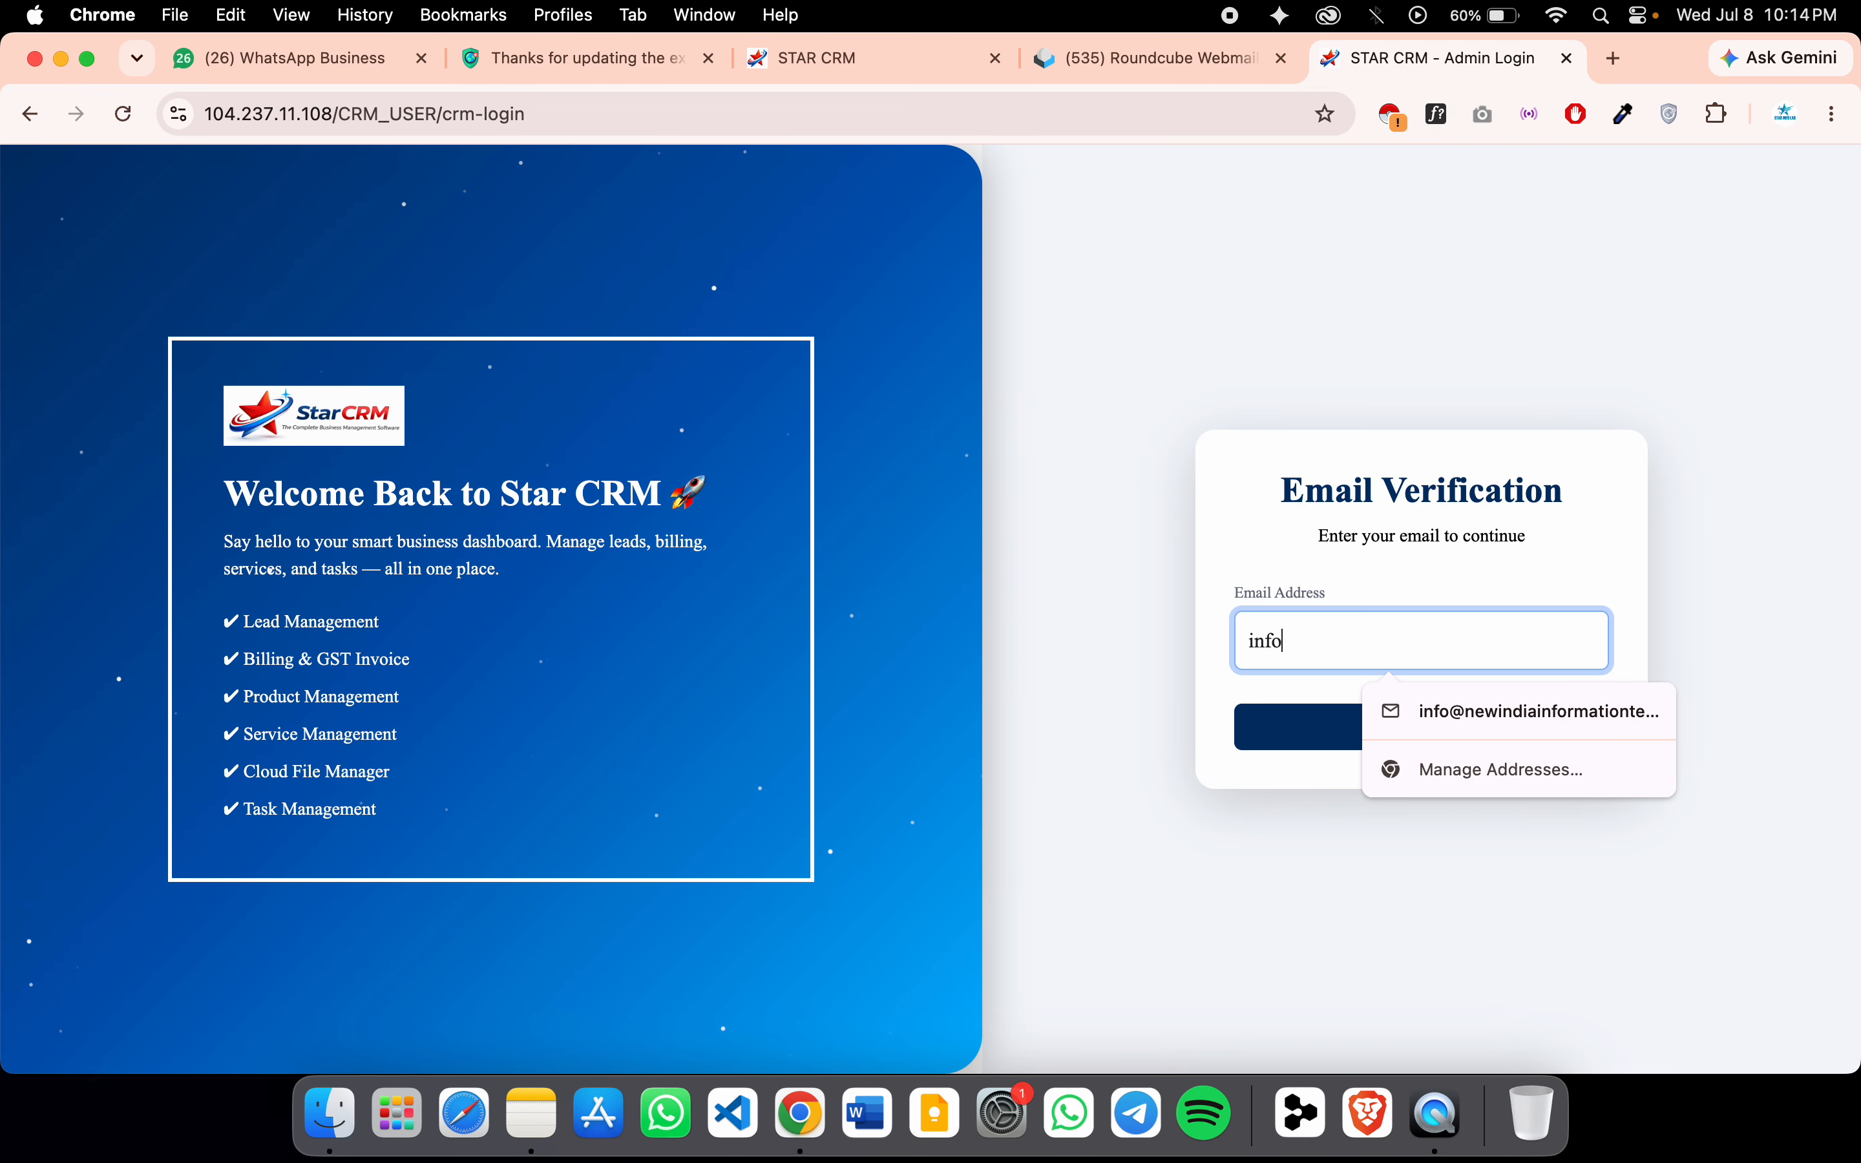
click(1454, 710)
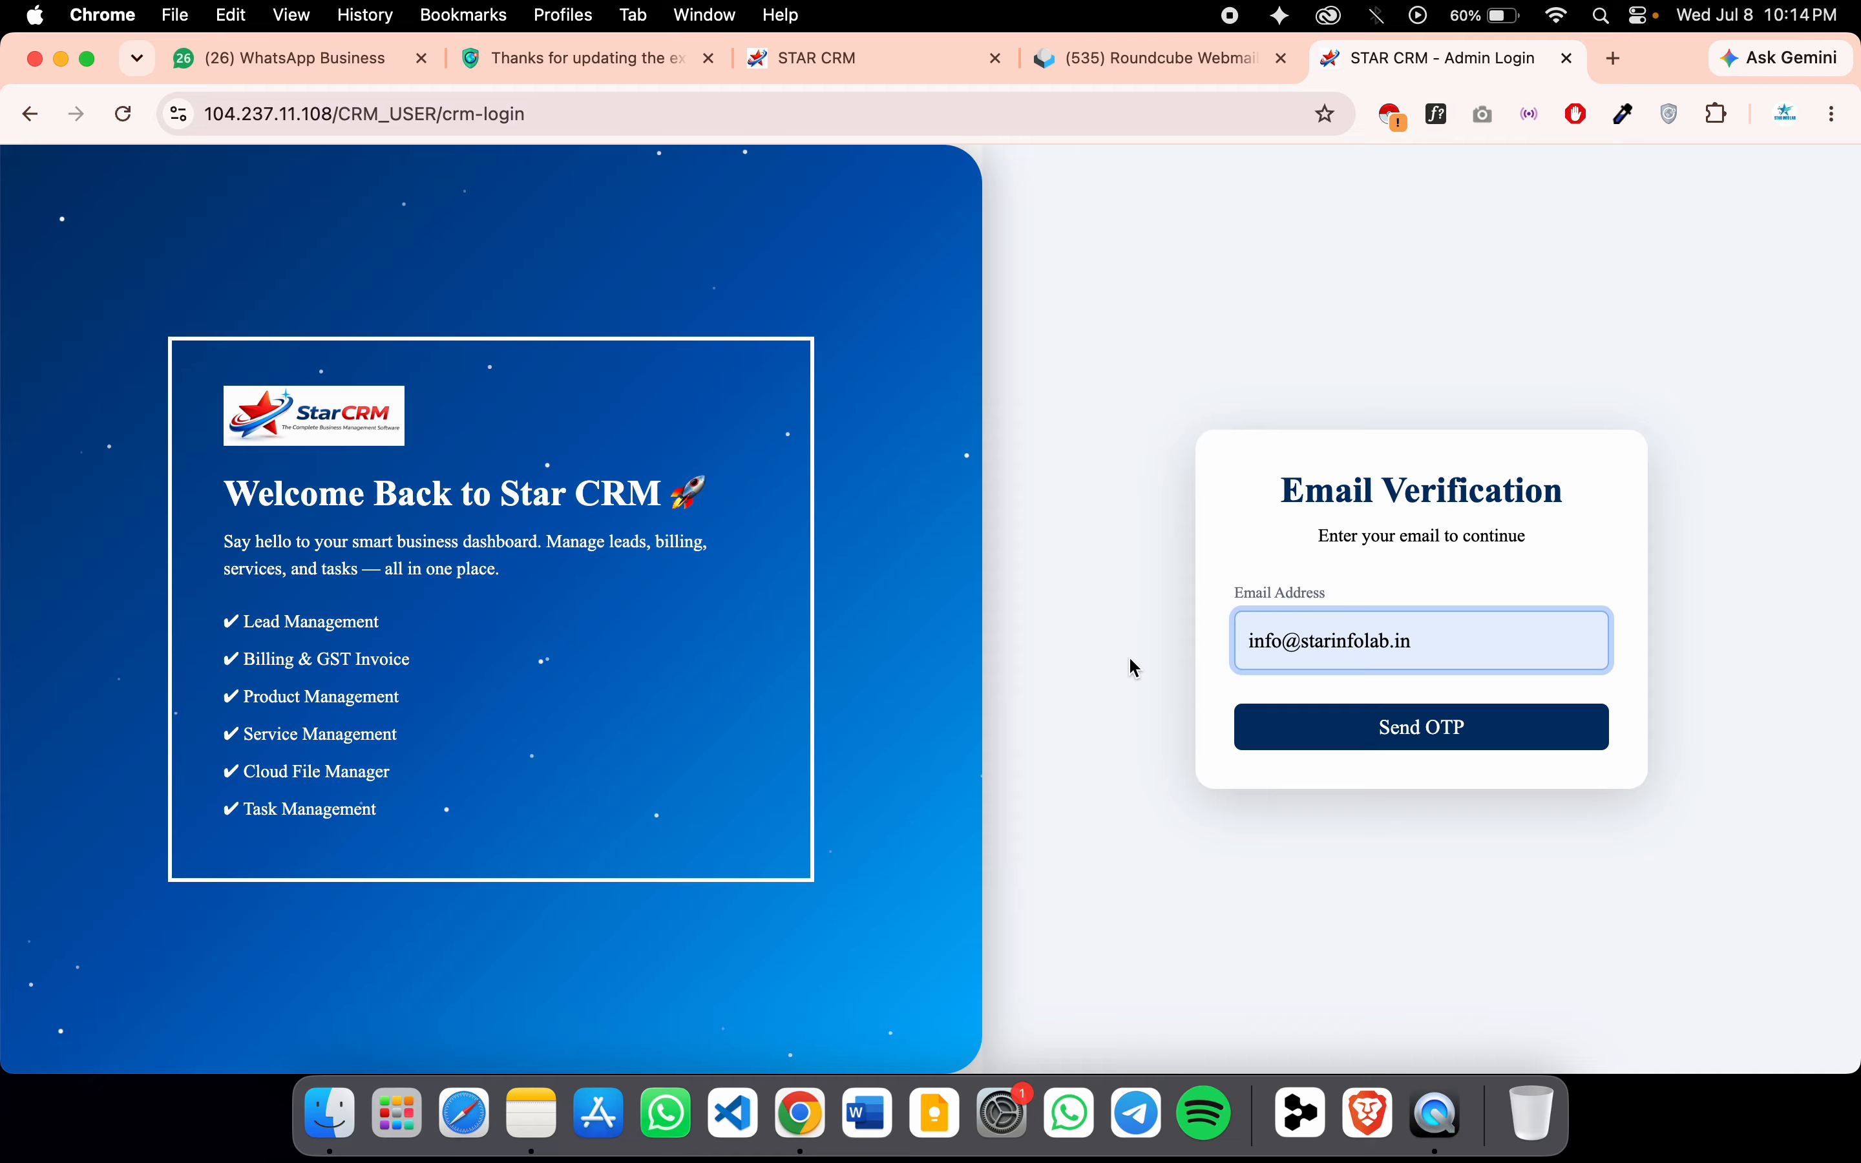
click(1354, 727)
click(1469, 747)
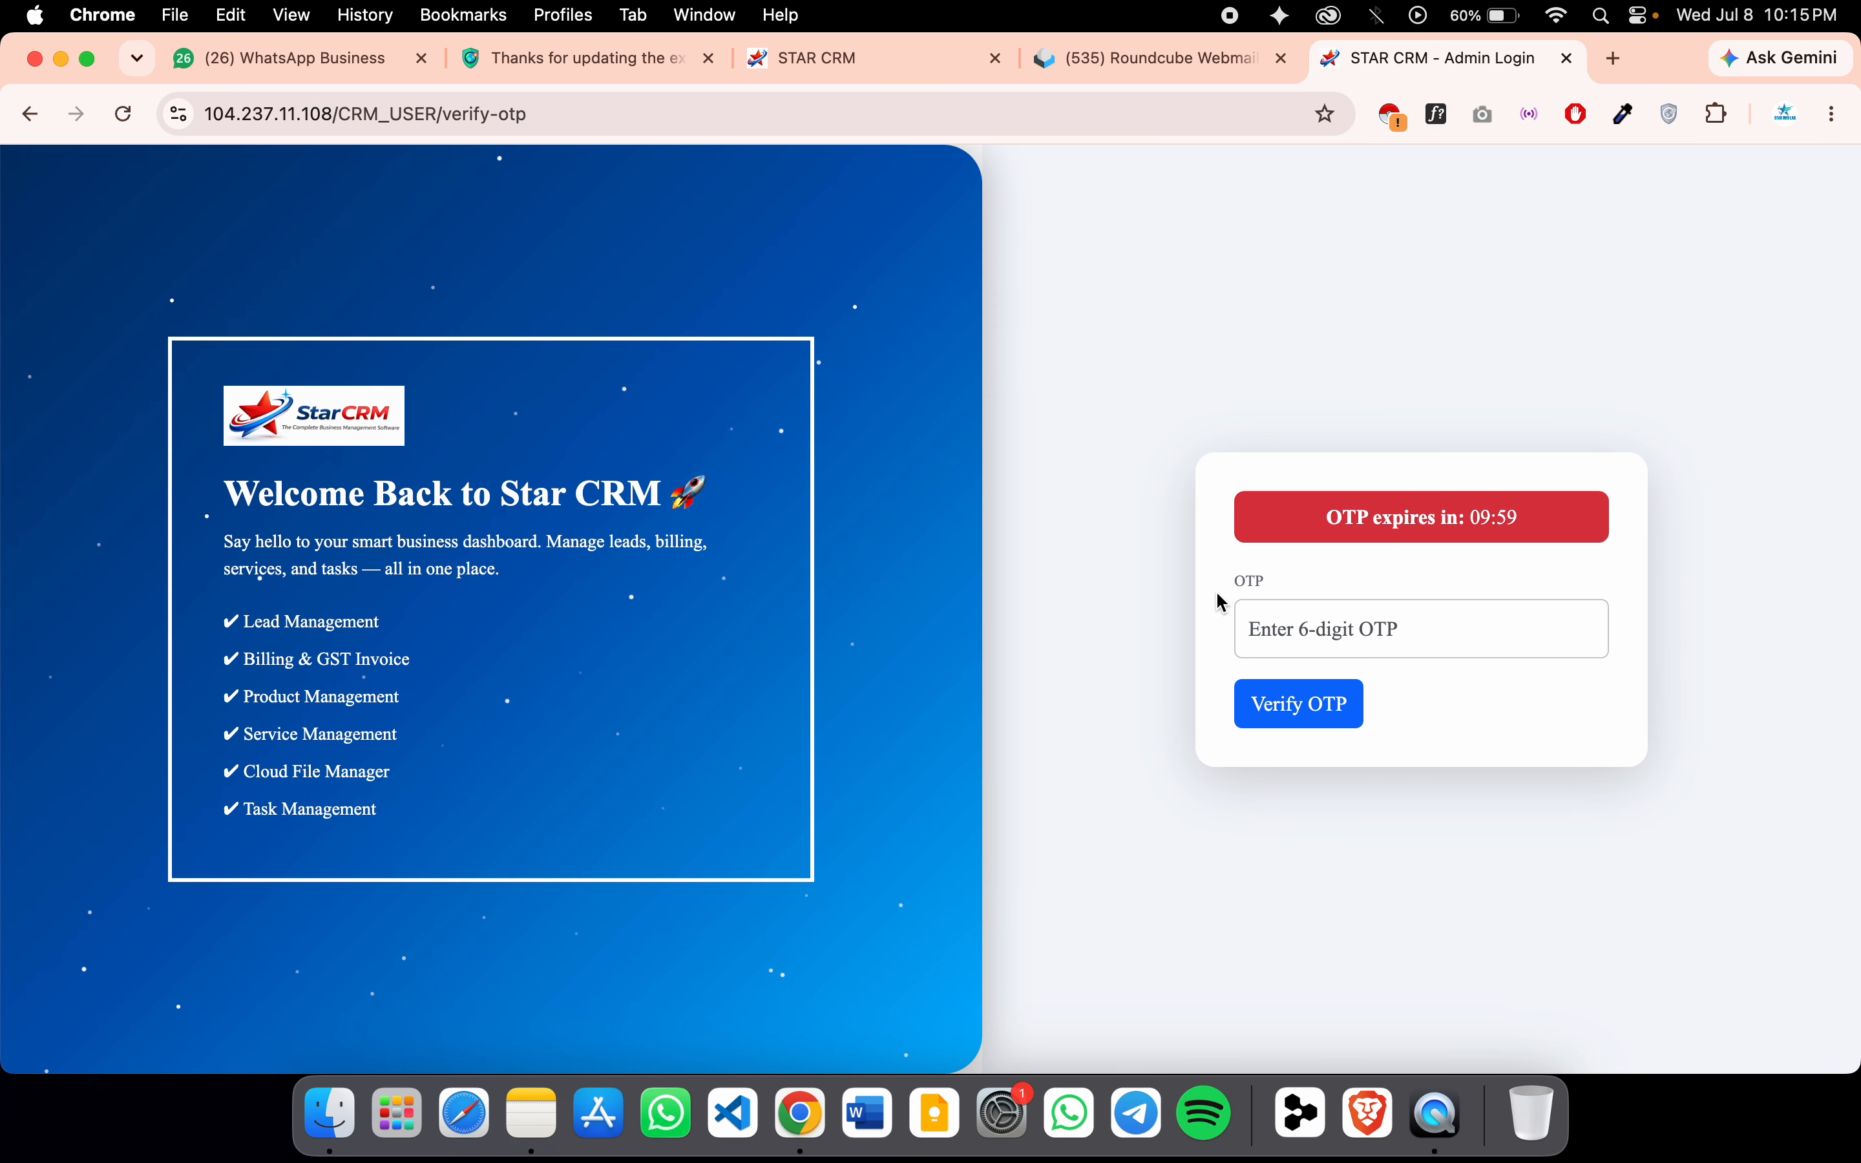
Copy the code from the newest CRM OTP Verification email in Roundcube and submit it to log in
click(1324, 629)
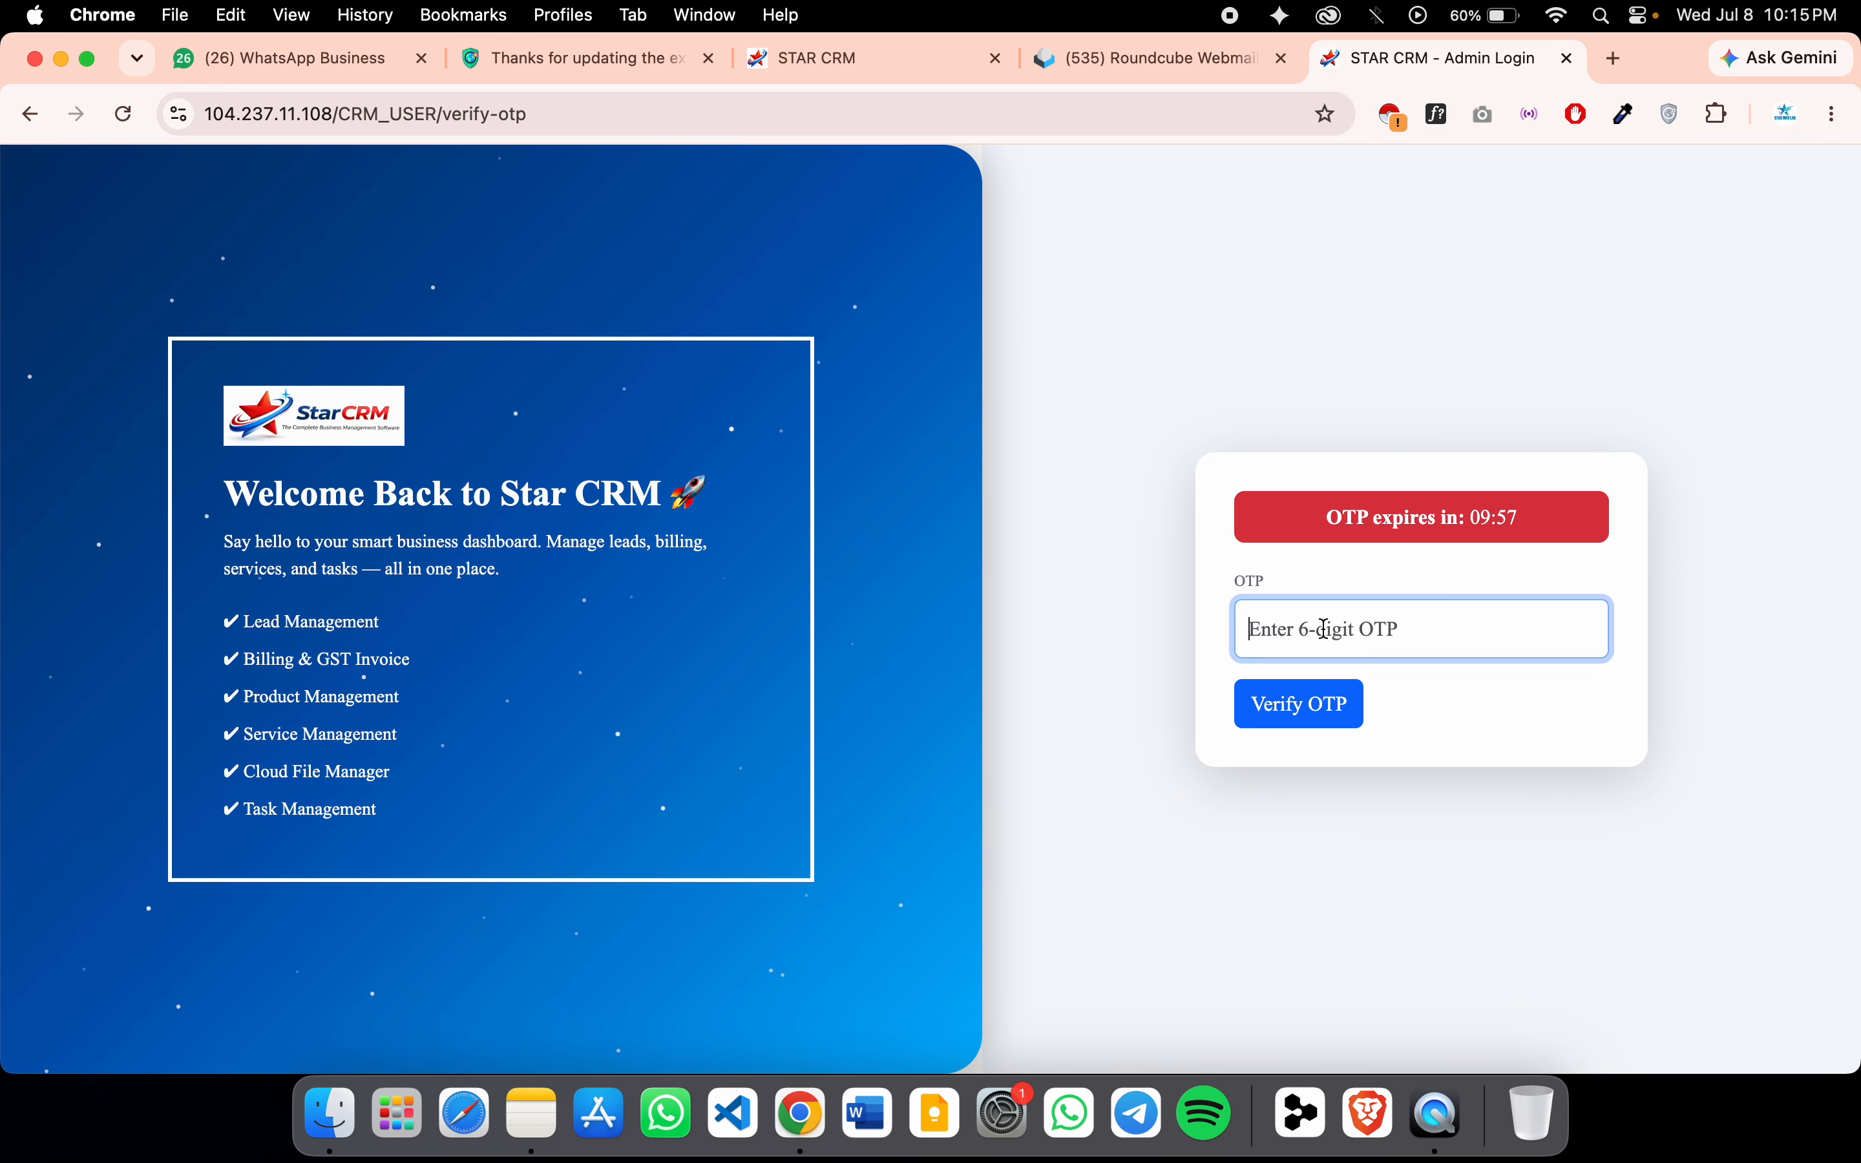
click(1145, 58)
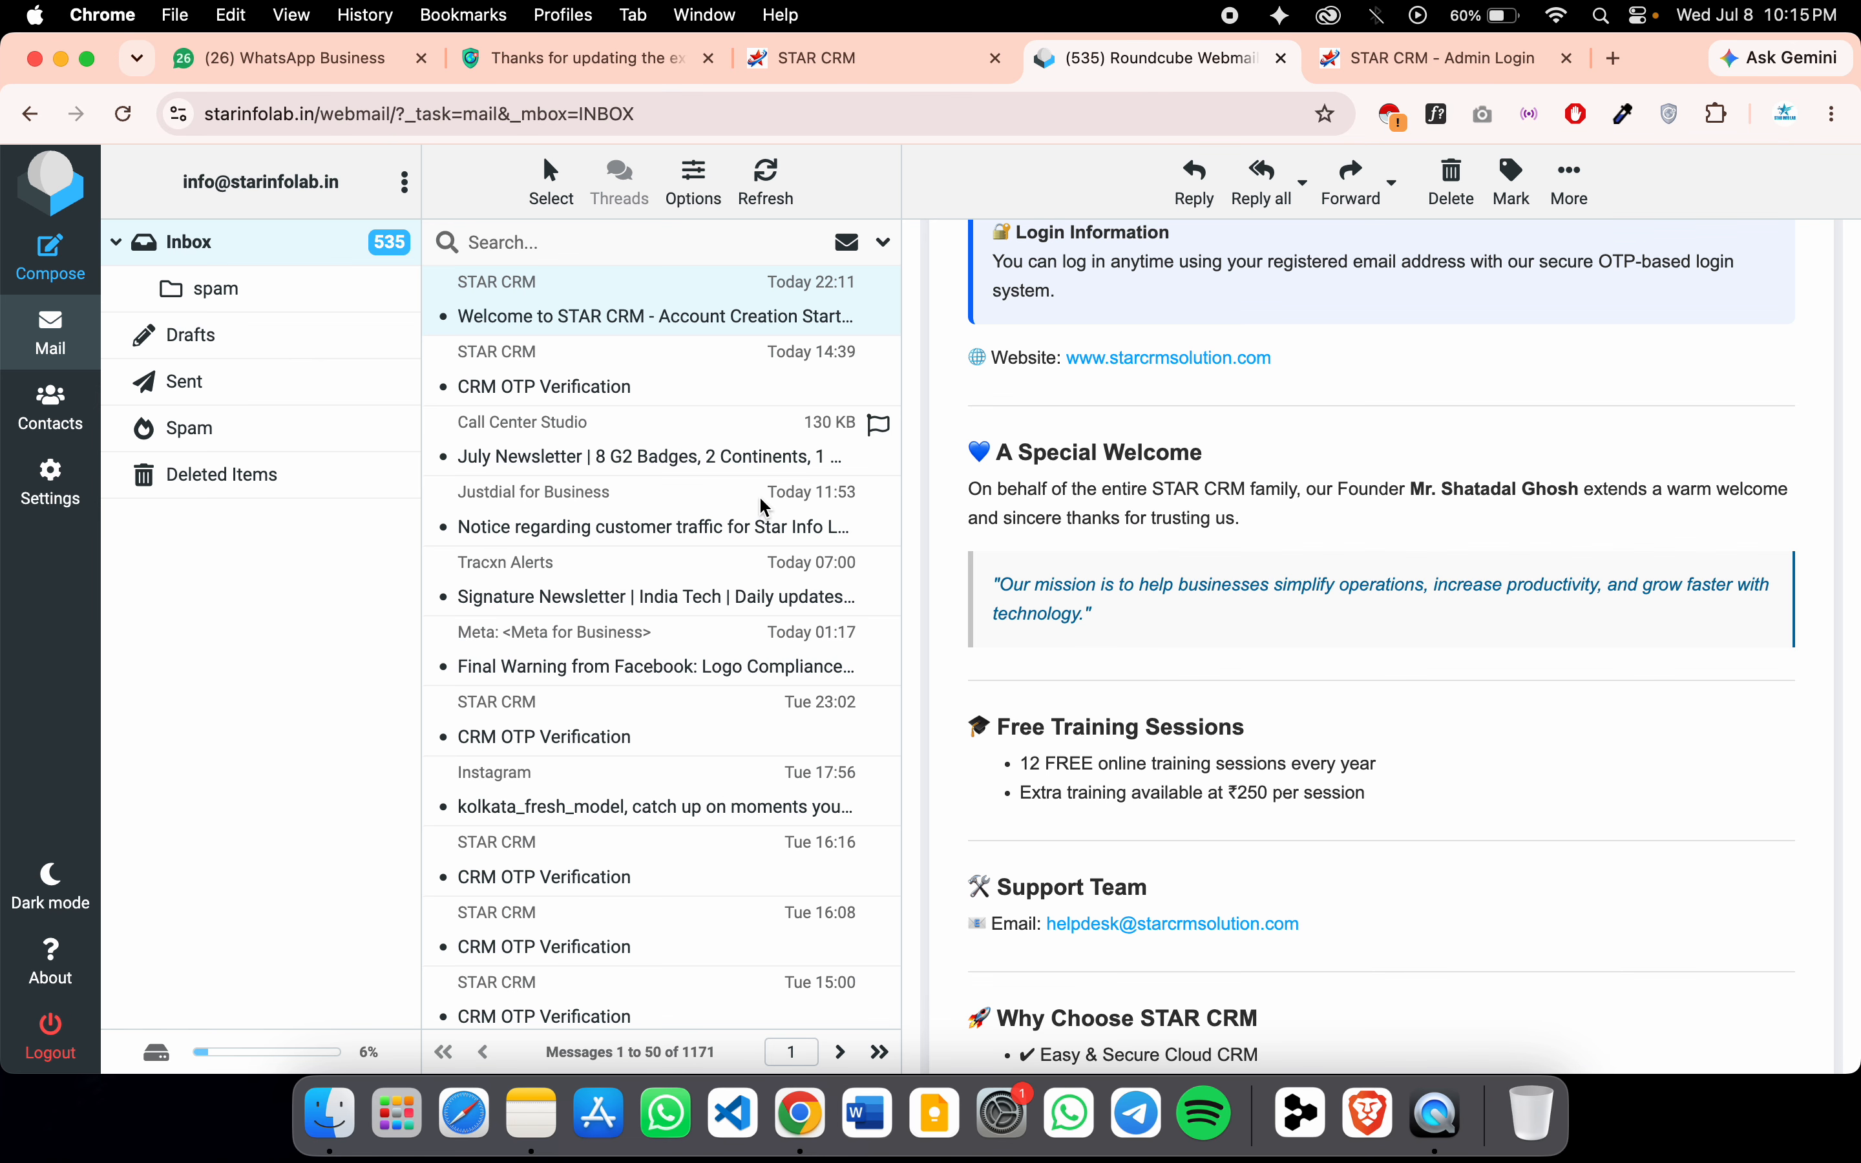
click(763, 178)
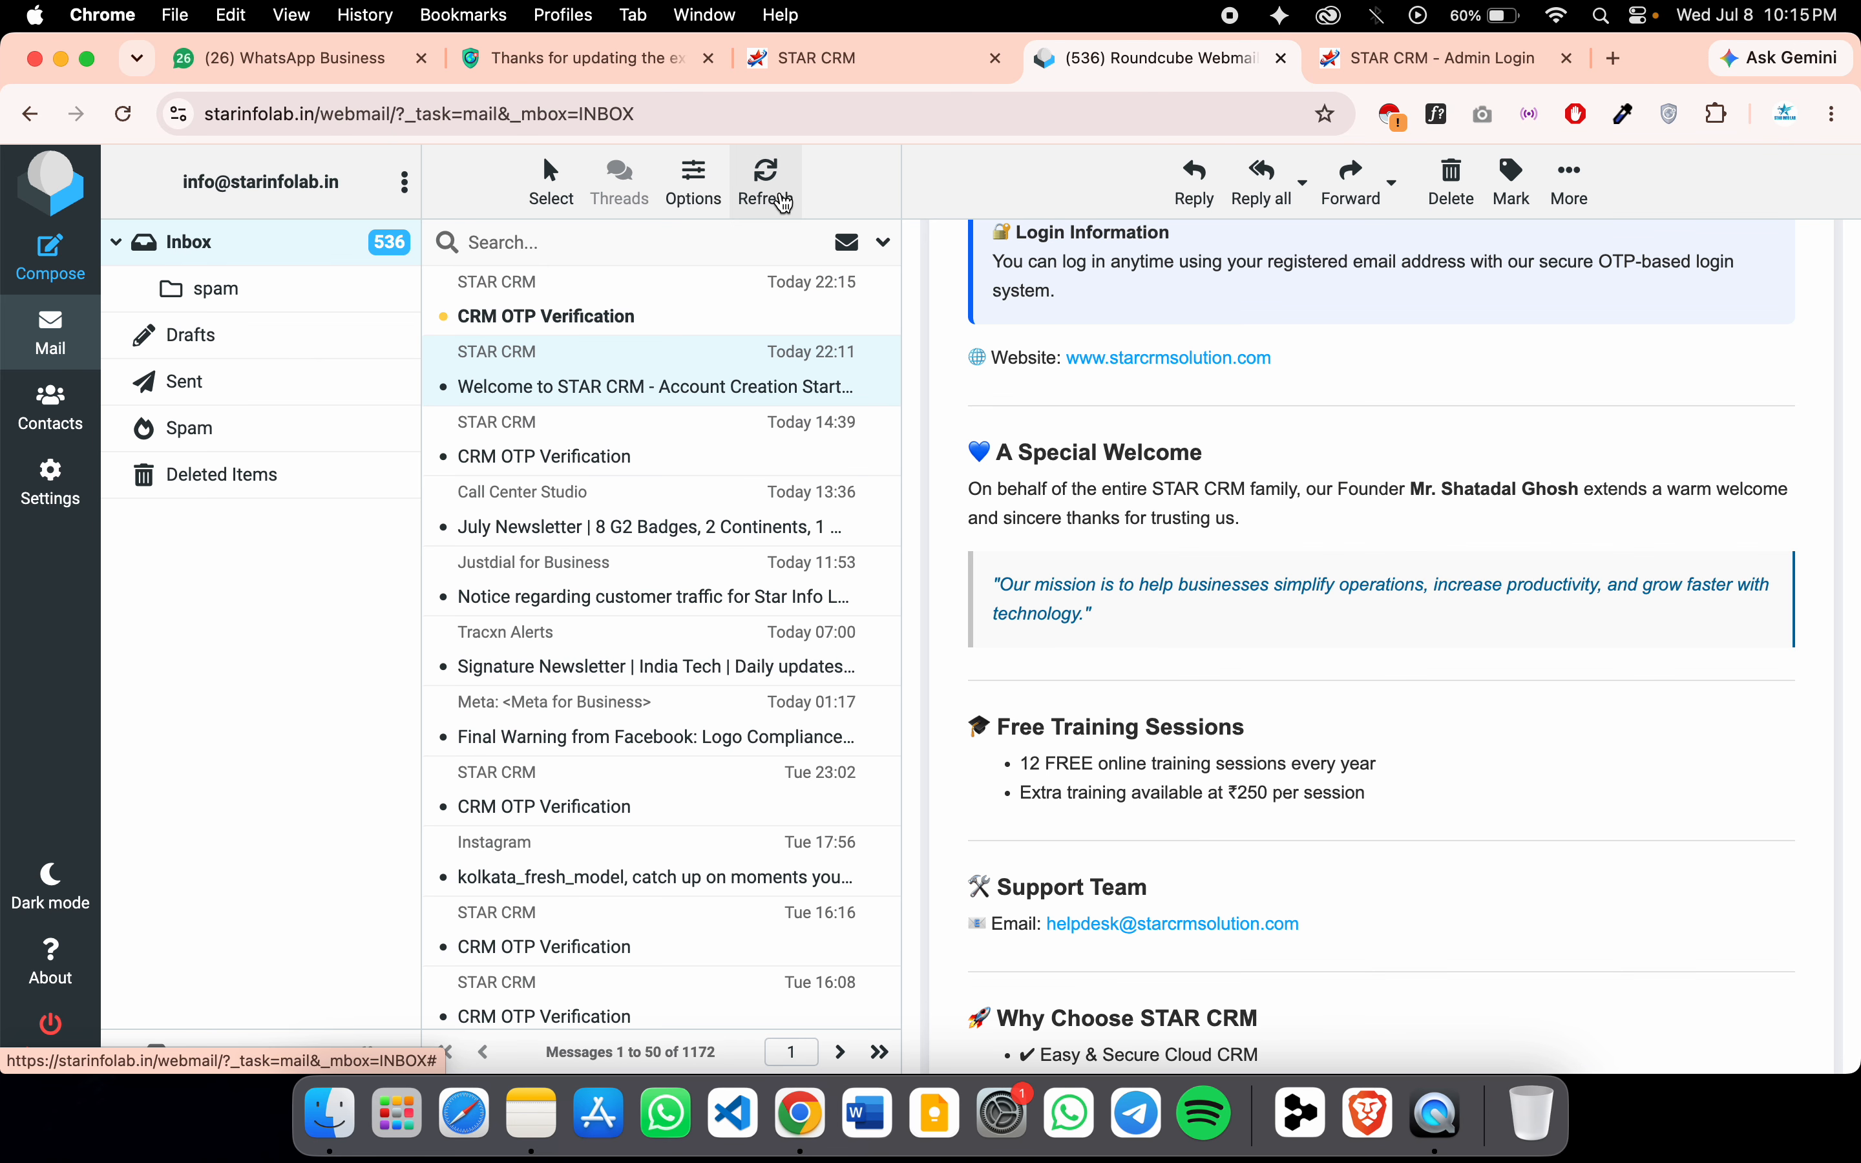
click(698, 328)
drag(1305, 711, 1488, 714)
key(super+c)
click(1331, 72)
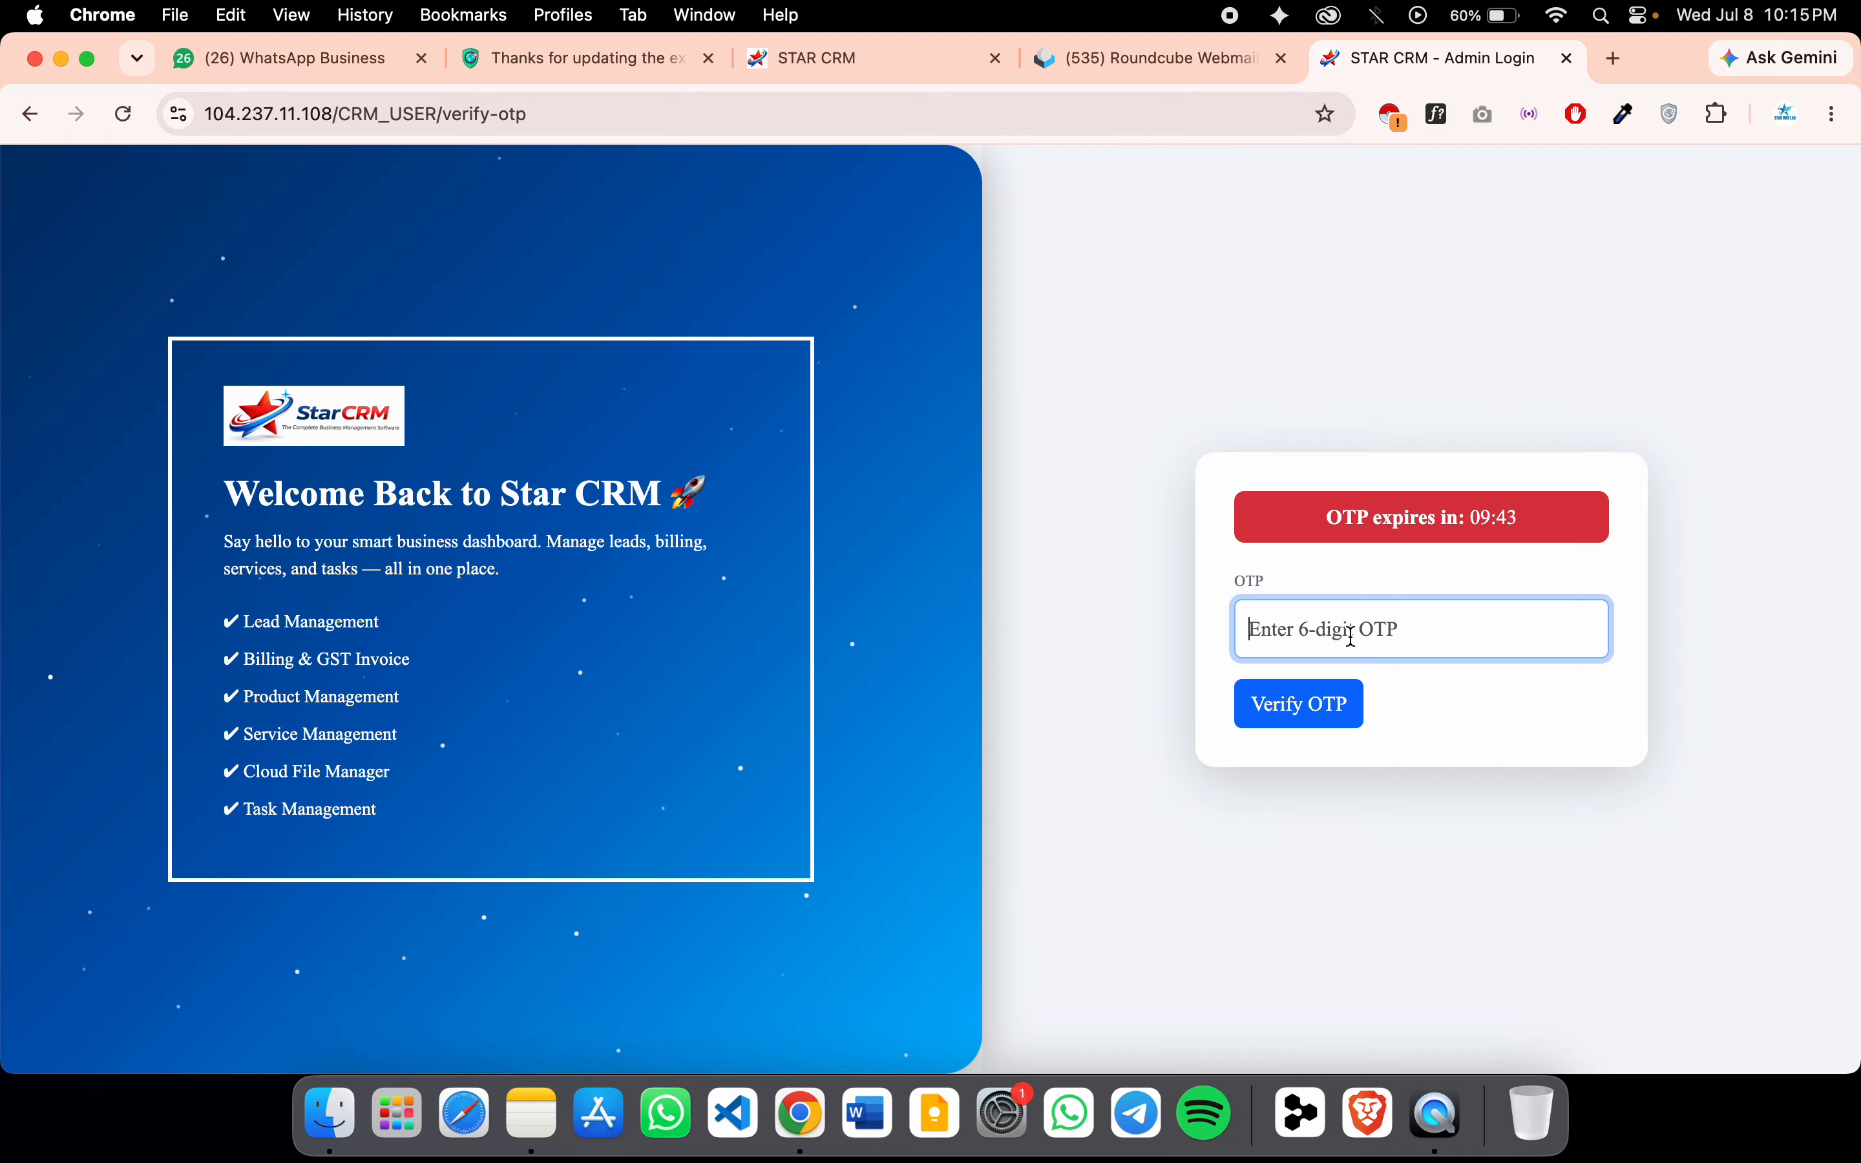
key(super+v)
key(Return)
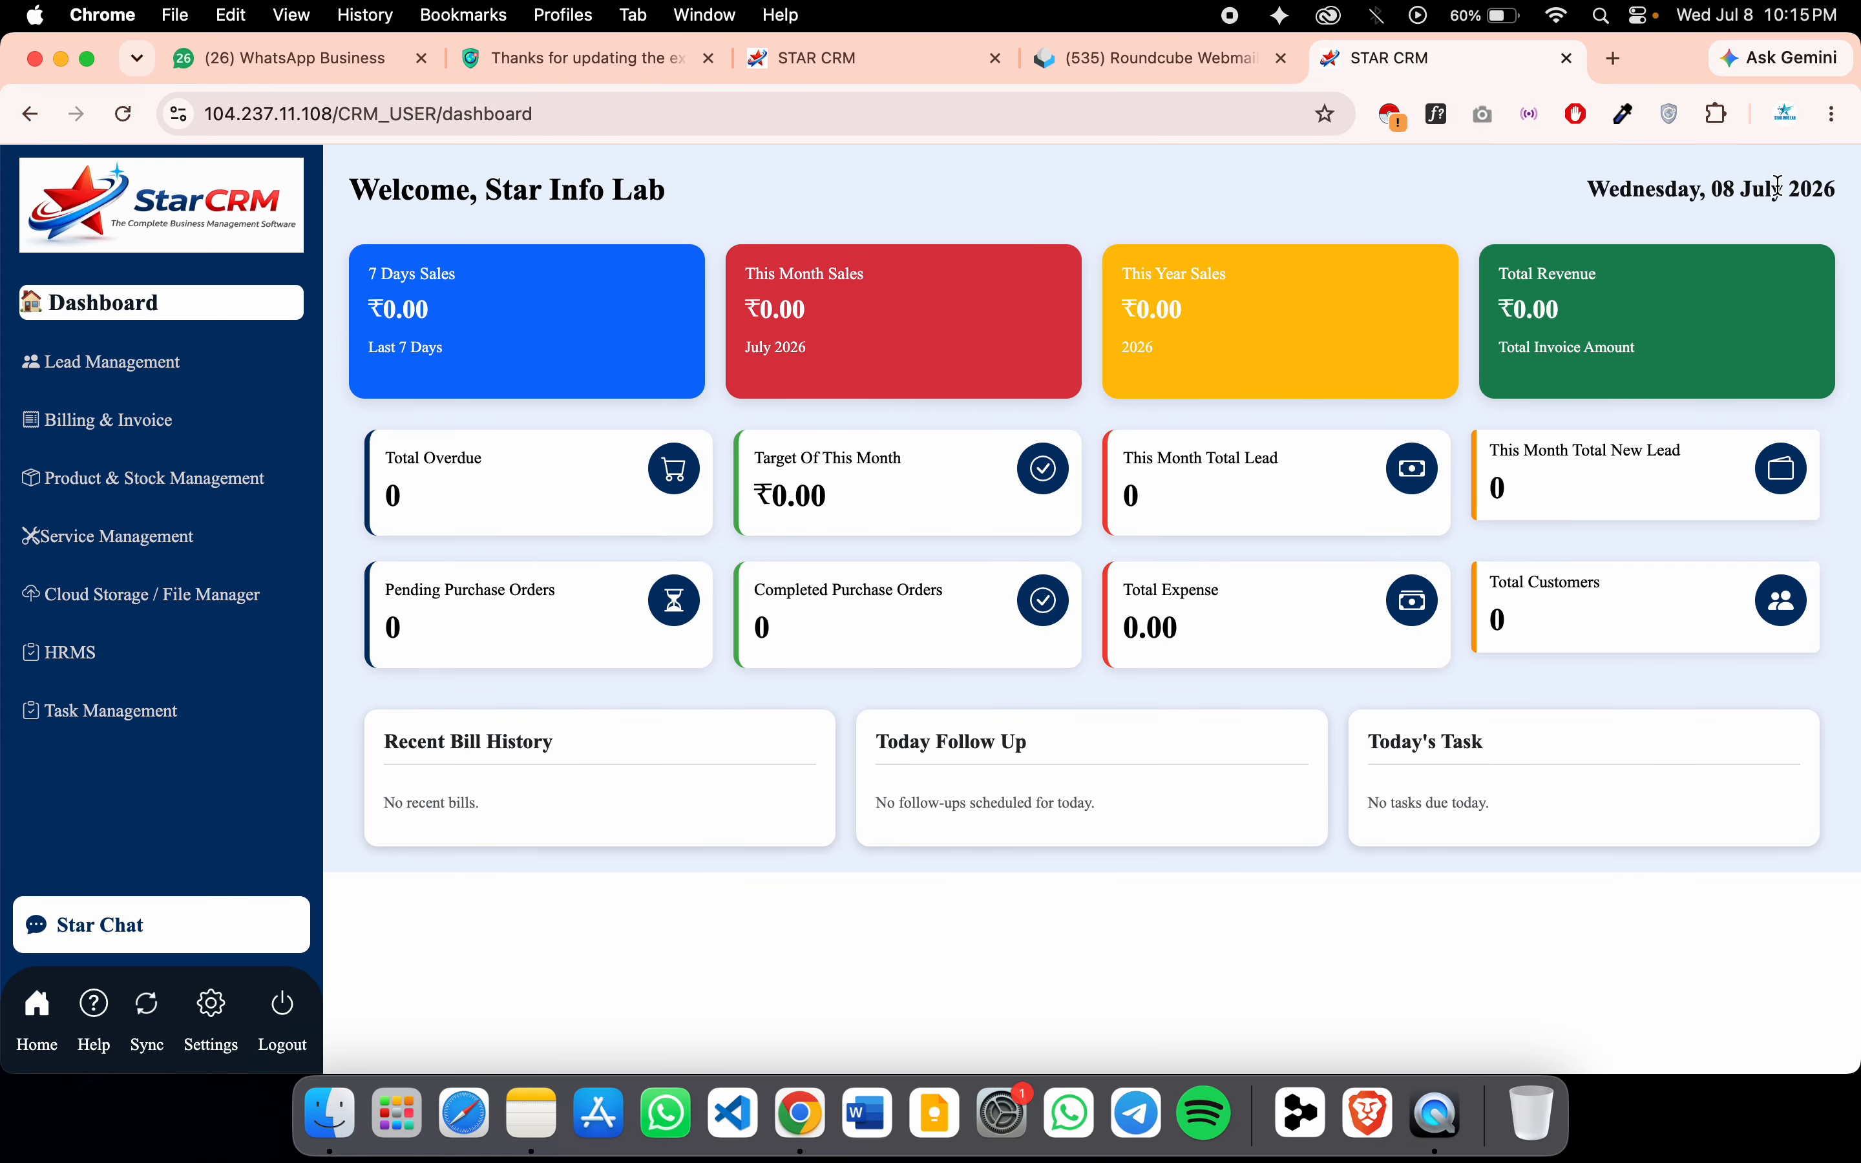
Open Lead Management's All Leads page, which shows No Leads Found
drag(1581, 189, 1832, 187)
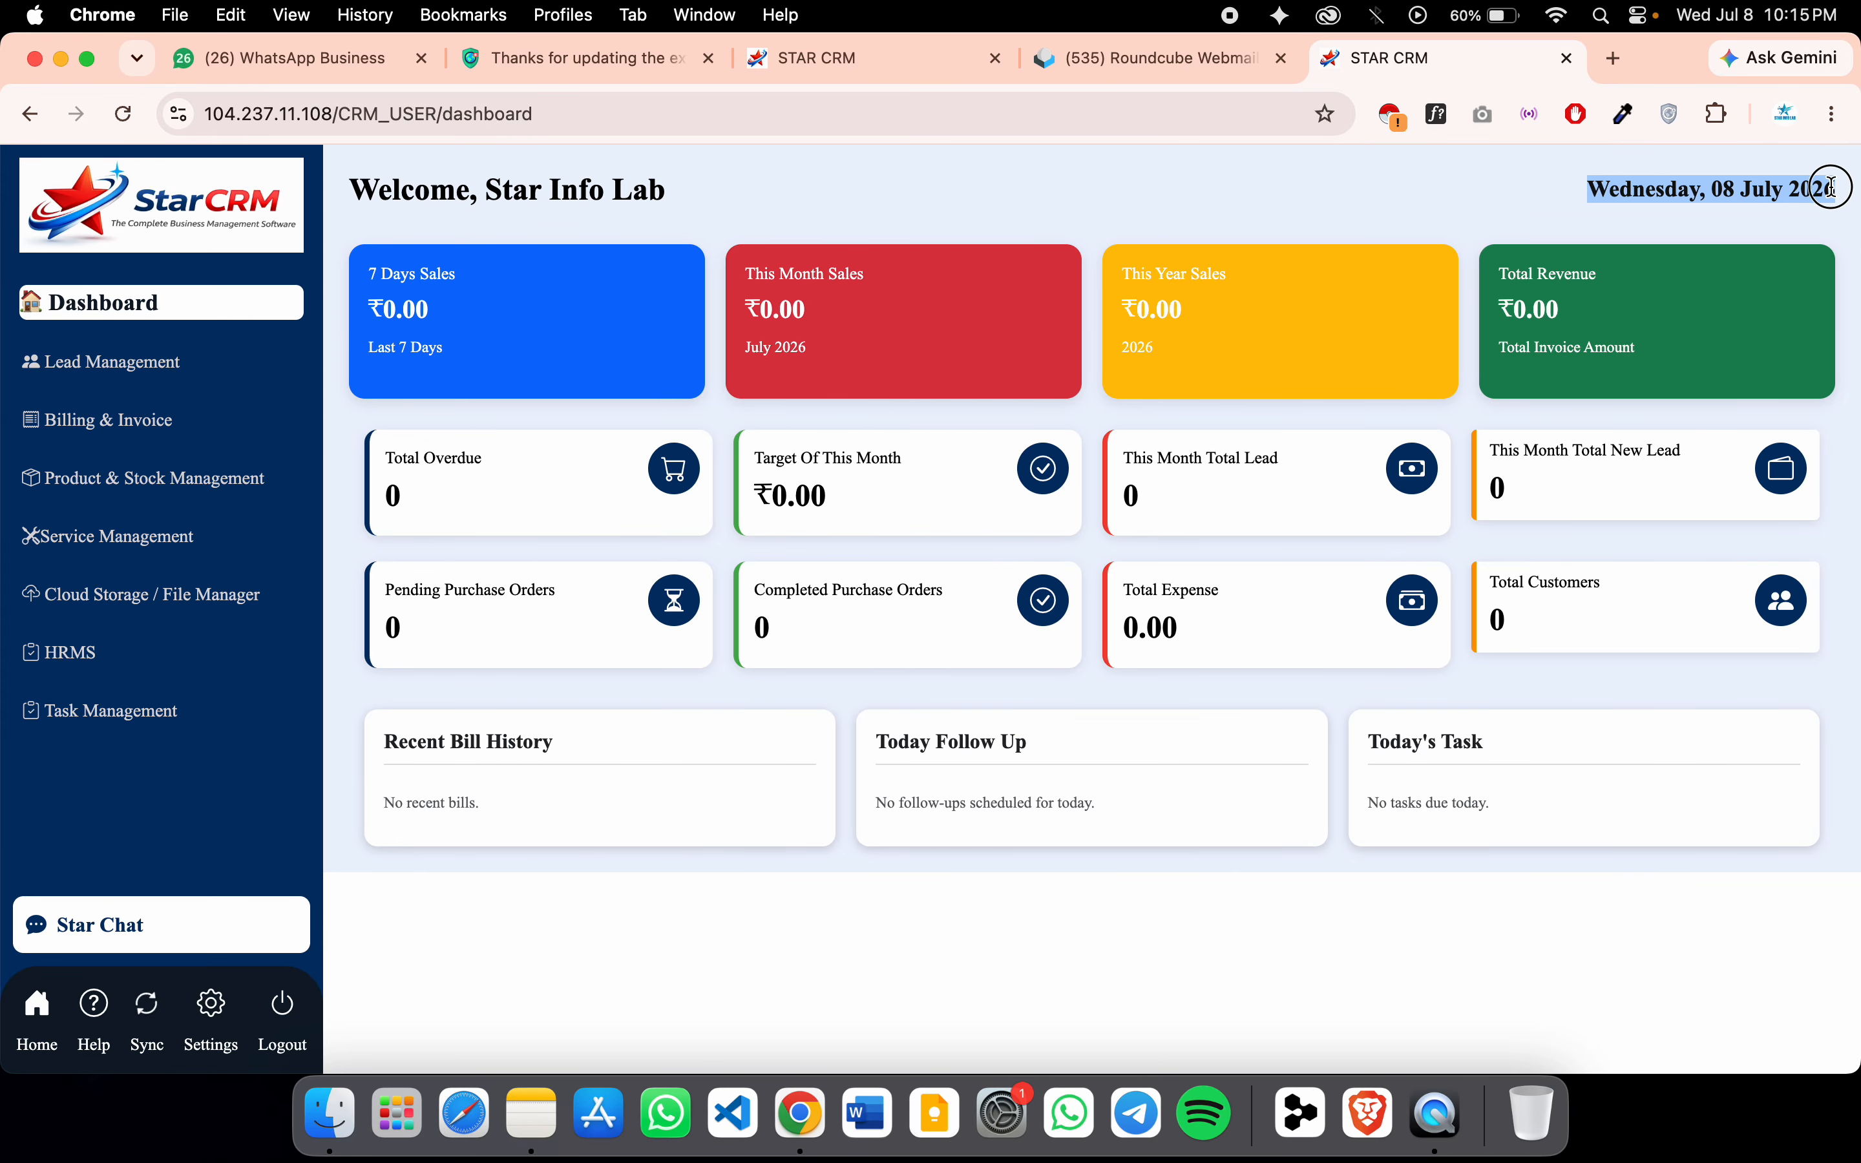
click(1831, 186)
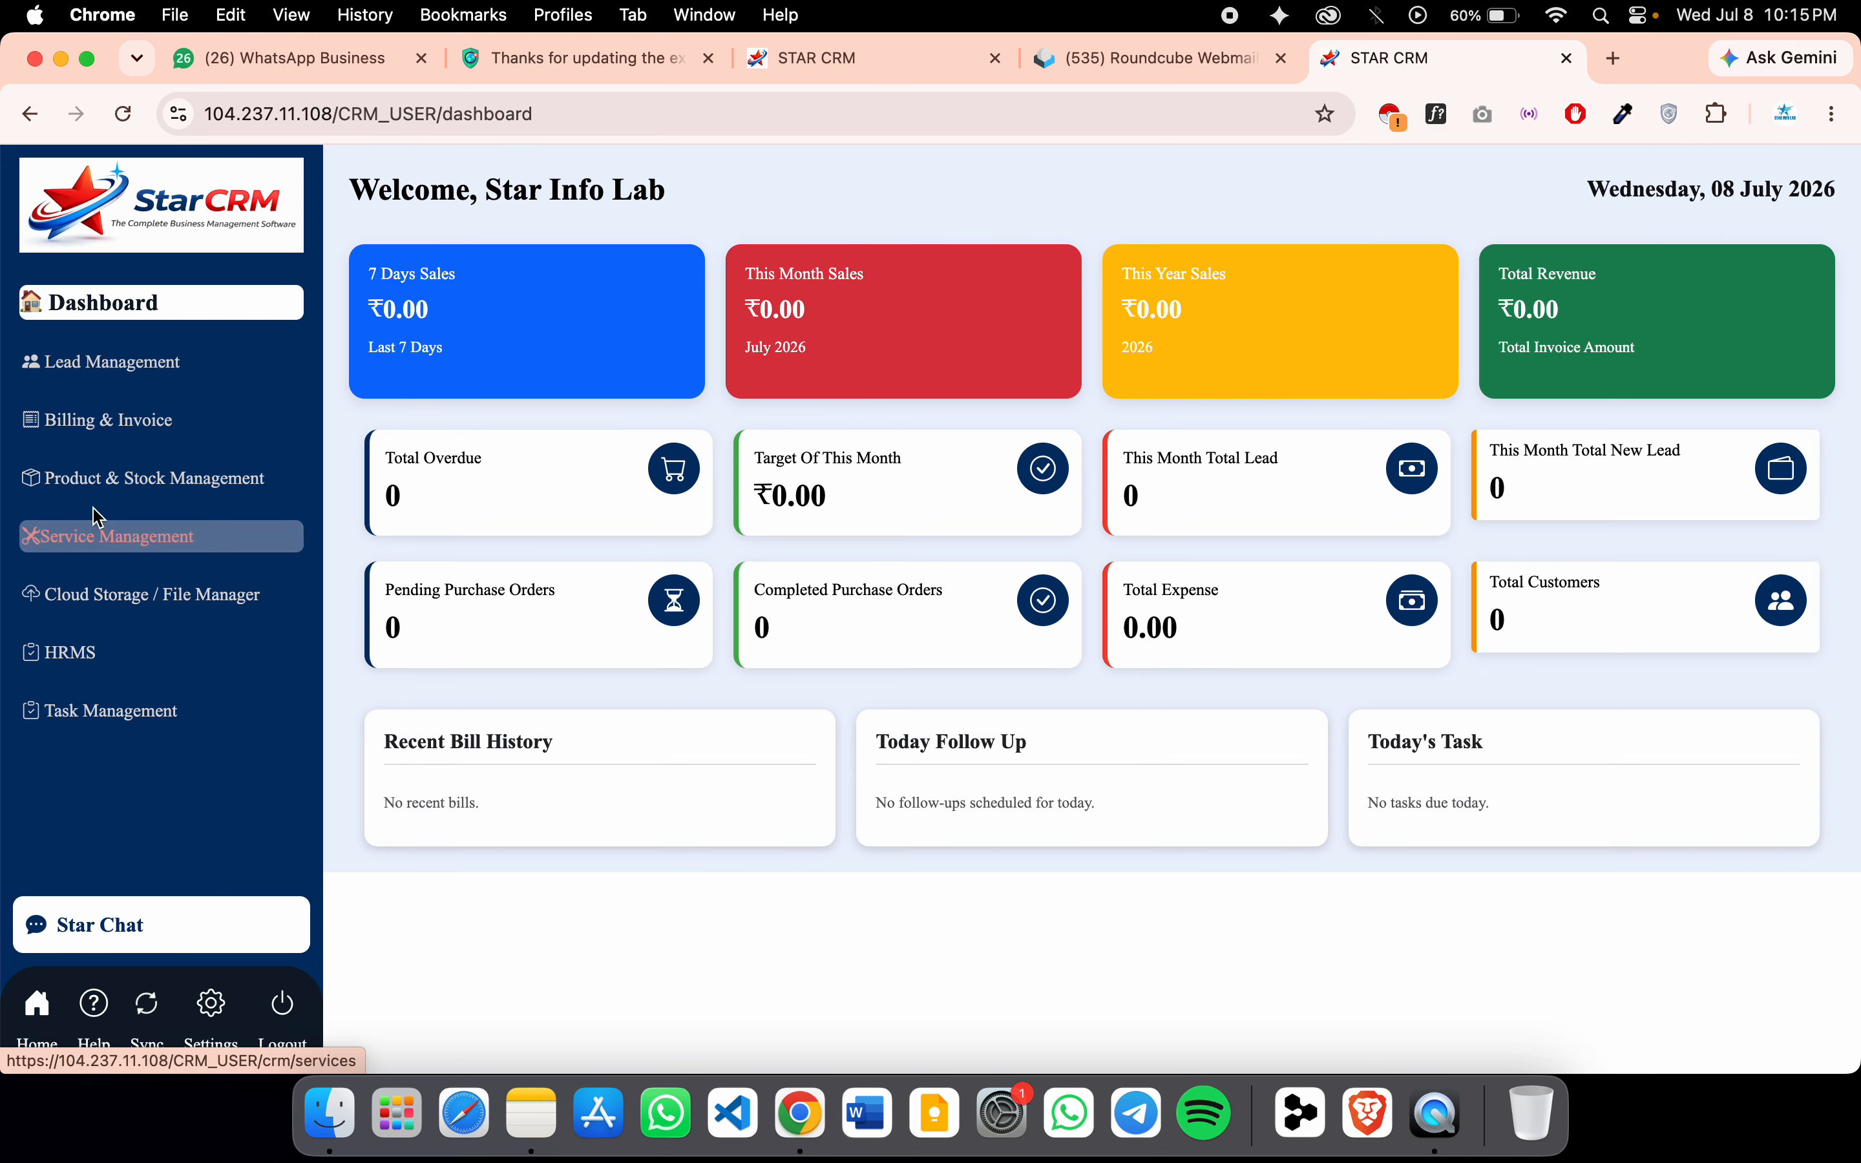
click(104, 362)
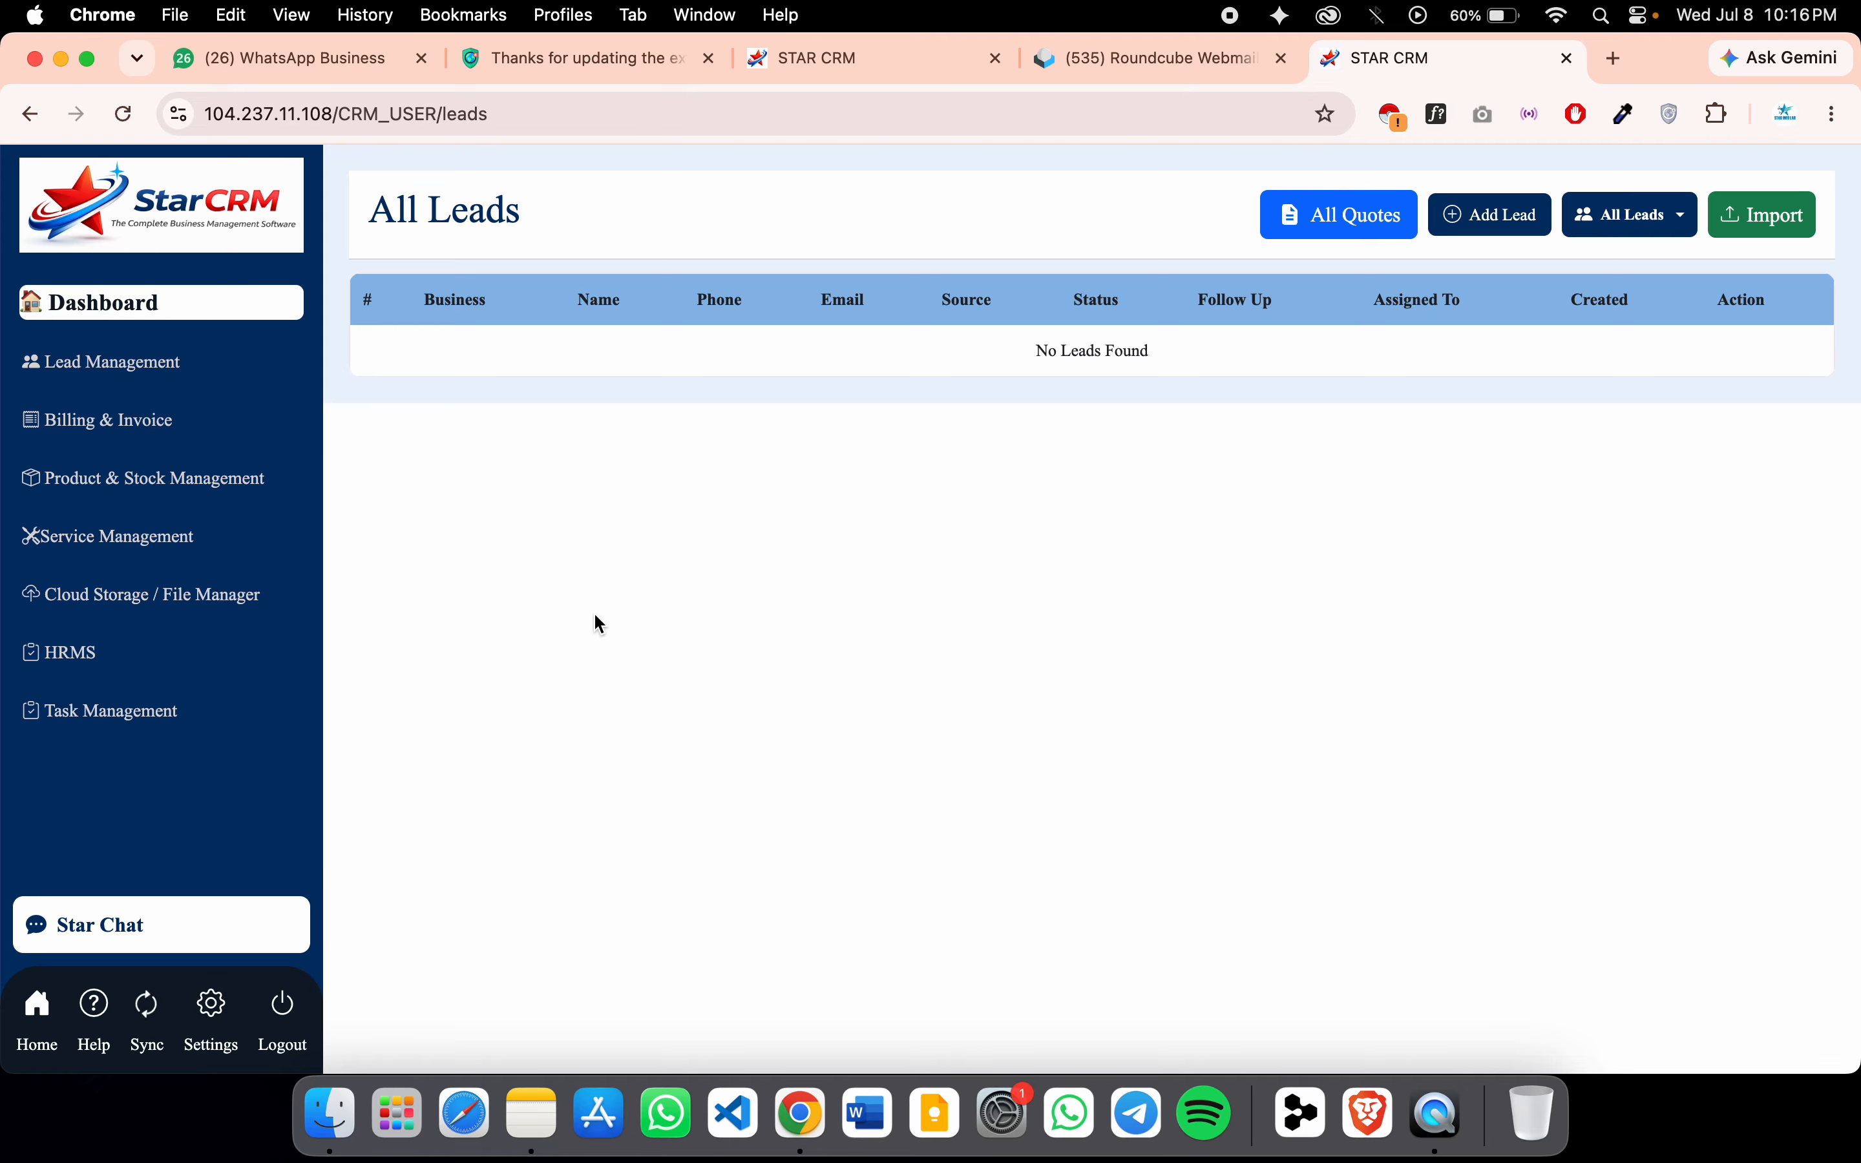
Start a new lead with saved business details, title Mr, designation General Manager and saved phone
click(1481, 221)
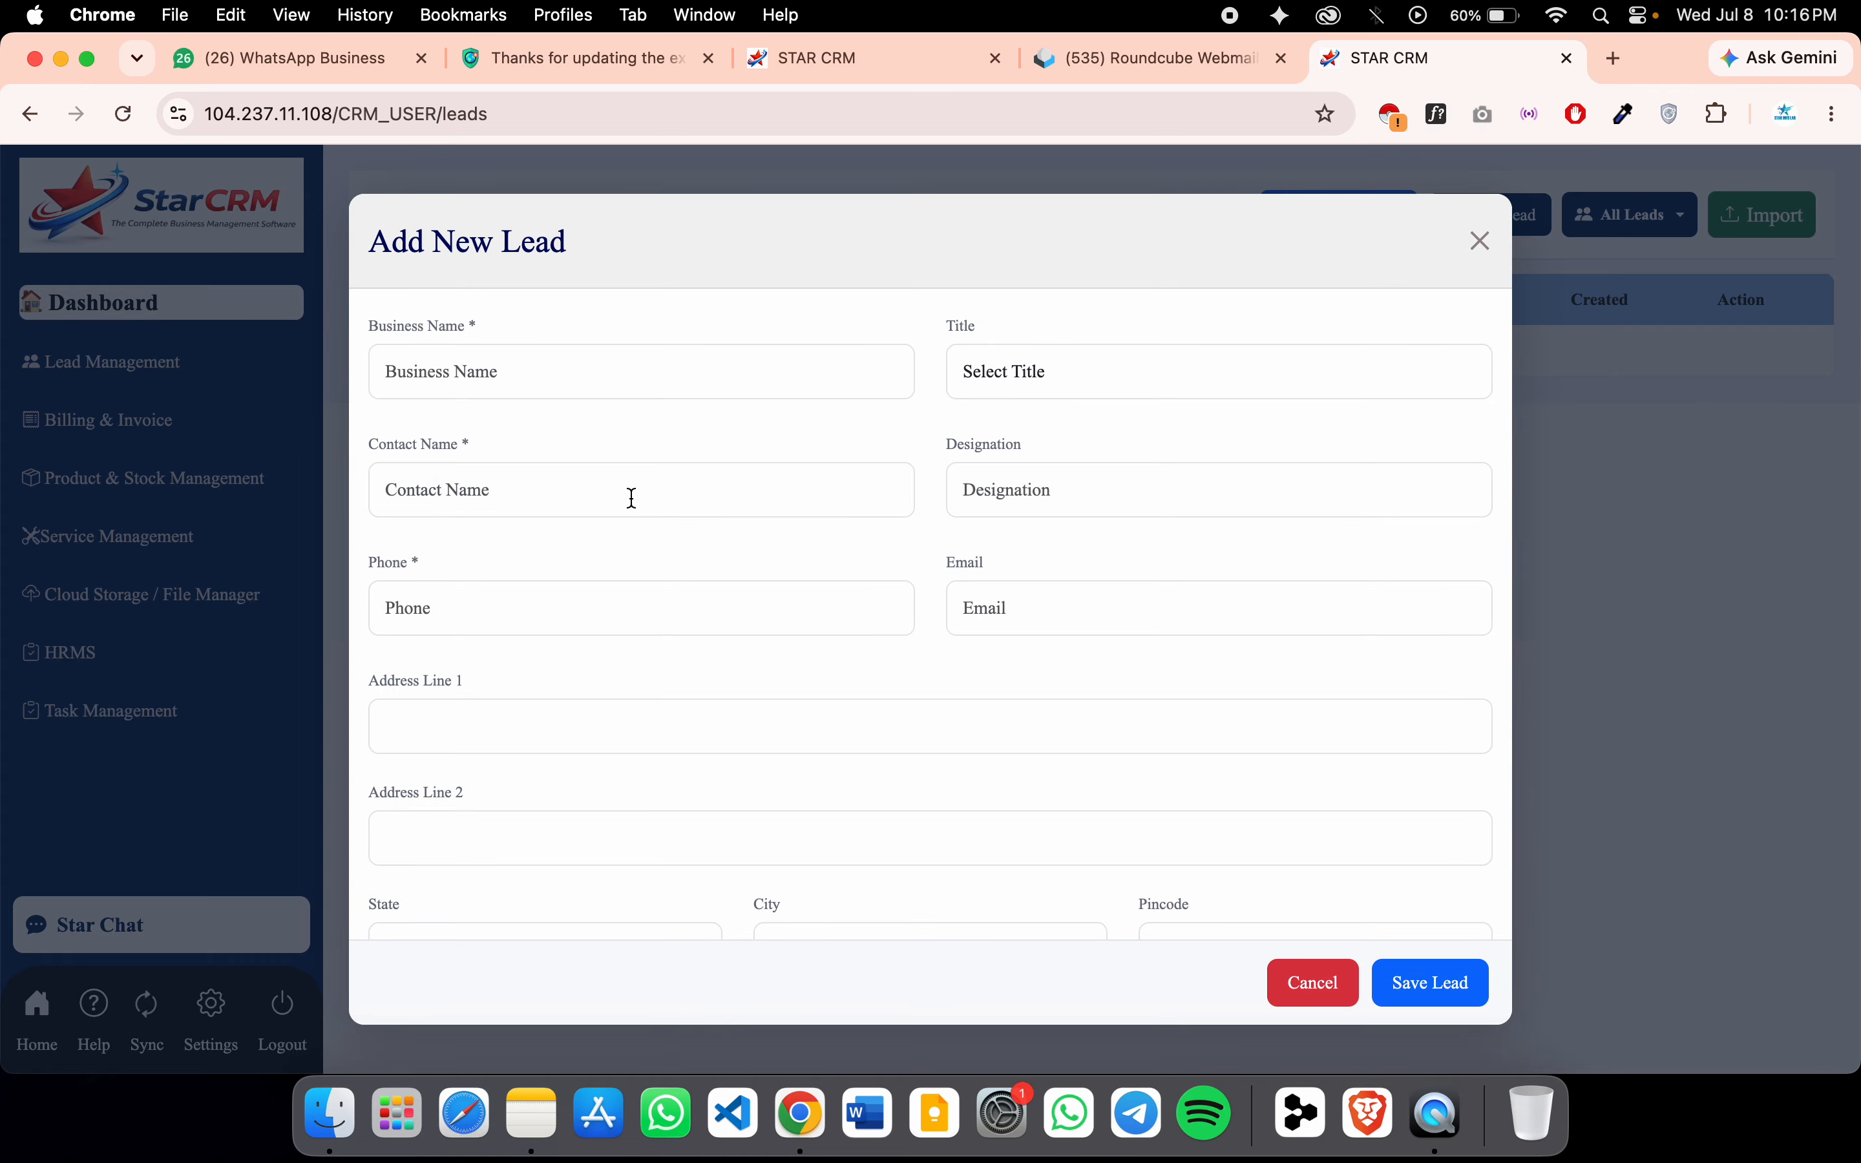
click(581, 377)
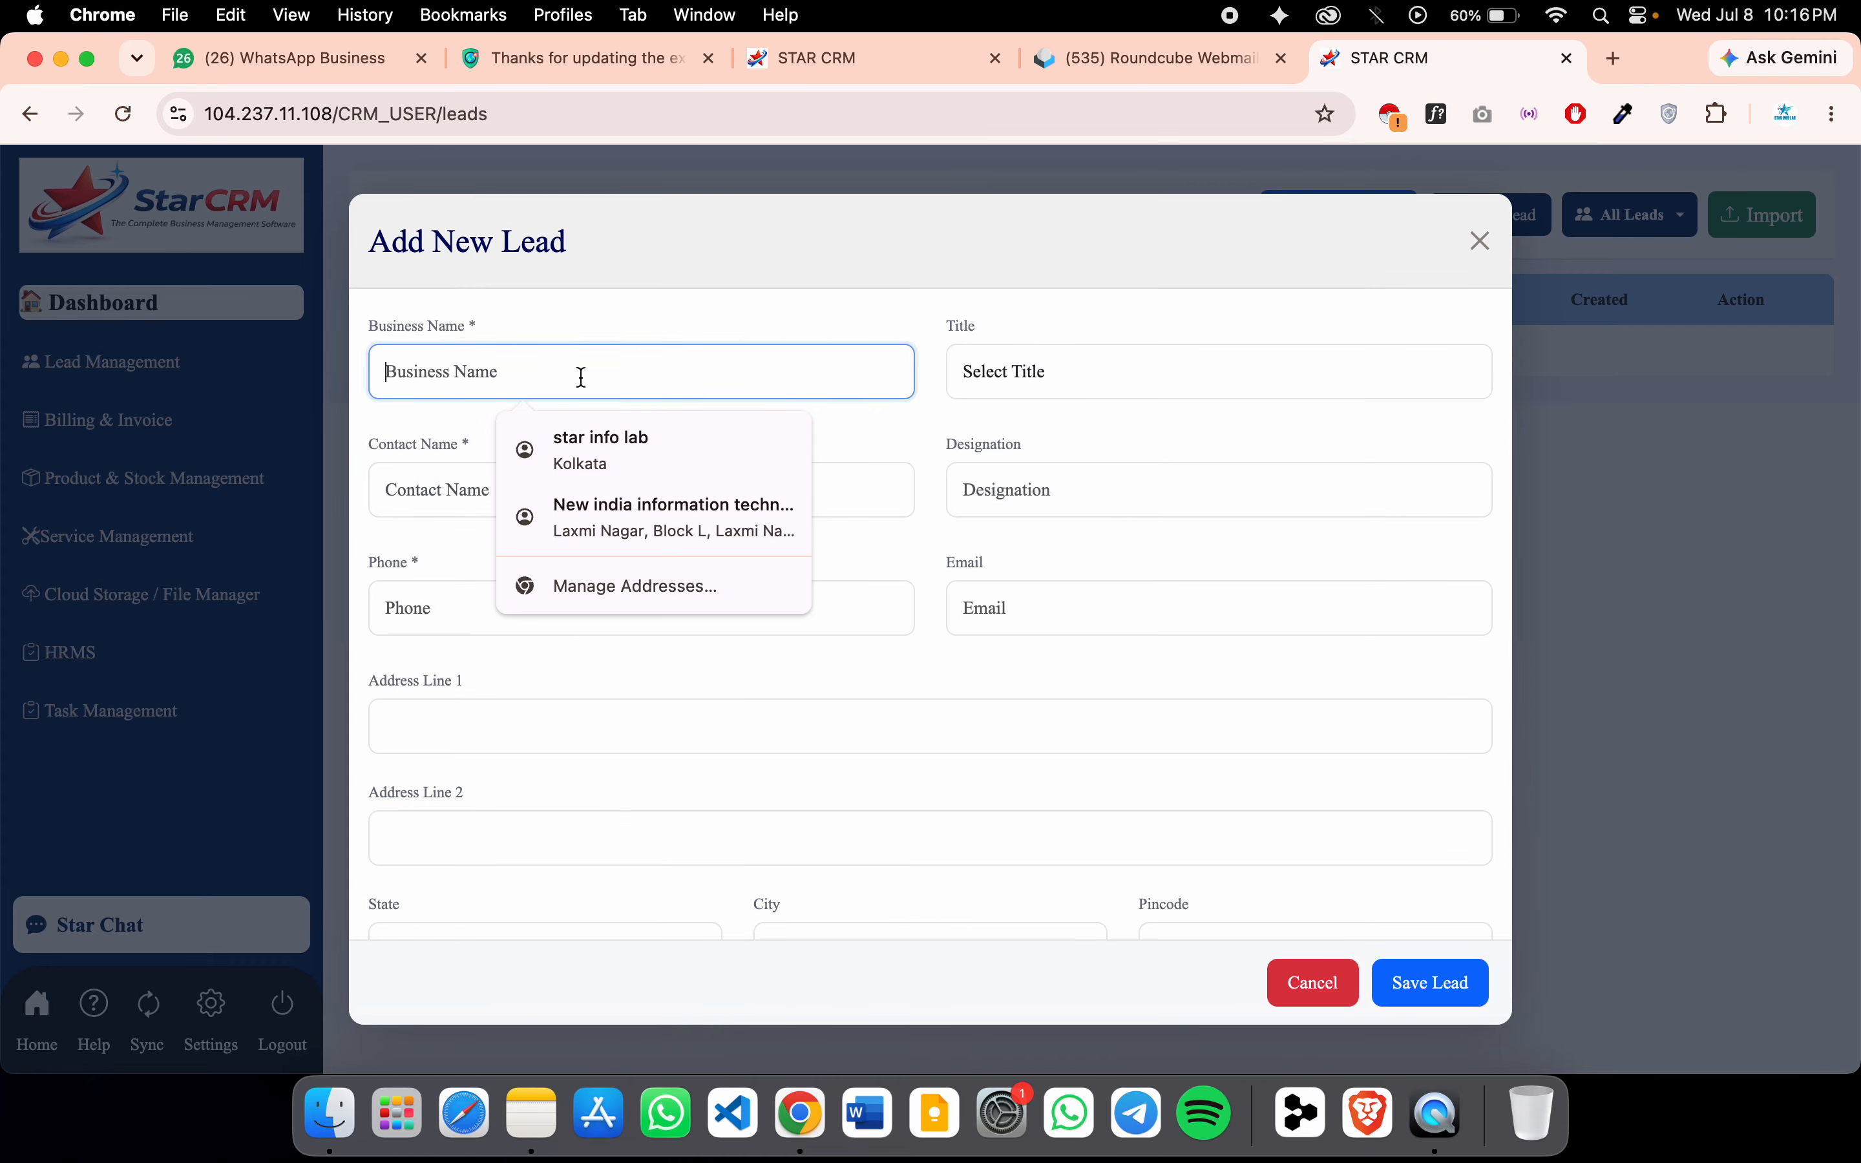
click(637, 500)
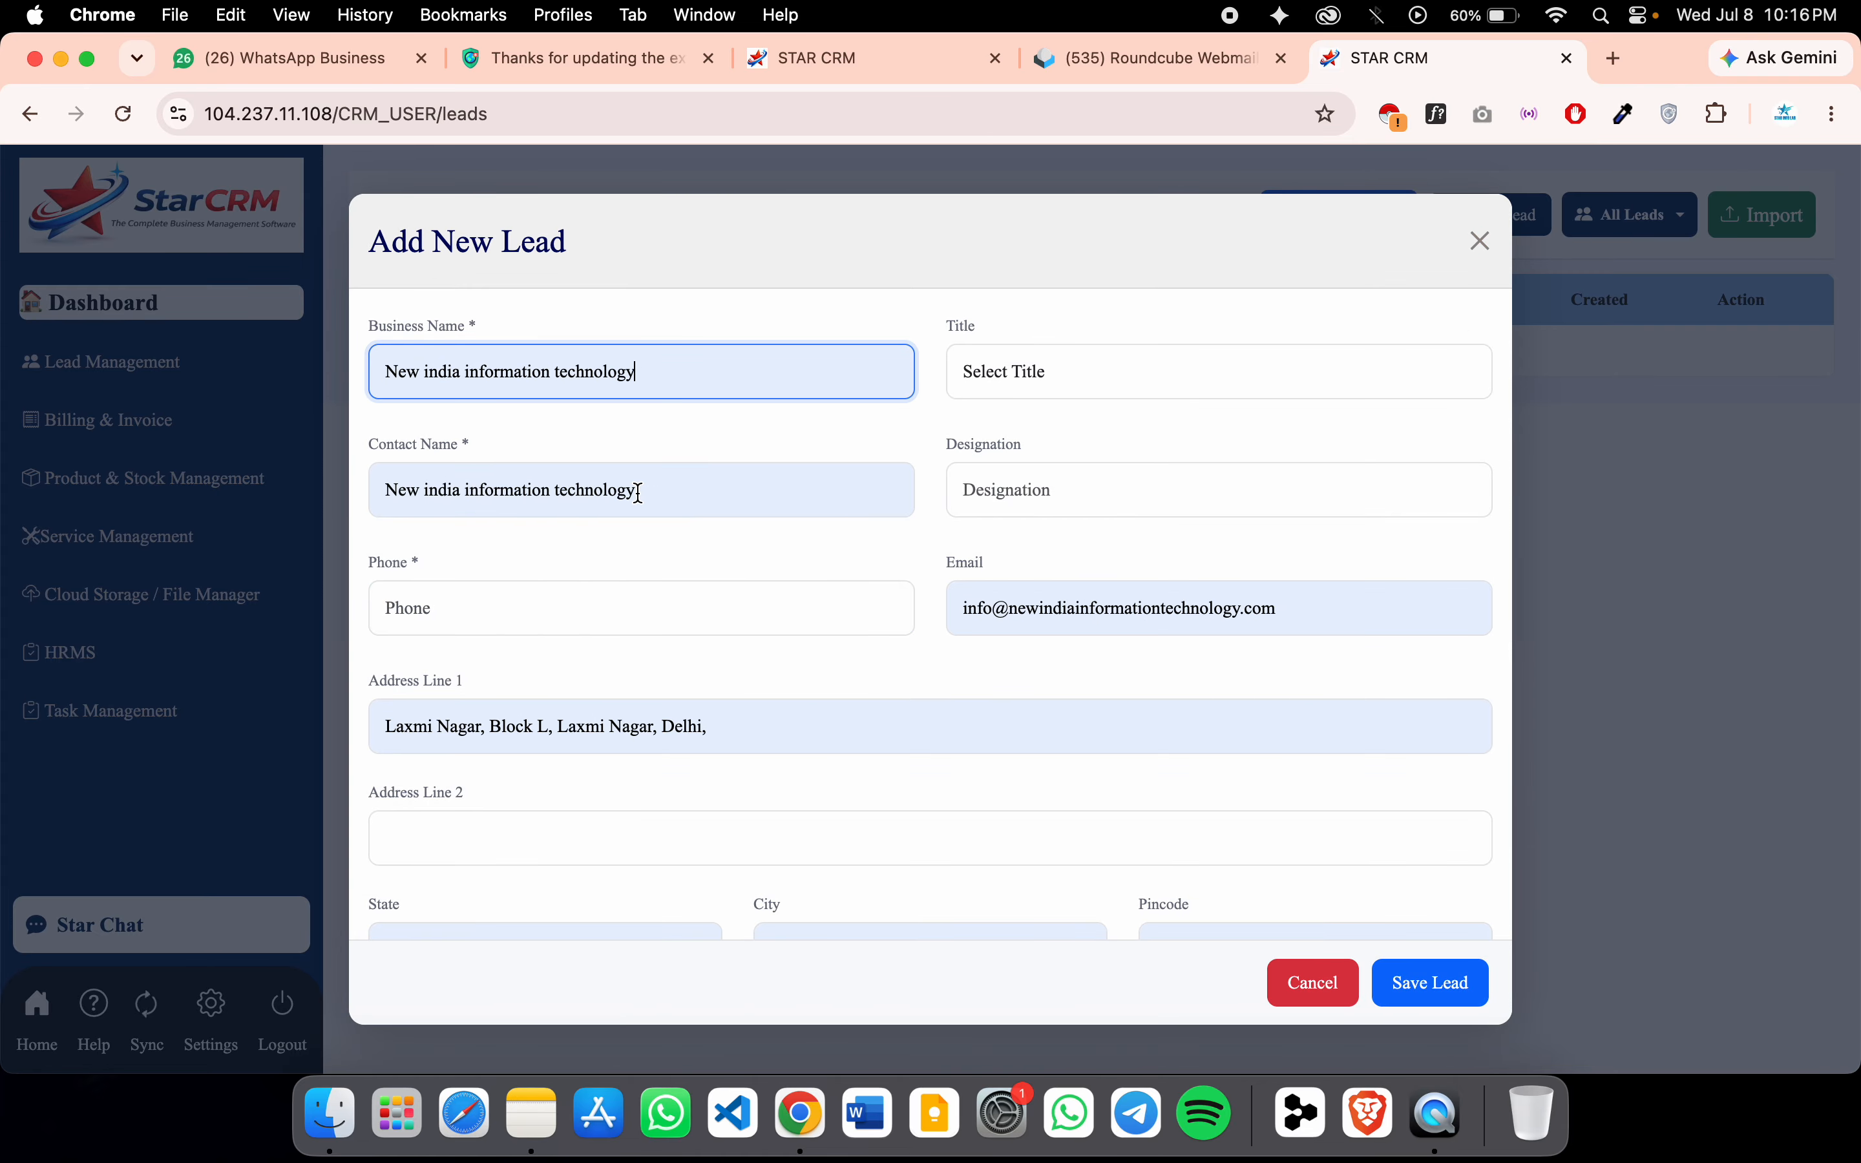
click(1065, 391)
click(1071, 408)
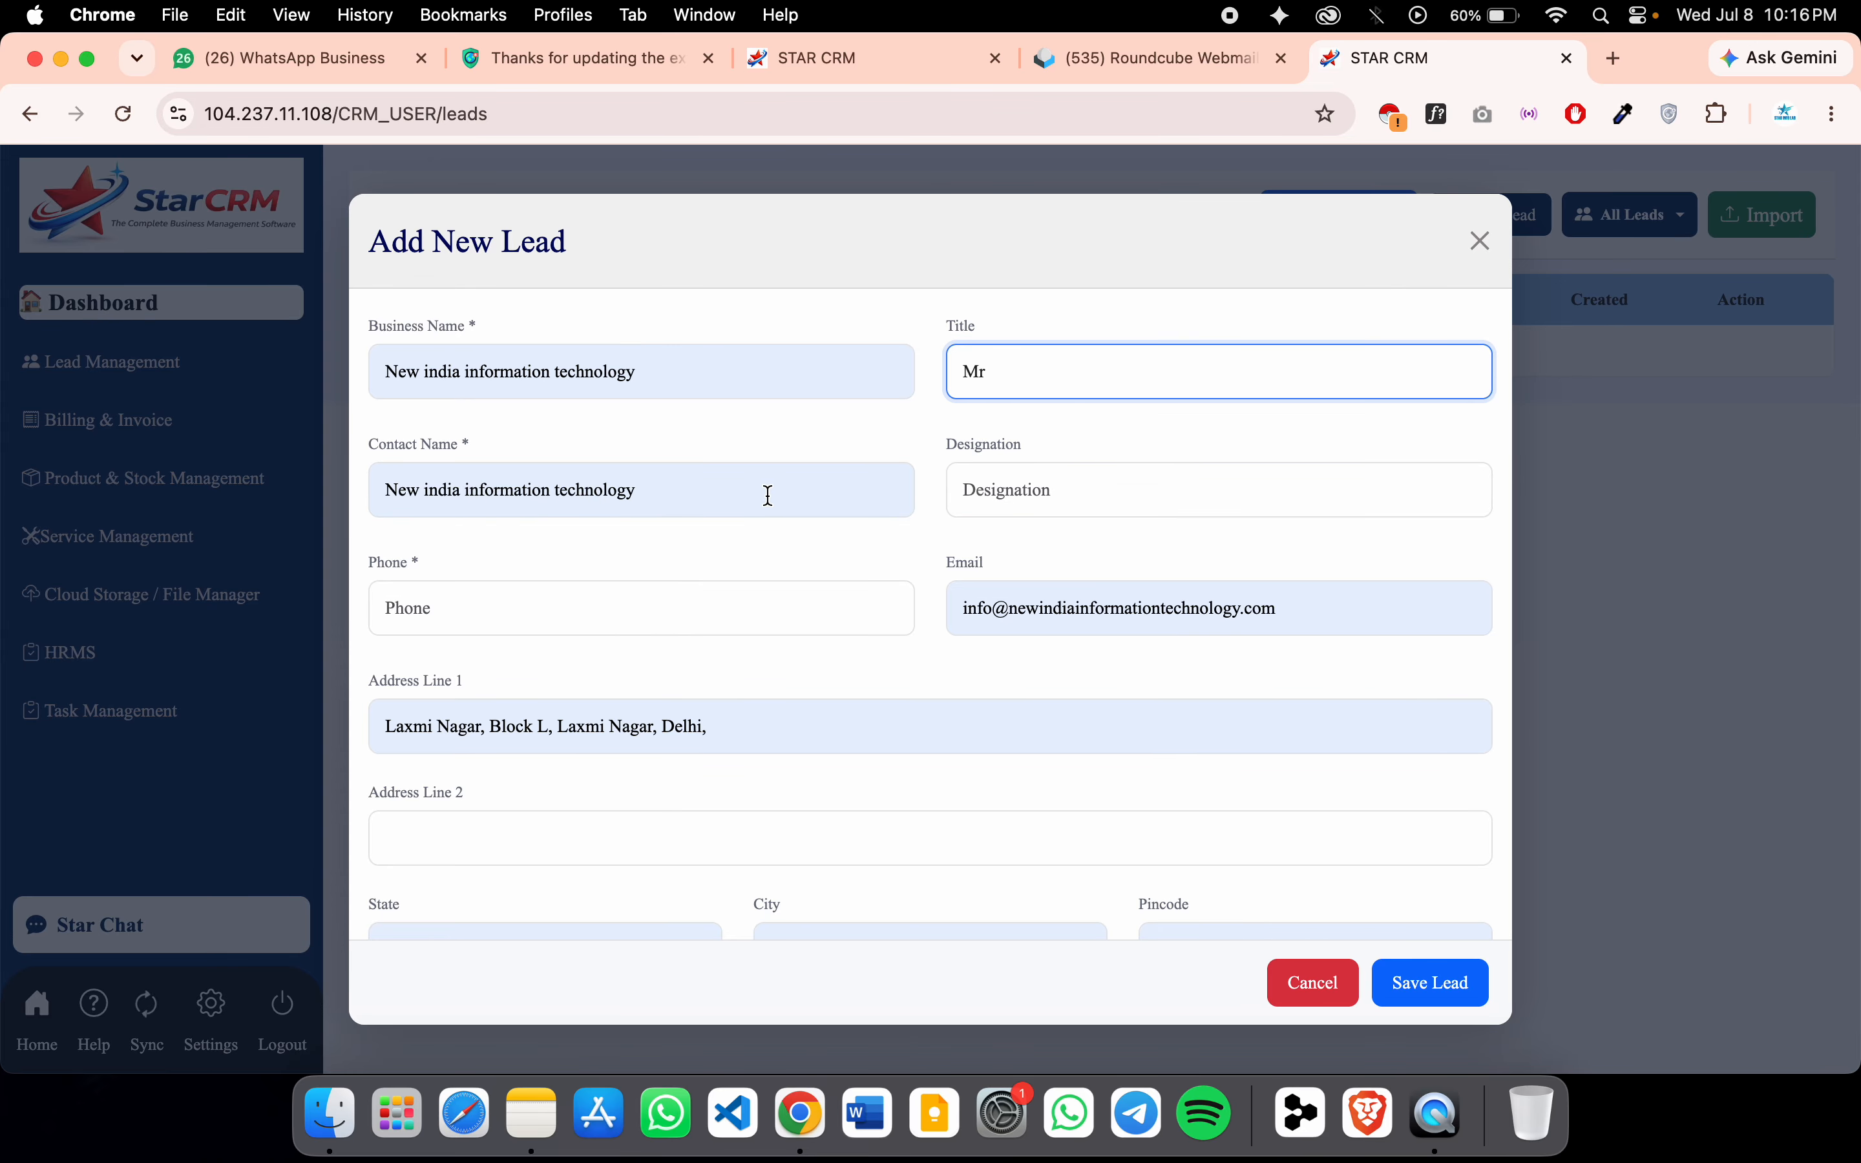
click(1009, 490)
click(1166, 561)
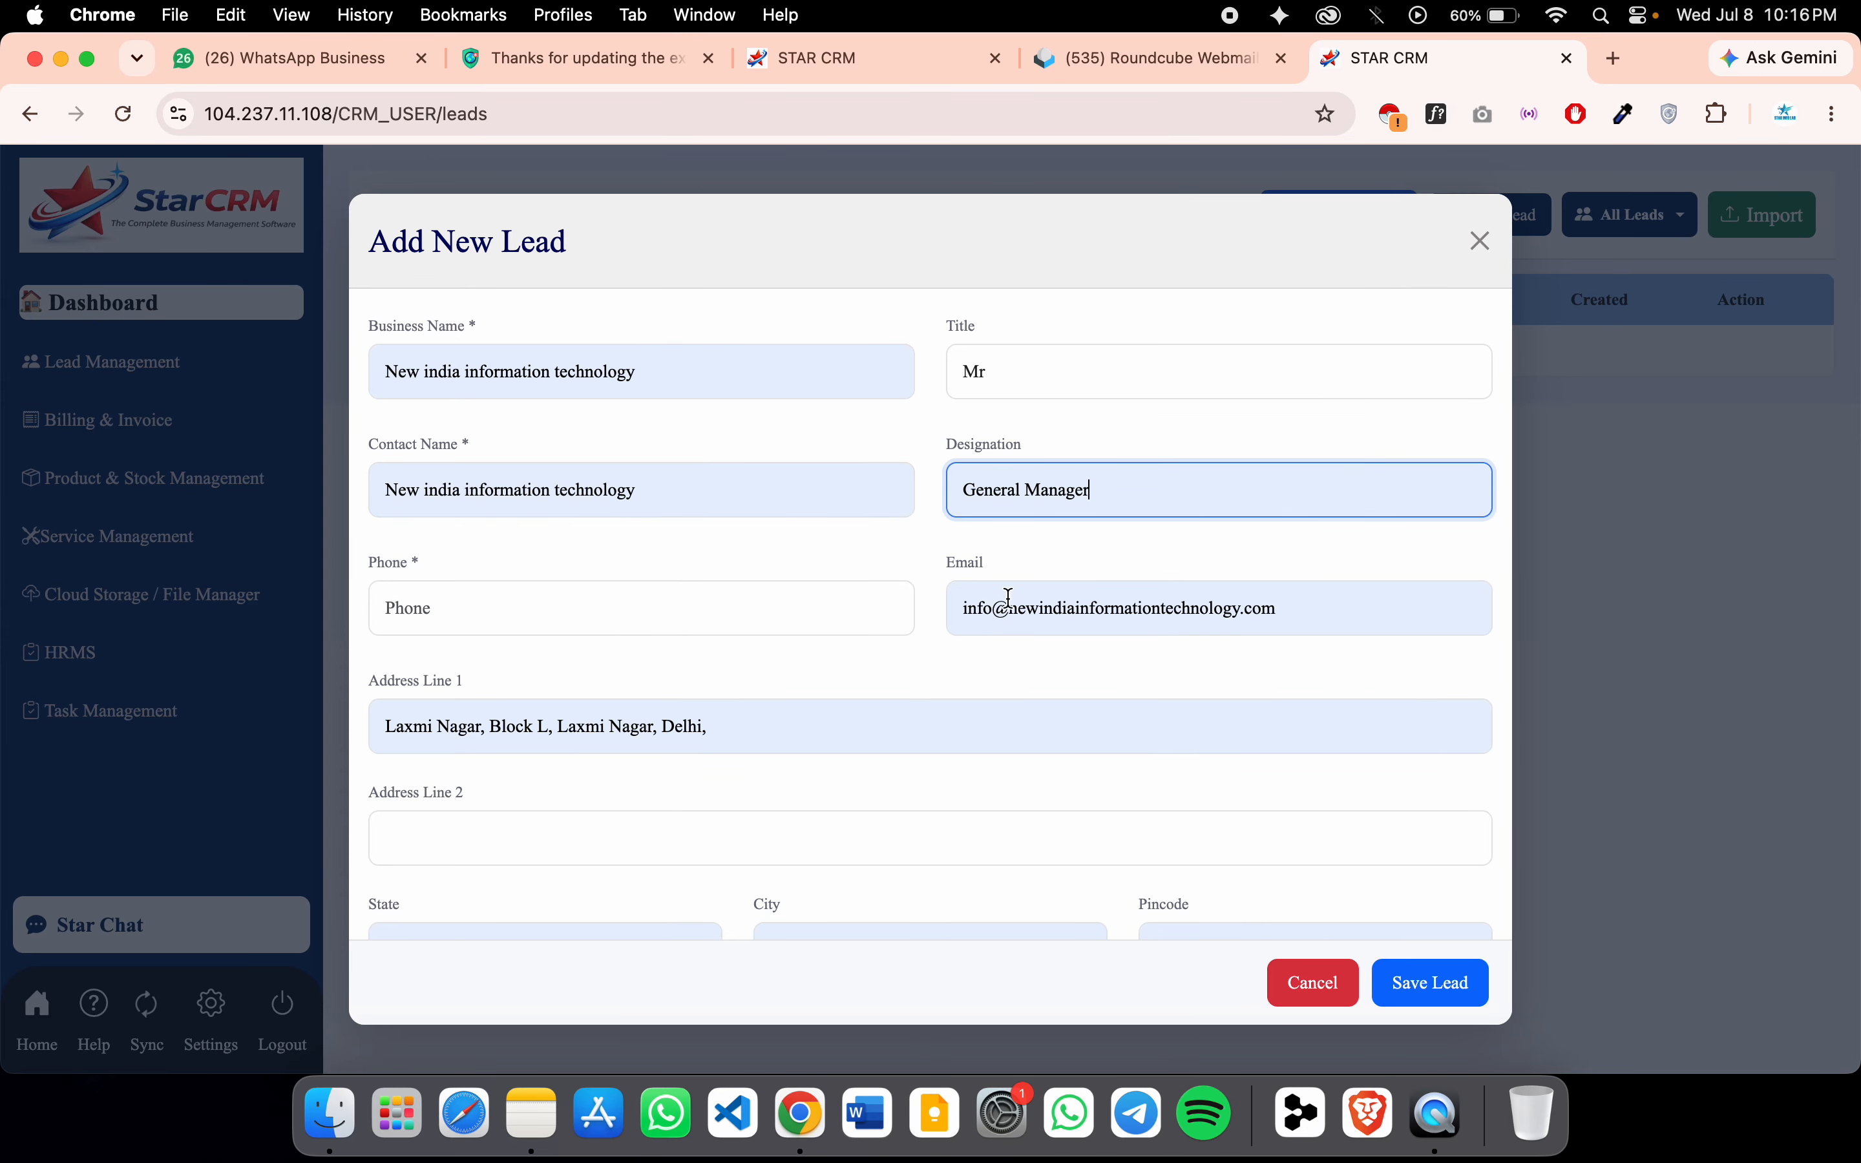
click(530, 634)
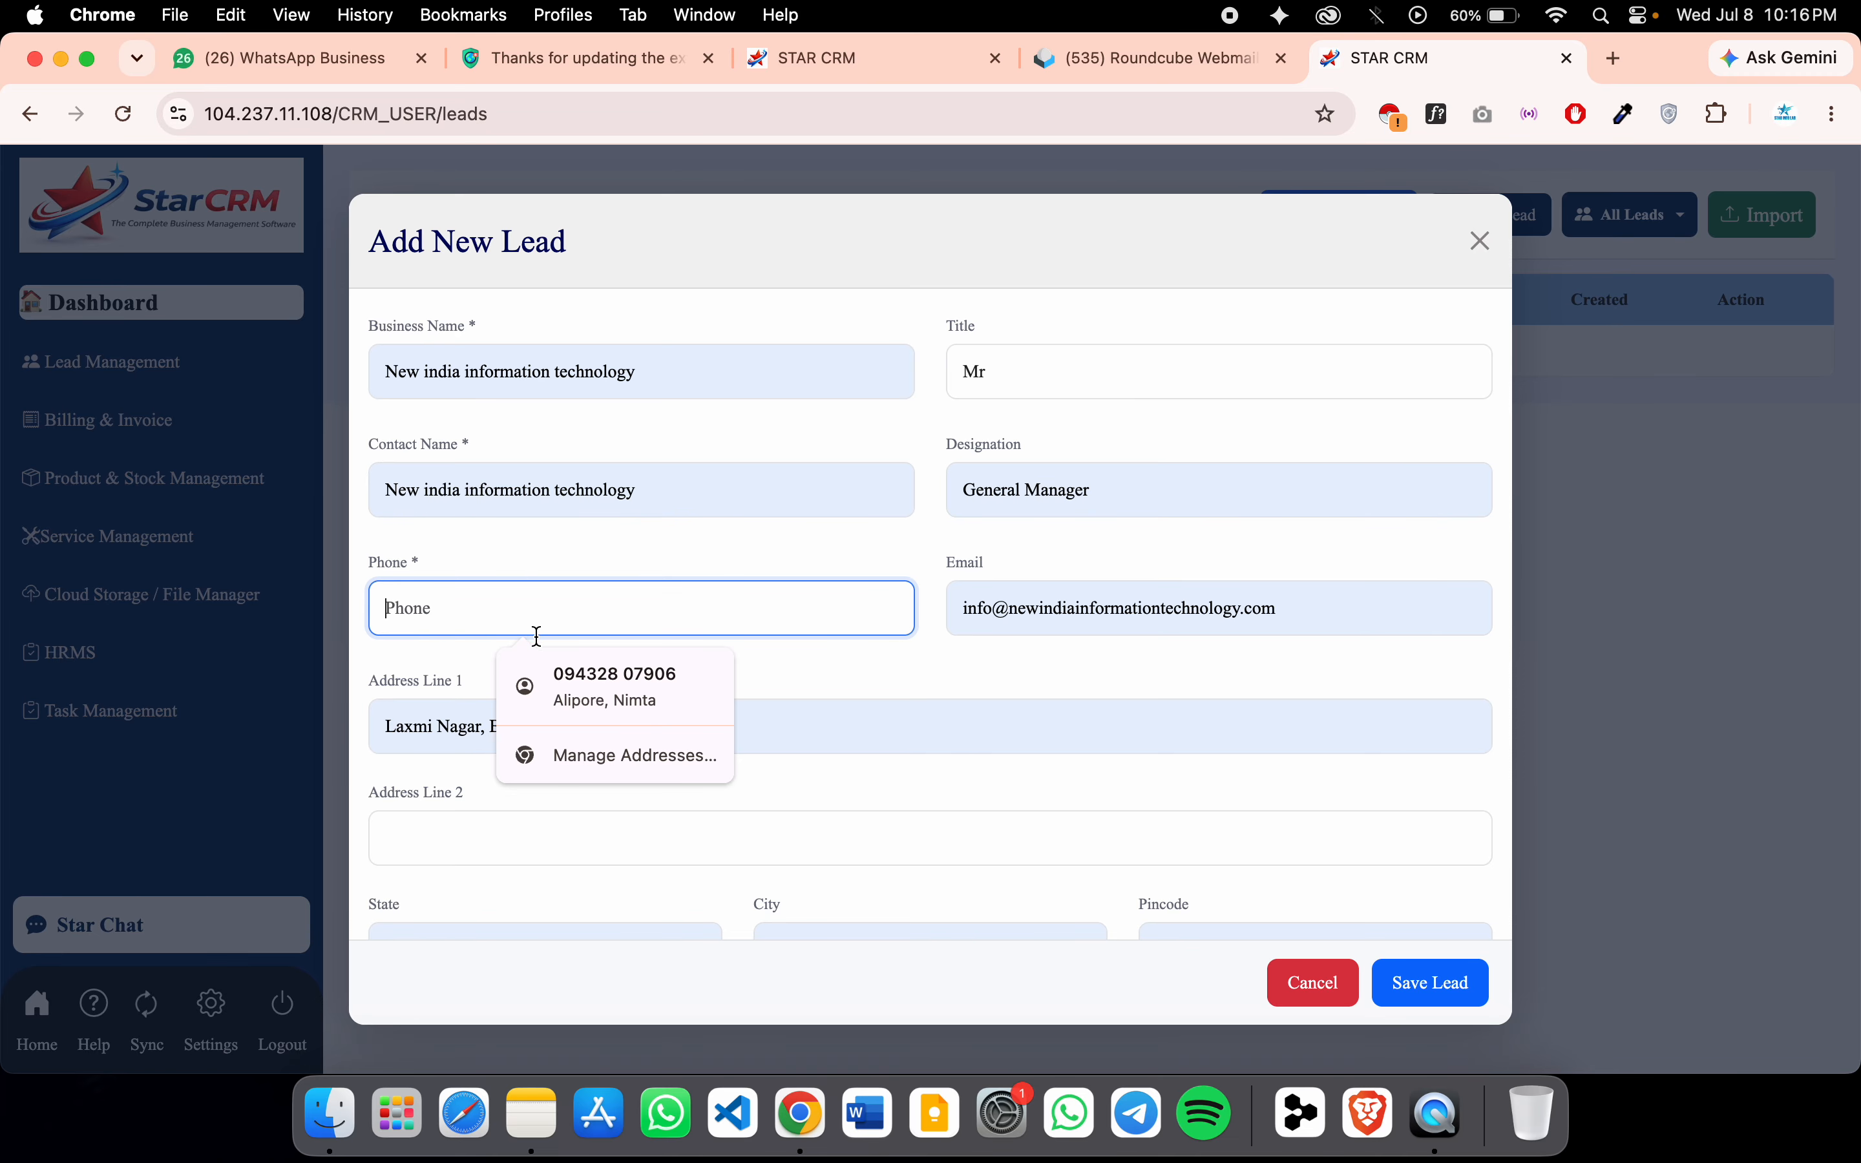
click(585, 671)
Set lead source Website, follow-up date 8 July 2026, status New, and leave it unassigned
scroll(1007, 627, down, 3)
scroll(793, 751, down, 4)
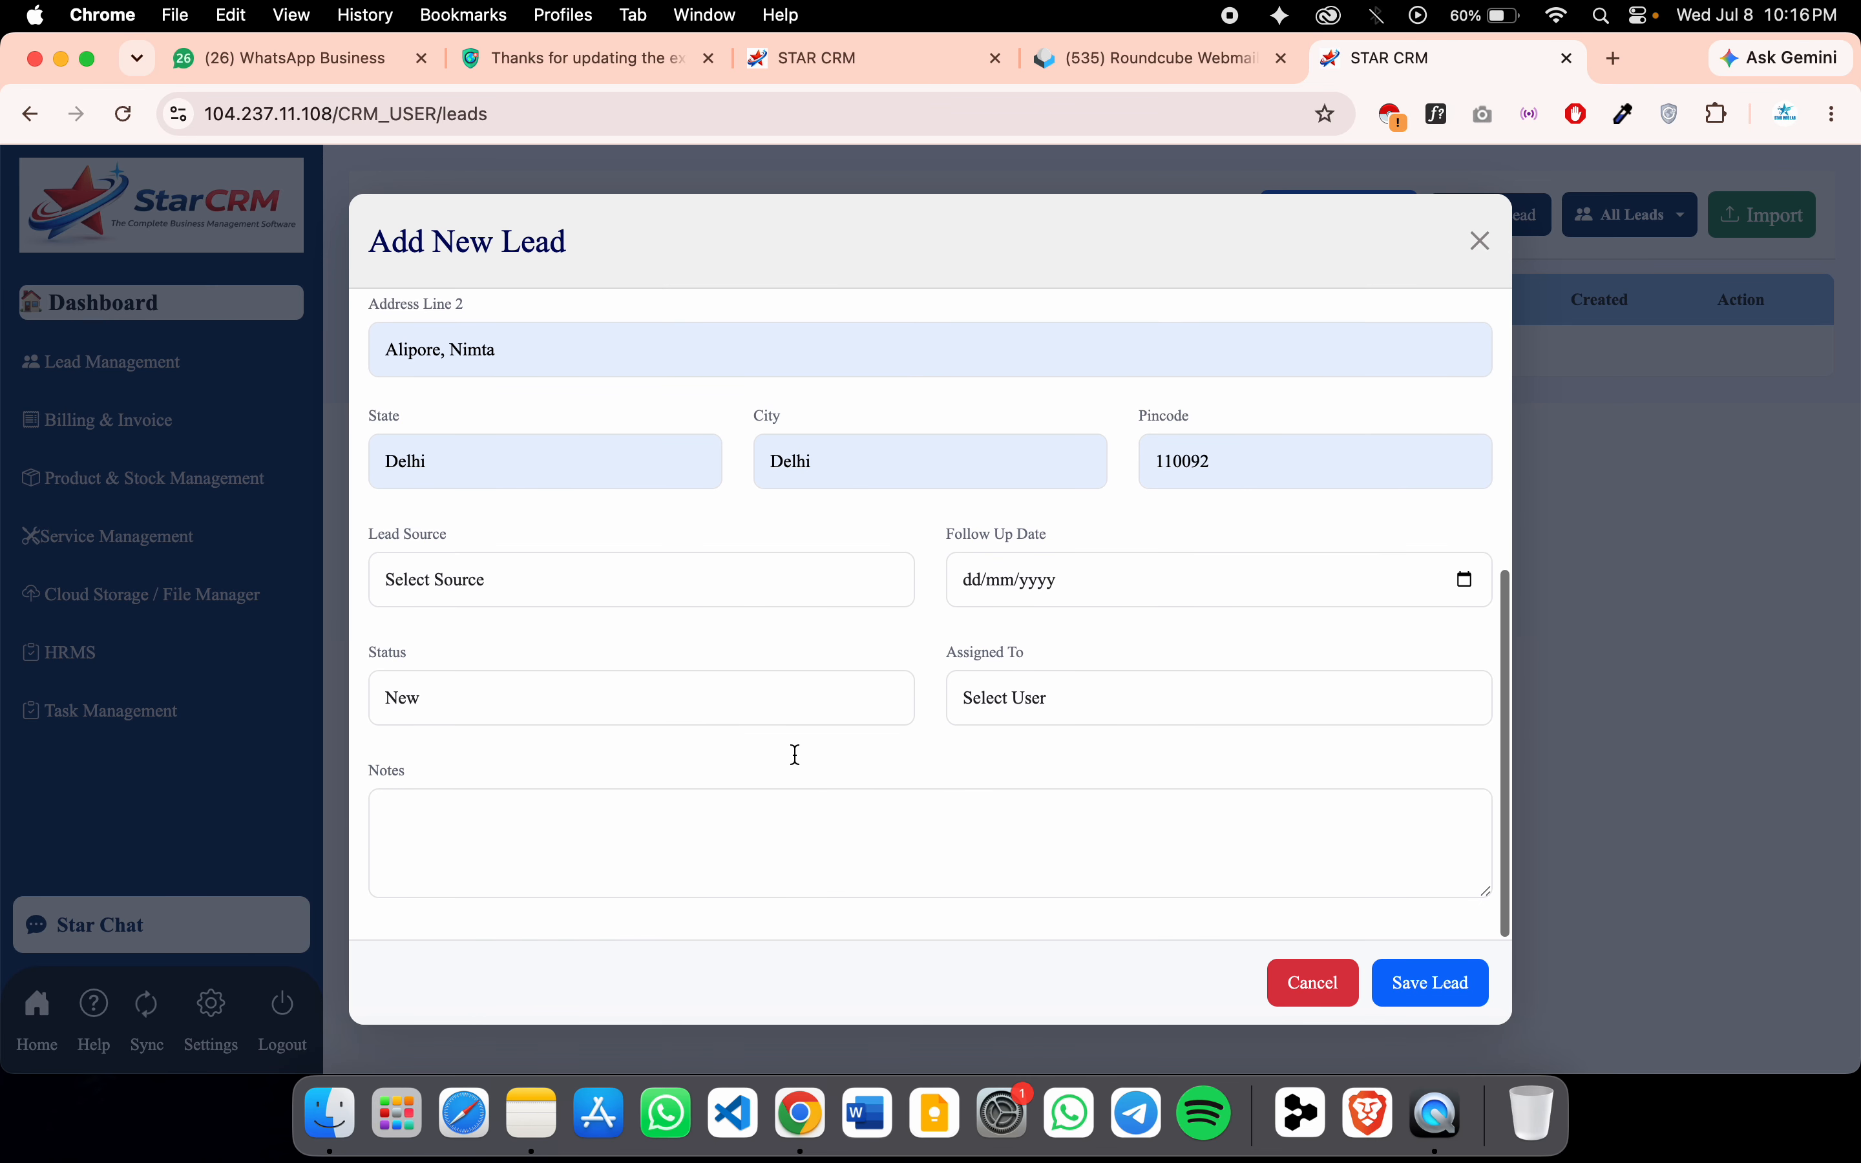
click(550, 590)
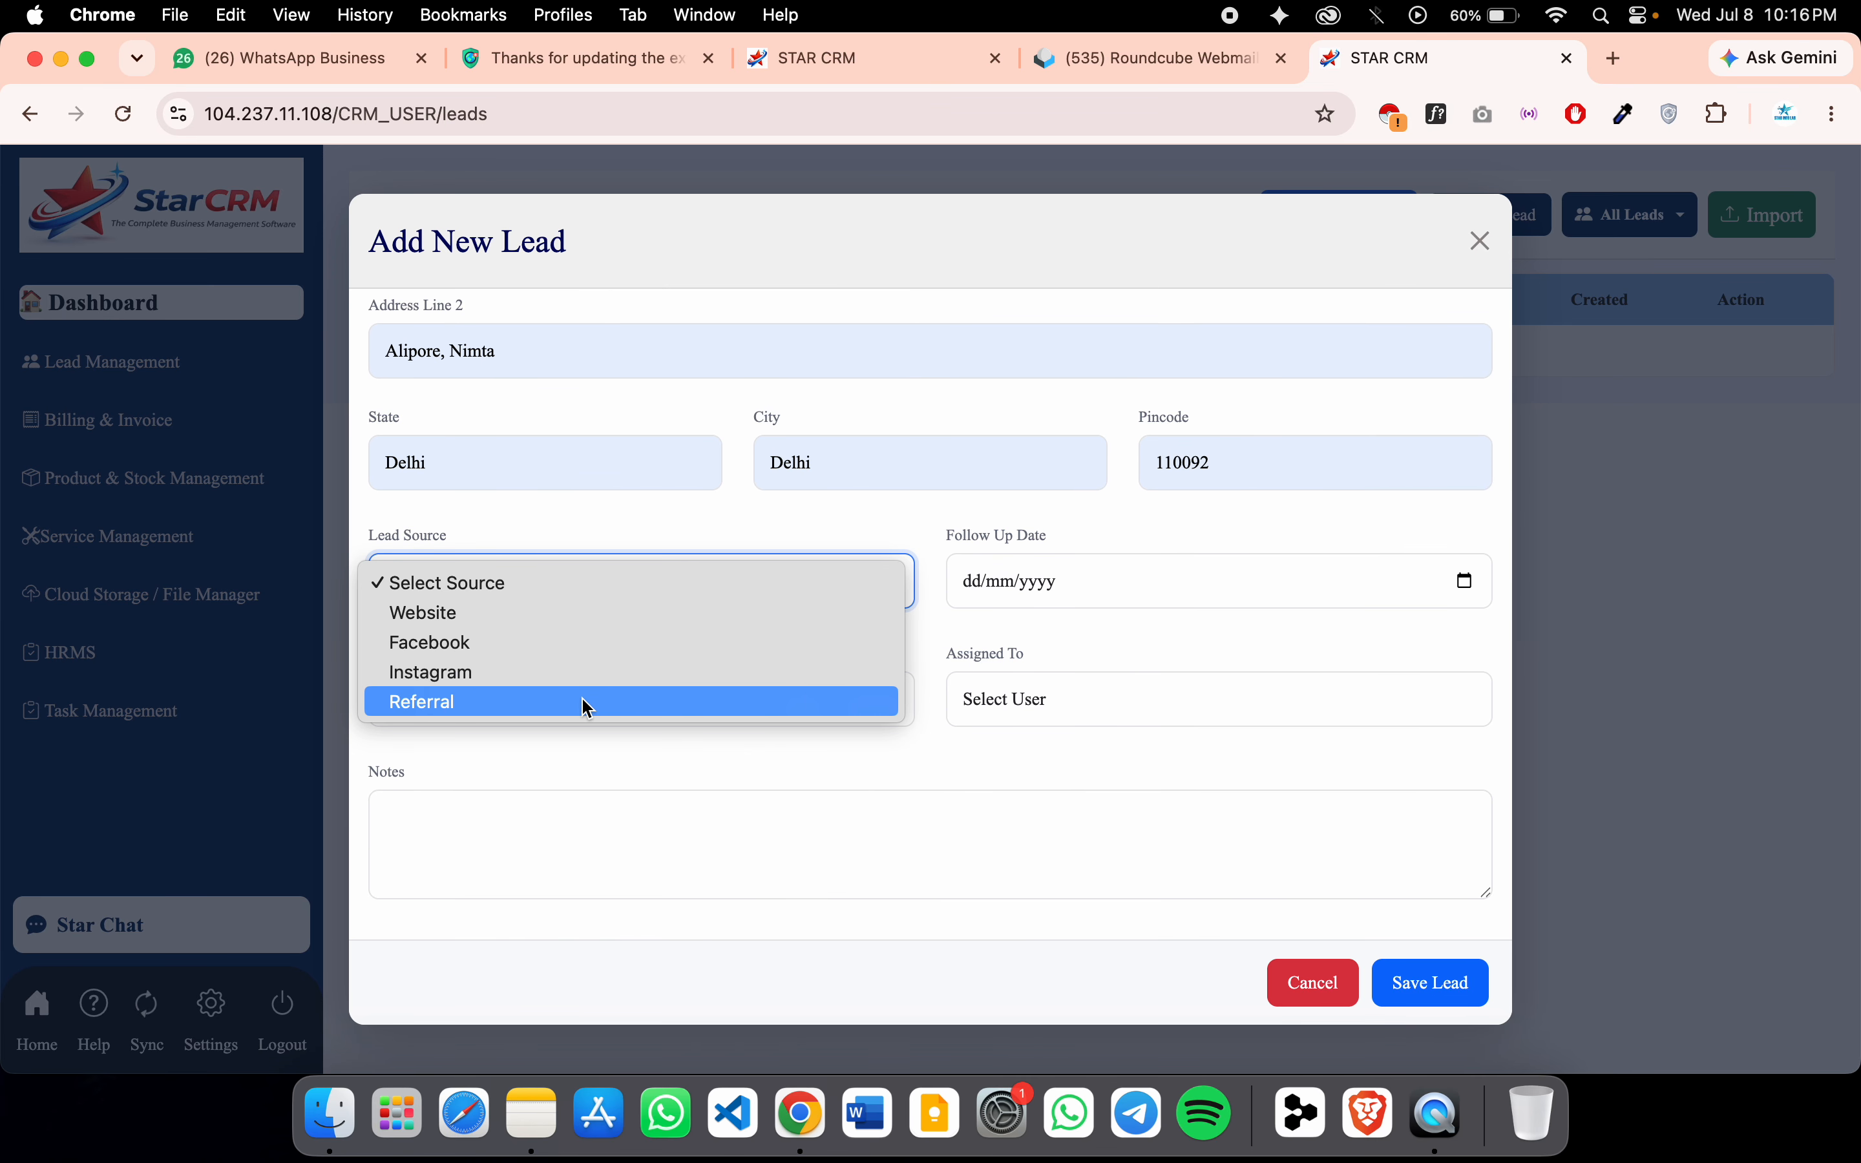
click(578, 613)
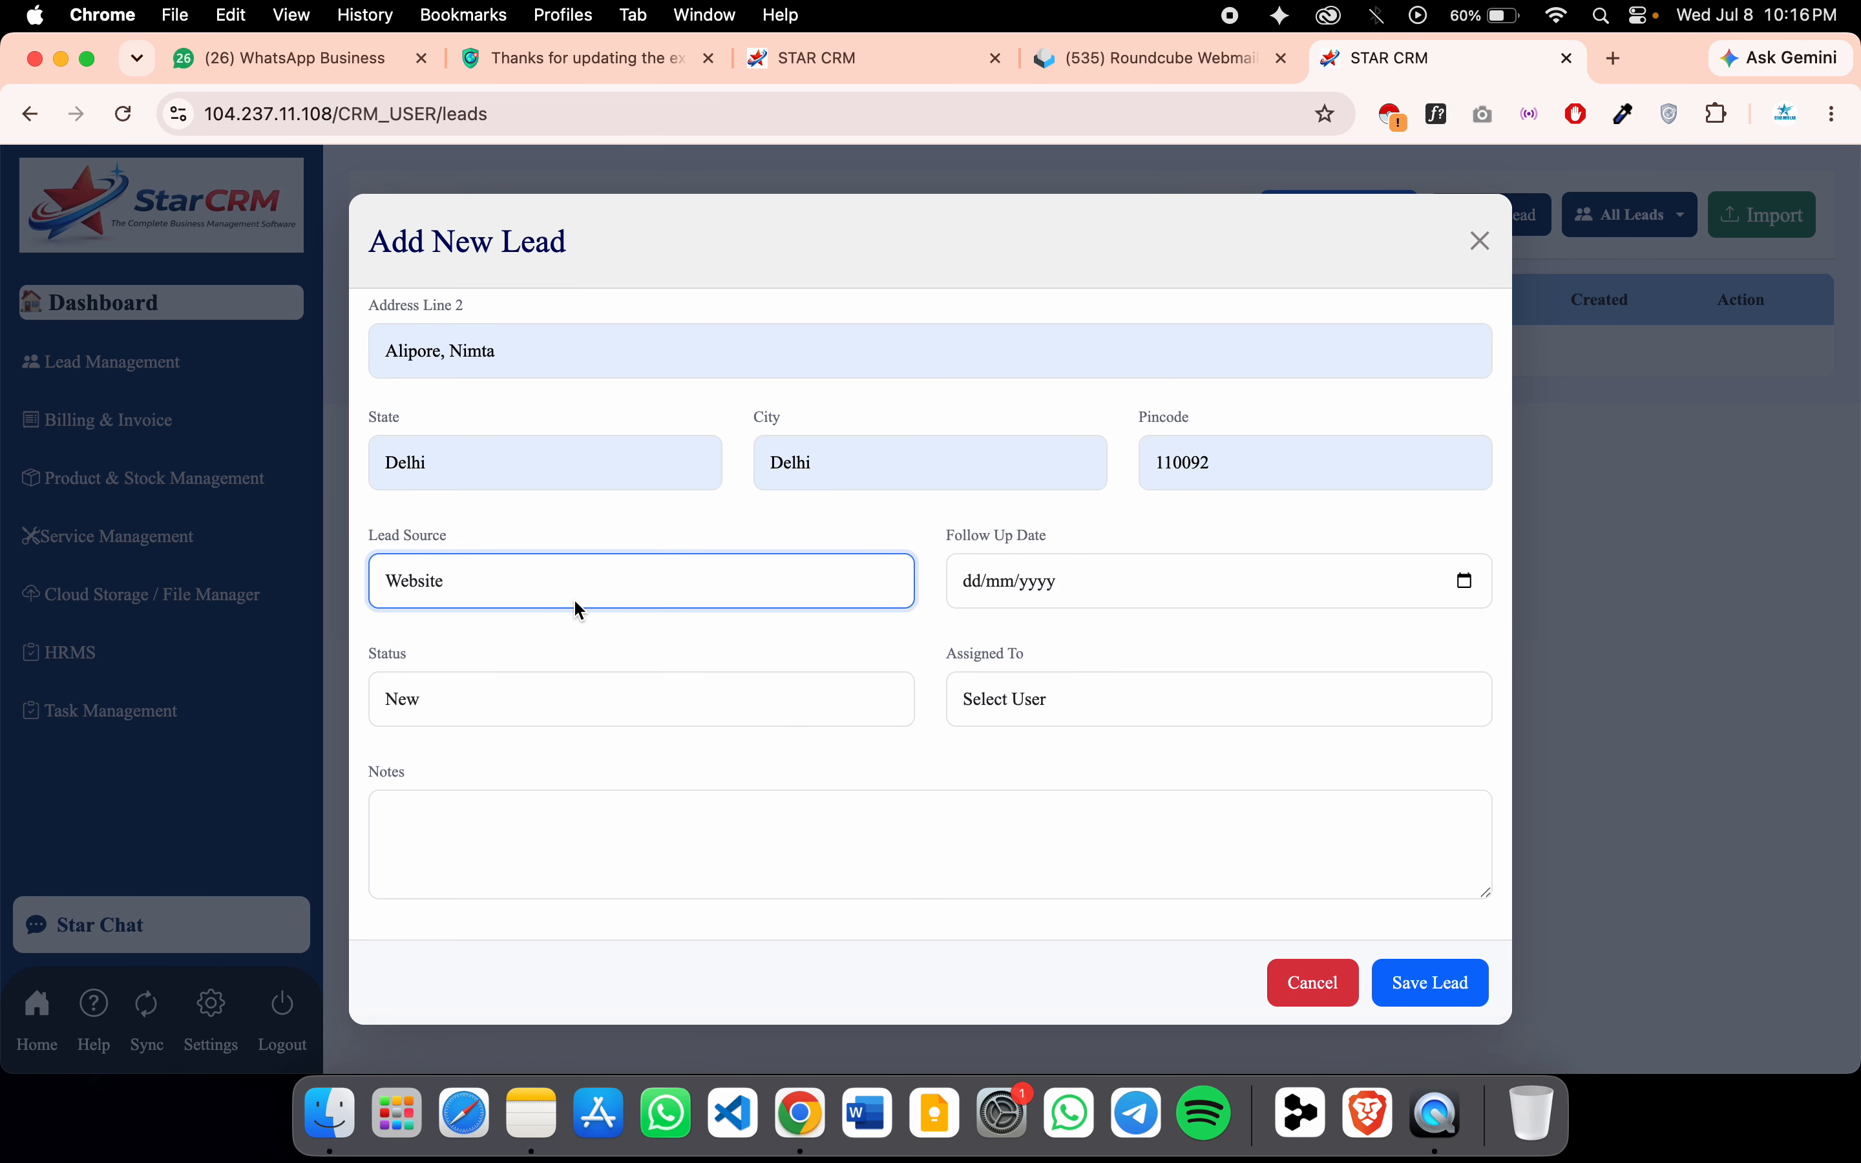
click(1465, 581)
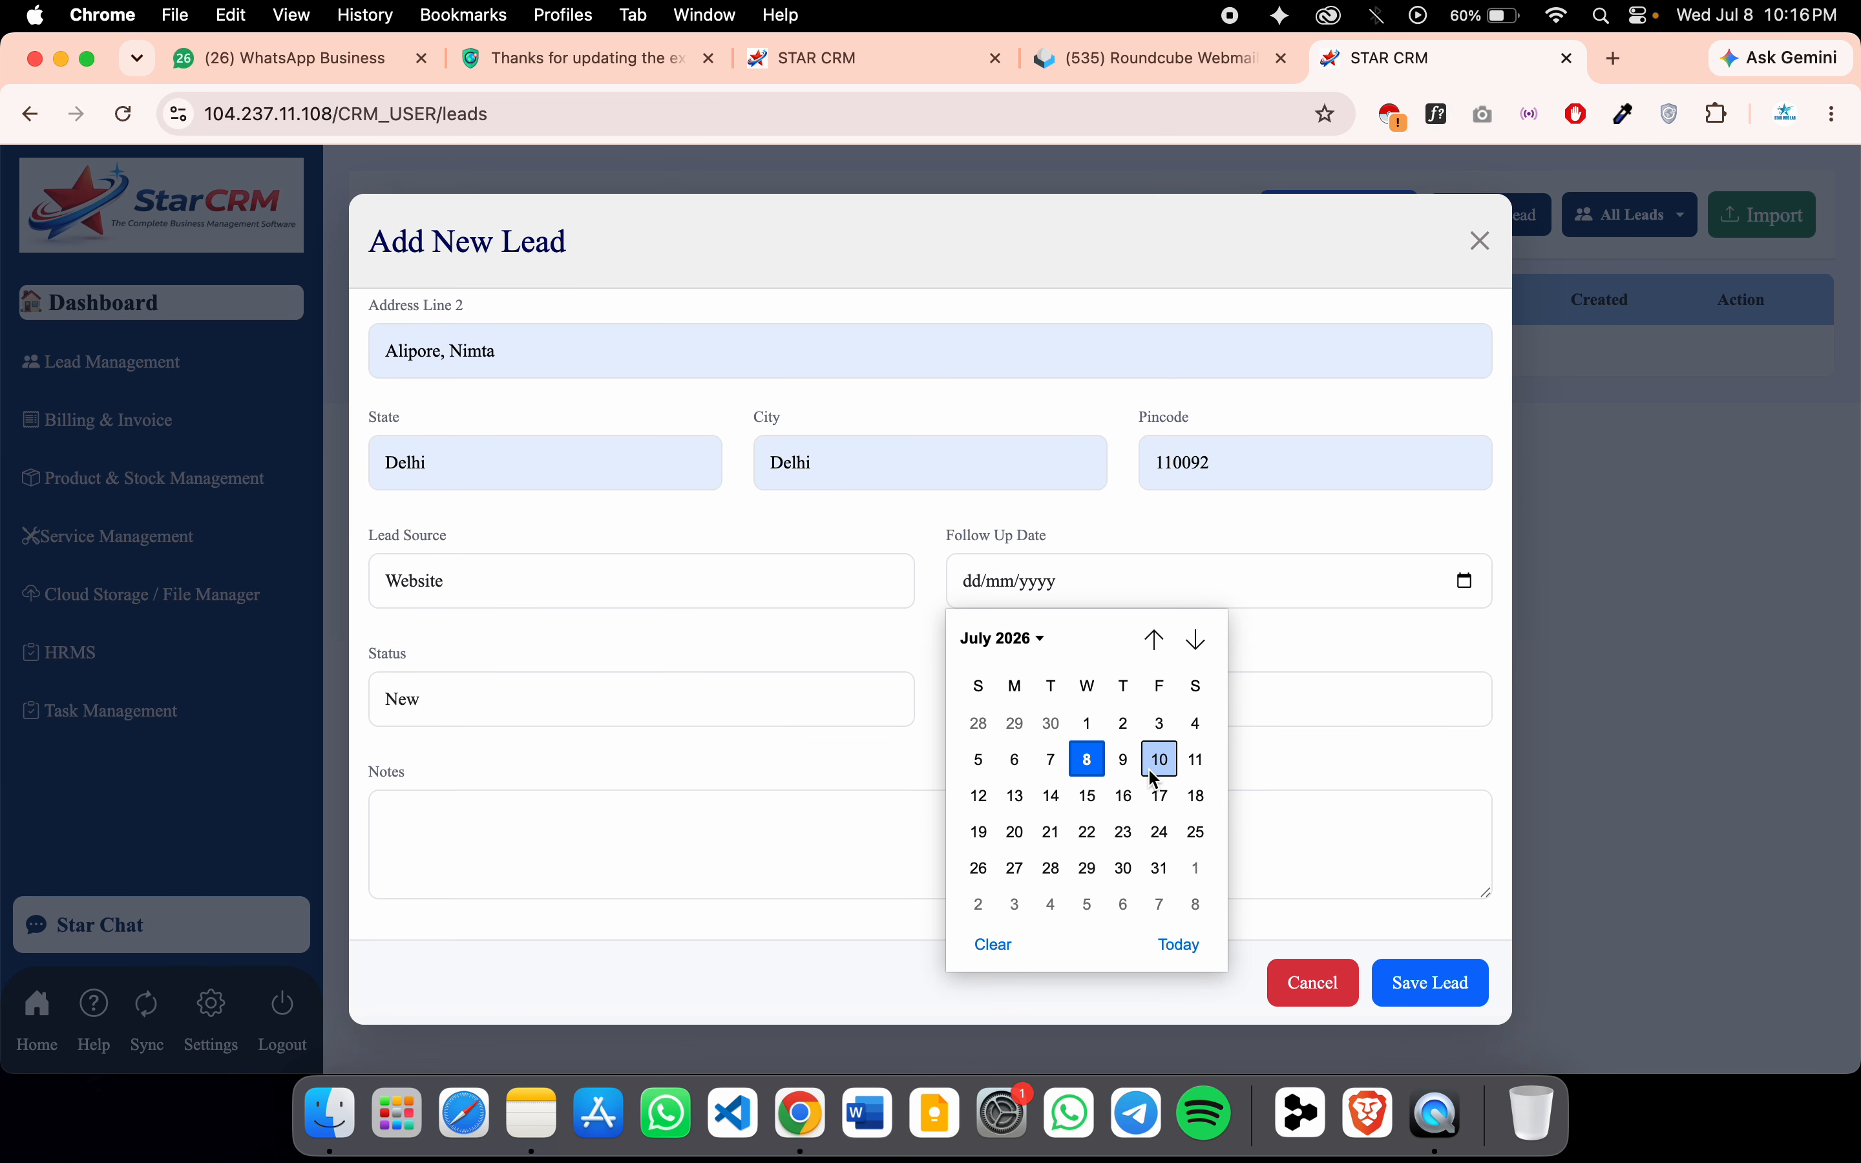
click(1088, 760)
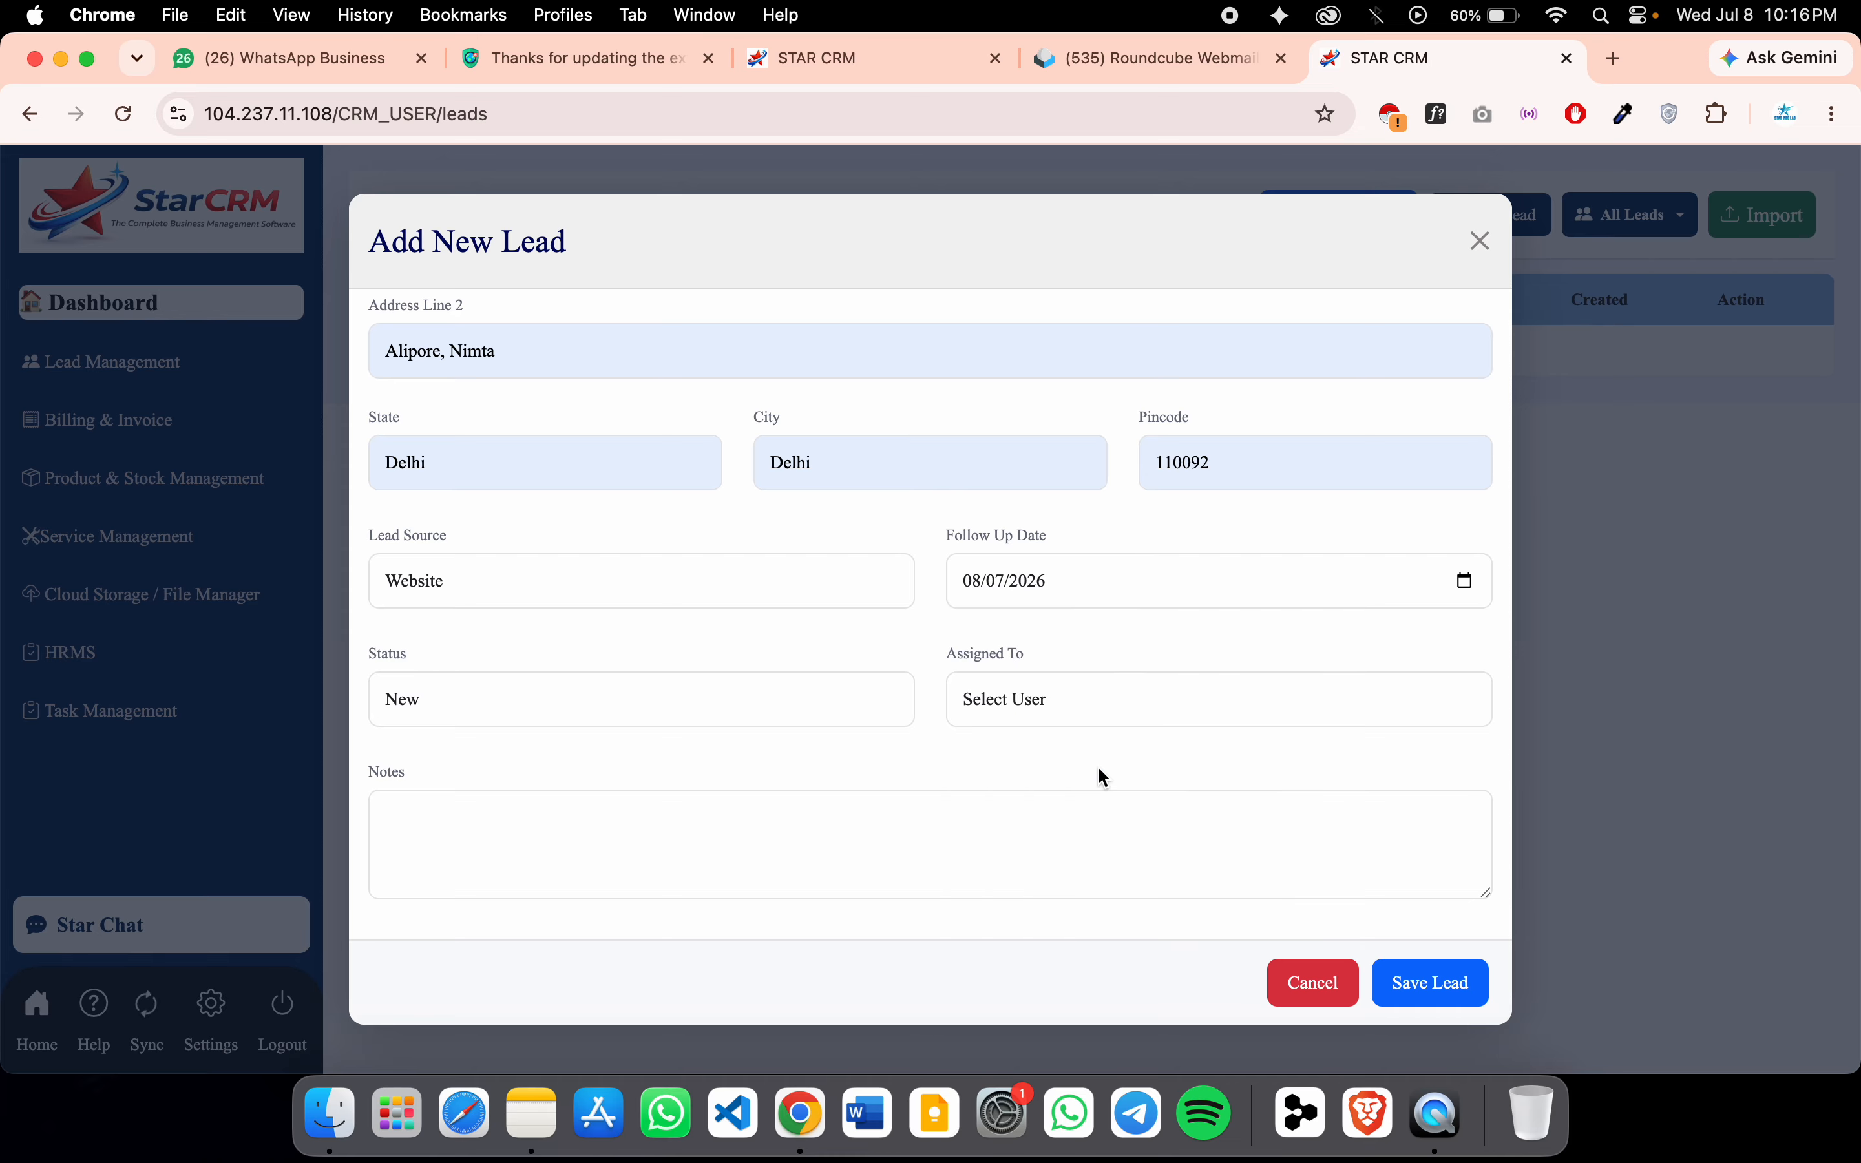
click(644, 704)
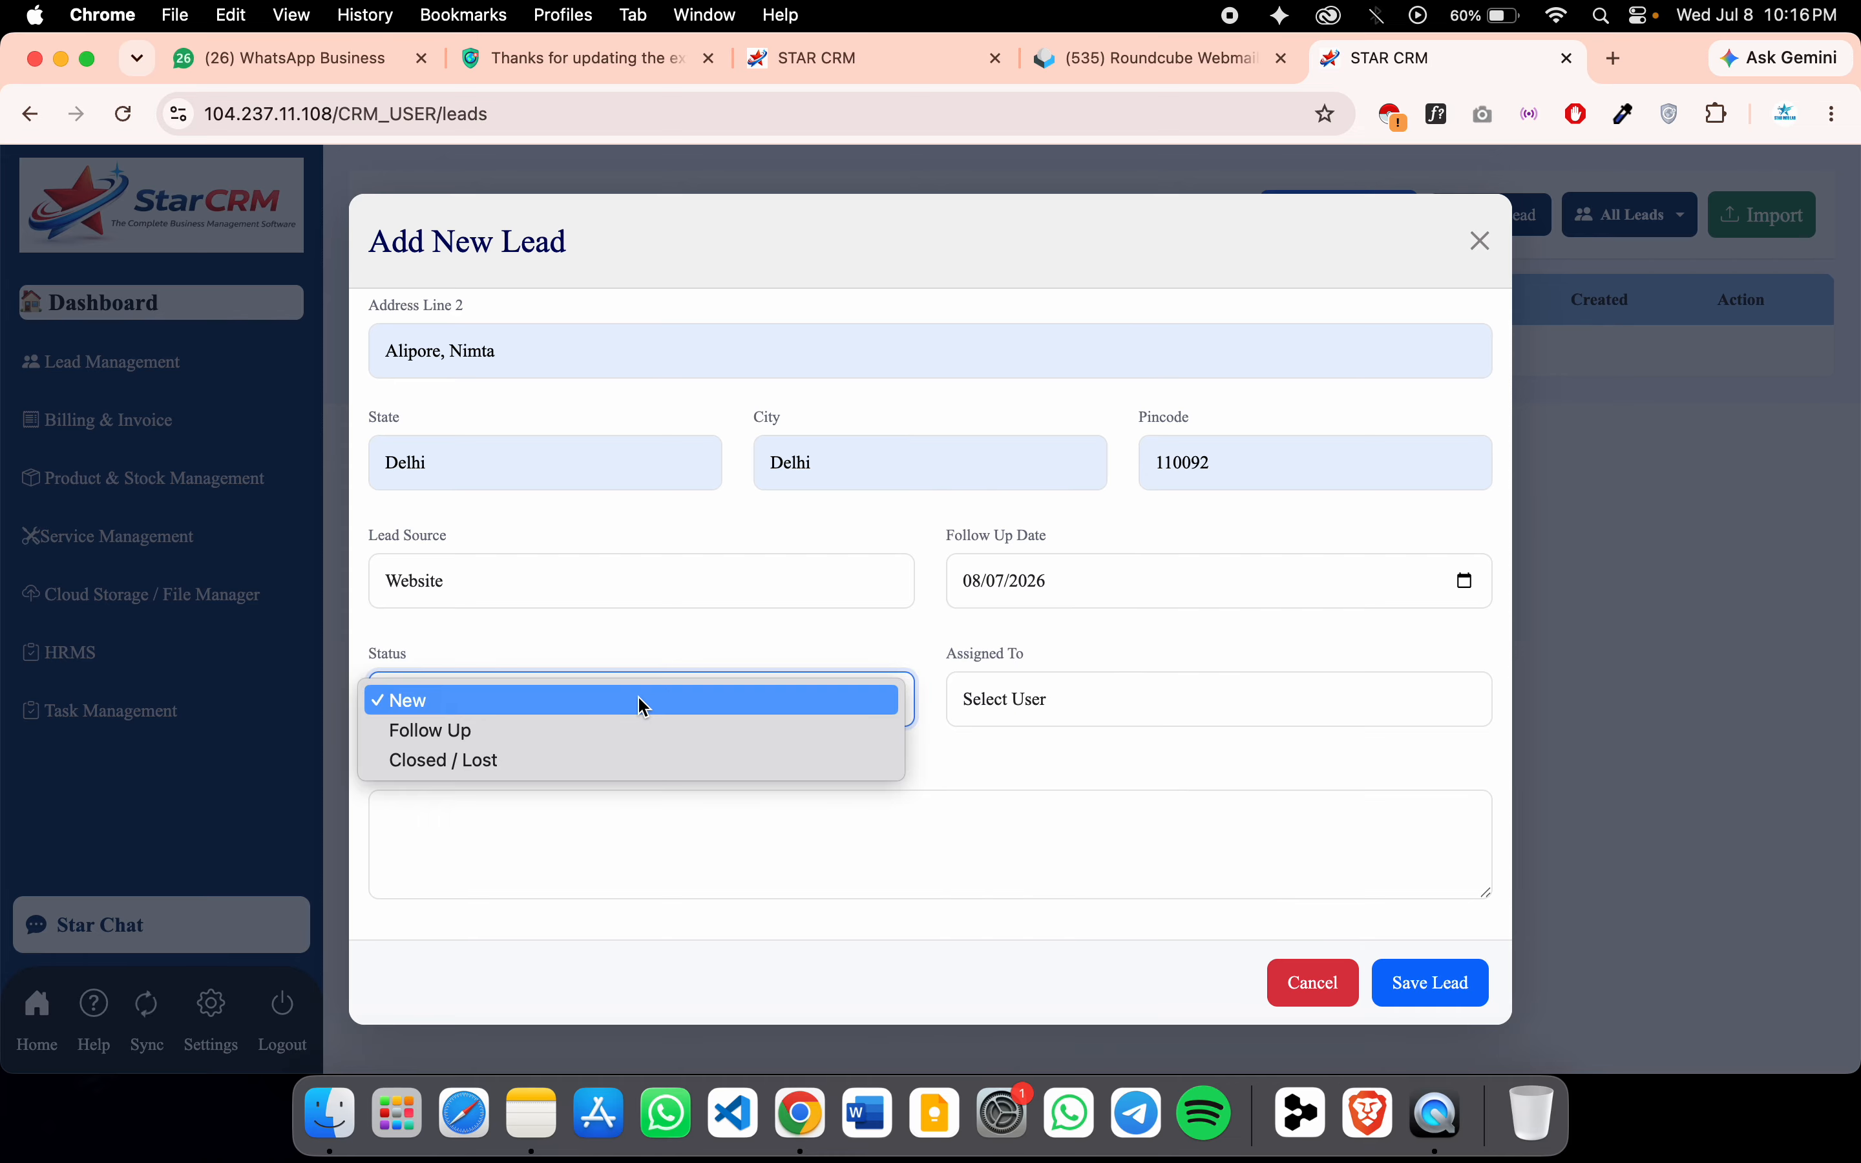
click(655, 660)
click(638, 721)
click(694, 658)
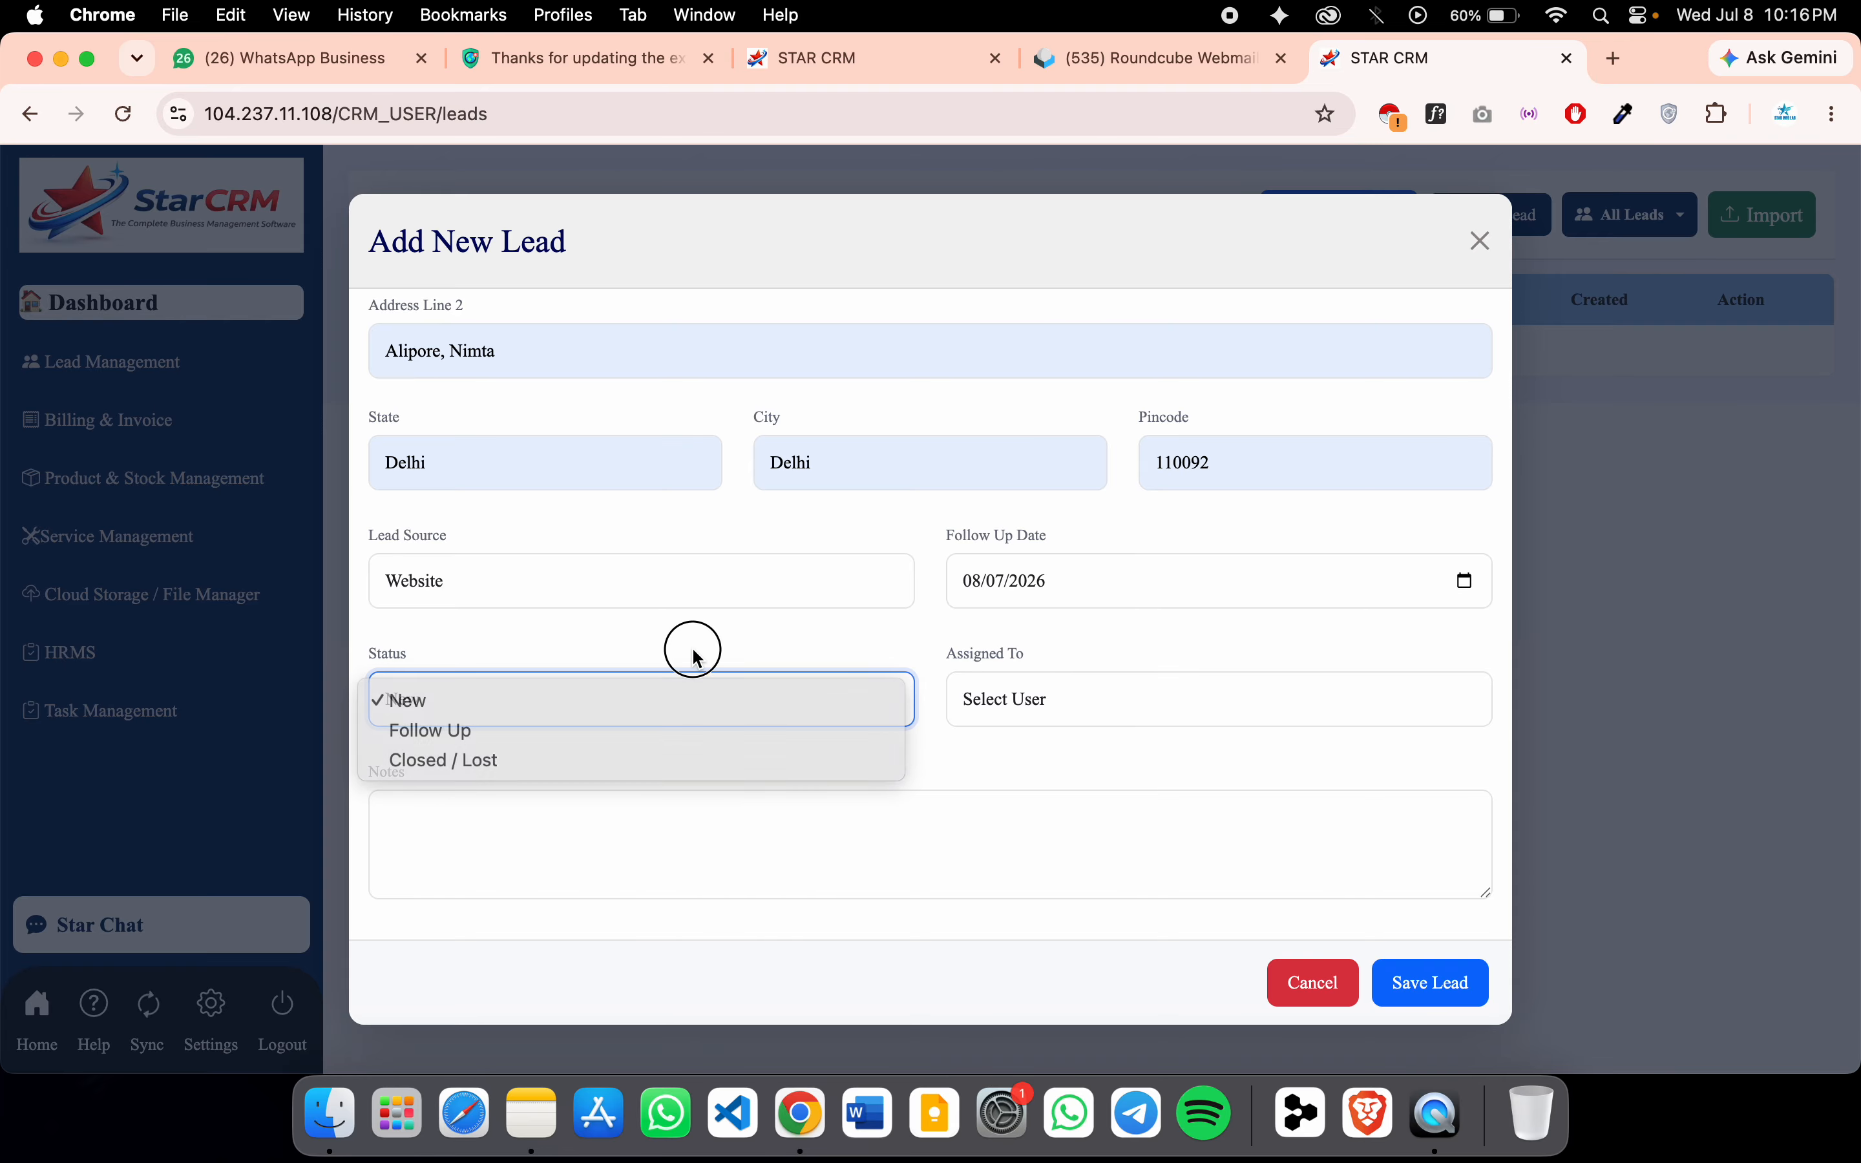
click(1010, 703)
click(1028, 773)
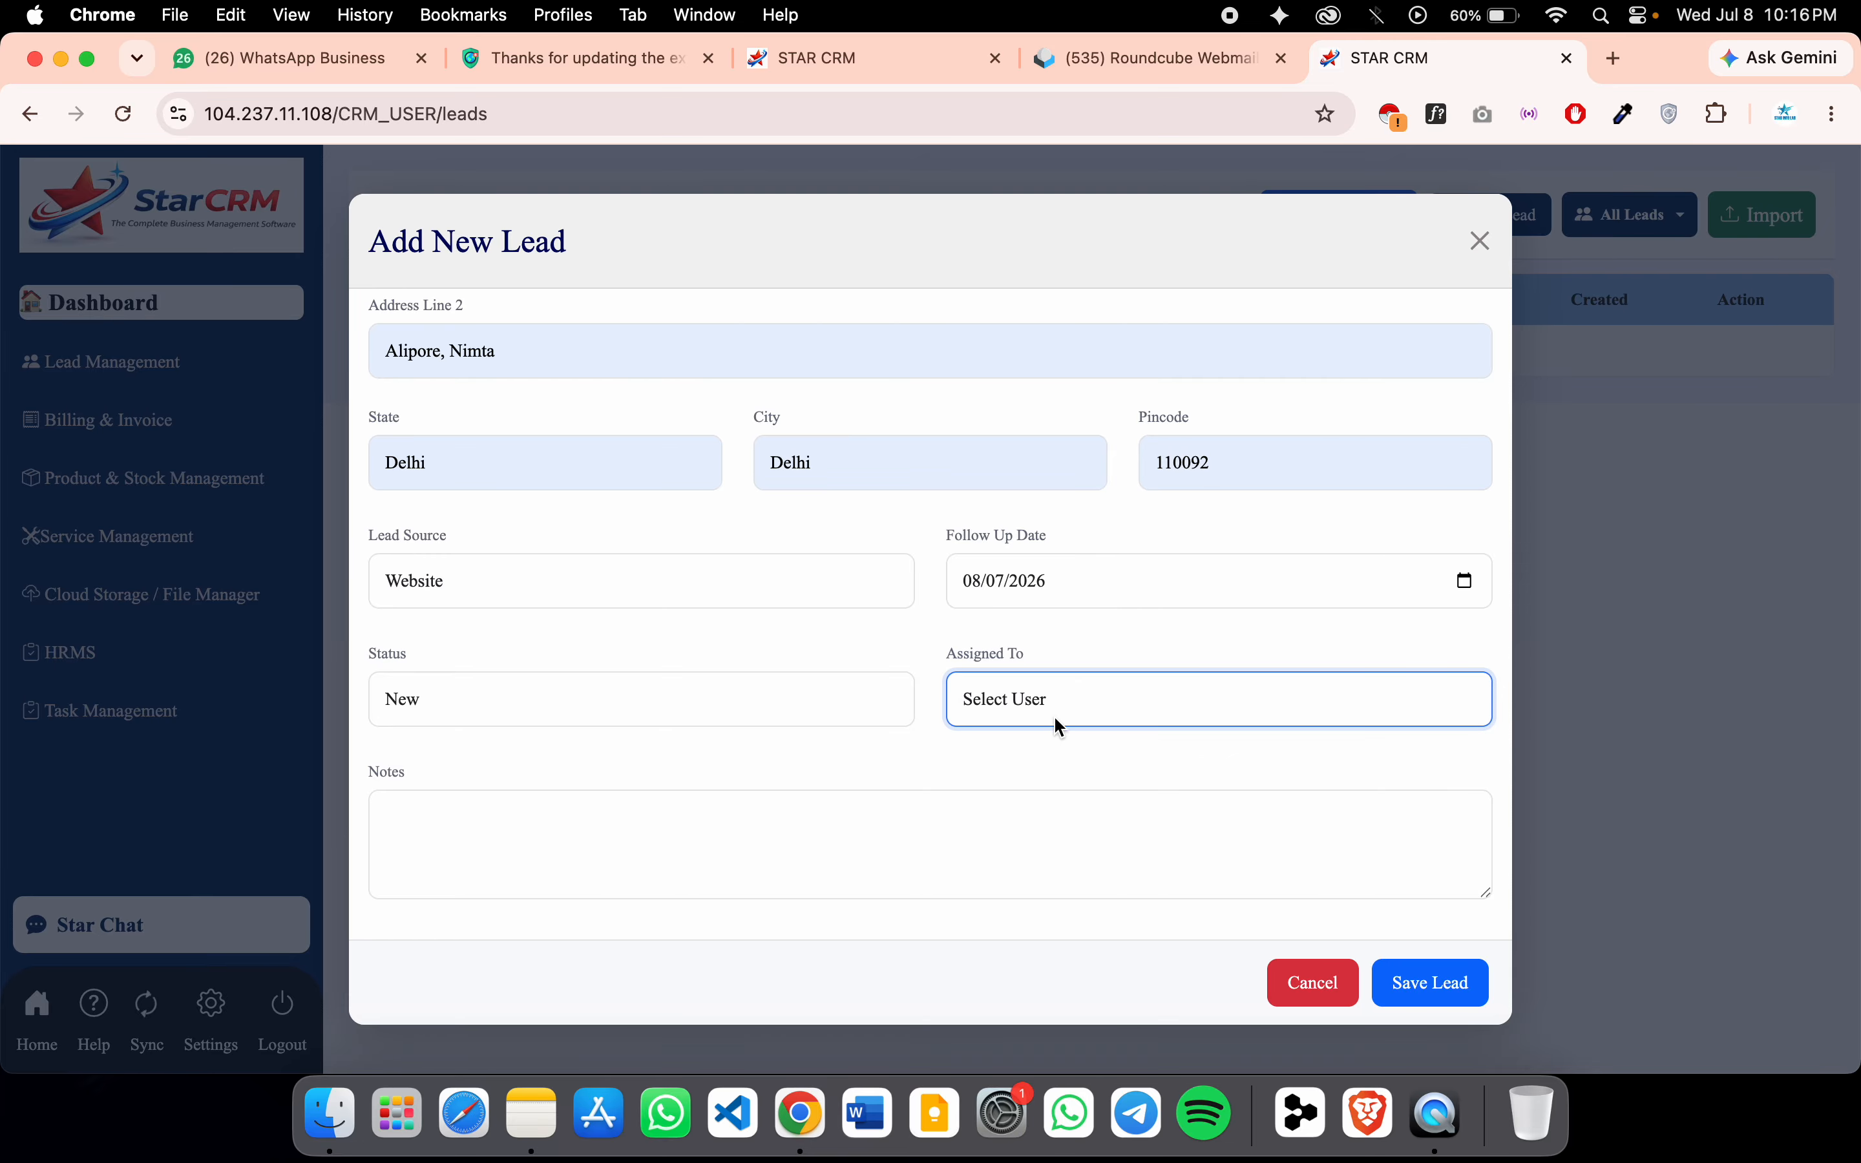
Write the note about 5 CCTV (2 outdoor, 3 indoor) and save the lead
click(717, 856)
text(Te)
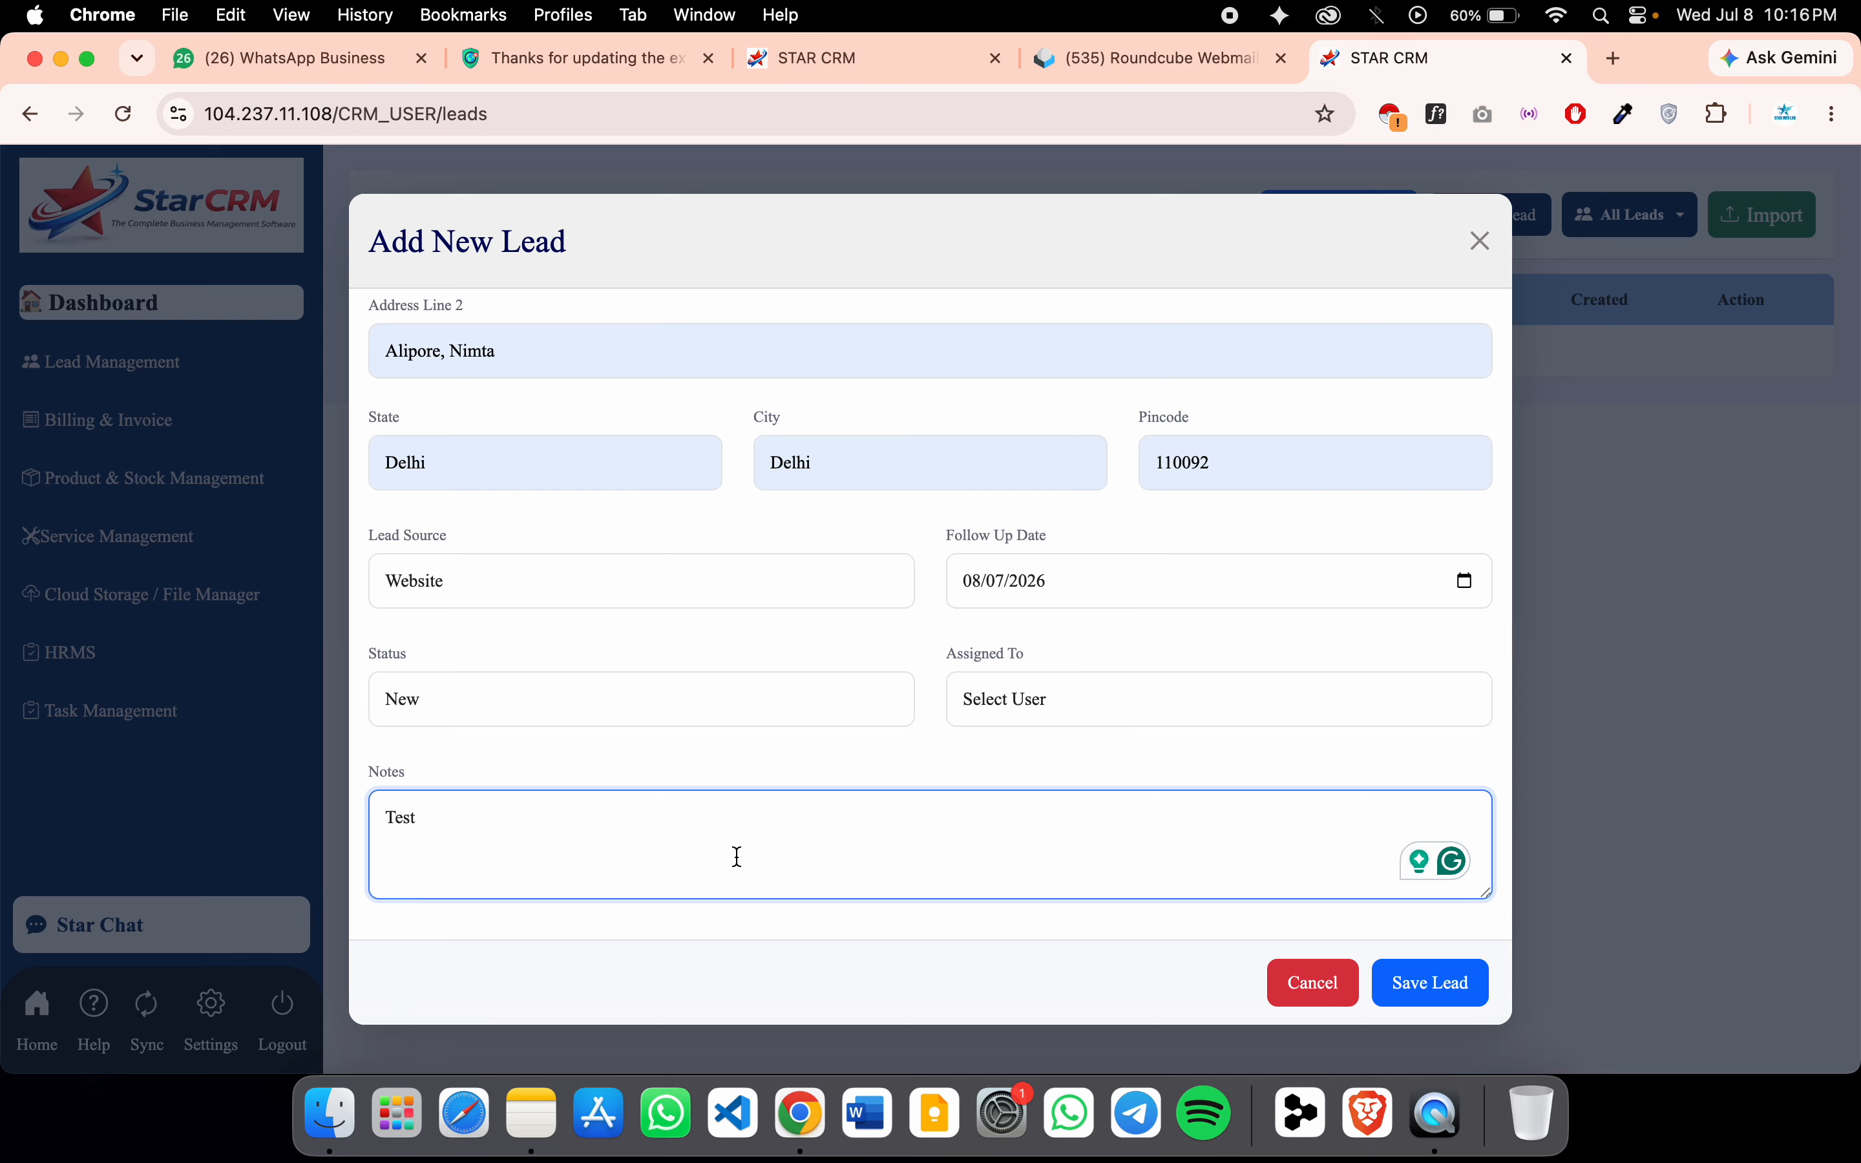
text(st)
key(super+a)
key(BackSpace)
text(He)
text(d )
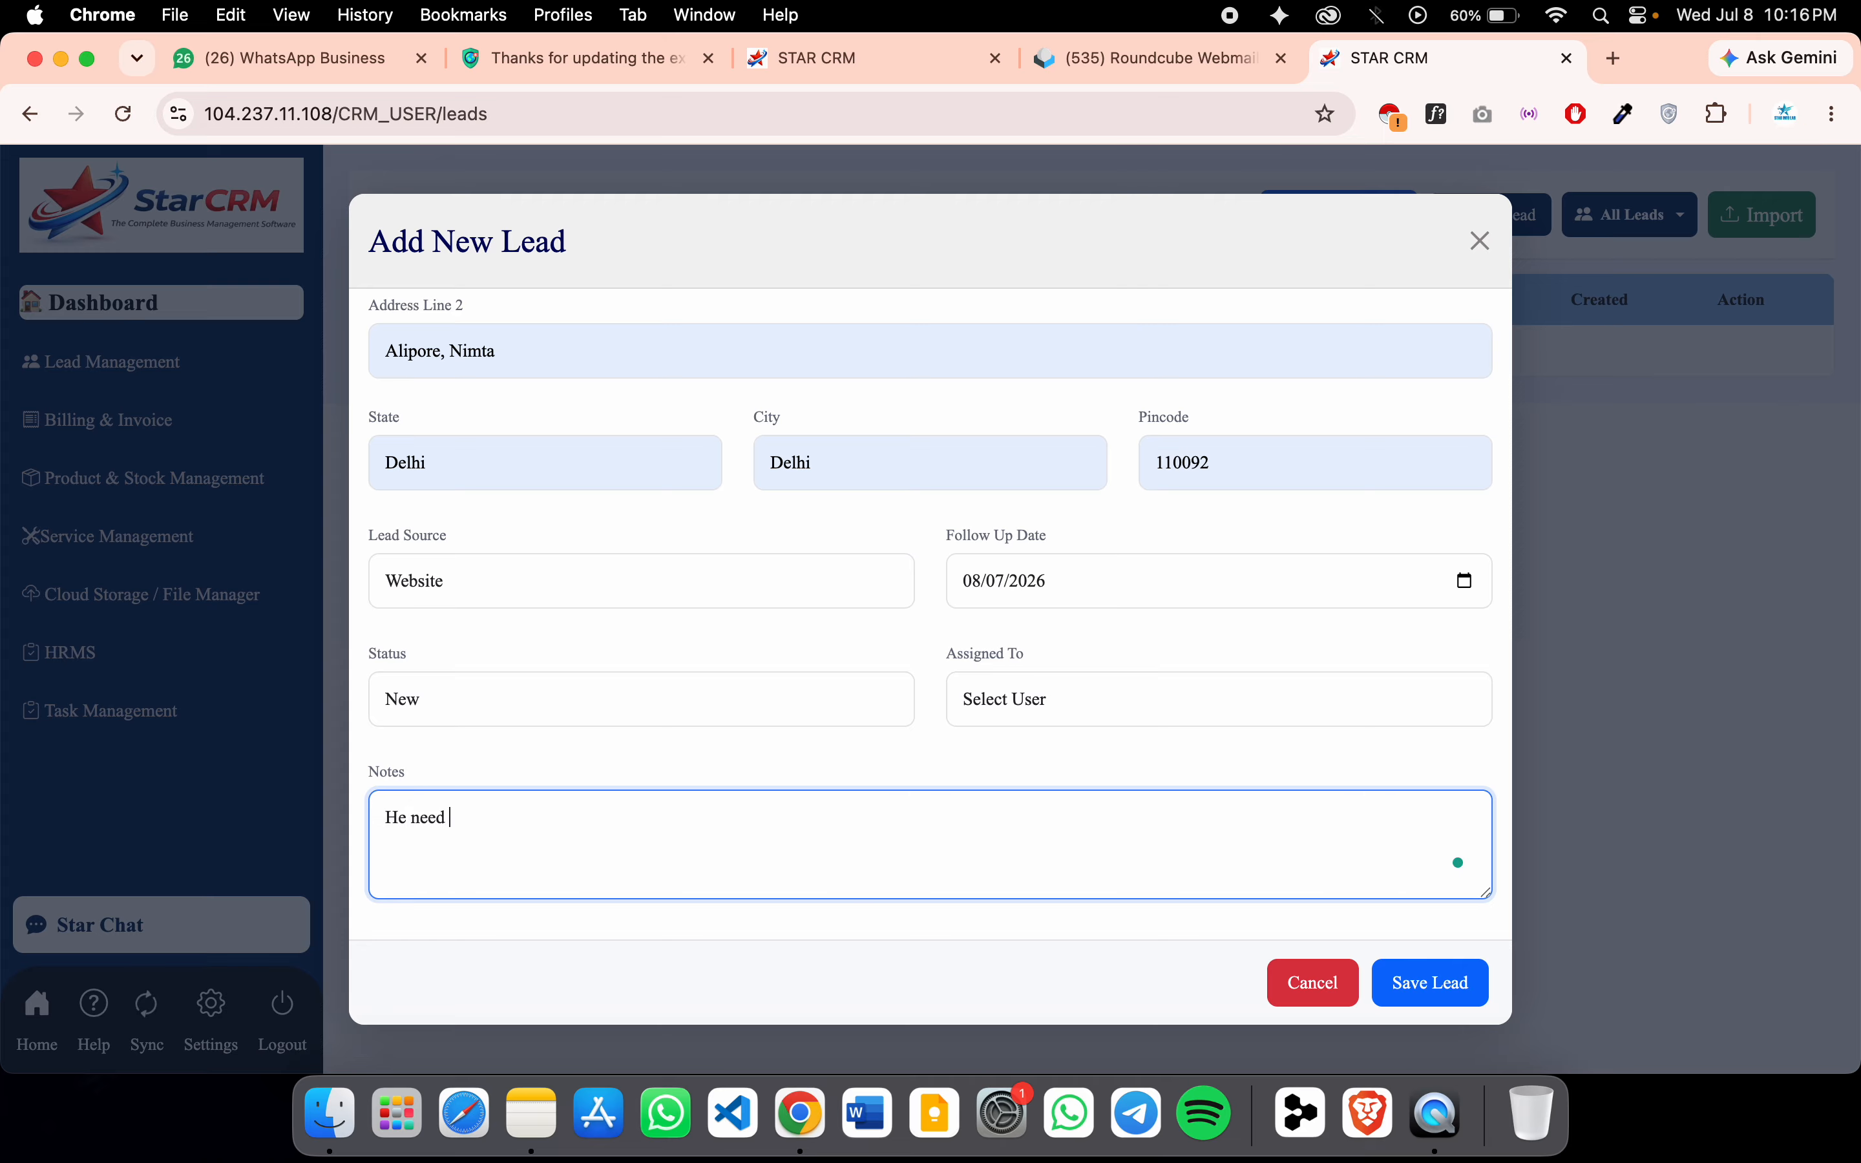
text(5 CCTV 2 outdoor and 3 i)
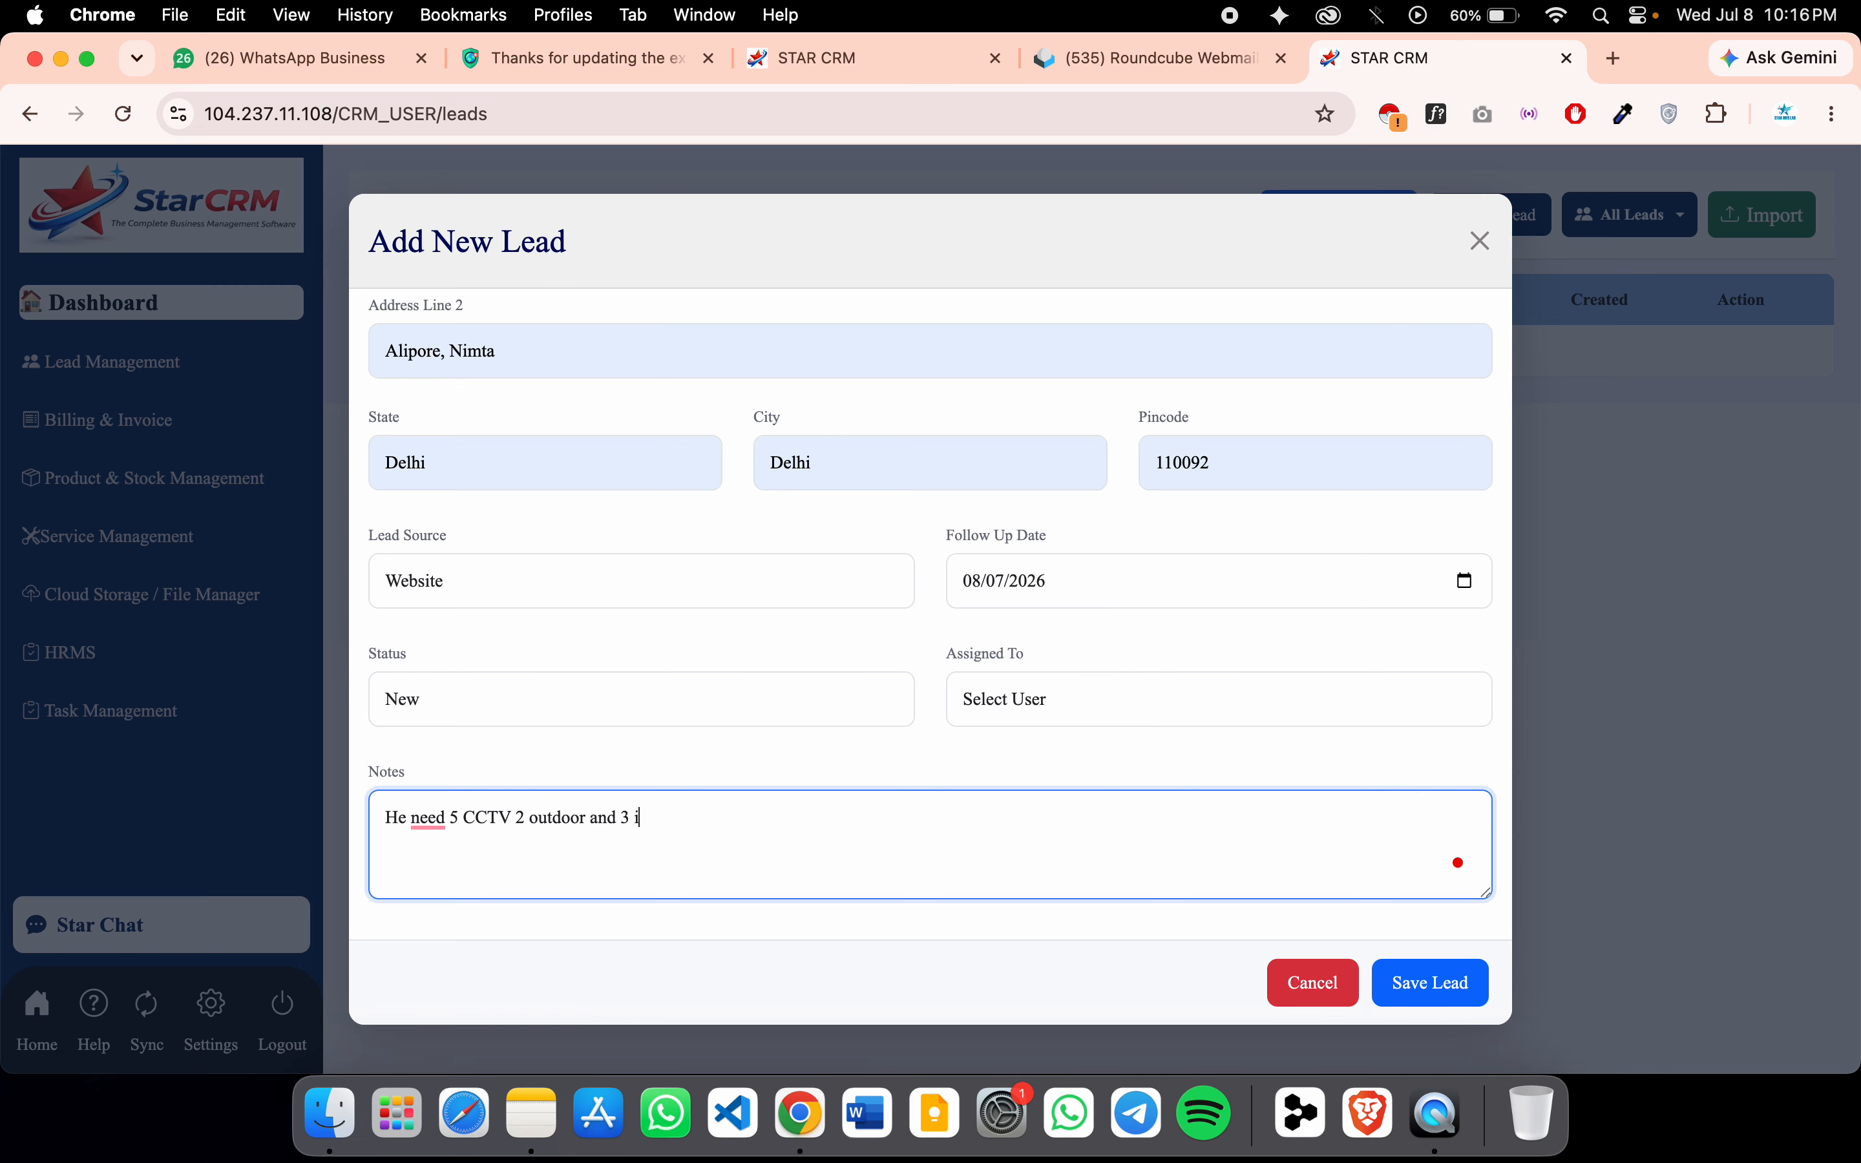
text(ndoor)
click(1442, 983)
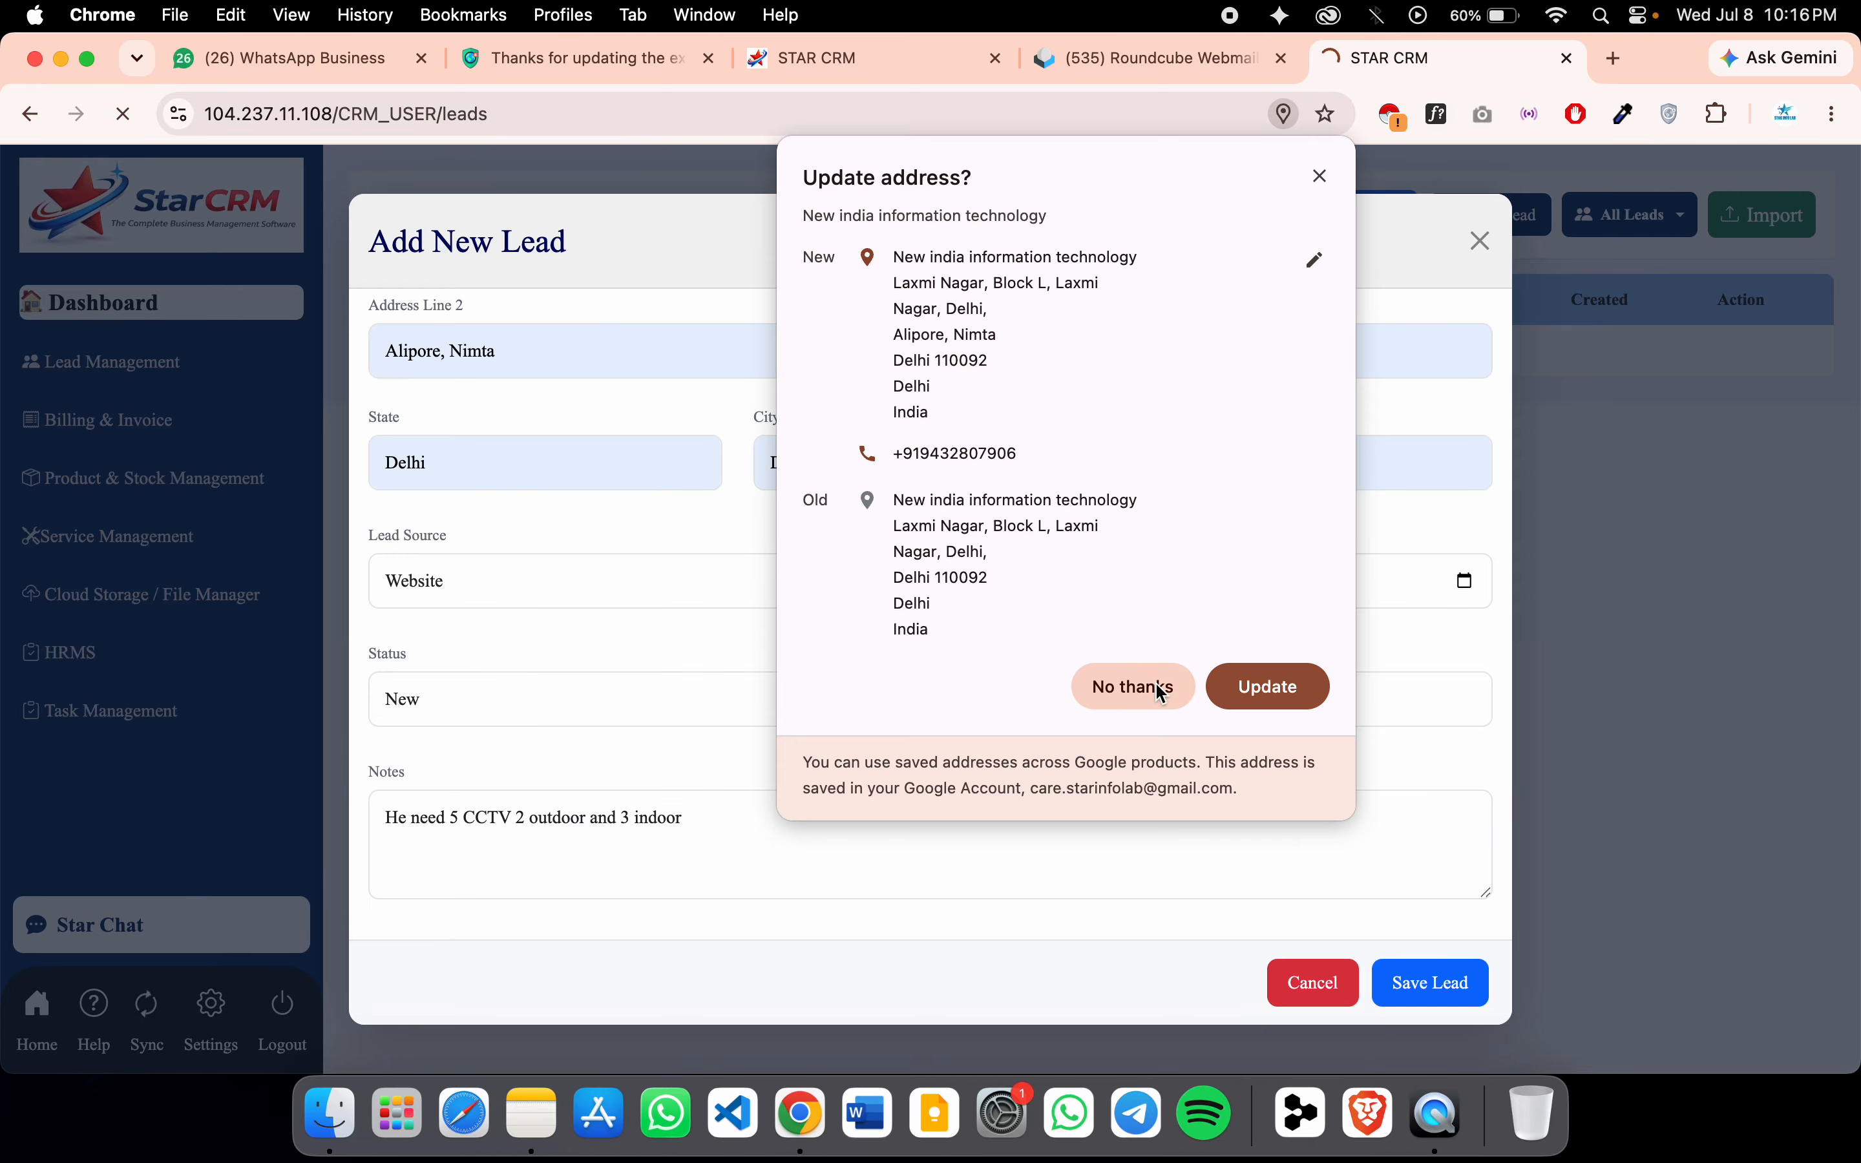
click(1162, 695)
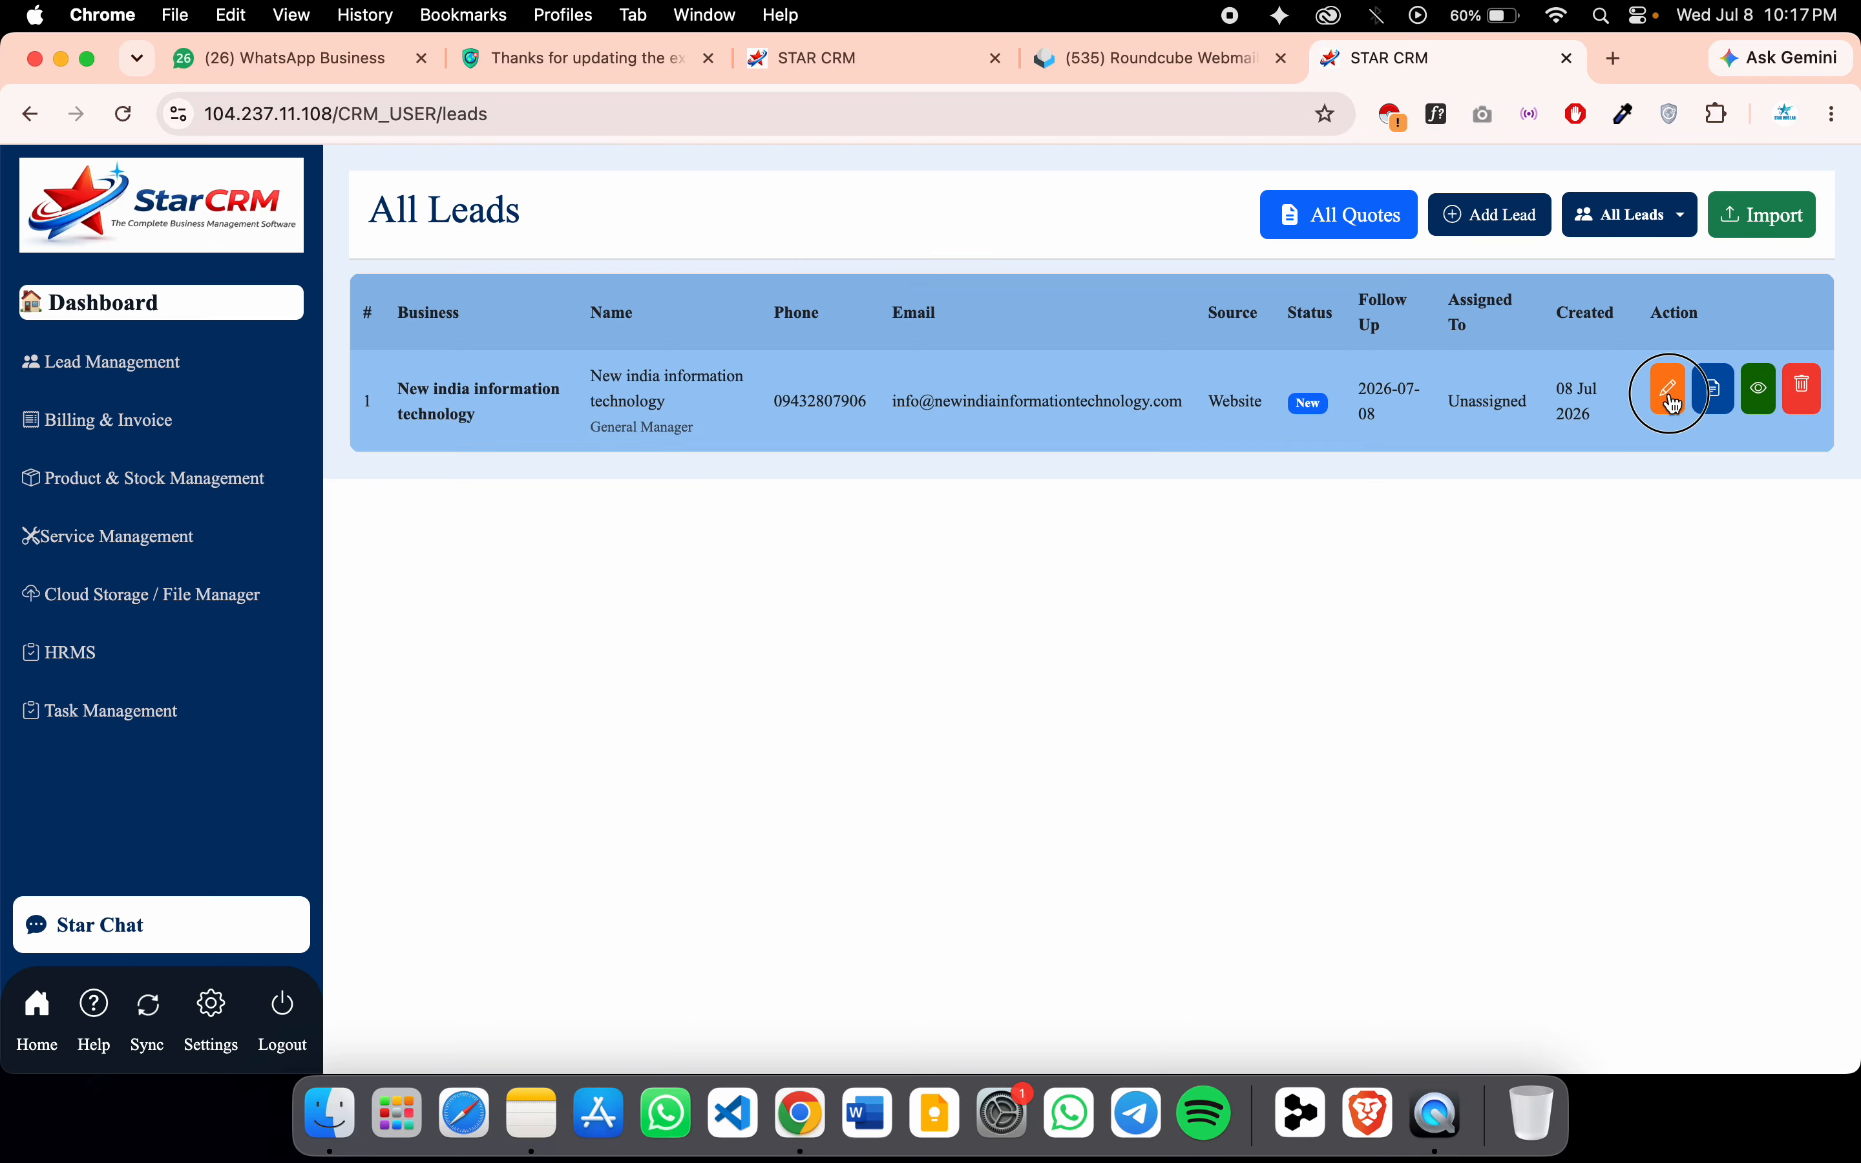
Edit the New india information technology lead's follow-up date to 10 July 2026 and update it
click(1671, 391)
scroll(1136, 745, down, 6)
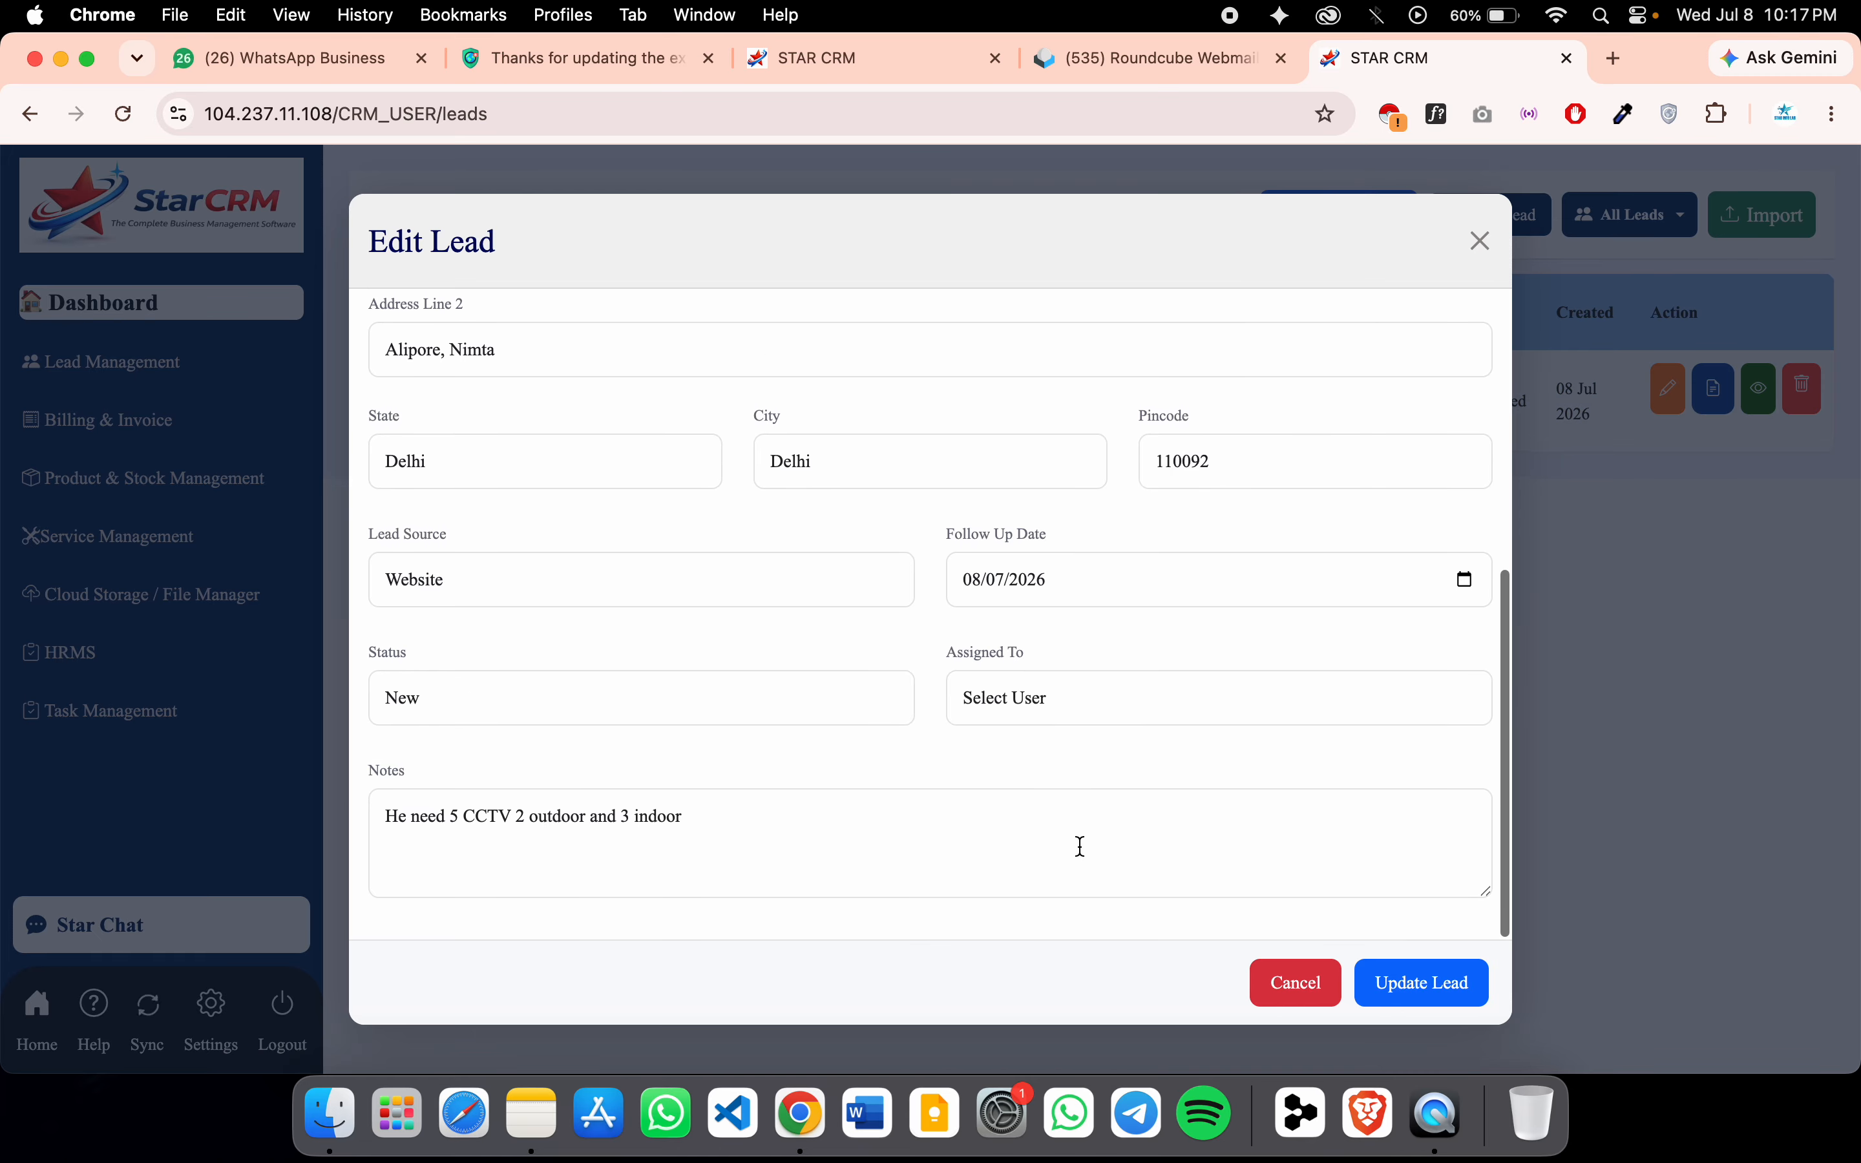
click(1465, 581)
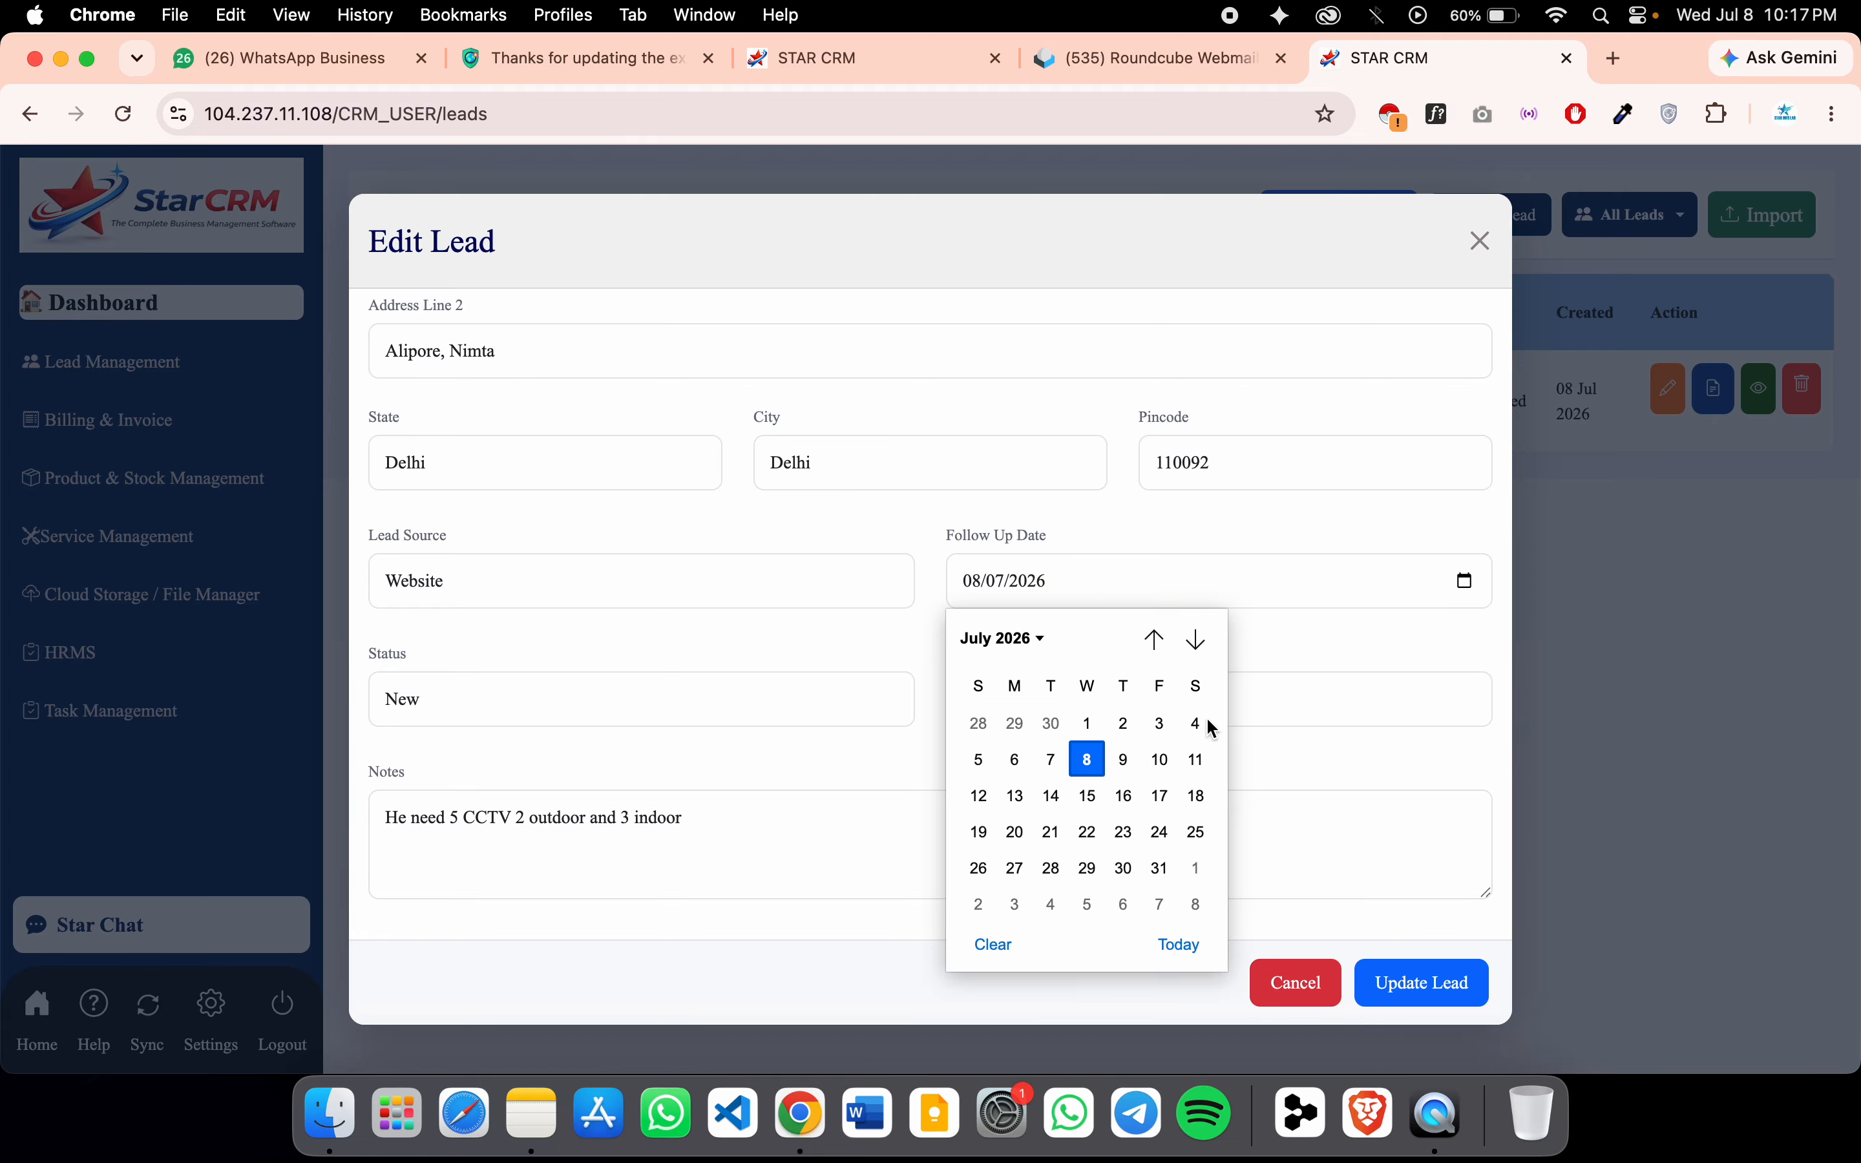
click(1161, 760)
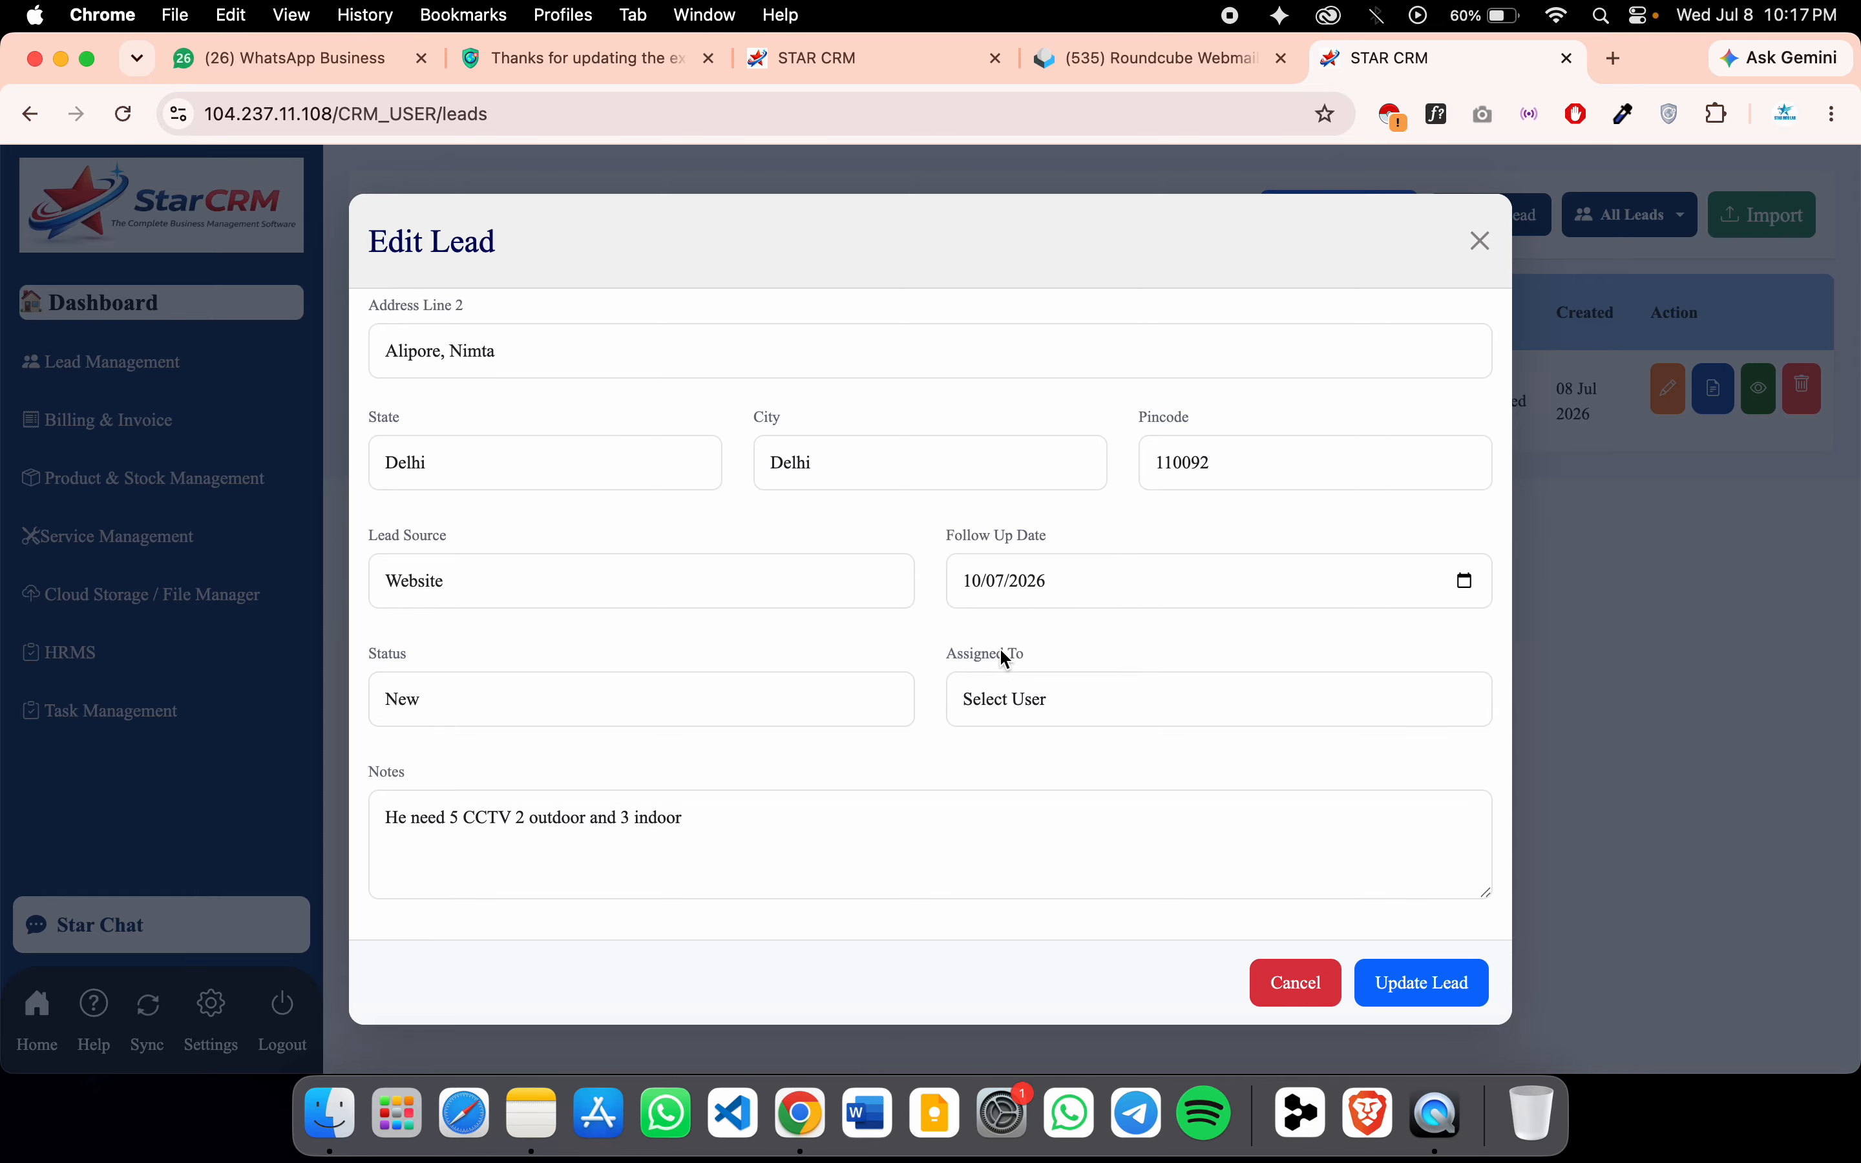
click(855, 837)
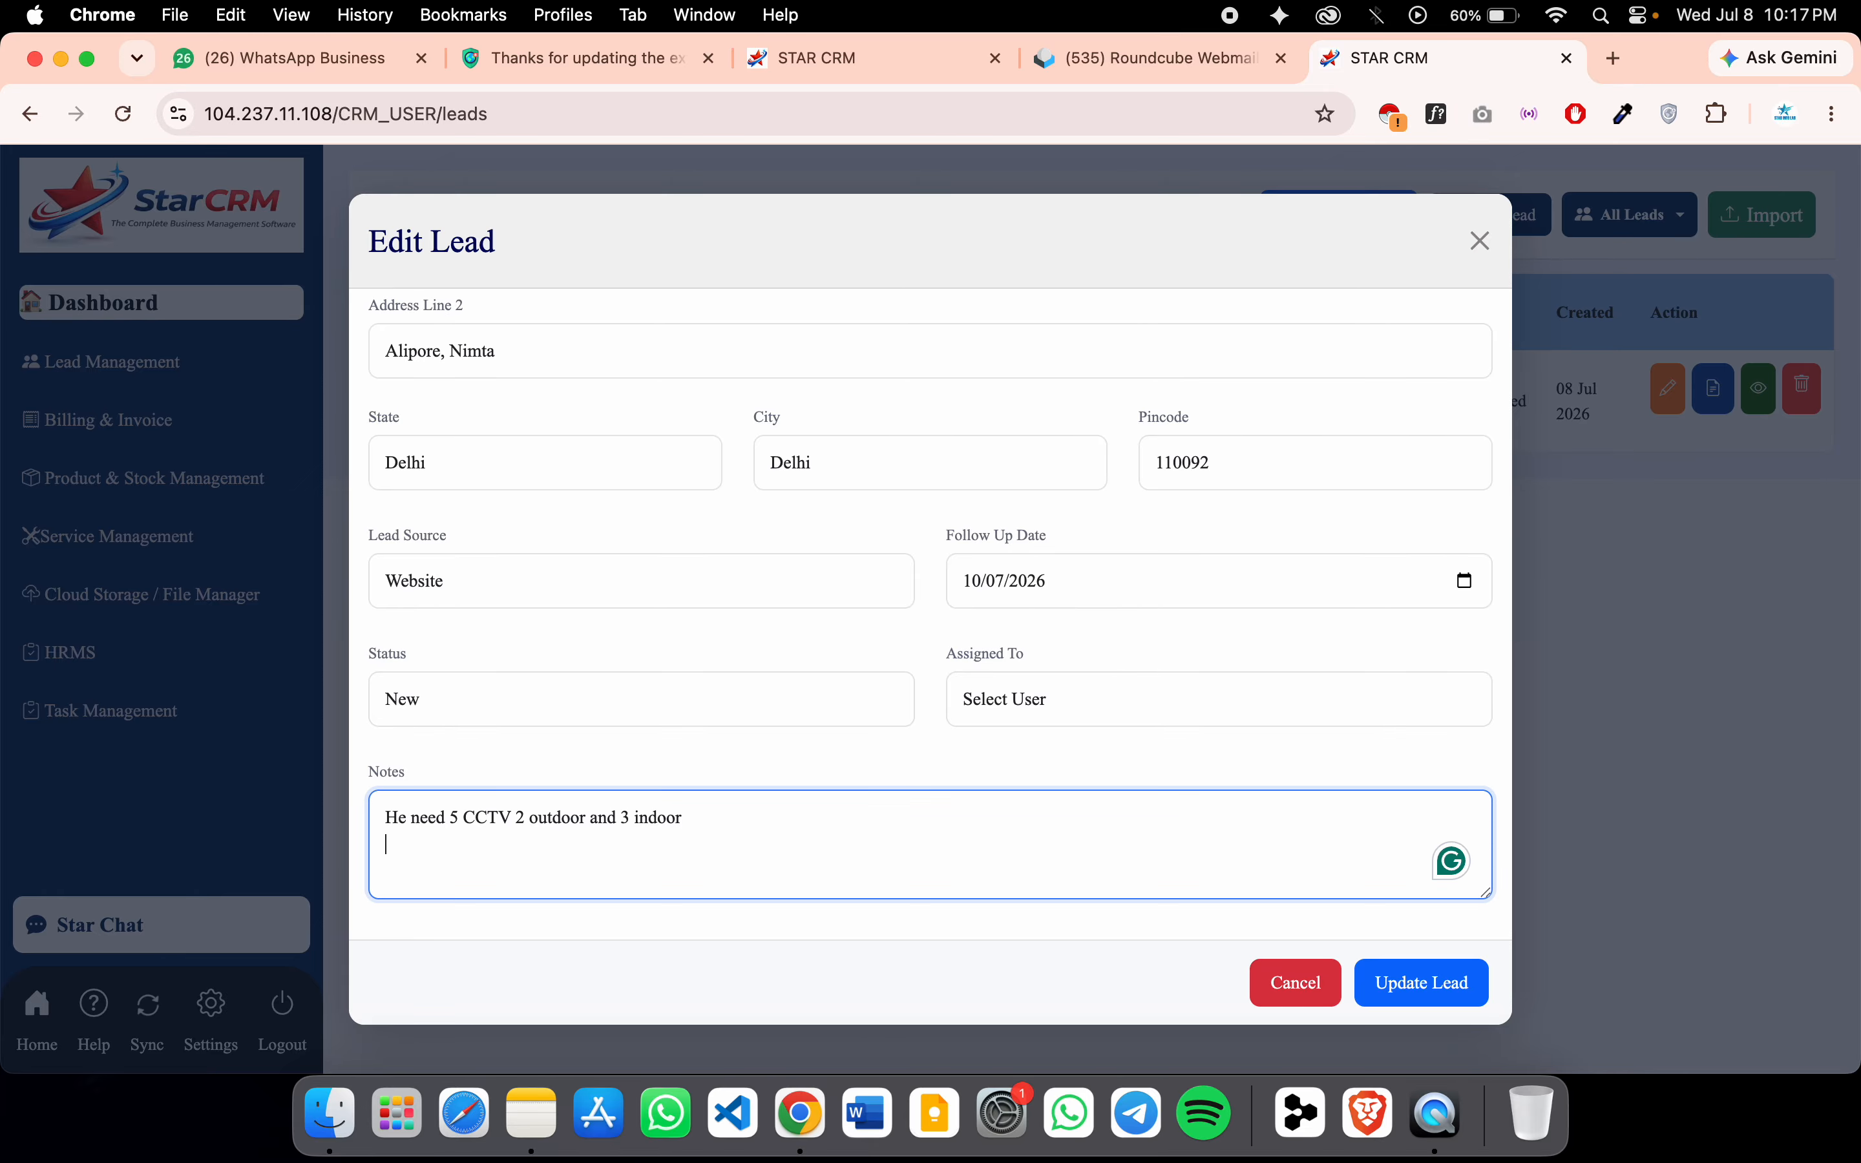
key(Return)
text(bfjbjdb)
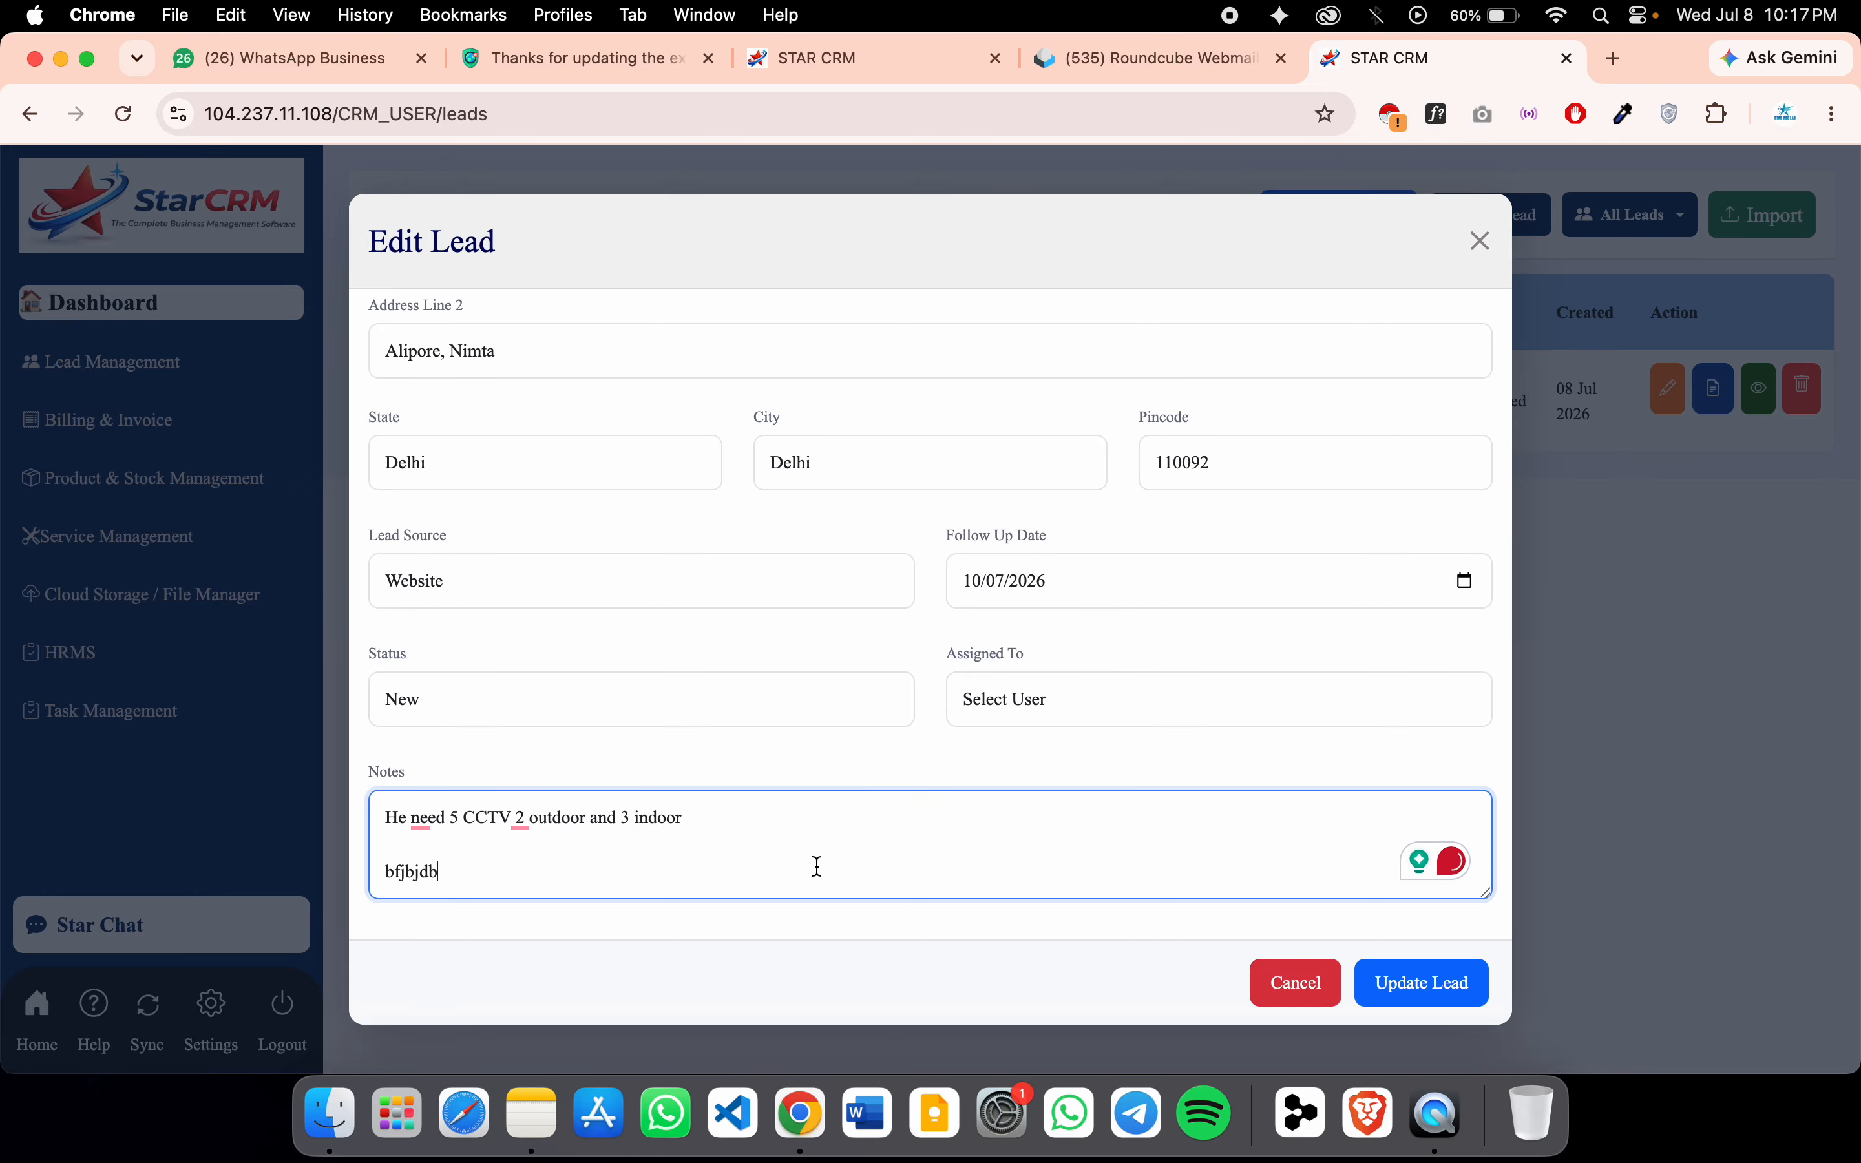
drag(444, 872, 335, 877)
key(BackSpace)
scroll(901, 632, up, 6)
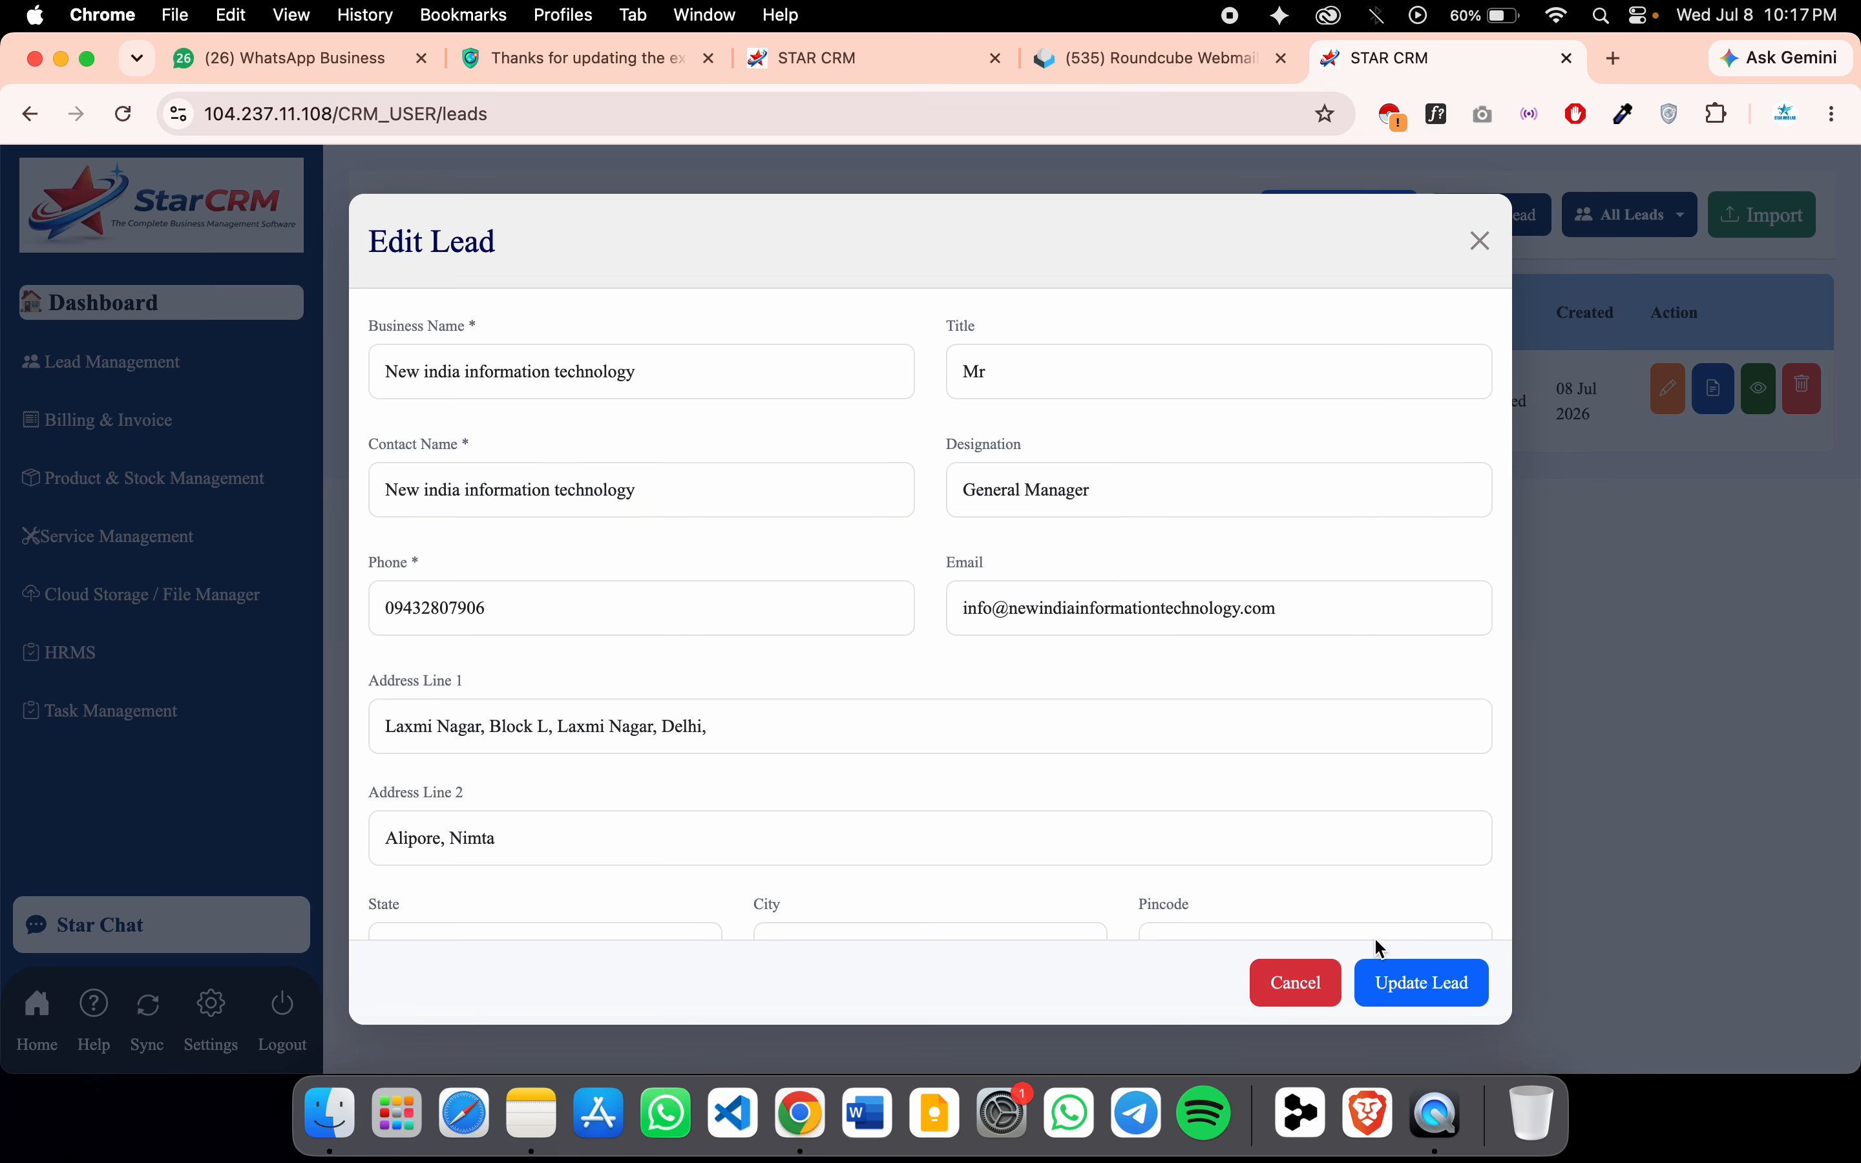
click(1424, 991)
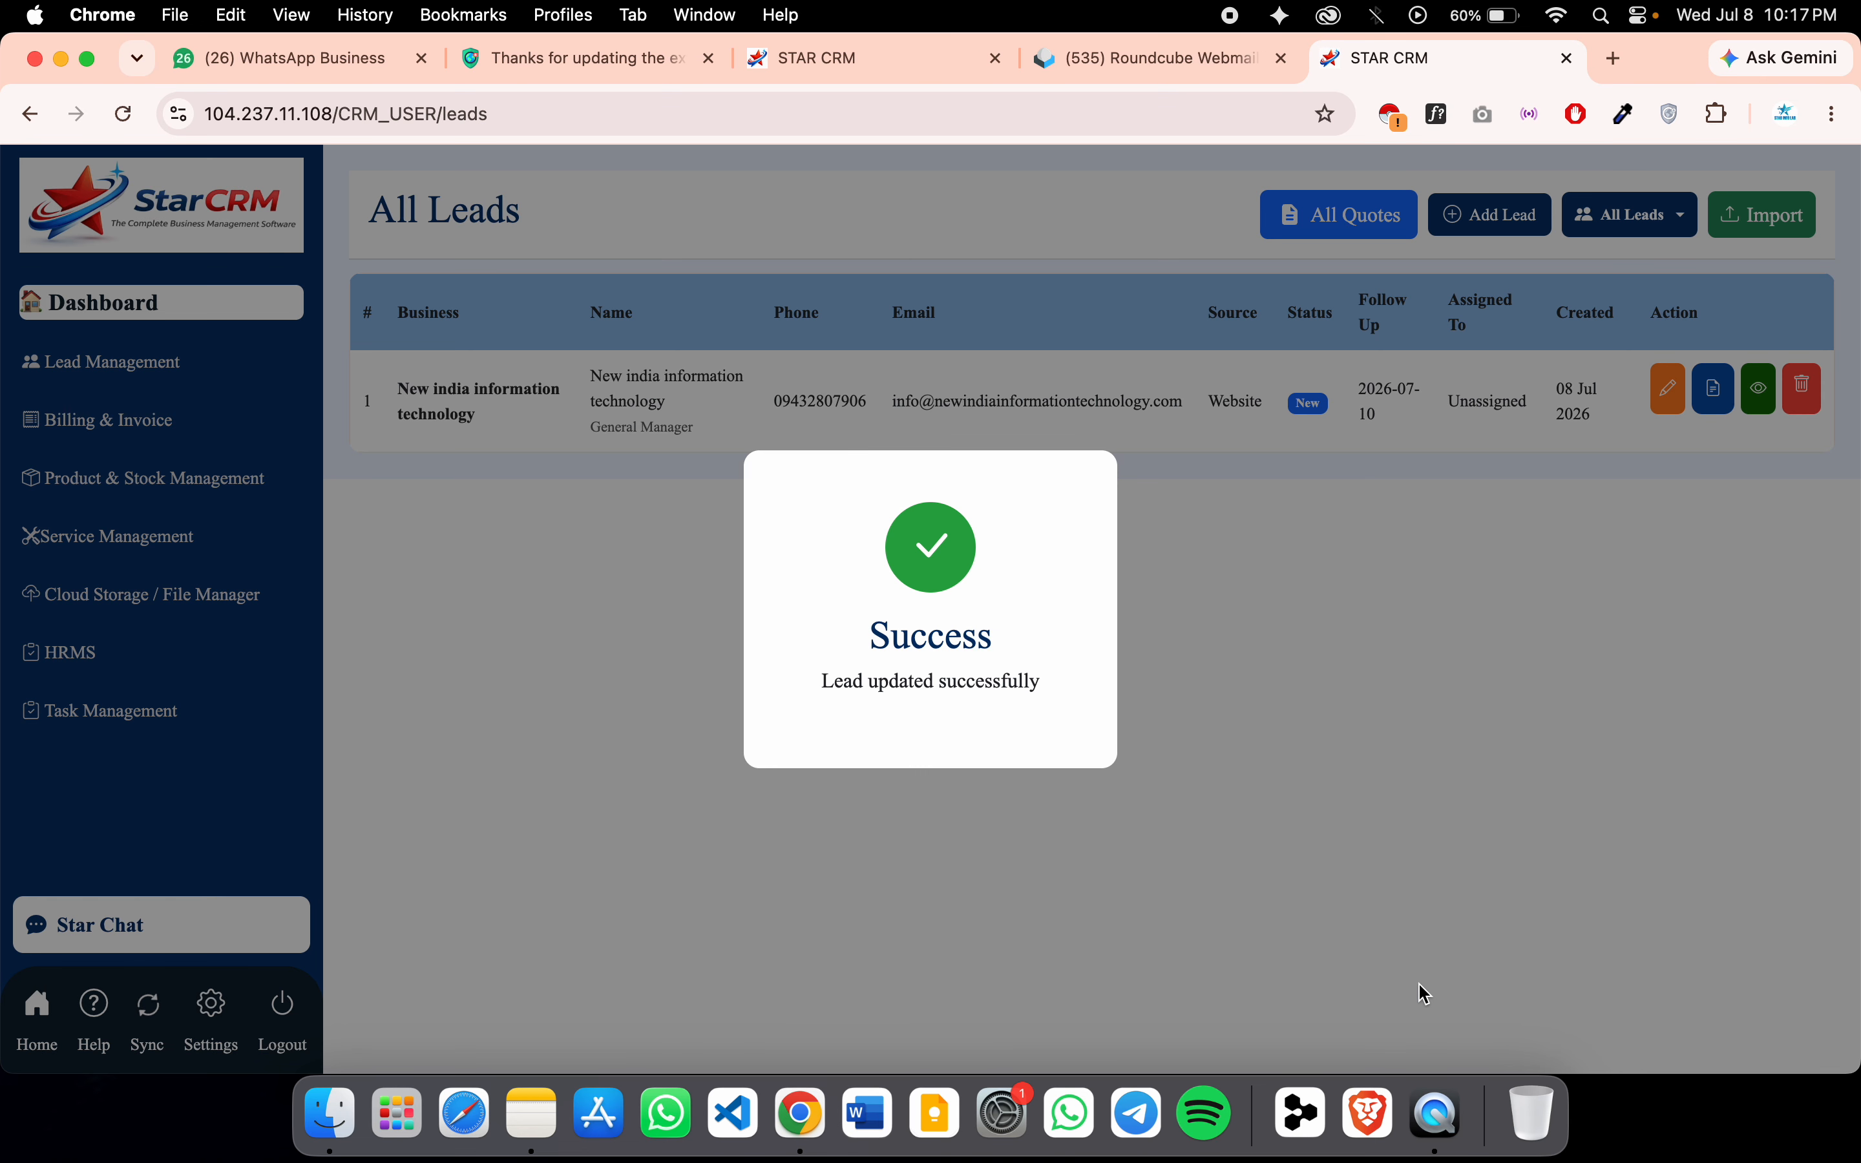
click(1412, 727)
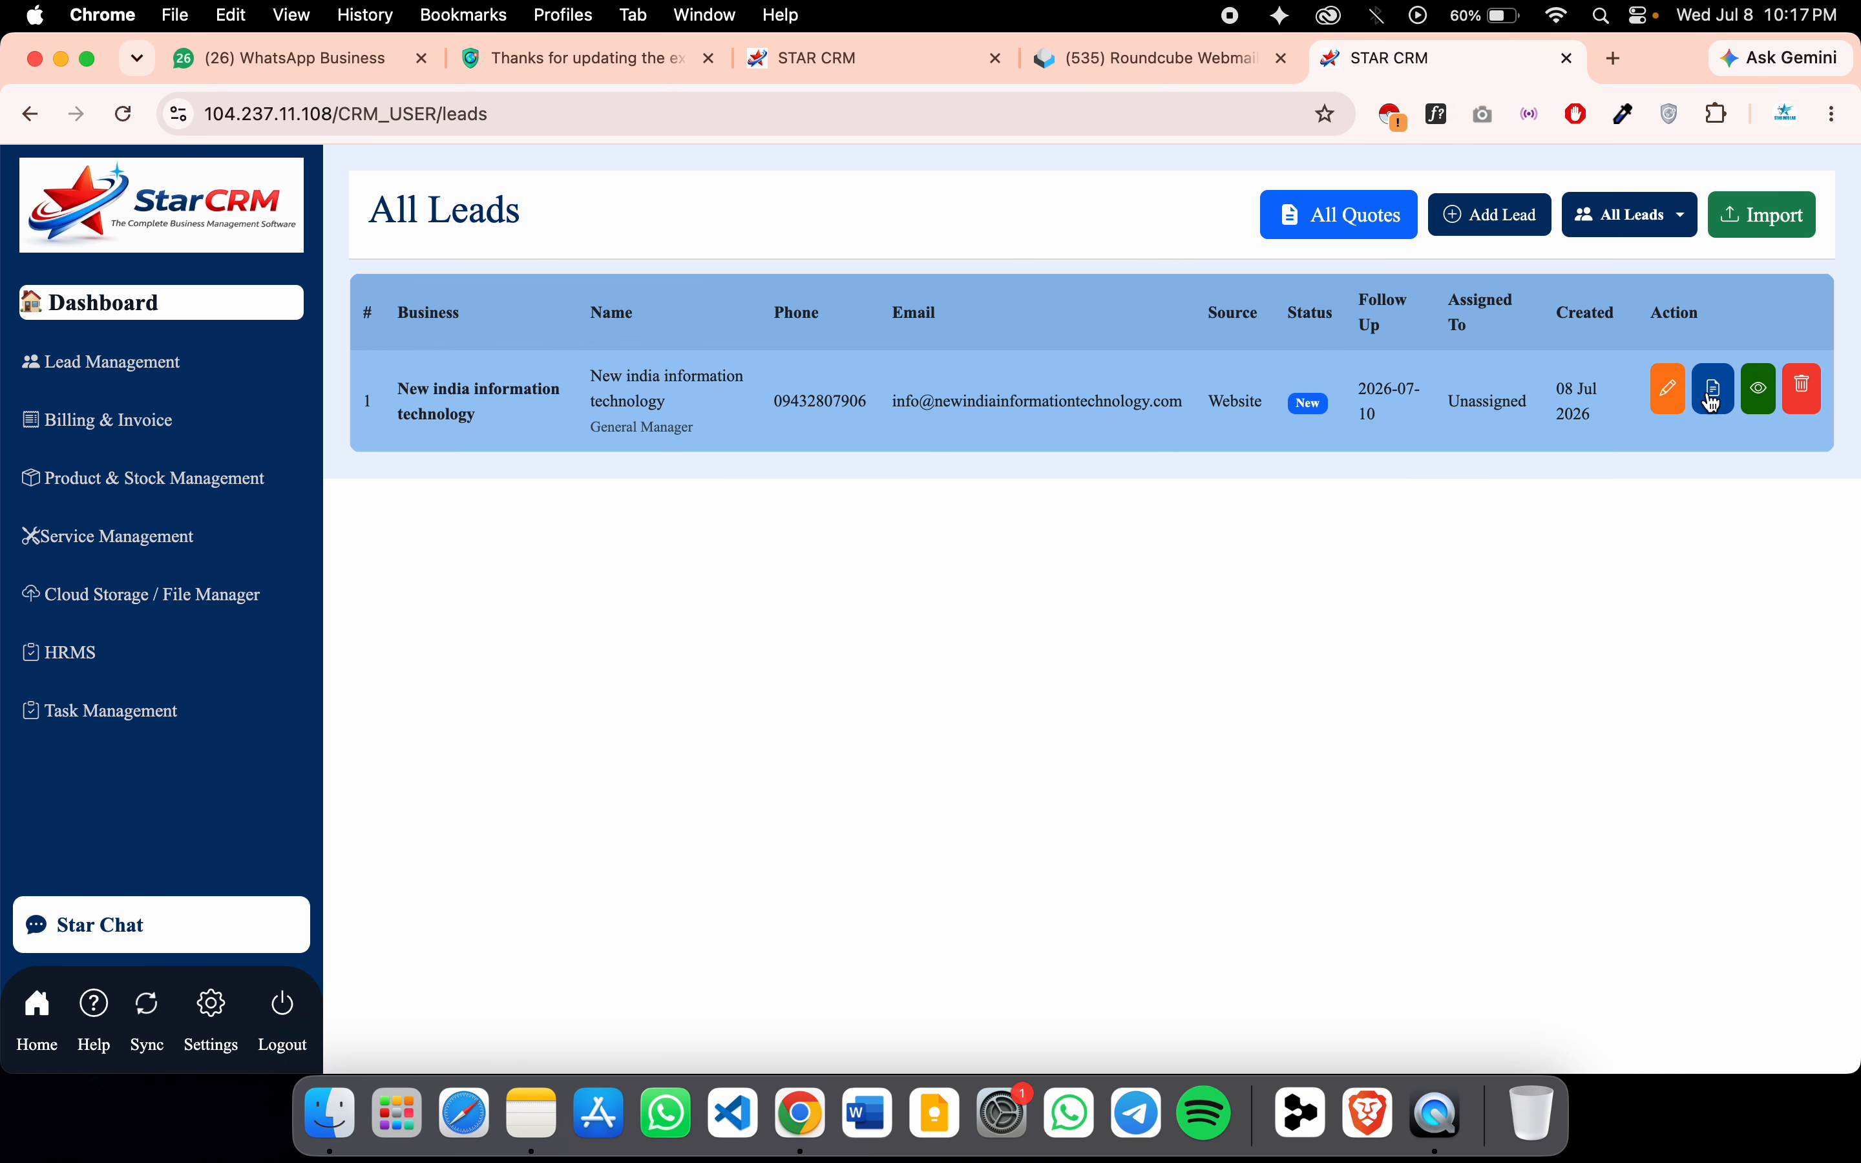
click(1760, 406)
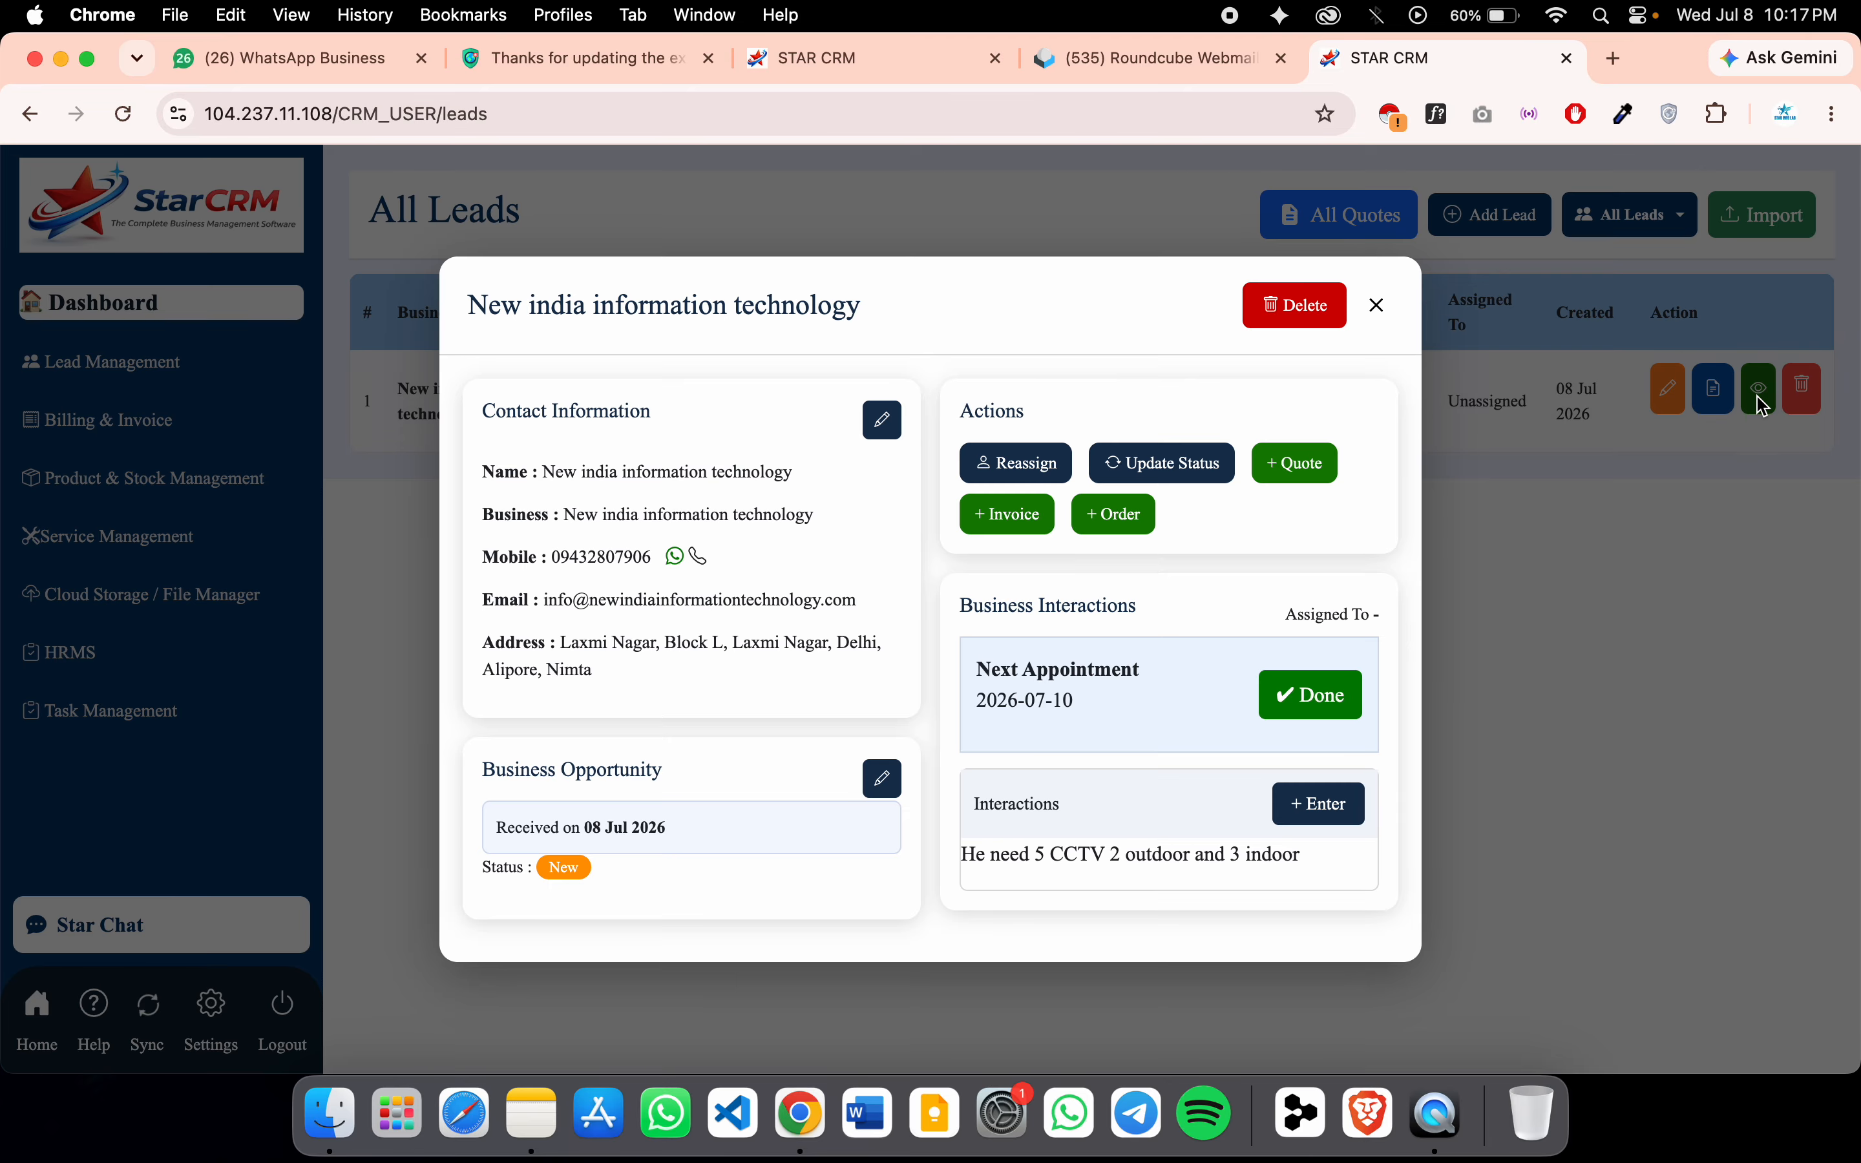
click(1376, 306)
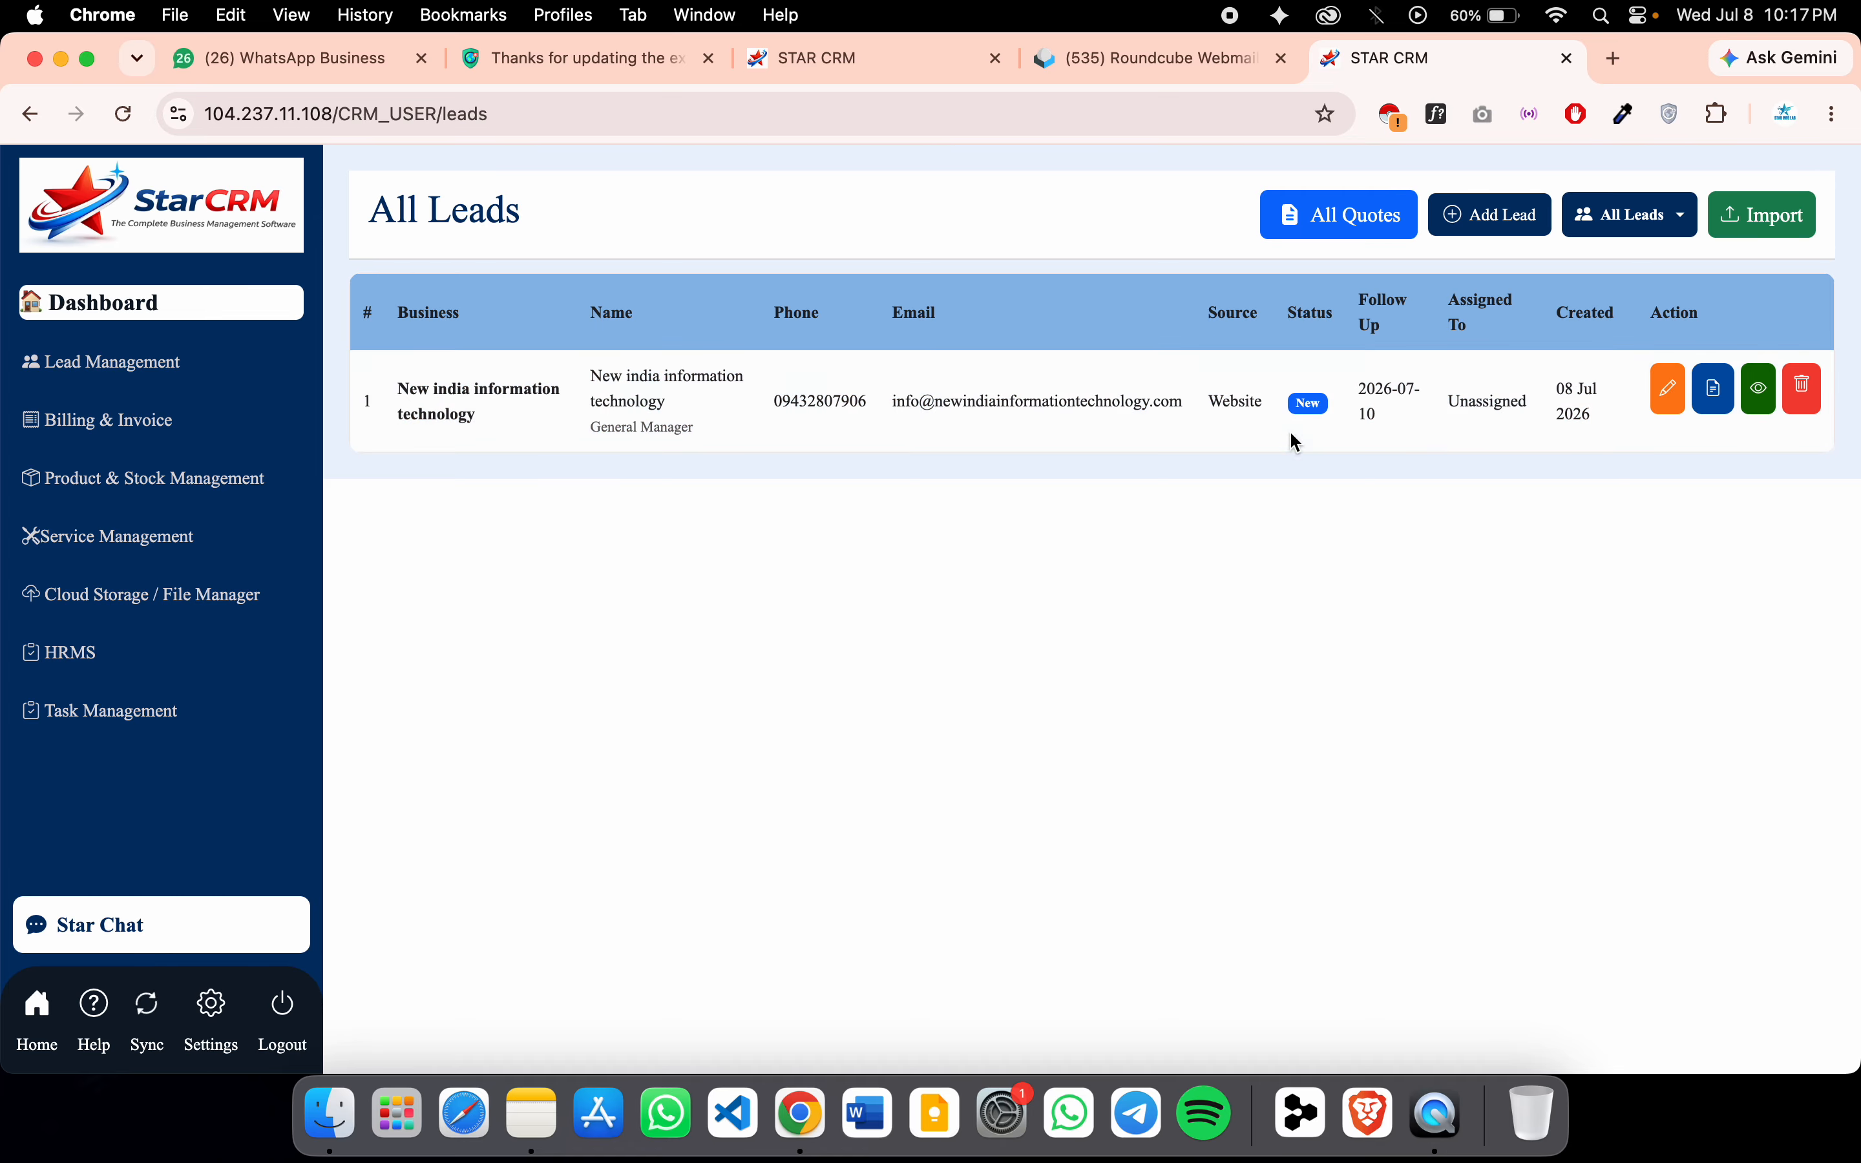
click(1717, 405)
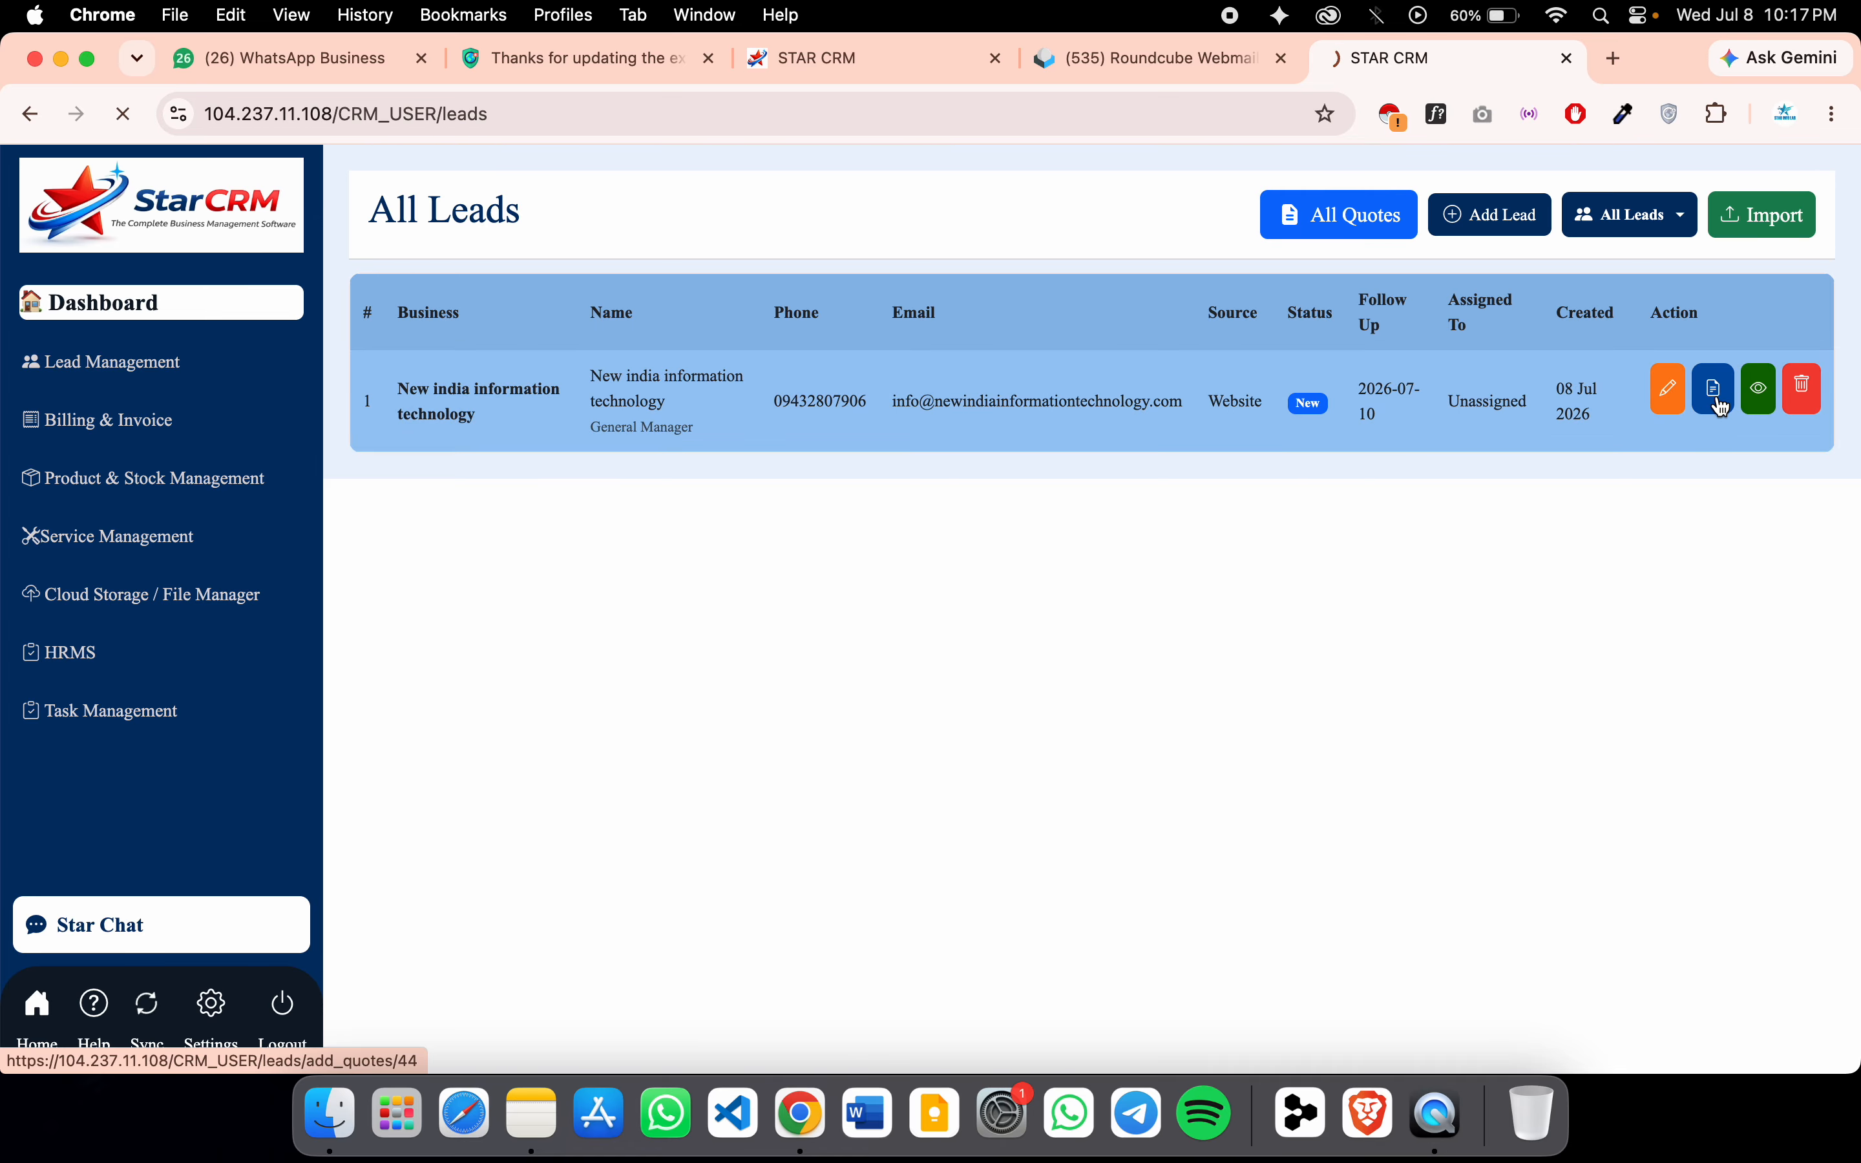
Pick 8 July 2026 for the quotation Date and 11 July 2026 for Valid Till
scroll(1004, 634, down, 1)
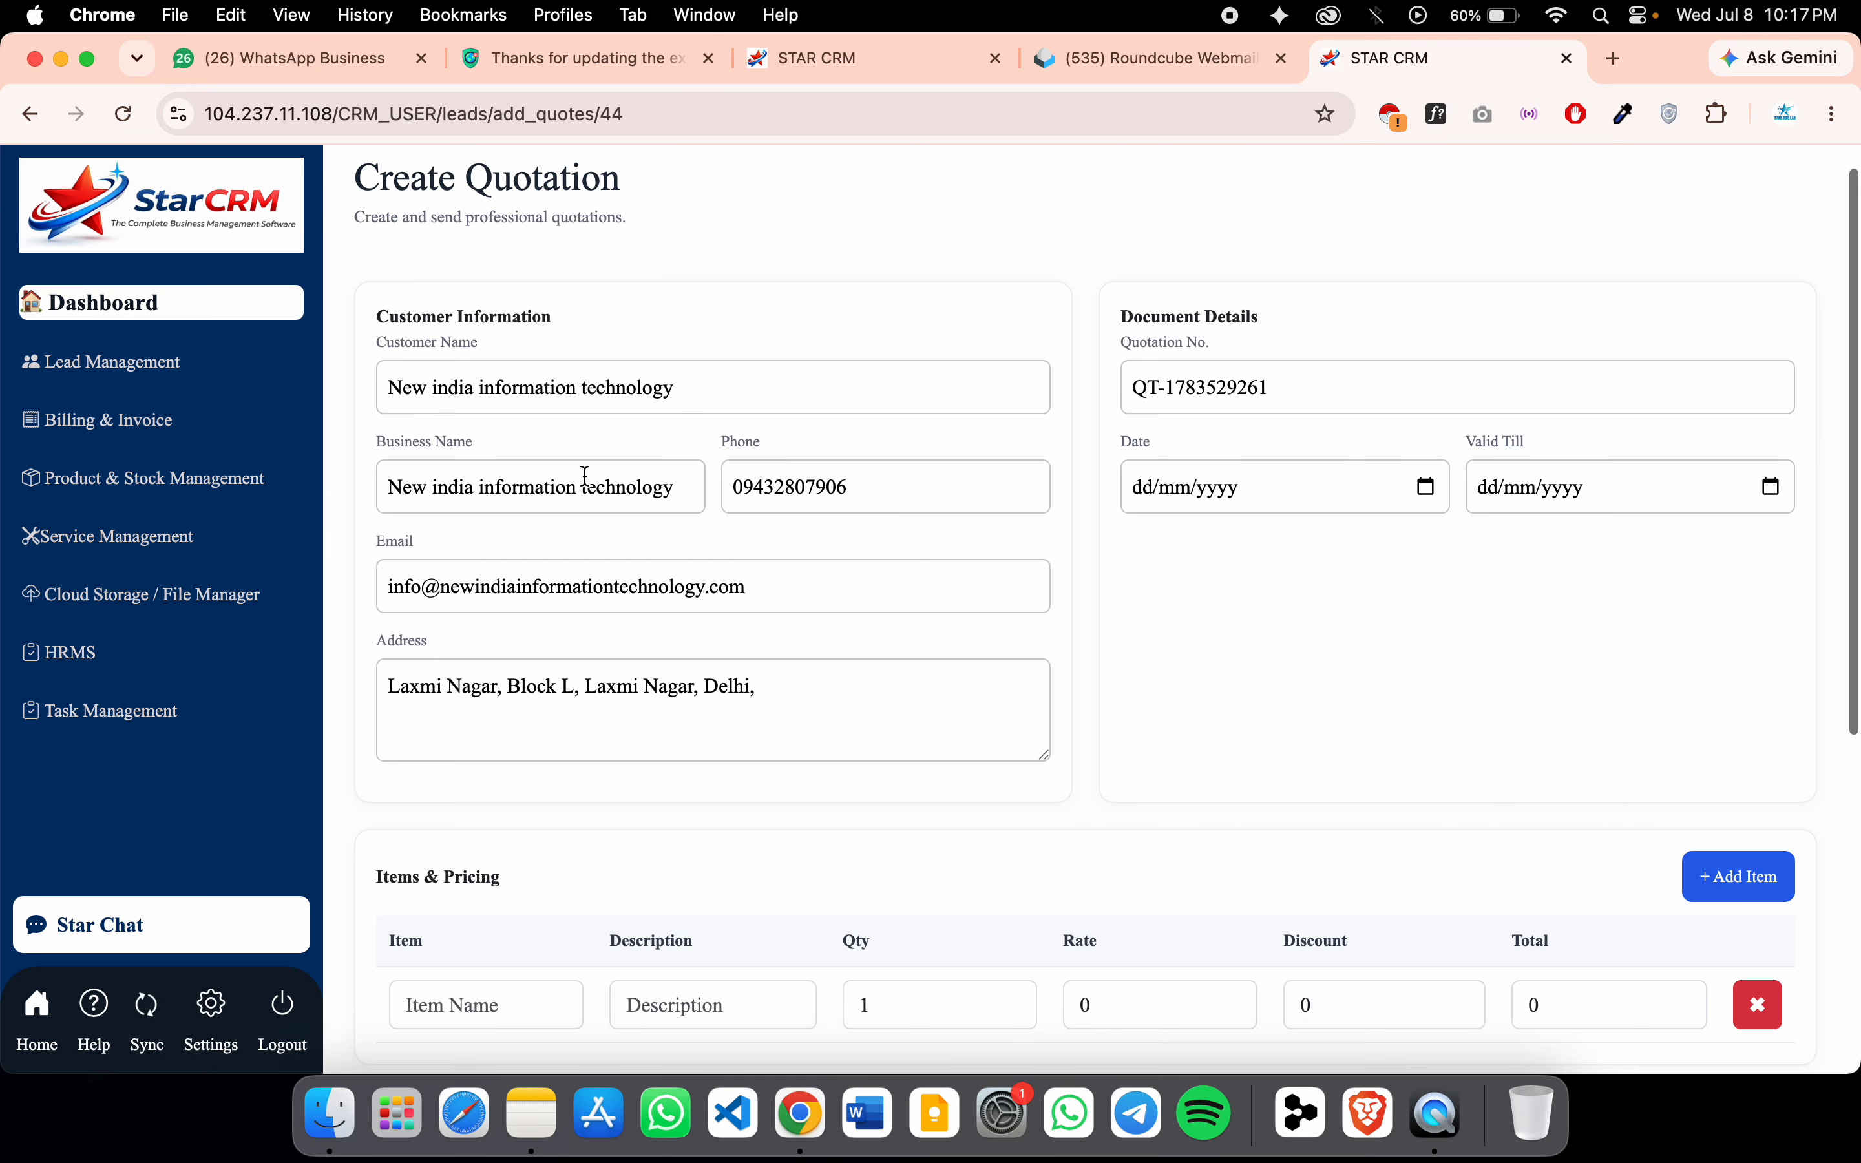
click(1320, 379)
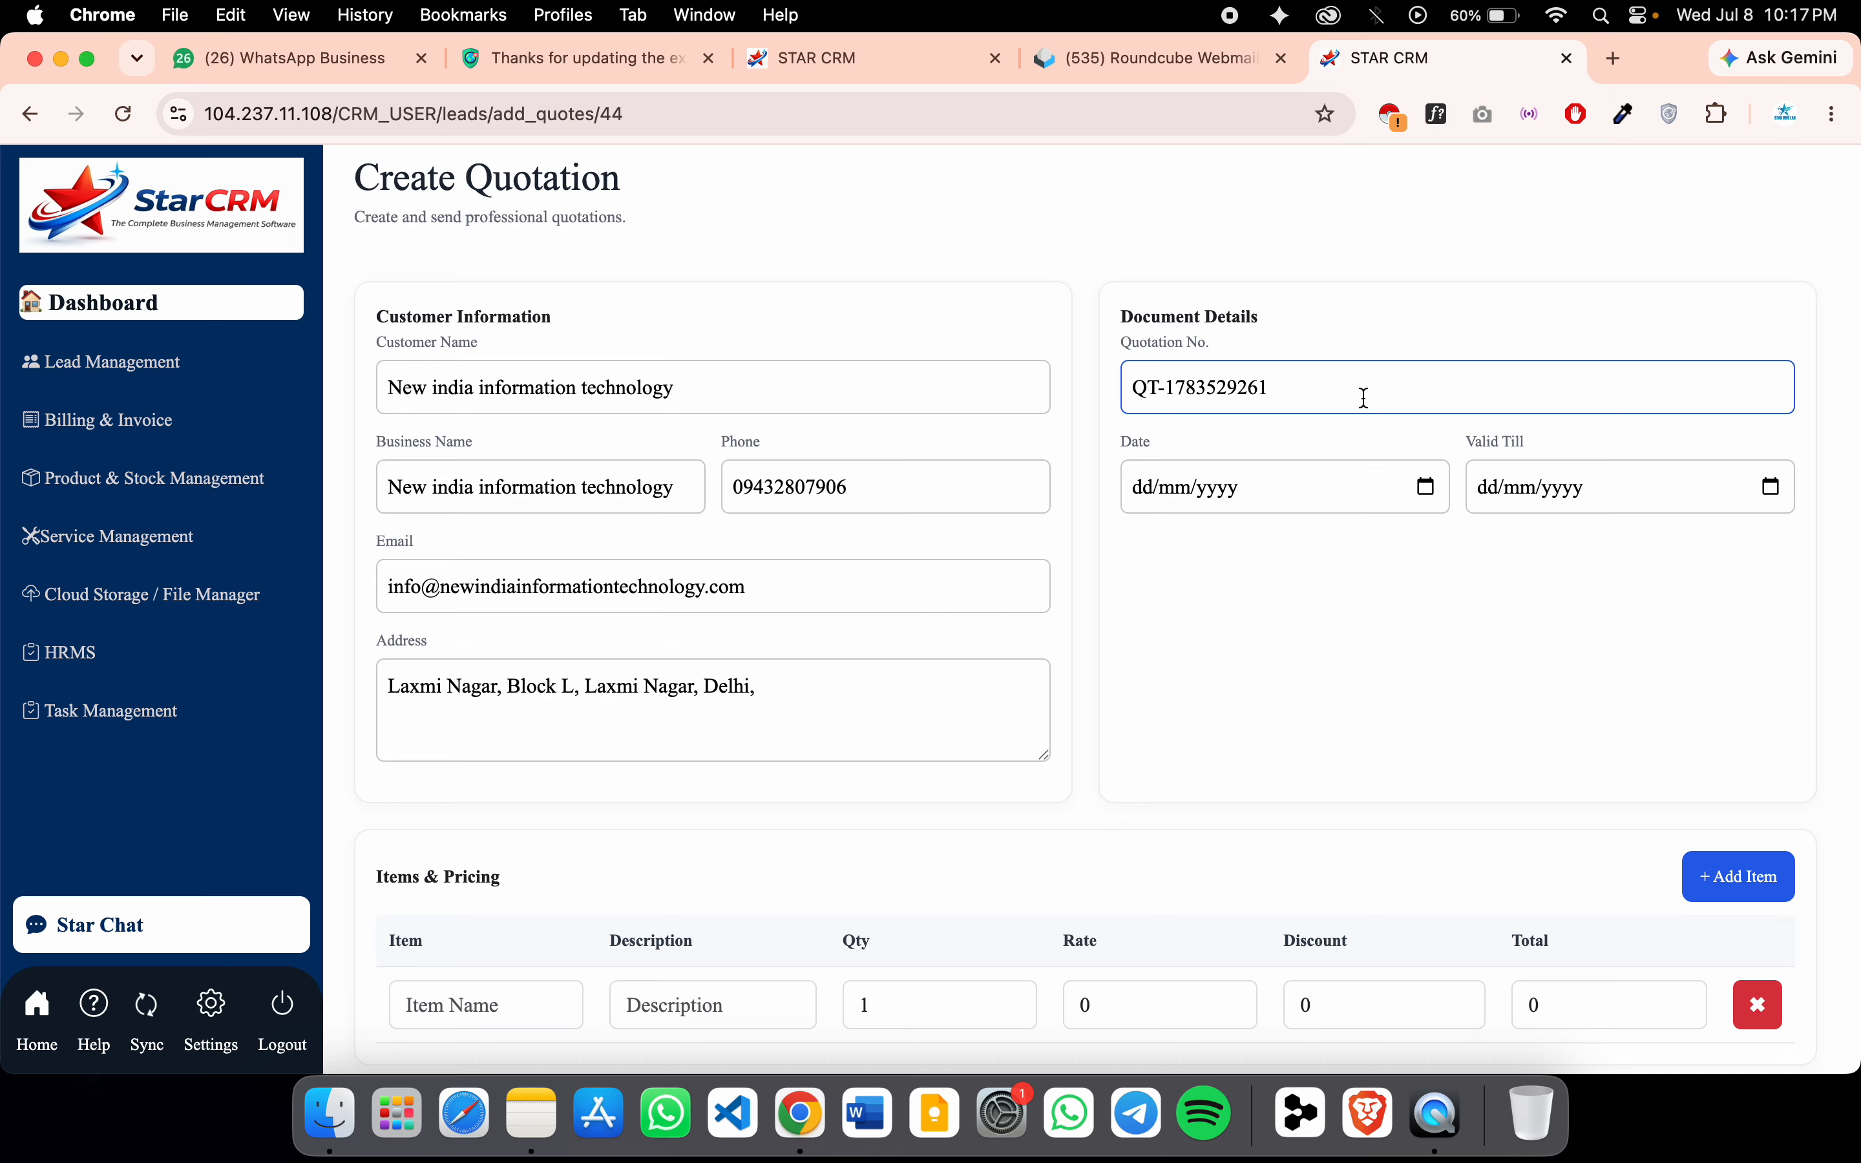
click(1425, 486)
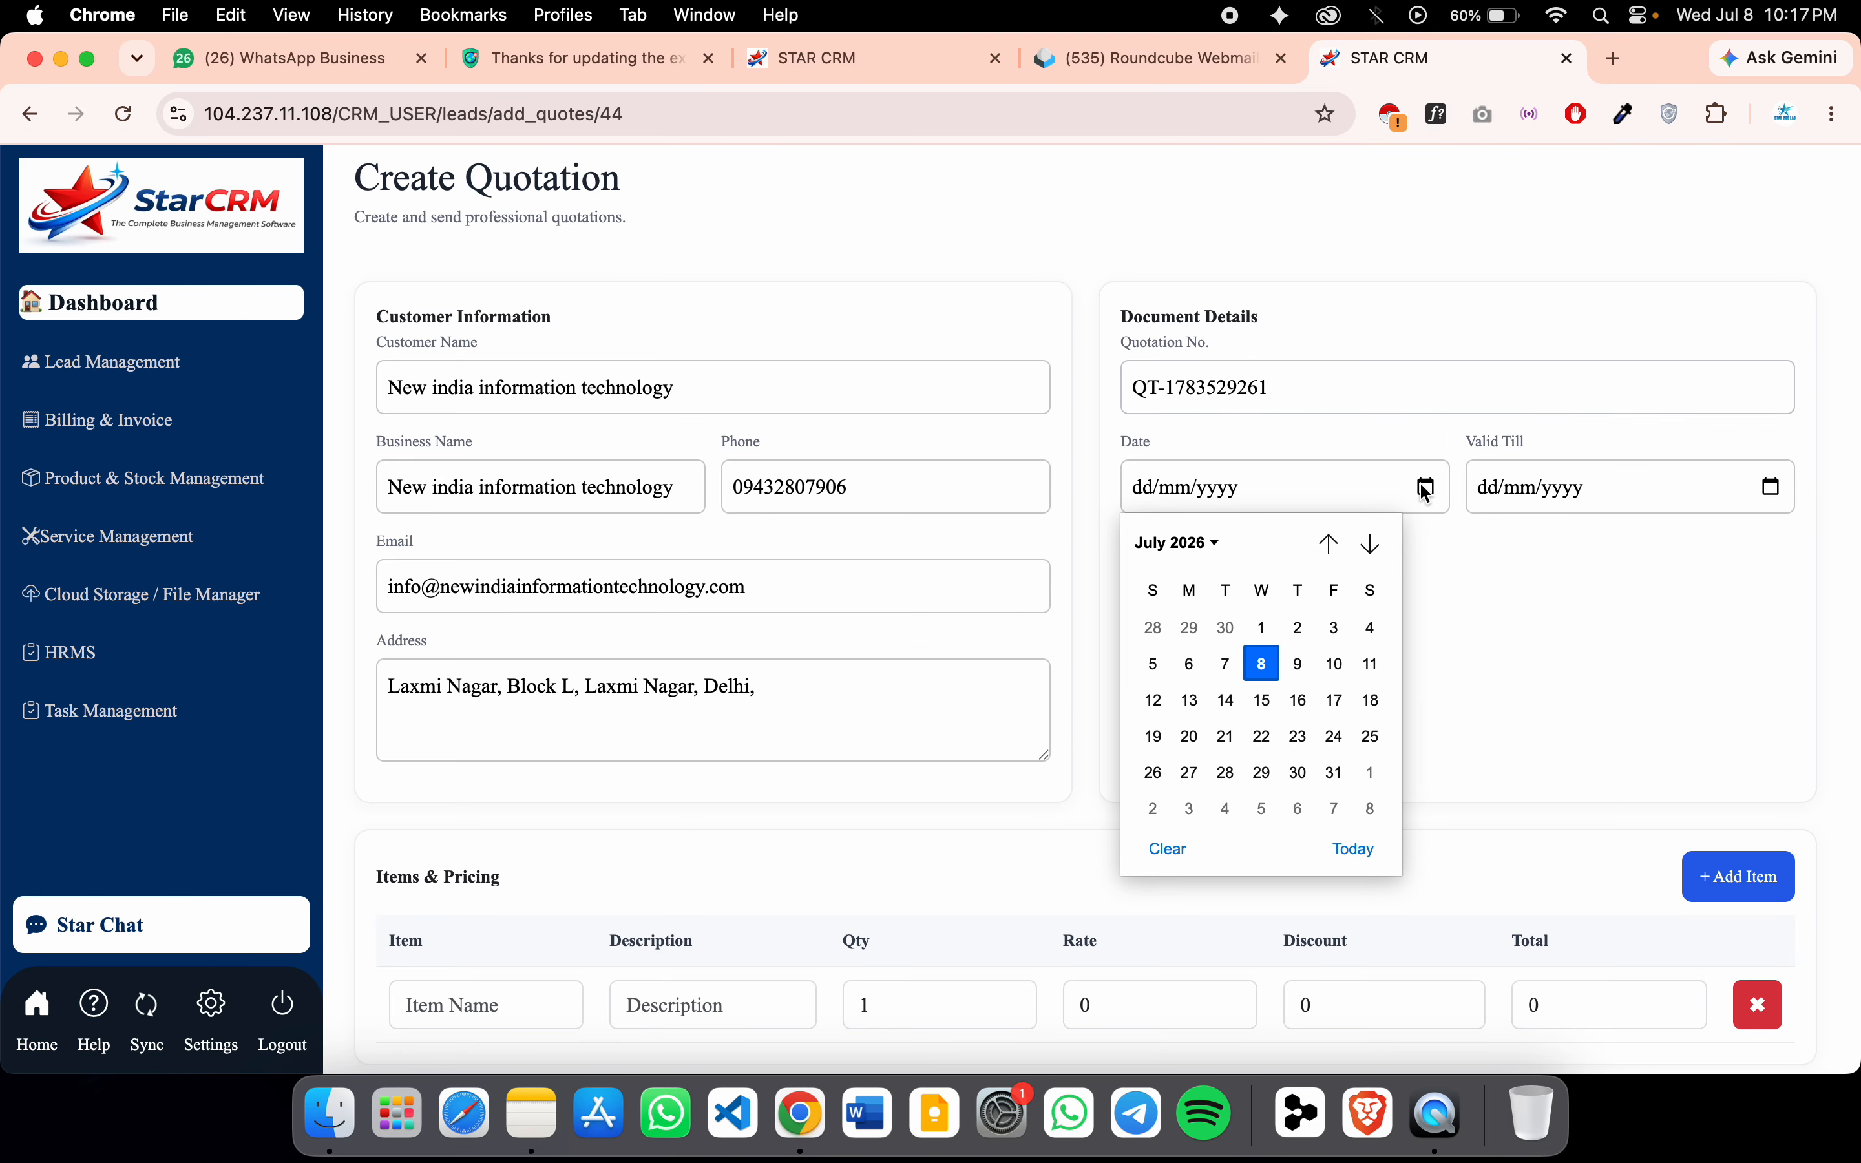
click(1277, 662)
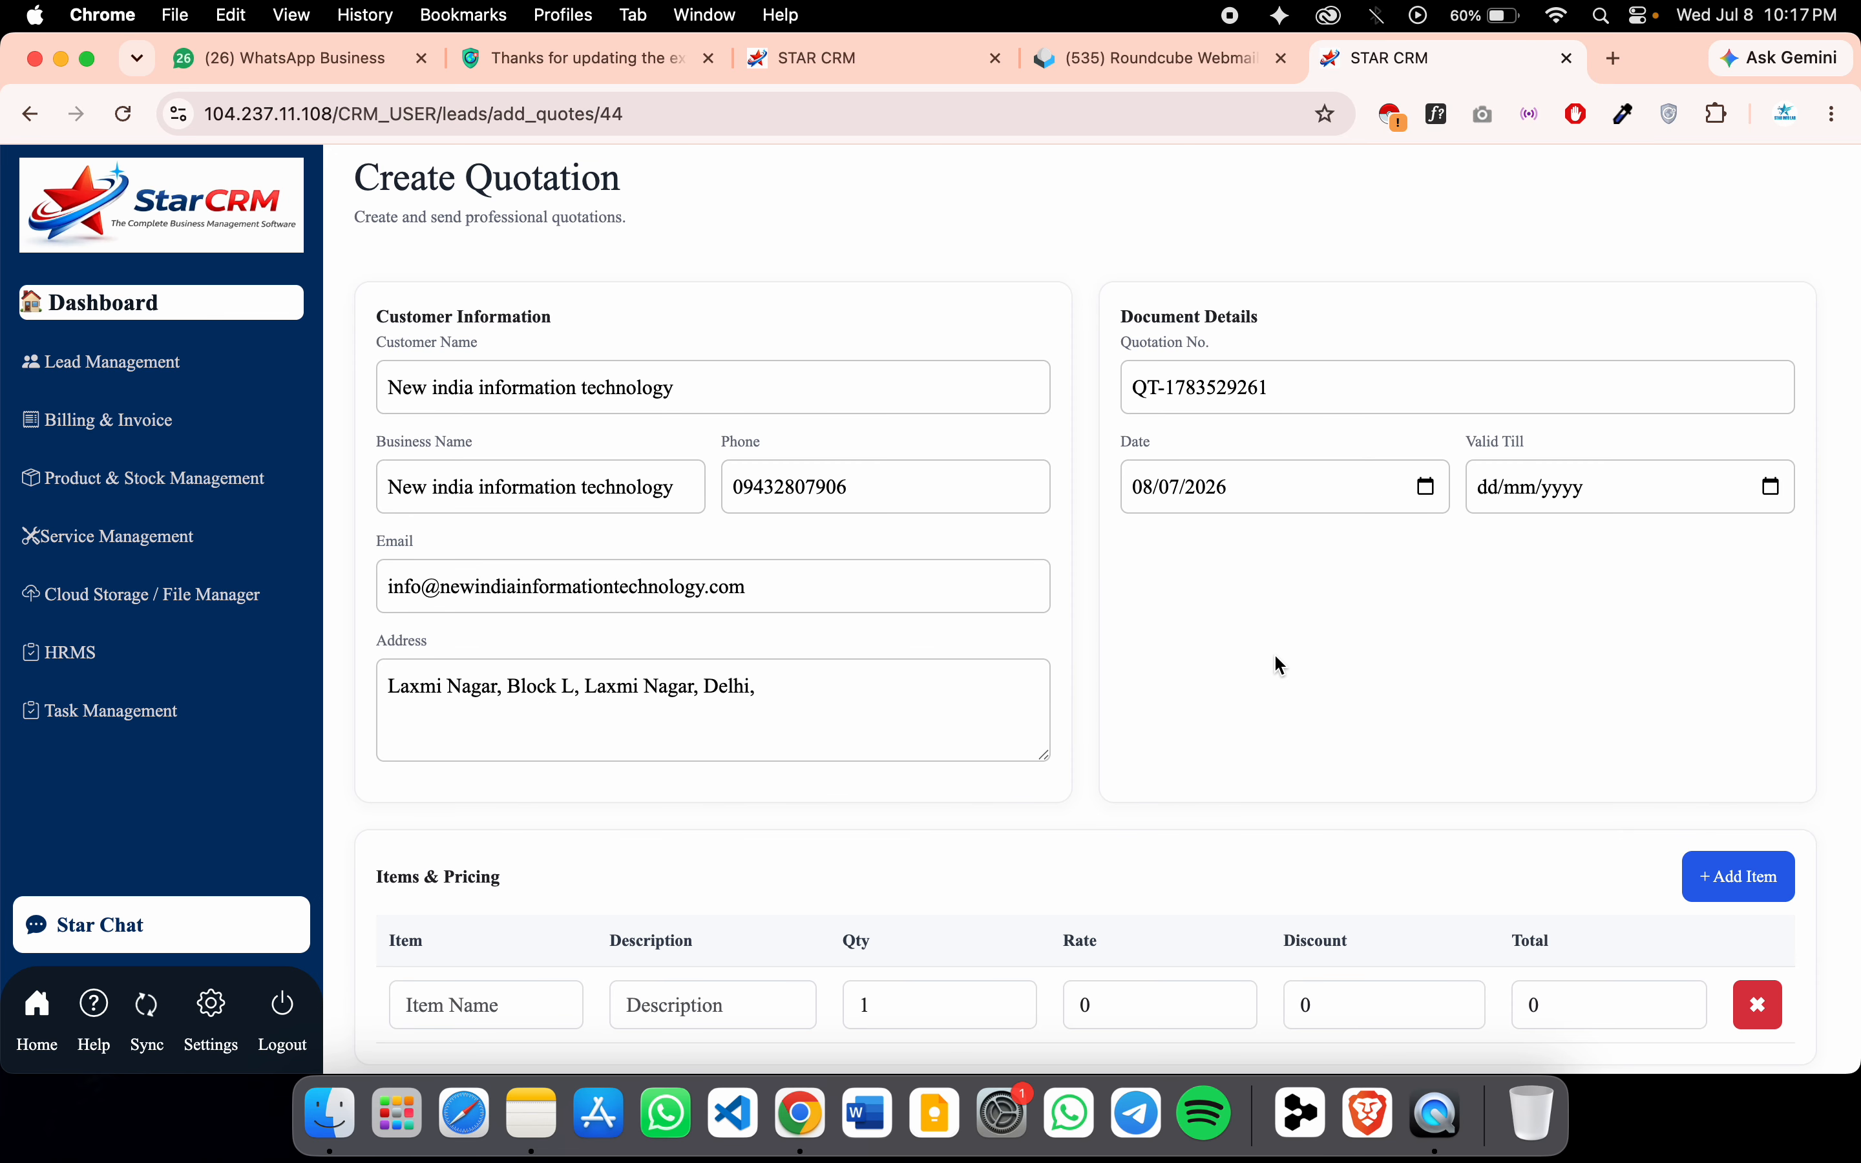
click(1777, 491)
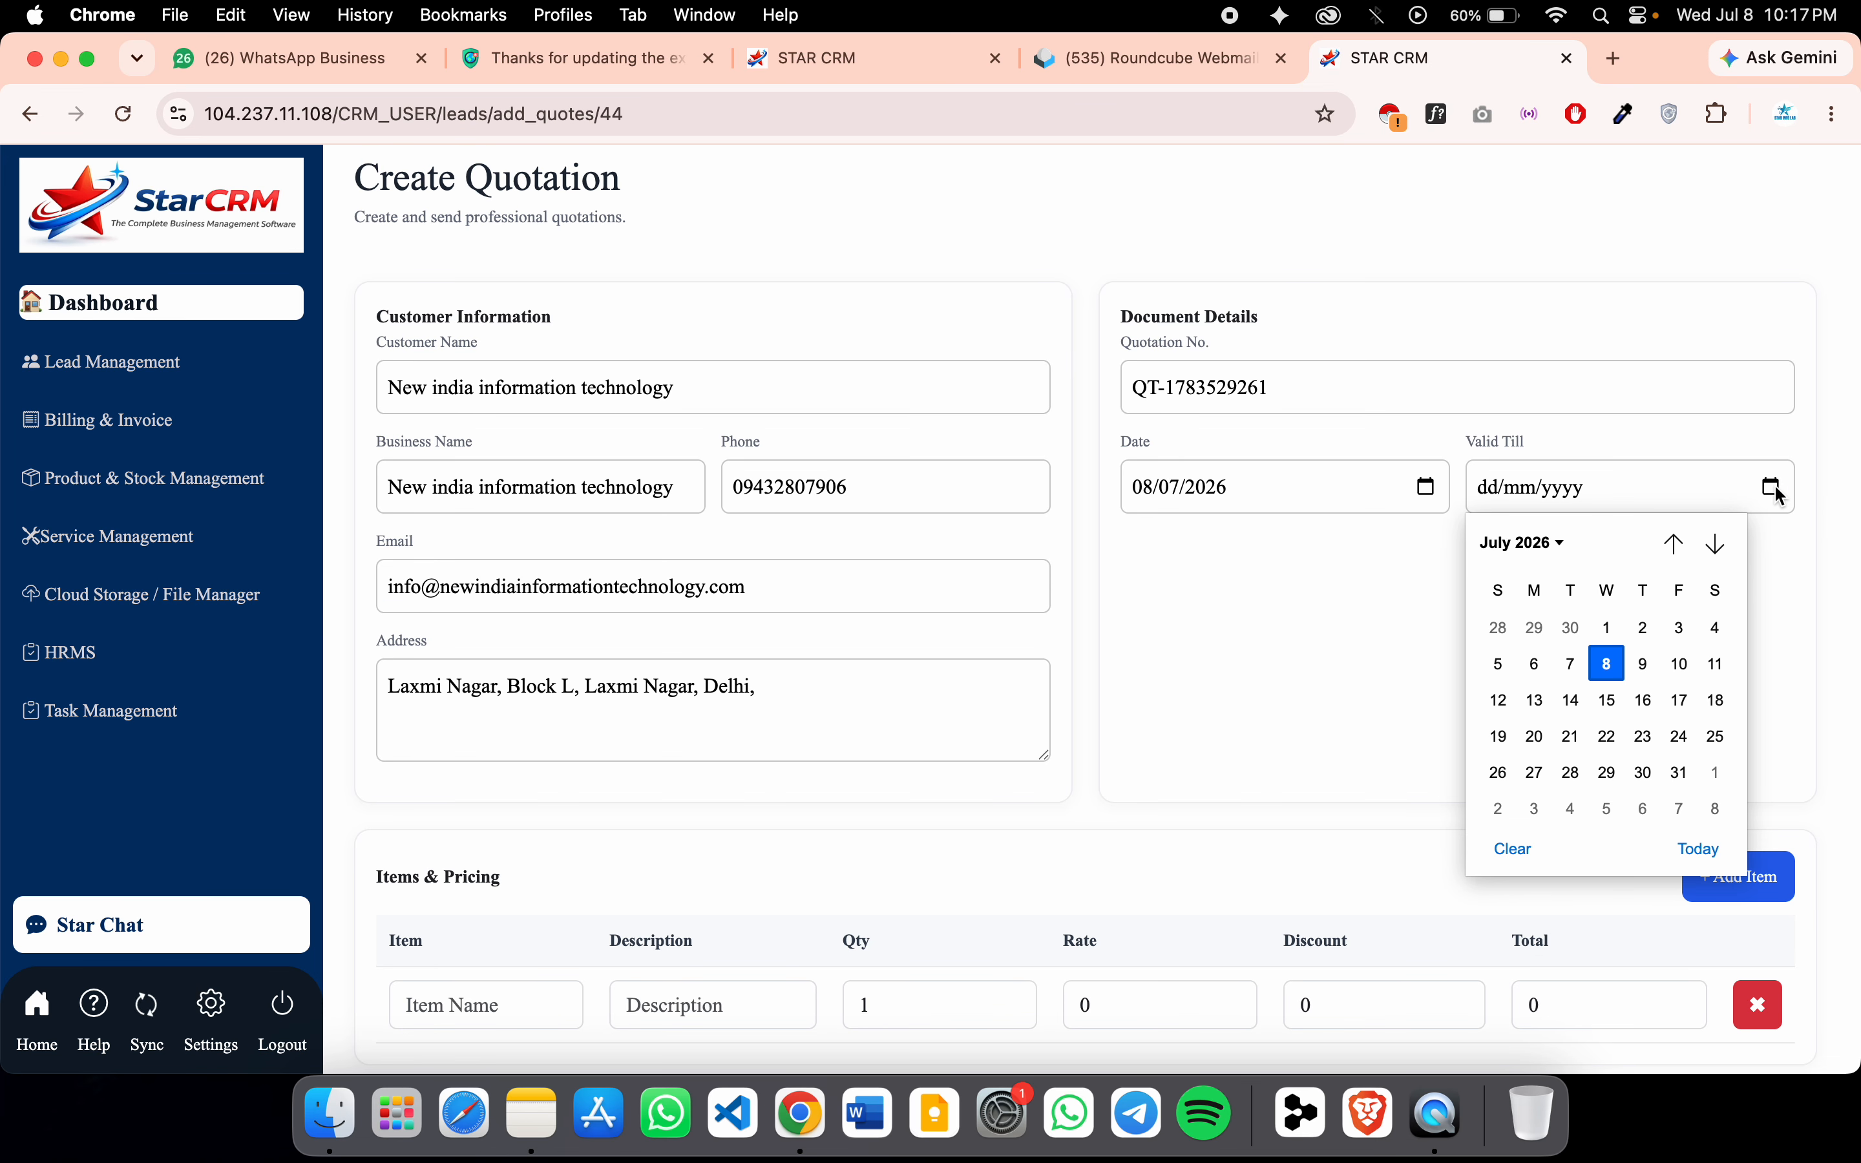
click(1714, 666)
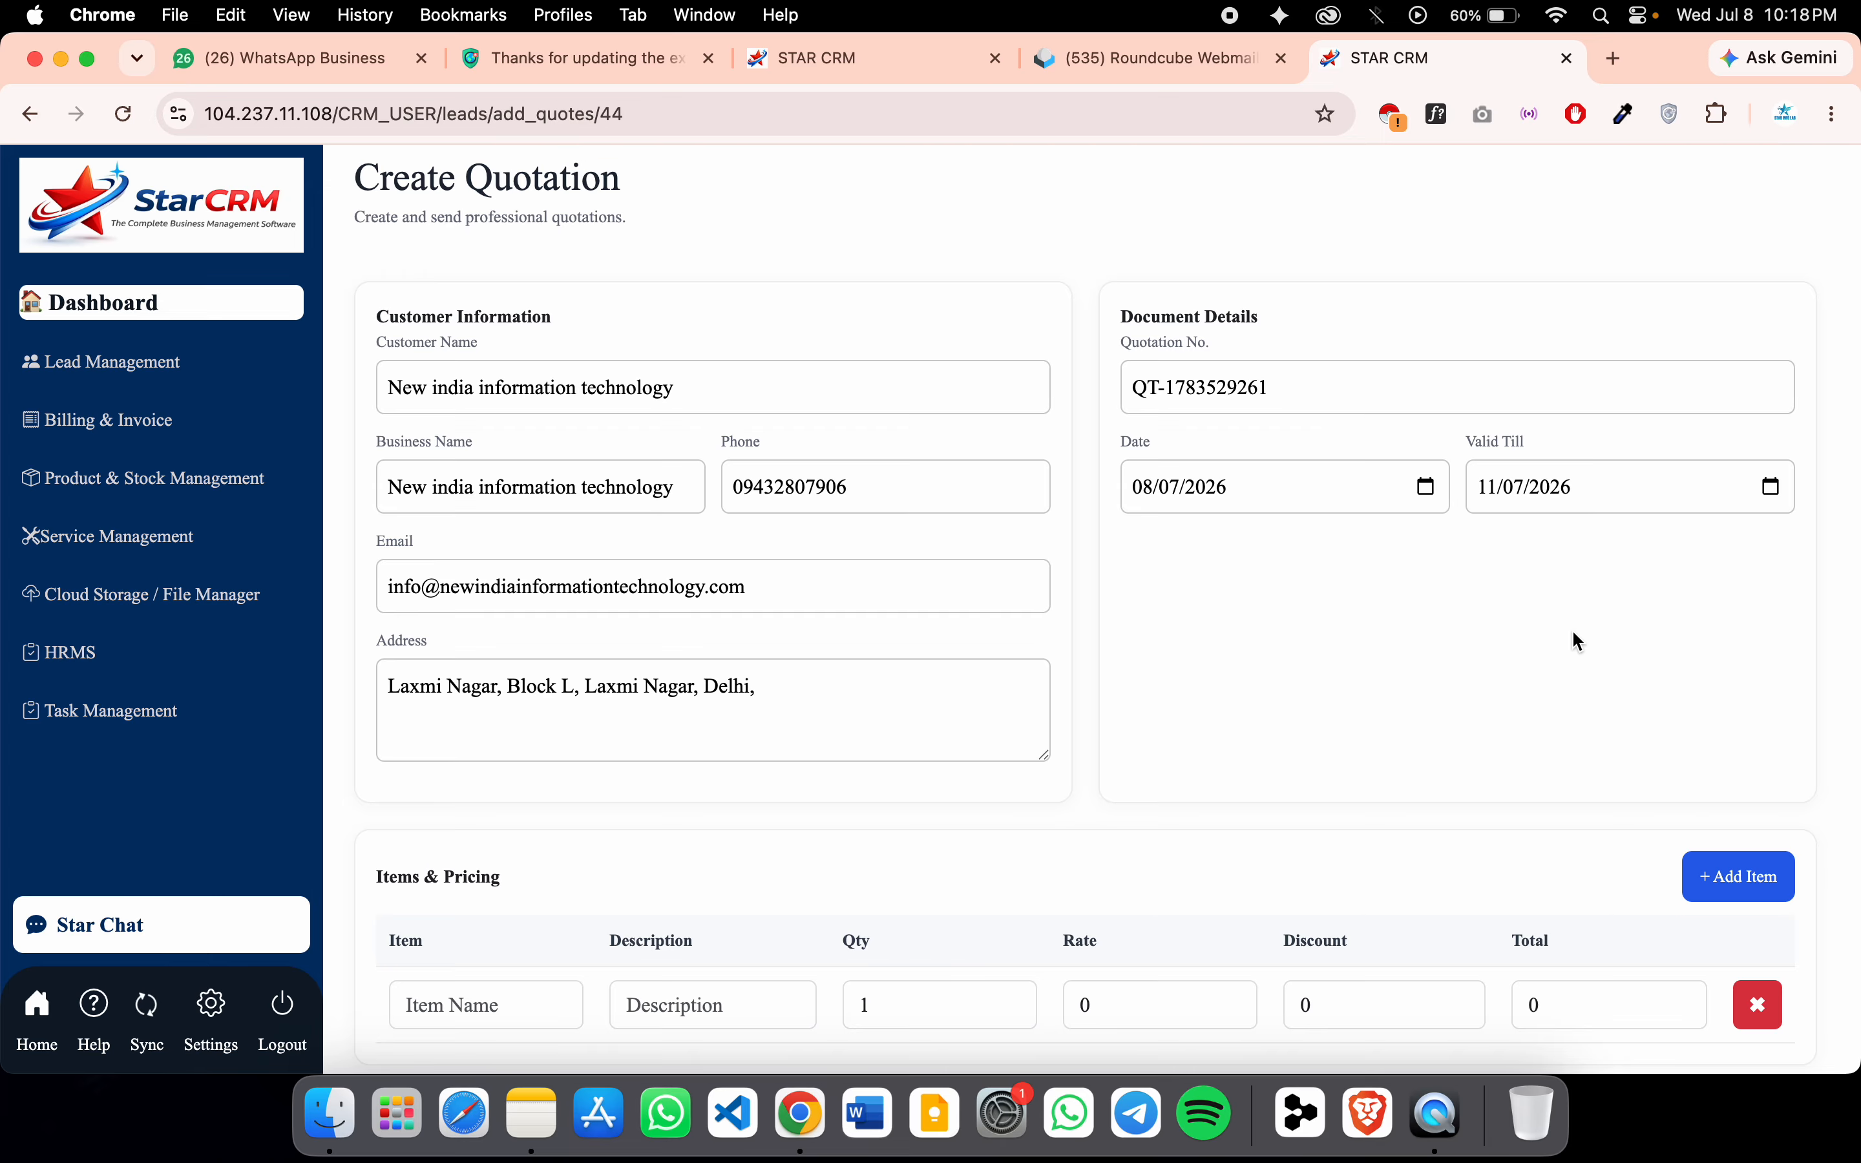
Enter the first item, 3 Indoor CCTV, with a CP description, a rate, and discount 50
scroll(1573, 629, down, 5)
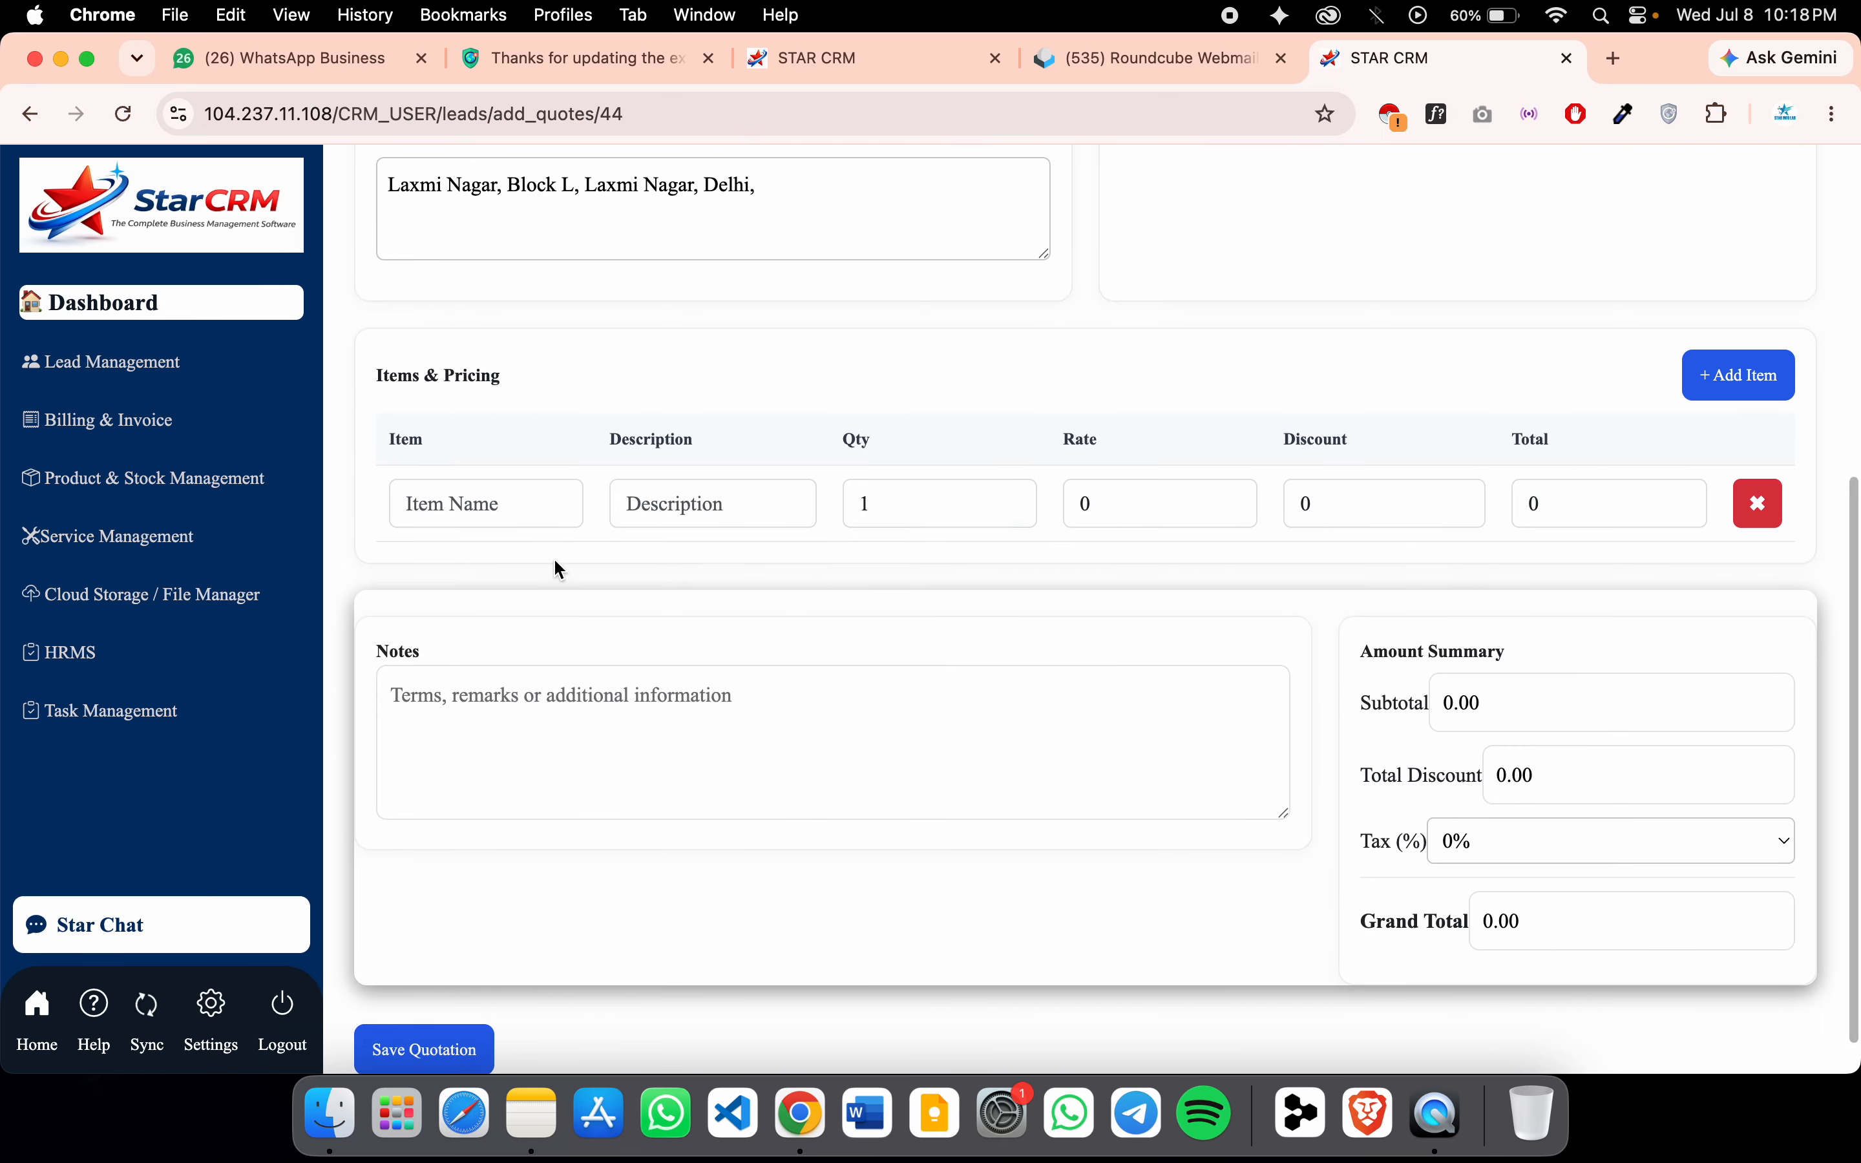
click(526, 516)
key(Caps_Lock)
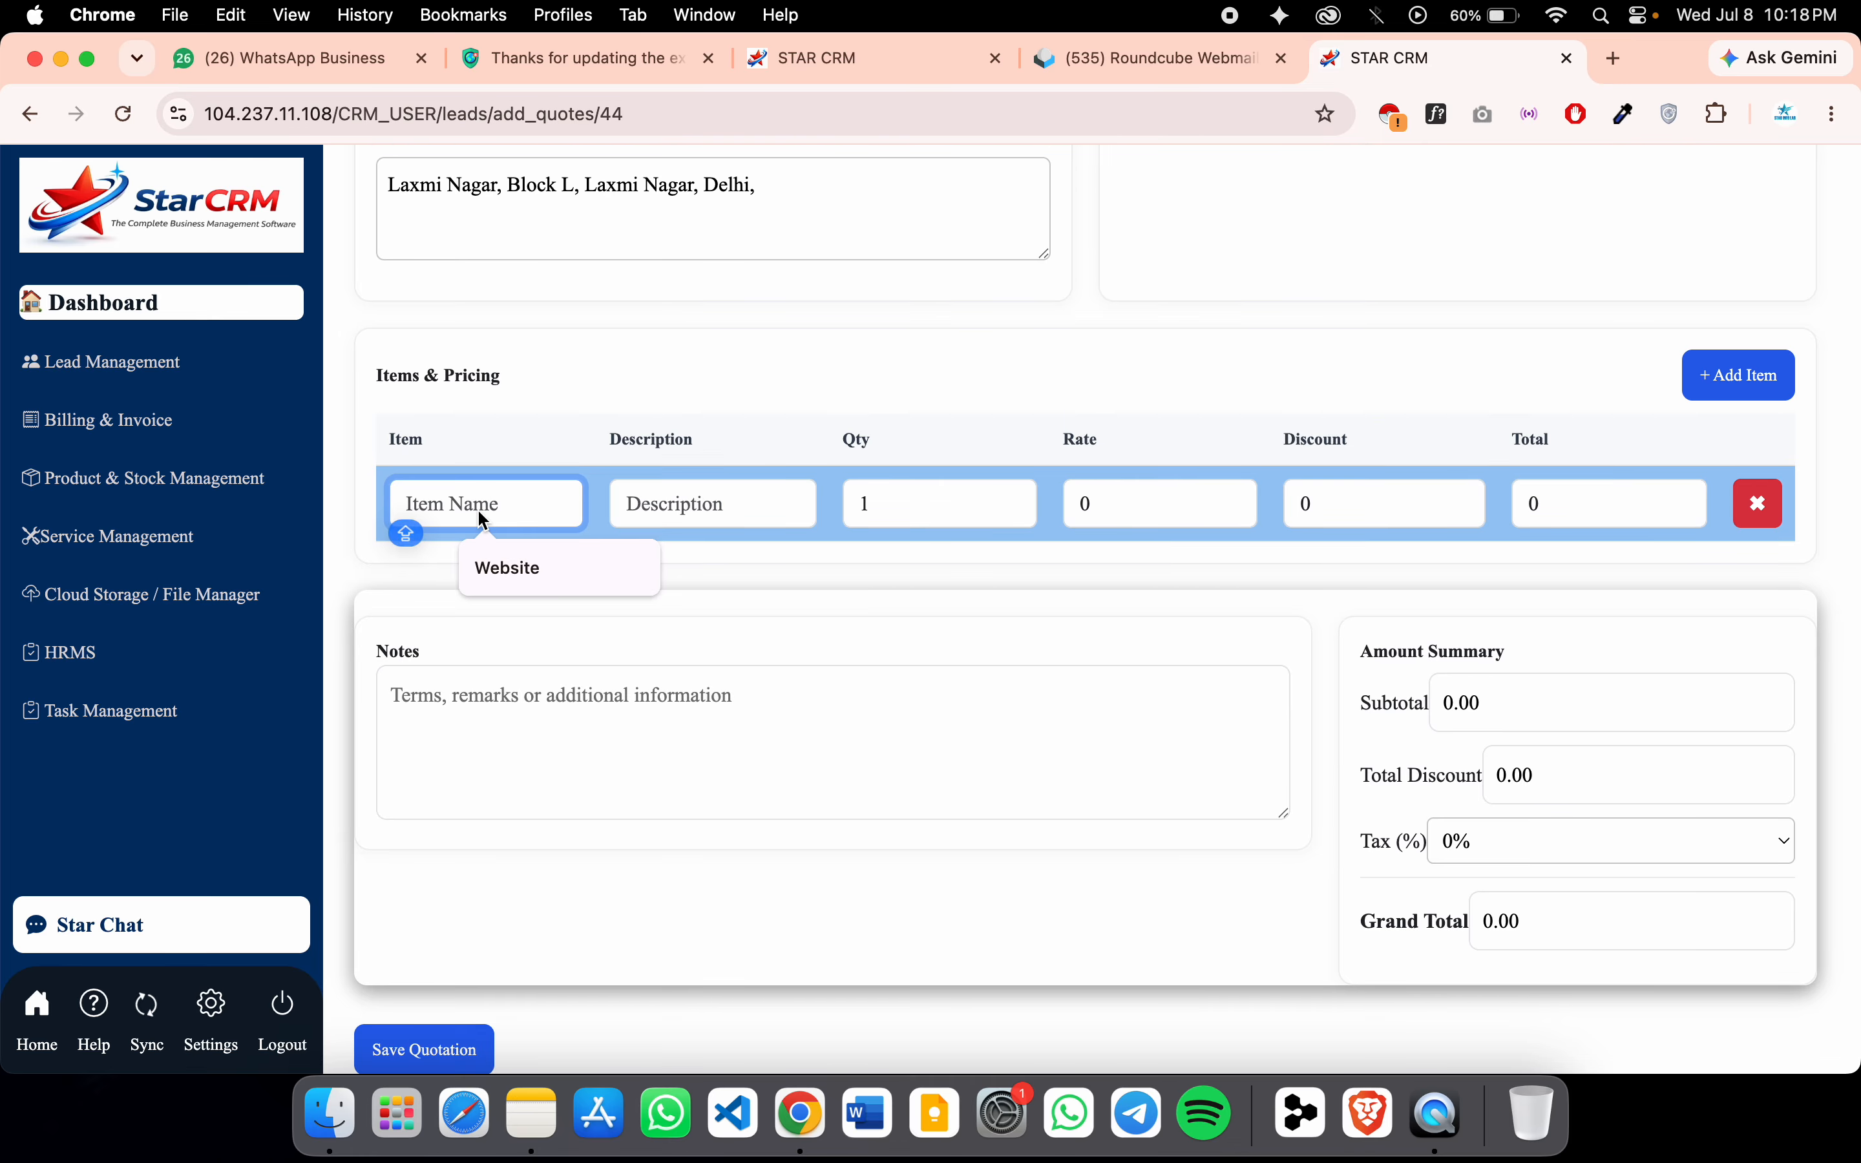
text(2)
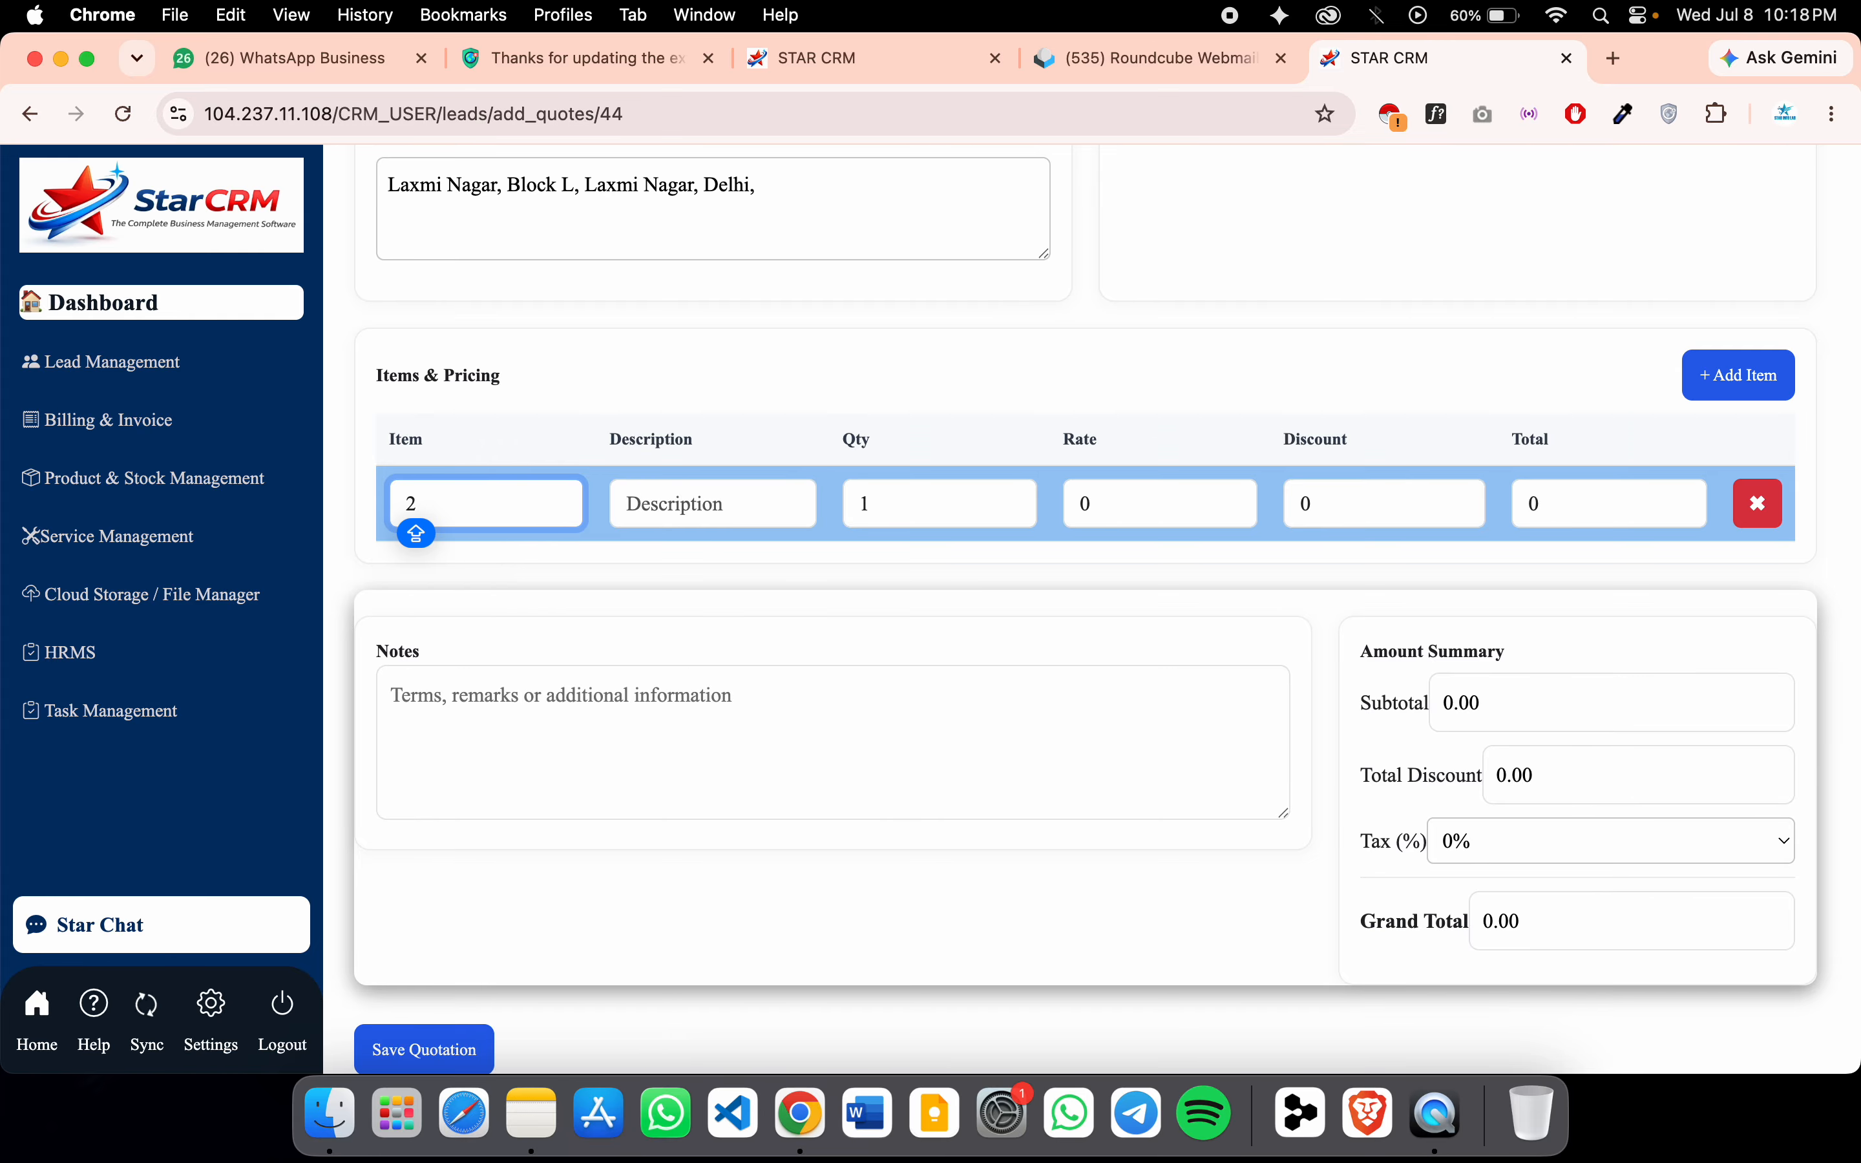
key(BackSpace)
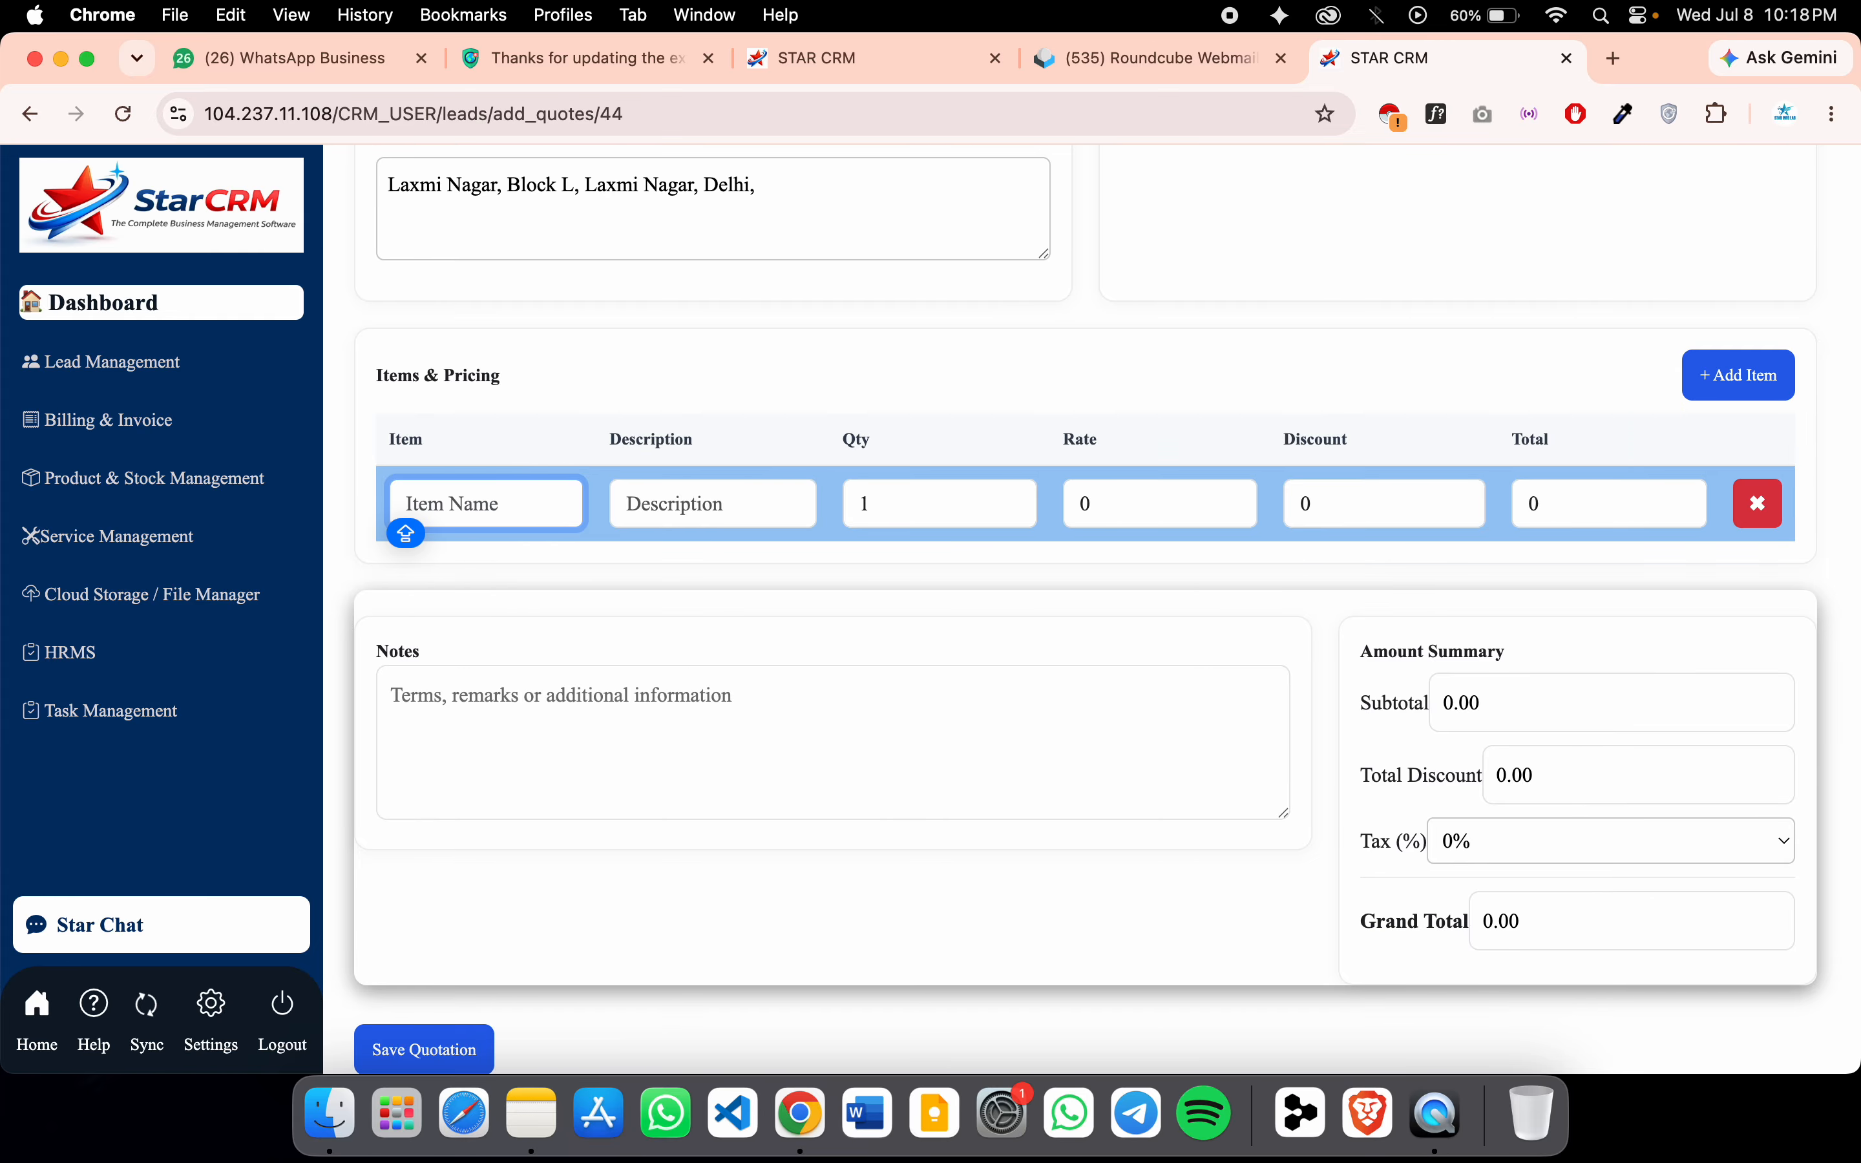
text(3 Indoo)
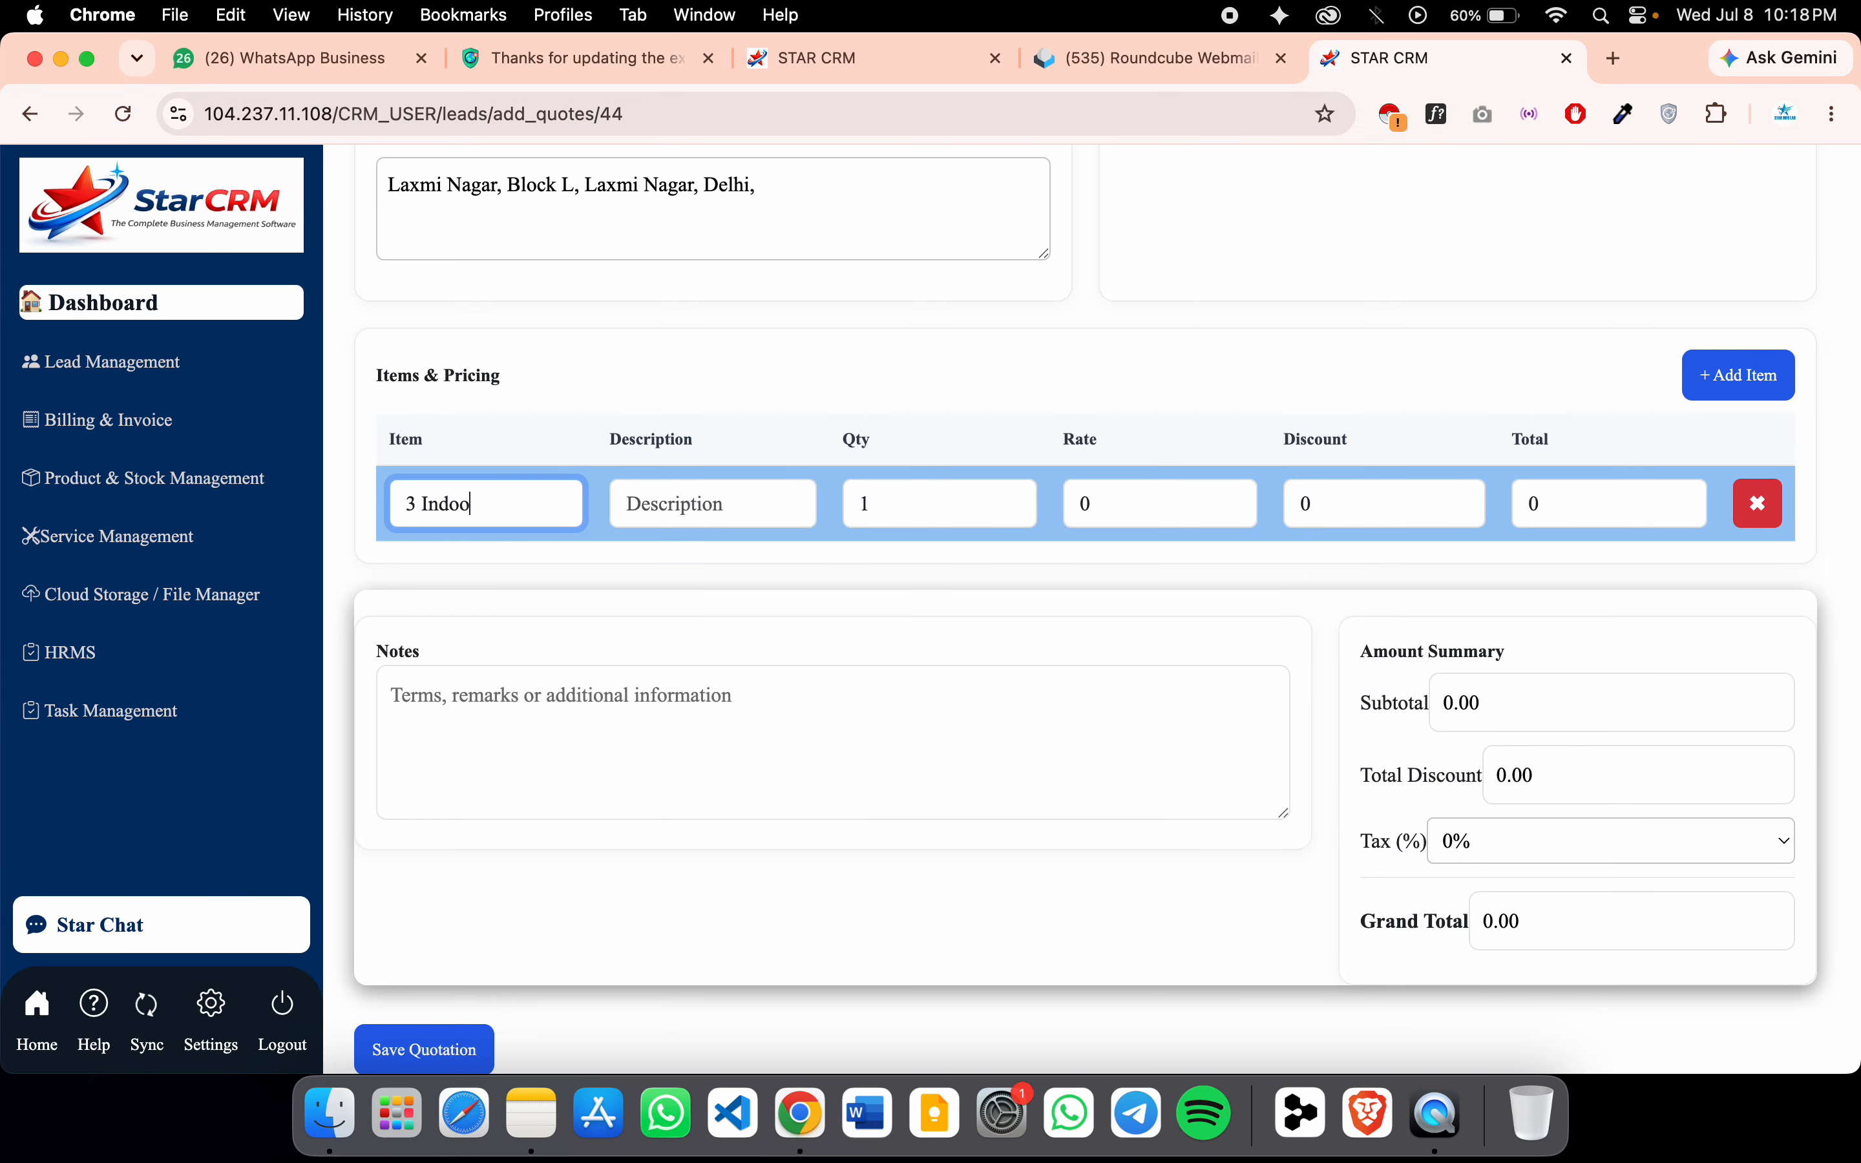
text(r CCTV)
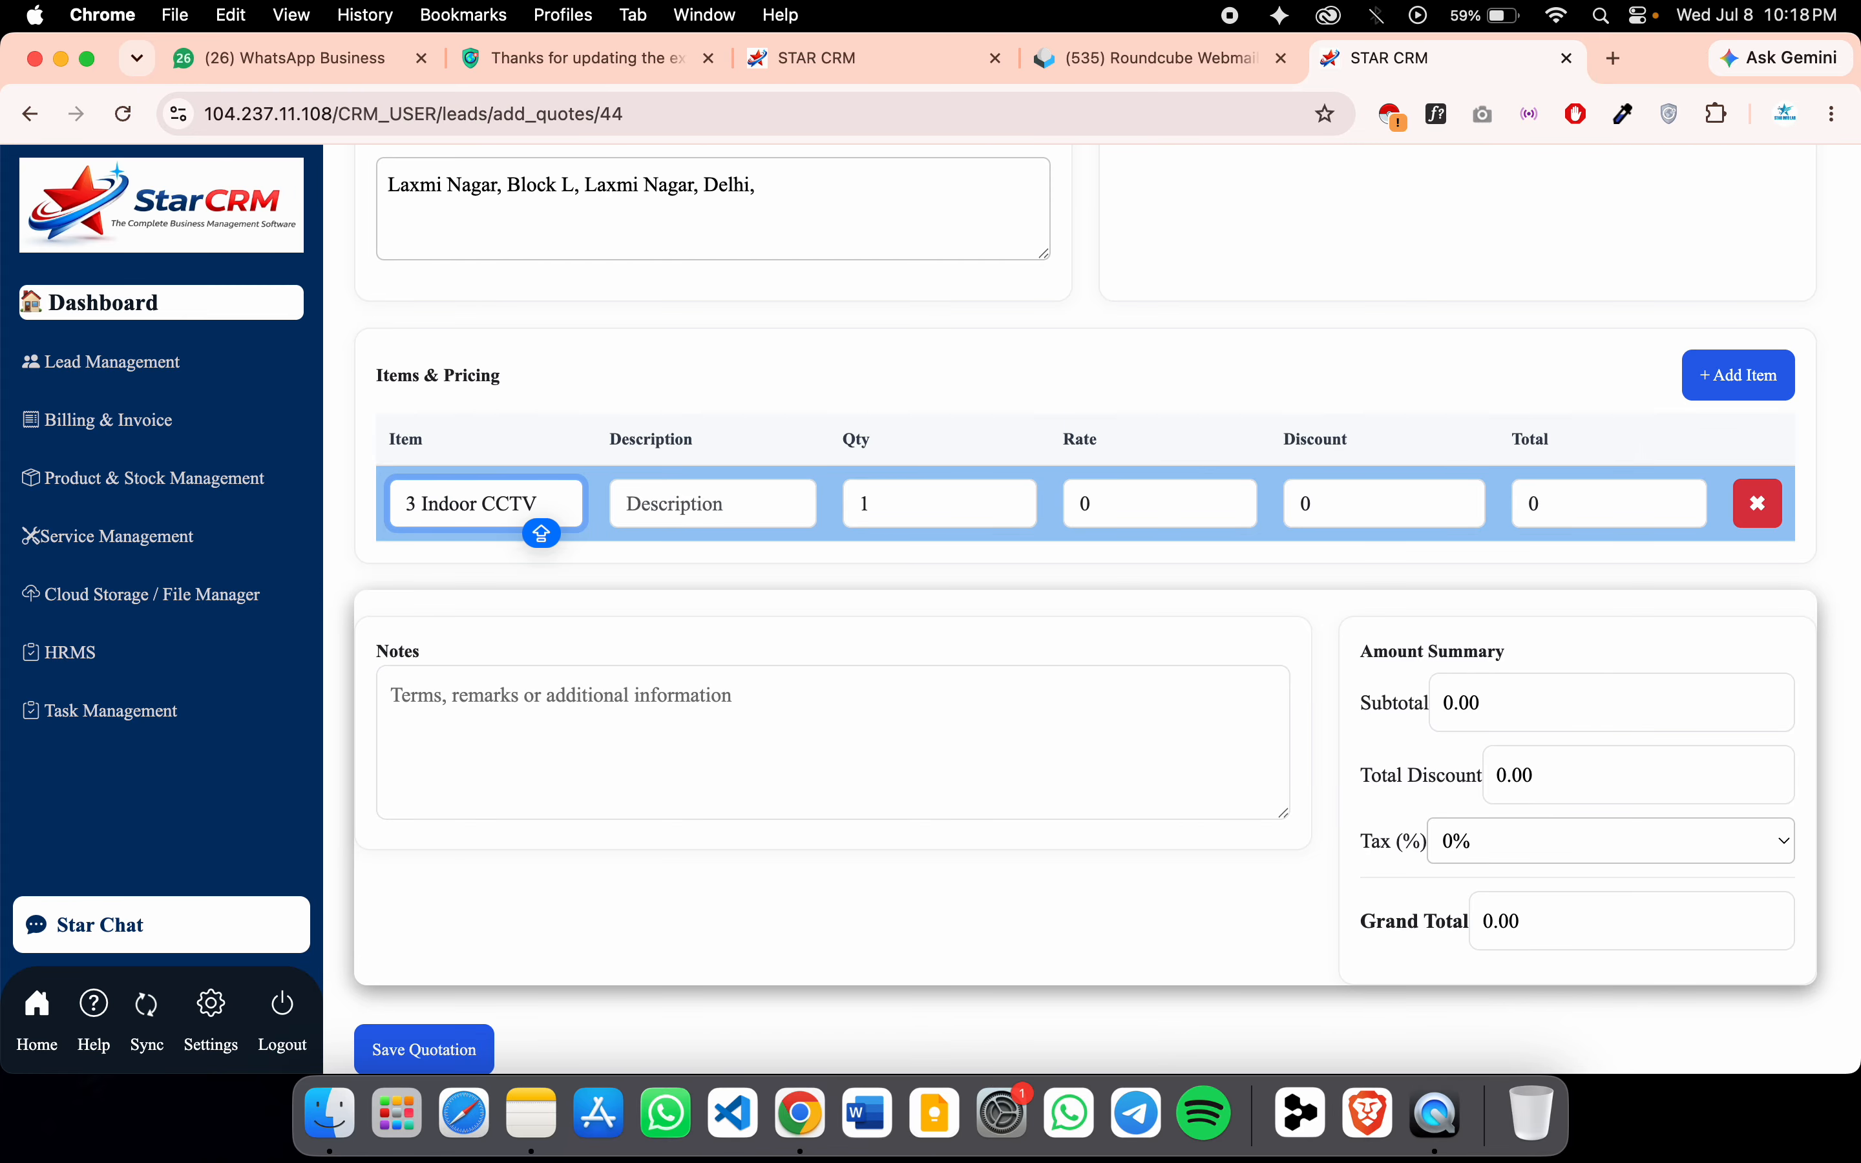
text( C)
click(652, 496)
text(CP Plus)
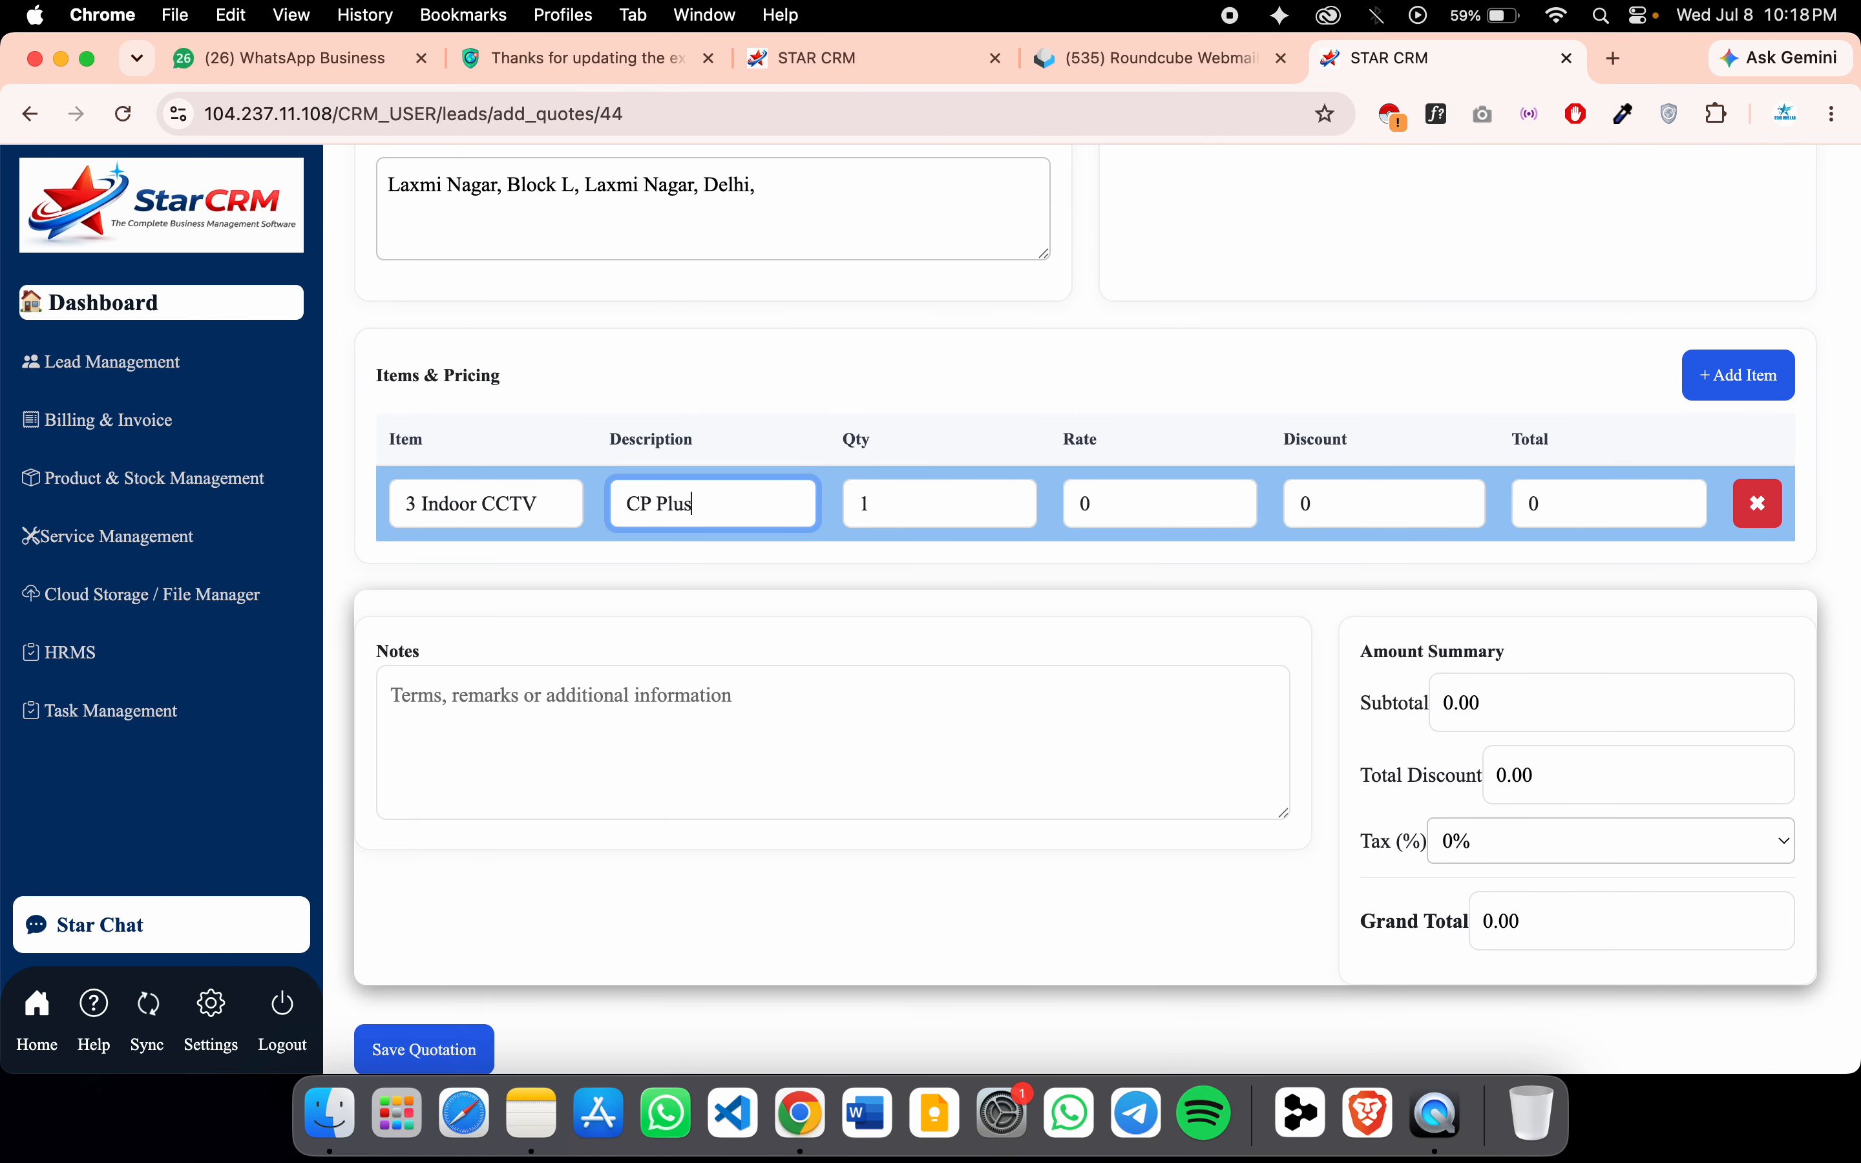
key(Tab)
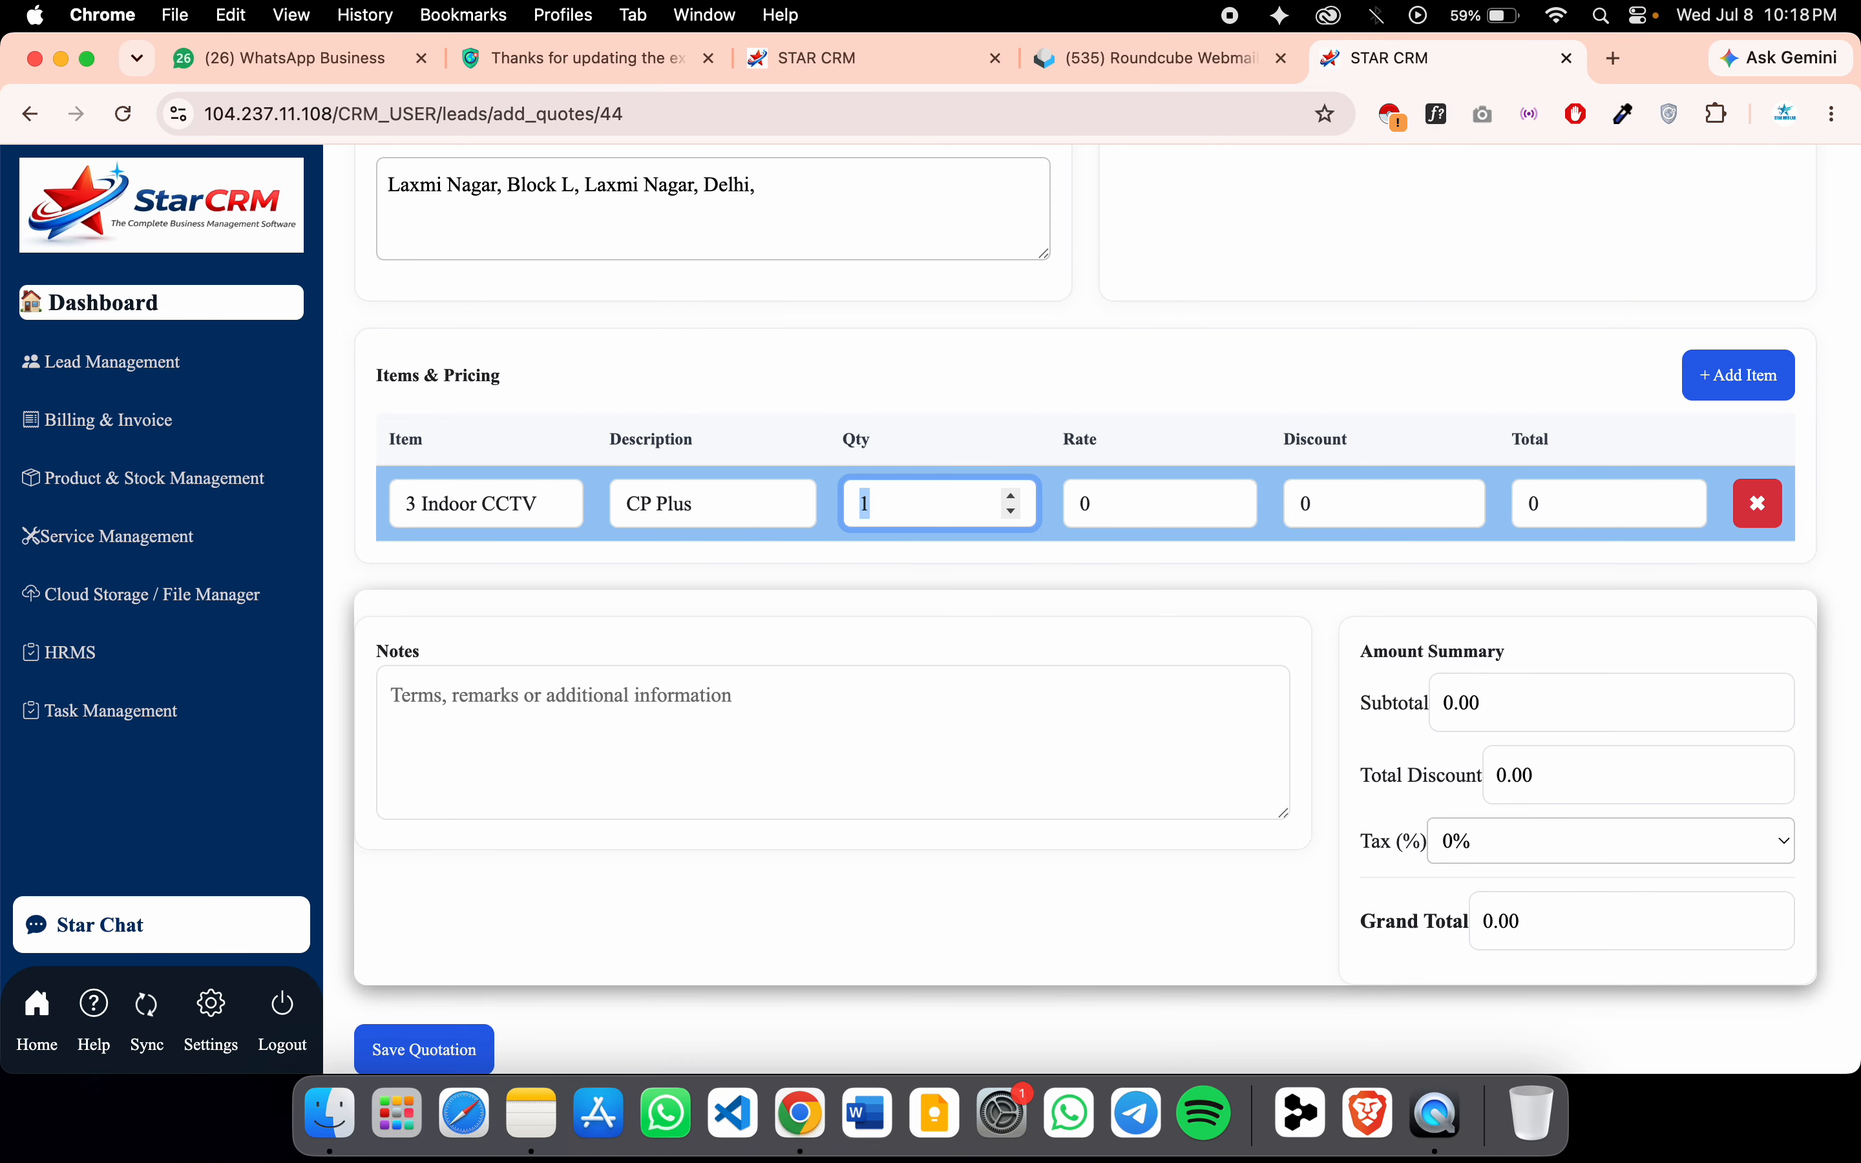
key(BackSpace)
click(1112, 499)
key(BackSpace)
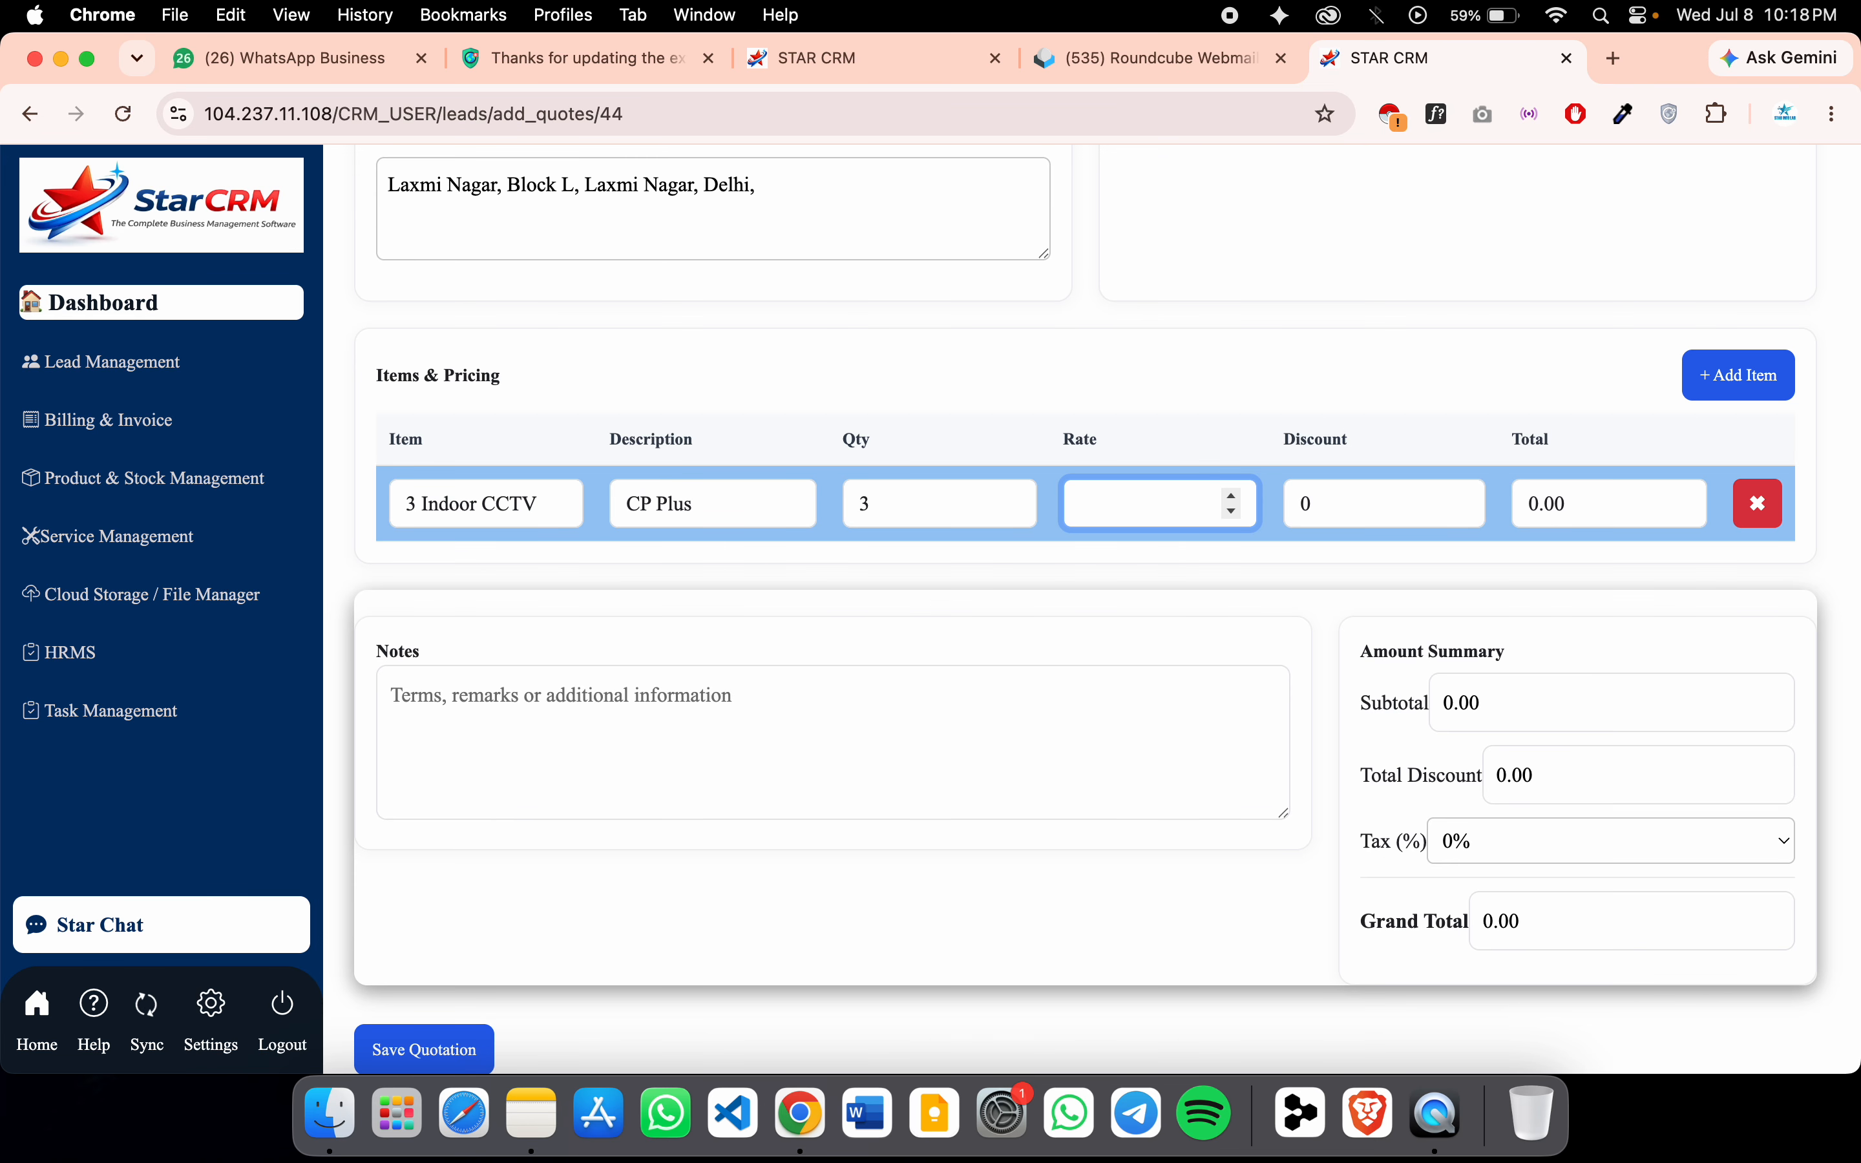
text(1200)
click(1323, 507)
key(BackSpace)
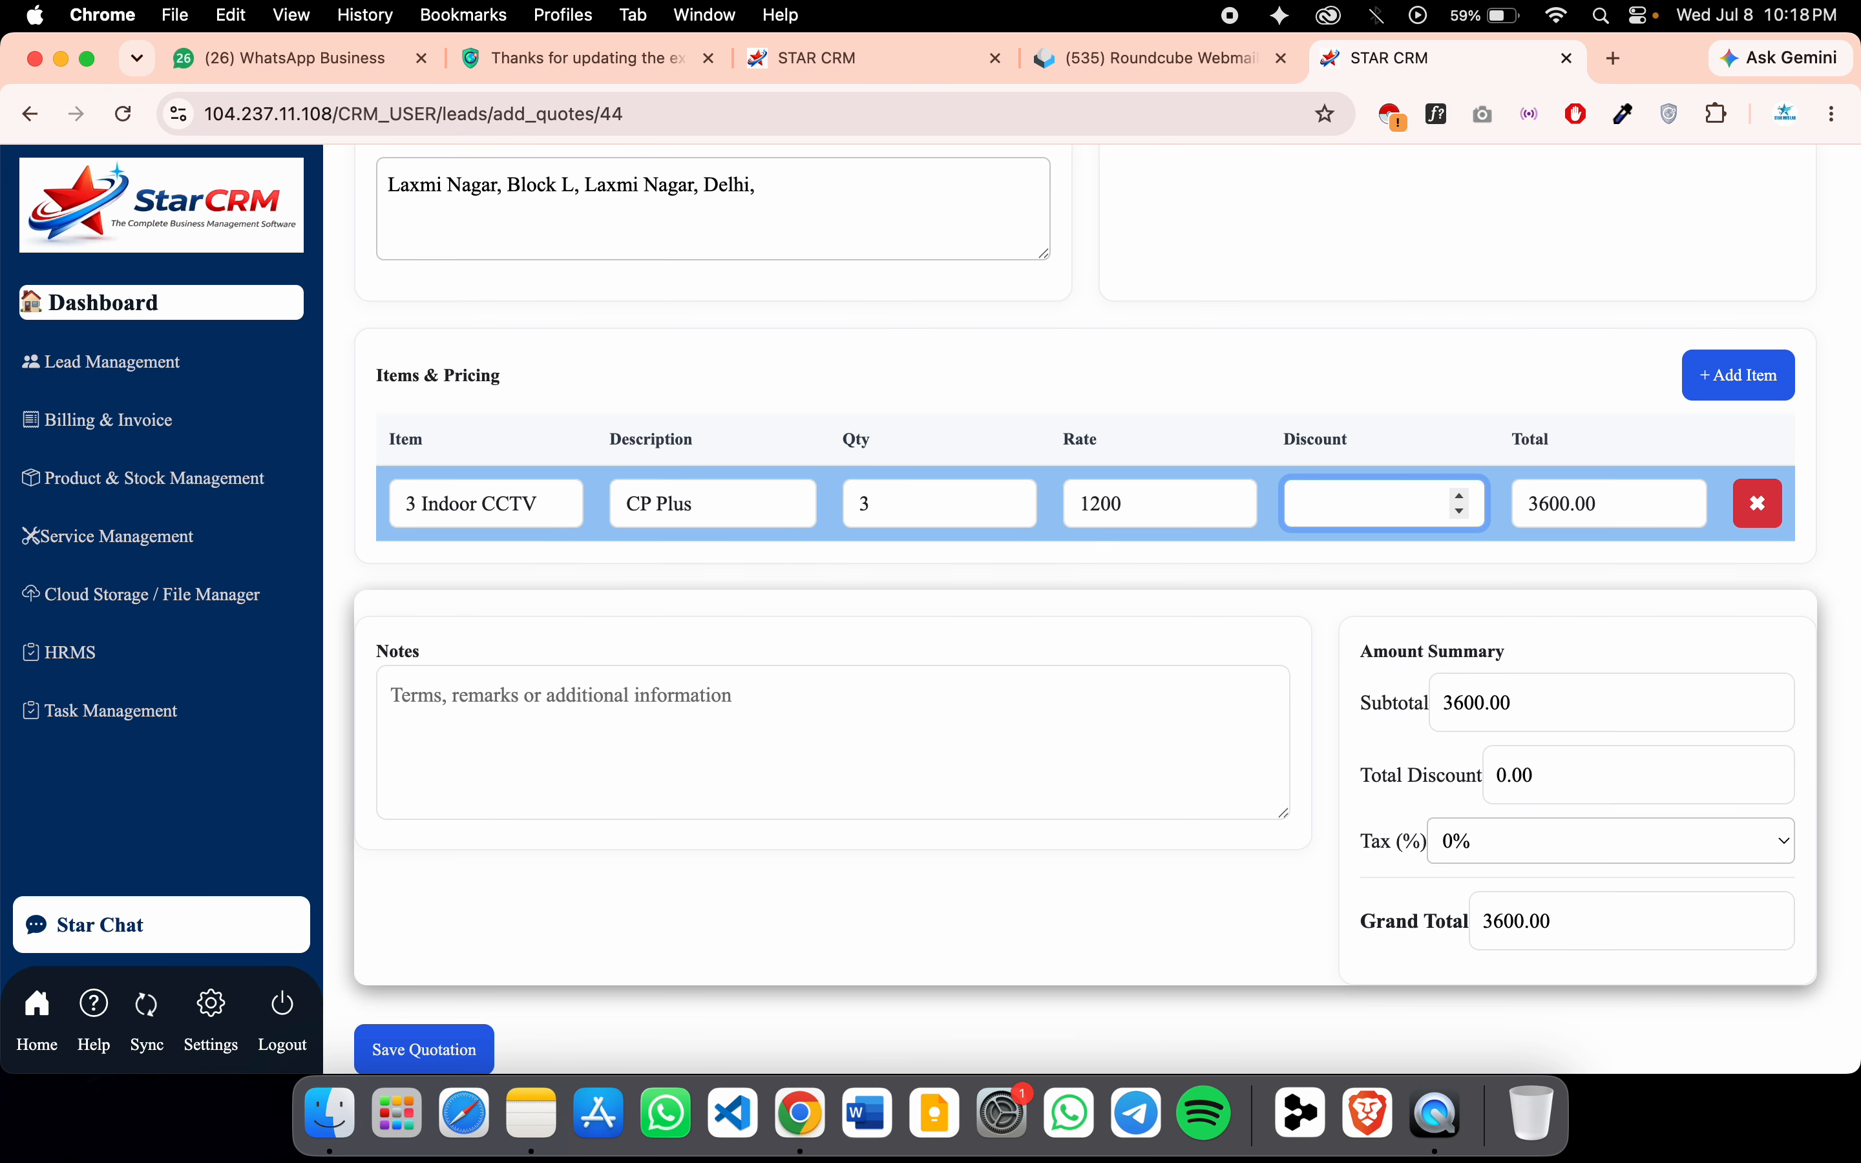
text(50)
Add a second item: 2 OutDoor CCTV, CP Plus, quantity 2, rate 1800, discount 100
click(1744, 385)
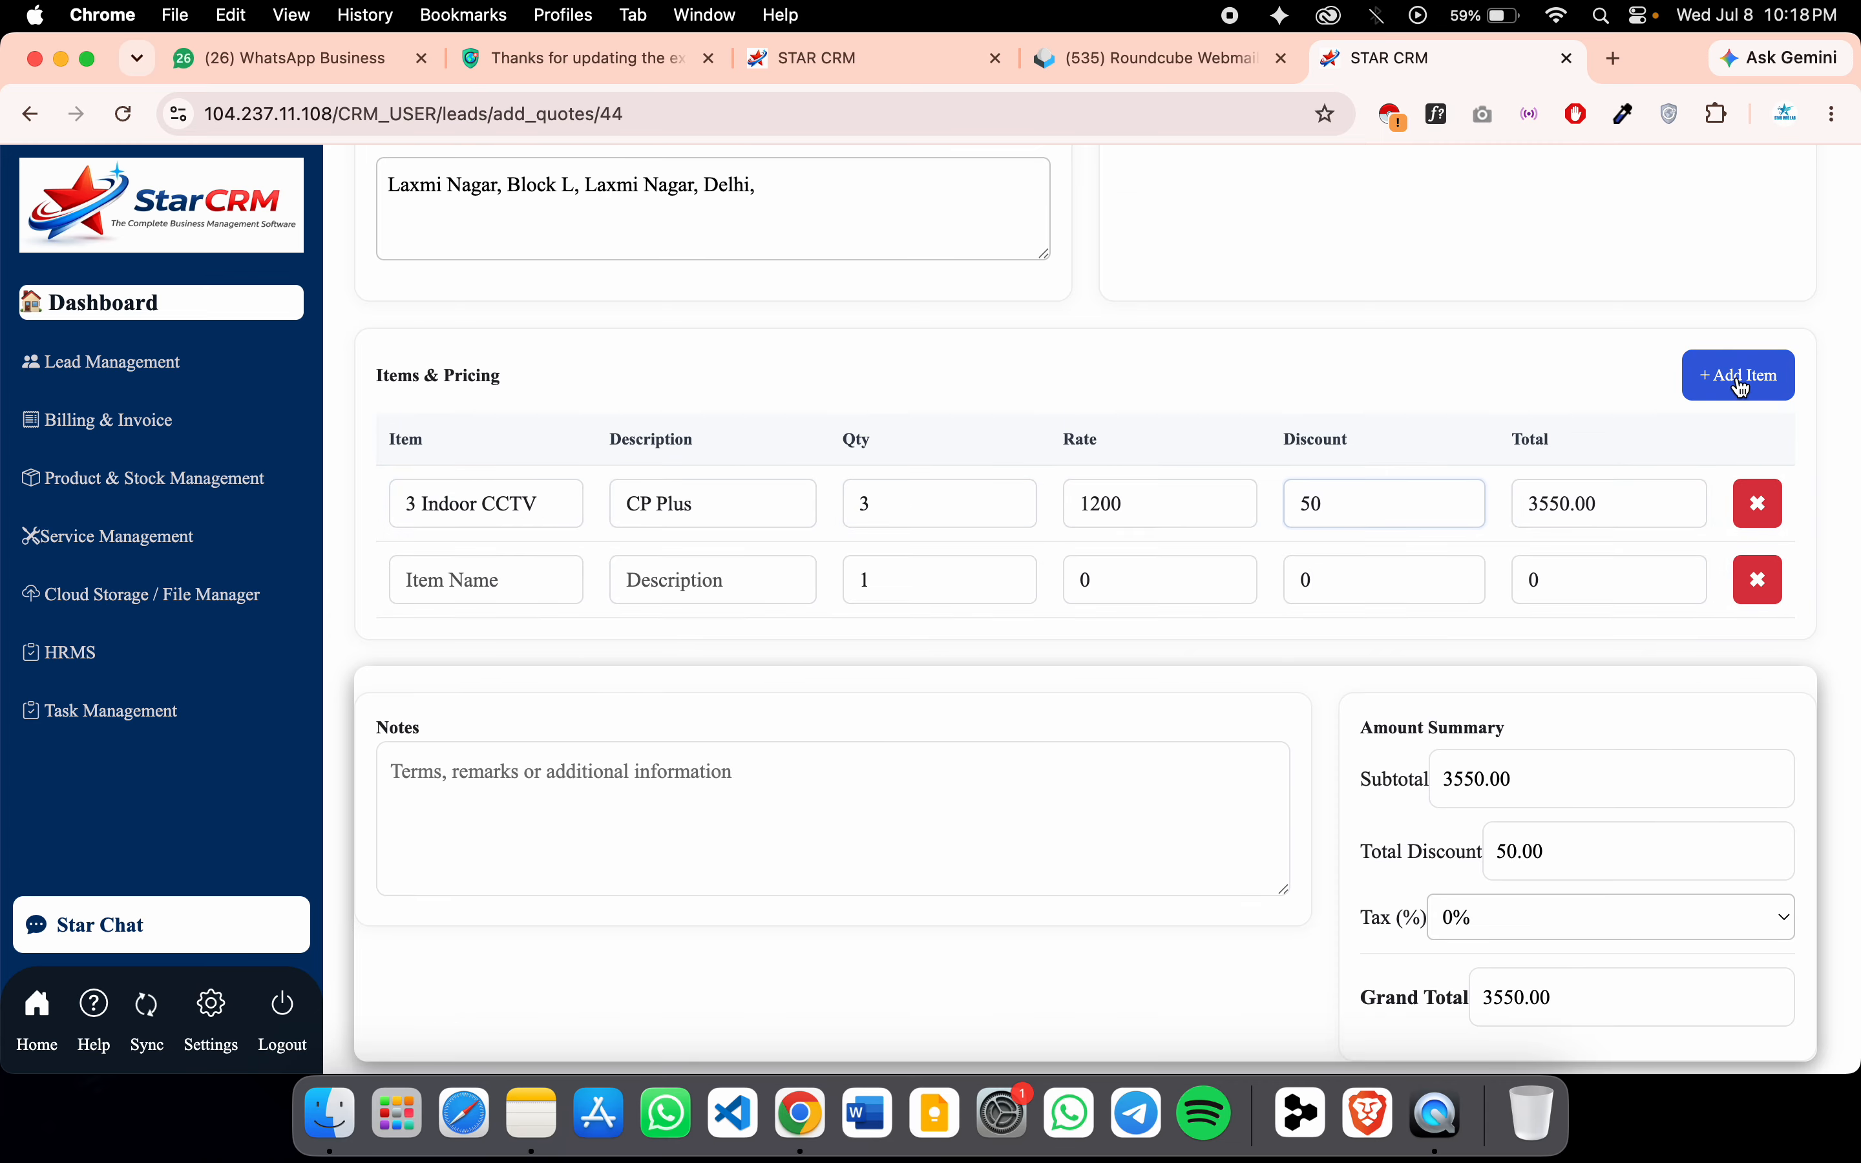
click(551, 572)
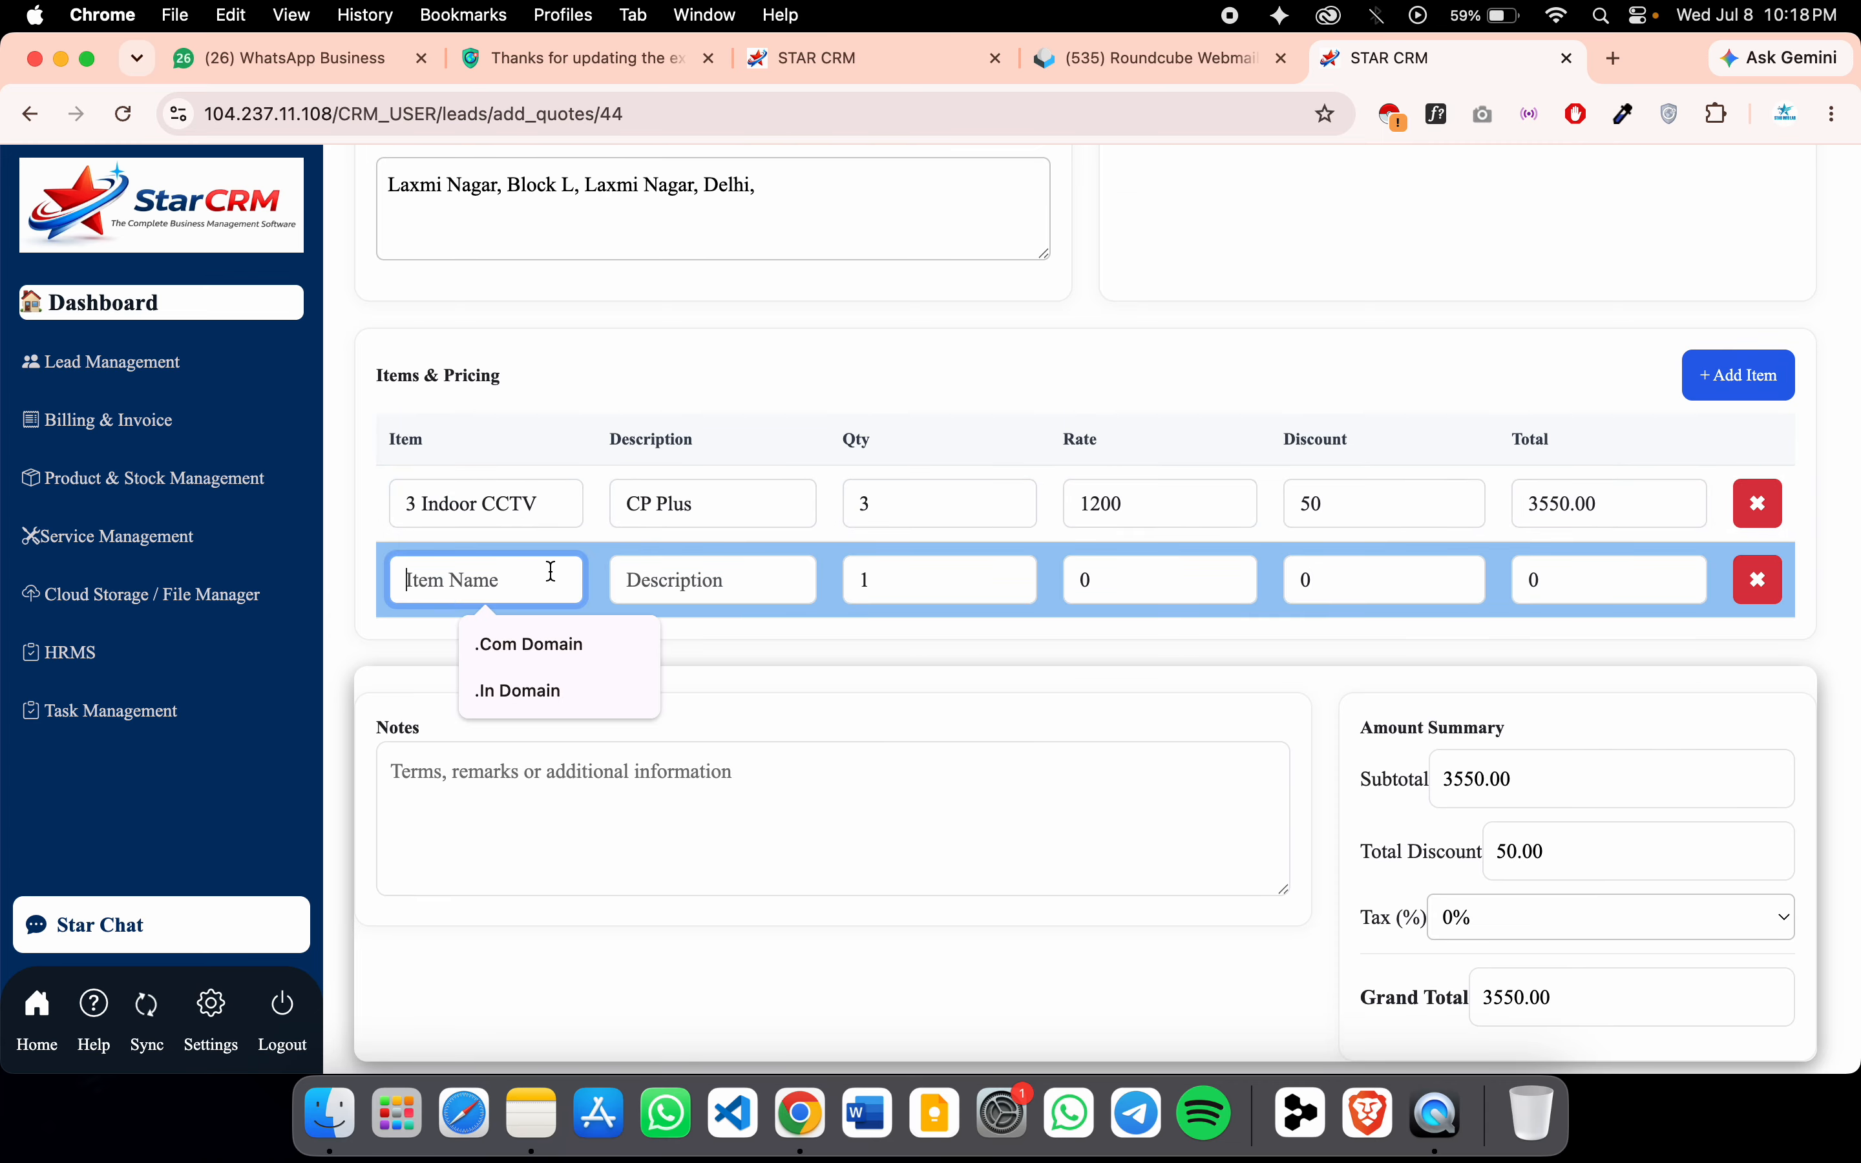
text(2 Out)
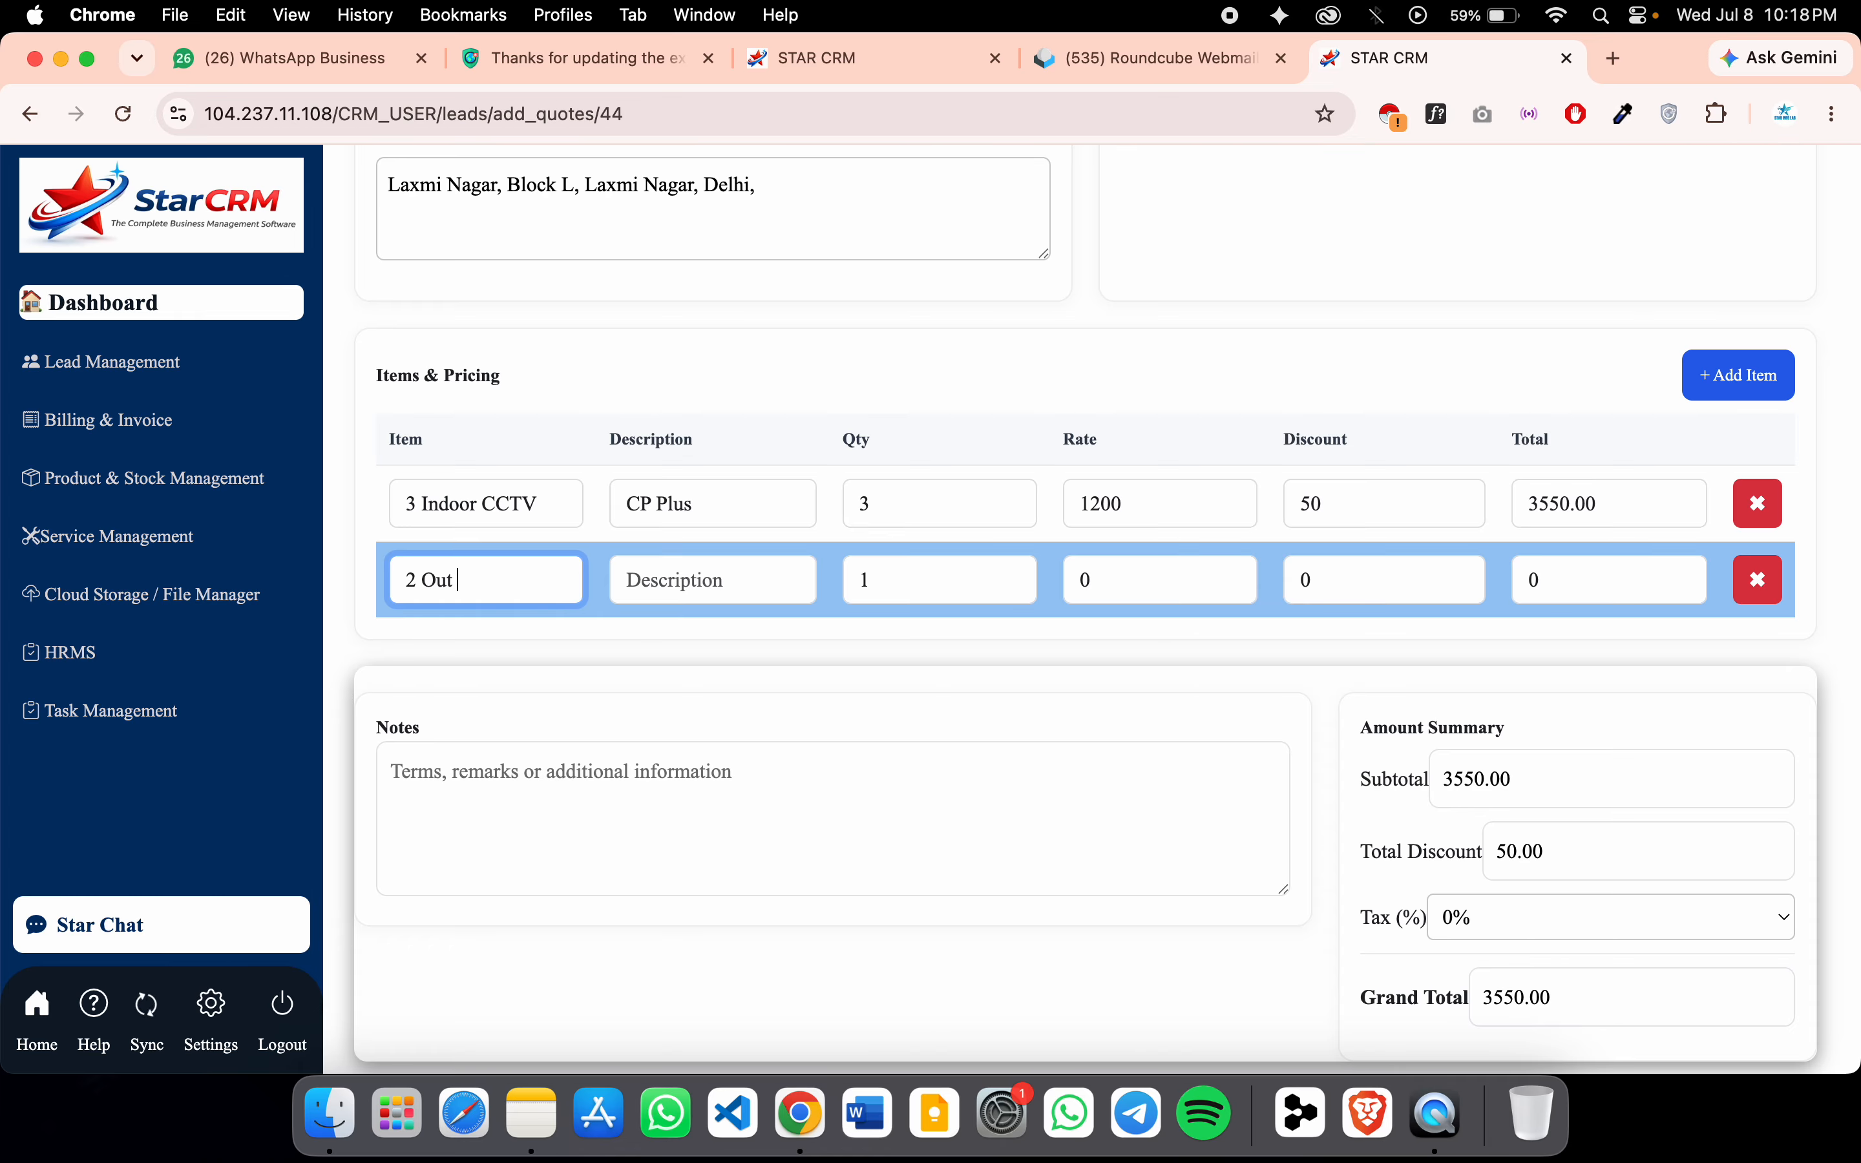
text(Door CCTV)
key(Tab)
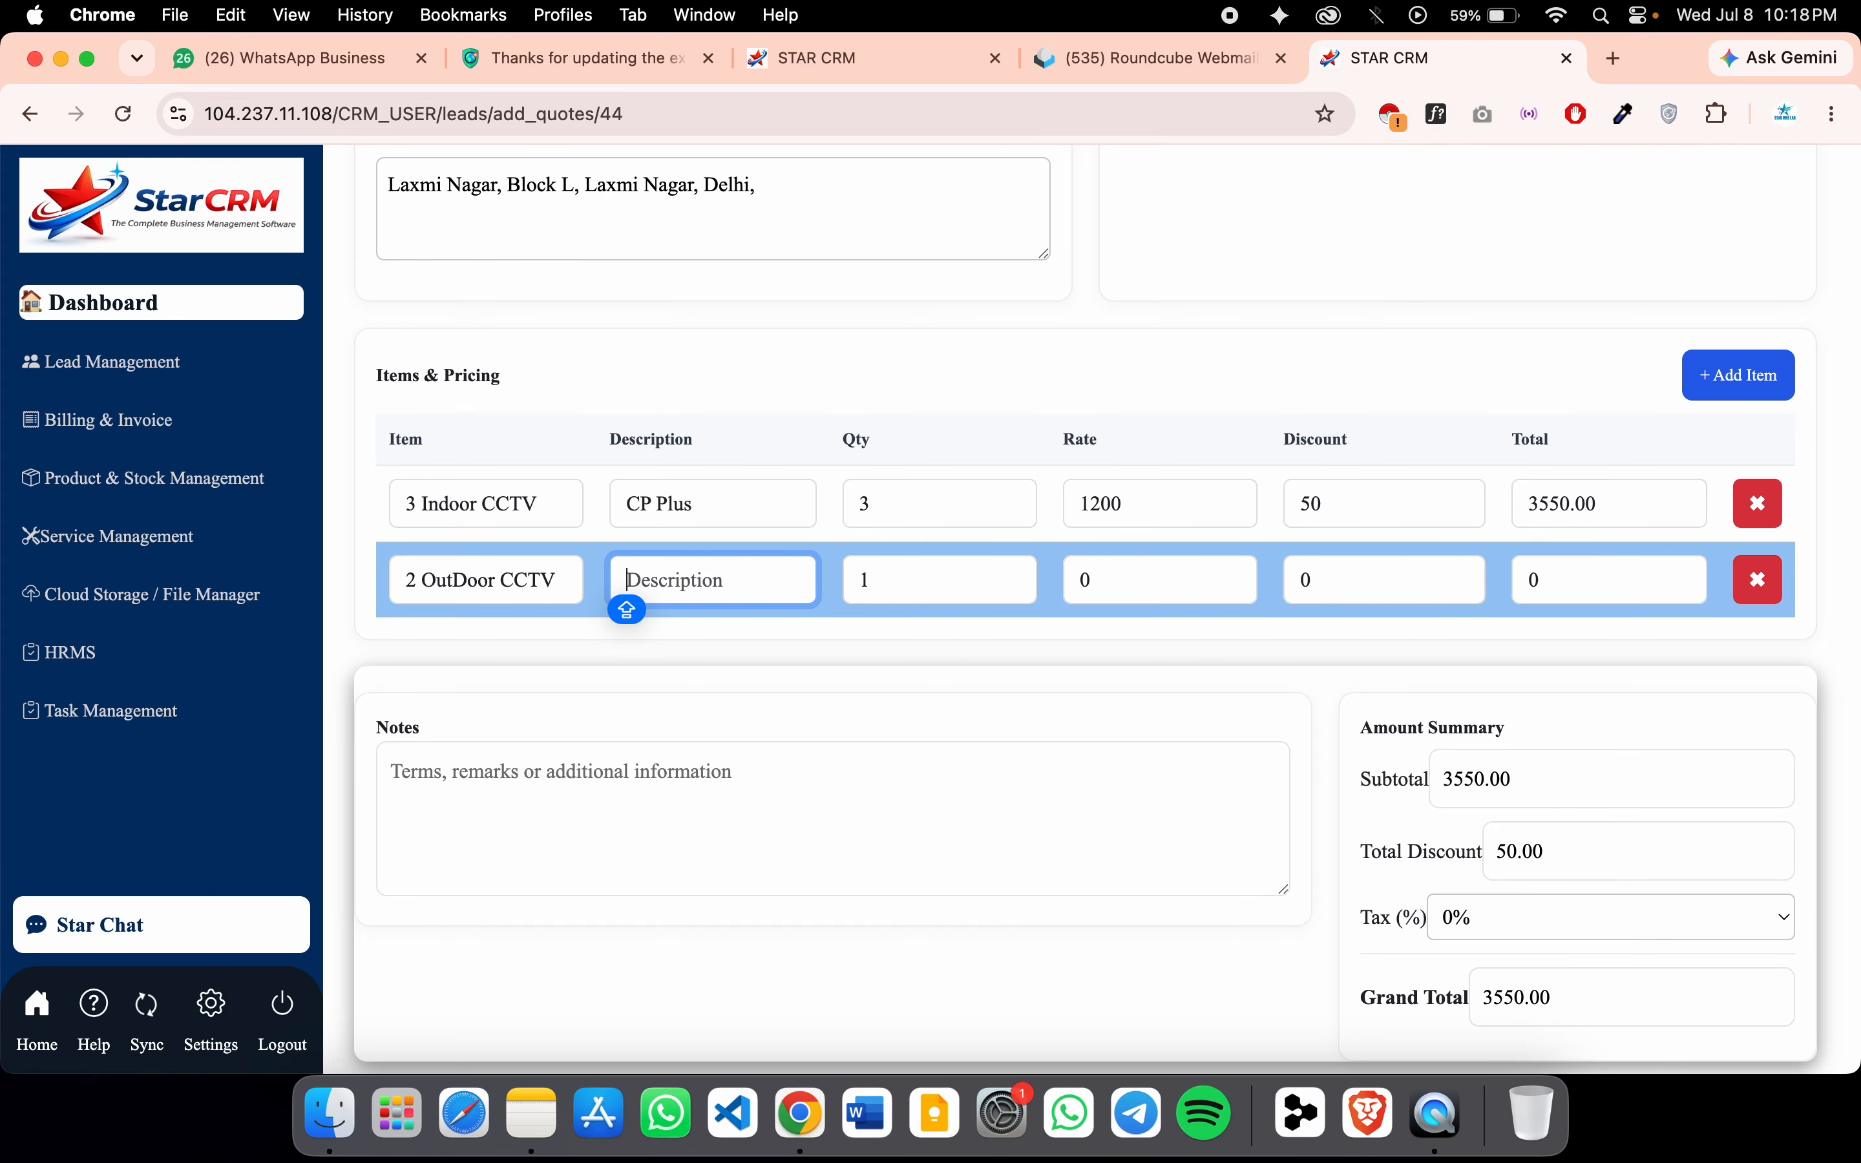
text(CP)
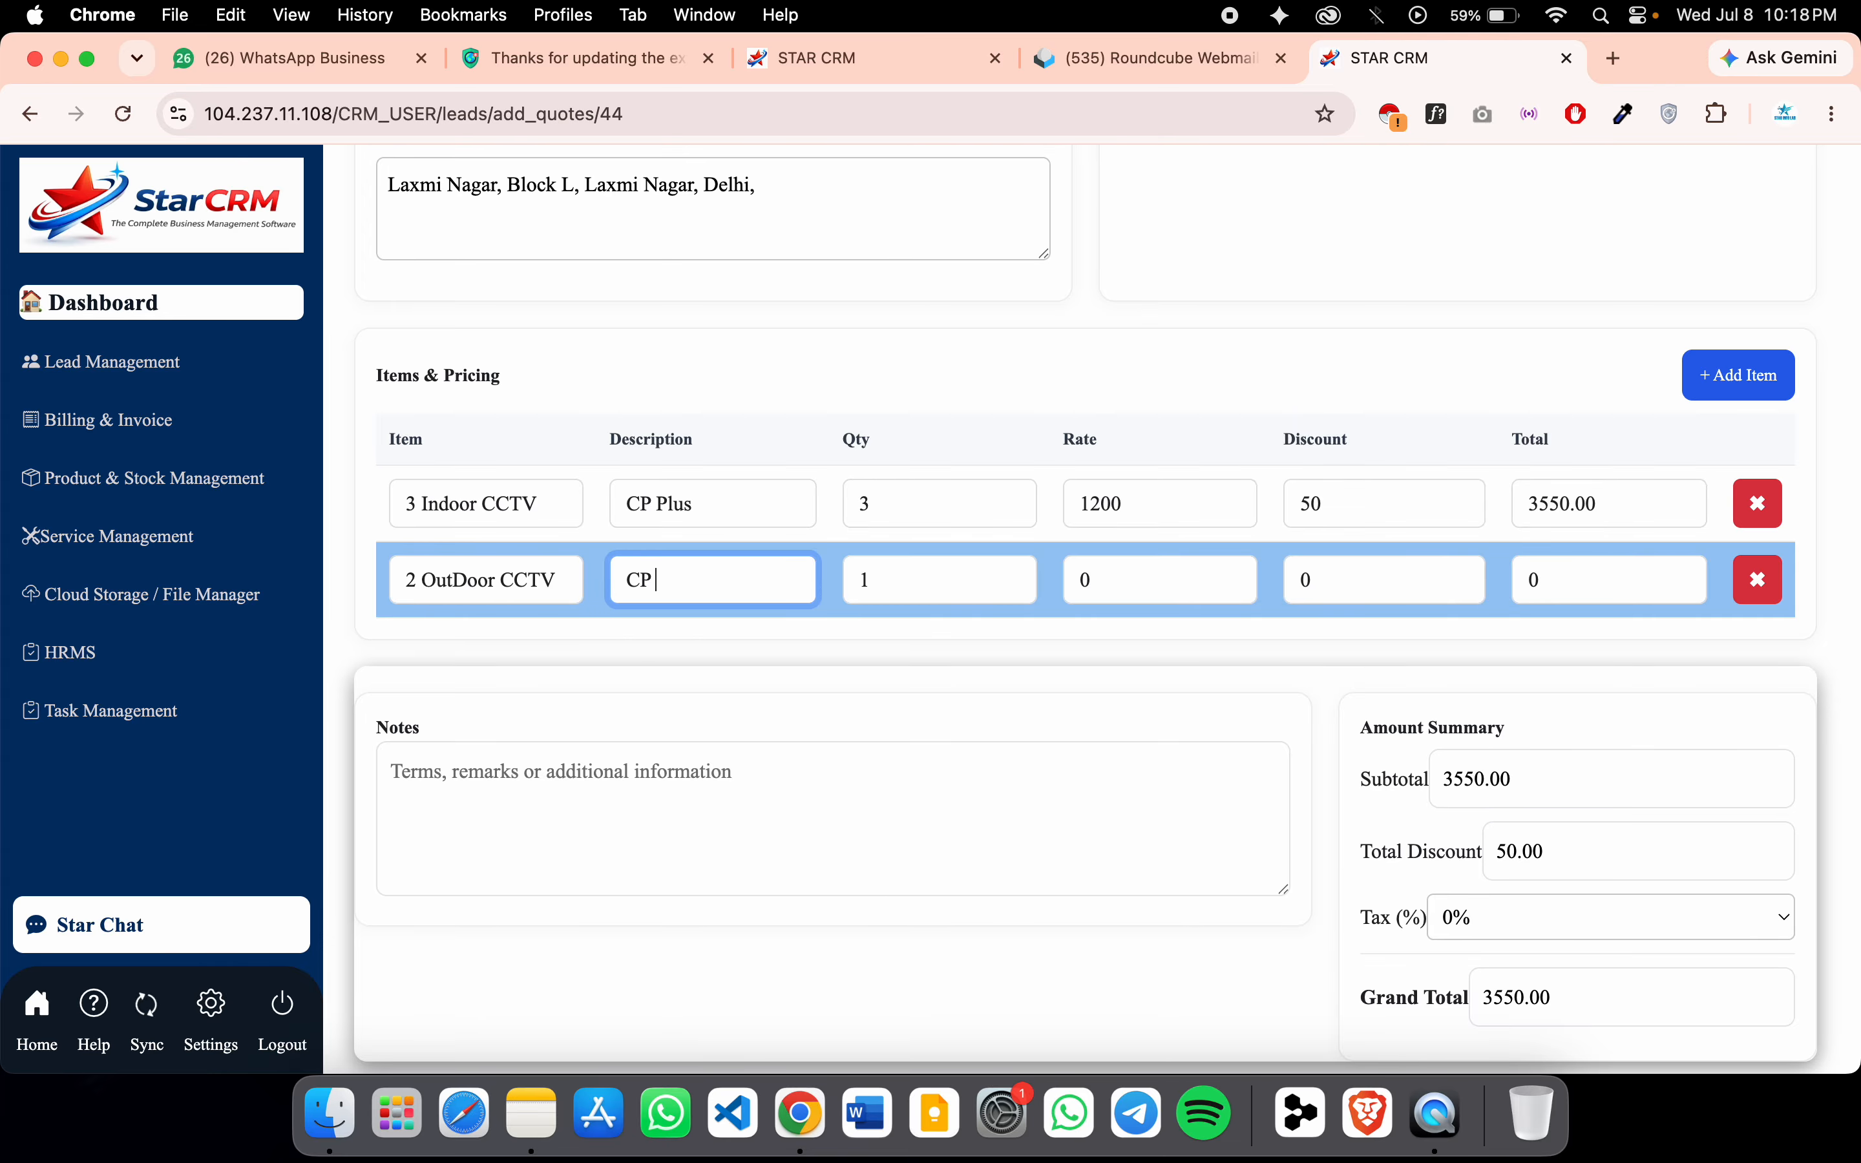
text( Plus)
click(862, 578)
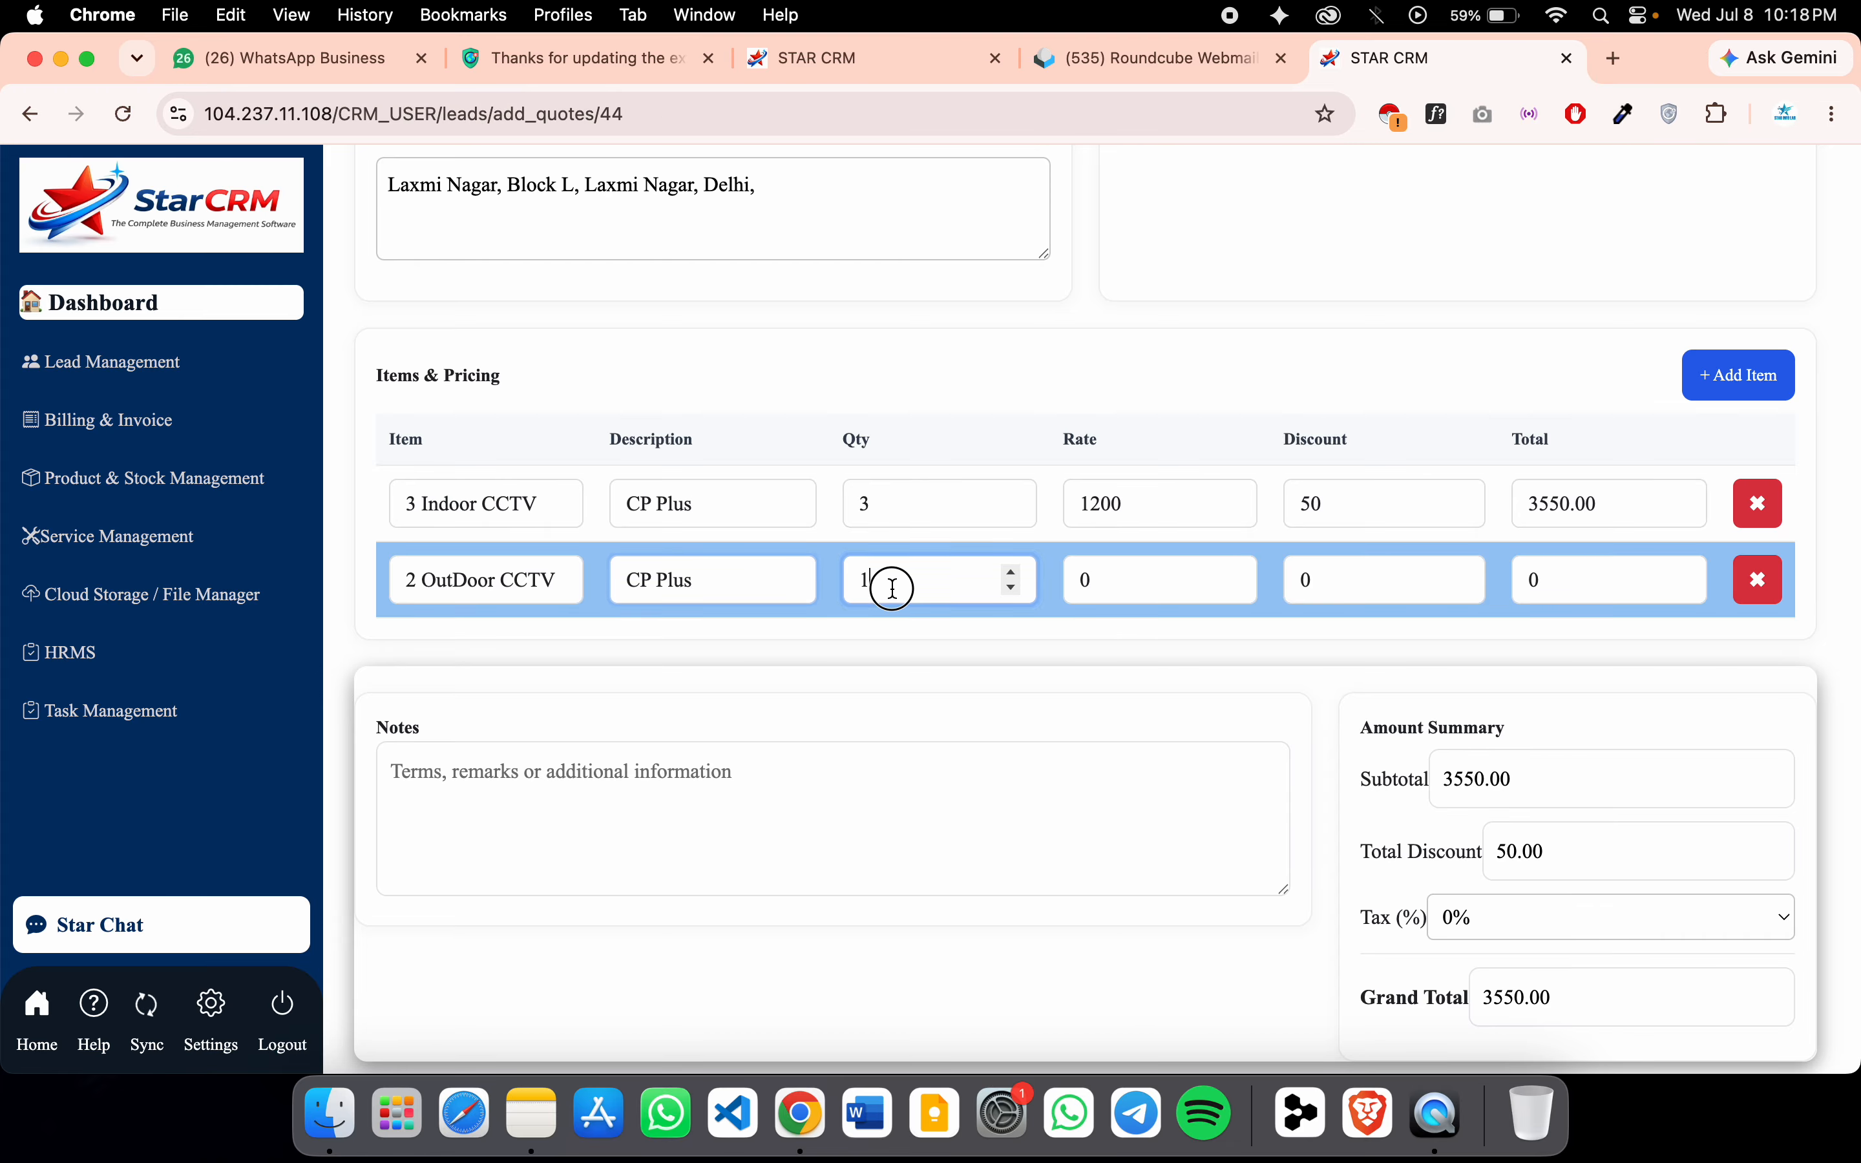
key(BackSpace)
text(2)
click(1178, 587)
key(BackSpace)
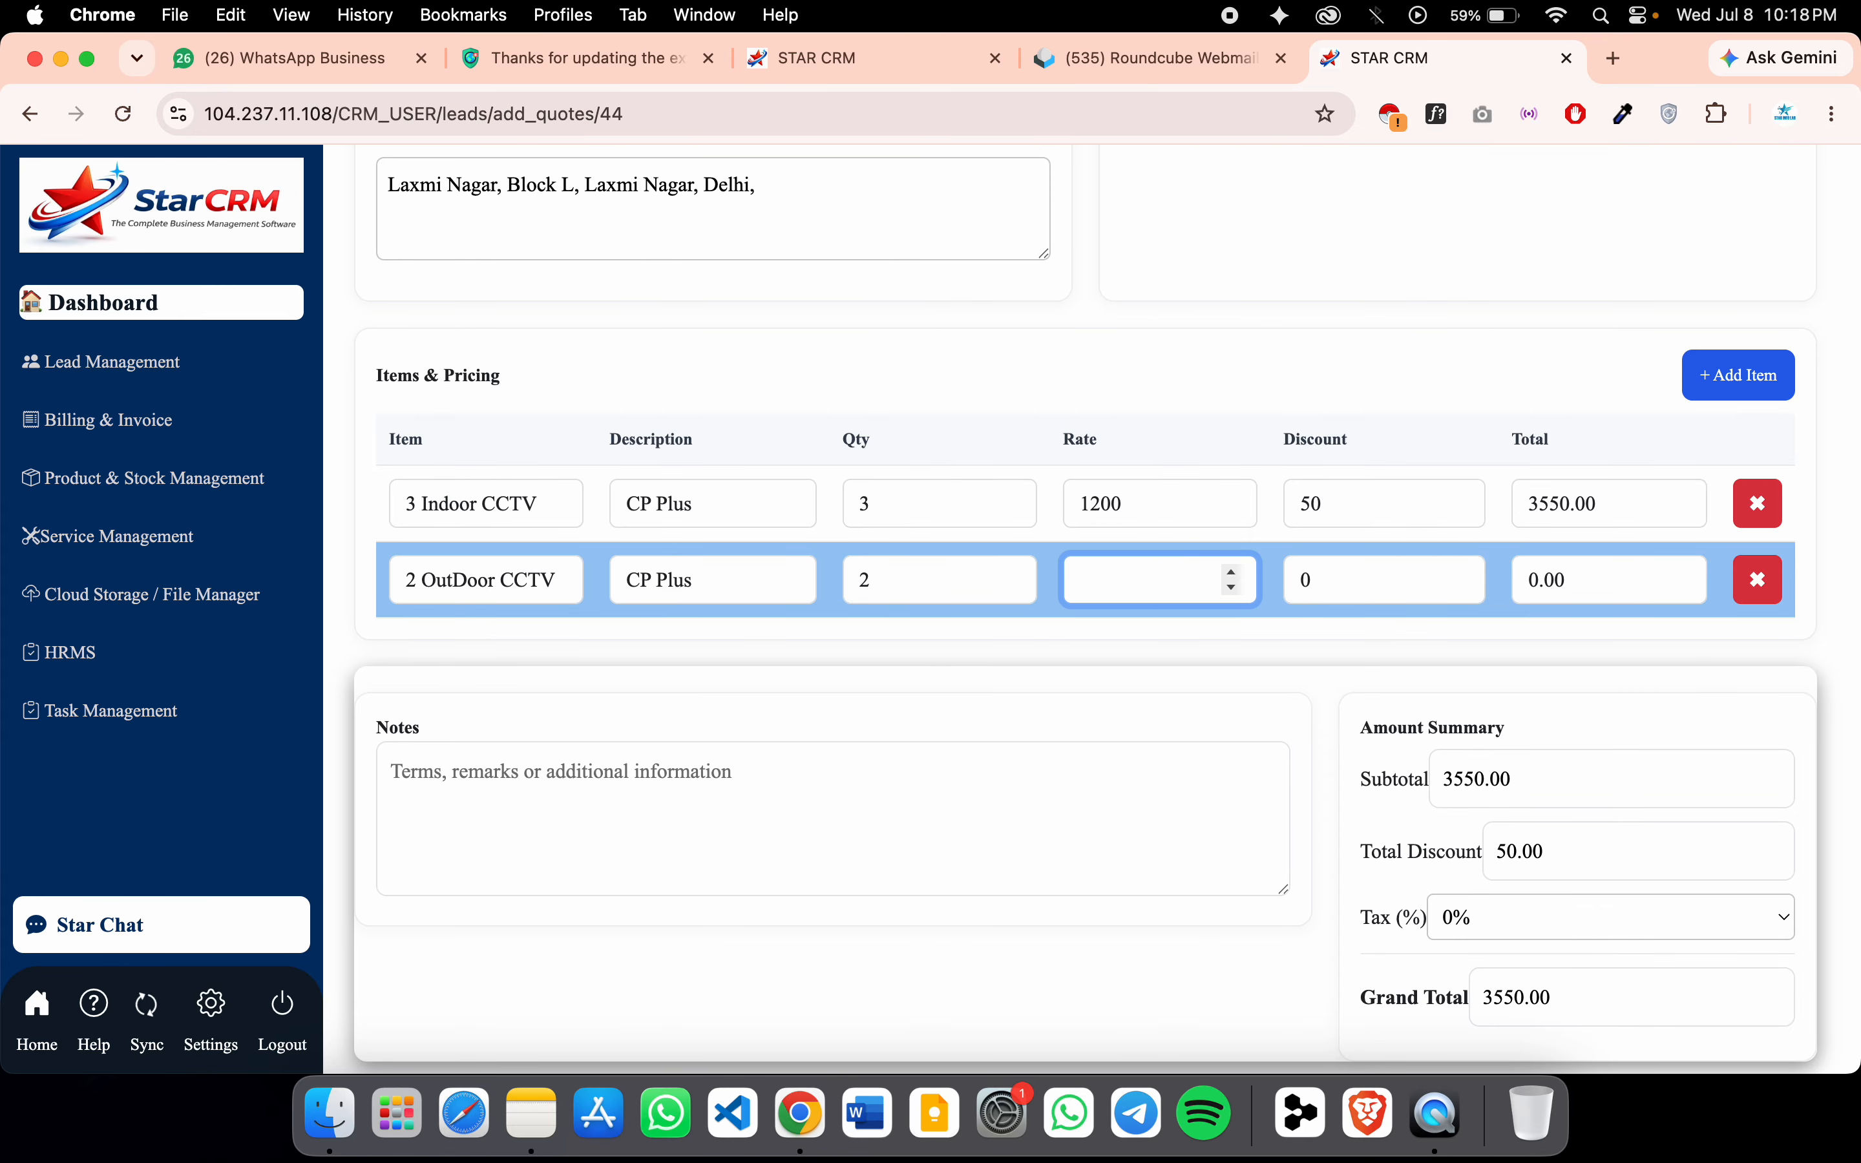
text(1800)
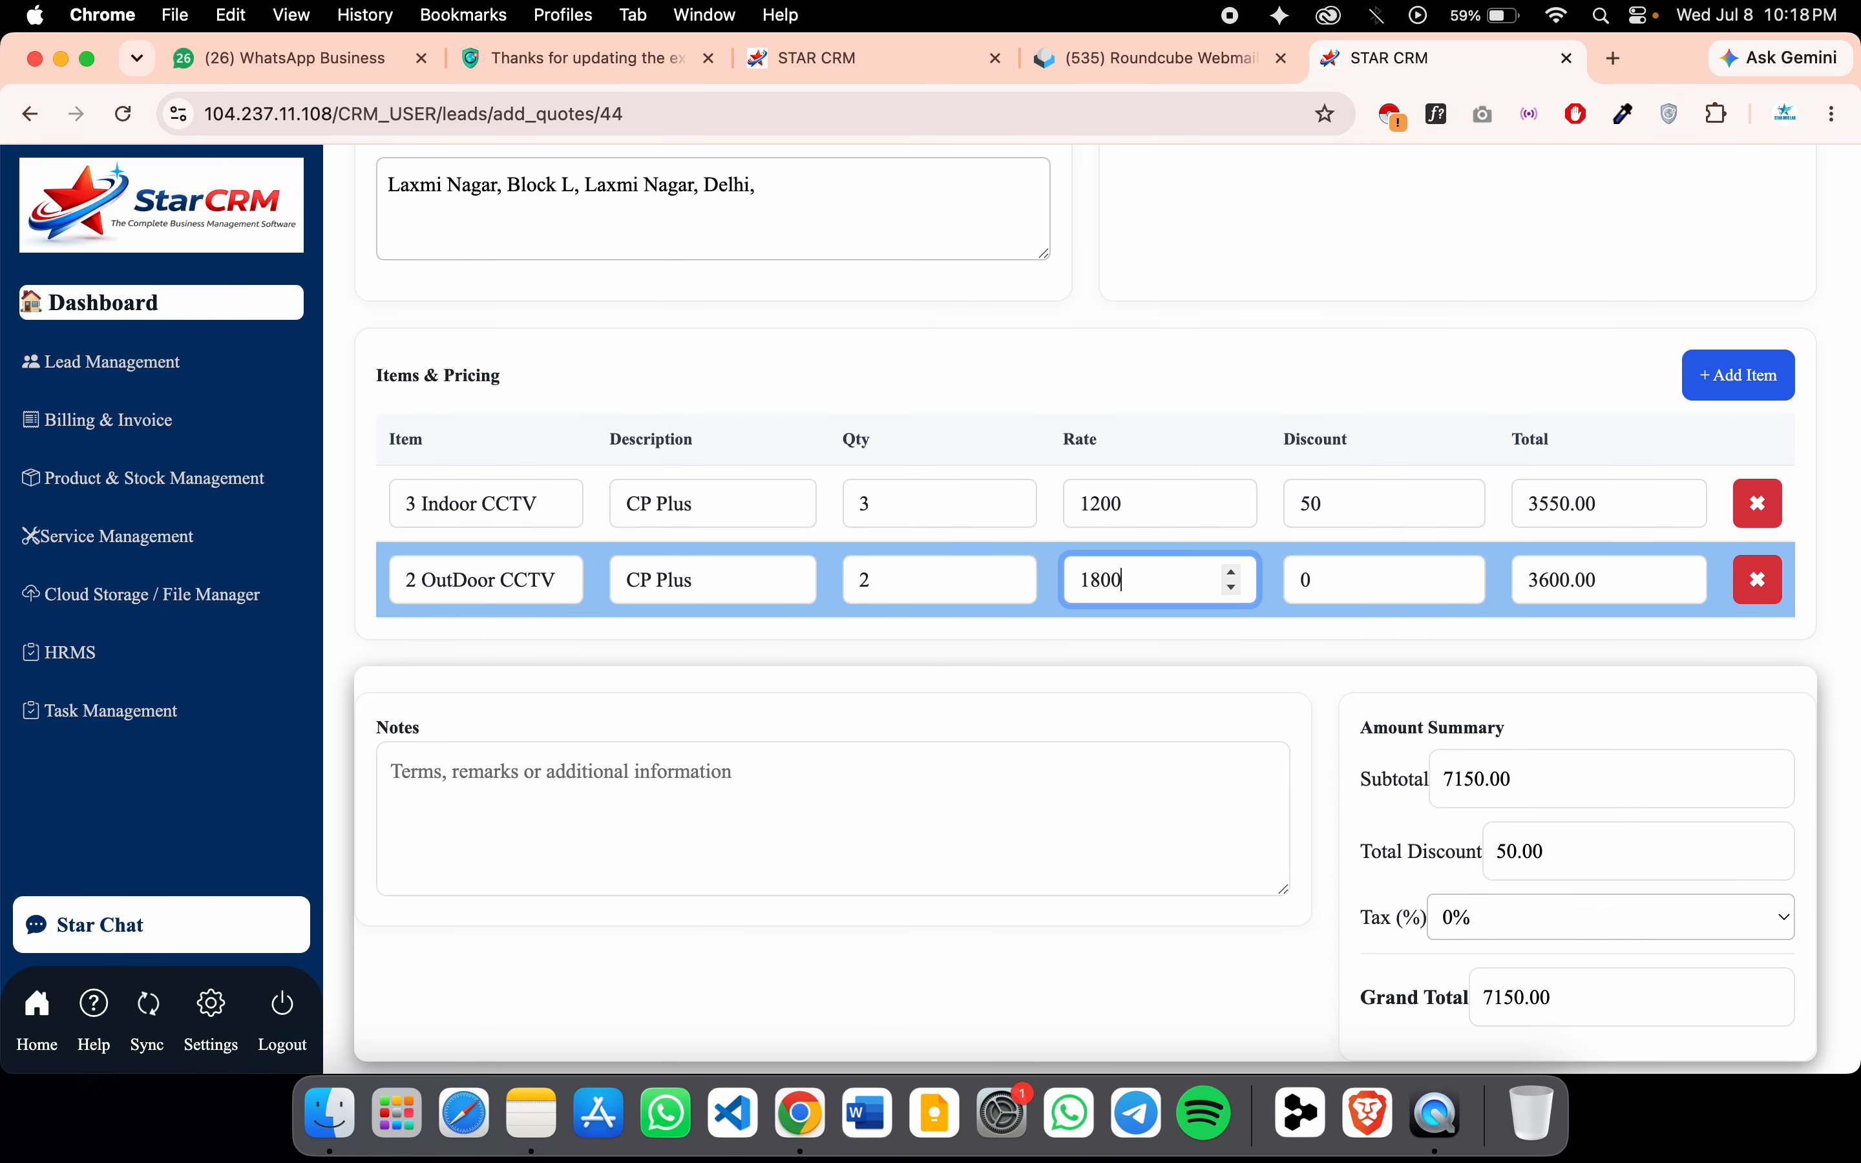
click(1361, 570)
key(BackSpace)
text(100)
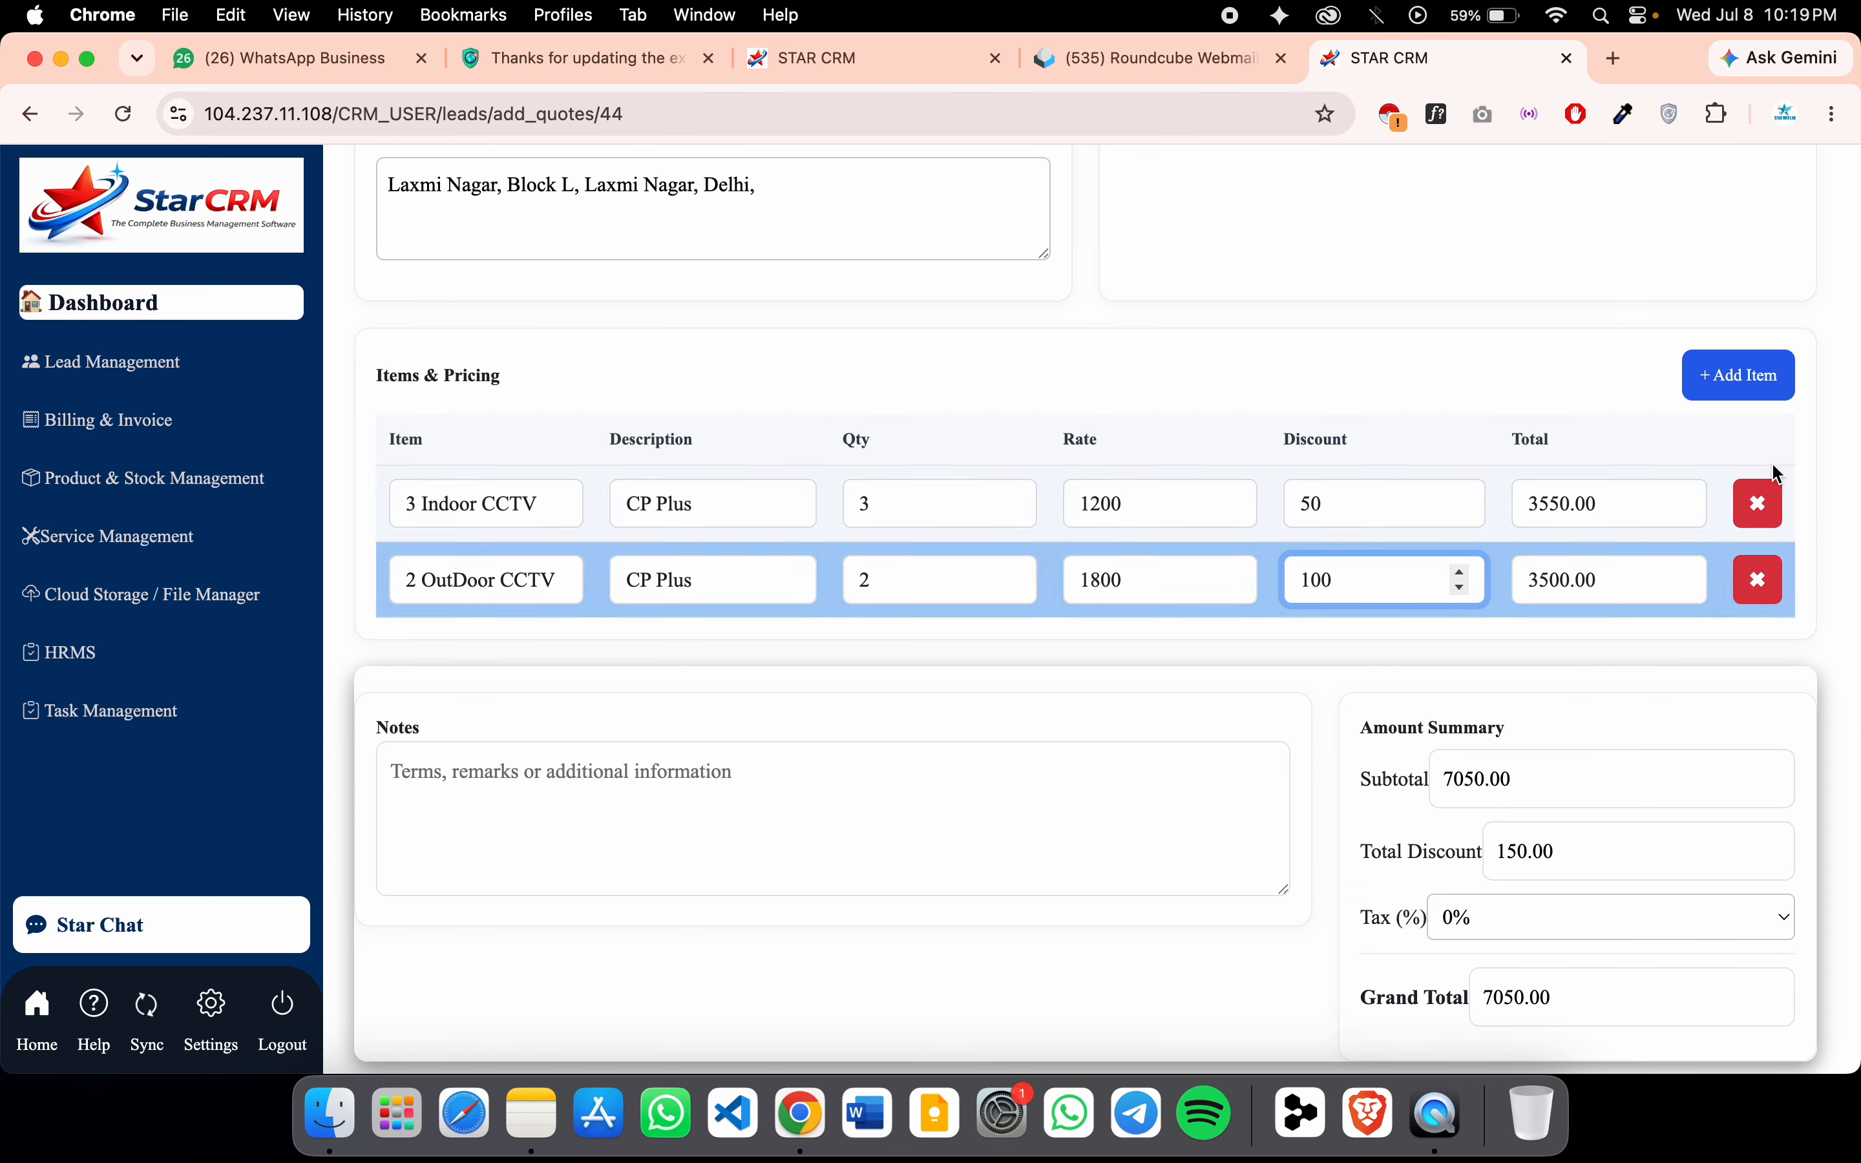
Add a third item: Monitor, '22 inch monitor', rate 3000, discount 200
click(1767, 392)
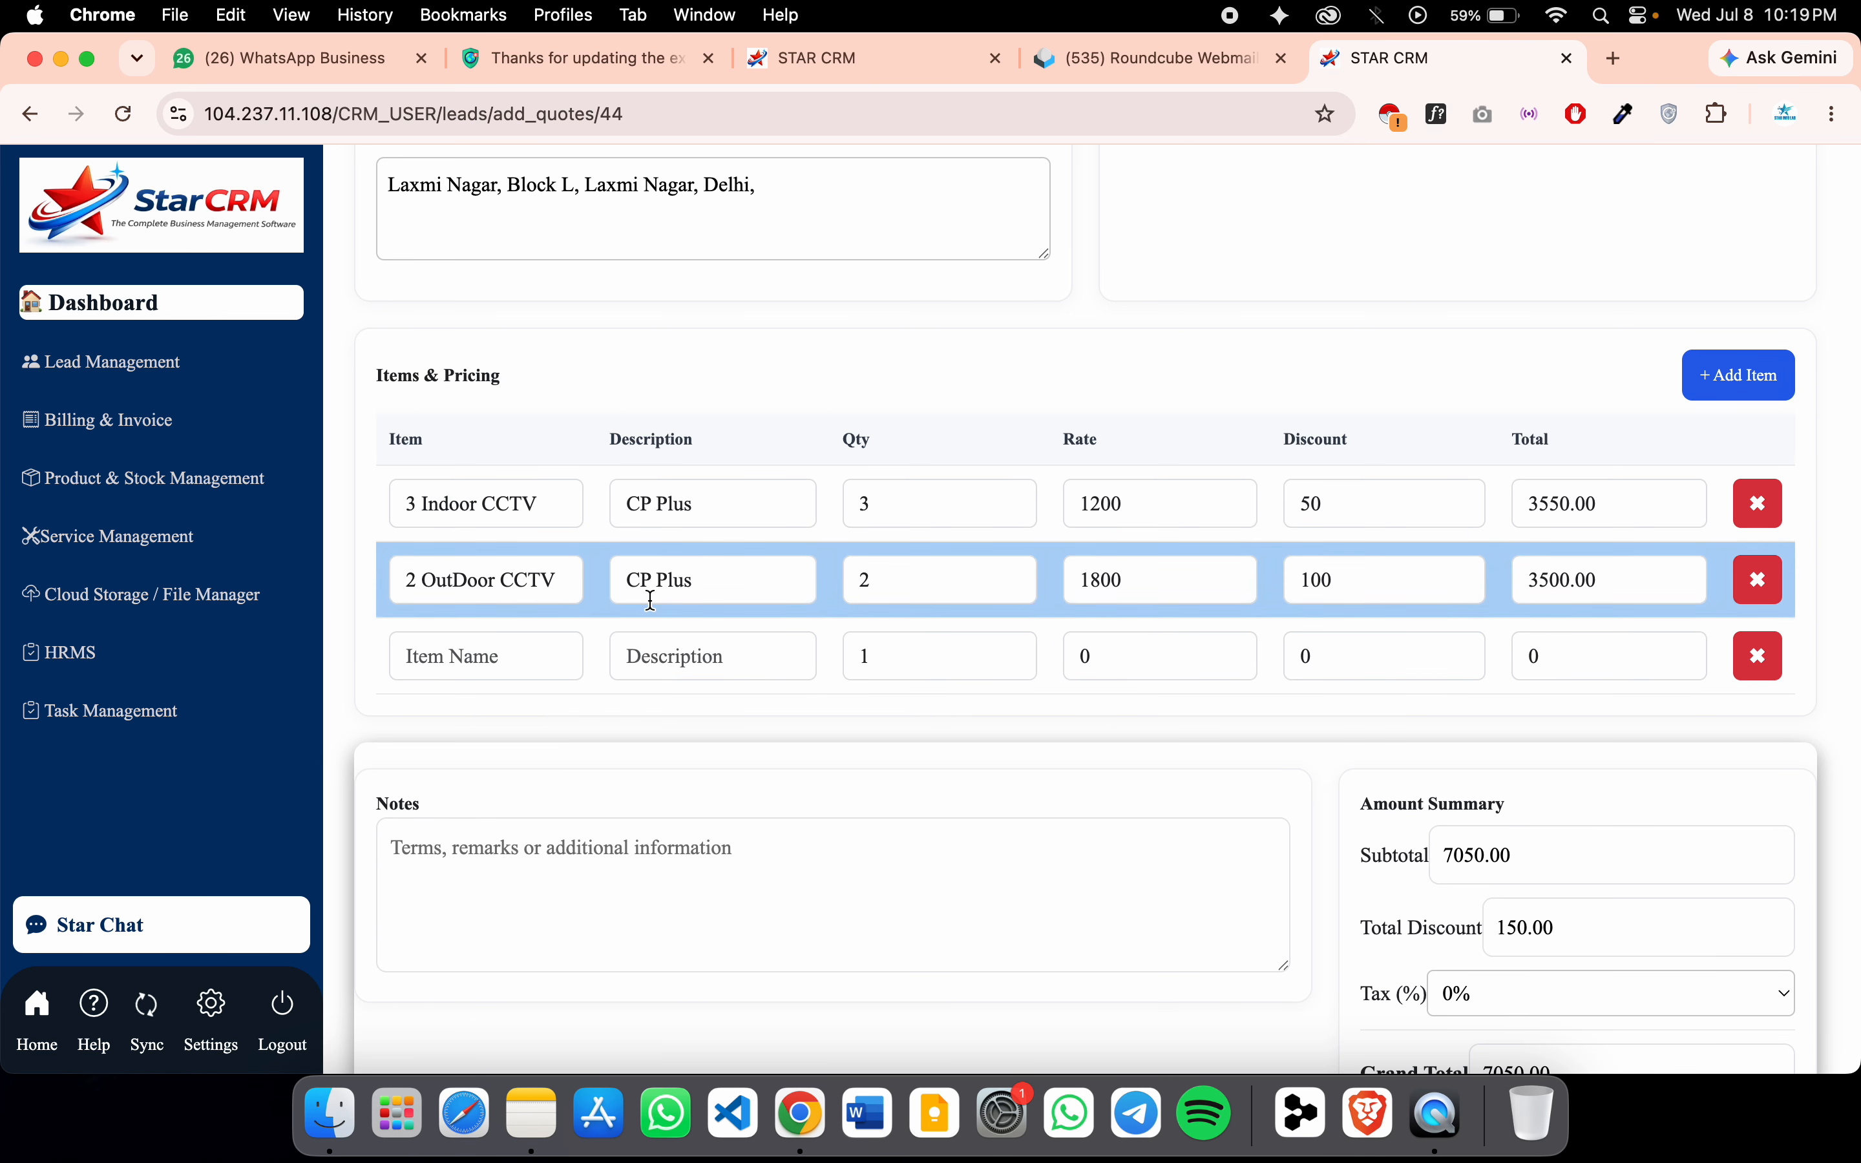
click(519, 658)
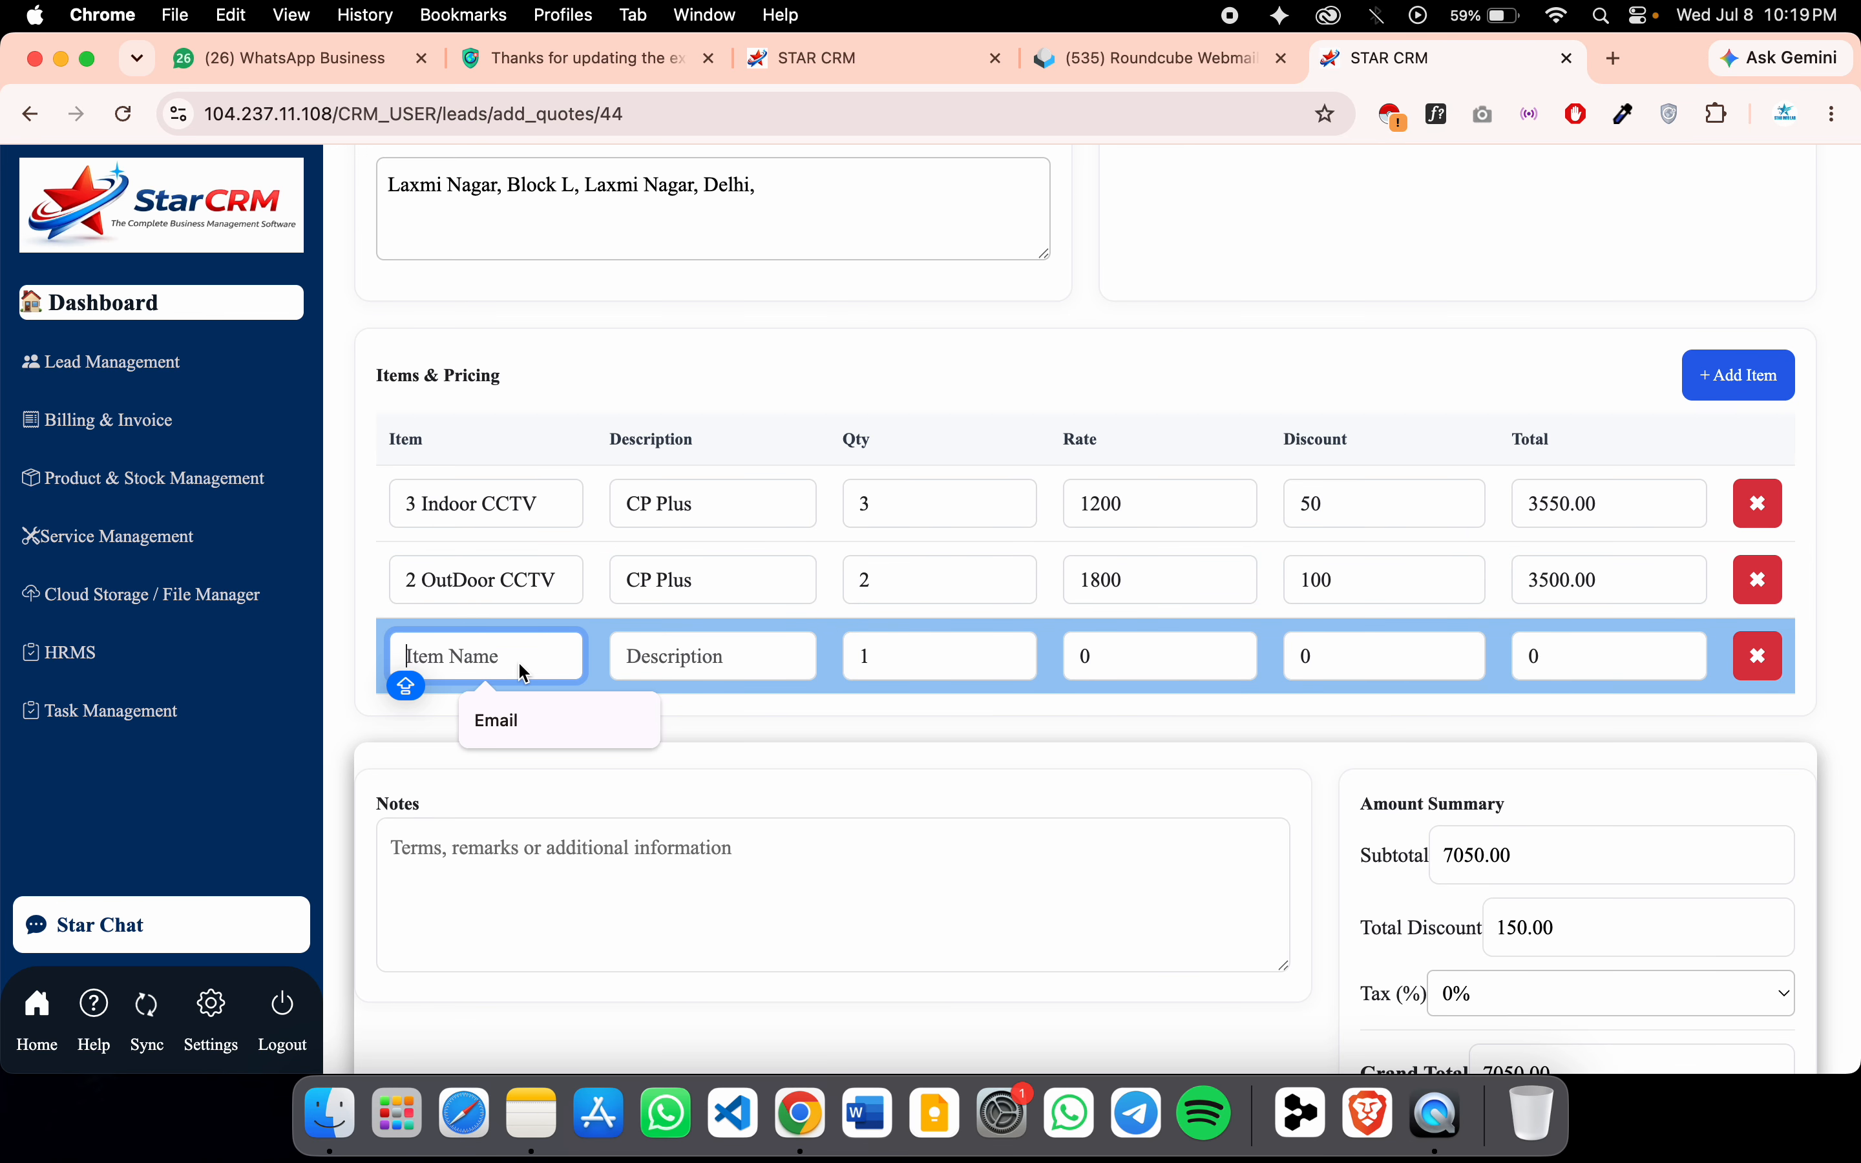
text(Mon)
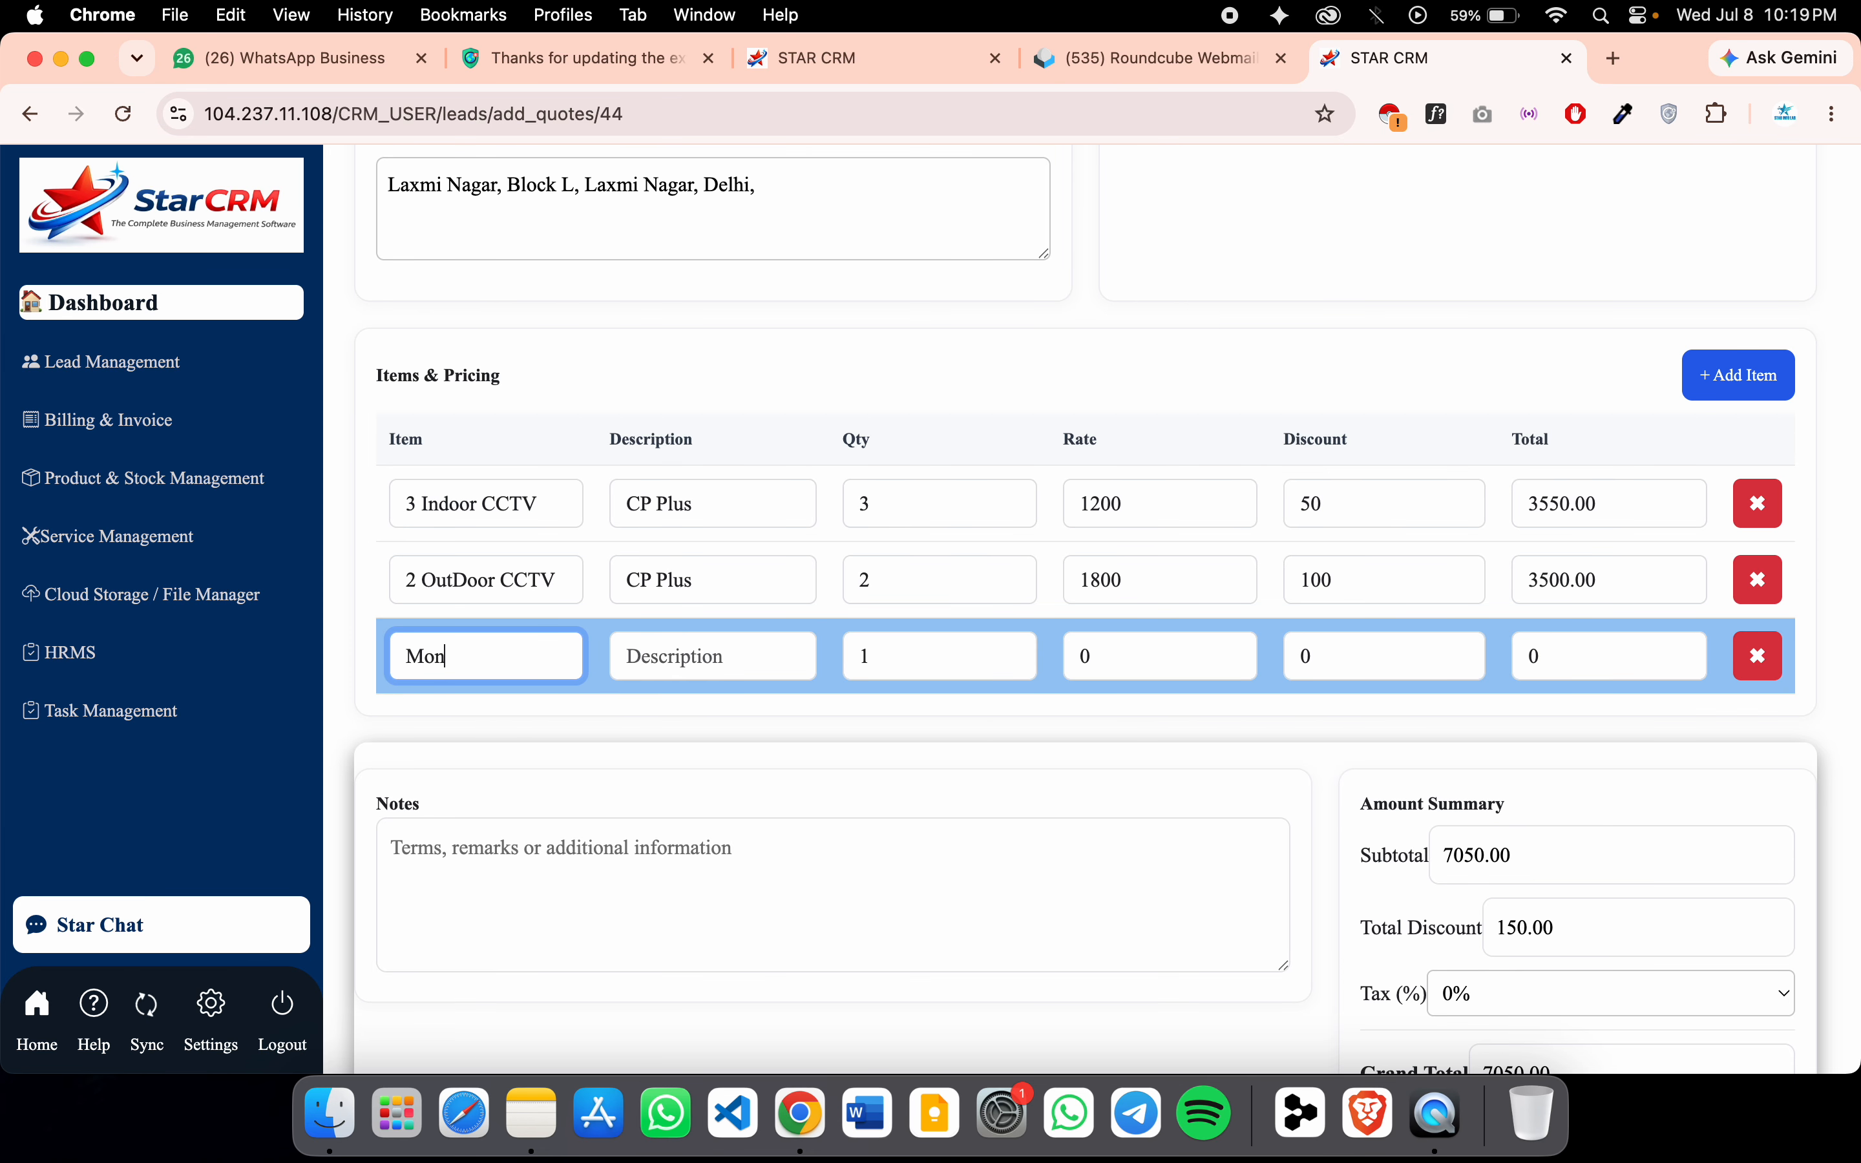
text(itor)
key(Tab)
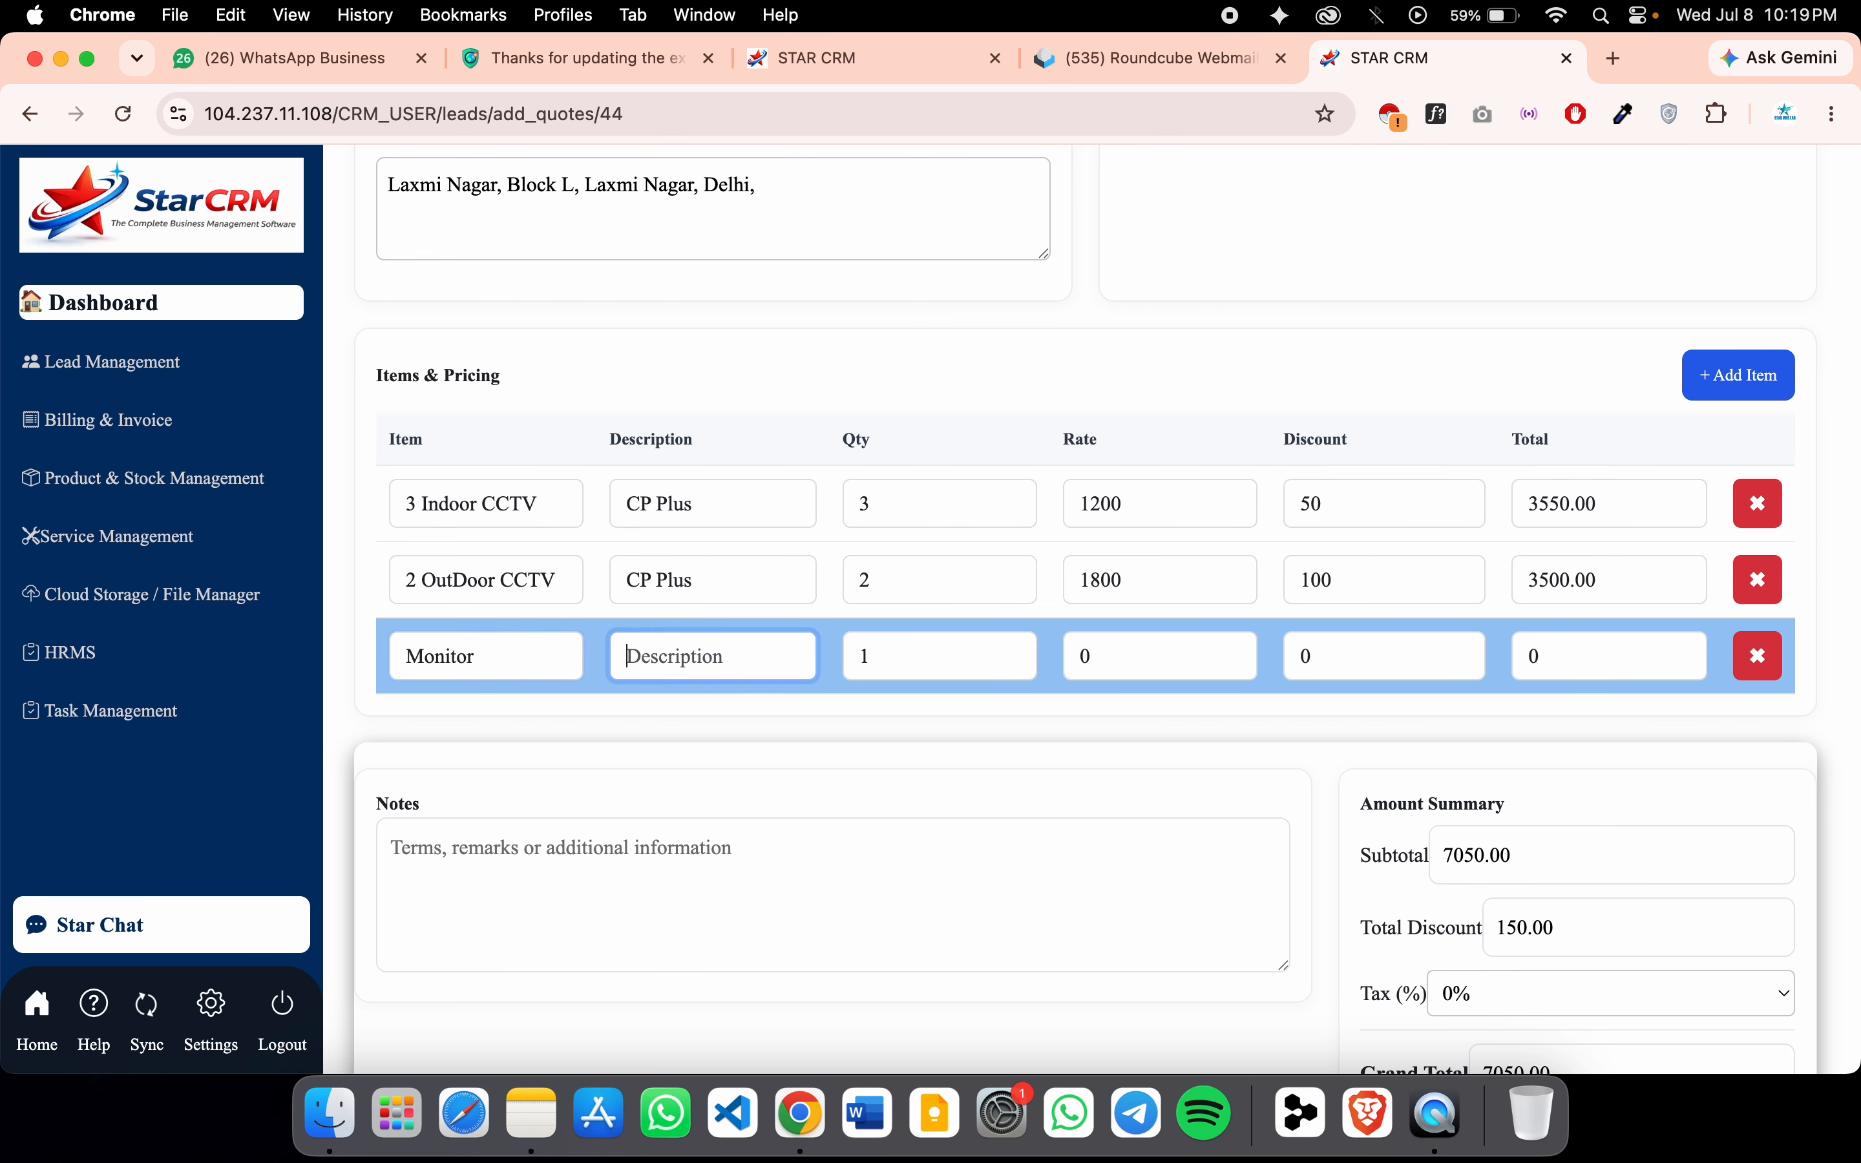
text(22 in)
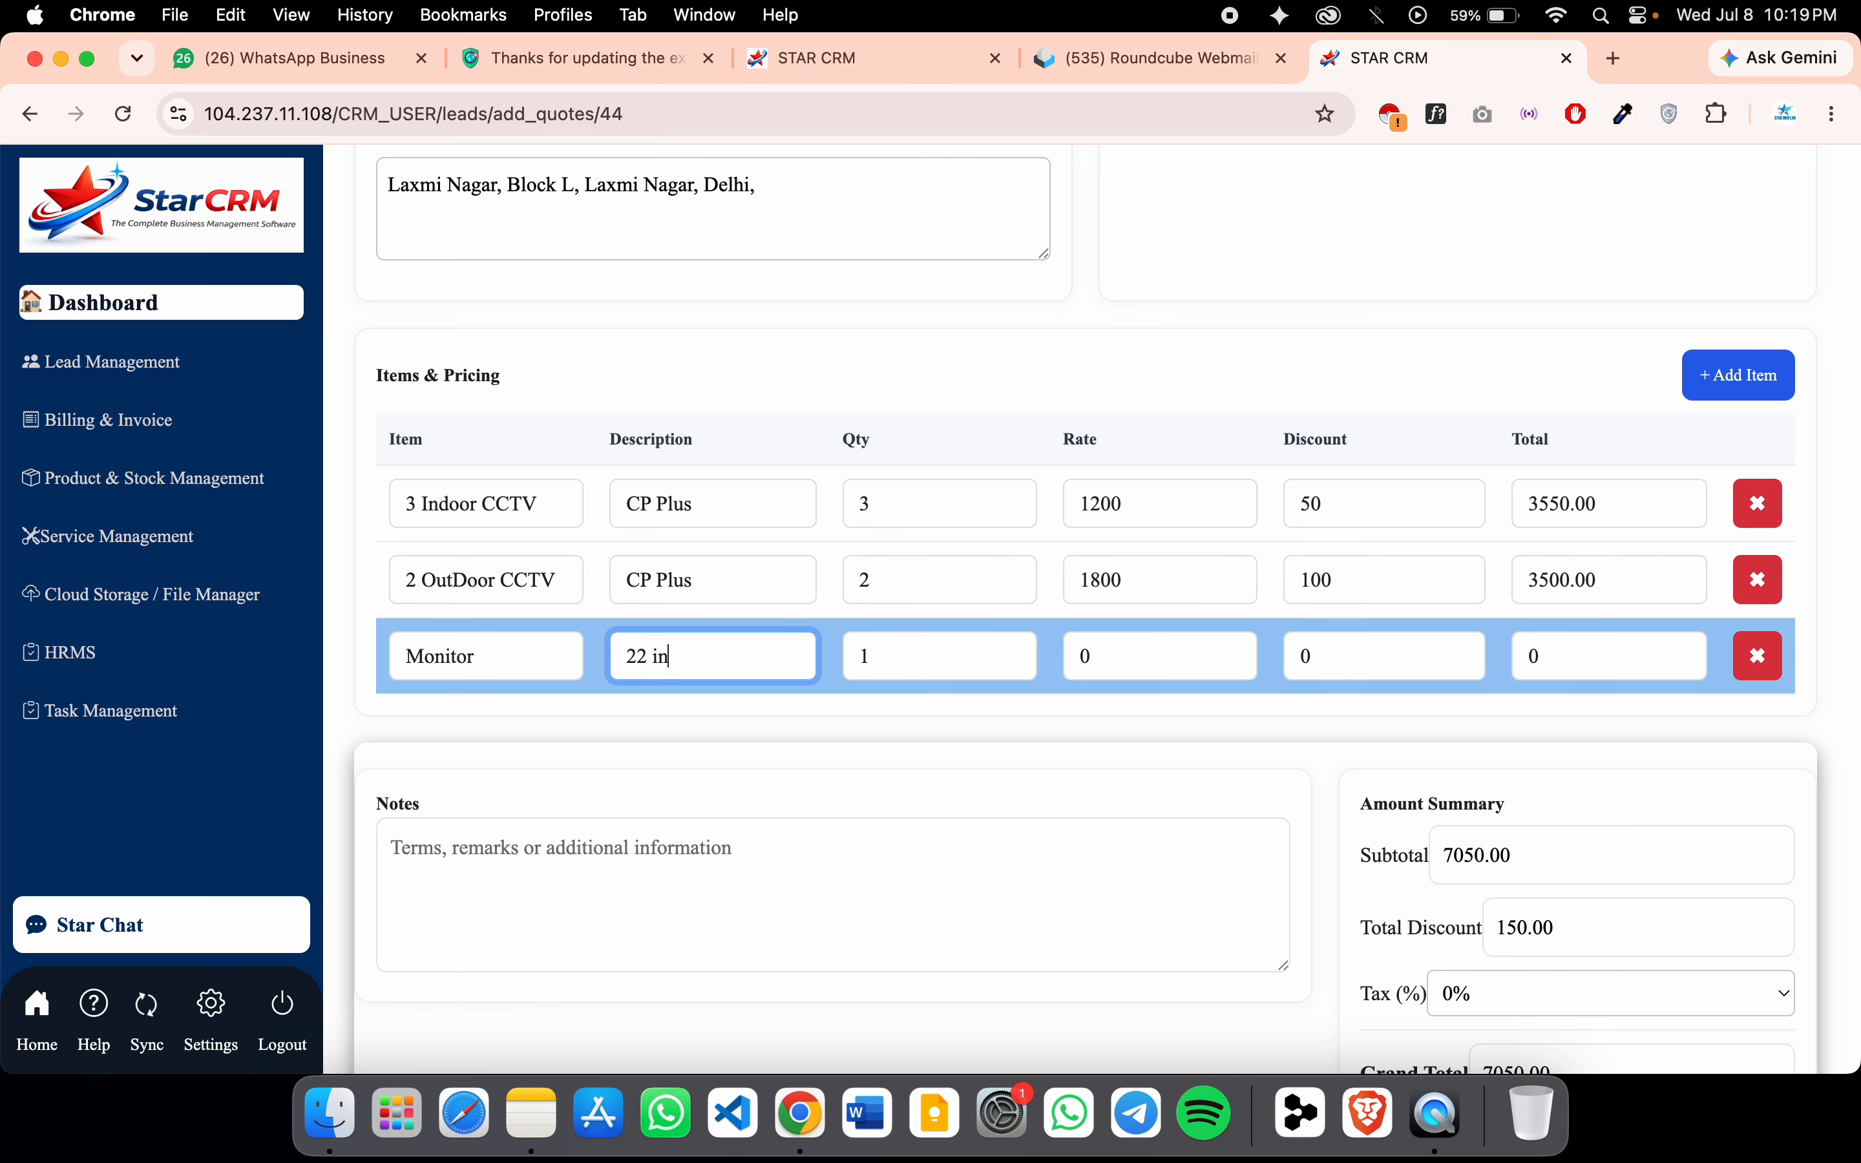
text(ch monitor)
click(1065, 650)
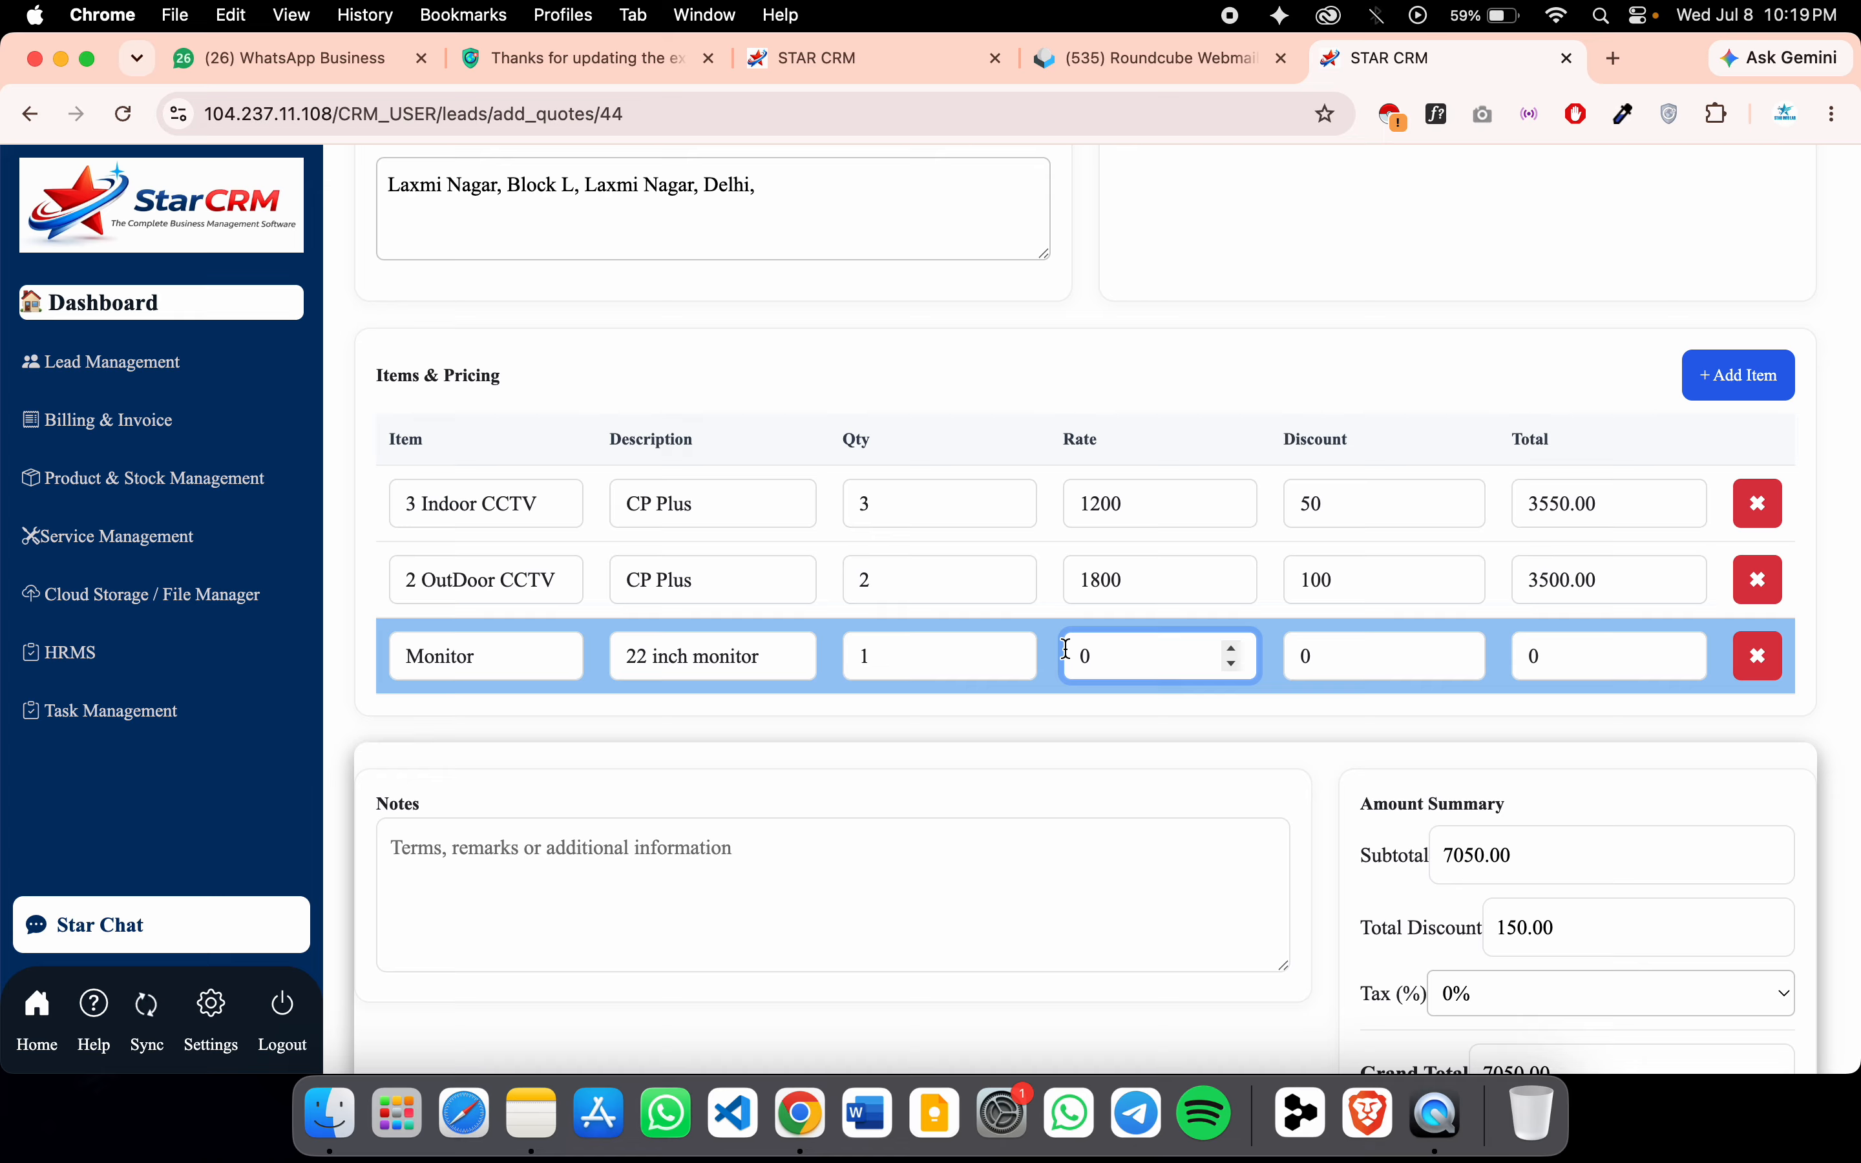
text(3000)
click(1345, 663)
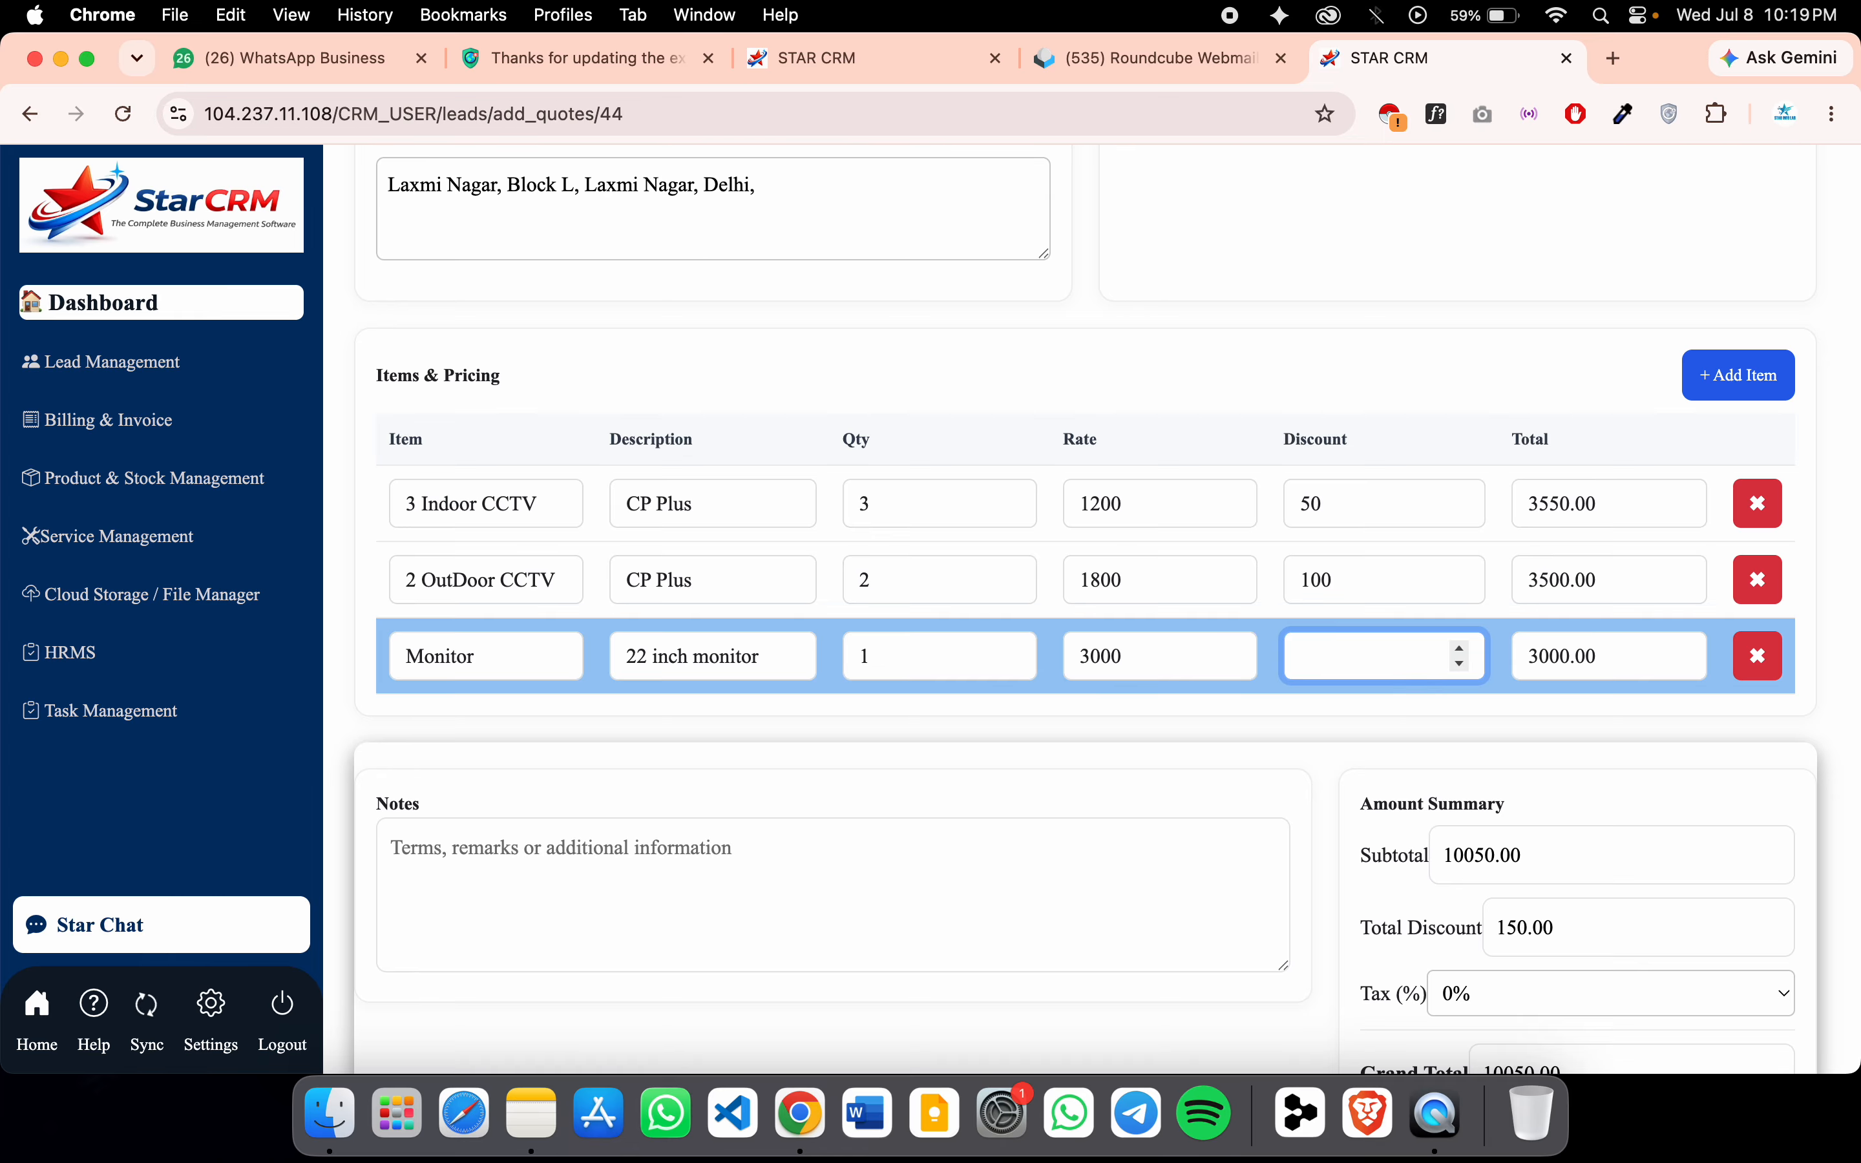
text(200)
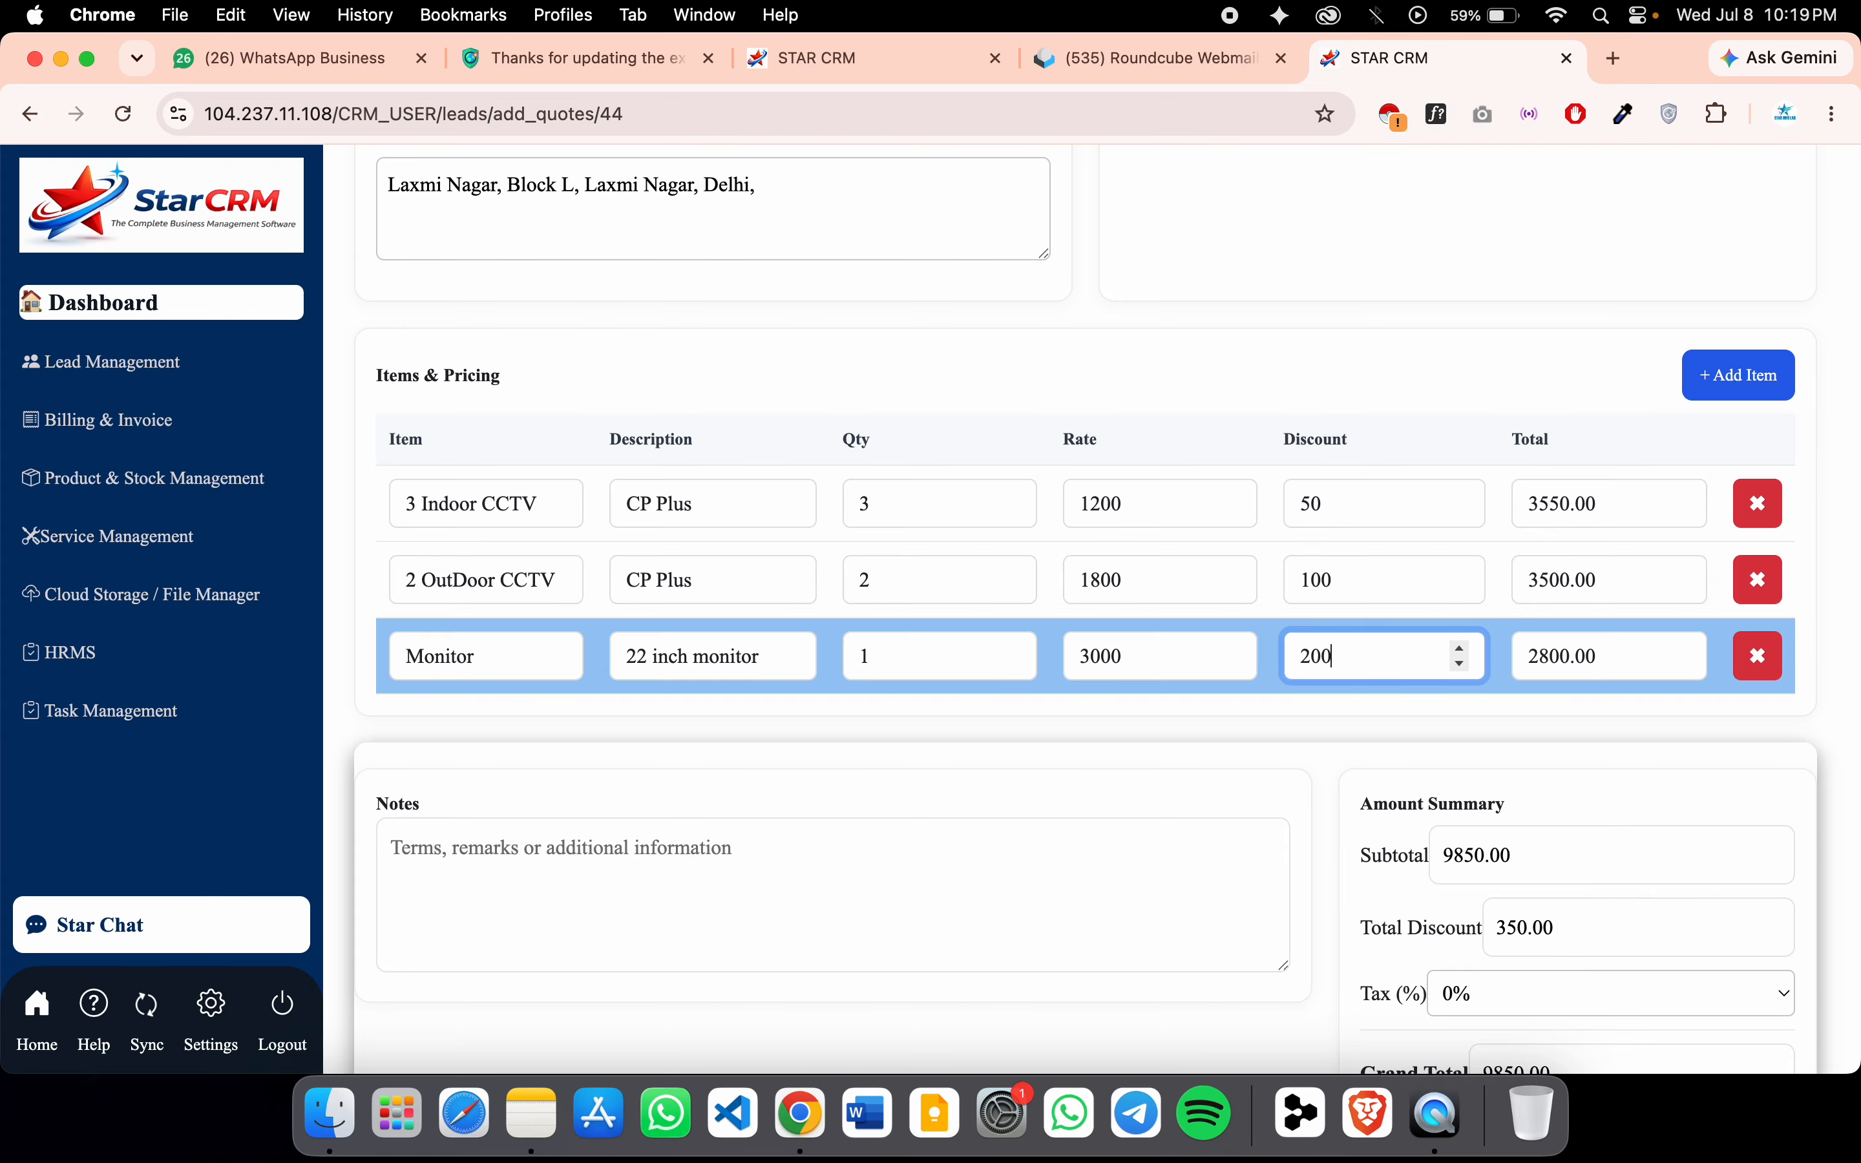
click(1501, 723)
scroll(1484, 729, down, 3)
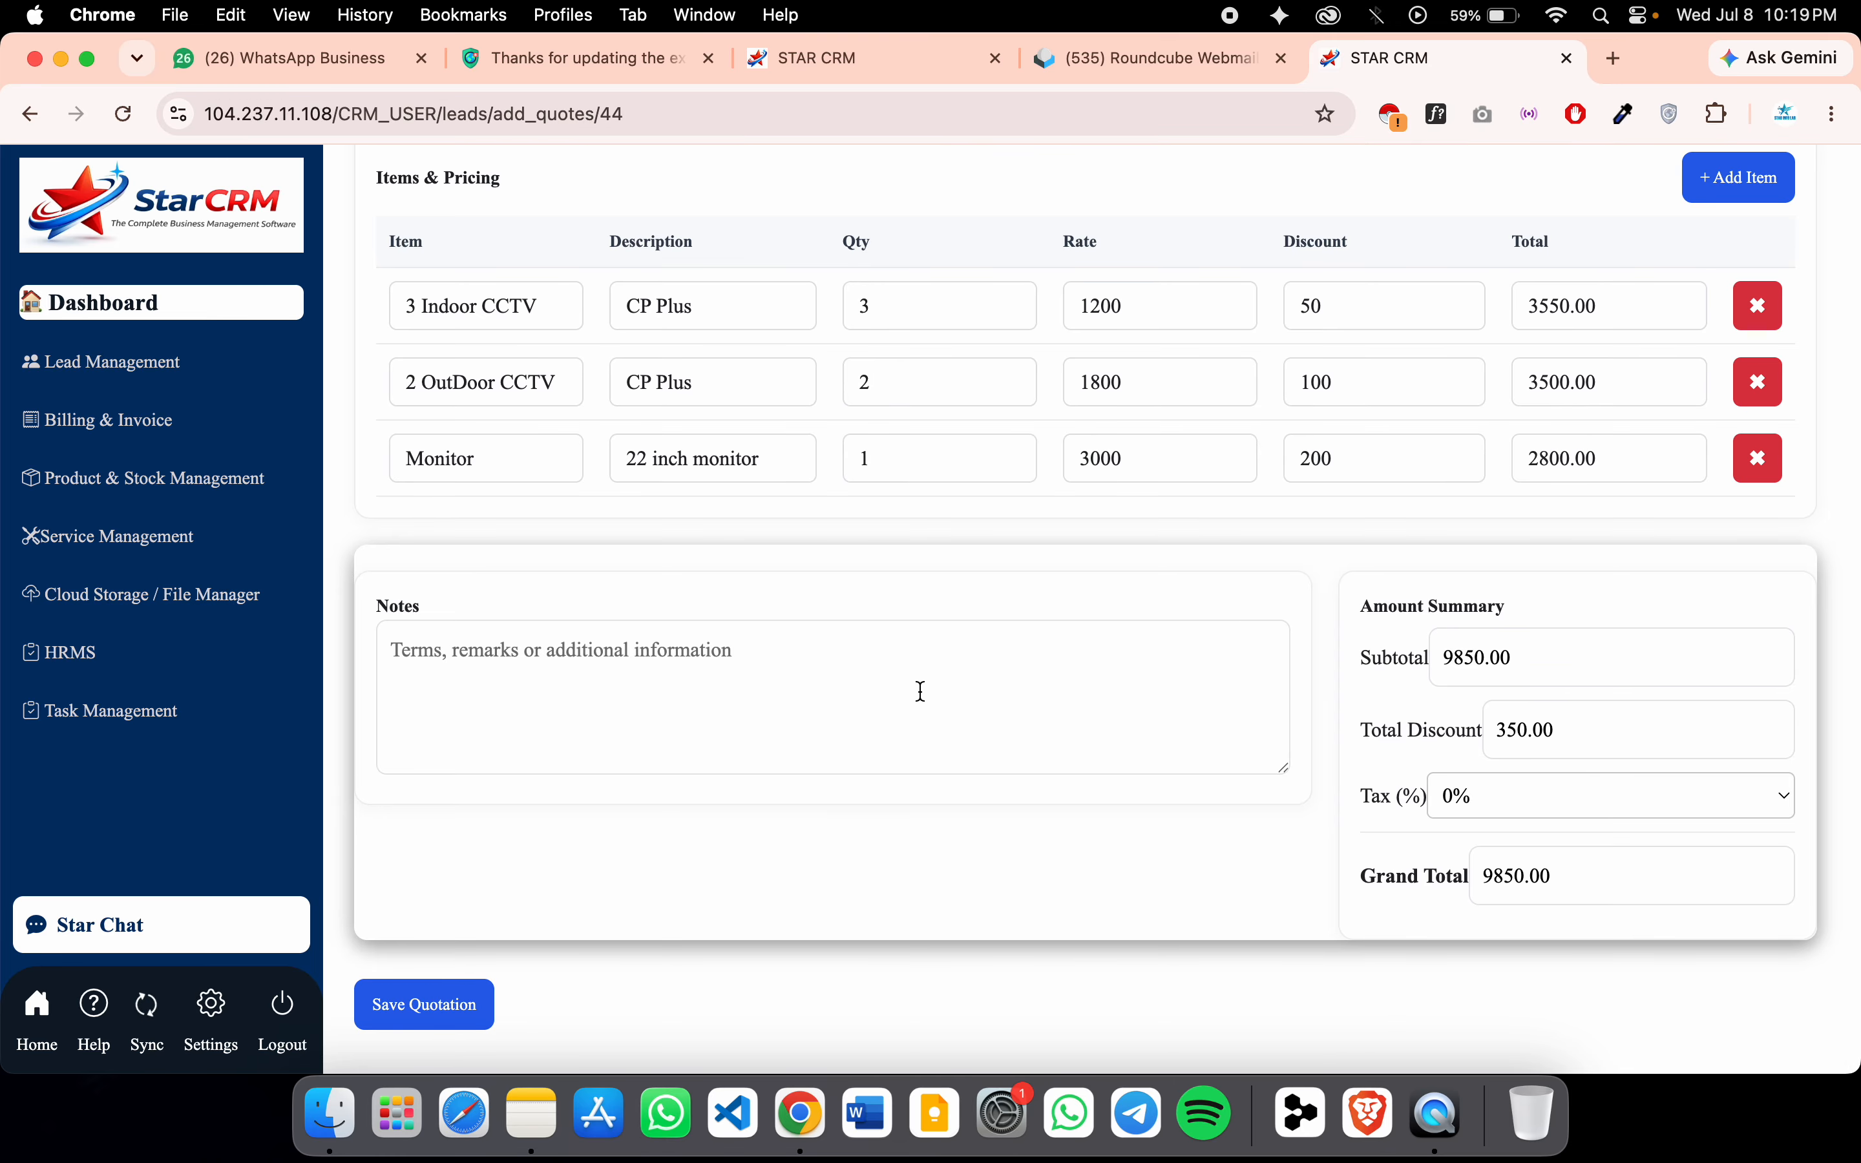
Type the note '50 In Advance and remaning after Work' into the quotation's Notes field
click(918, 688)
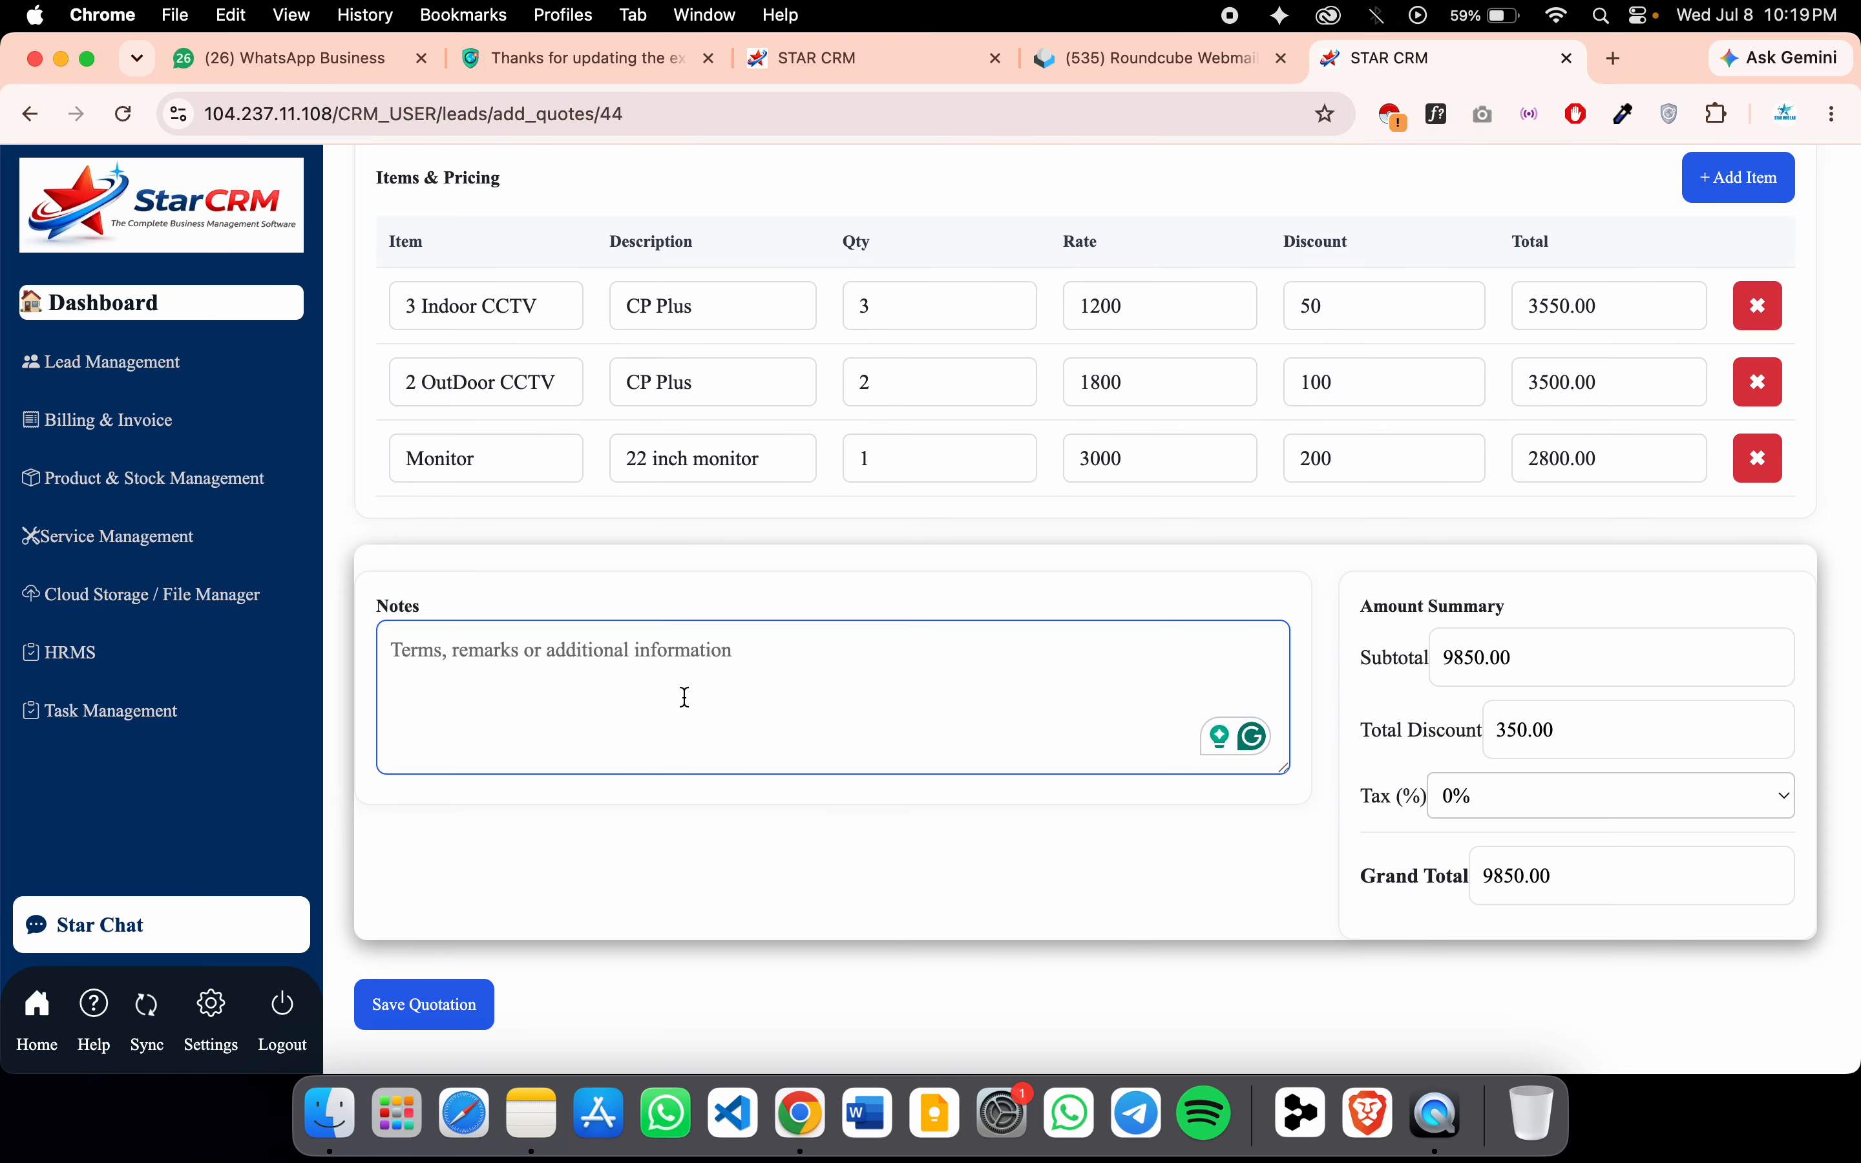
text(5)
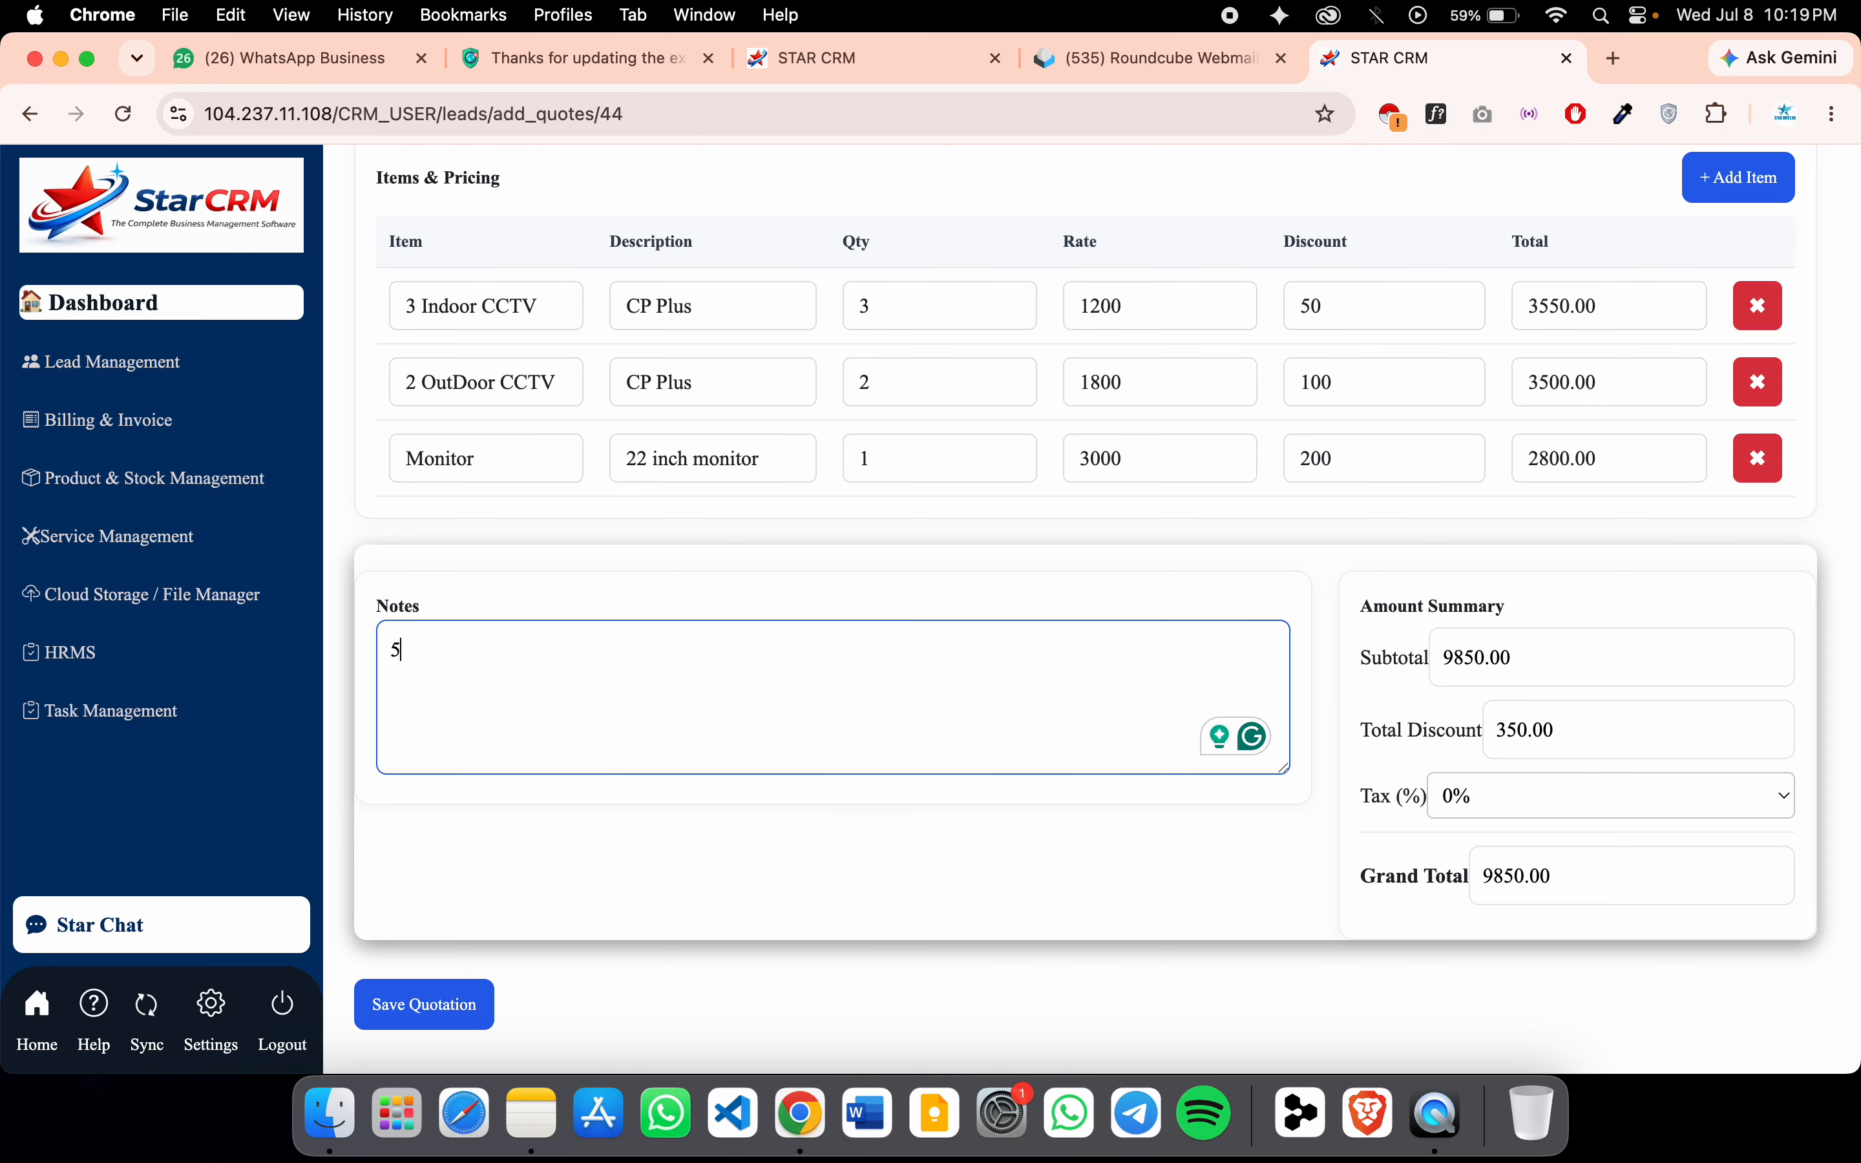
text(0 IN all)
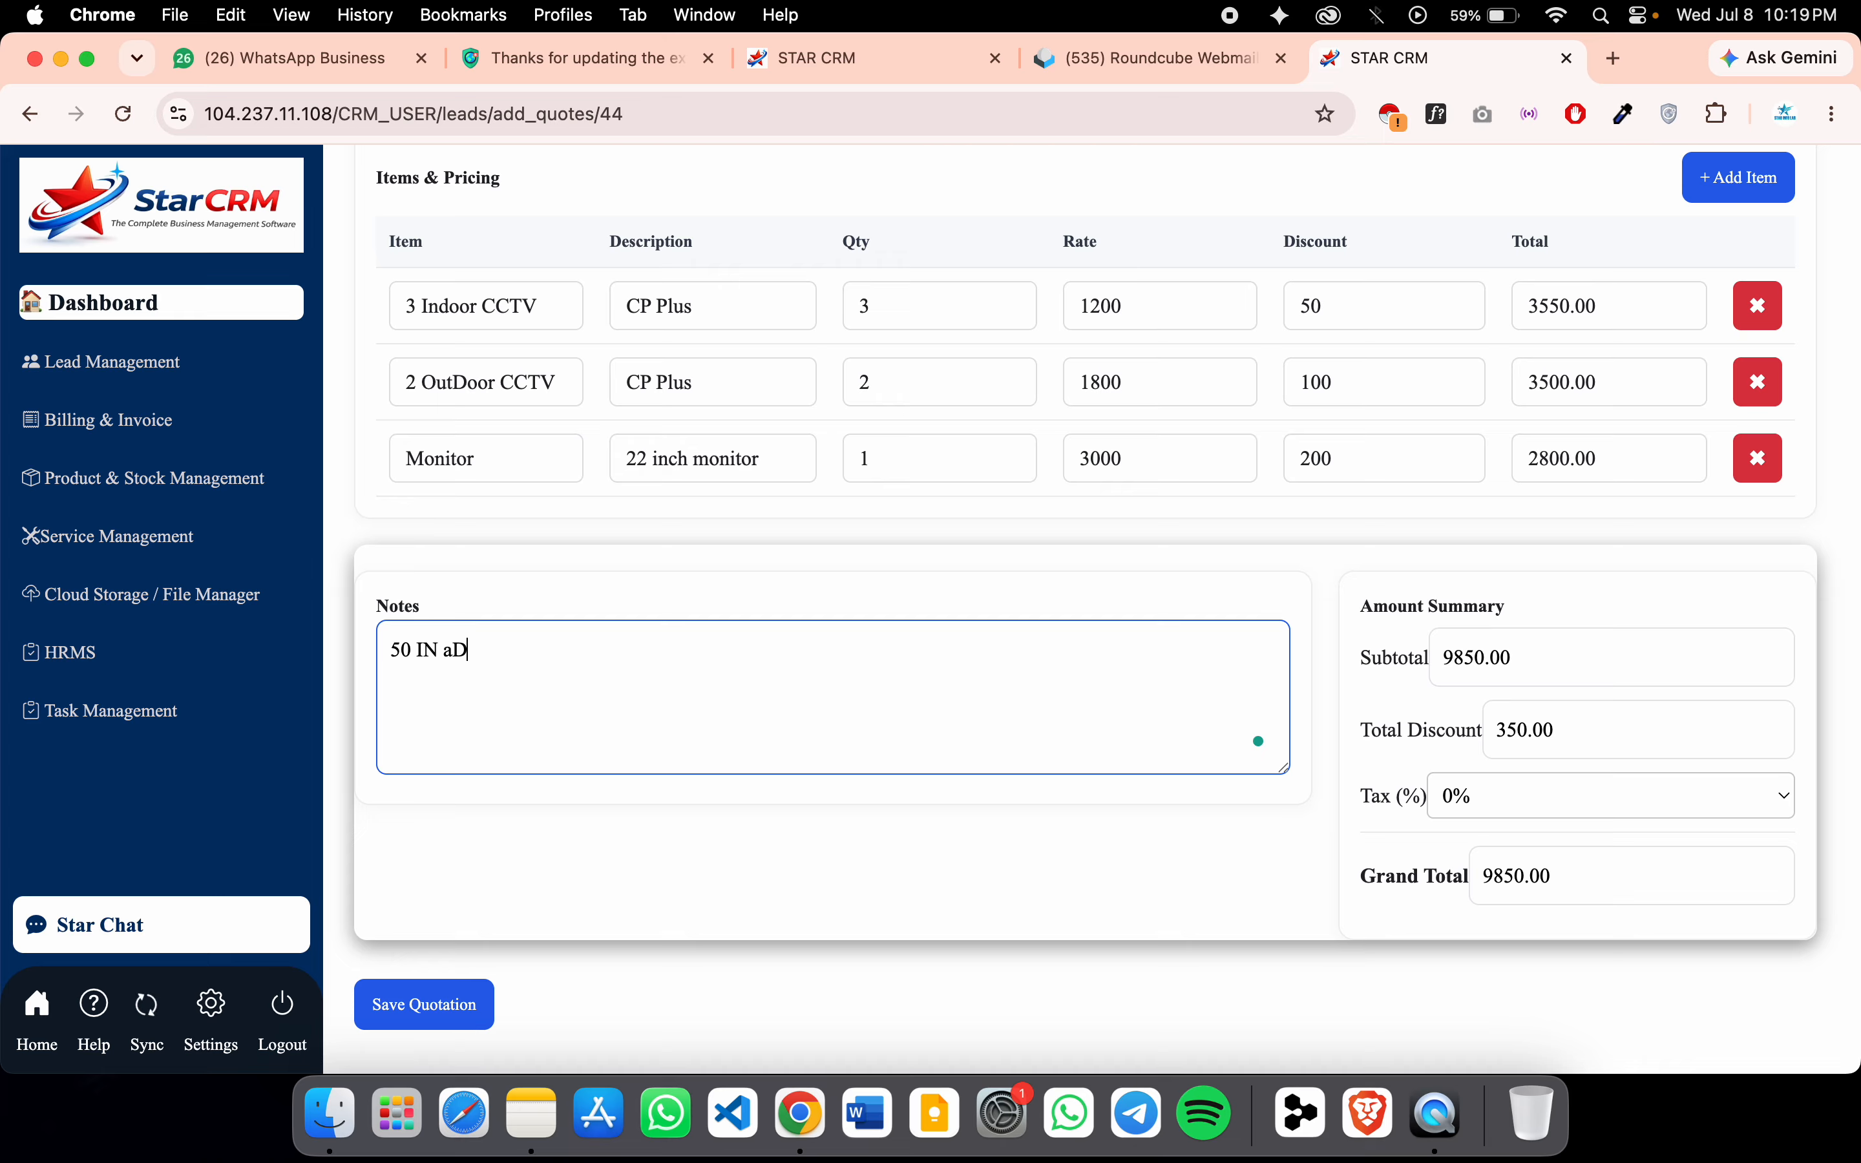
key(BackSpace)
key(BackSpace)
key(BackSpace)
text(N)
text(n )
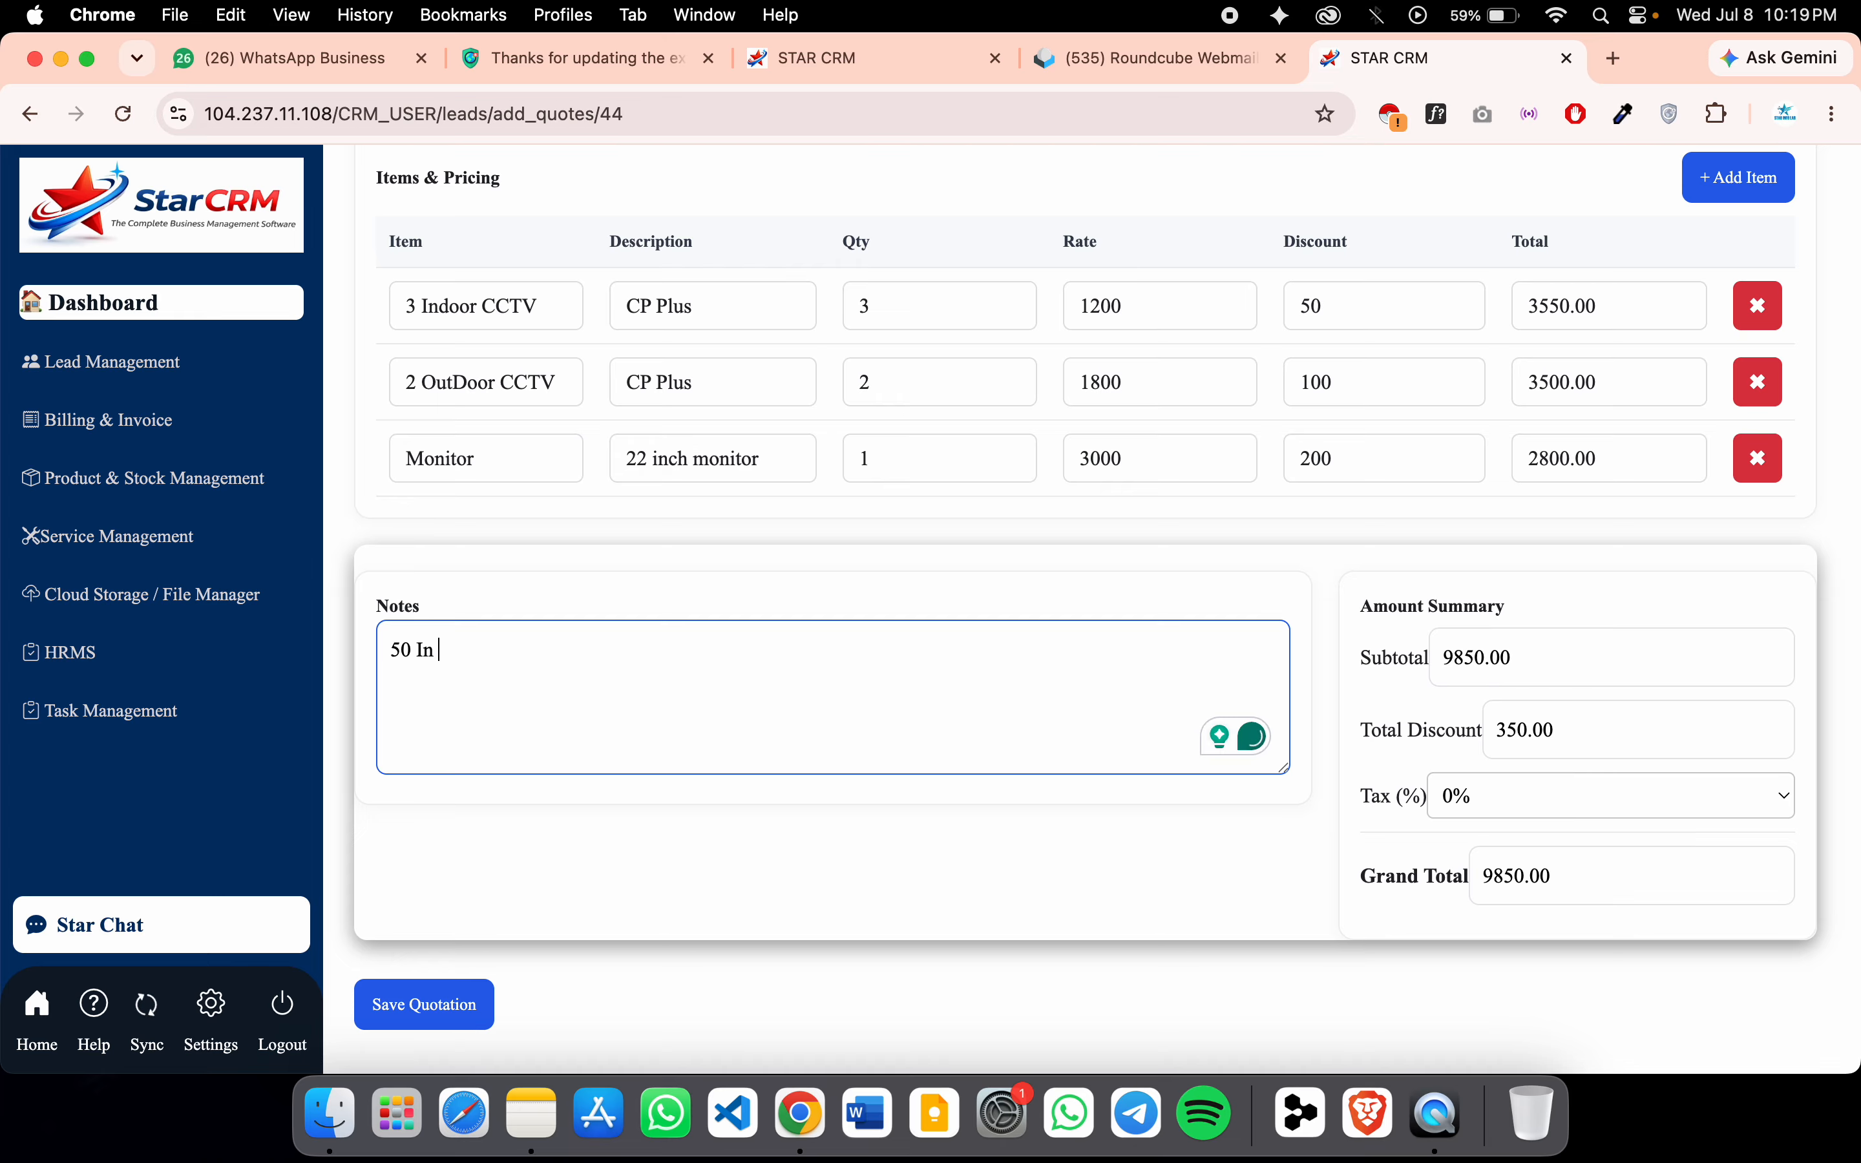
text(Advance a)
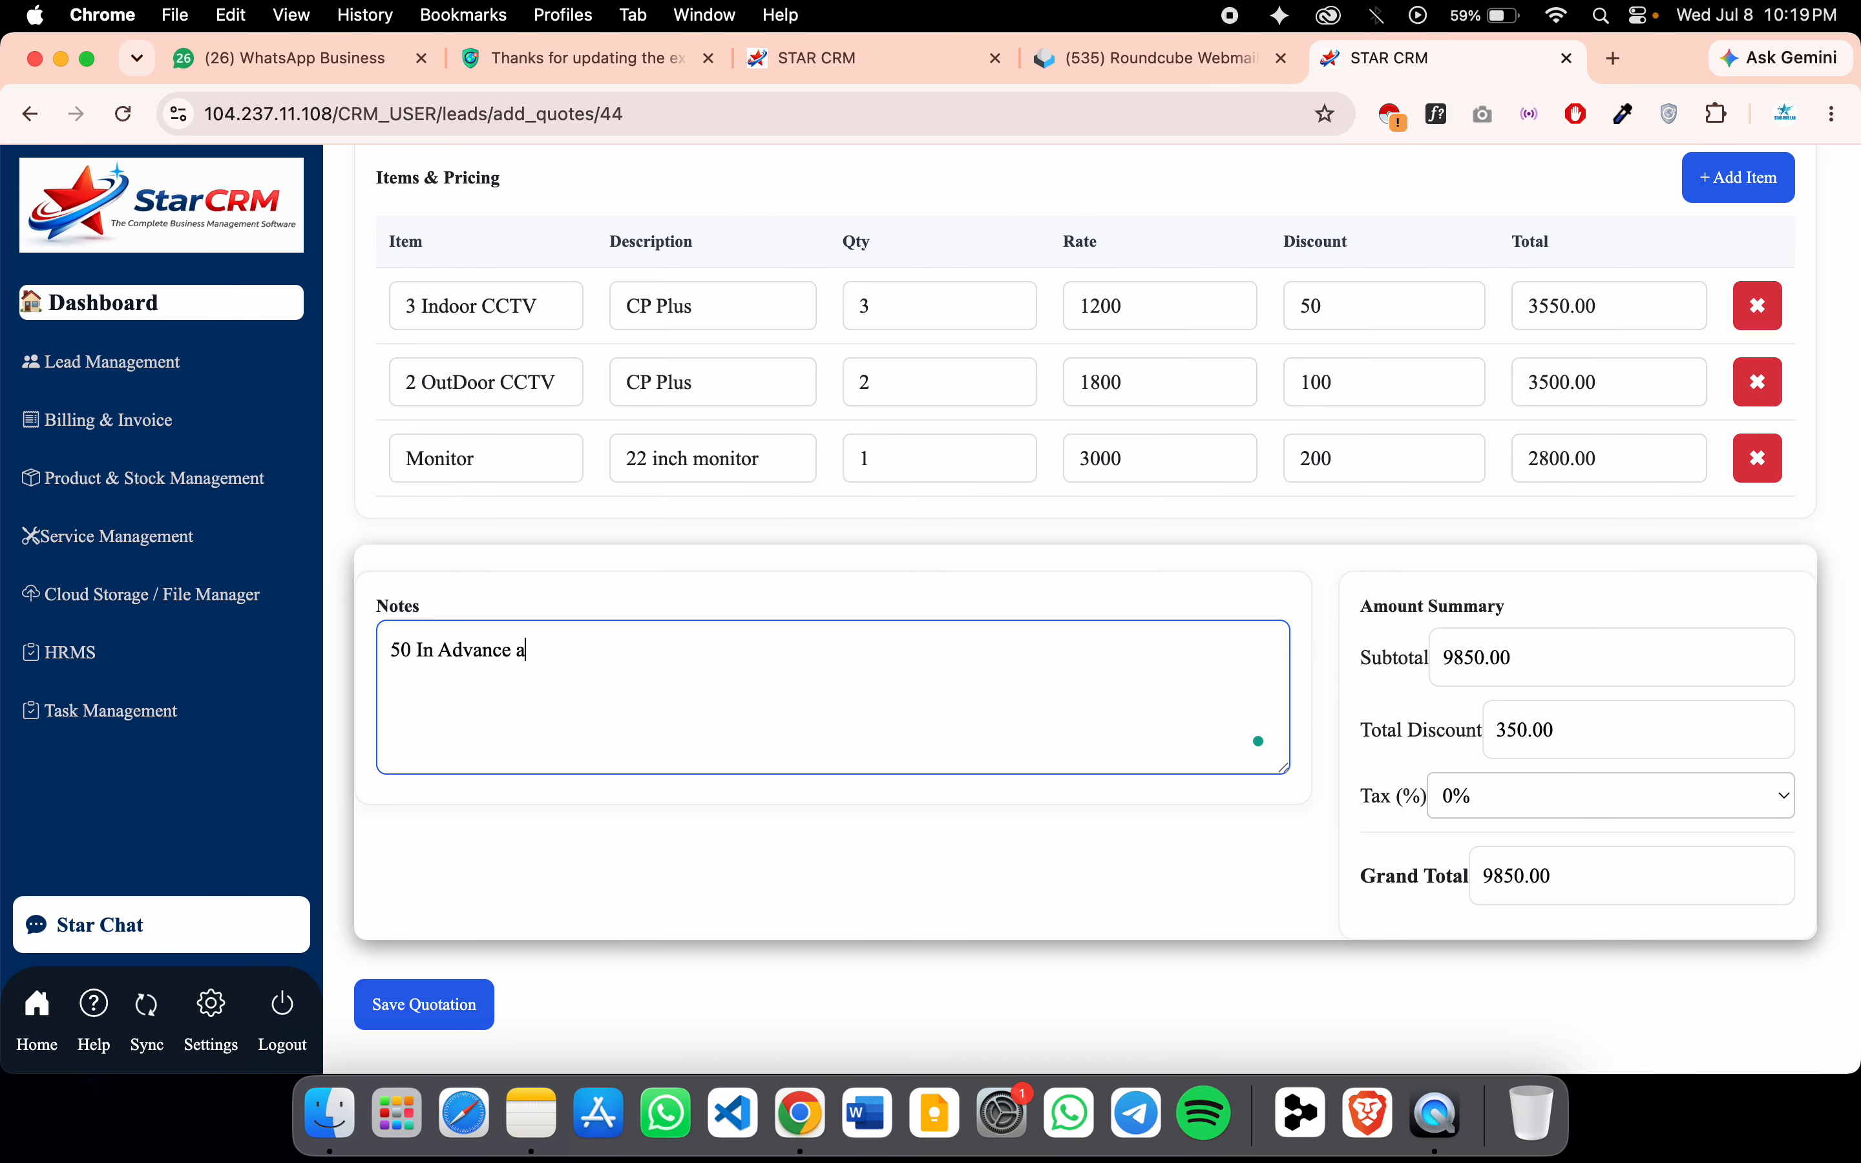
text(nd remaning after Work)
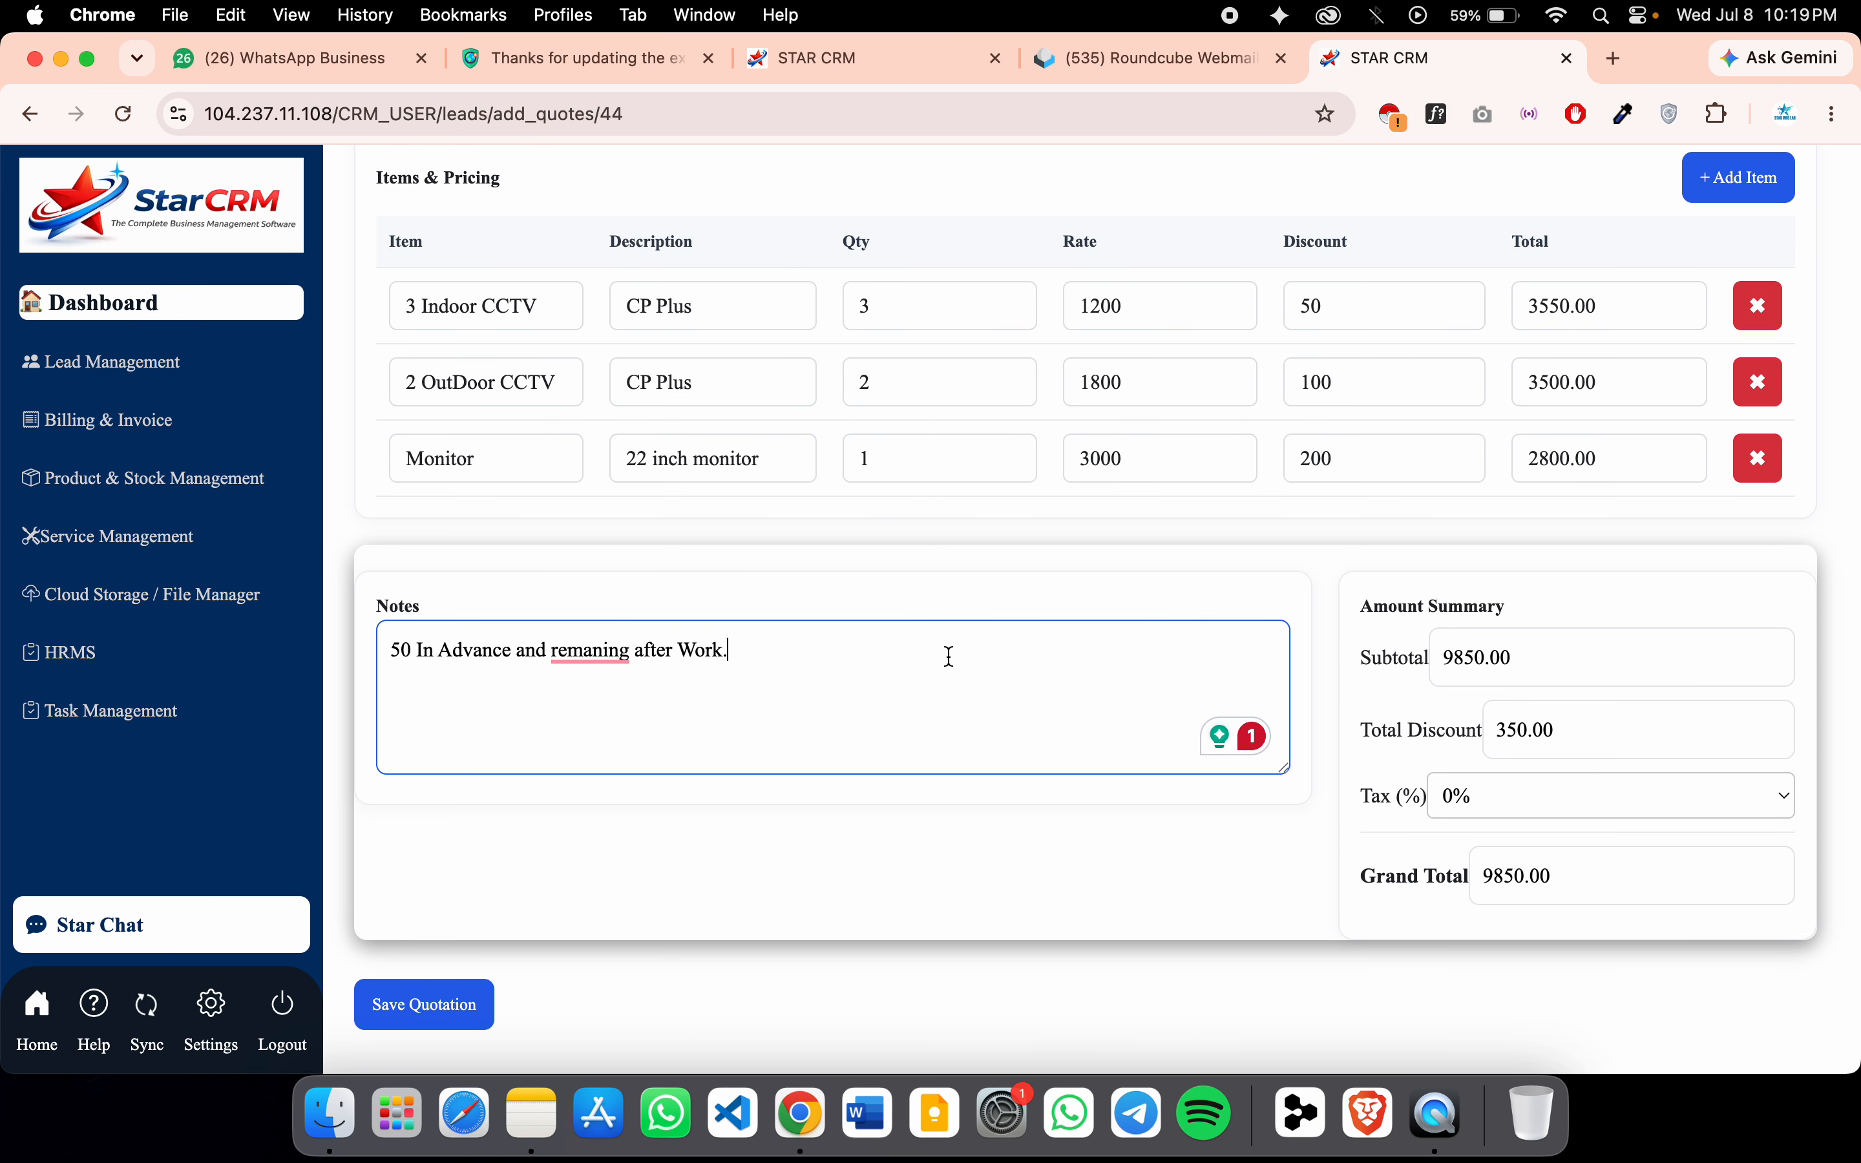
Try 5%, 18% and 40% tax rates on the quotation
click(1512, 800)
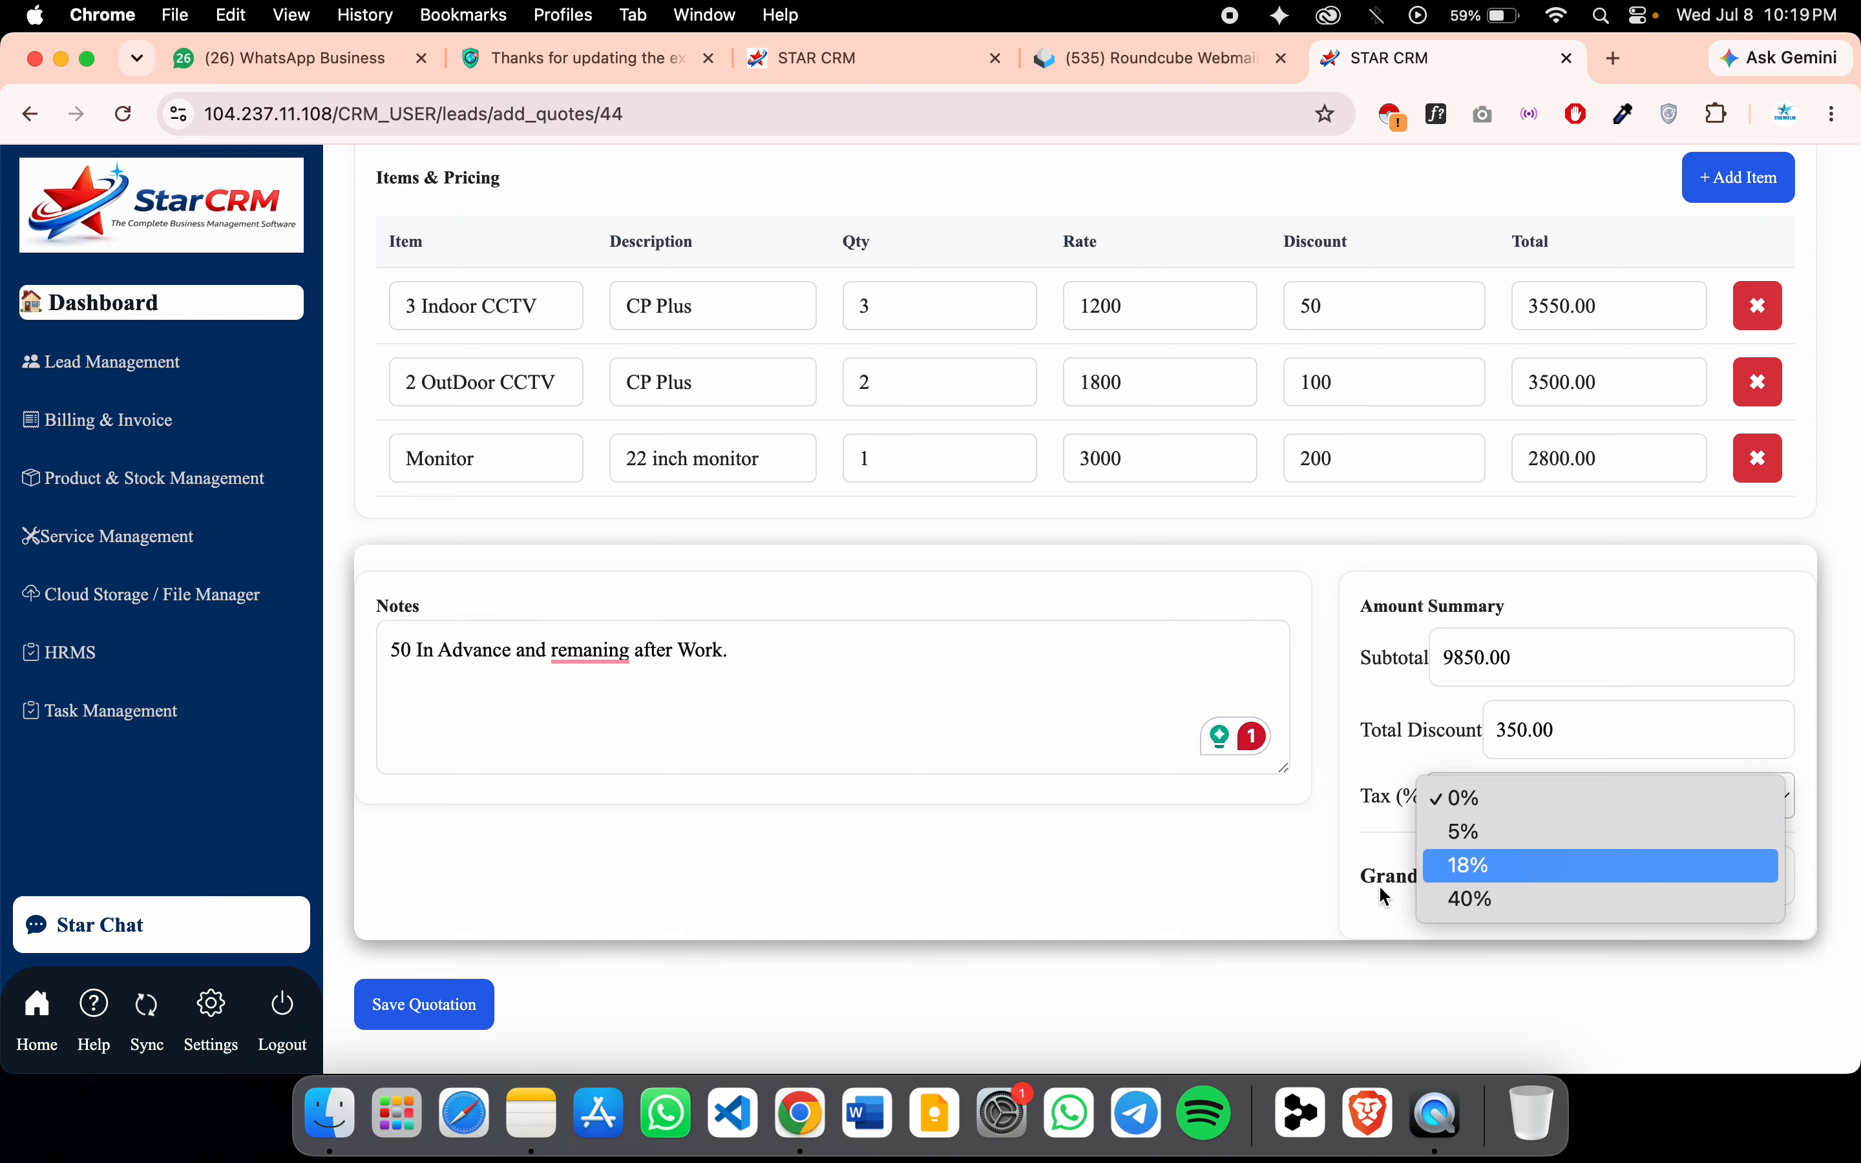
click(1262, 867)
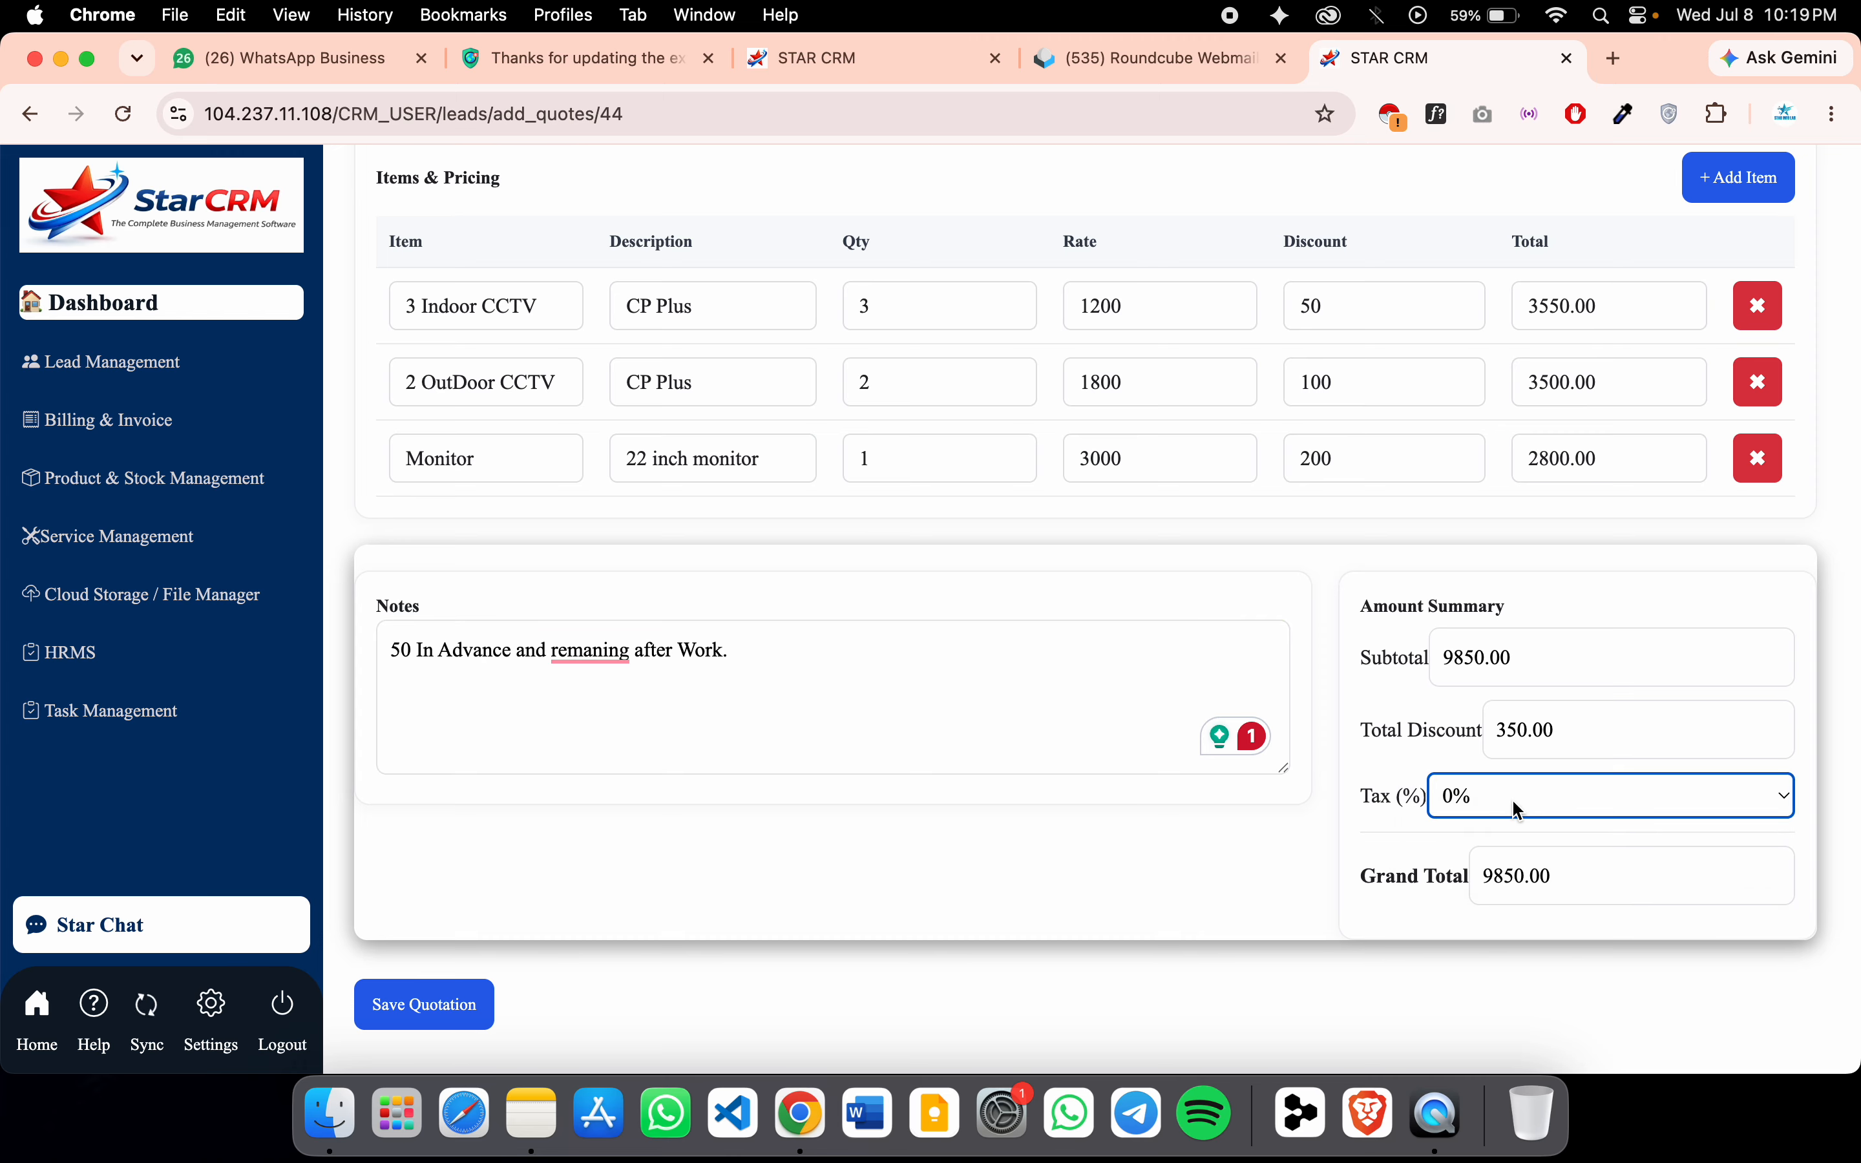
click(1518, 810)
click(1522, 833)
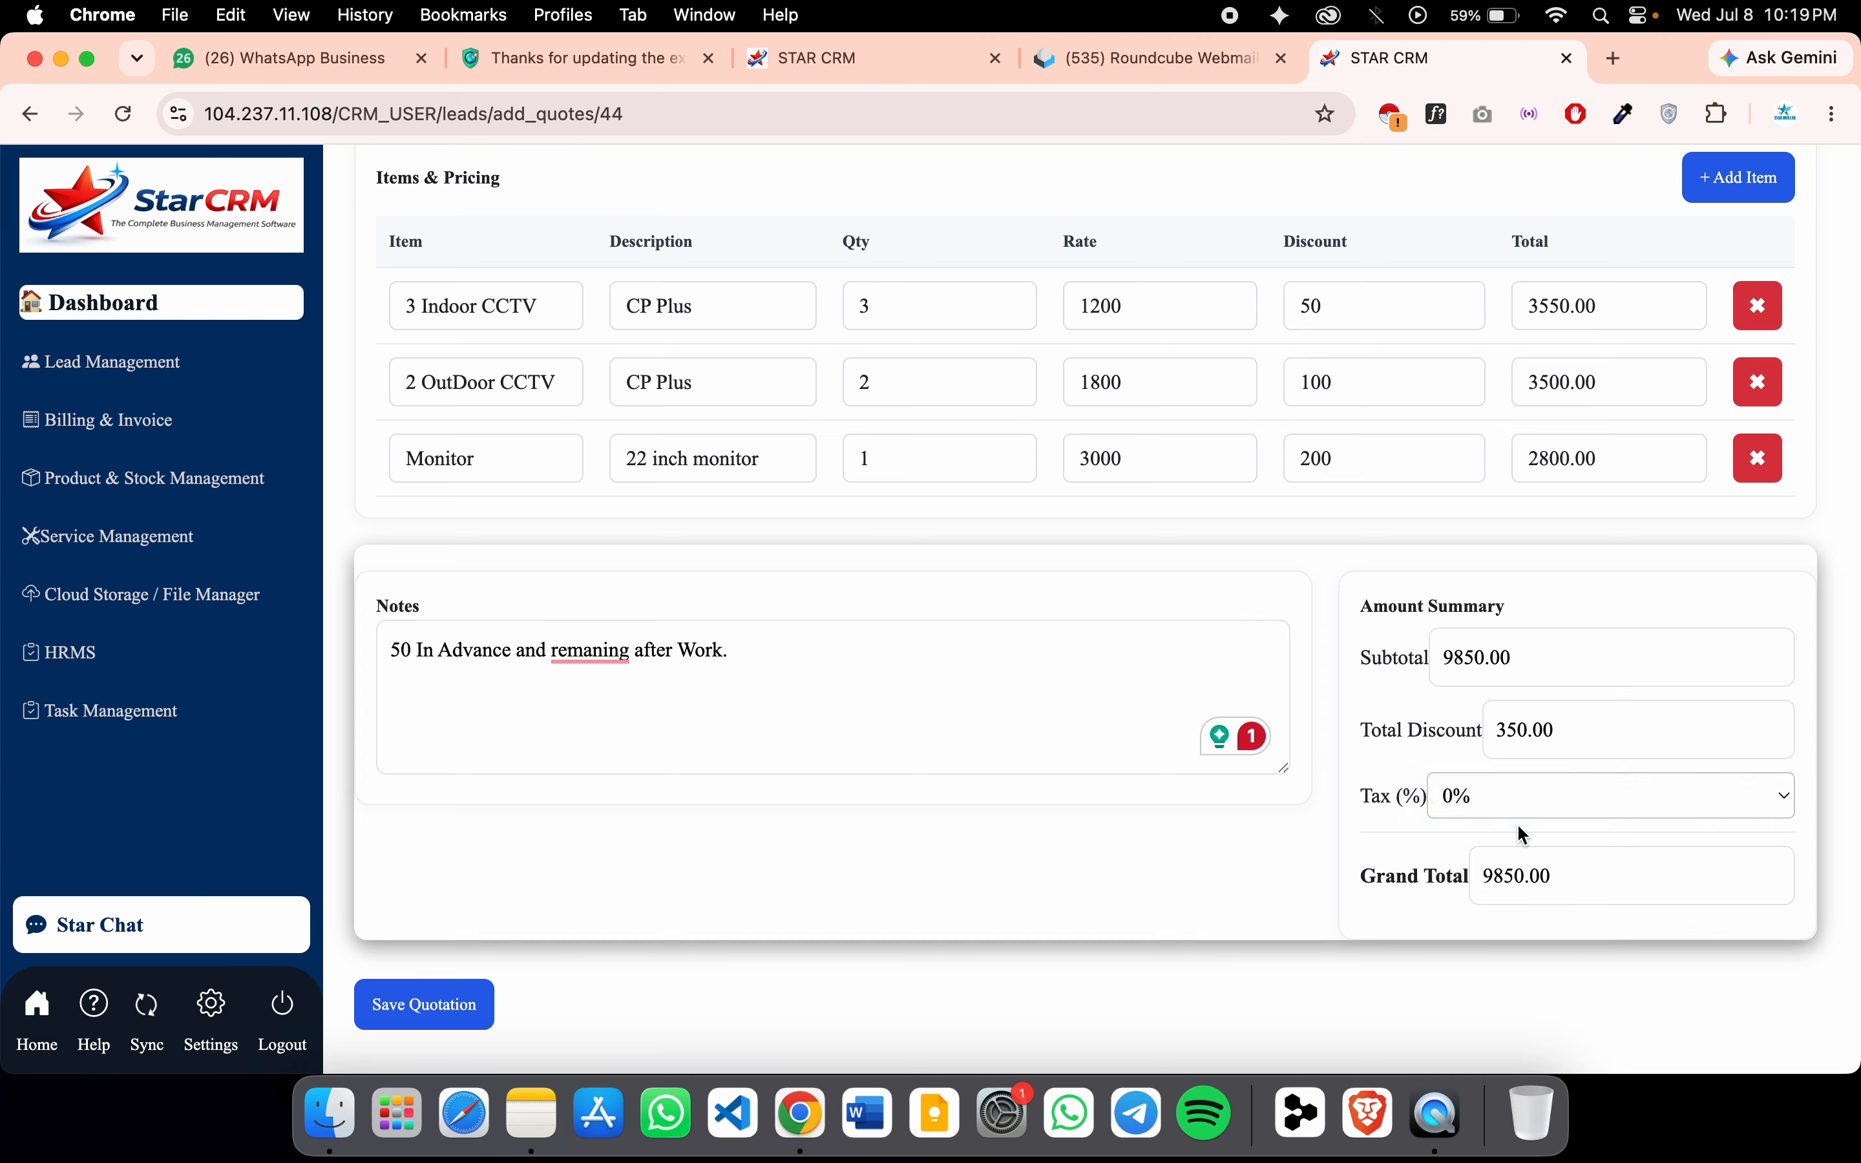
click(1531, 804)
click(1524, 827)
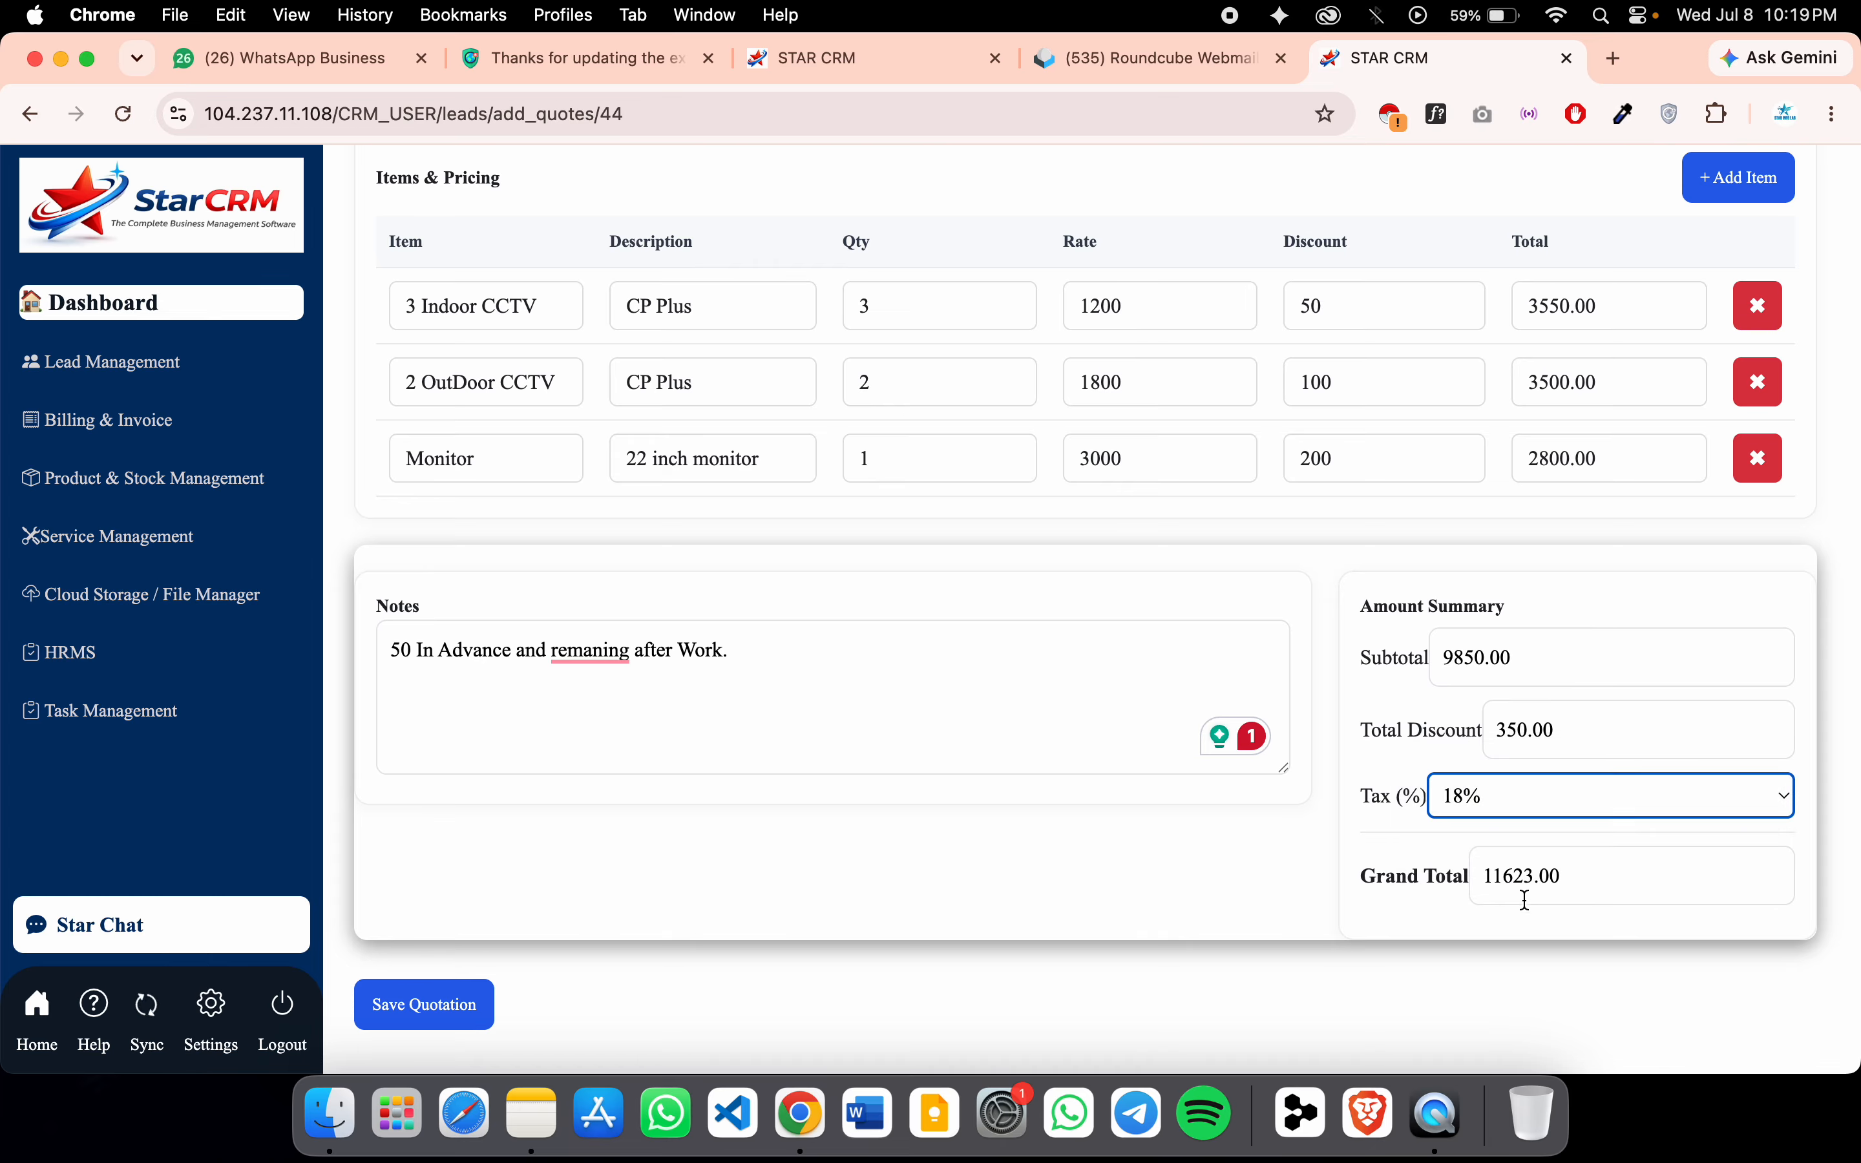
click(1525, 813)
click(1526, 833)
Set the tax back to 0% and save the quotation, confirming with OK
click(1522, 804)
click(1514, 732)
click(1512, 792)
click(1510, 763)
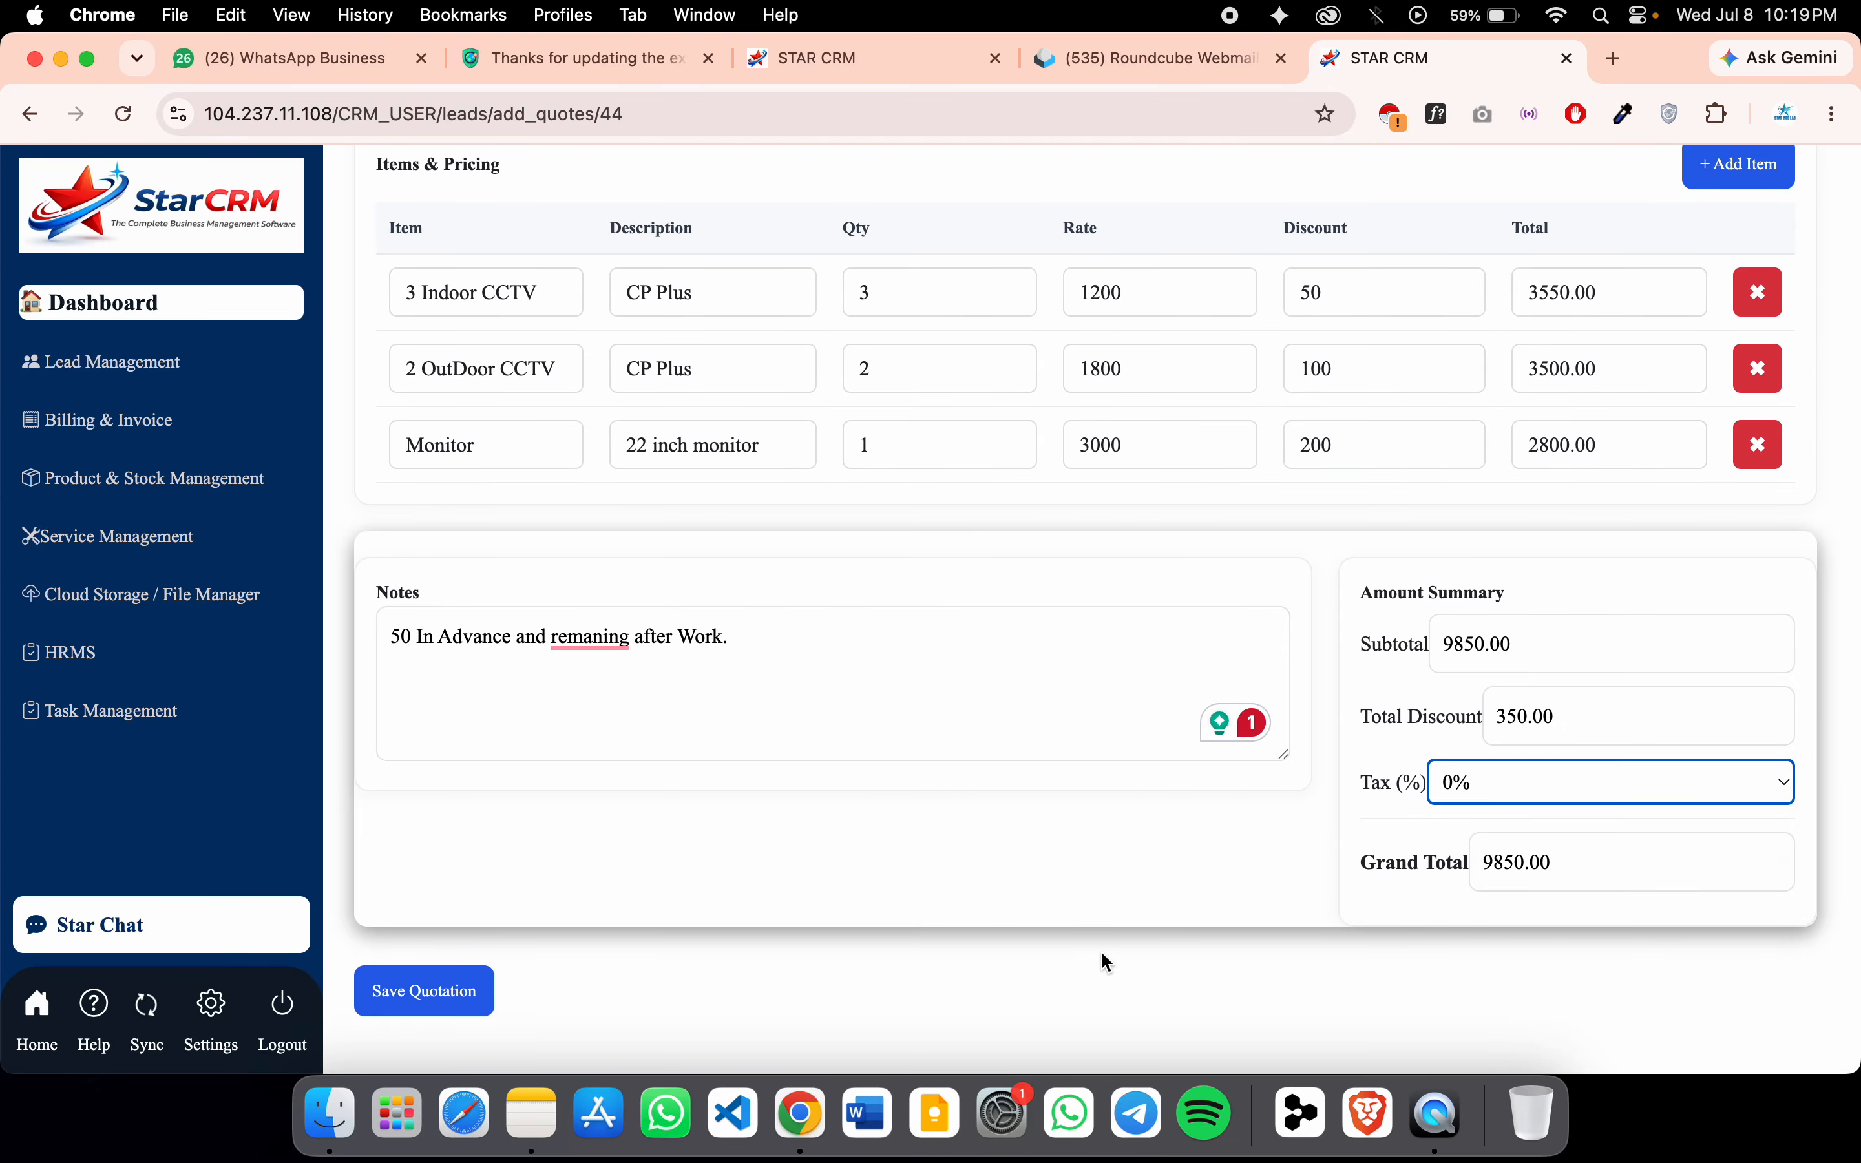
click(382, 1002)
click(1156, 274)
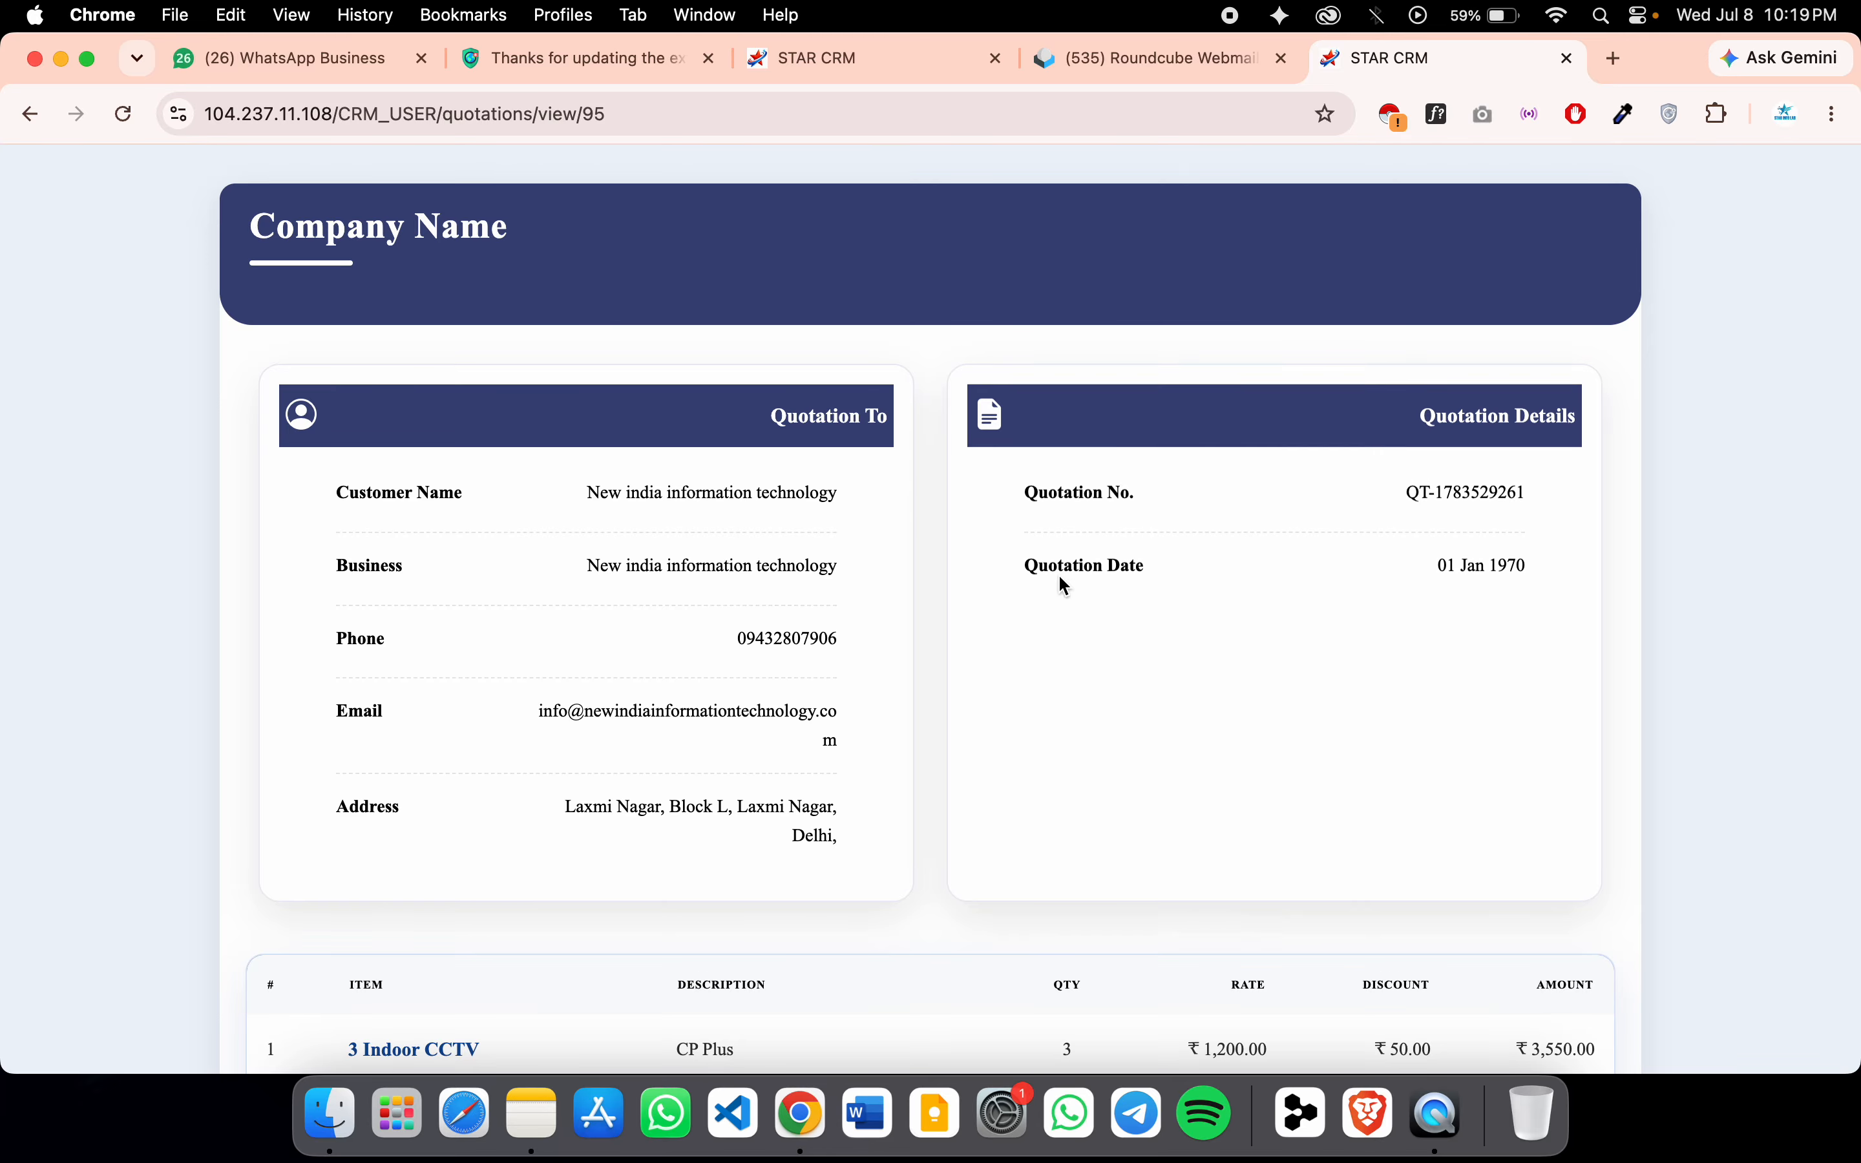
Scroll through the saved quotation's view page, including its Company Name and customer details
scroll(1012, 689, down, 5)
scroll(1014, 690, down, 3)
scroll(1014, 690, up, 10)
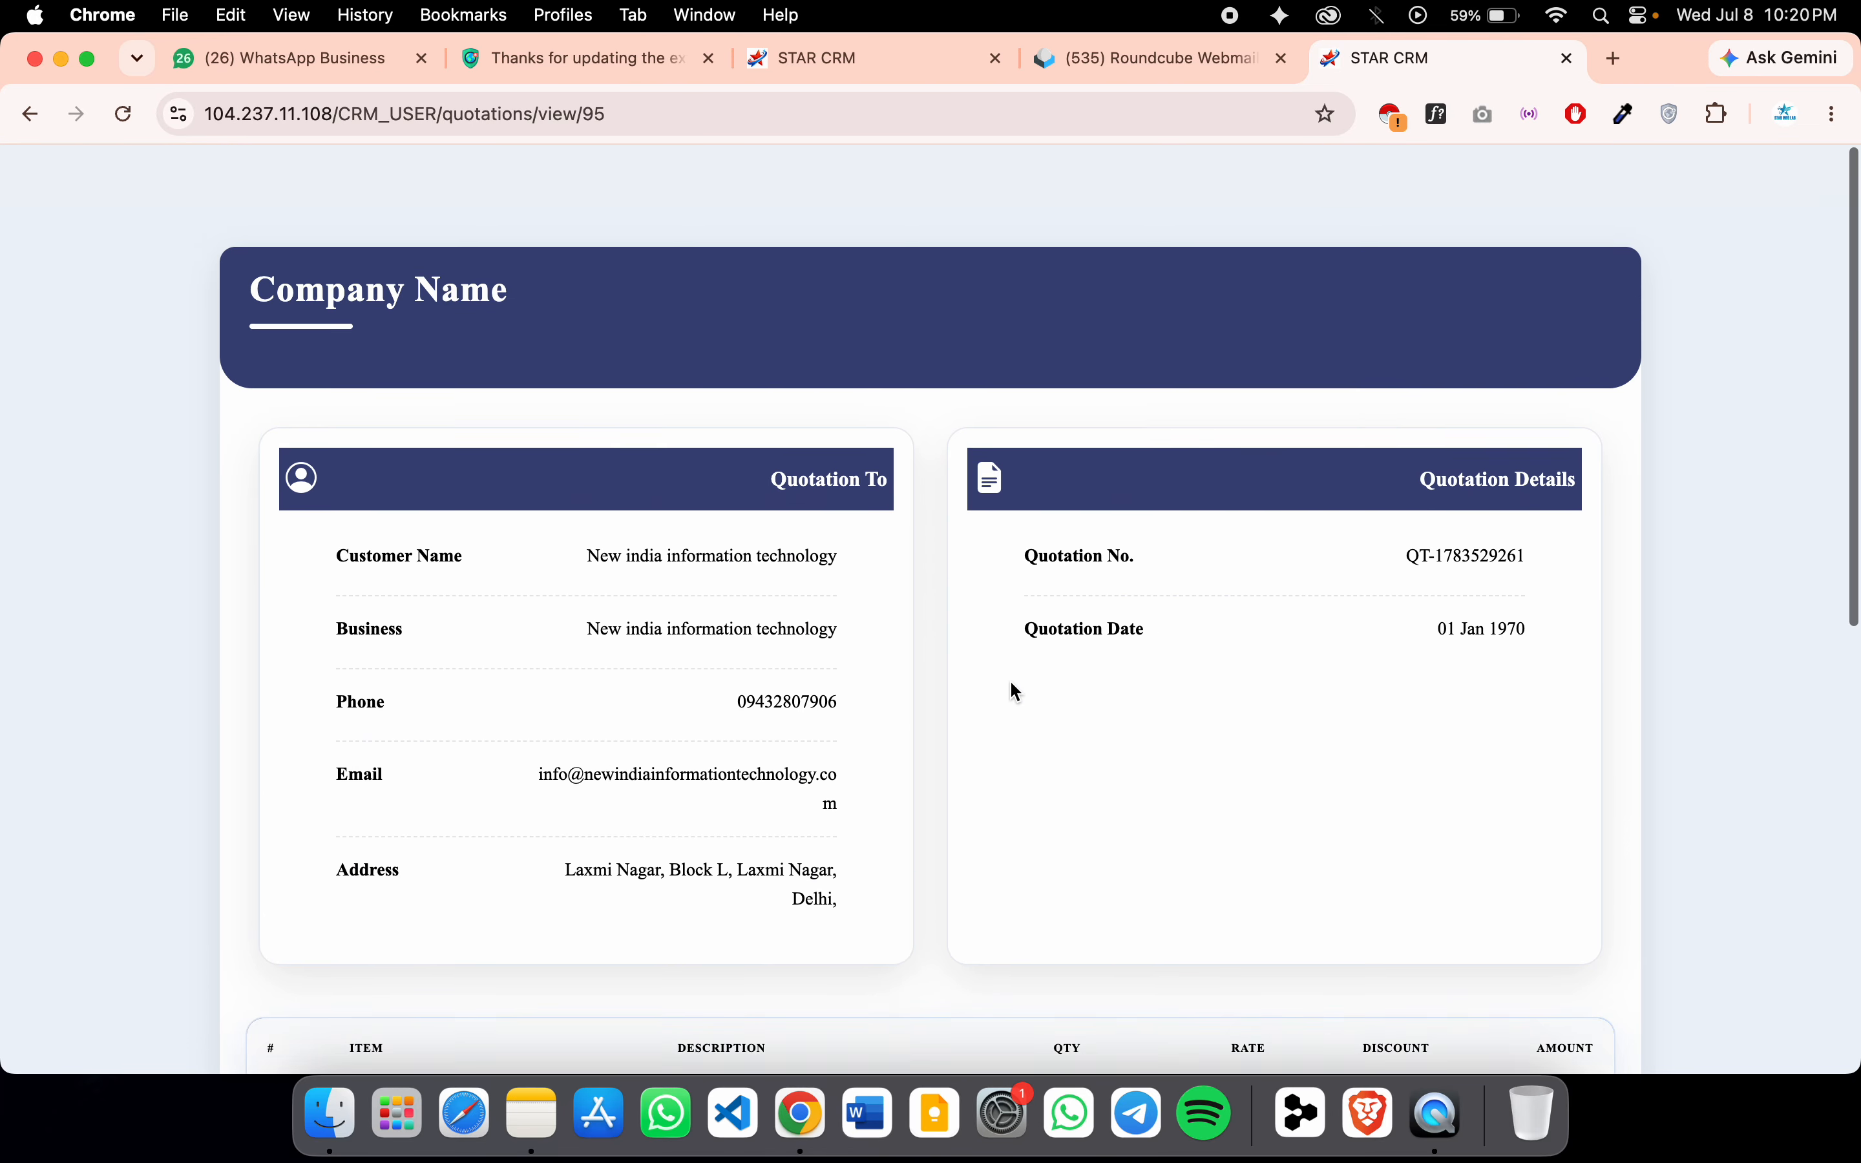
drag(215, 231, 518, 223)
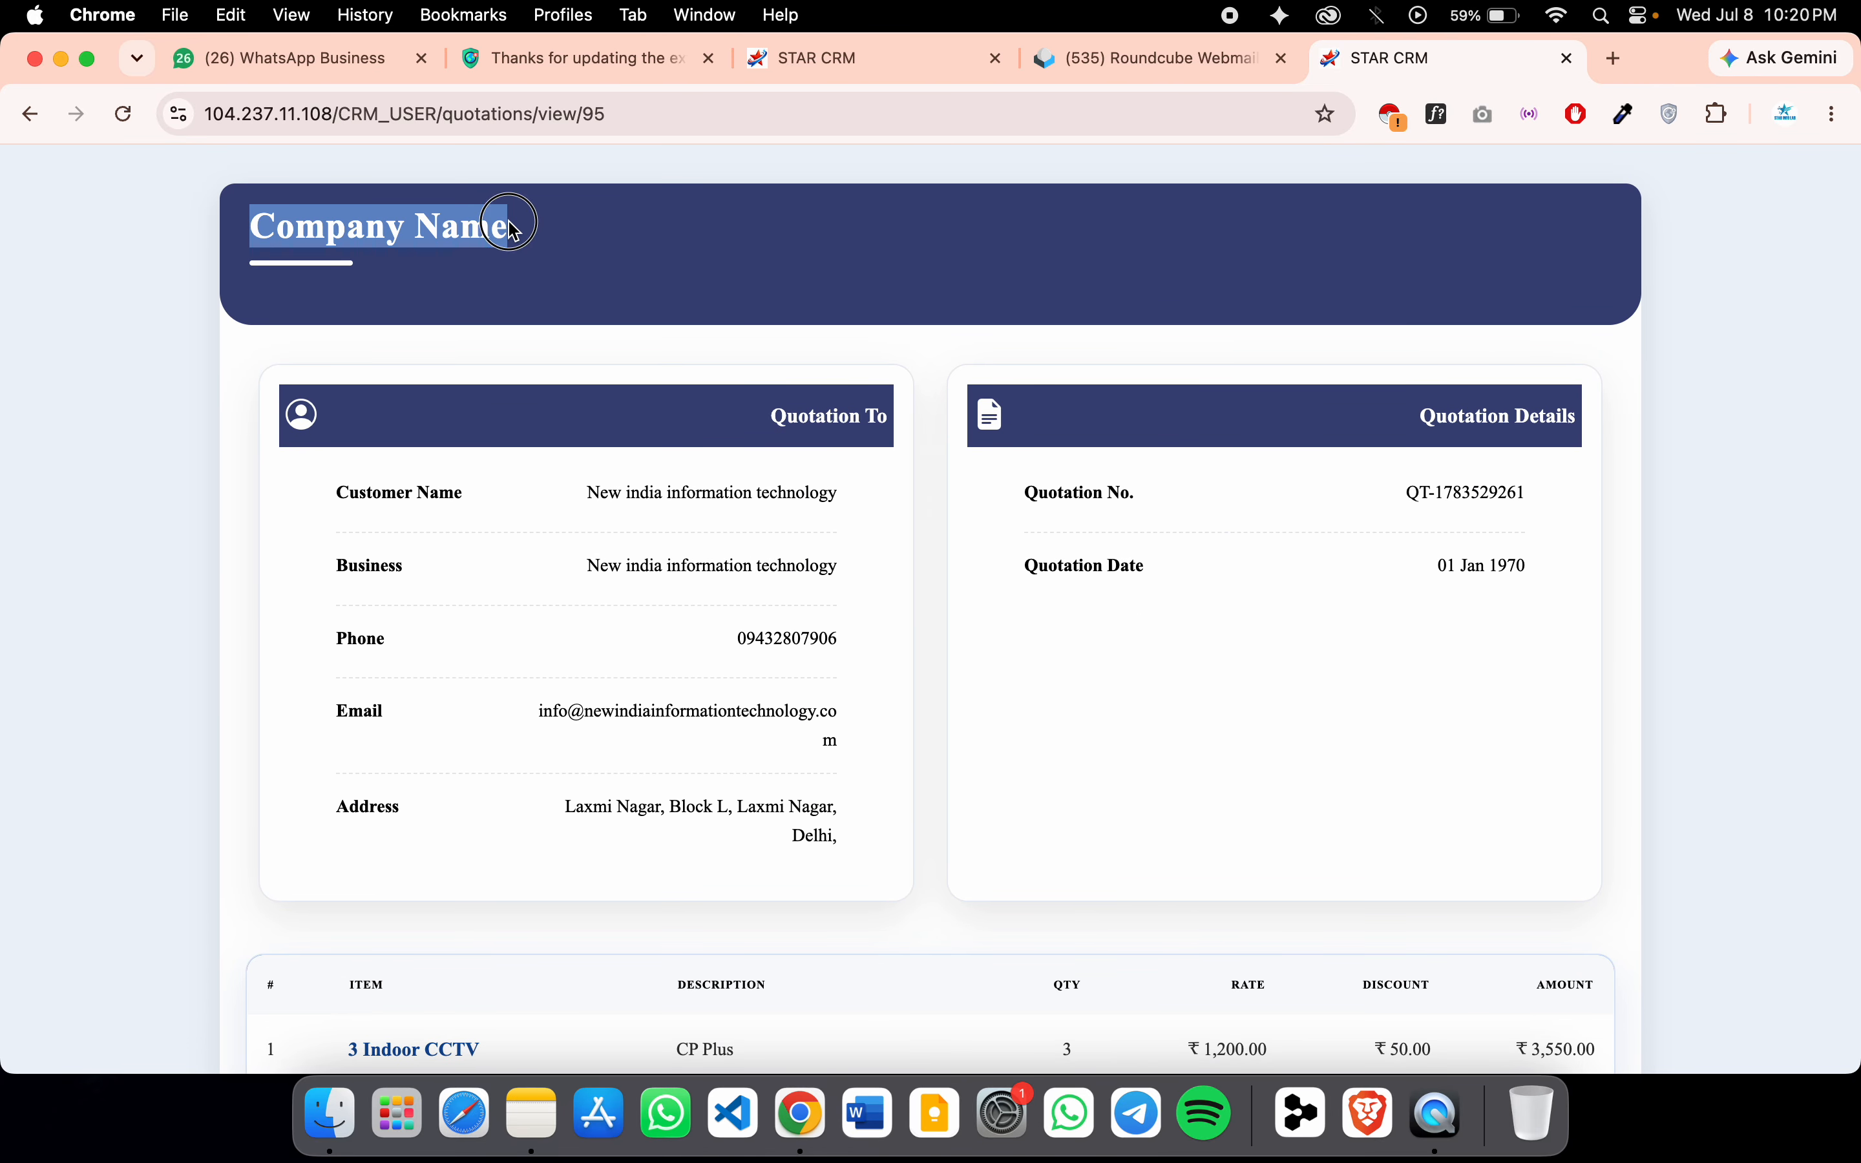
click(517, 225)
scroll(191, 461, down, 3)
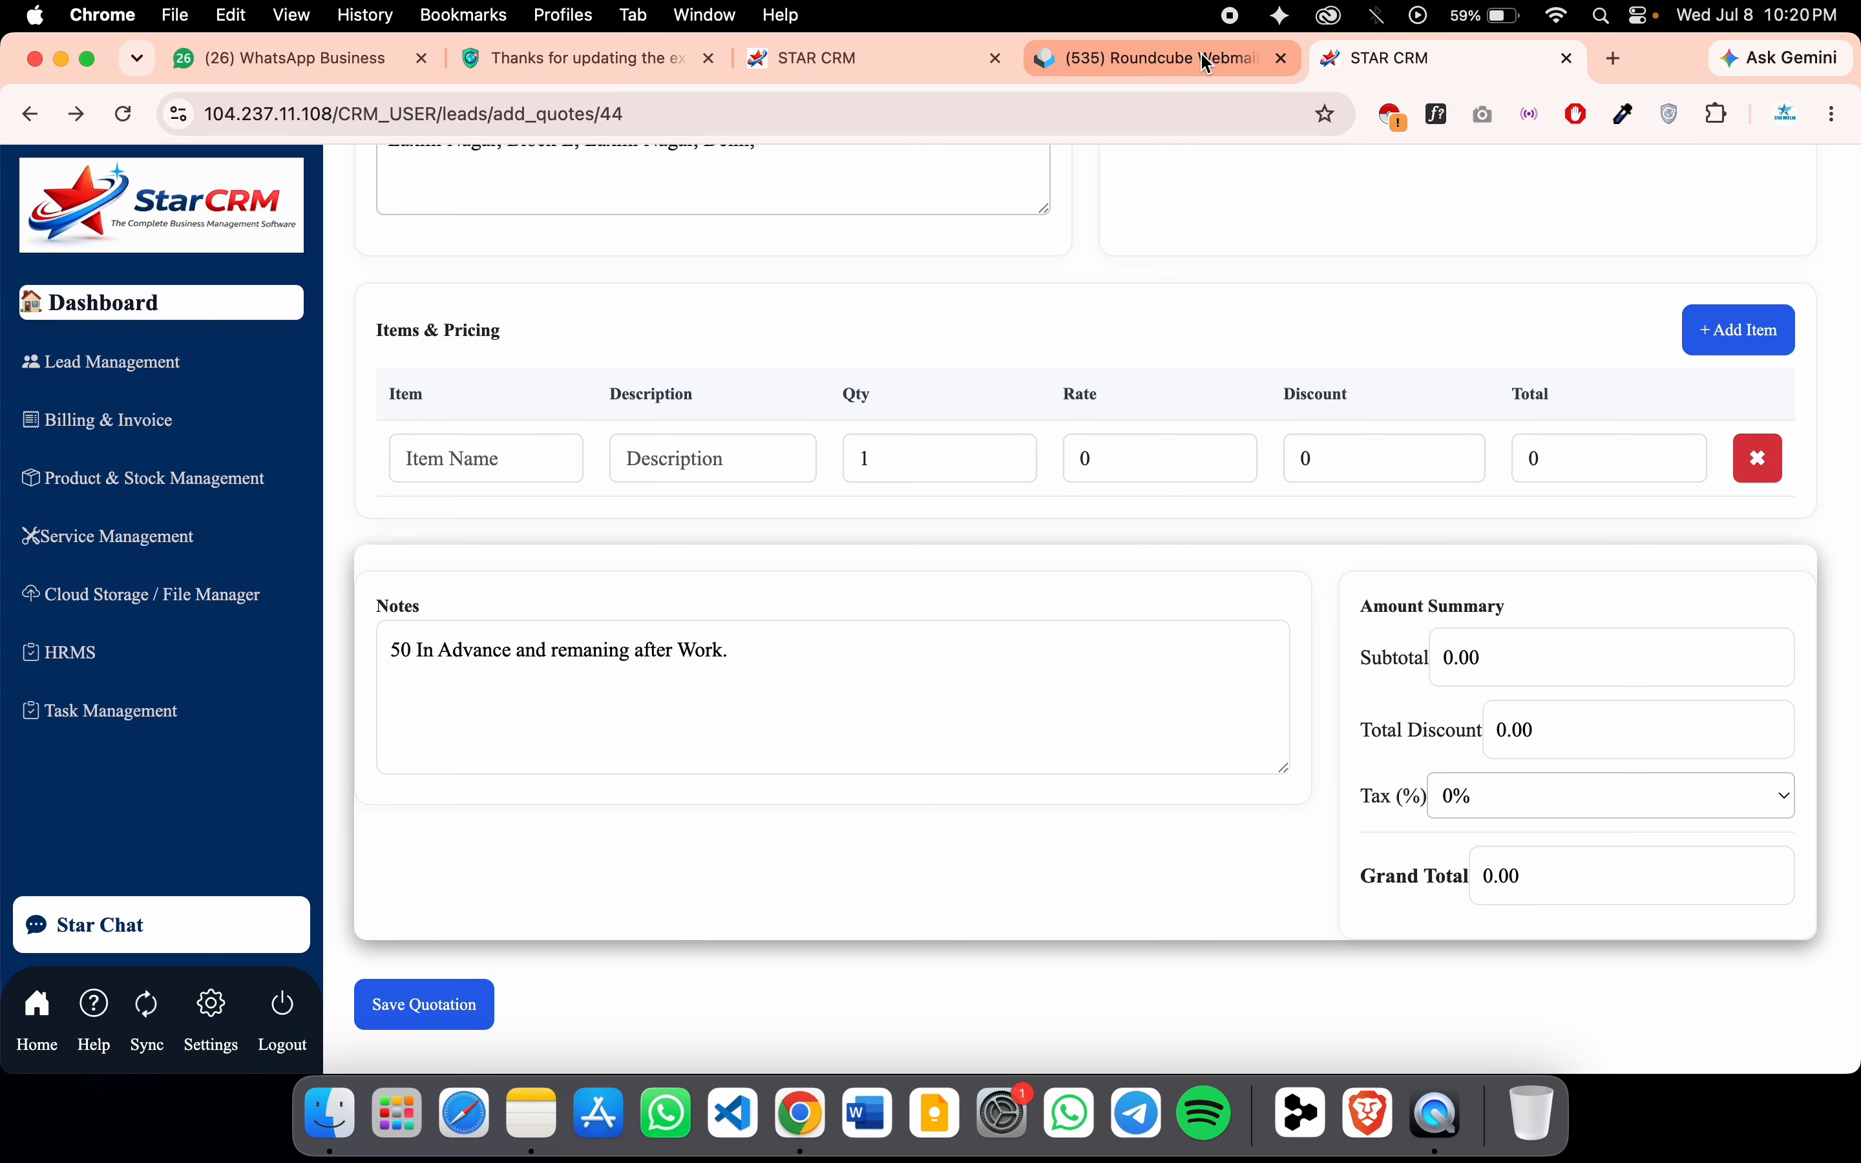
Open the Business Logo file chooser in profile settings and scroll through Downloads
click(1150, 58)
click(1415, 57)
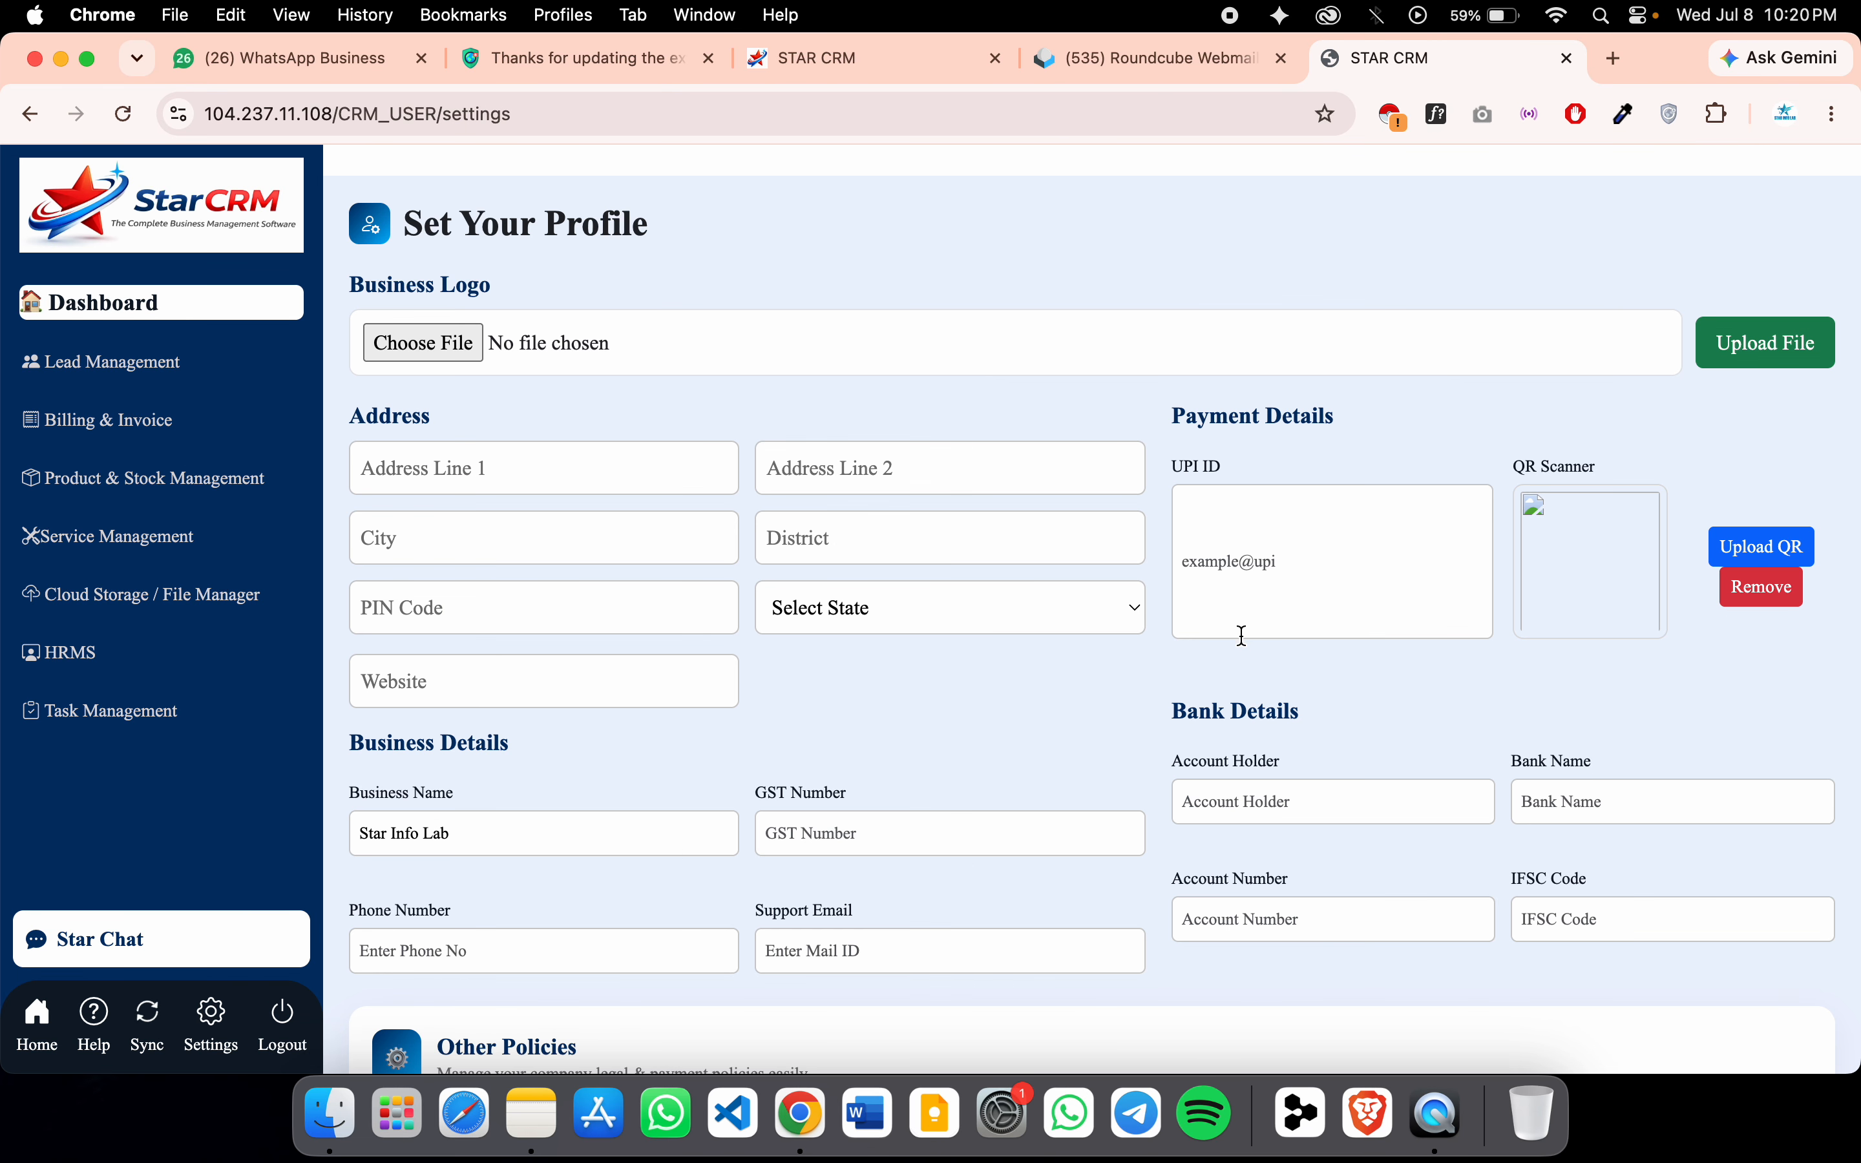
click(409, 347)
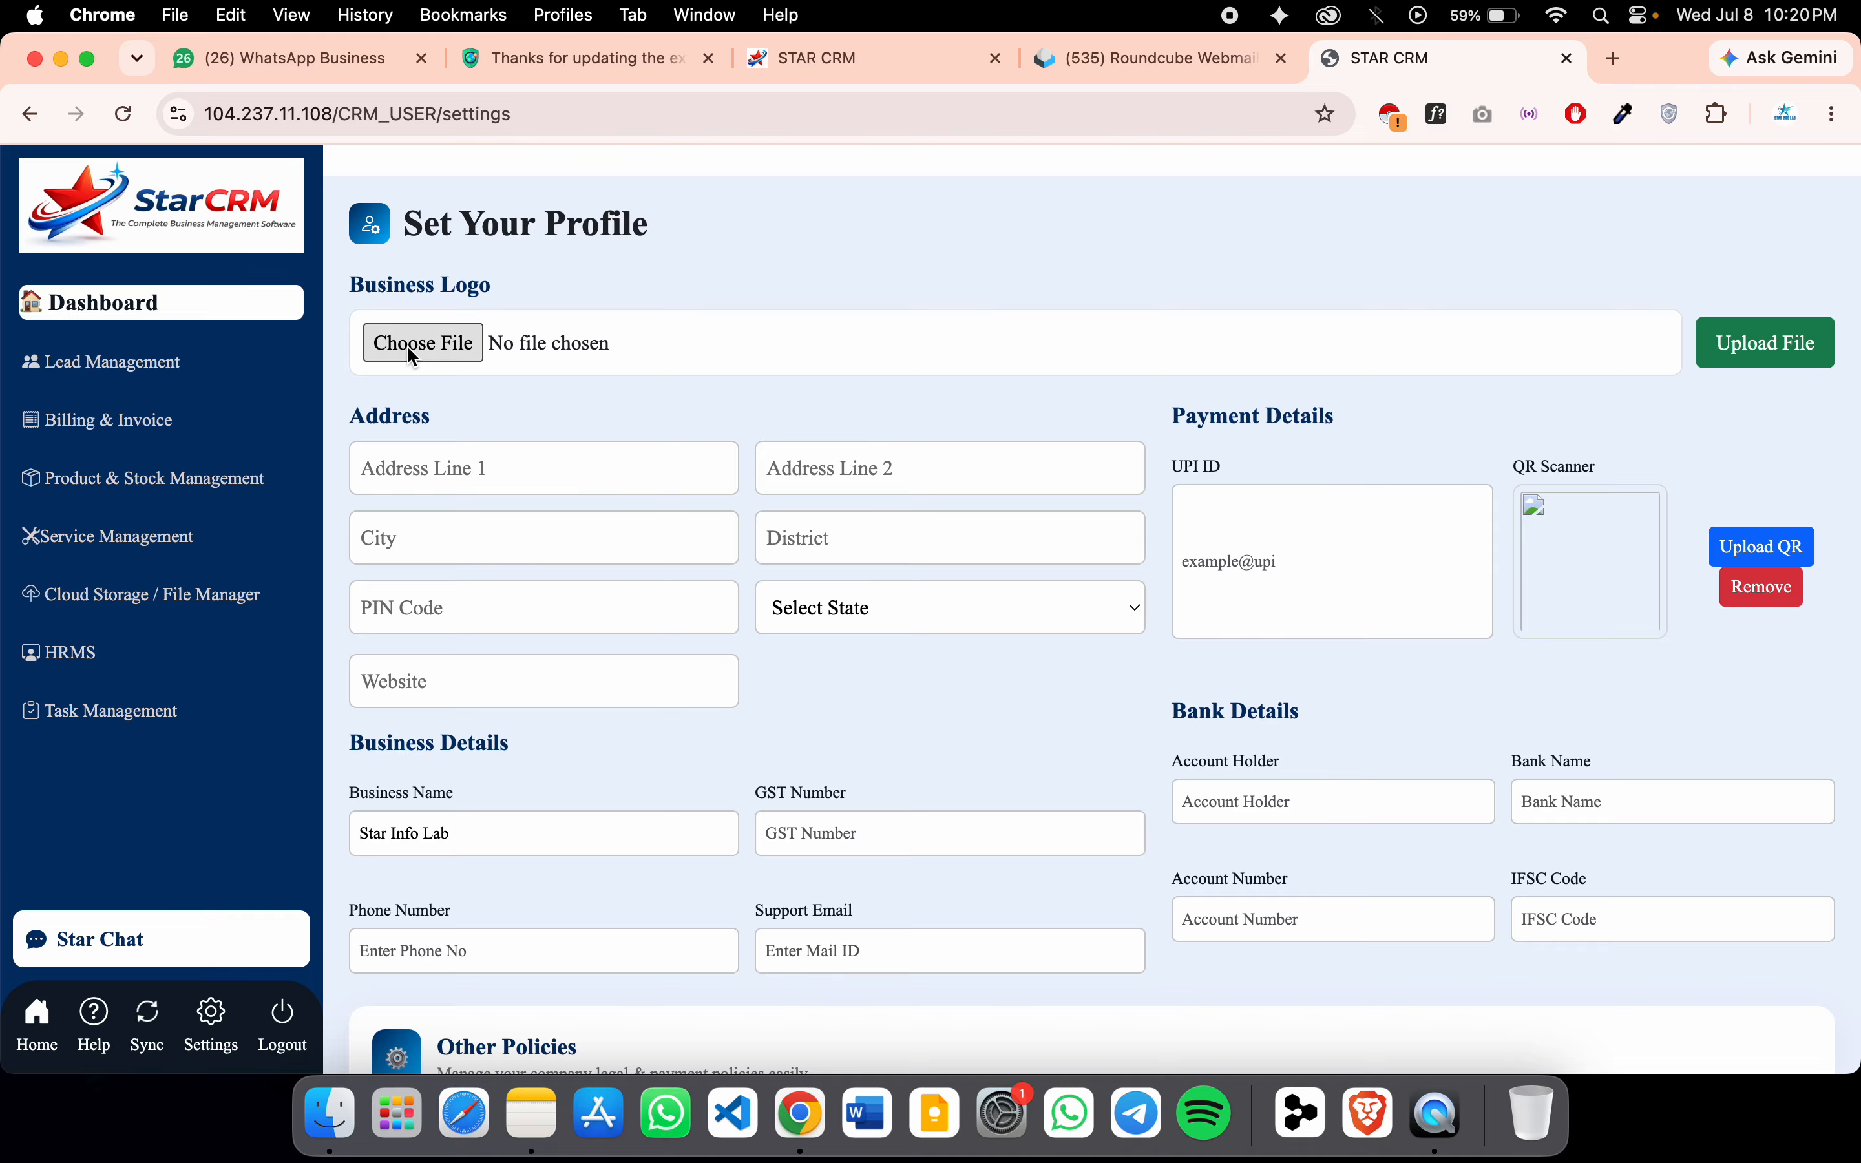
scroll(971, 545, down, 3)
scroll(972, 546, down, 10)
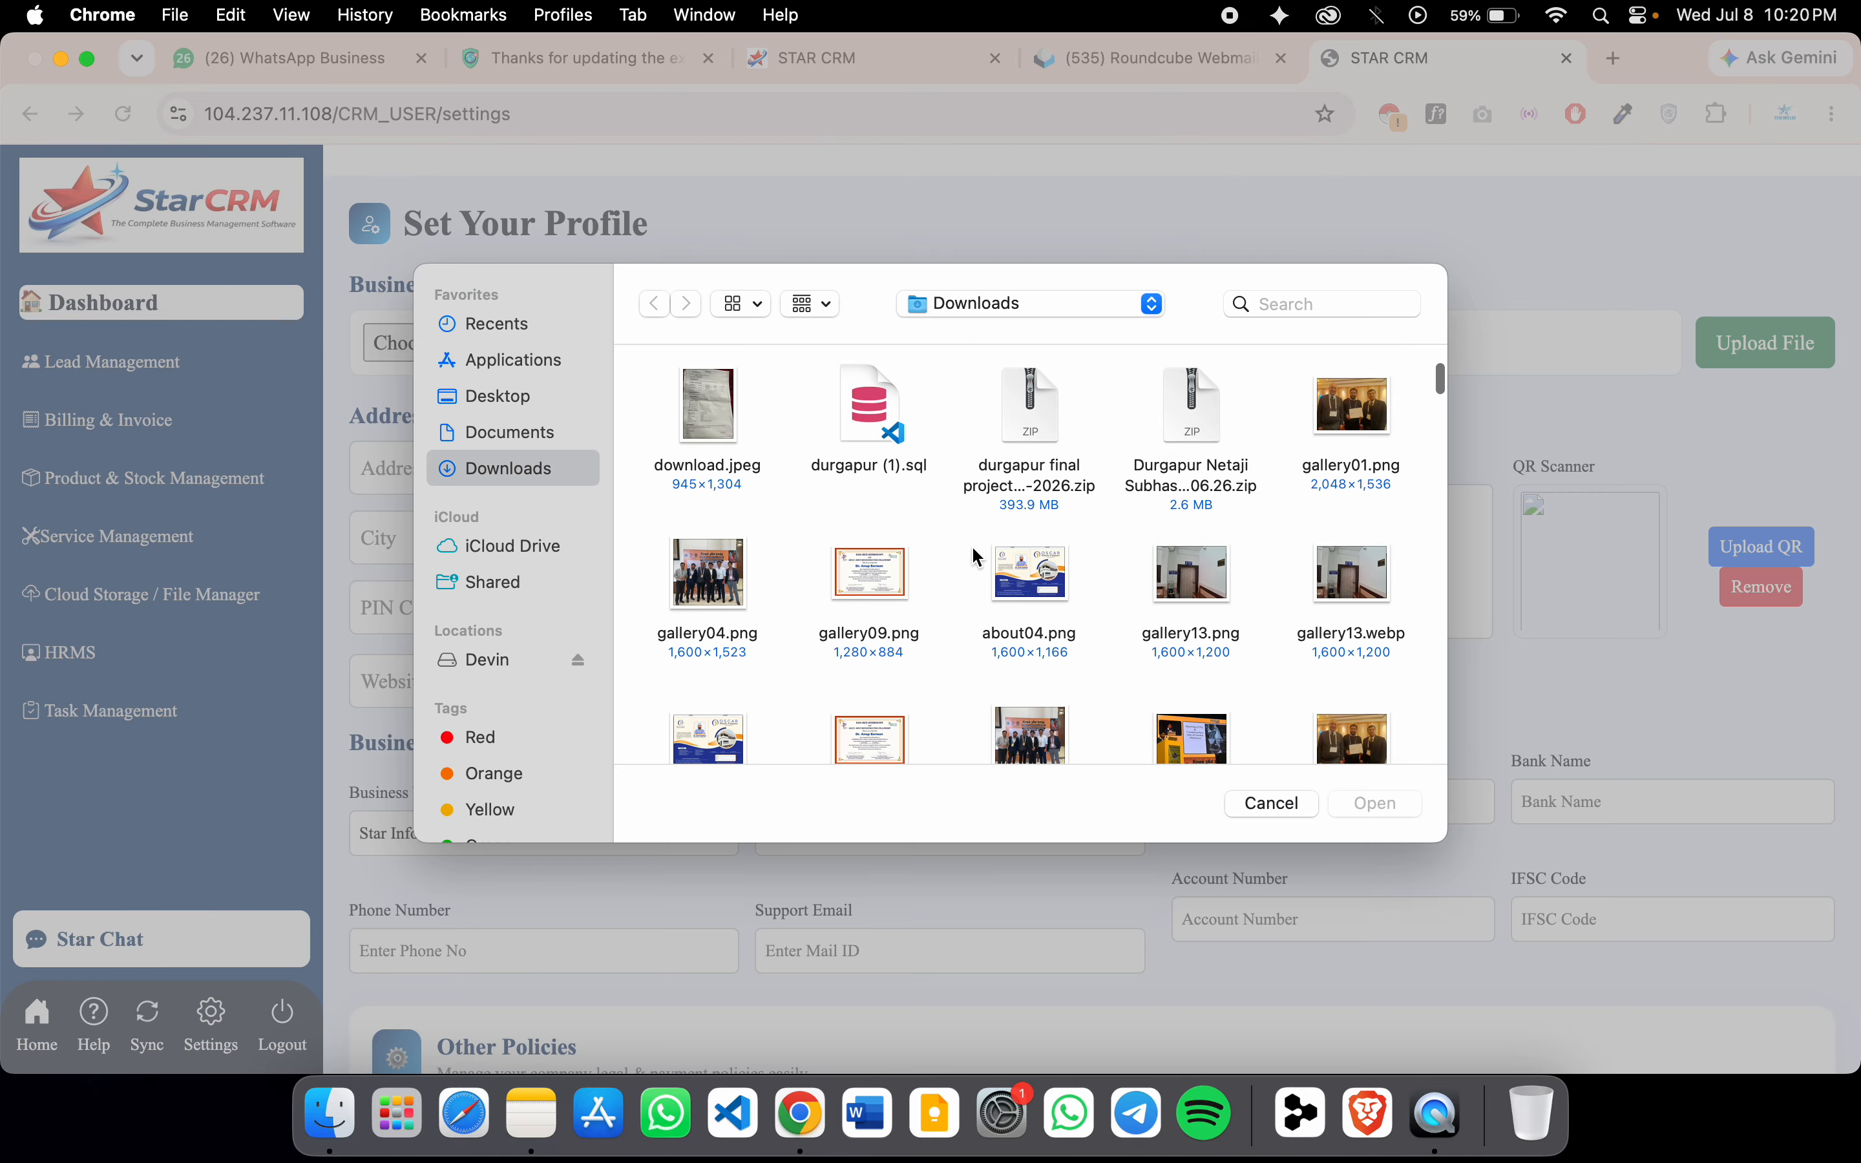
scroll(972, 548, down, 8)
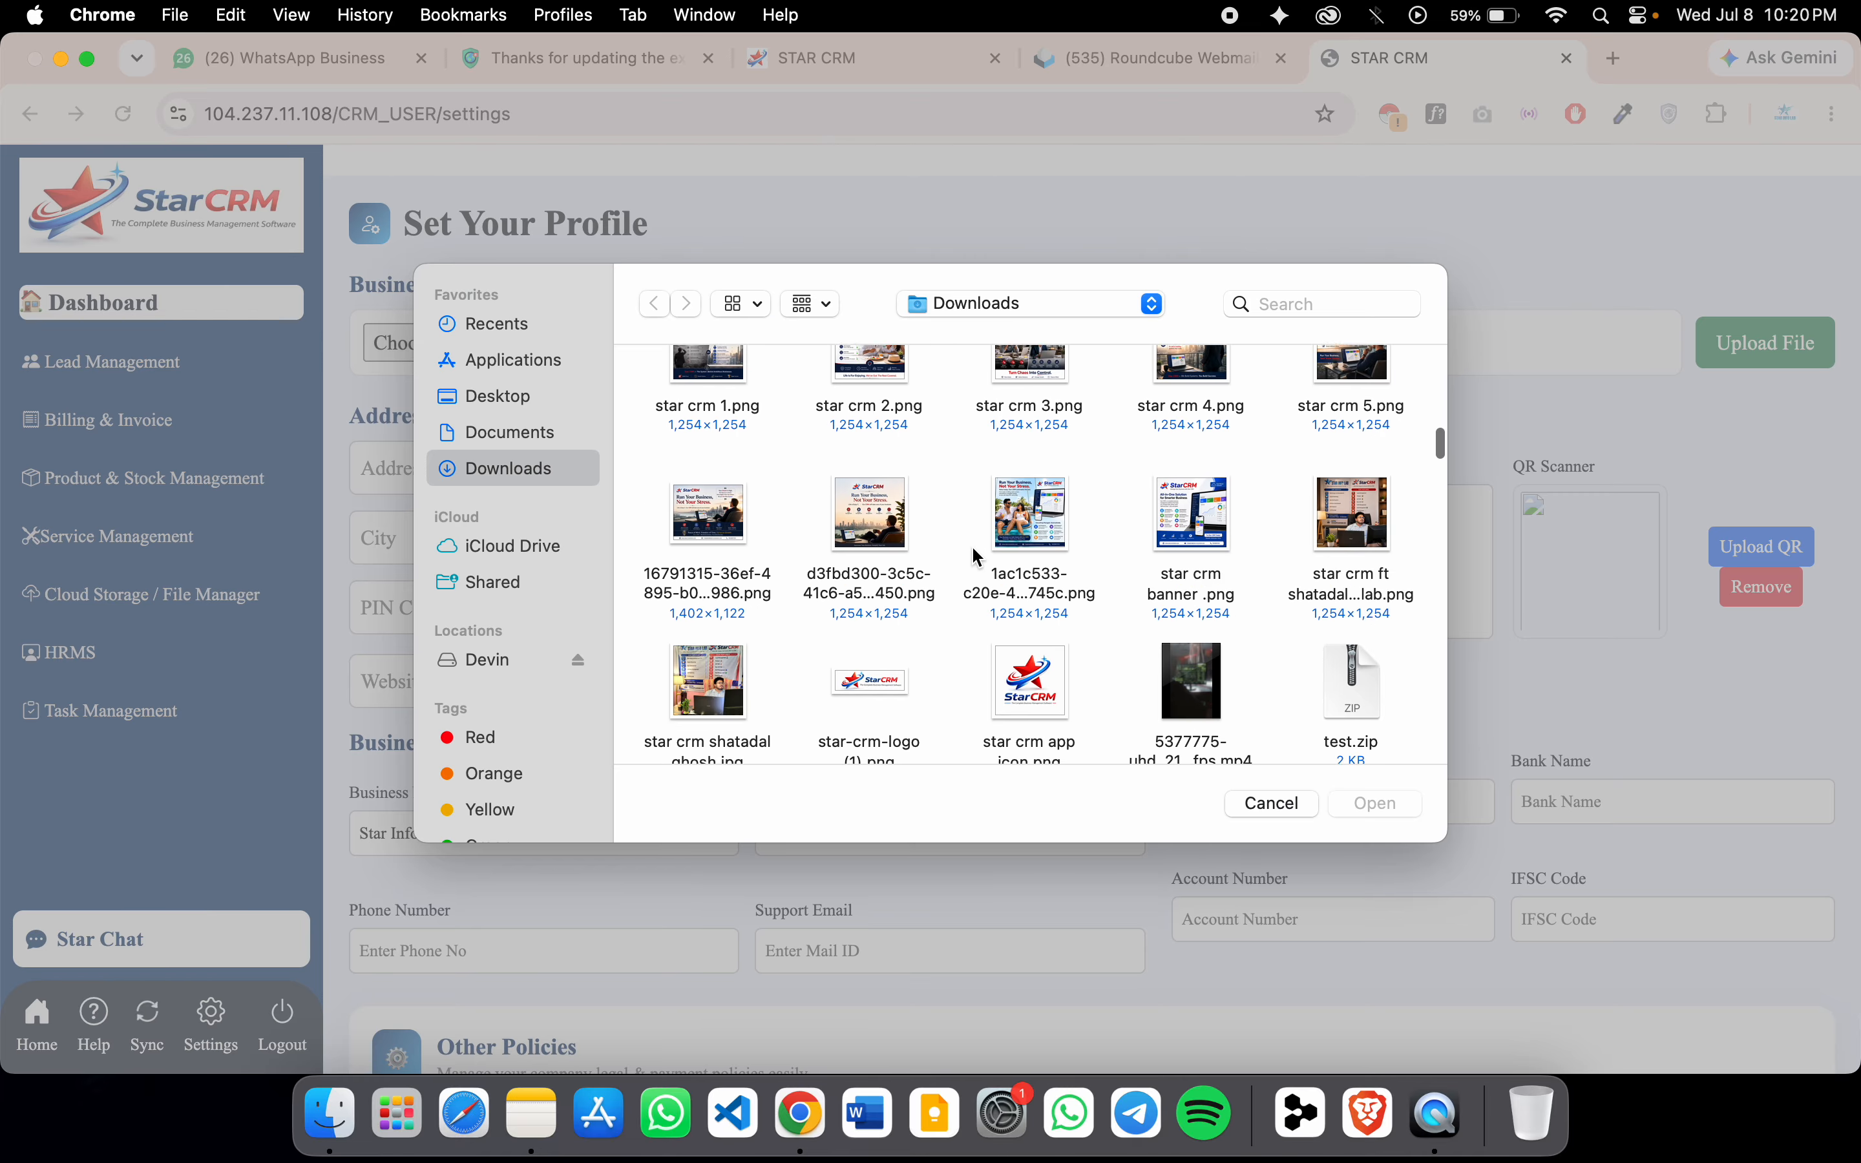
scroll(948, 692, down, 10)
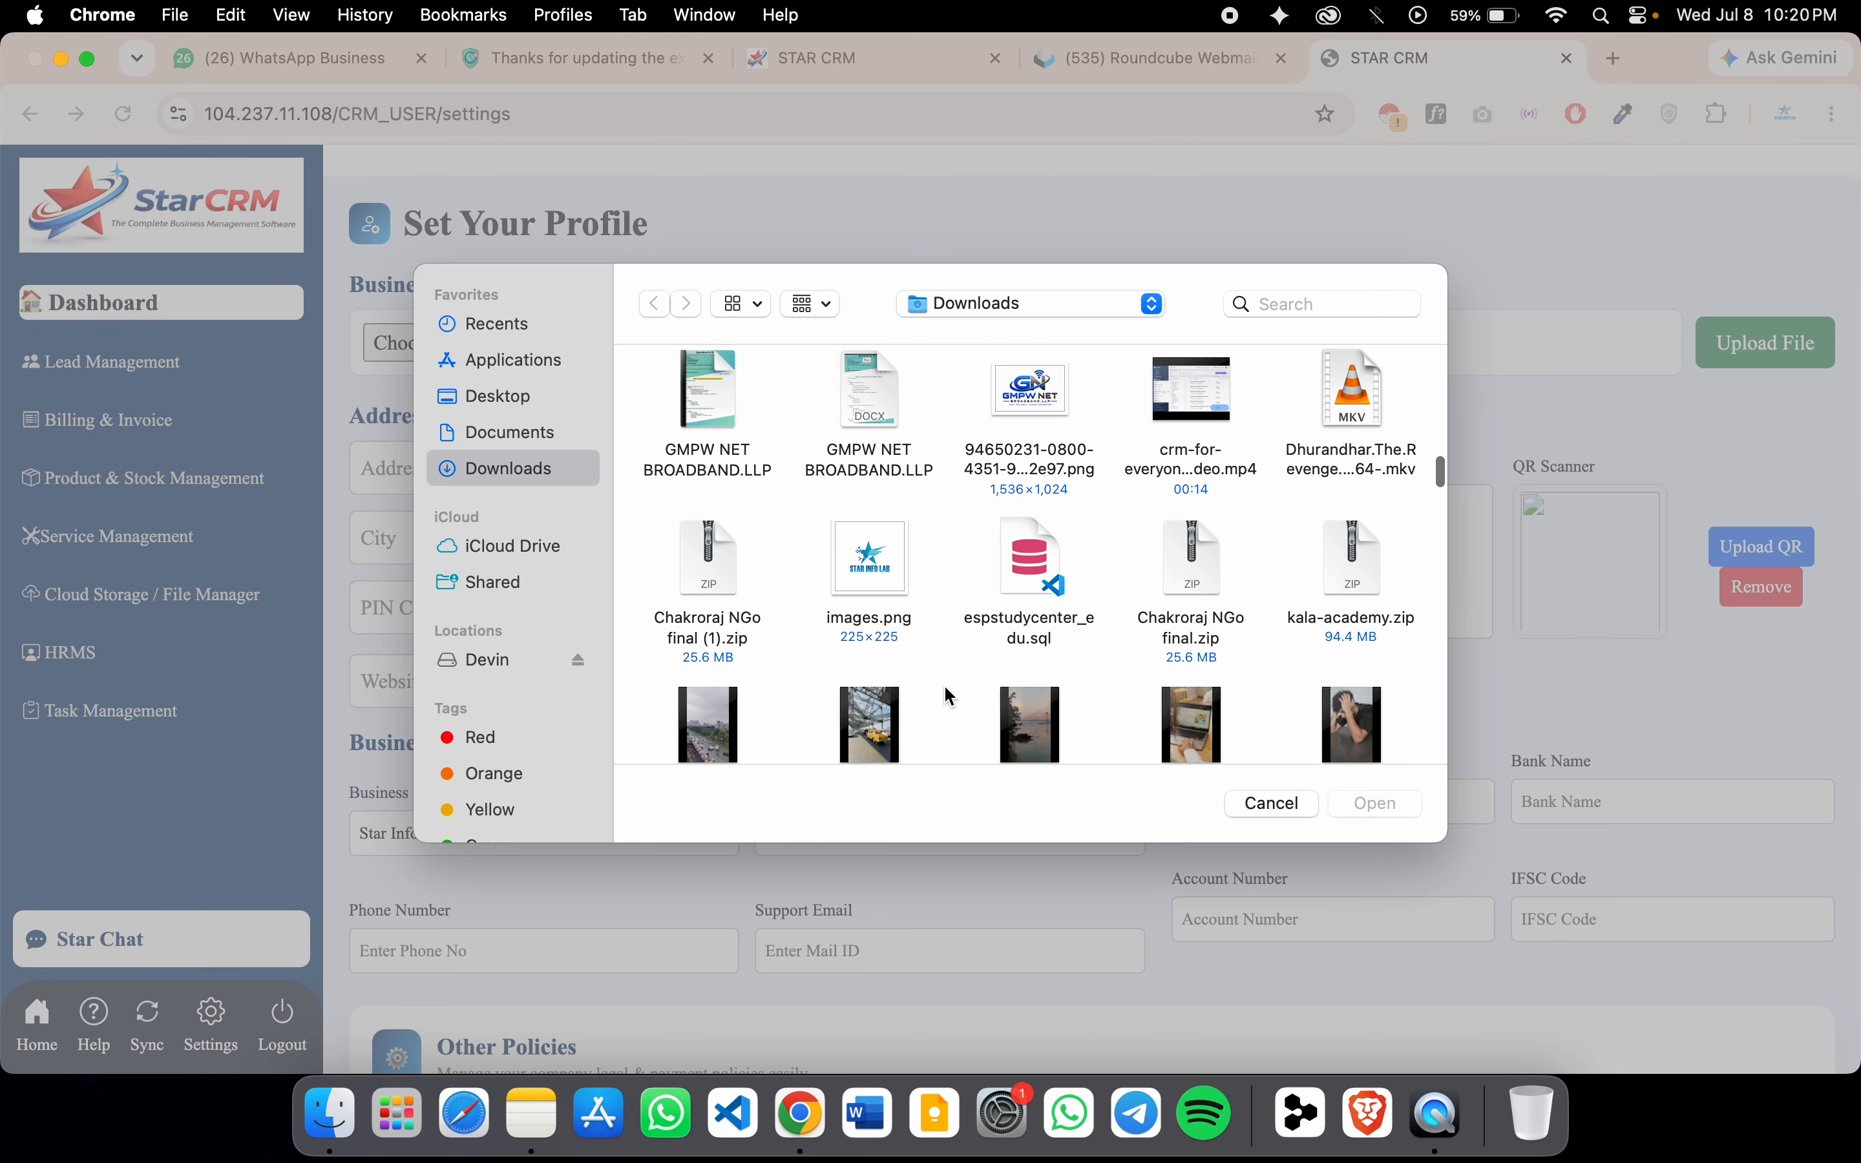
scroll(948, 693, down, 12)
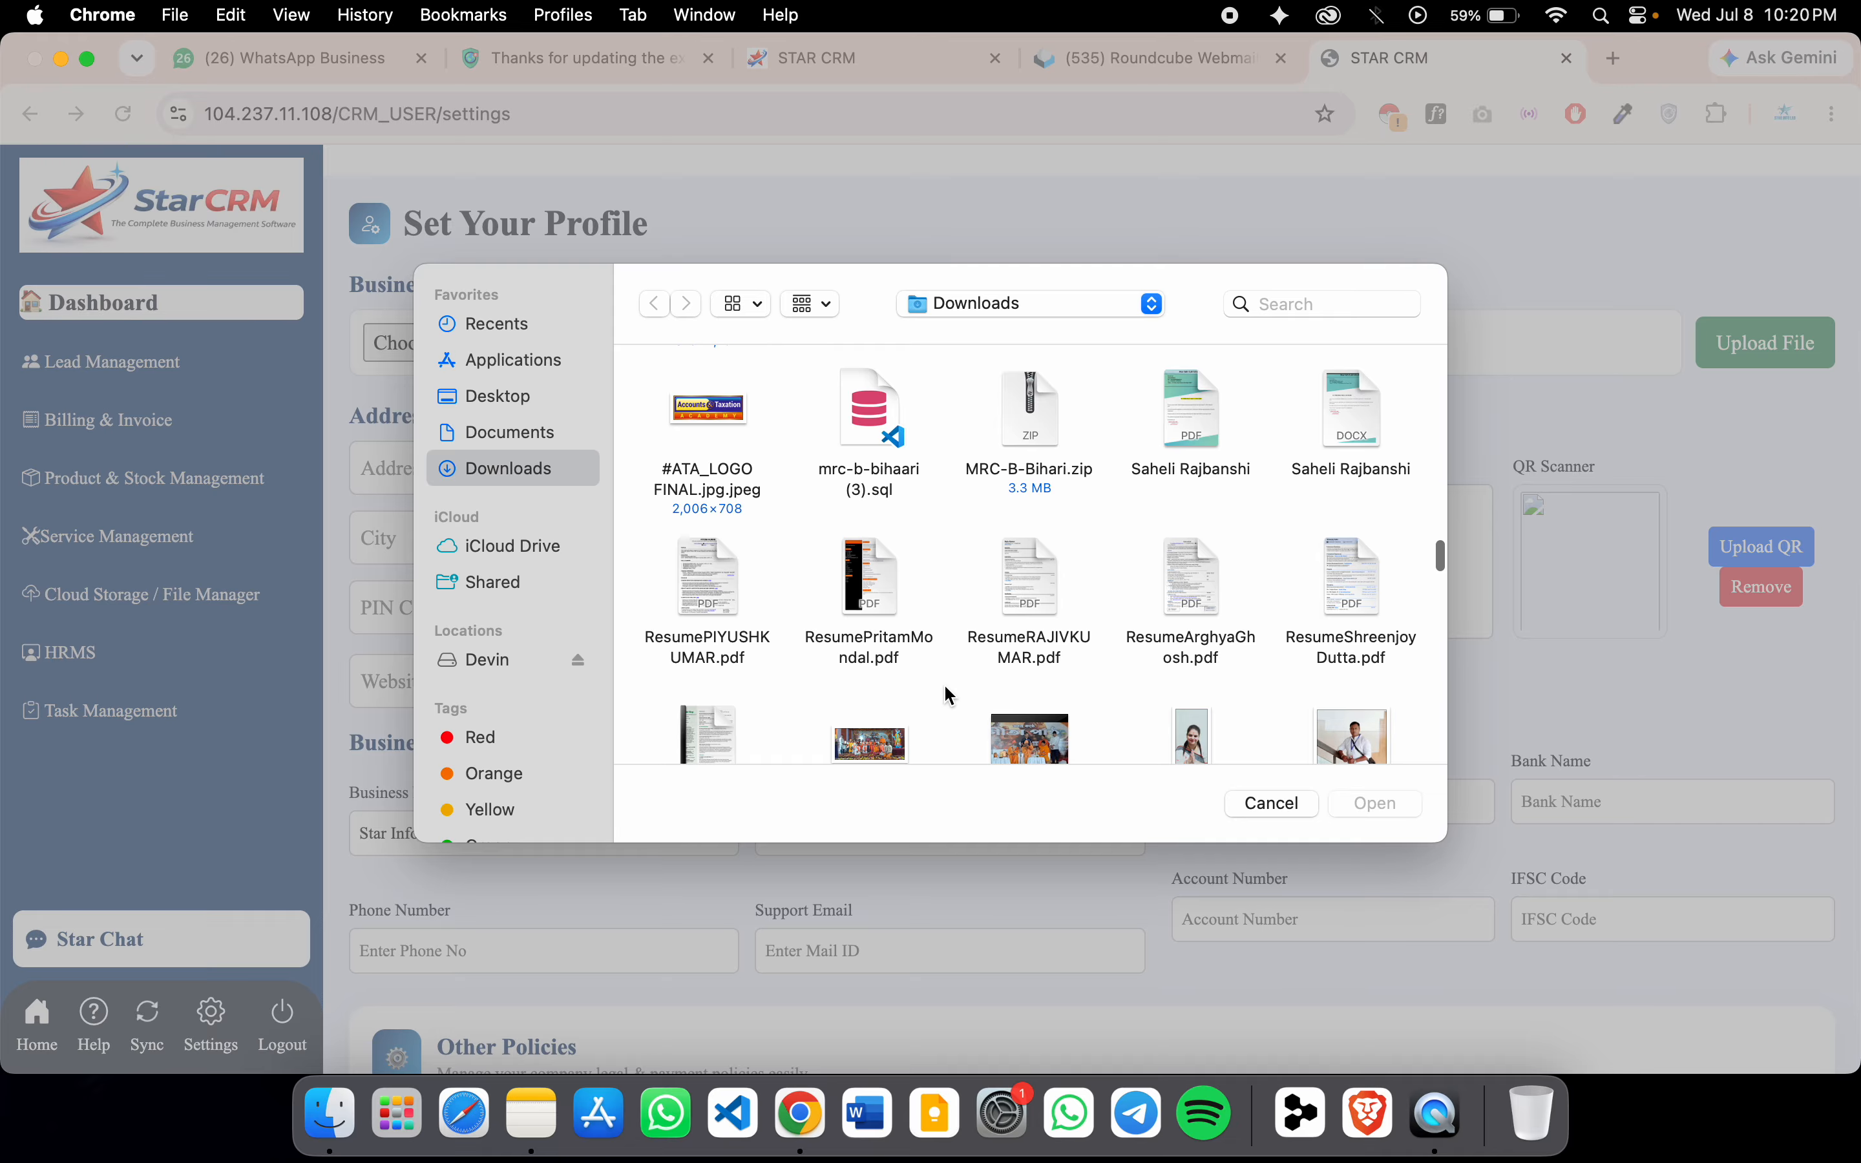
scroll(976, 590, down, 12)
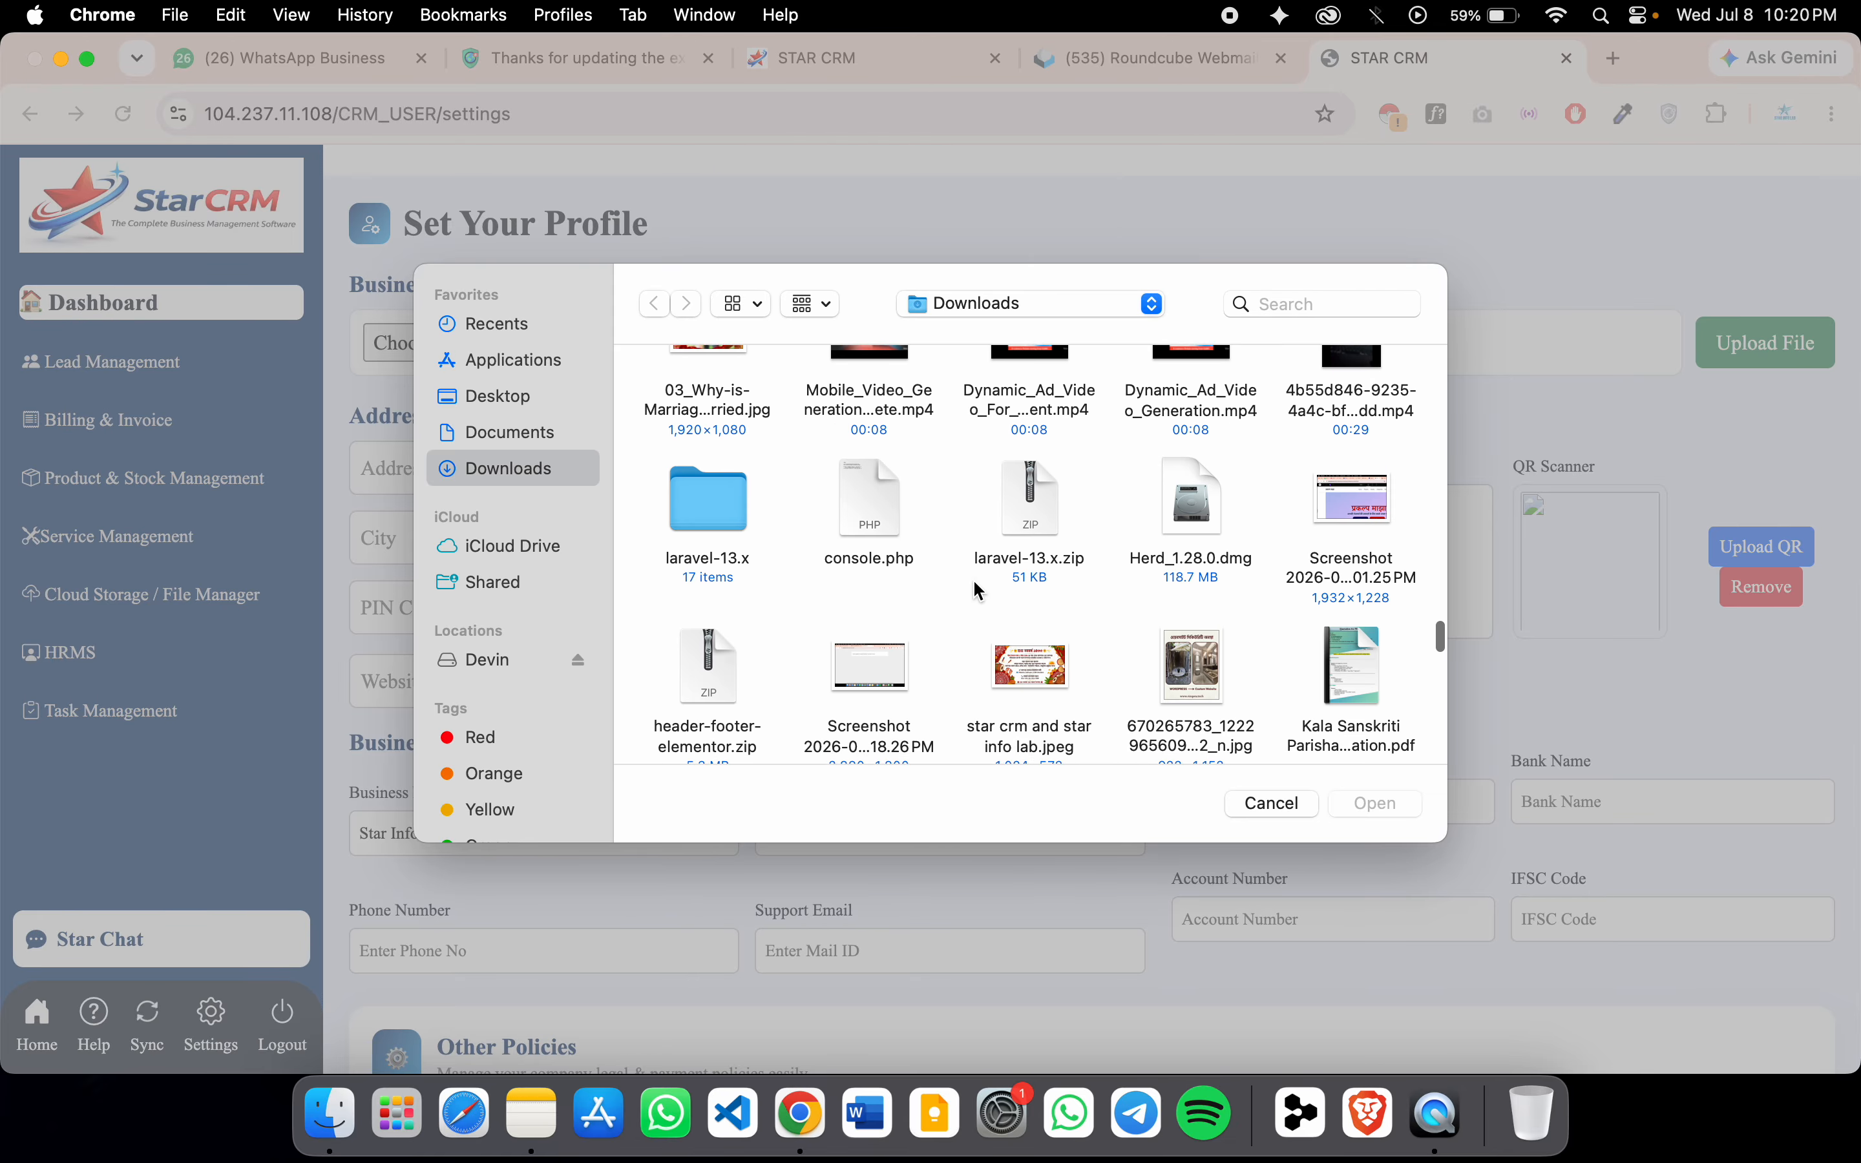
Search the computer for 'star info lab', return to Downloads, then cancel the chooser
text(star)
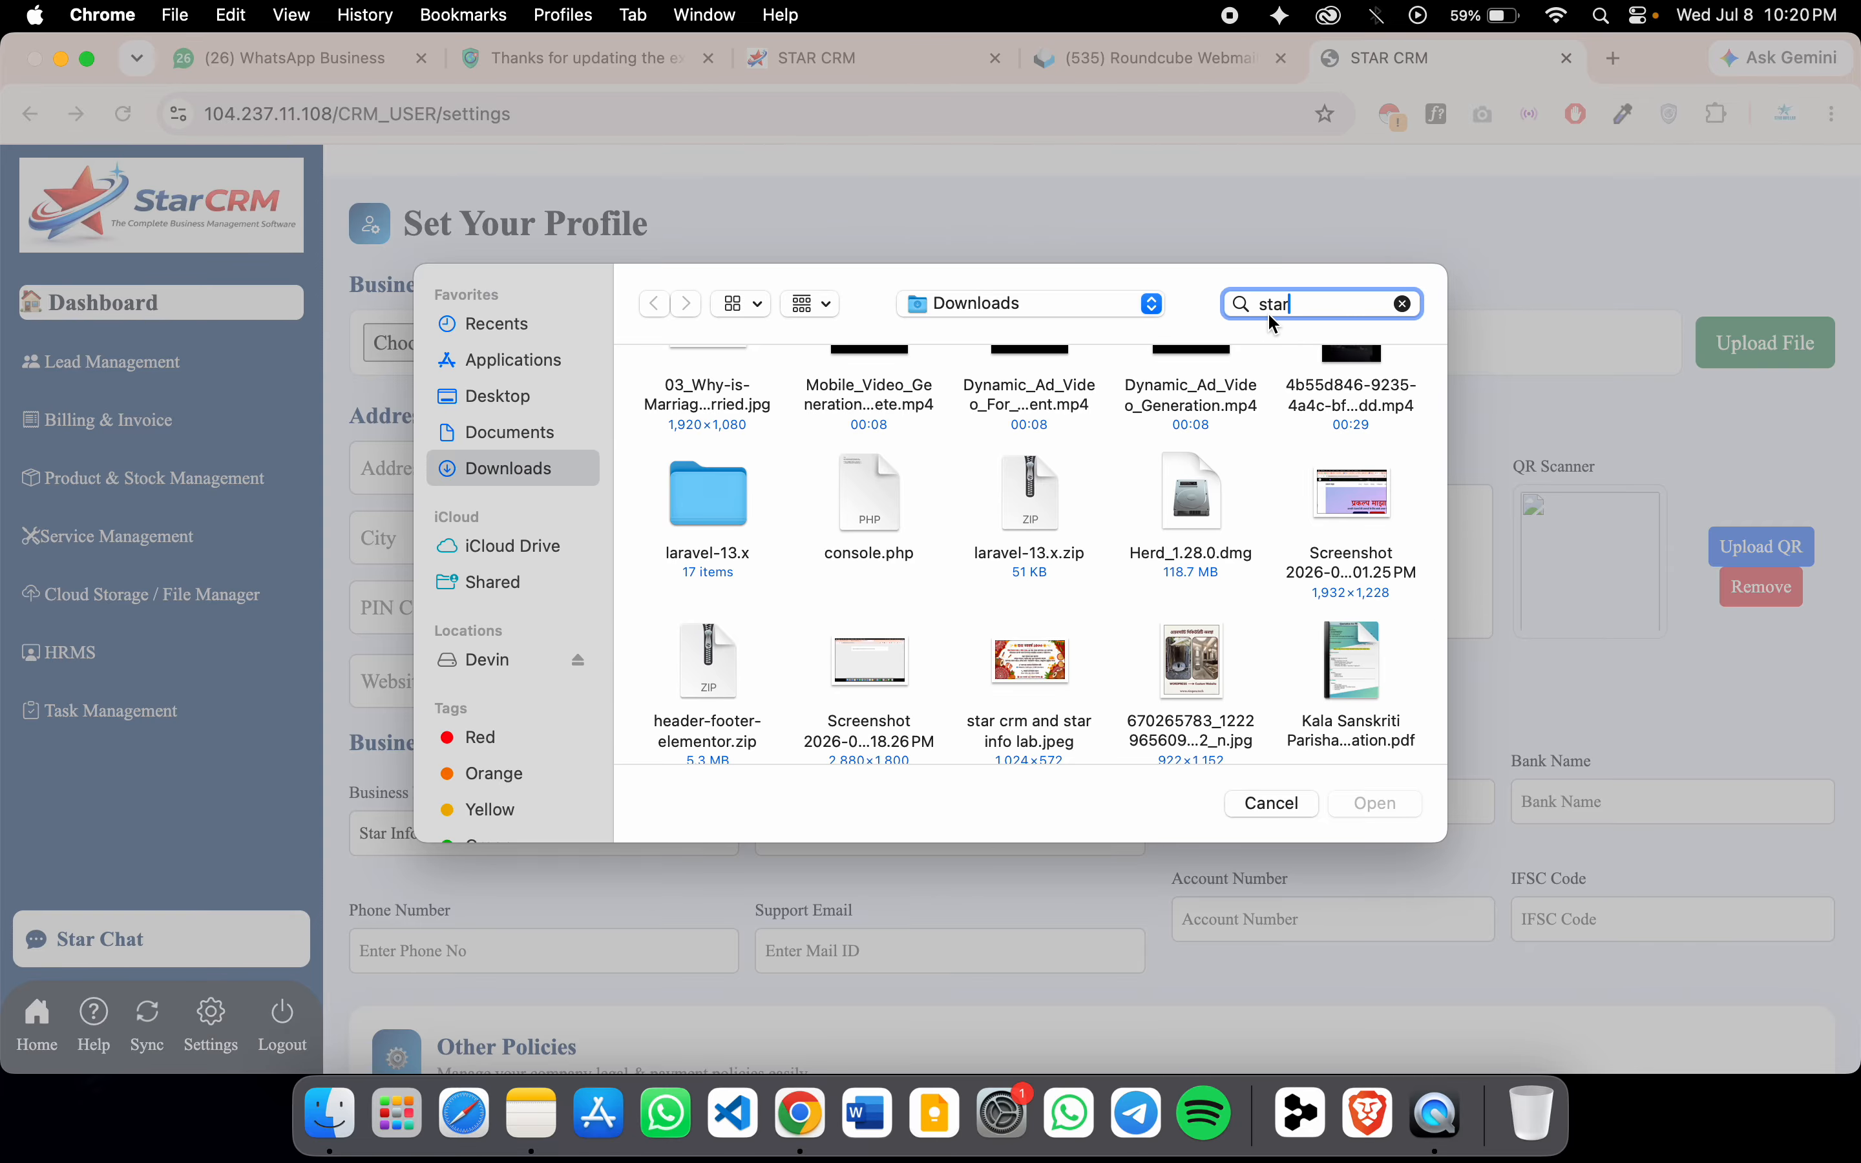
text( info lab)
key(Return)
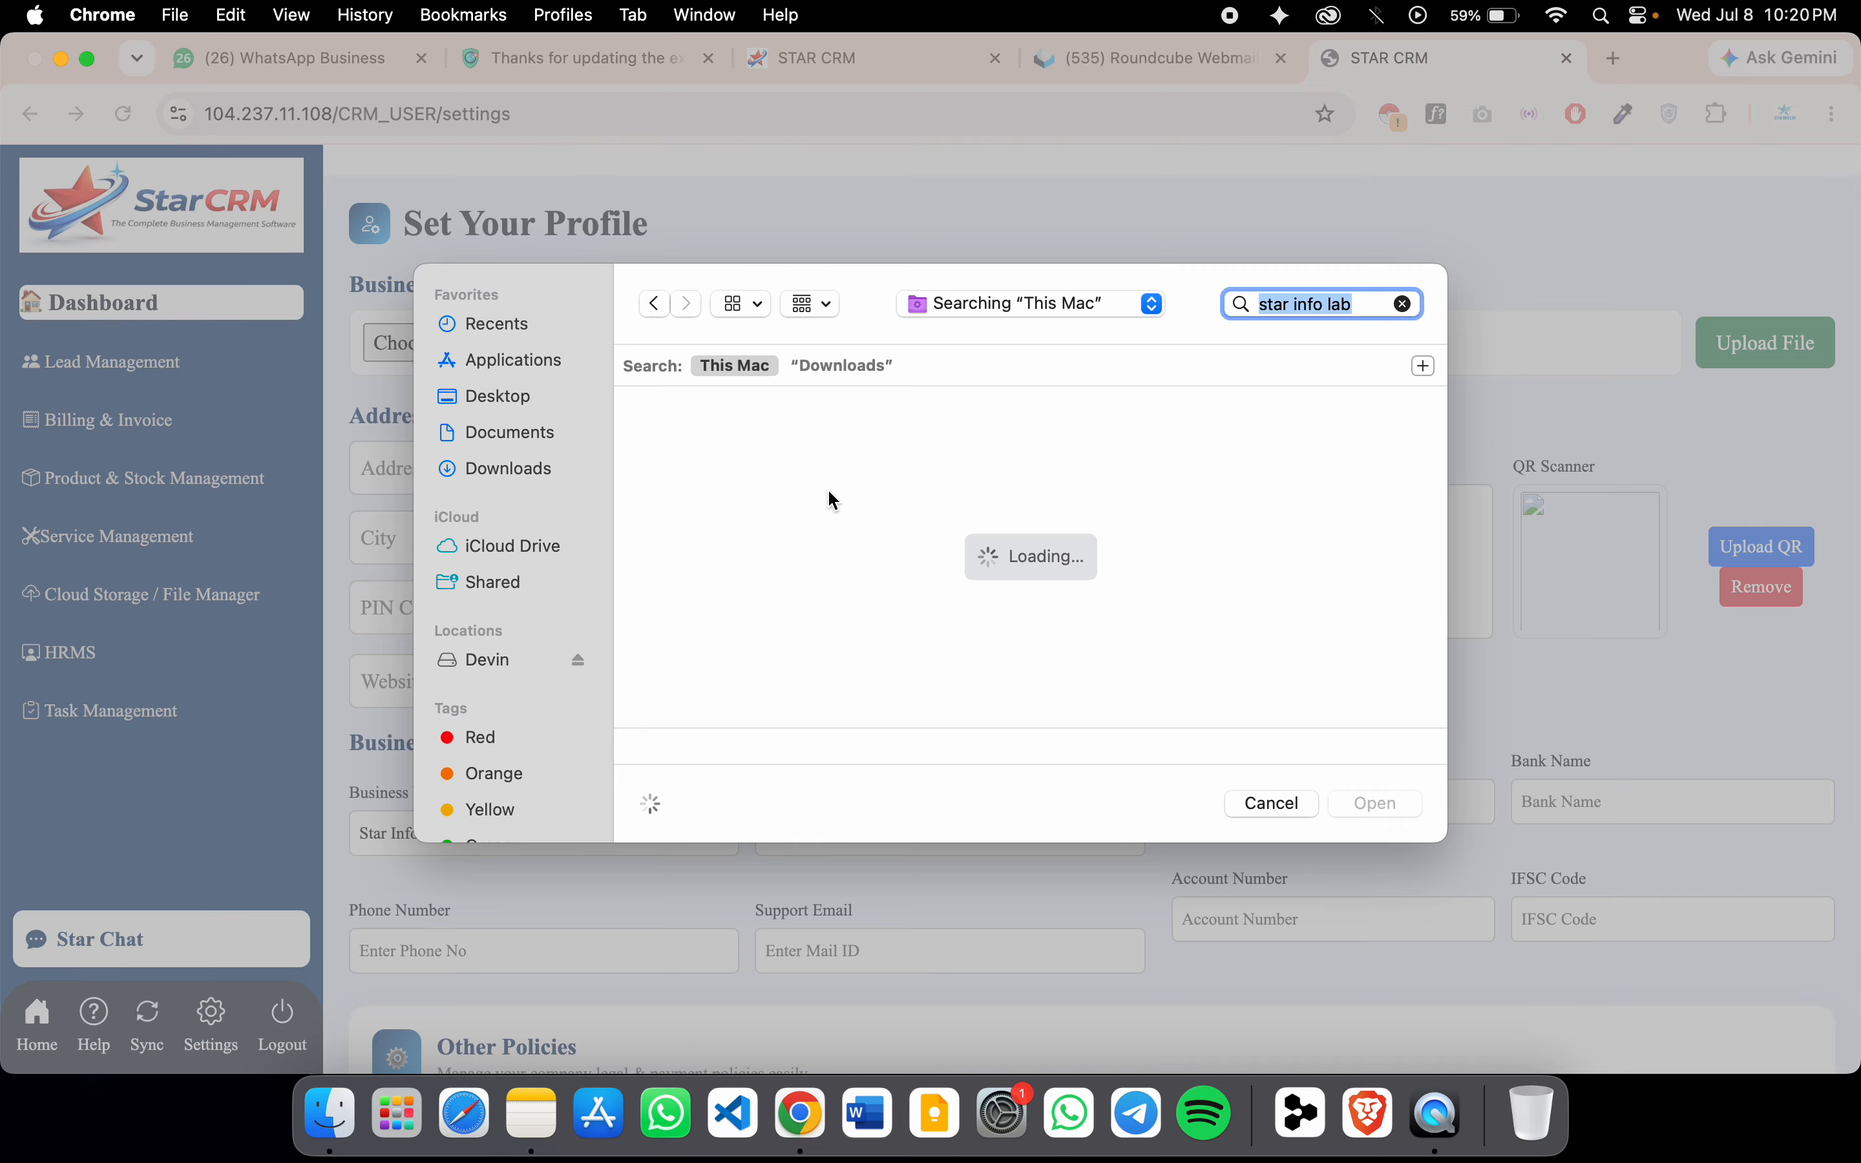
scroll(885, 629, down, 15)
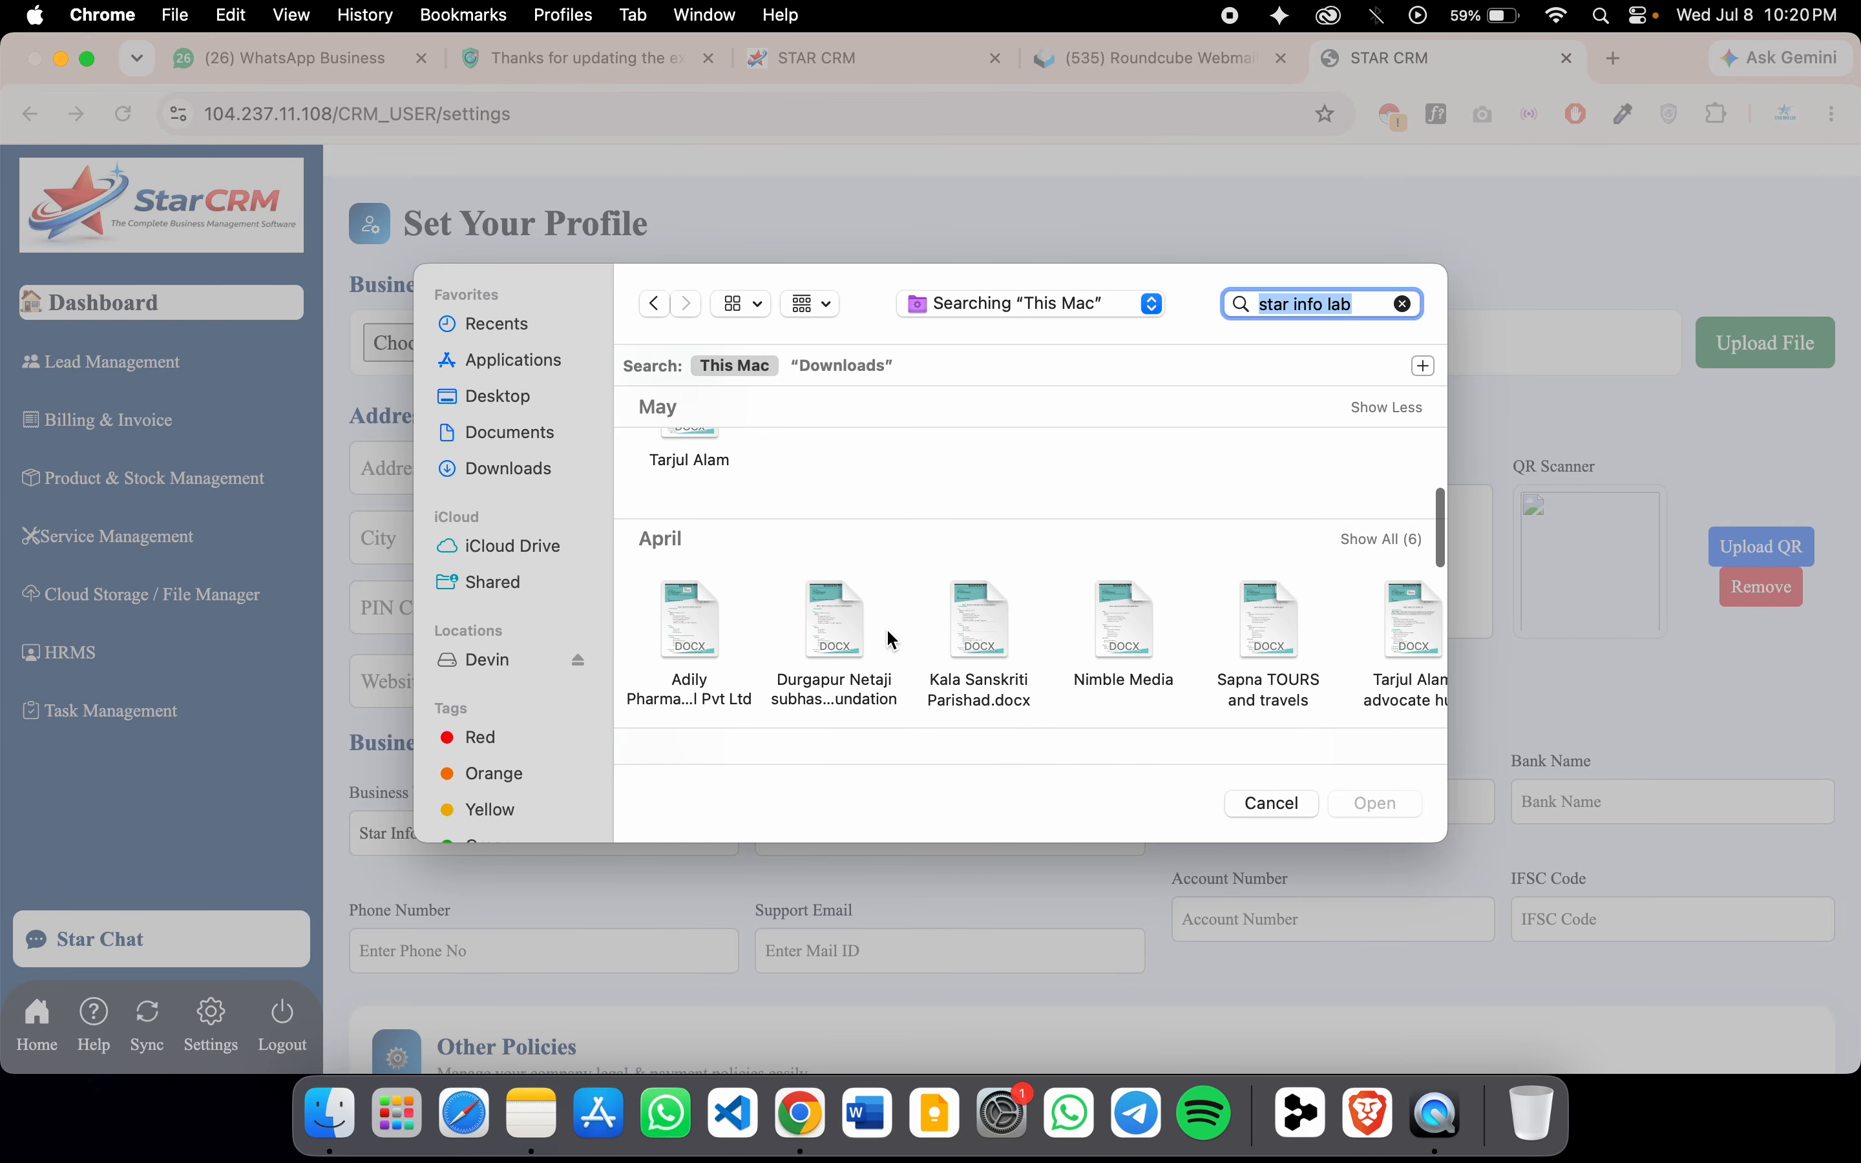
scroll(885, 629, down, 5)
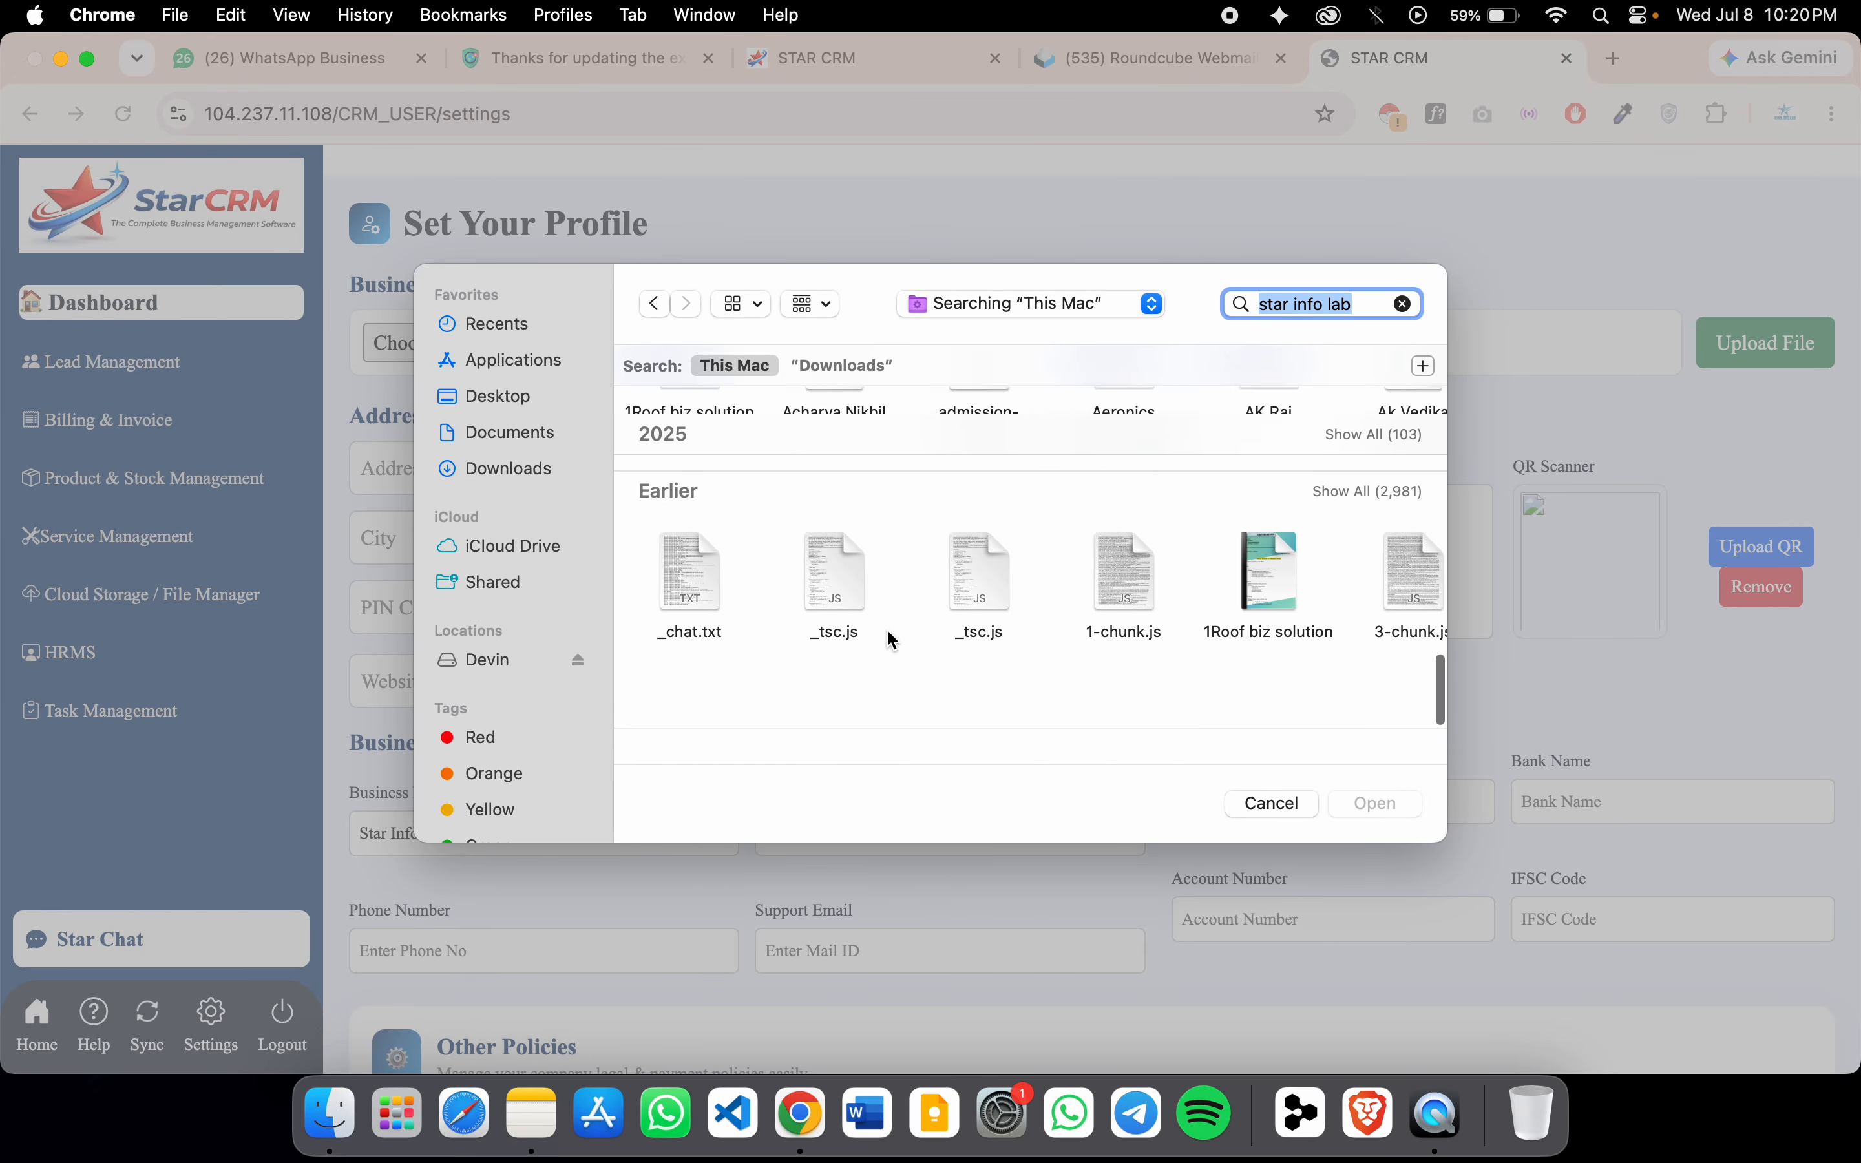
click(464, 479)
scroll(947, 645, down, 5)
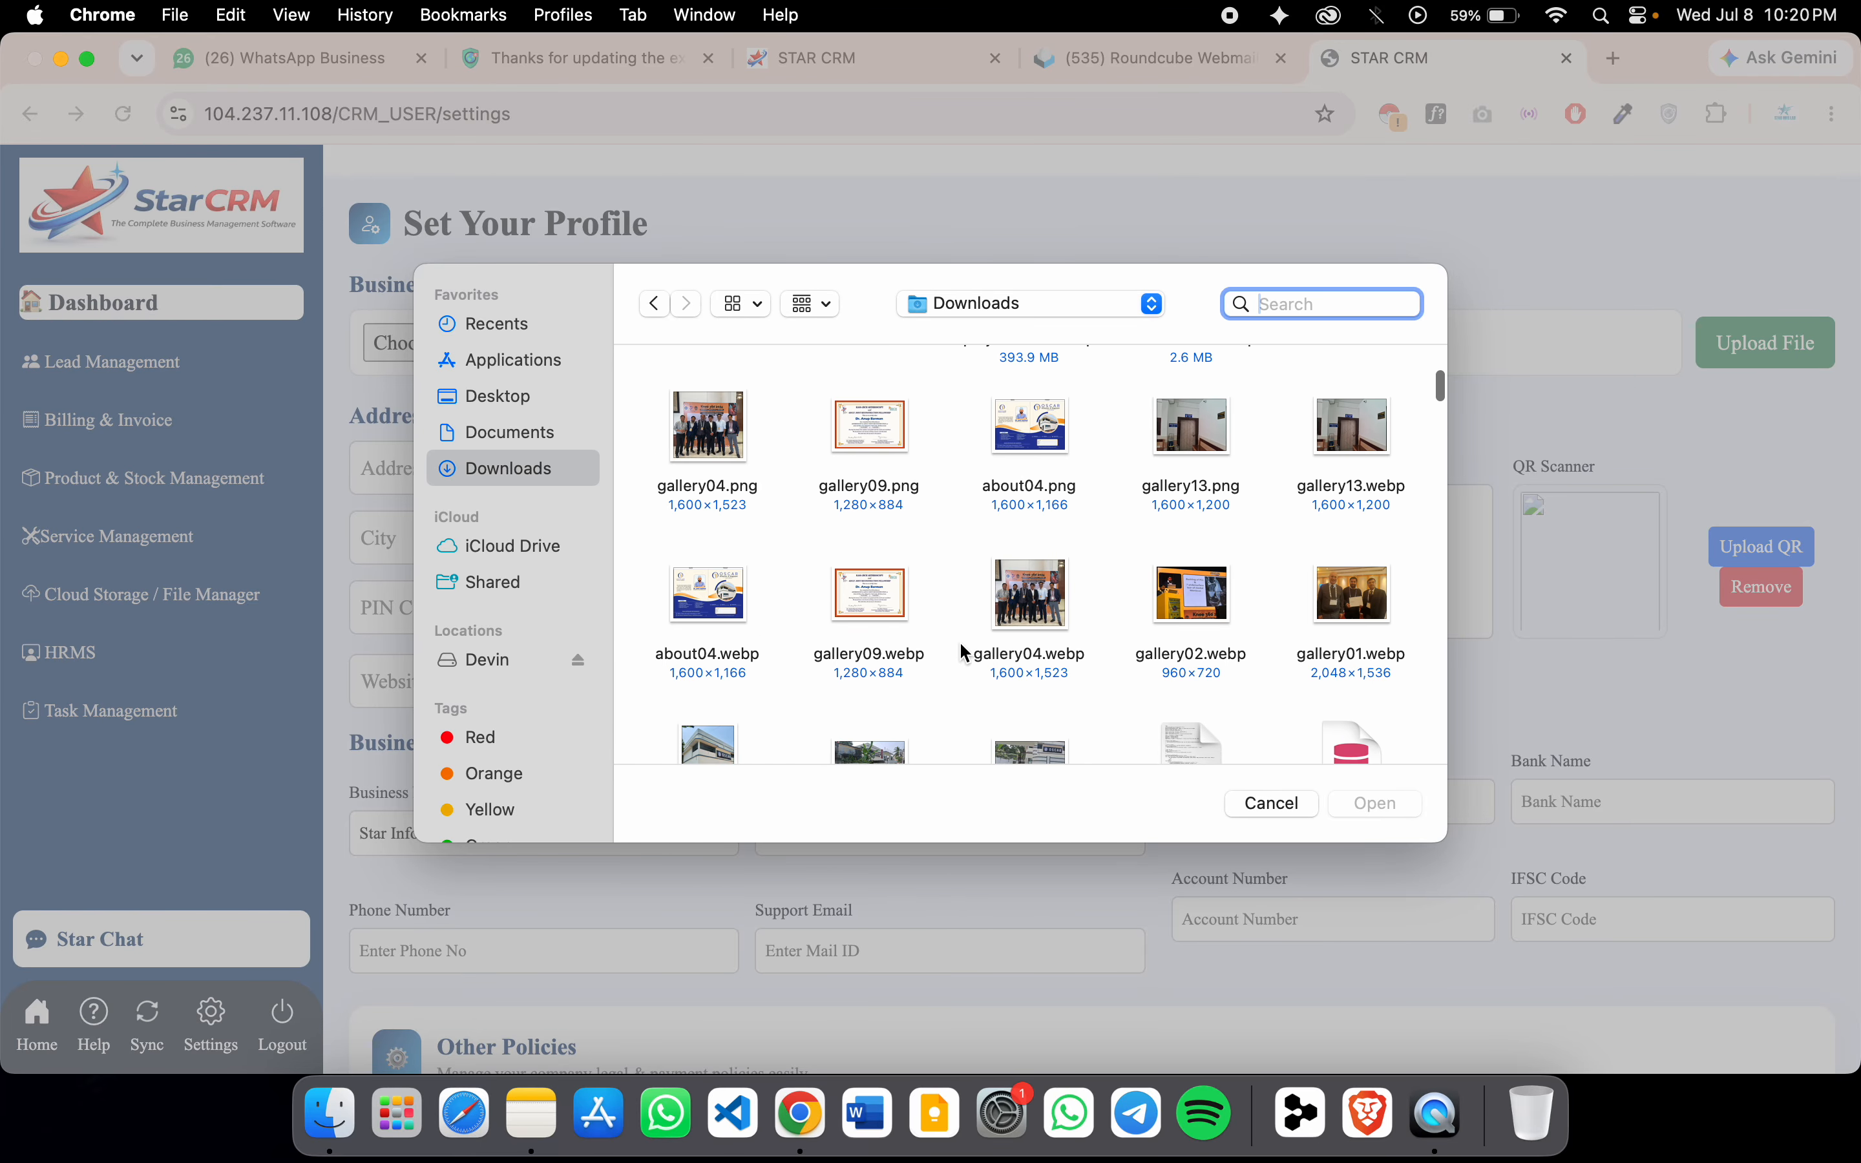
click(1310, 817)
Search Google in a new tab for the corrected 'star info lab logo'
click(1614, 57)
click(535, 113)
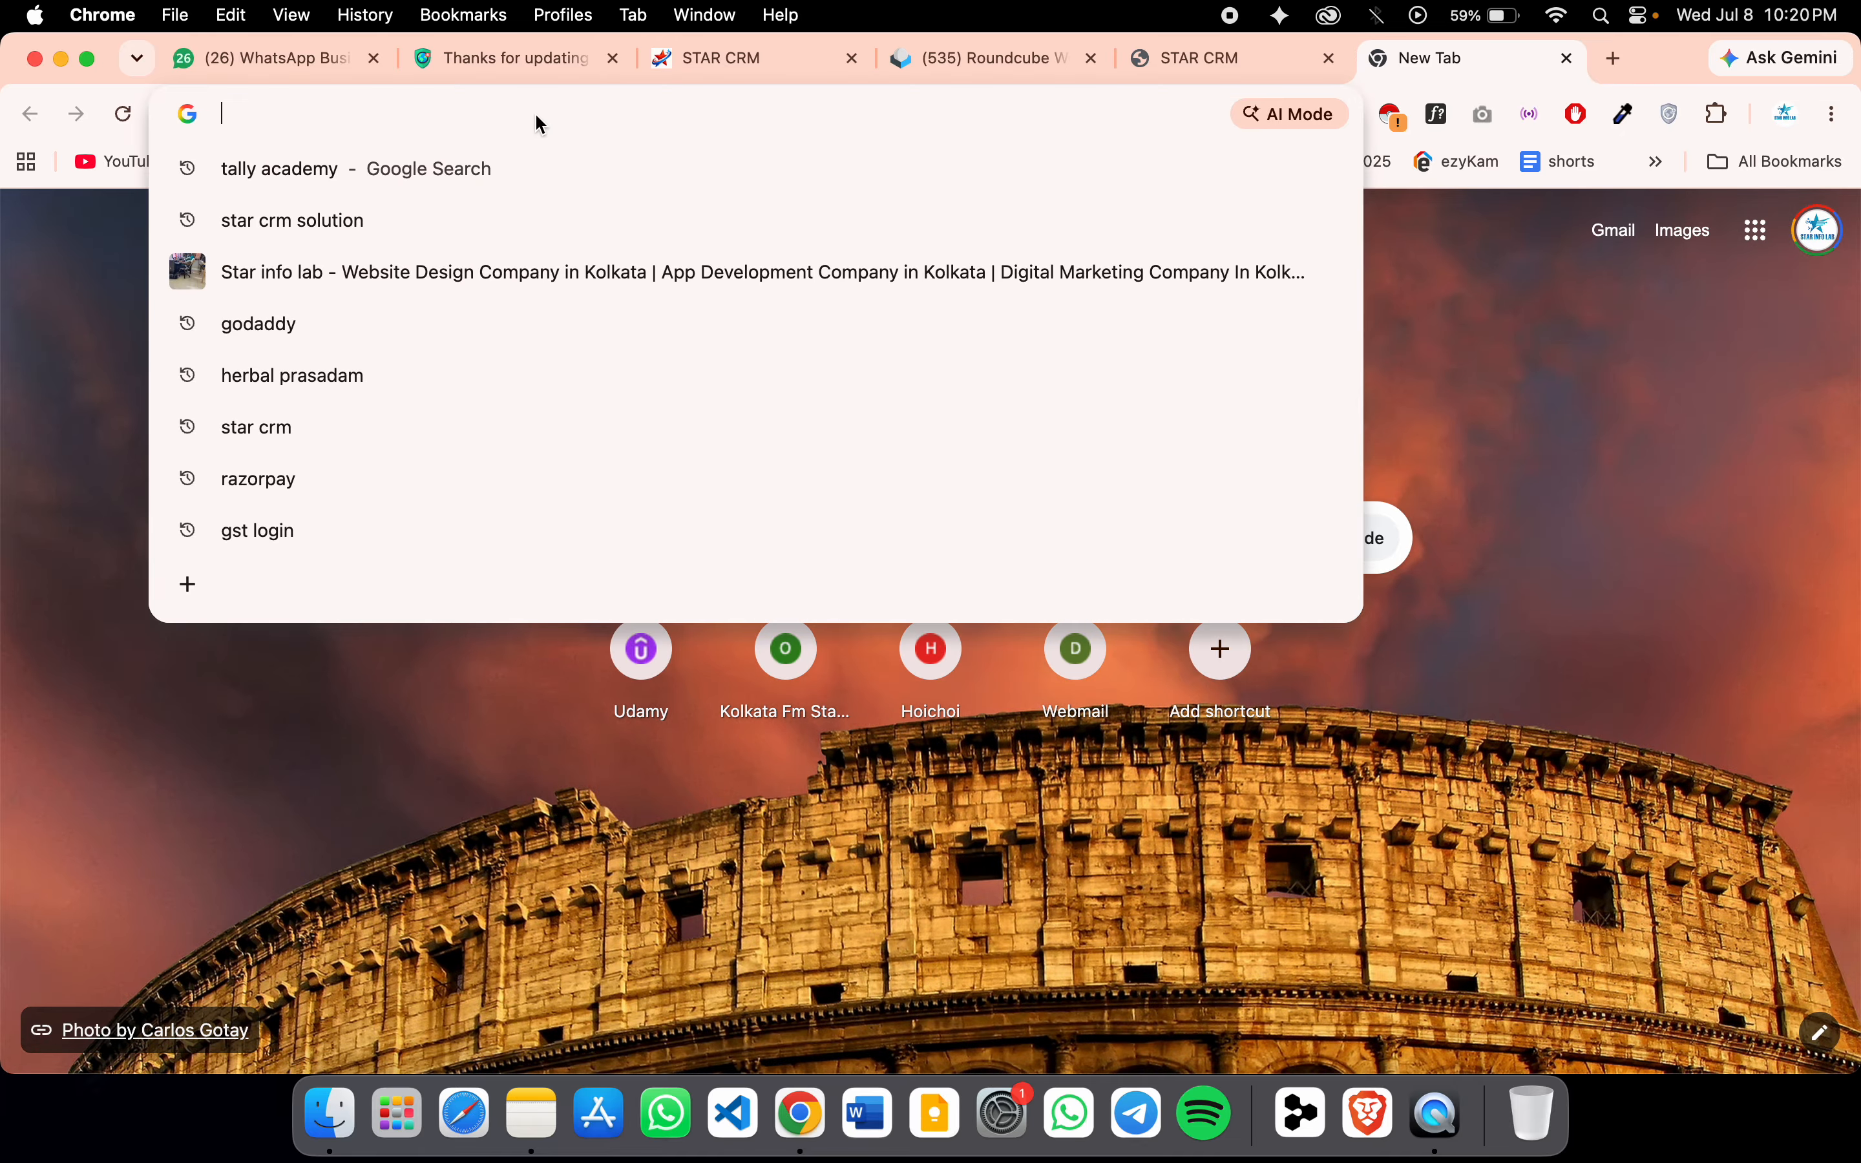
text(star info lab lgoo)
key(Return)
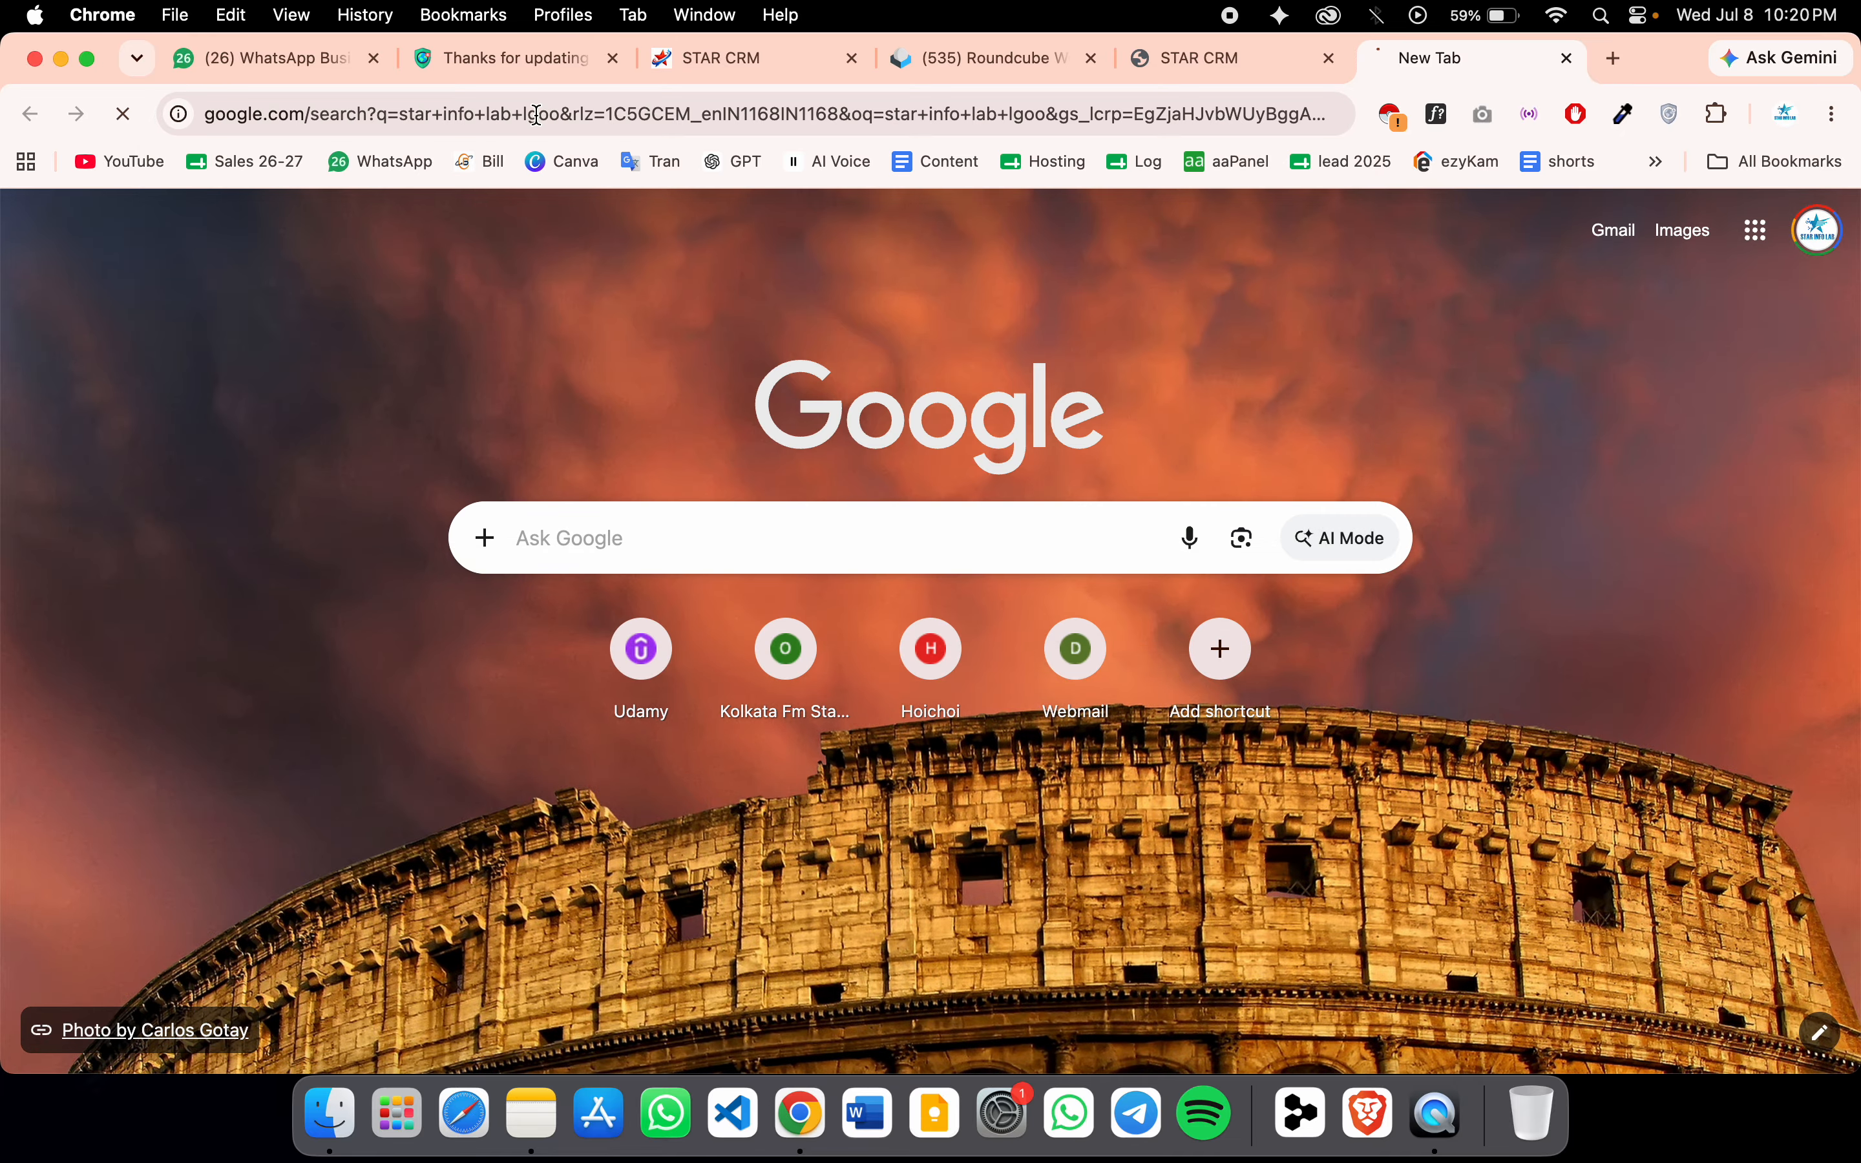
click(511, 396)
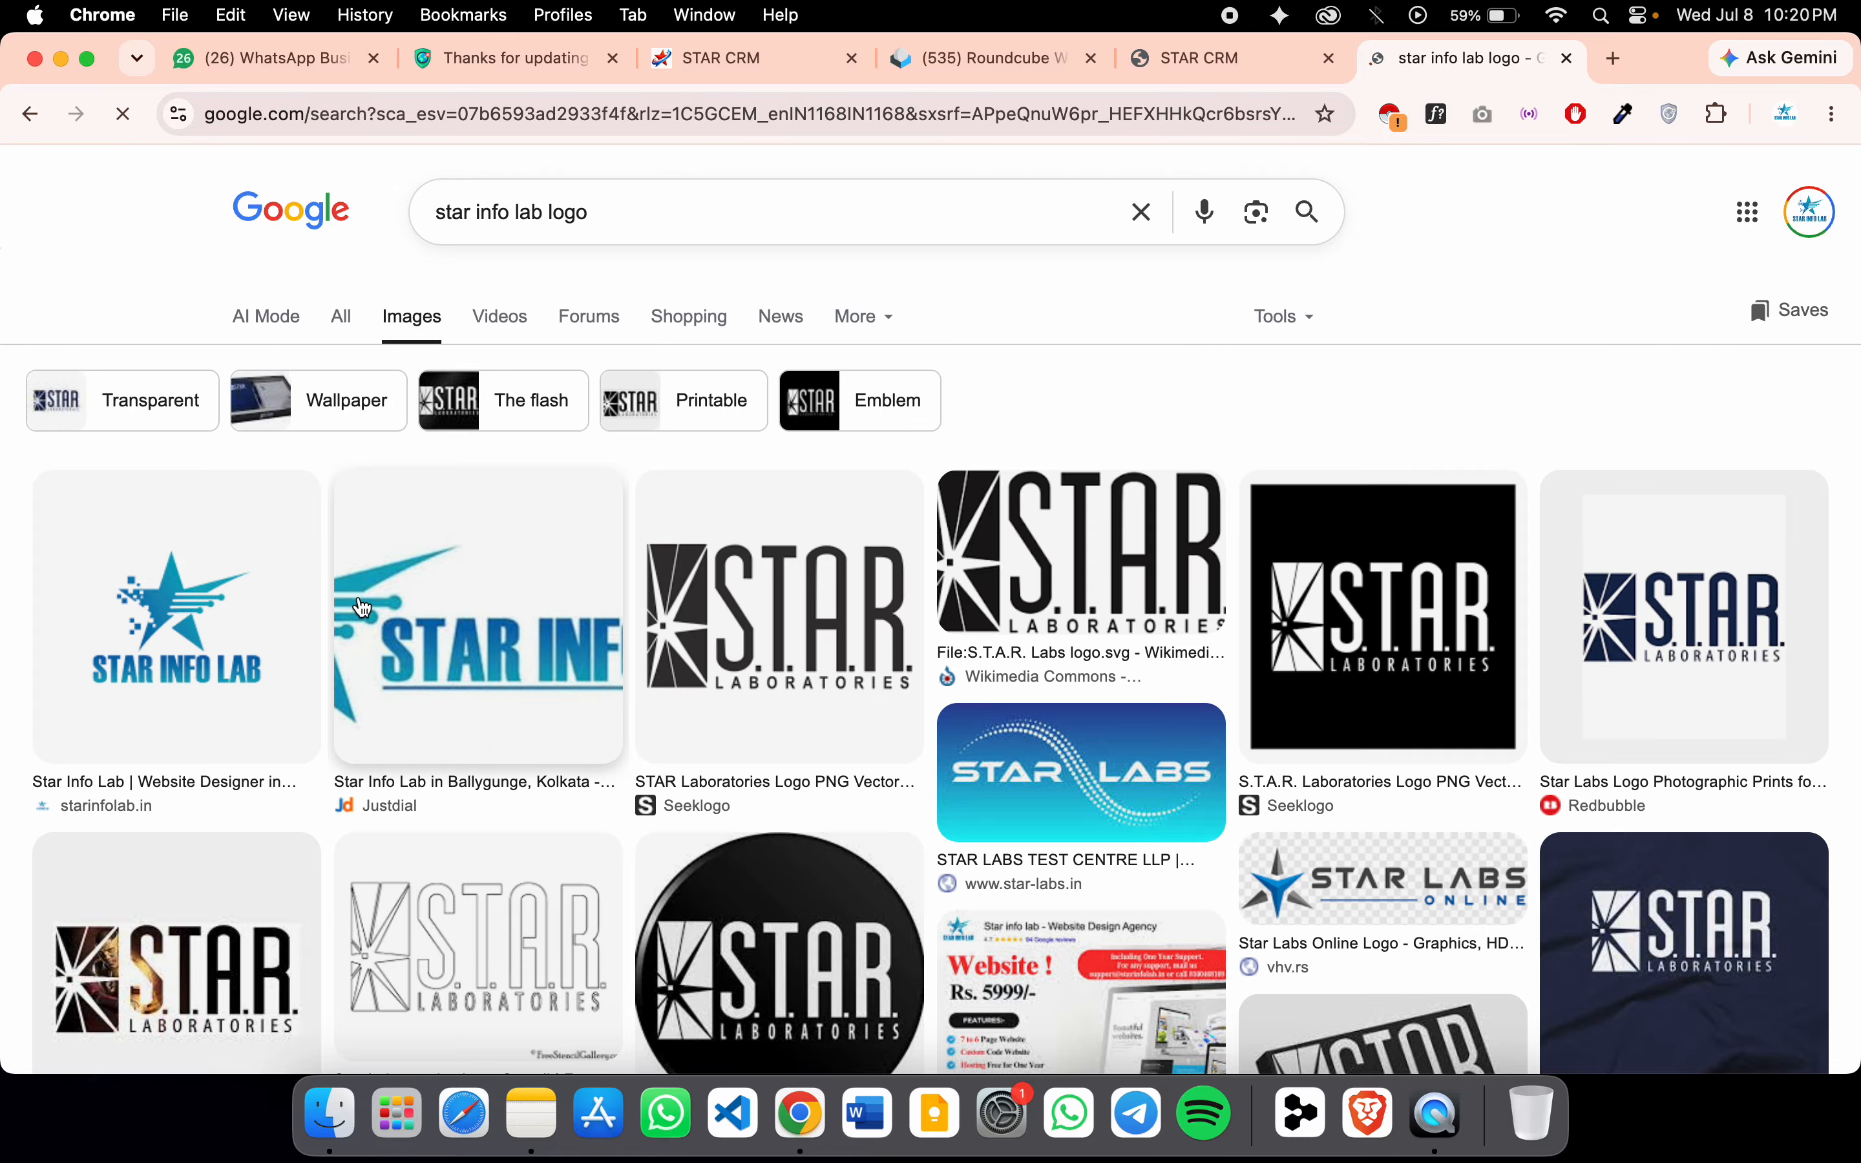
Save the previewed Star Info Lab logo image into Downloads as Star_info_lab_logo.jpg
right_click(191, 629)
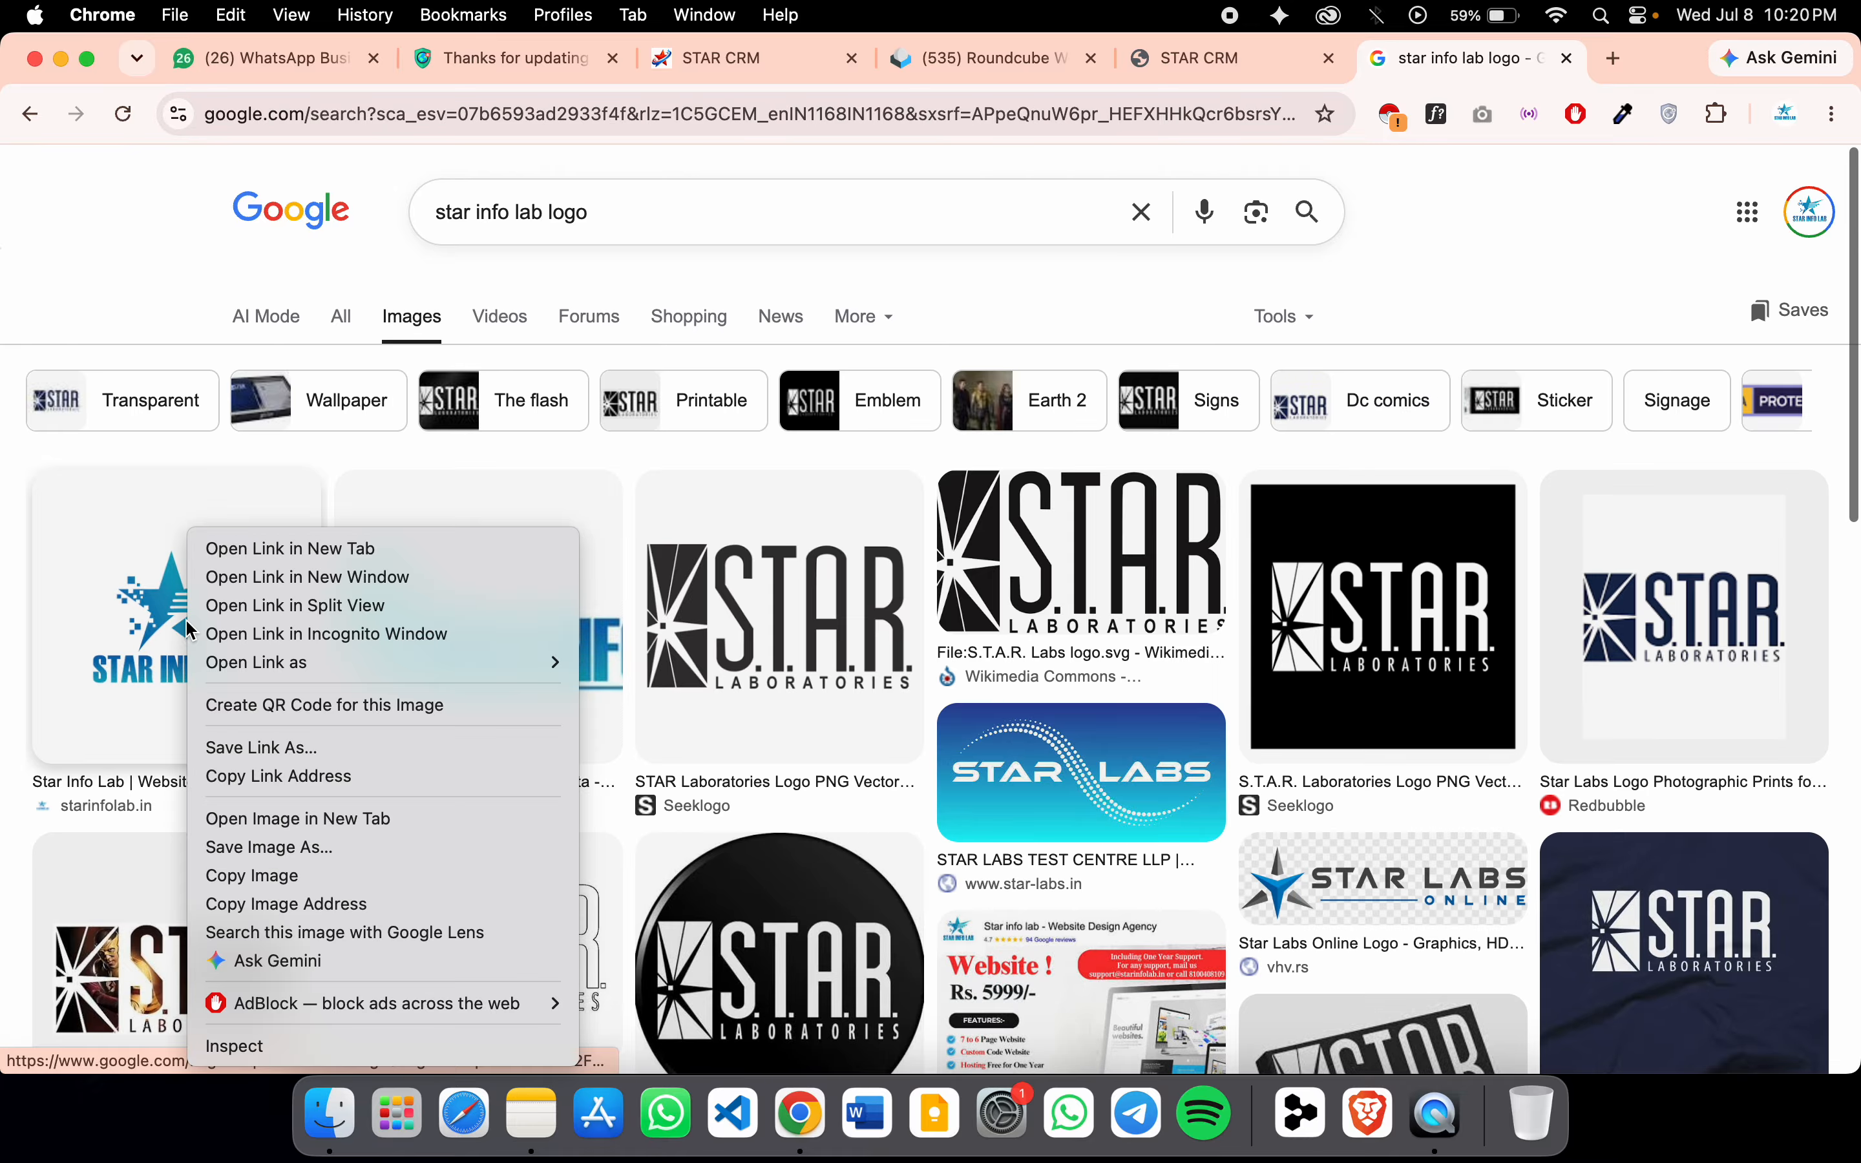
click(328, 851)
click(117, 679)
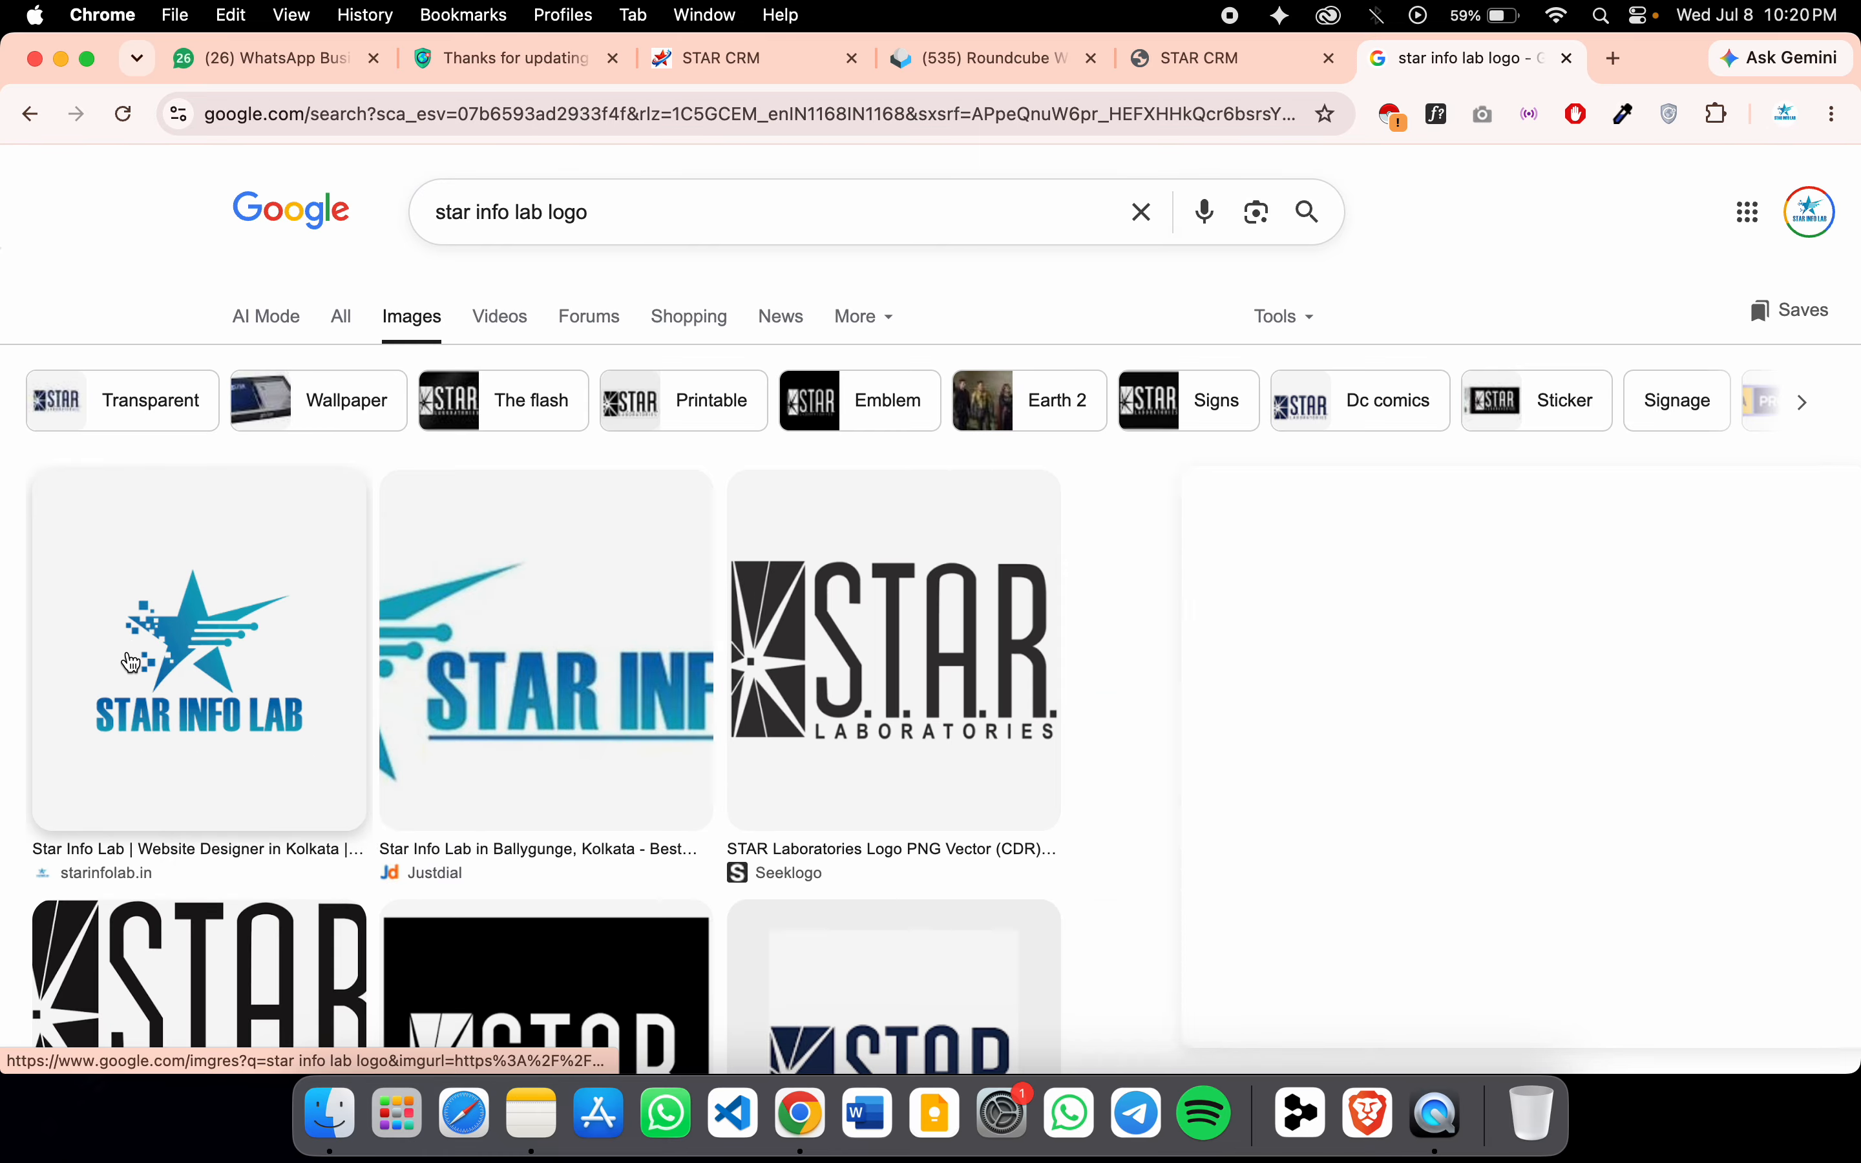
right_click(1465, 632)
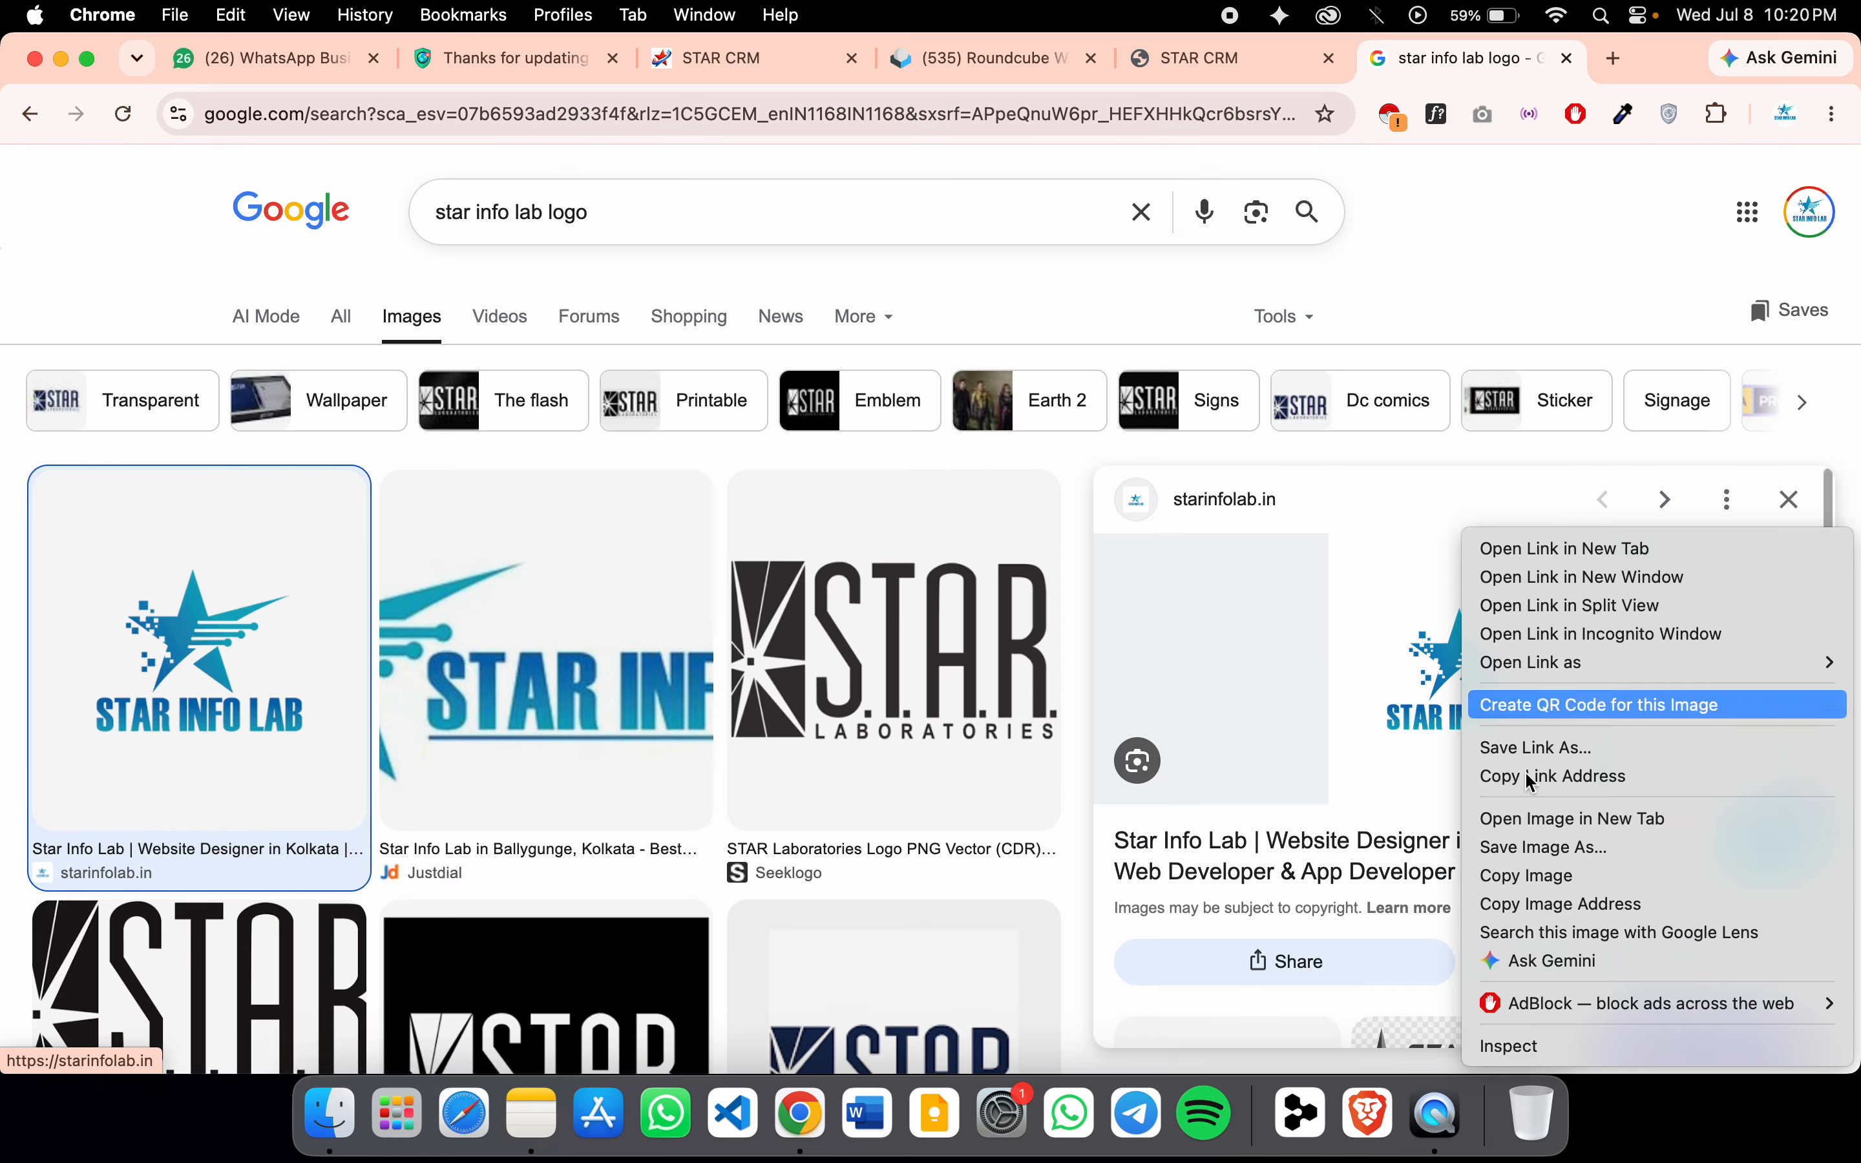
click(1573, 870)
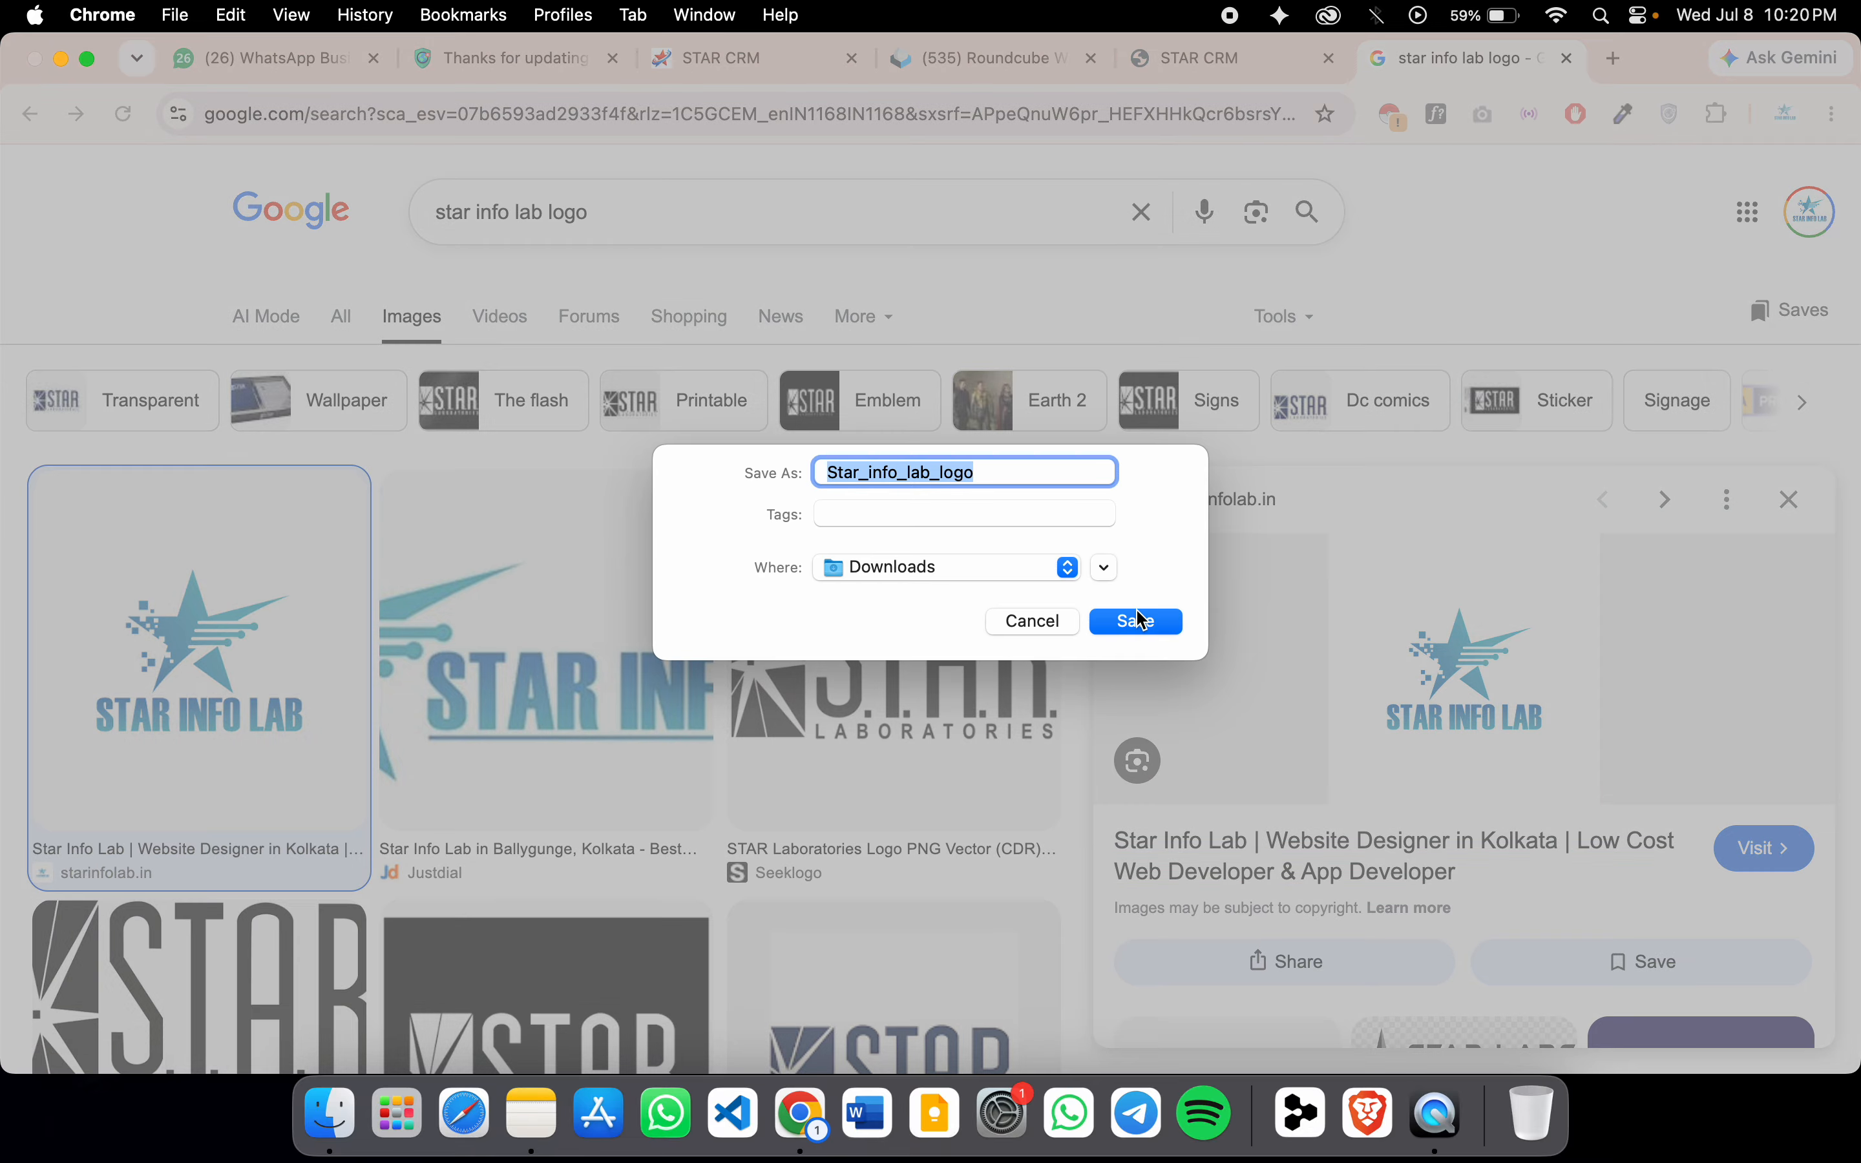
click(1133, 619)
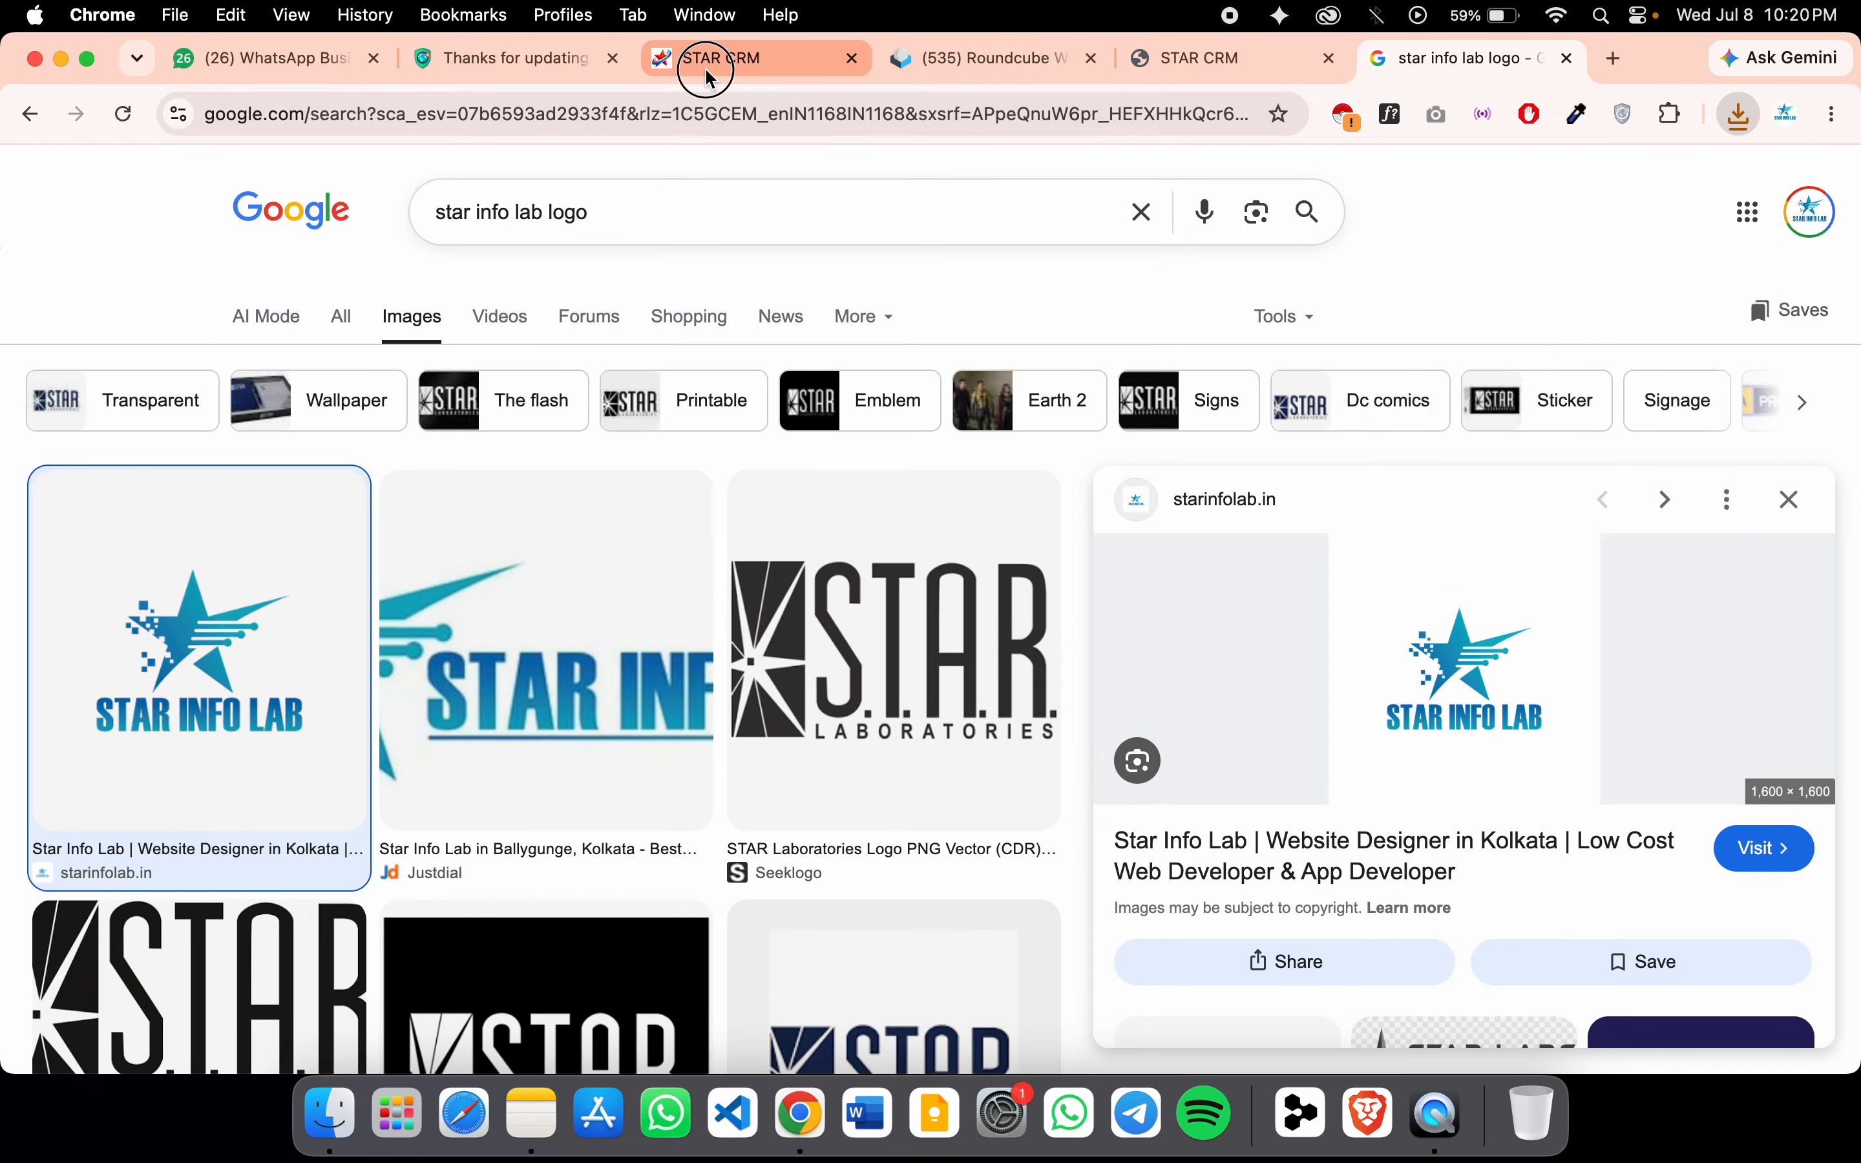
click(712, 63)
Attach Star_info_lab_logo.jpg as the business logo on the profile page
click(1050, 75)
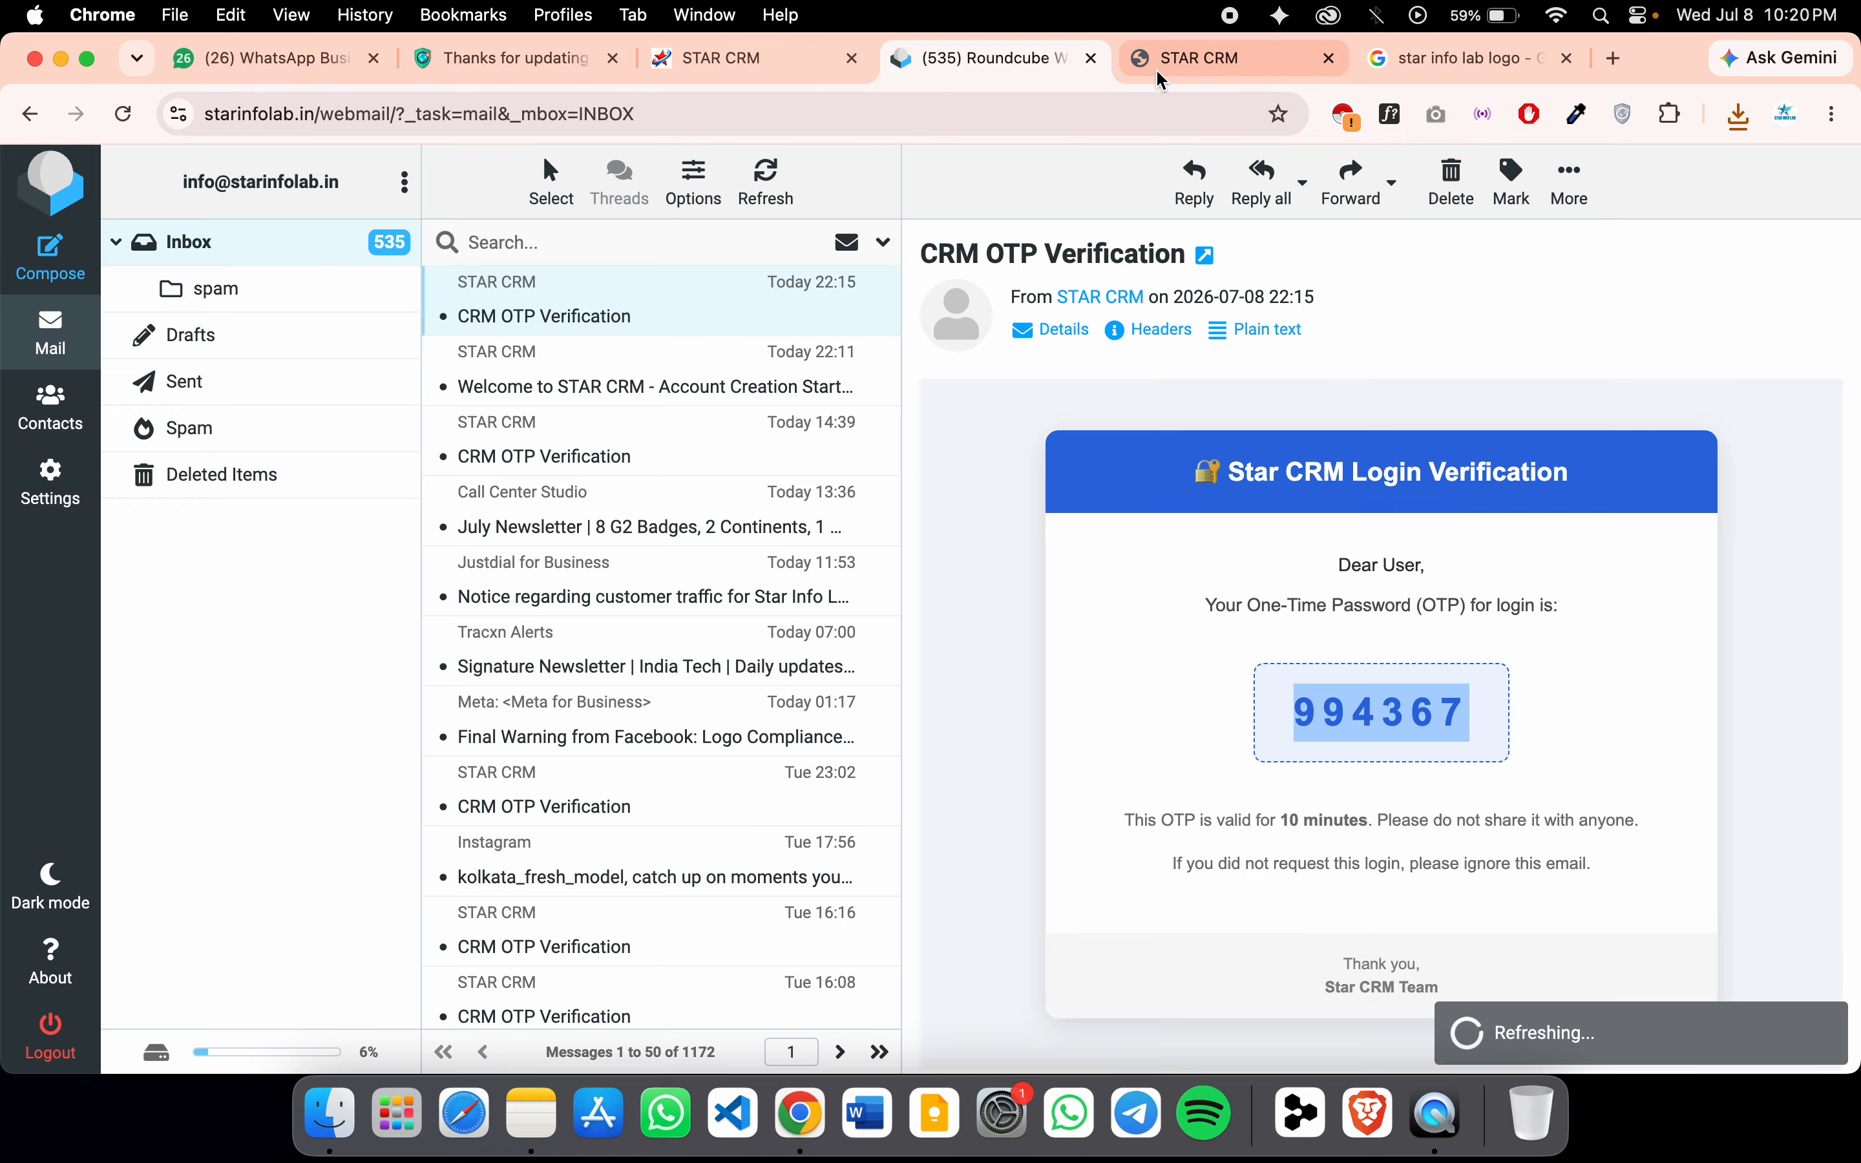
click(1193, 59)
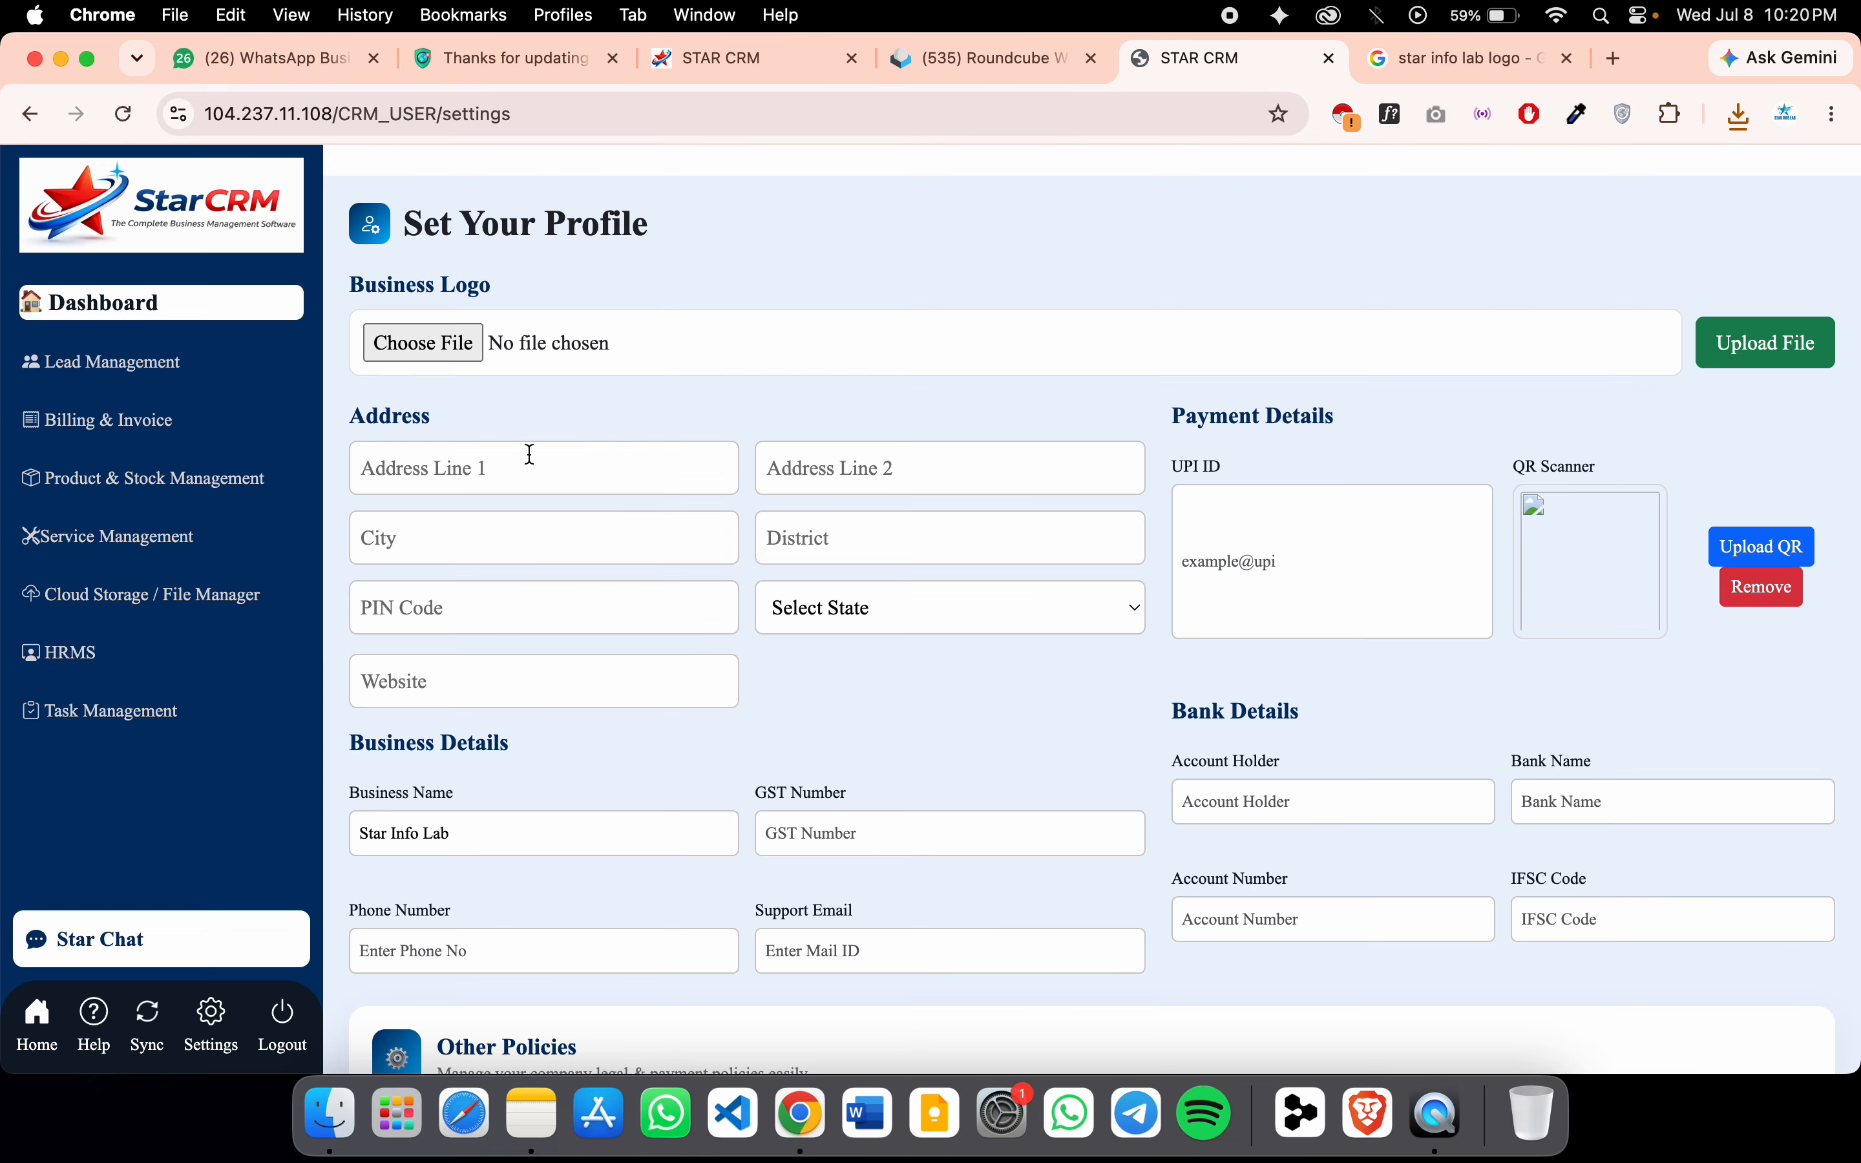
click(424, 344)
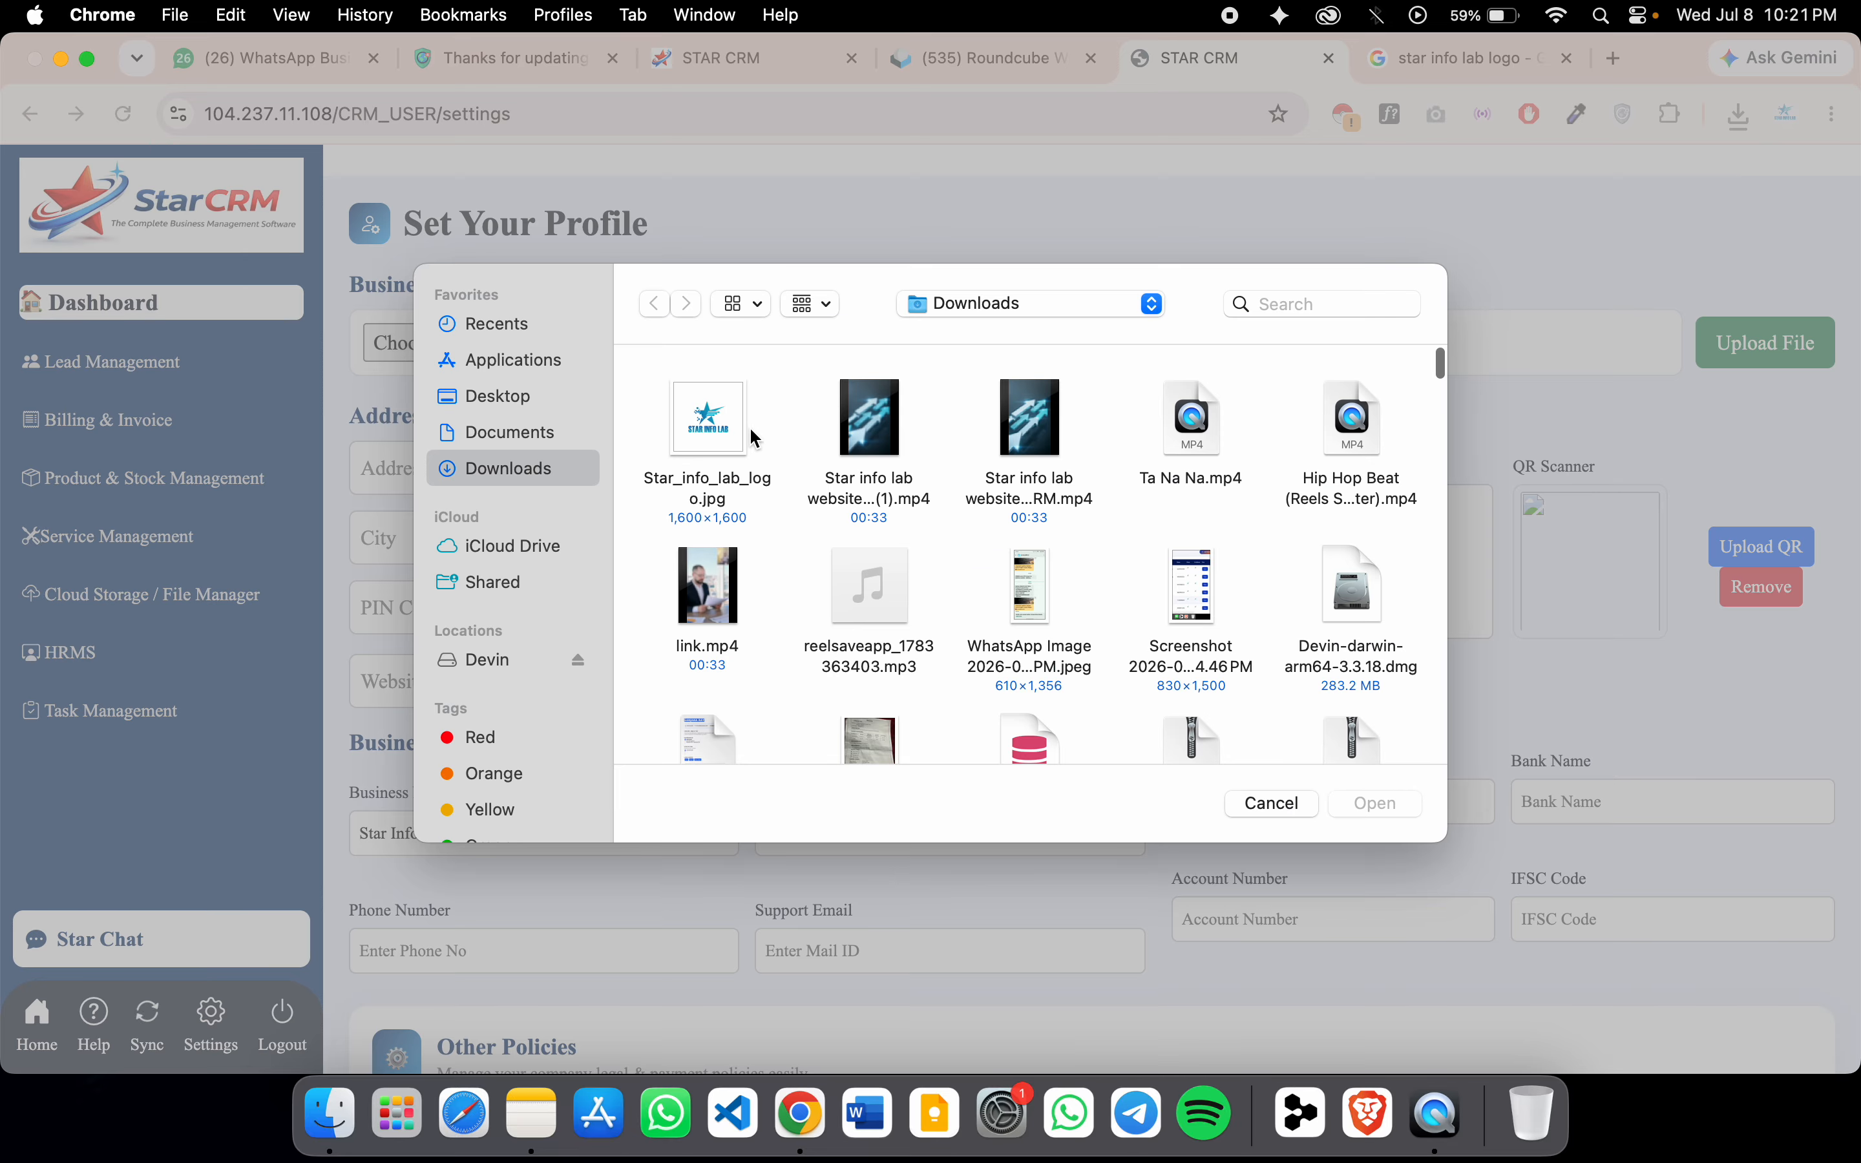
click(708, 446)
click(1351, 804)
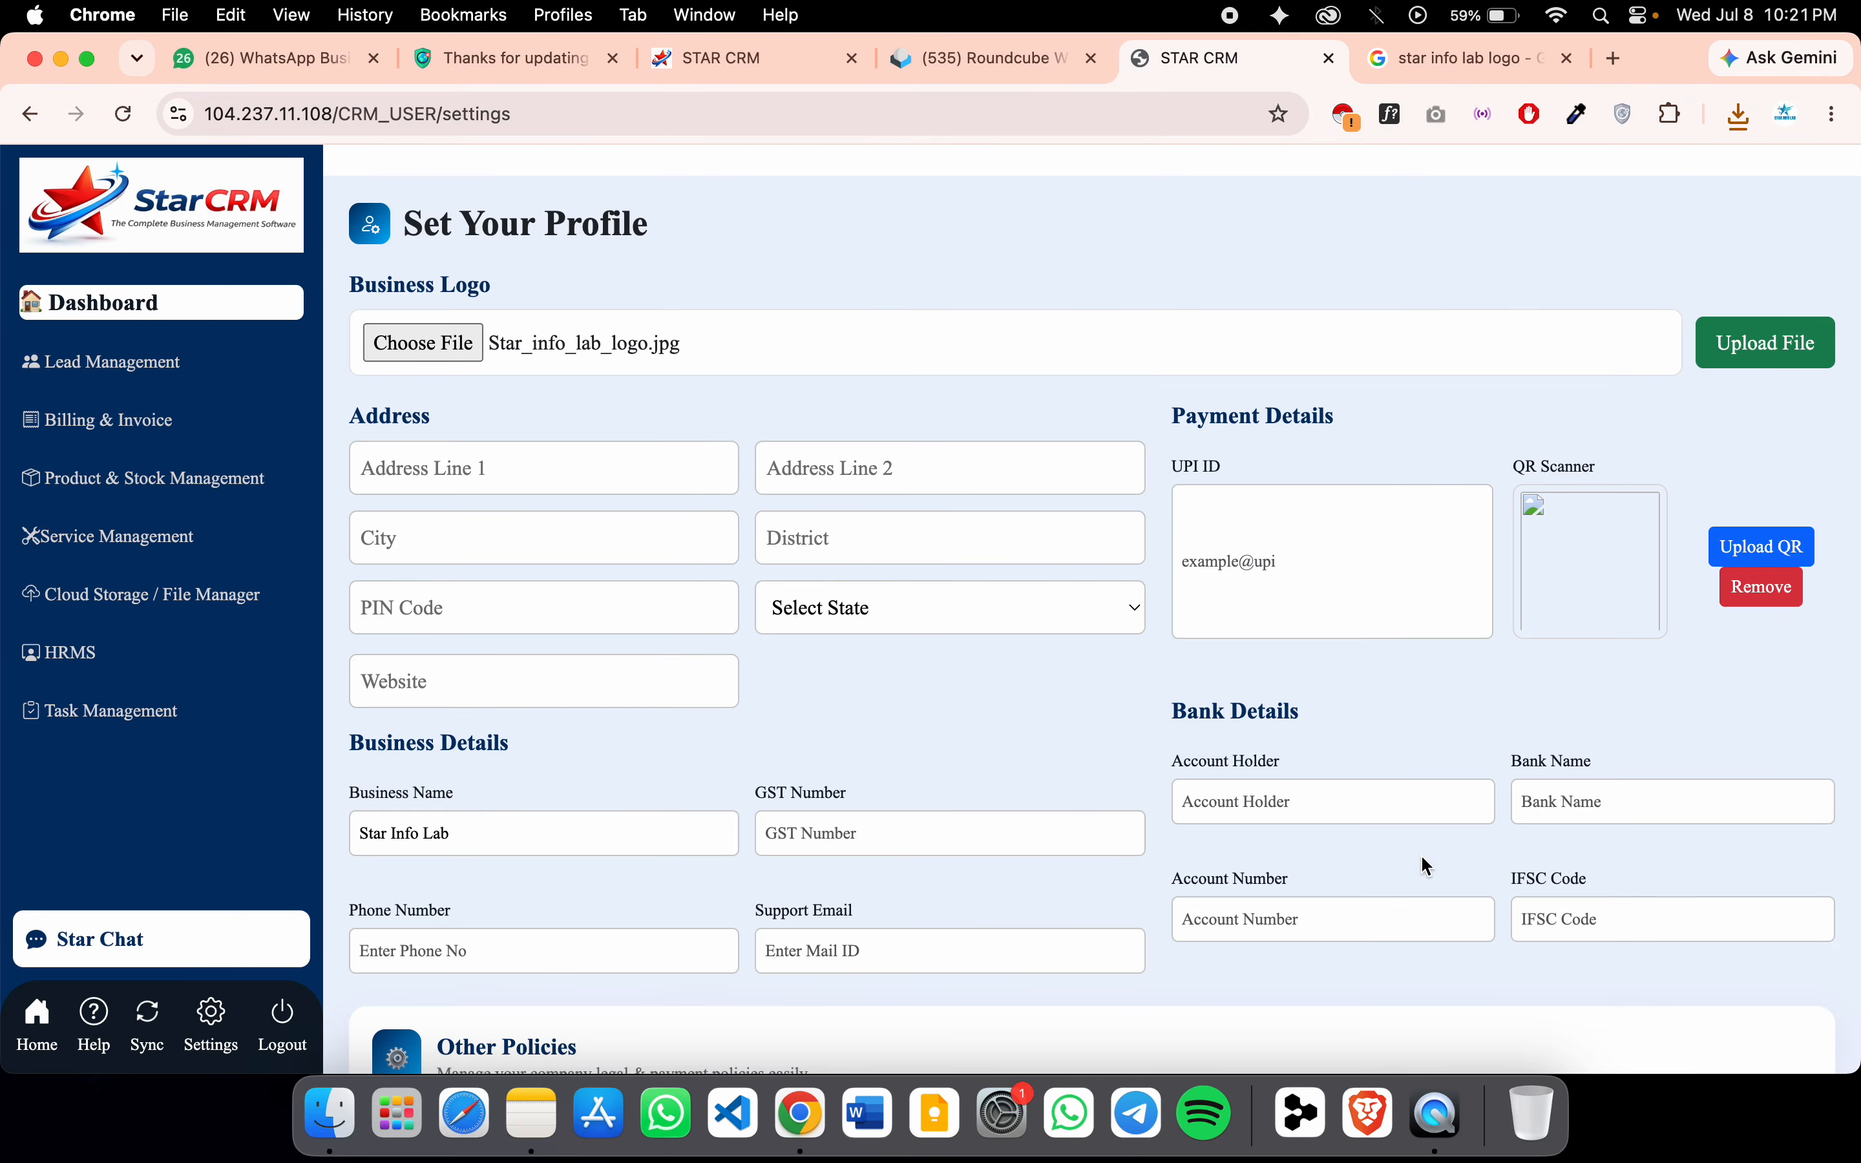
Autofill the business address from a saved entry and set the state to West Bengal
click(506, 461)
click(631, 669)
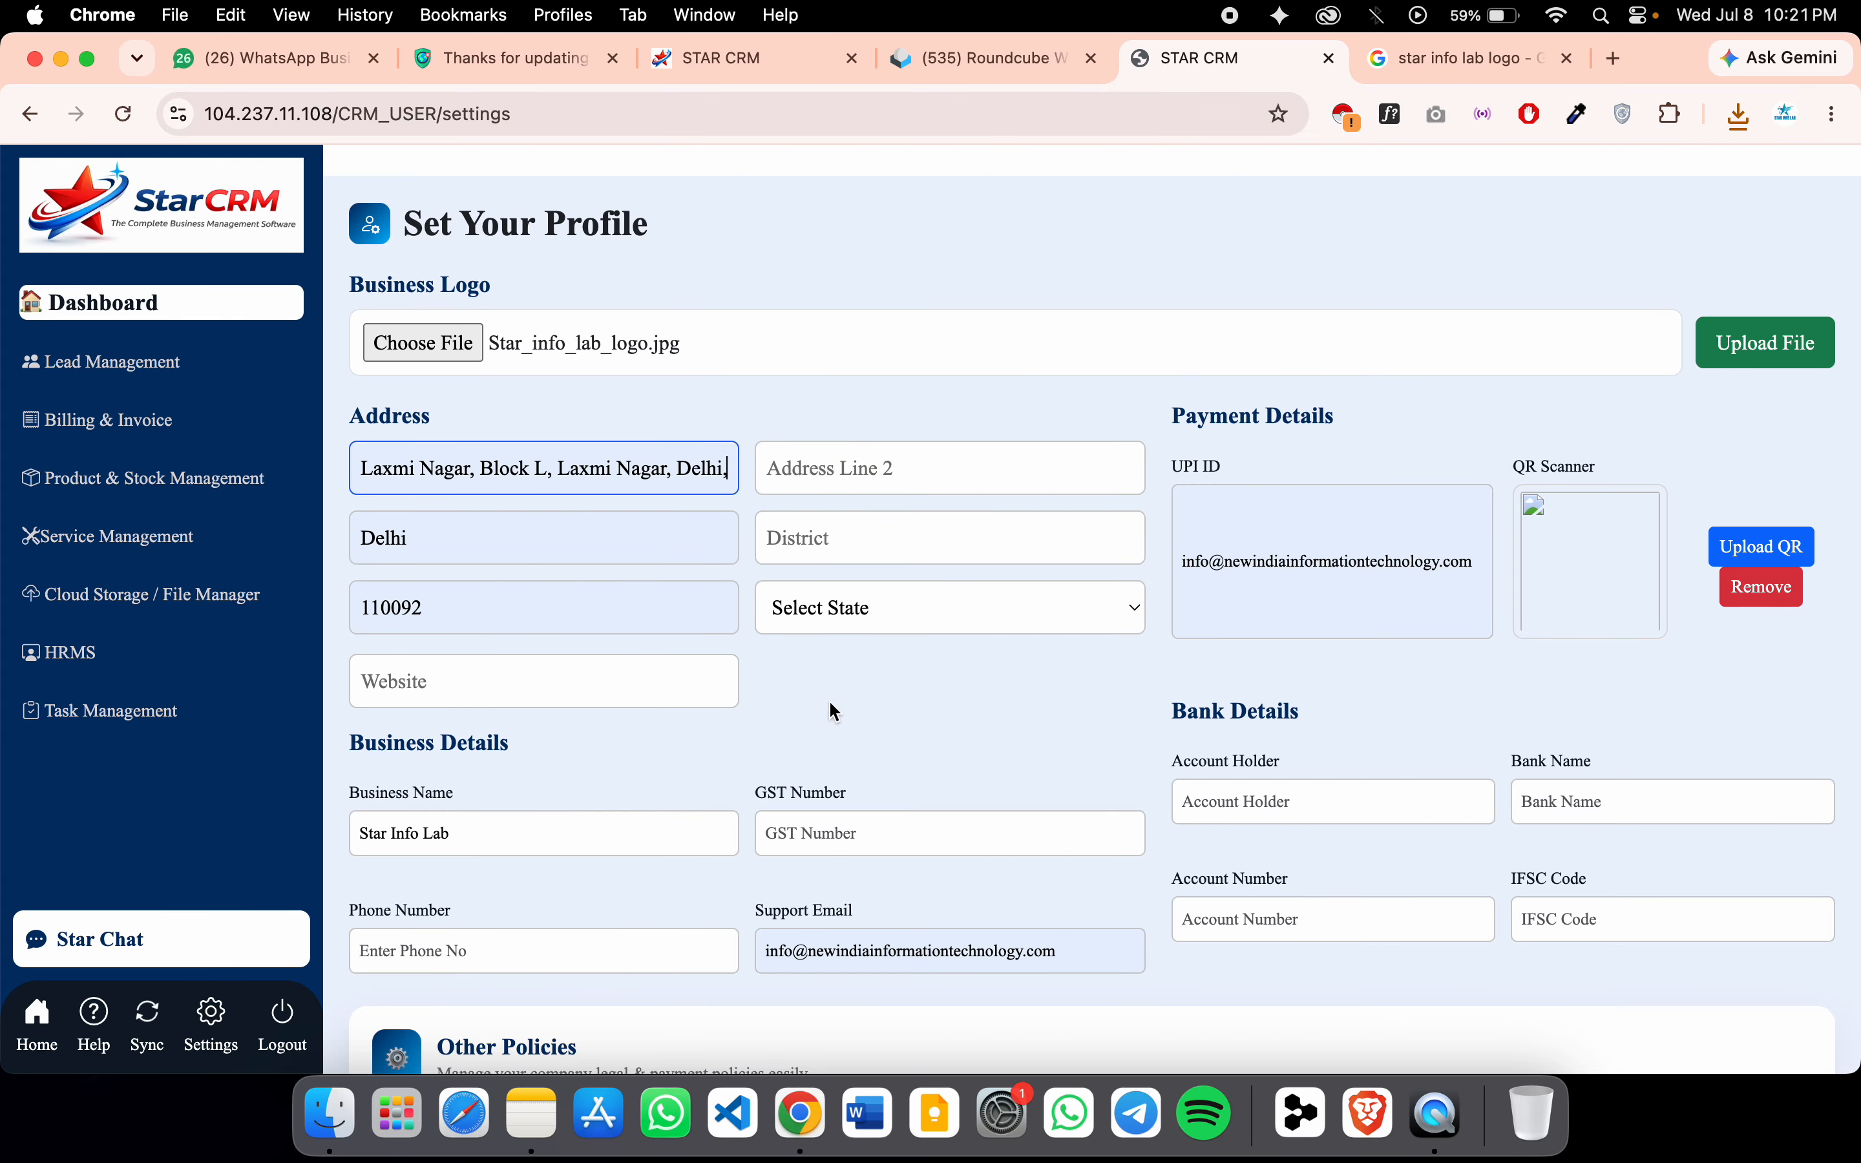
click(906, 465)
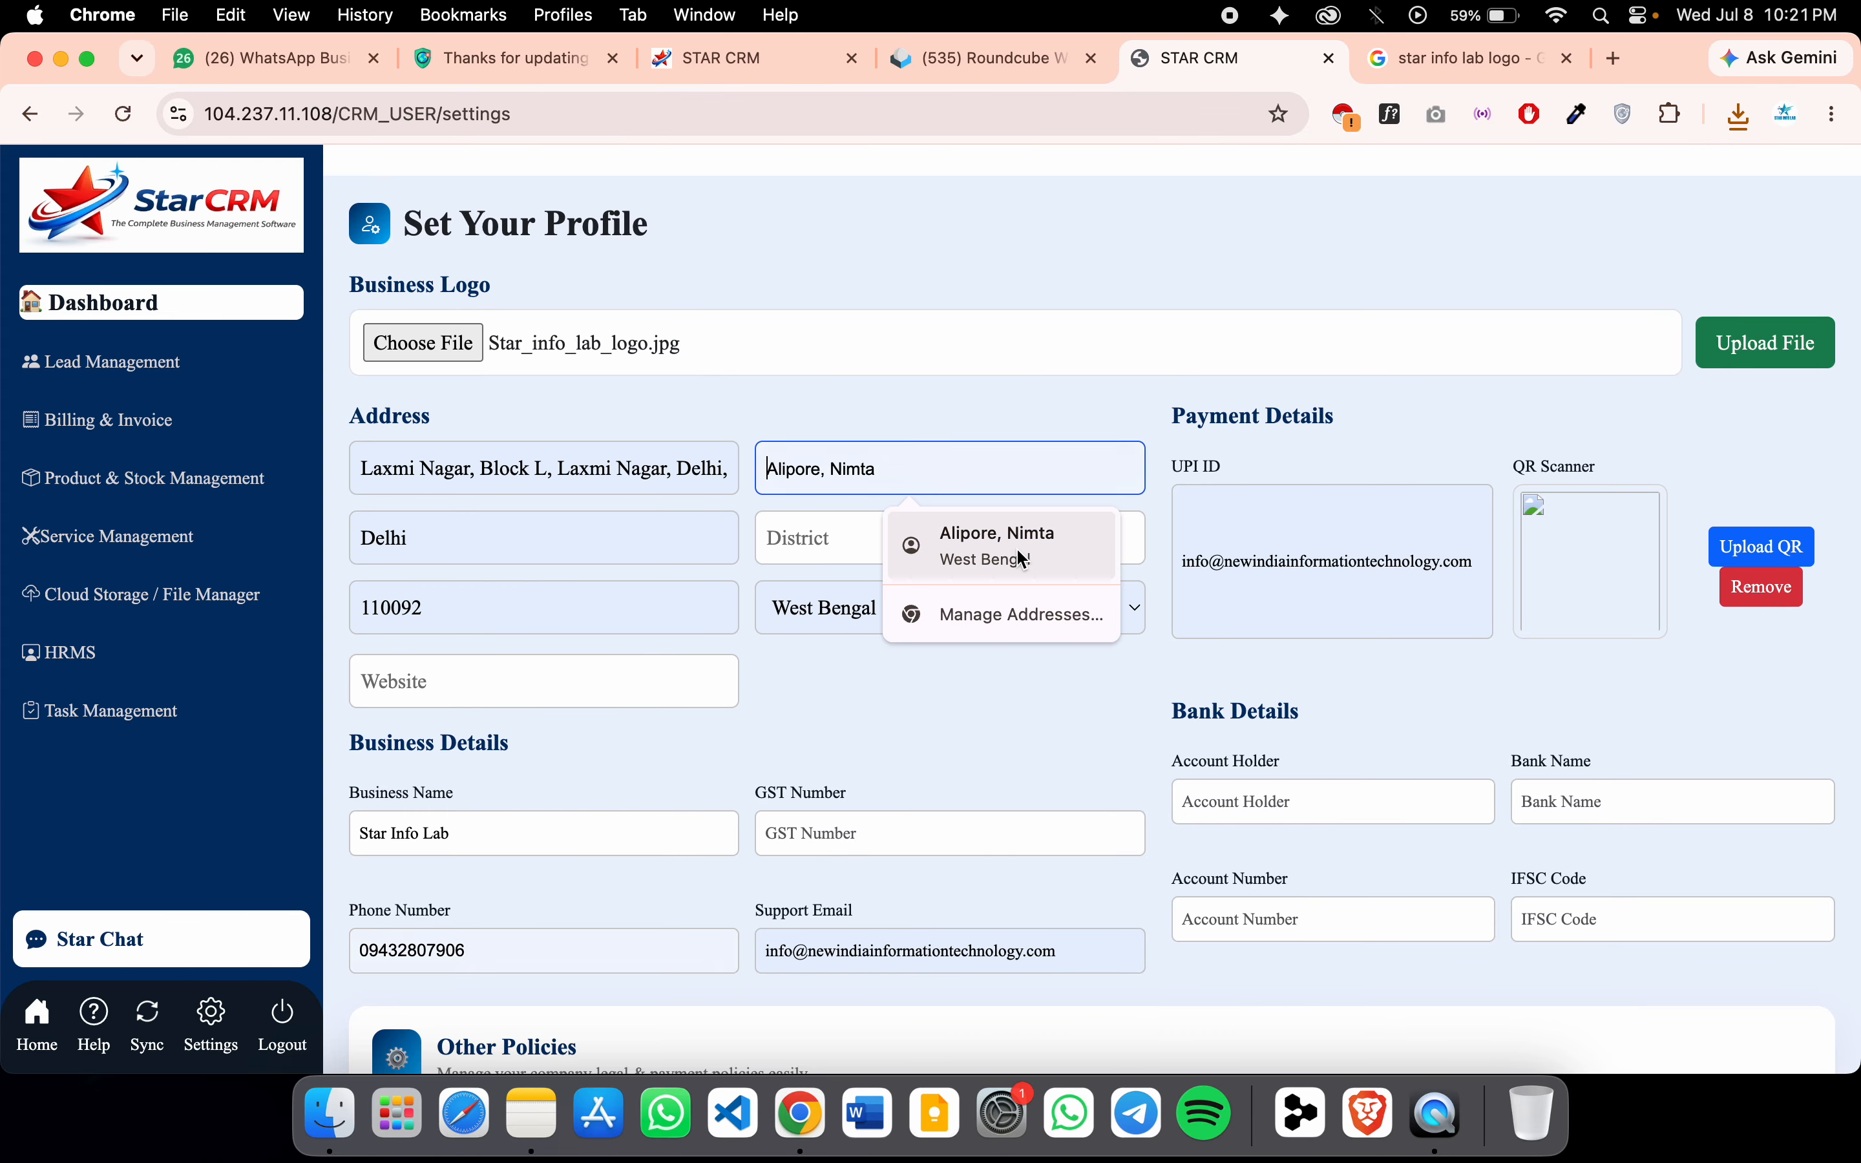
click(840, 670)
click(935, 620)
key(g)
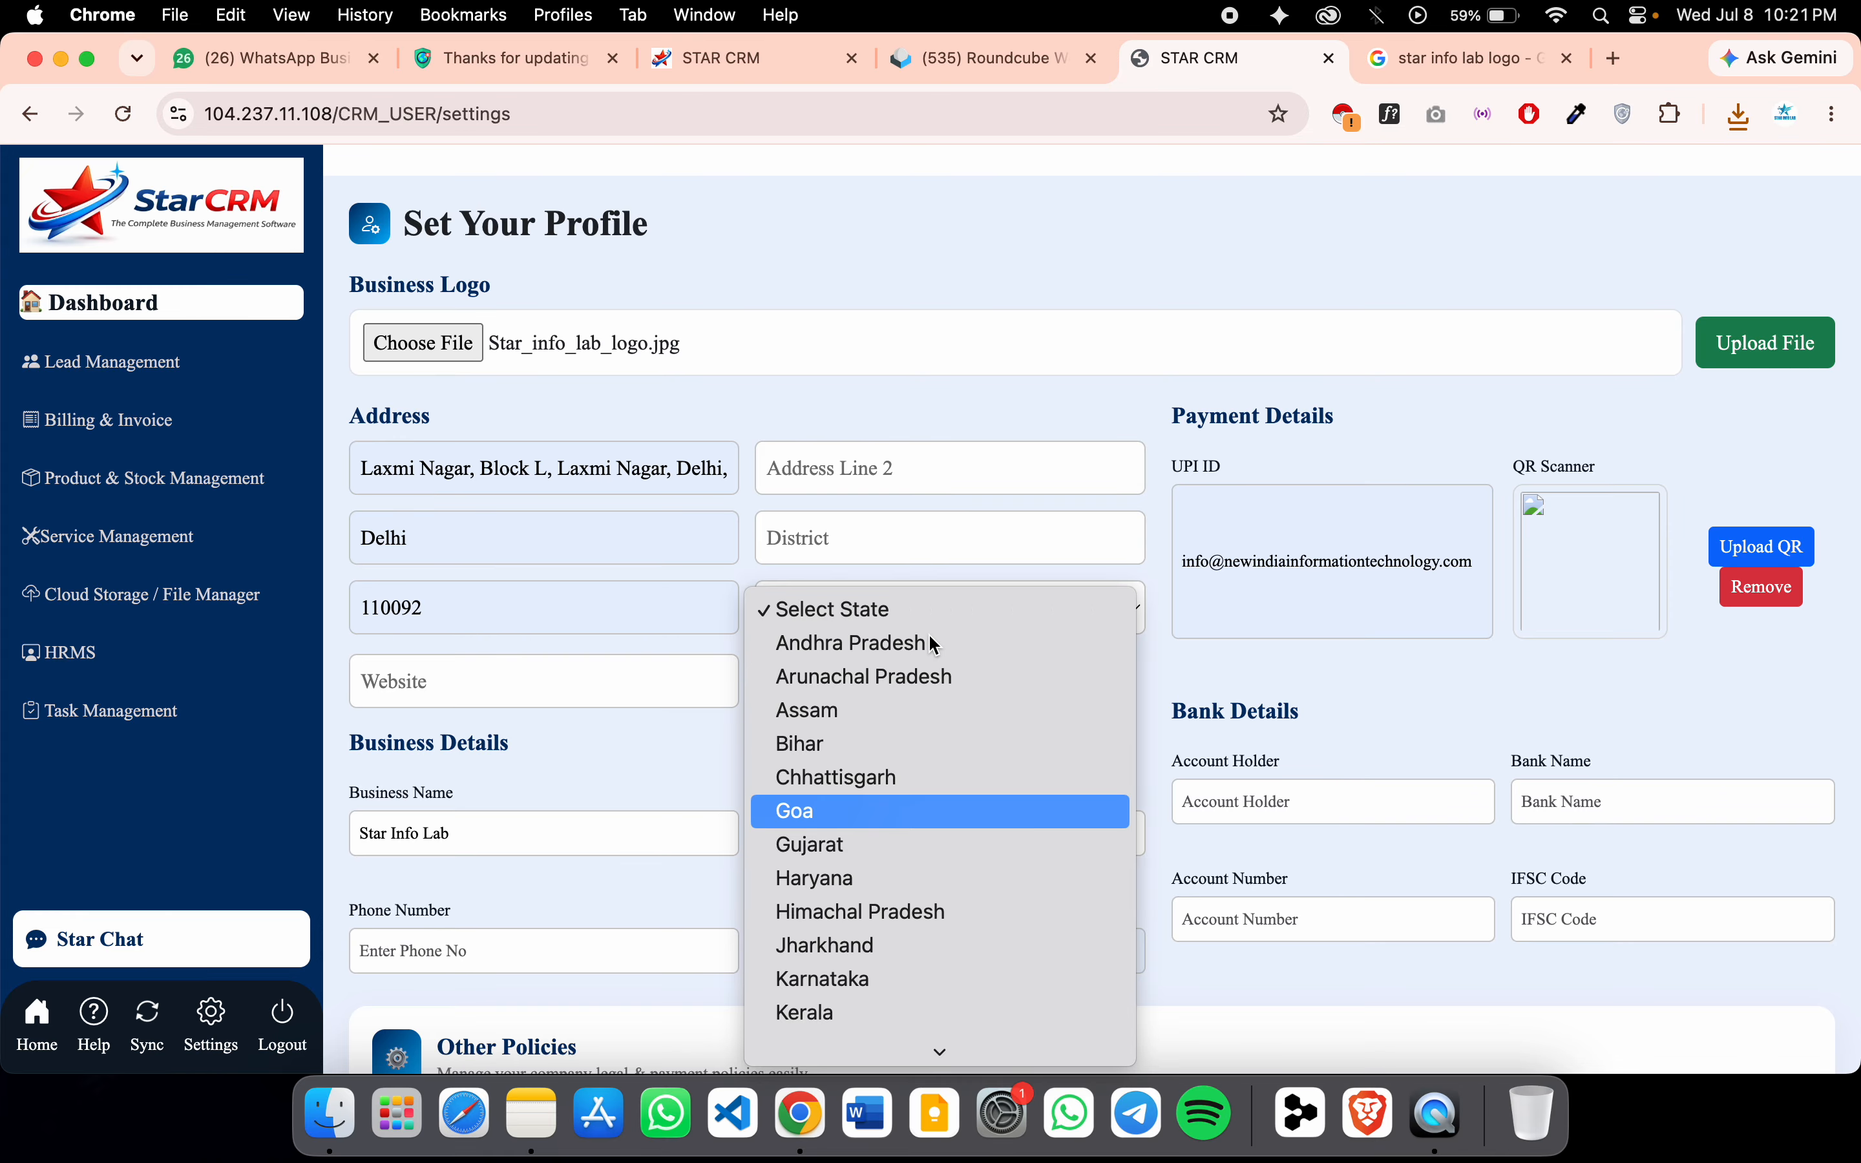
scroll(938, 877, down, 5)
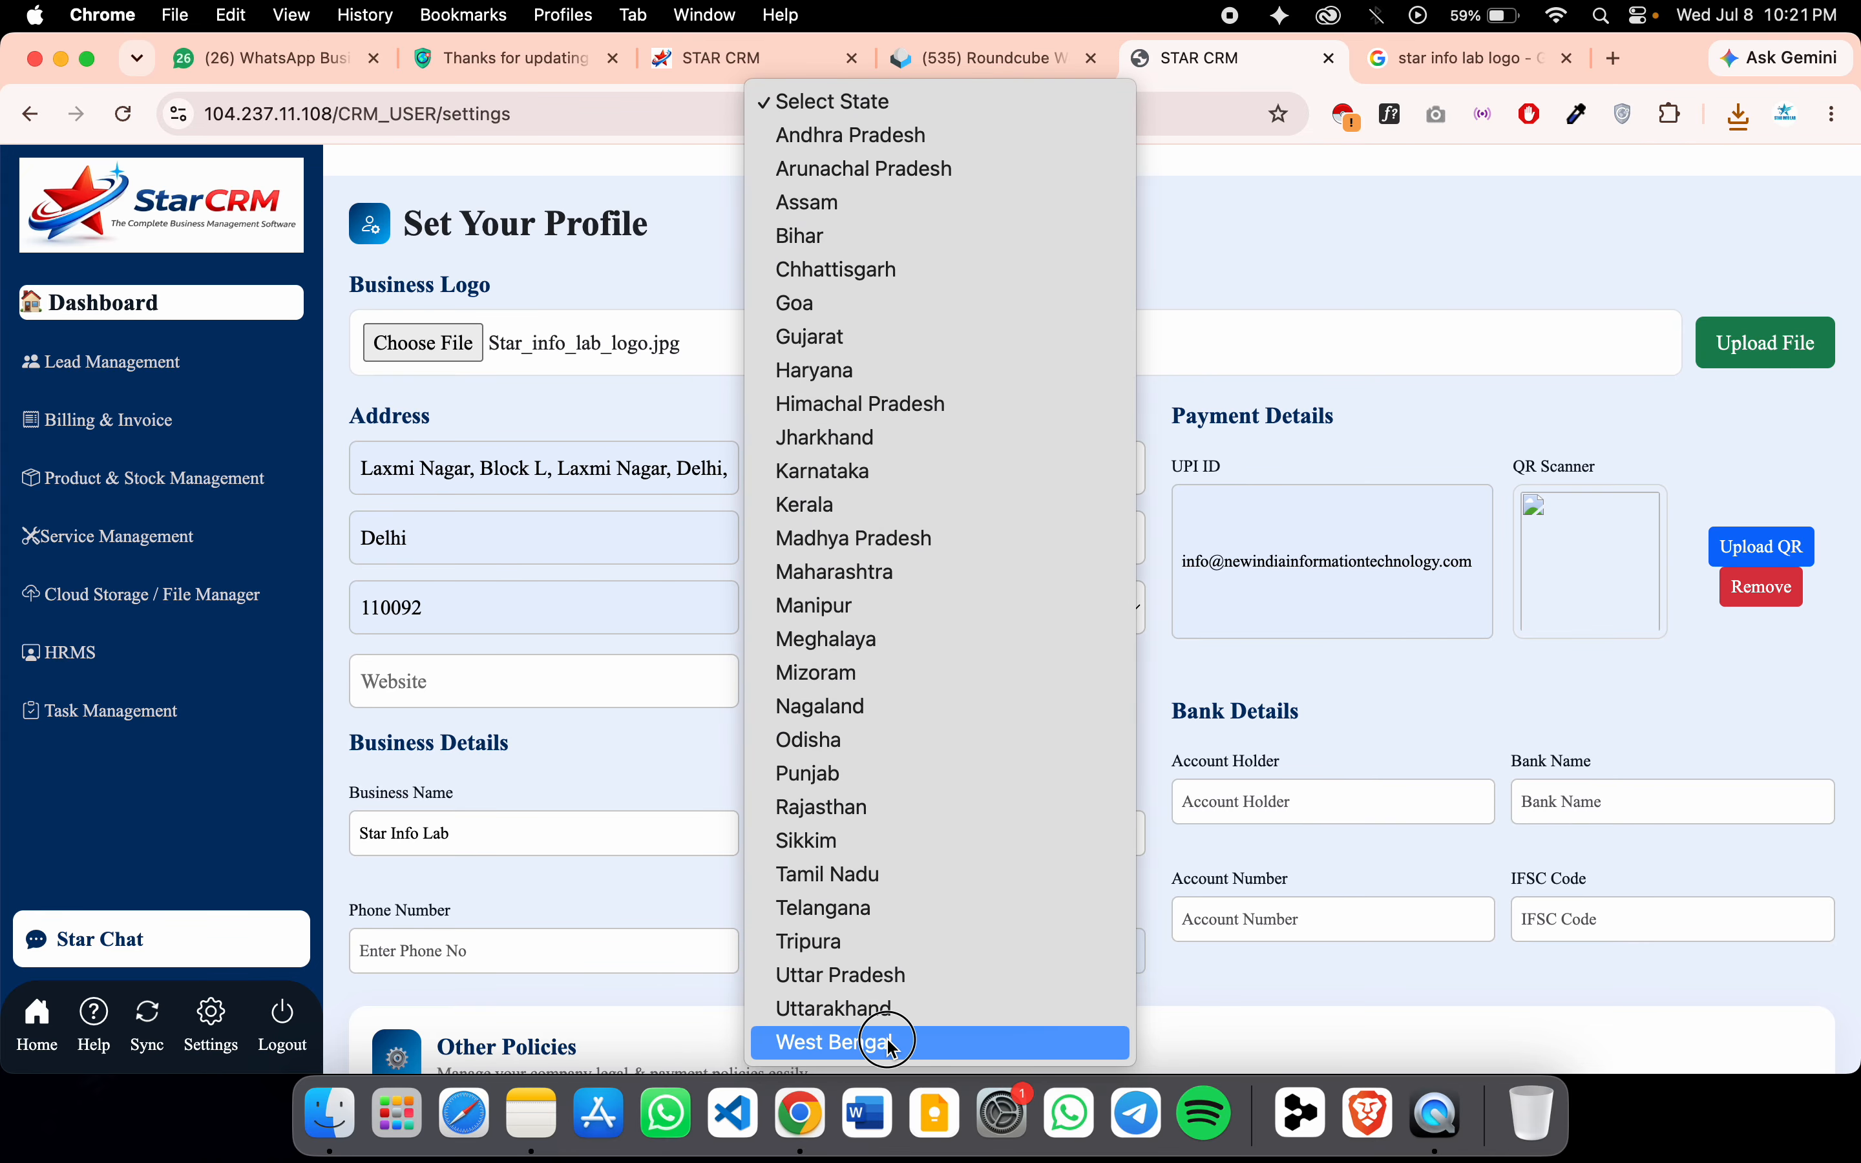
click(939, 1046)
click(494, 679)
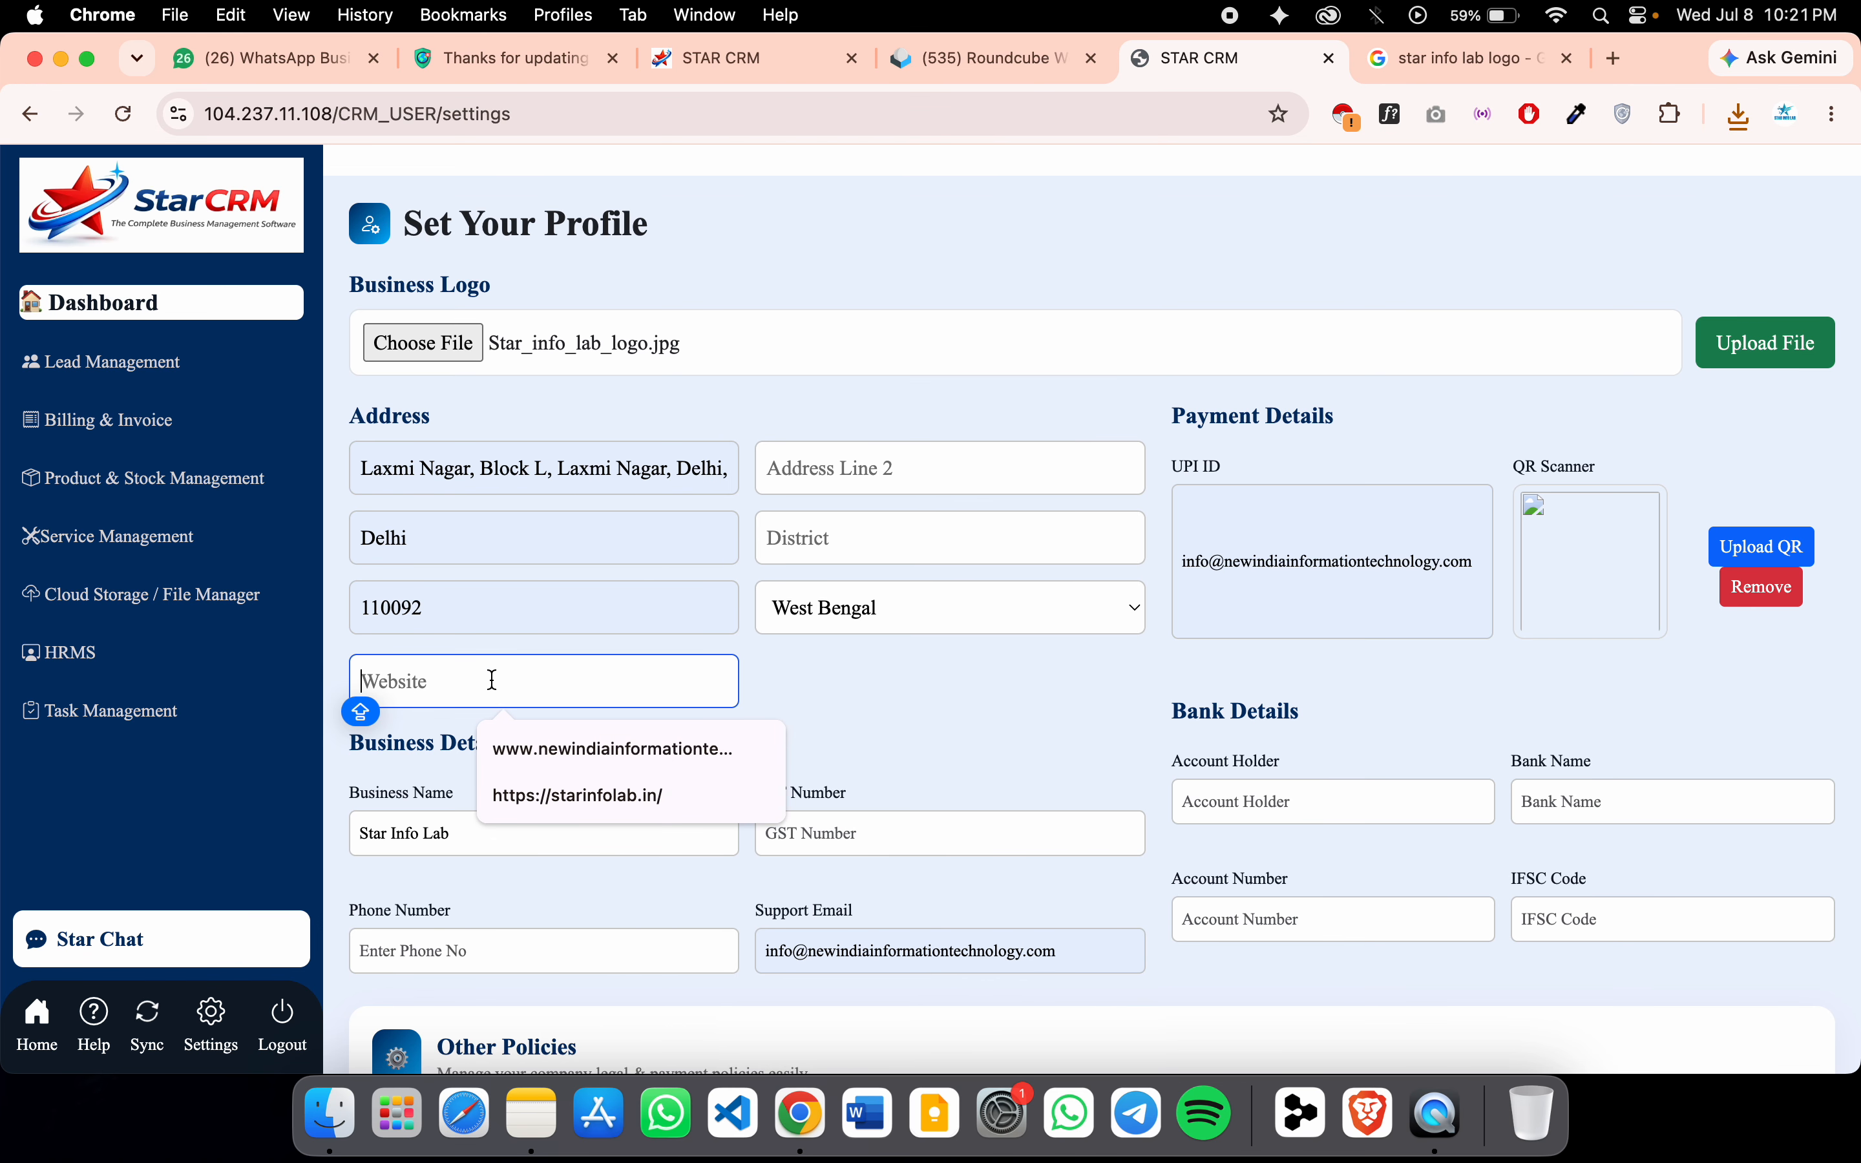
text(www)
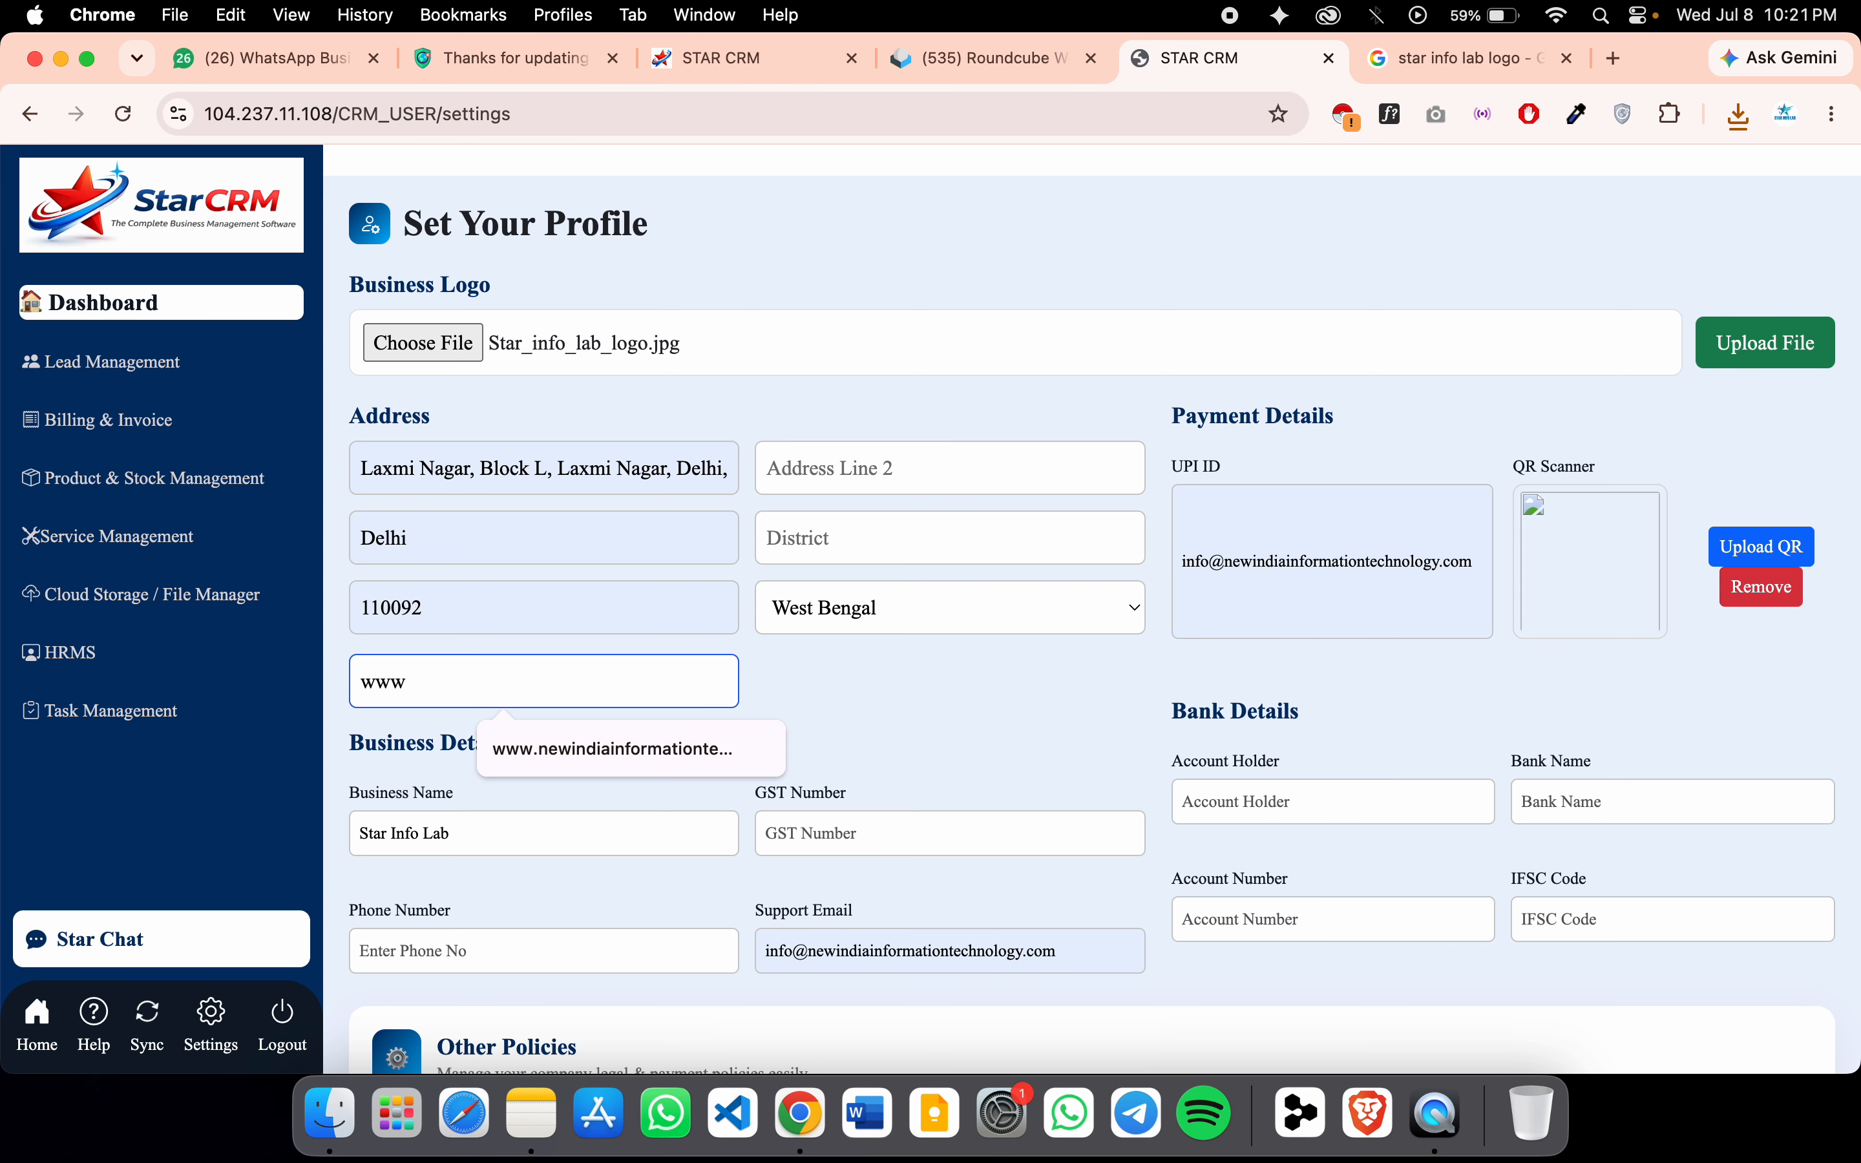
text(.starinfolab.in)
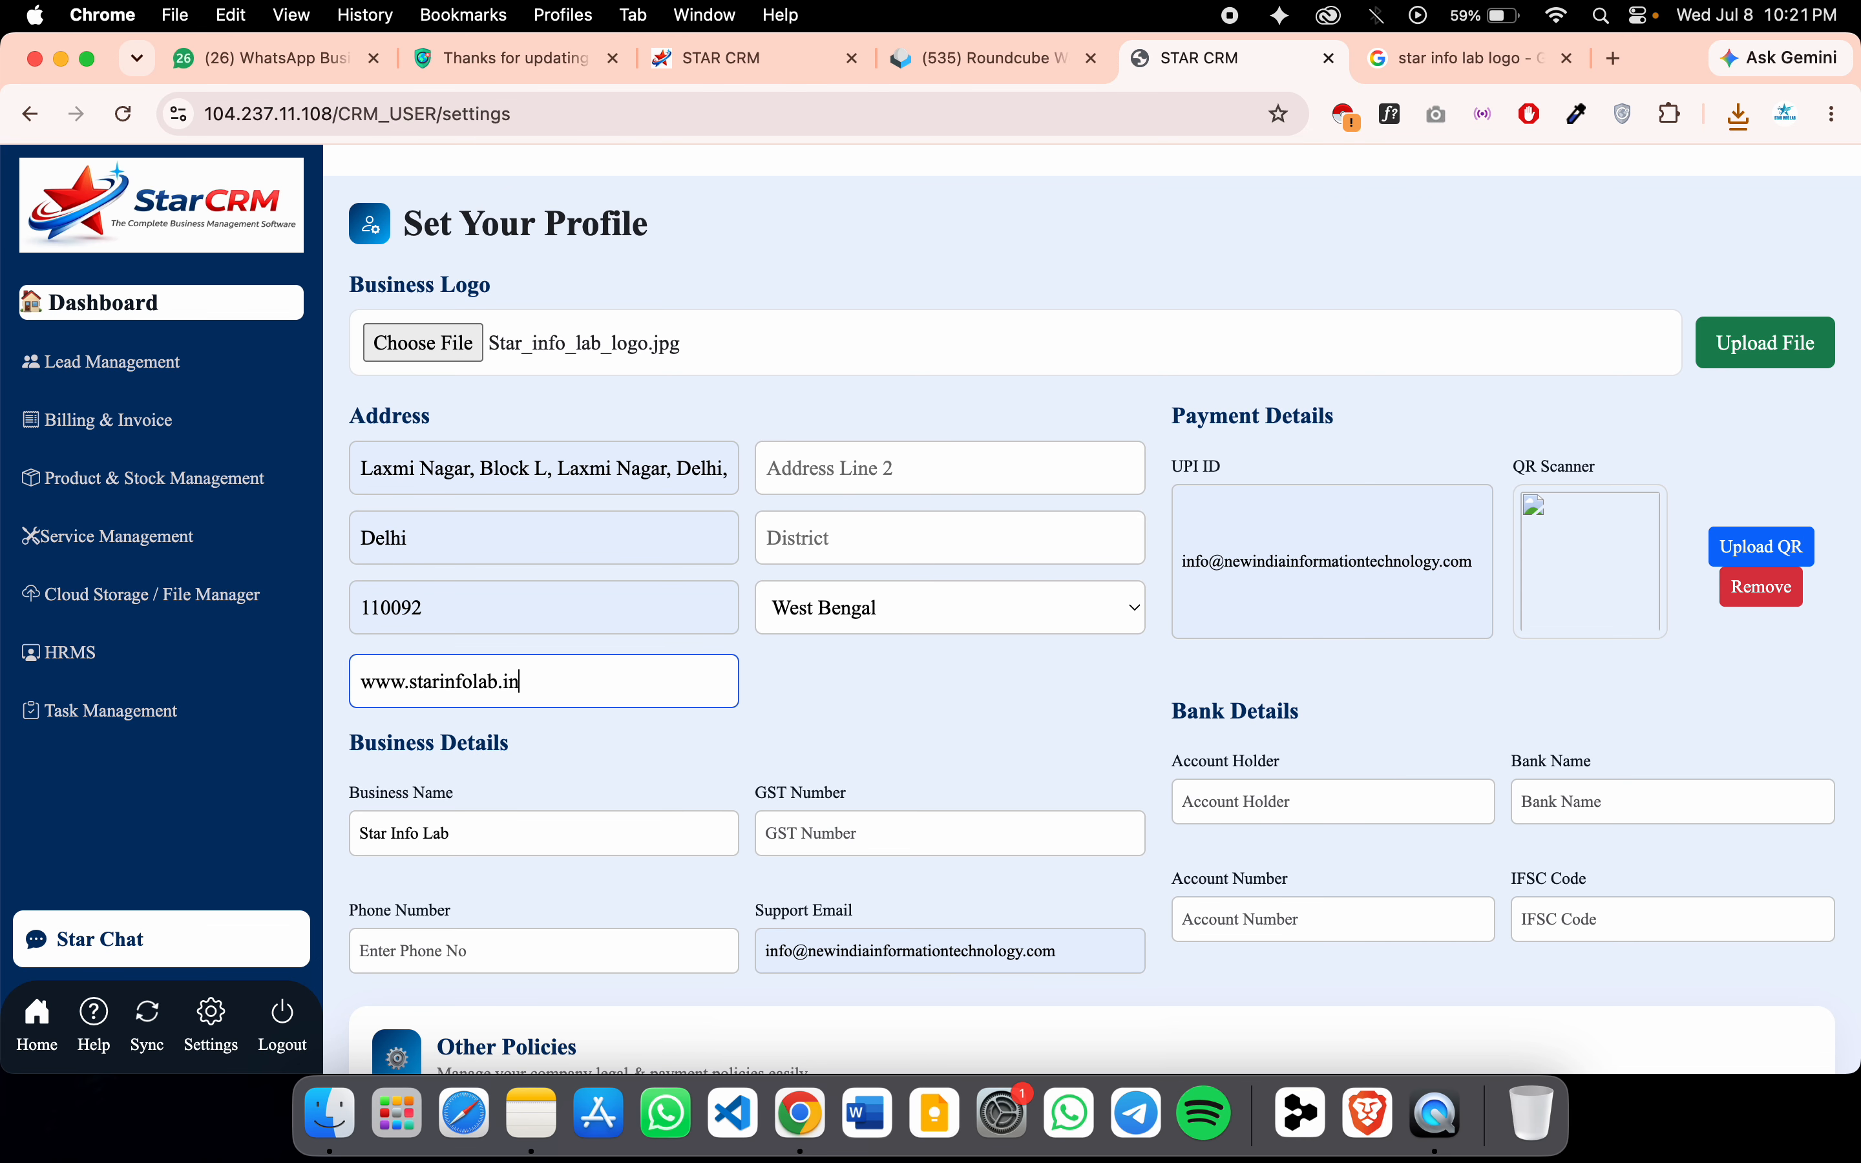
click(830, 820)
click(943, 890)
click(572, 849)
click(546, 951)
click(591, 808)
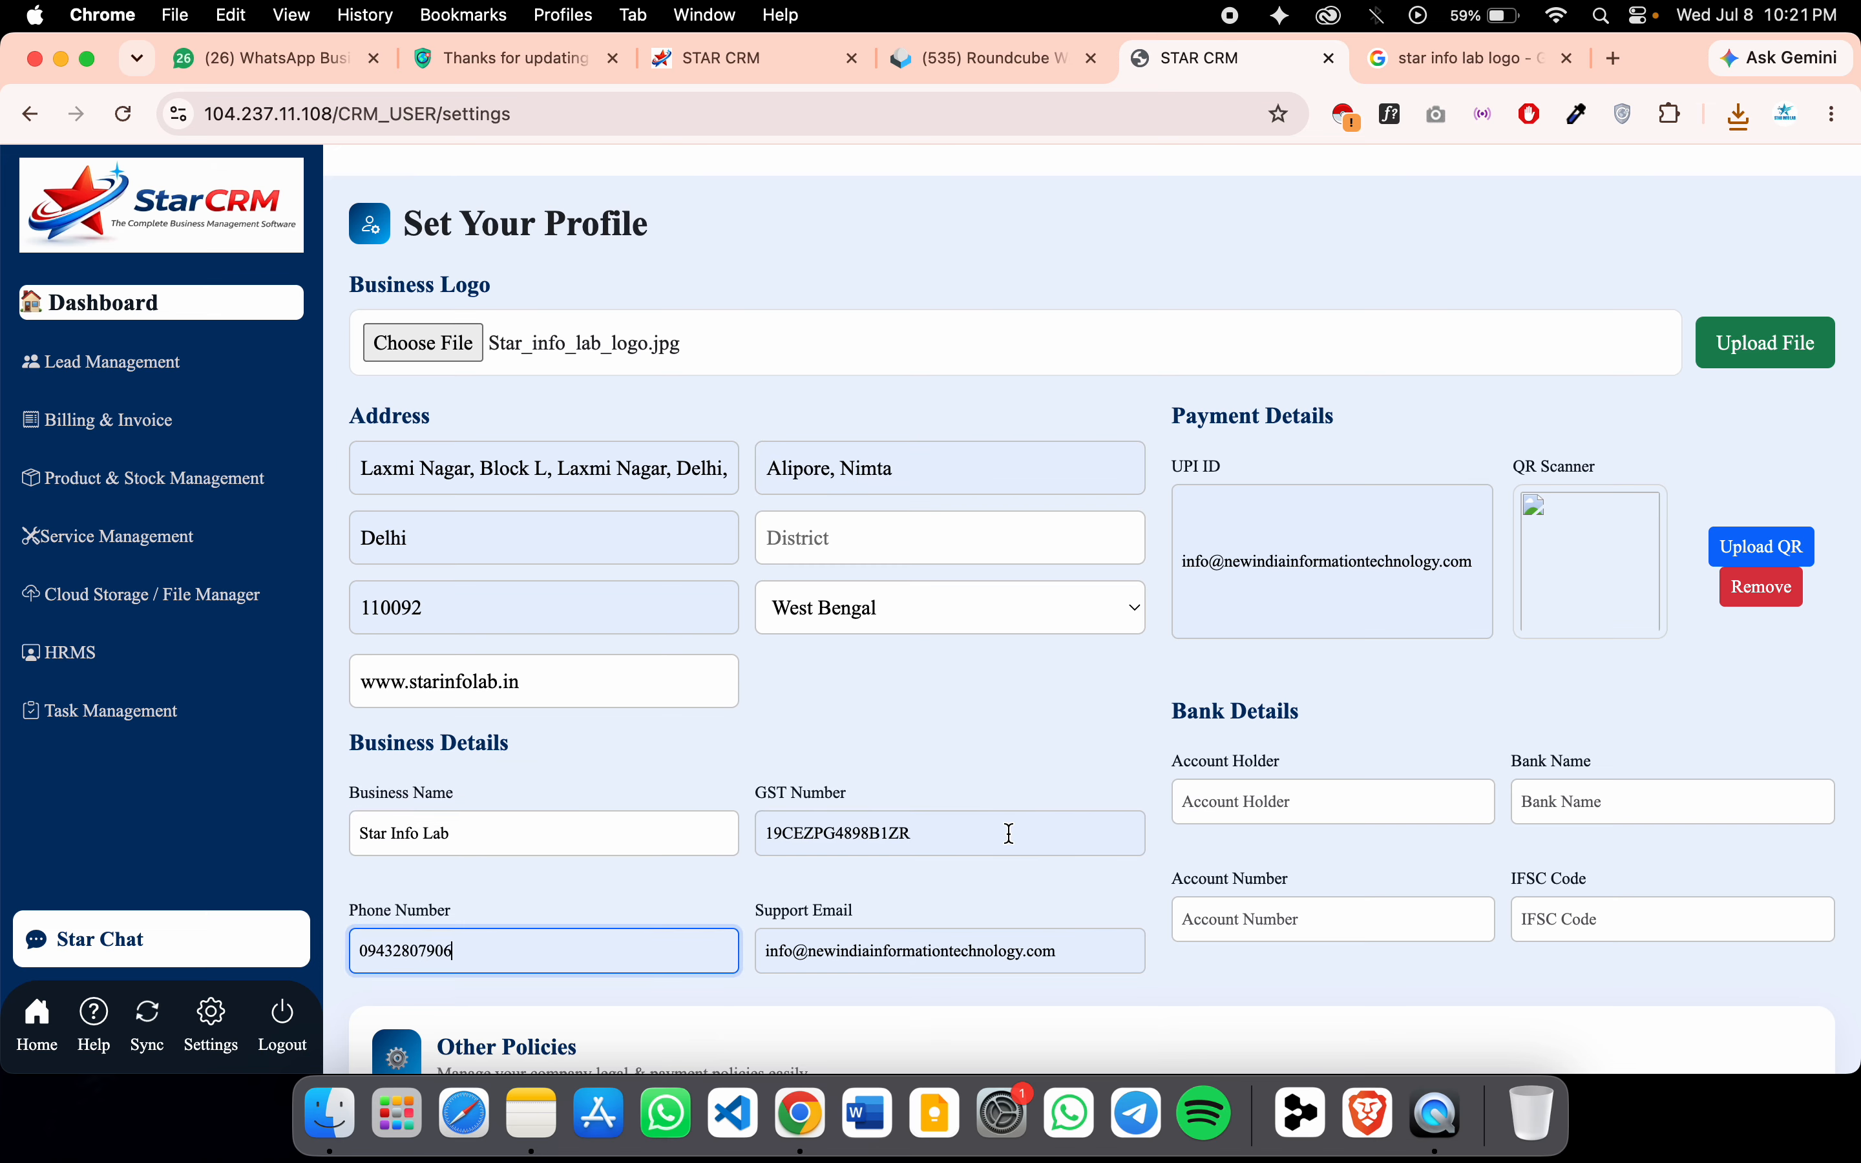
Fill the bank details: account number, bank name PNB and IFSC code from suggestions
scroll(1043, 834, down, 3)
click(1291, 569)
click(1298, 696)
click(1351, 746)
click(1585, 574)
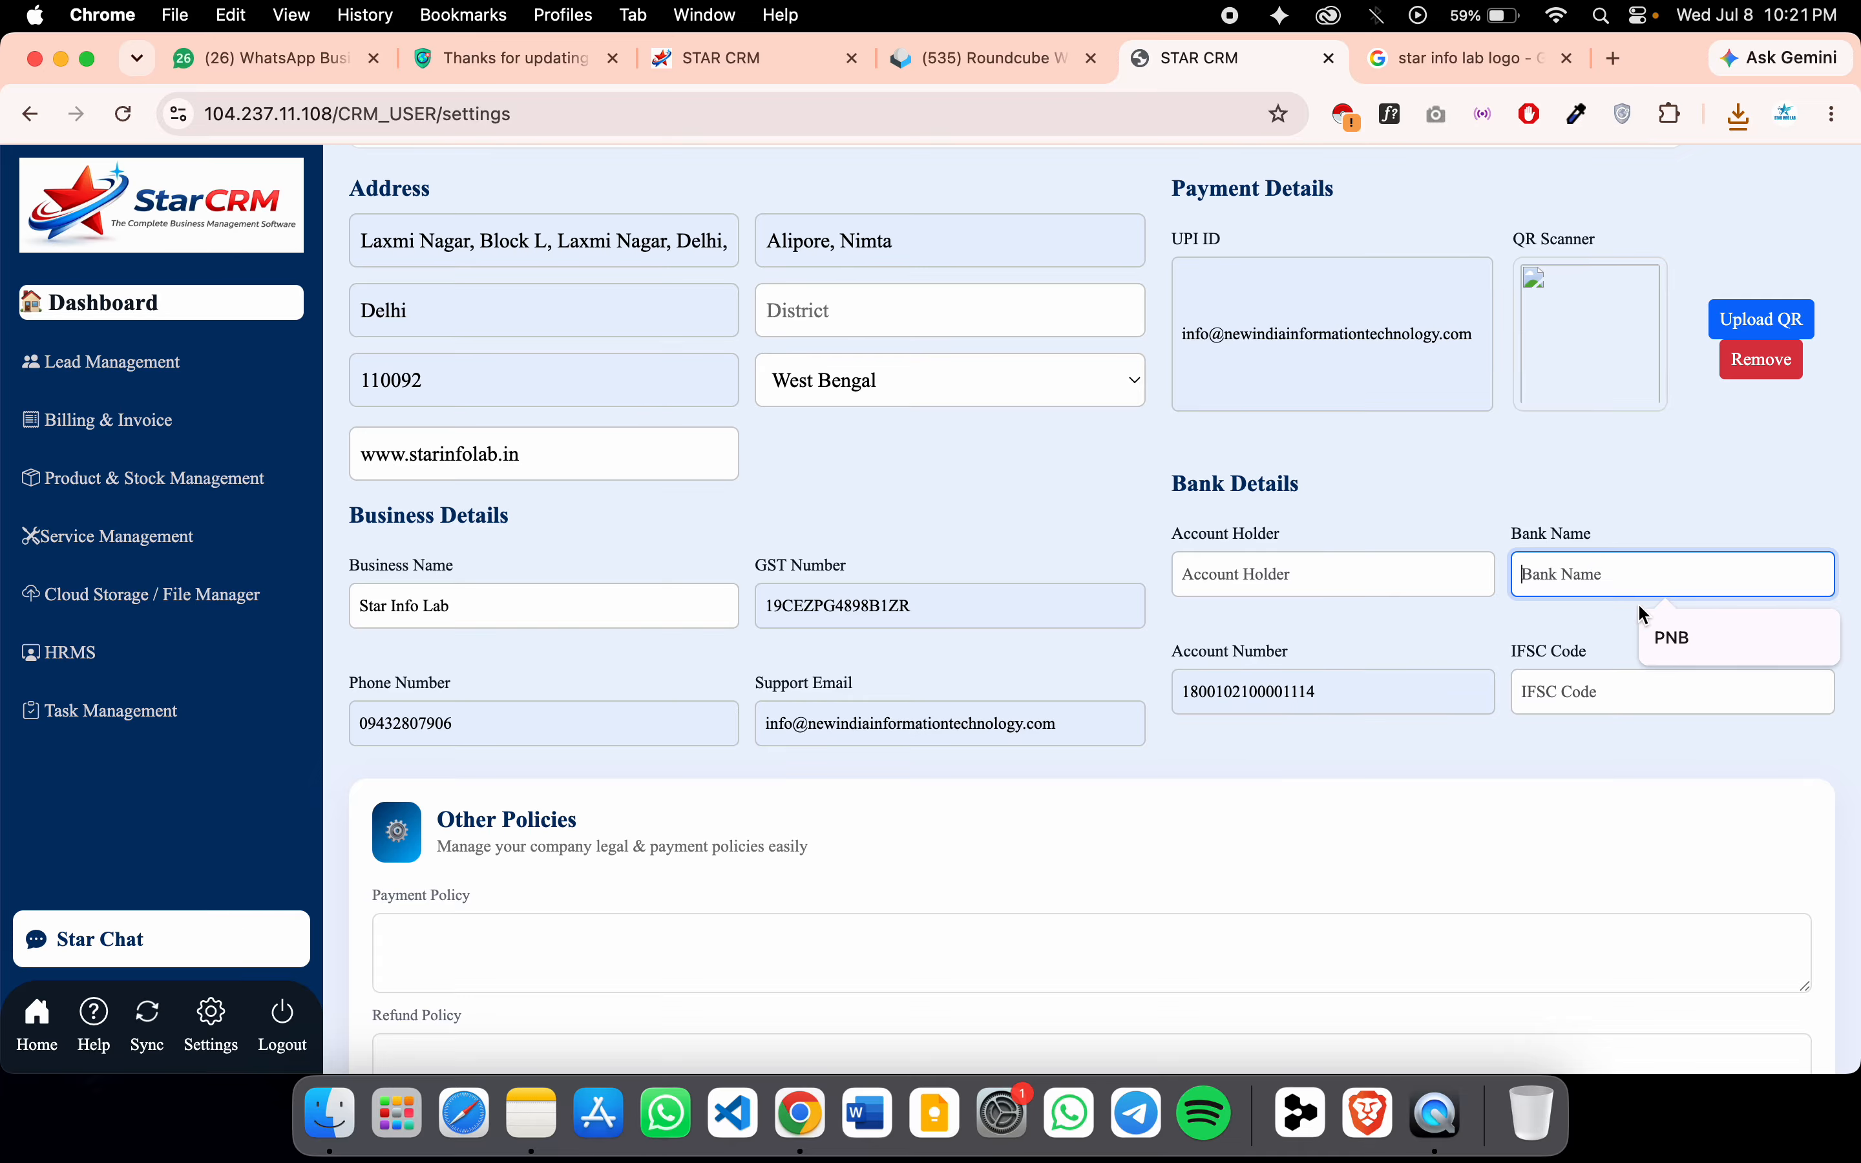
click(1666, 638)
click(1645, 696)
click(1670, 750)
Look over the policy boxes and Add User form, then save the business profile
scroll(1283, 896, down, 6)
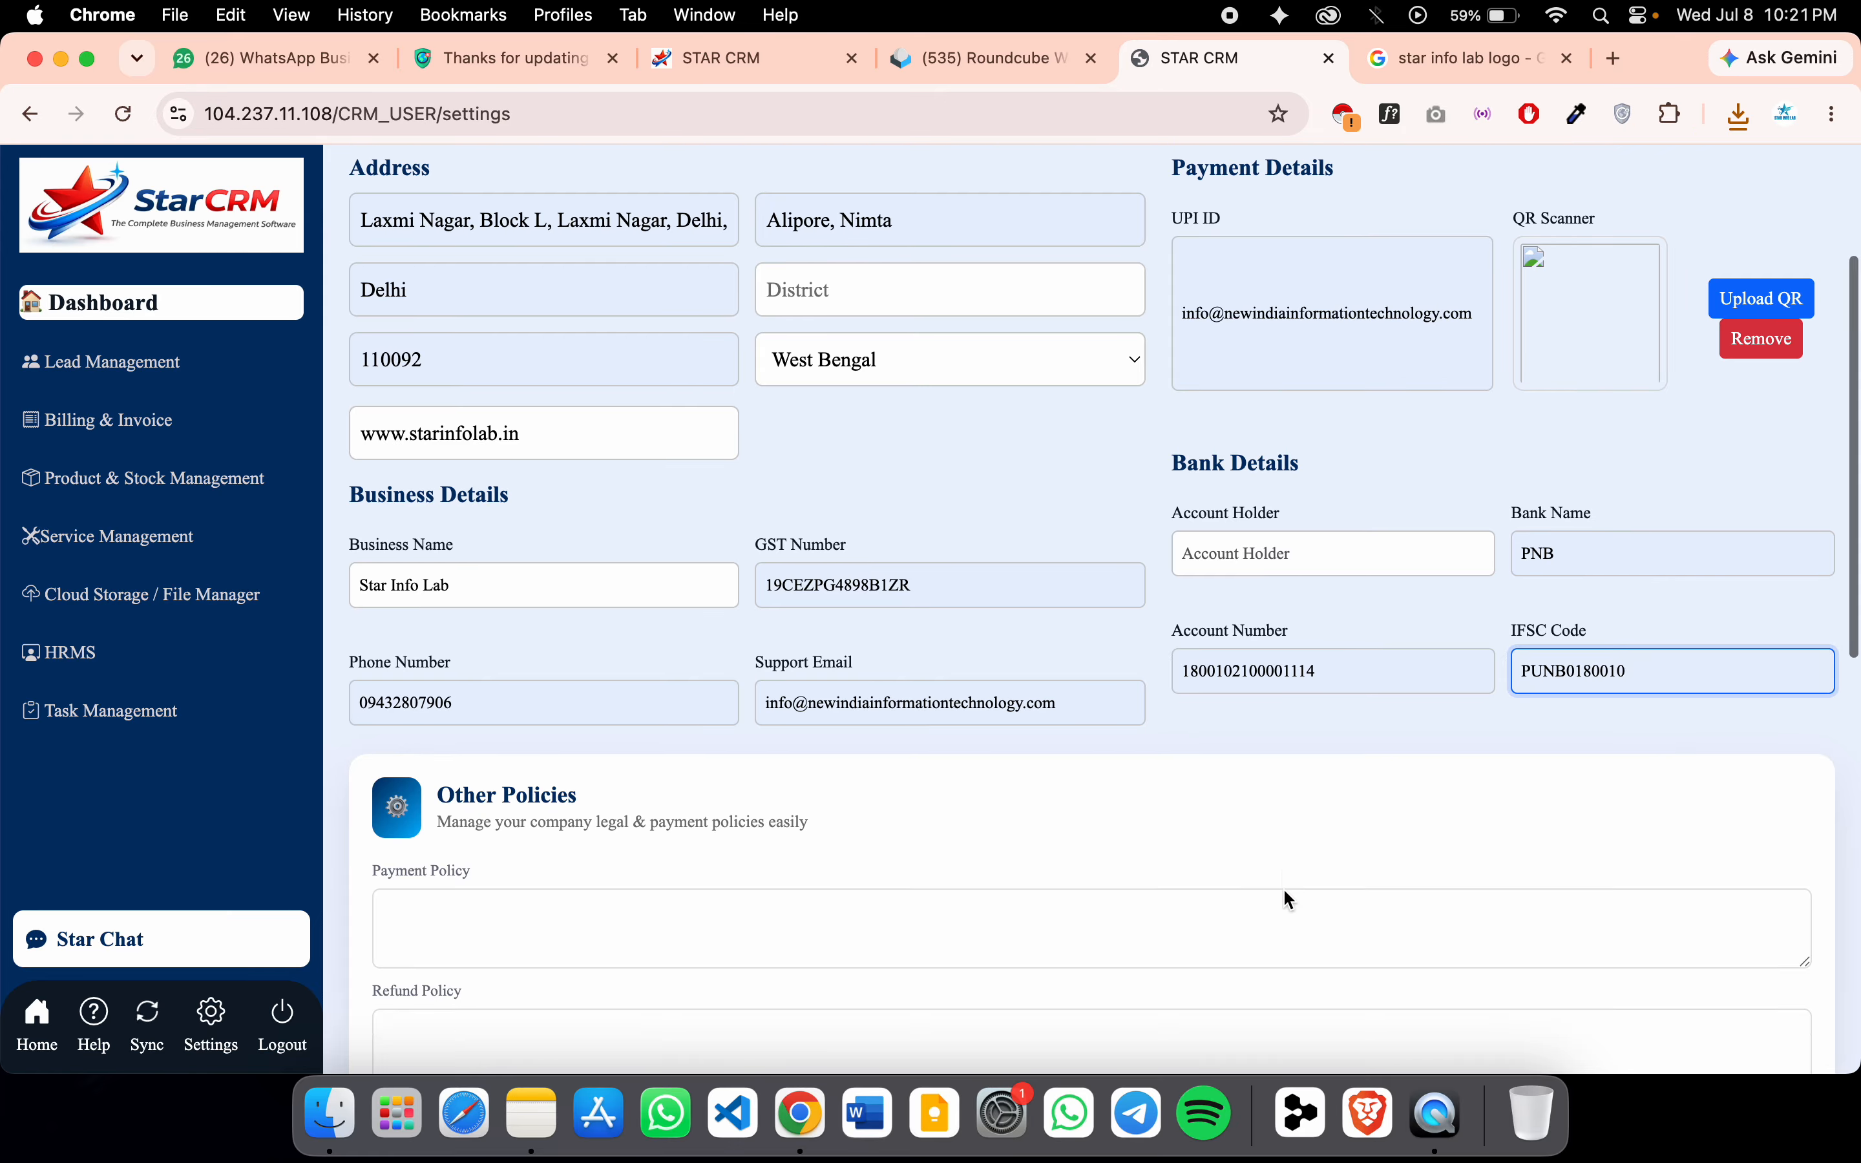
click(652, 321)
click(644, 444)
click(638, 542)
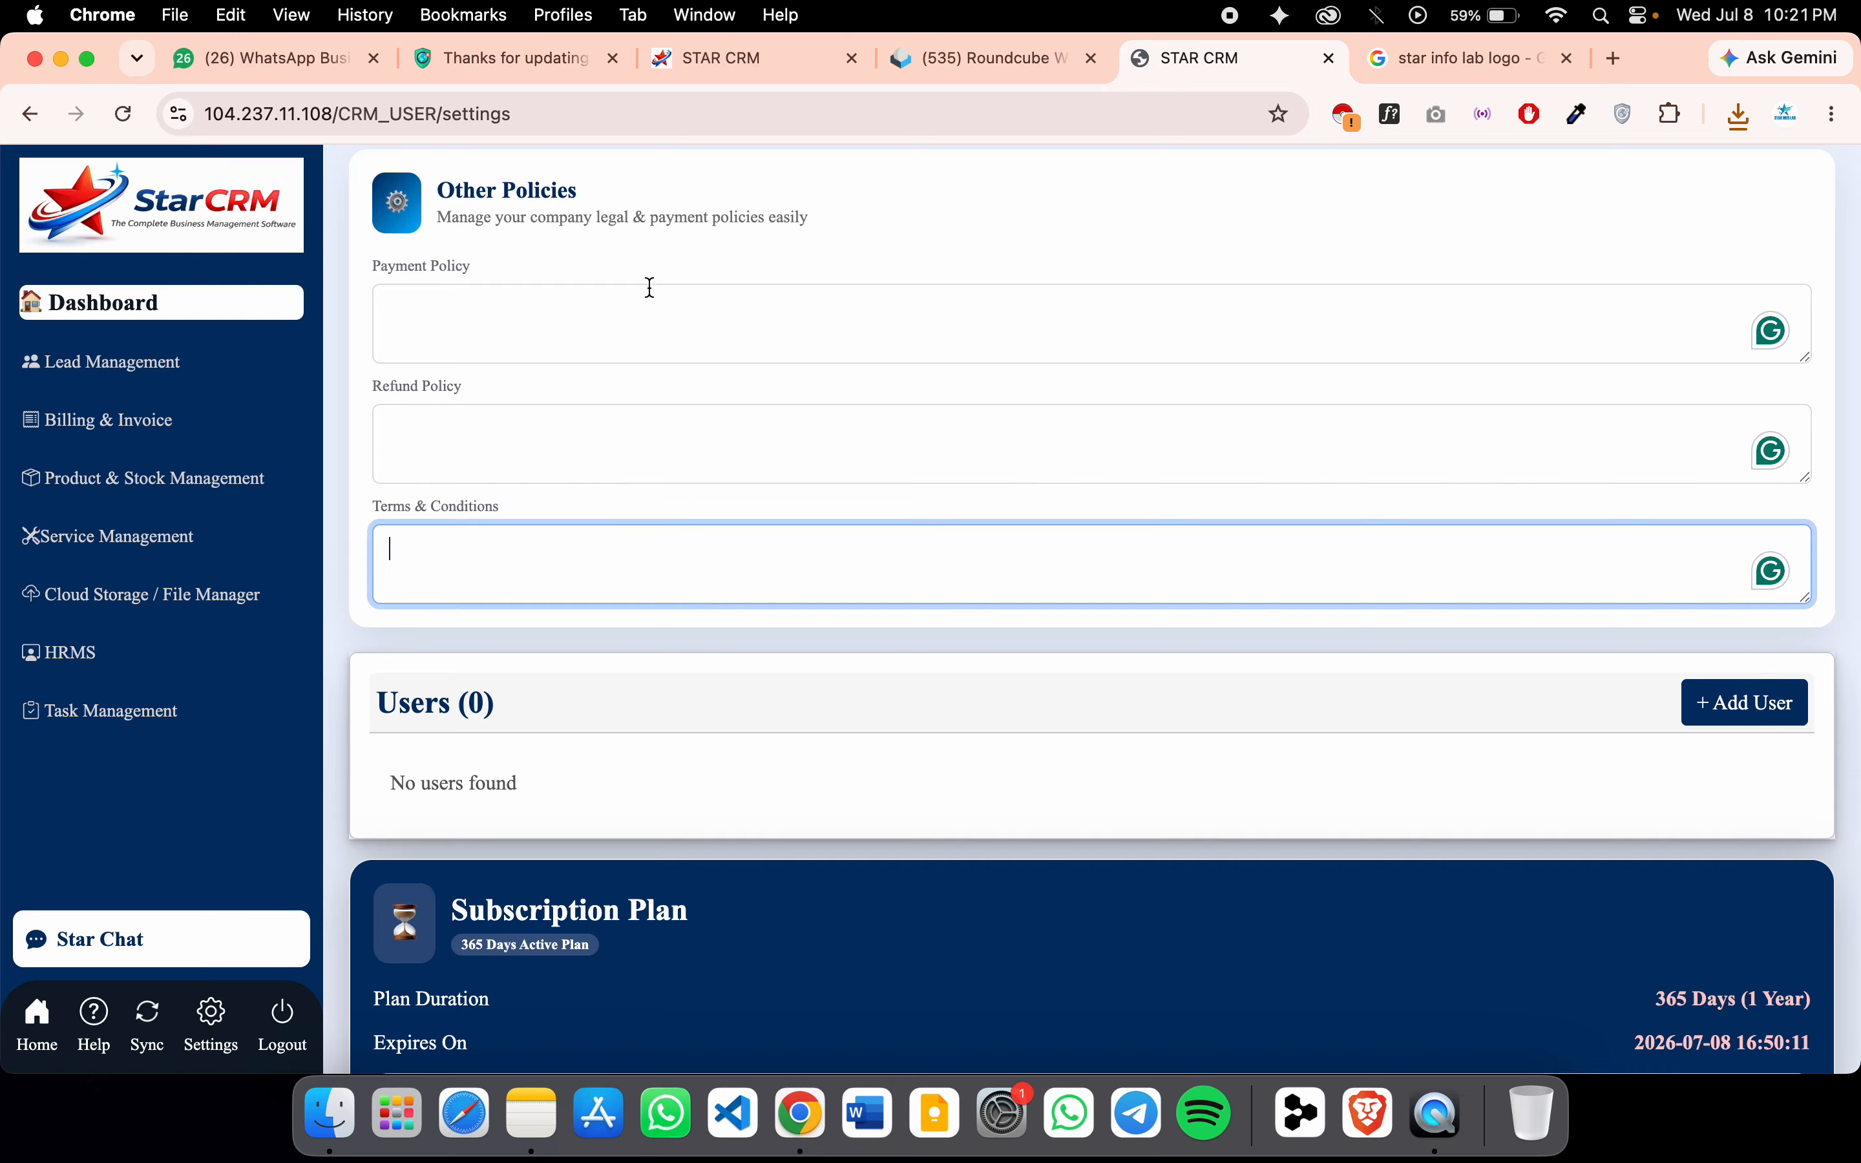
scroll(660, 698, down, 4)
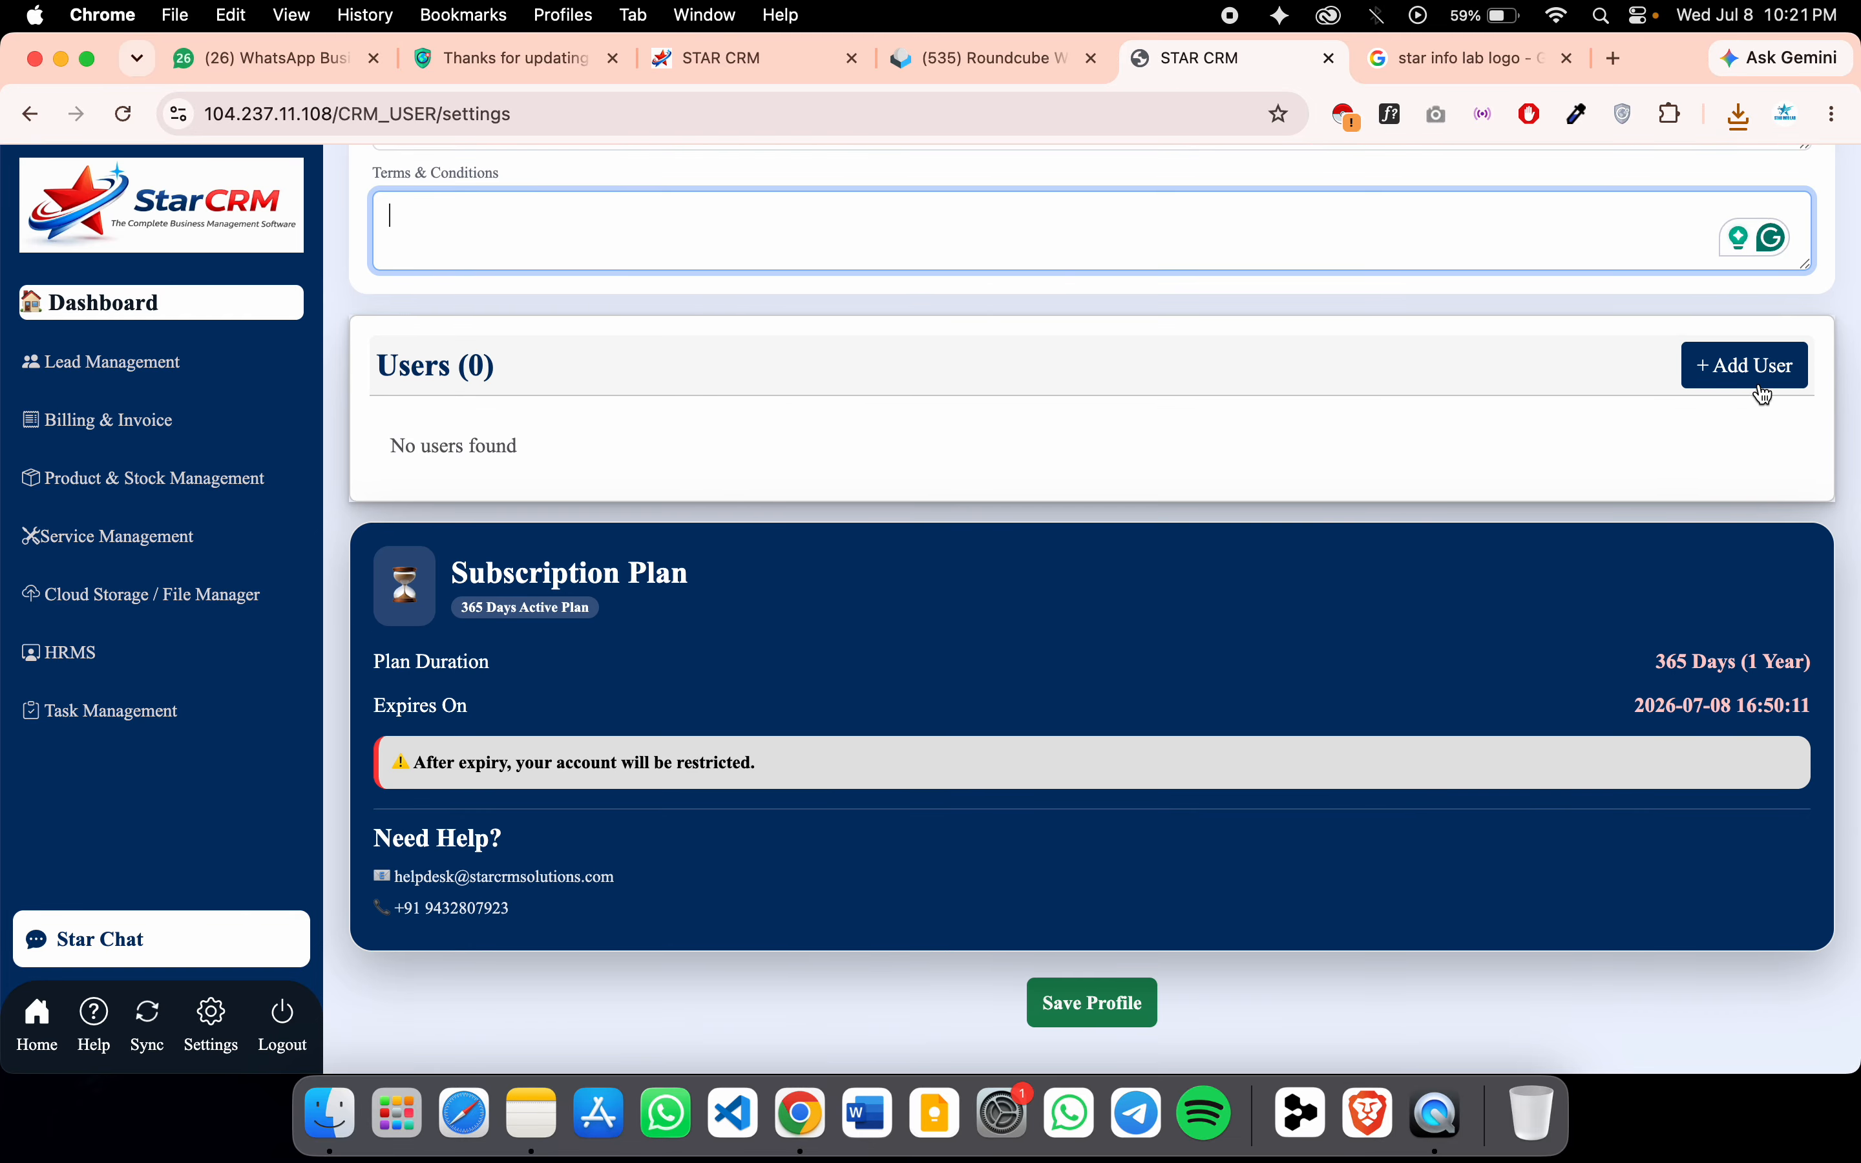
click(1761, 377)
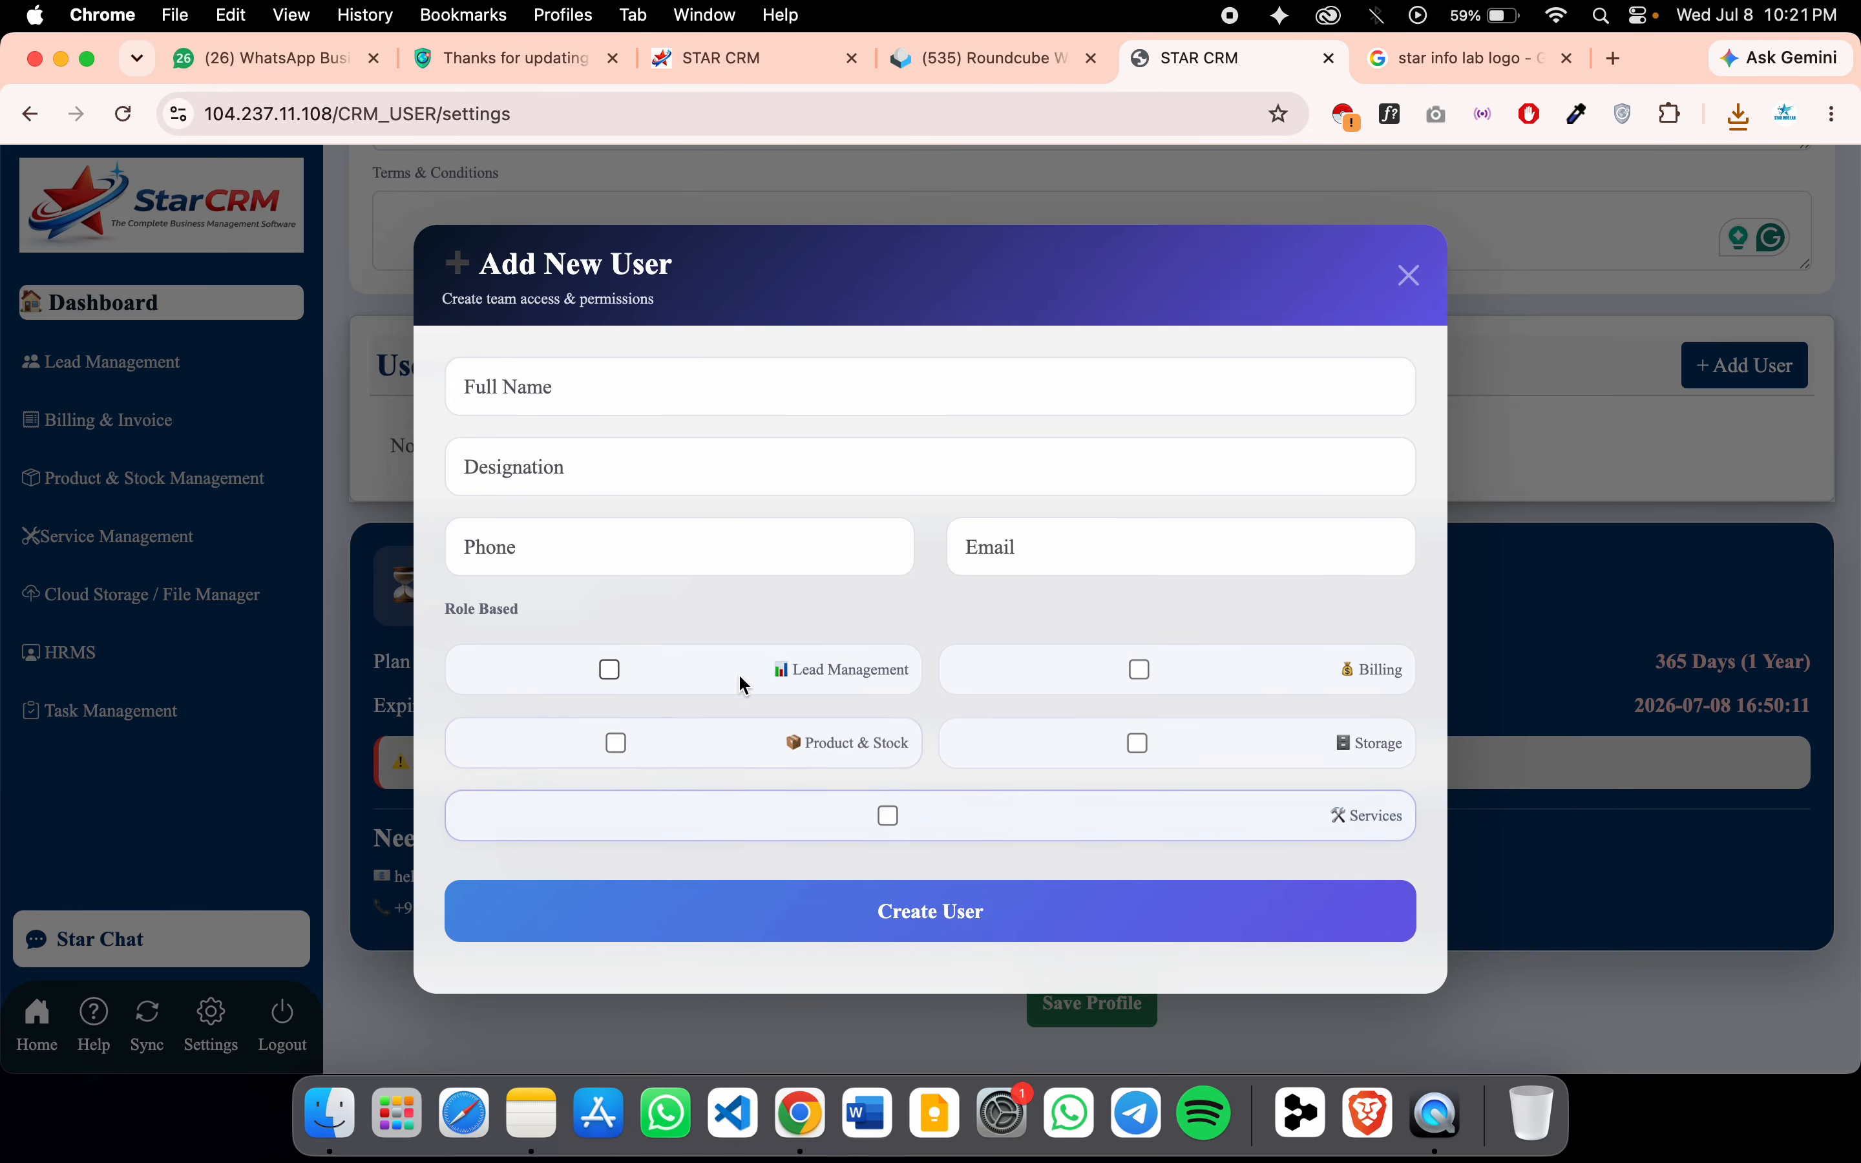
click(1412, 279)
click(1092, 1002)
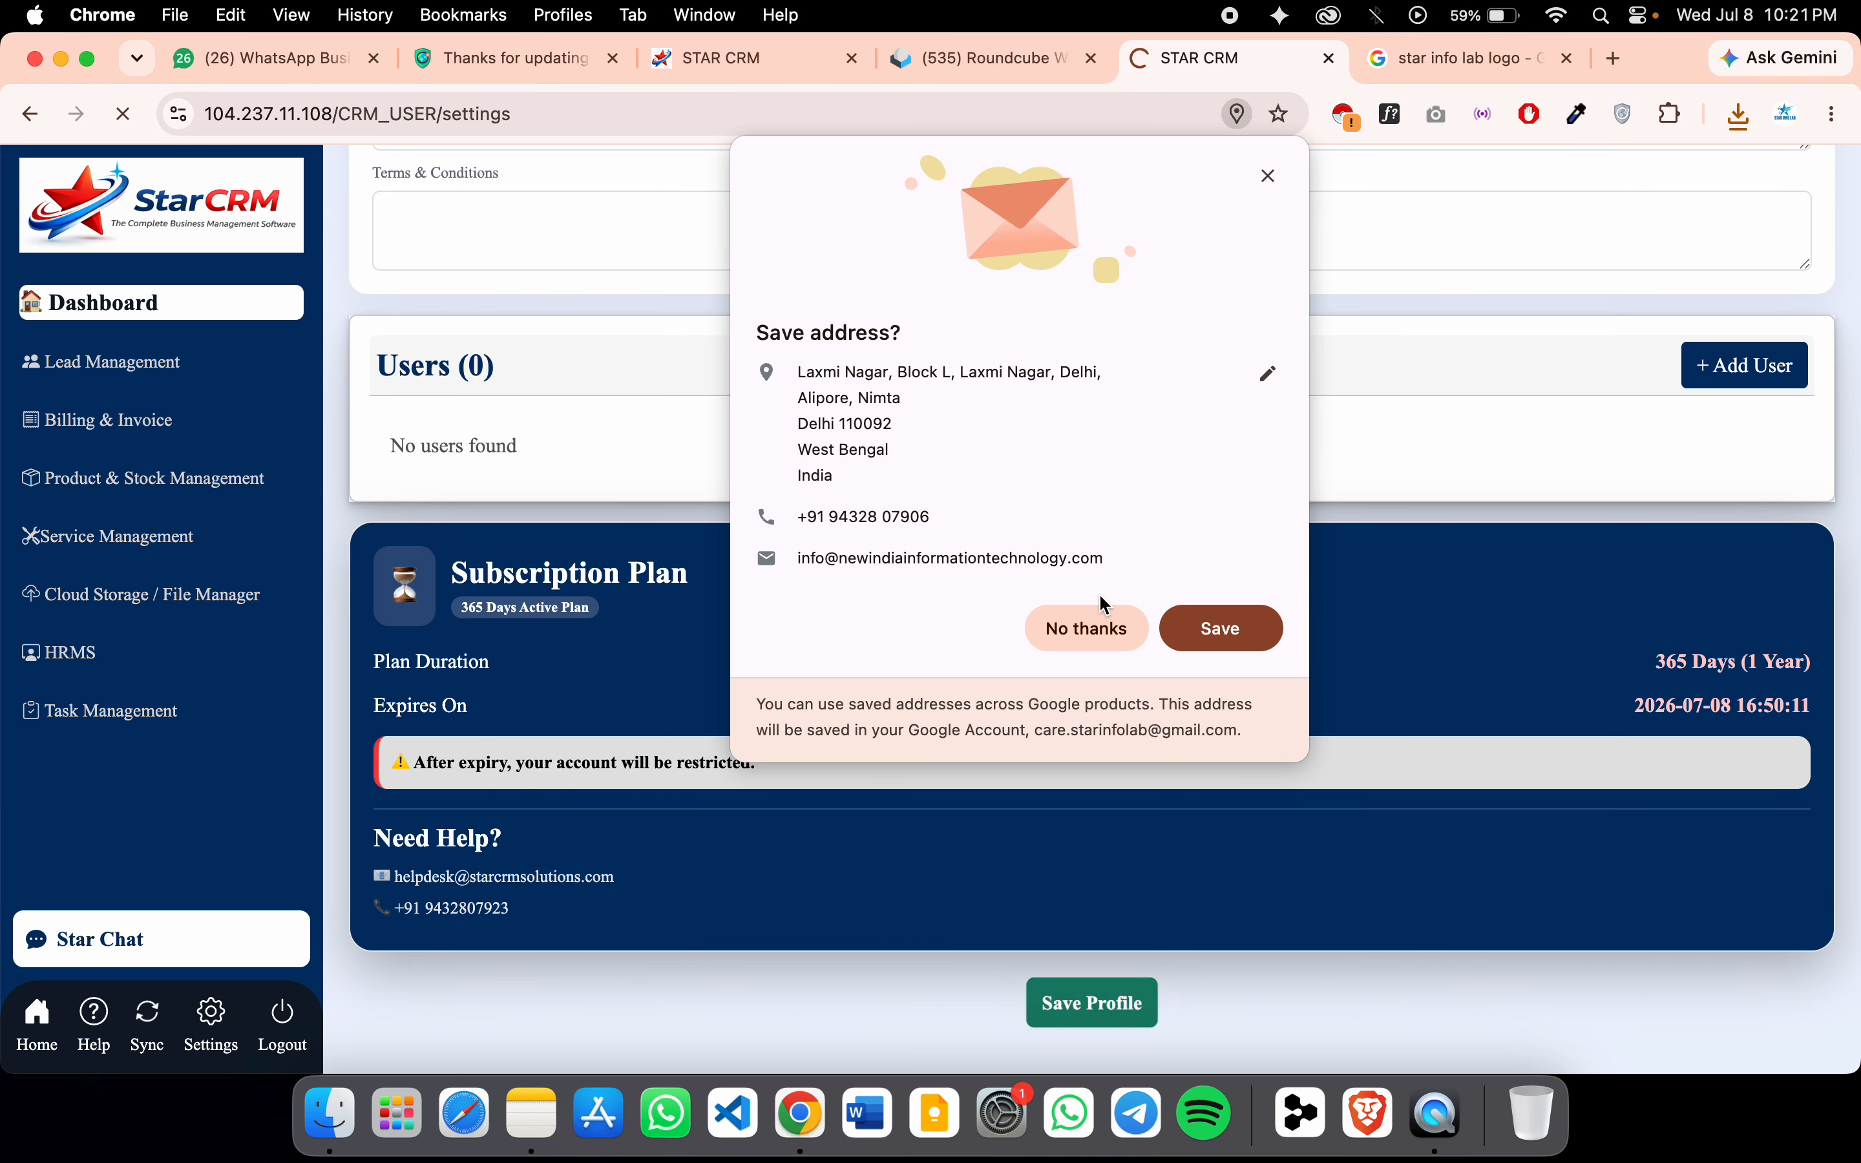
click(1088, 629)
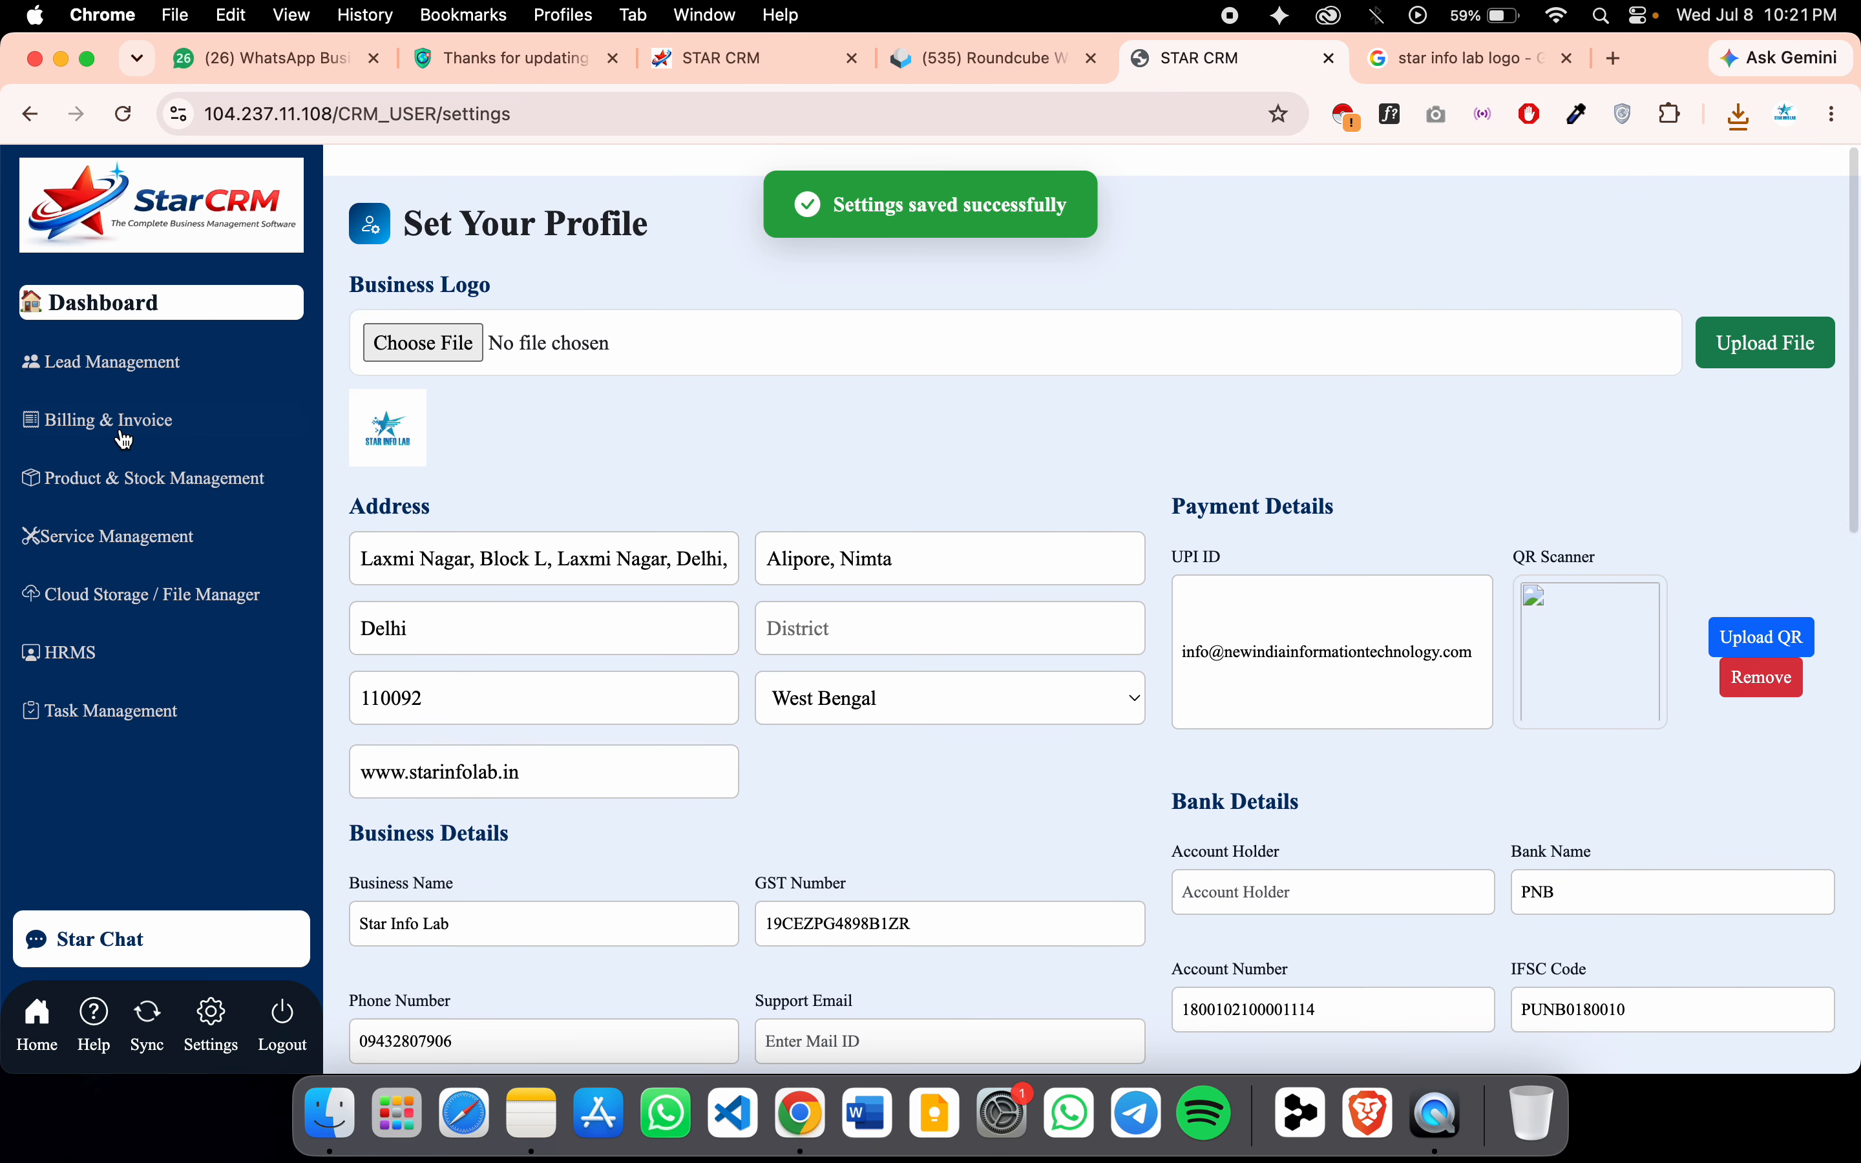
Open the New india information technology quotation's print view via Lead Management and All Quotes
click(116, 362)
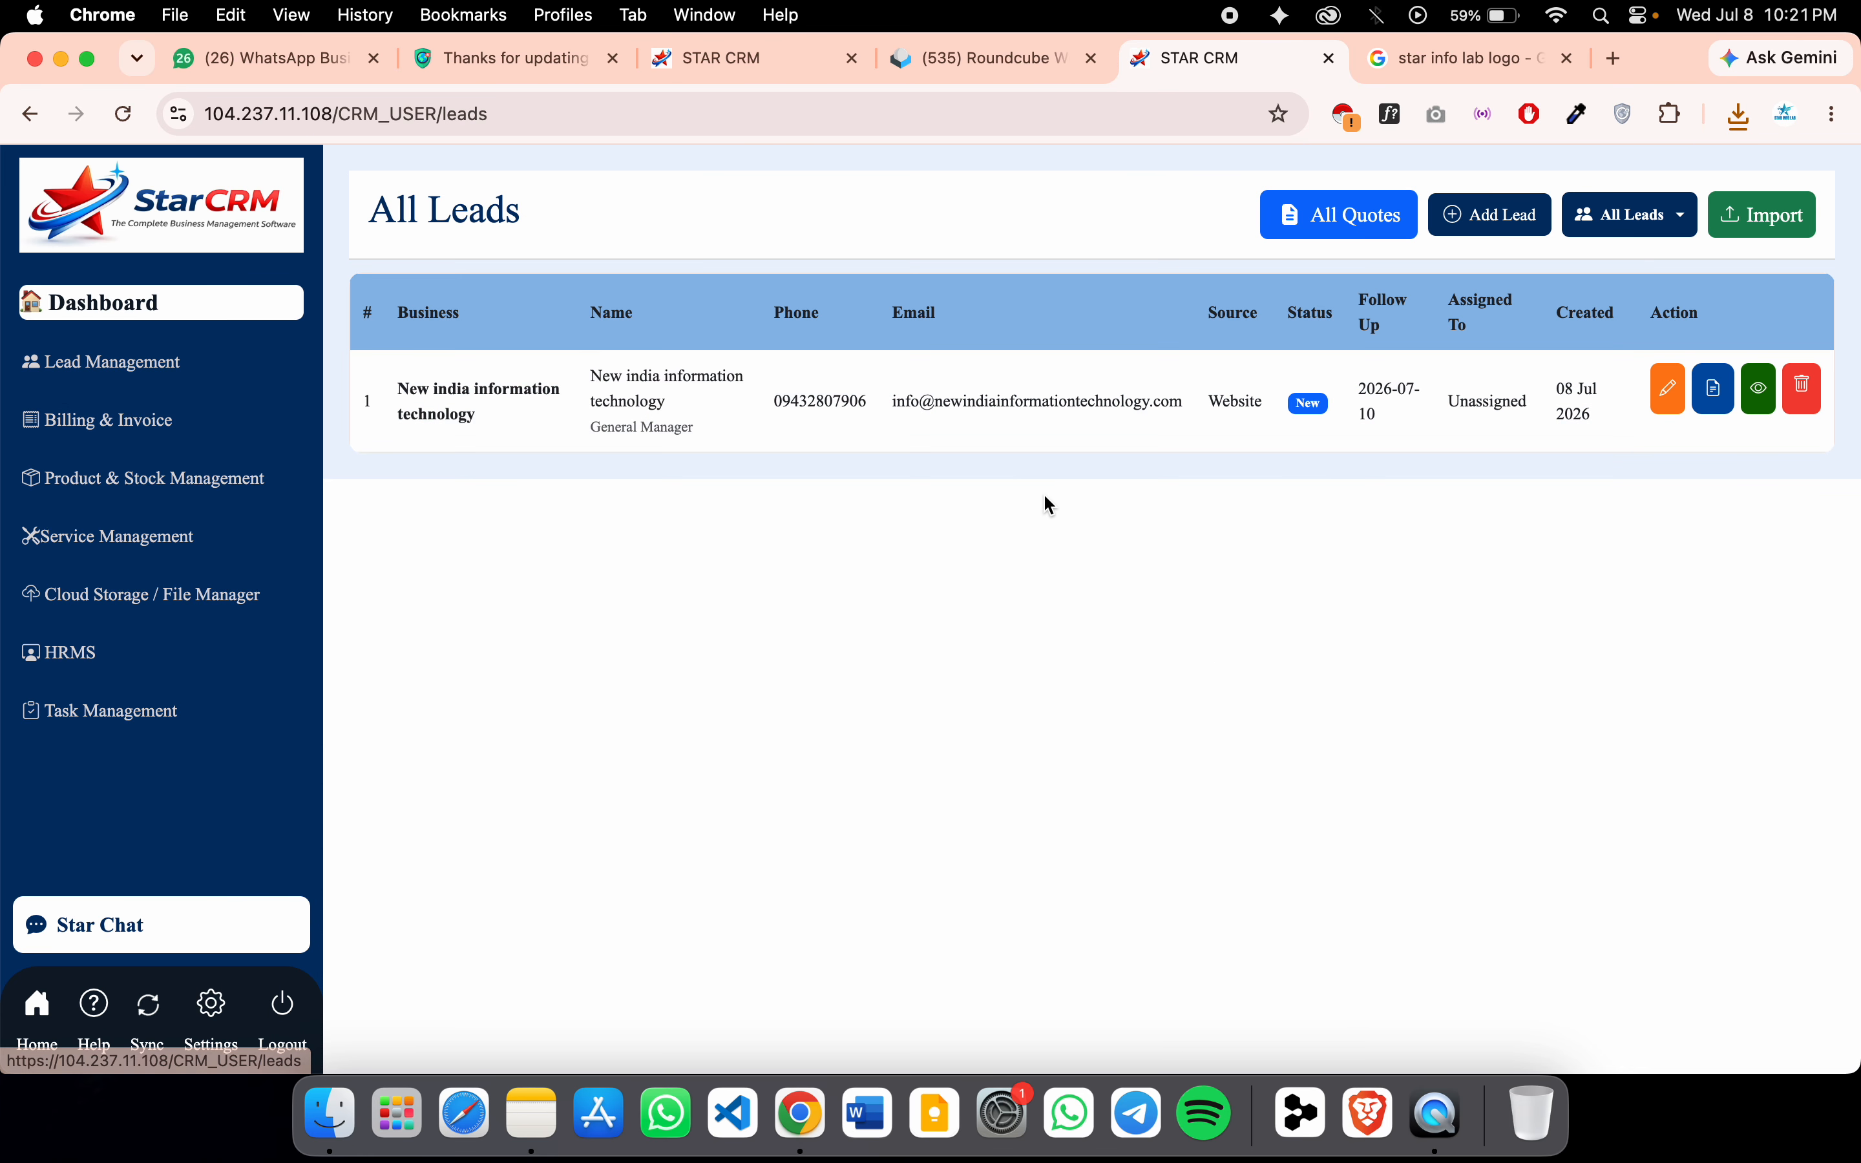
click(1715, 388)
scroll(860, 760, down, 8)
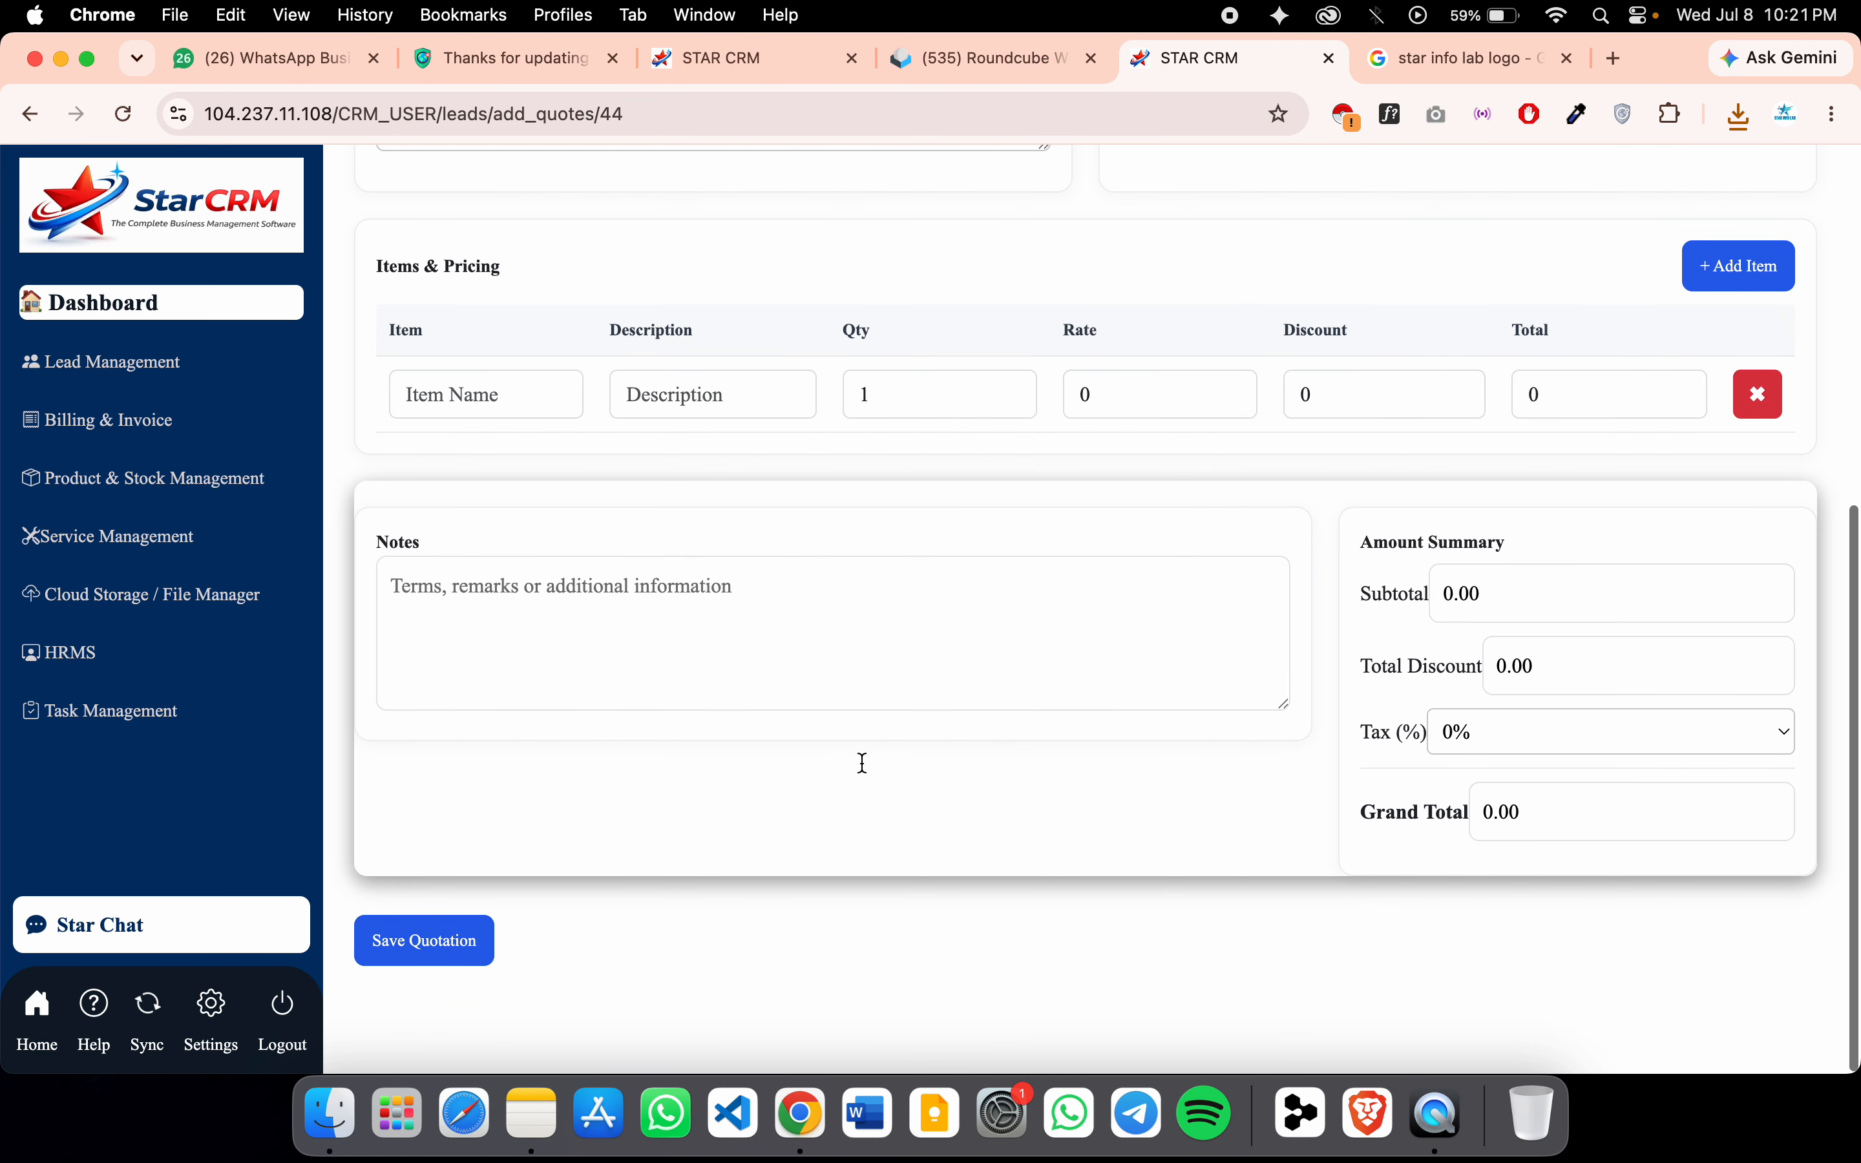
scroll(1009, 674, up, 8)
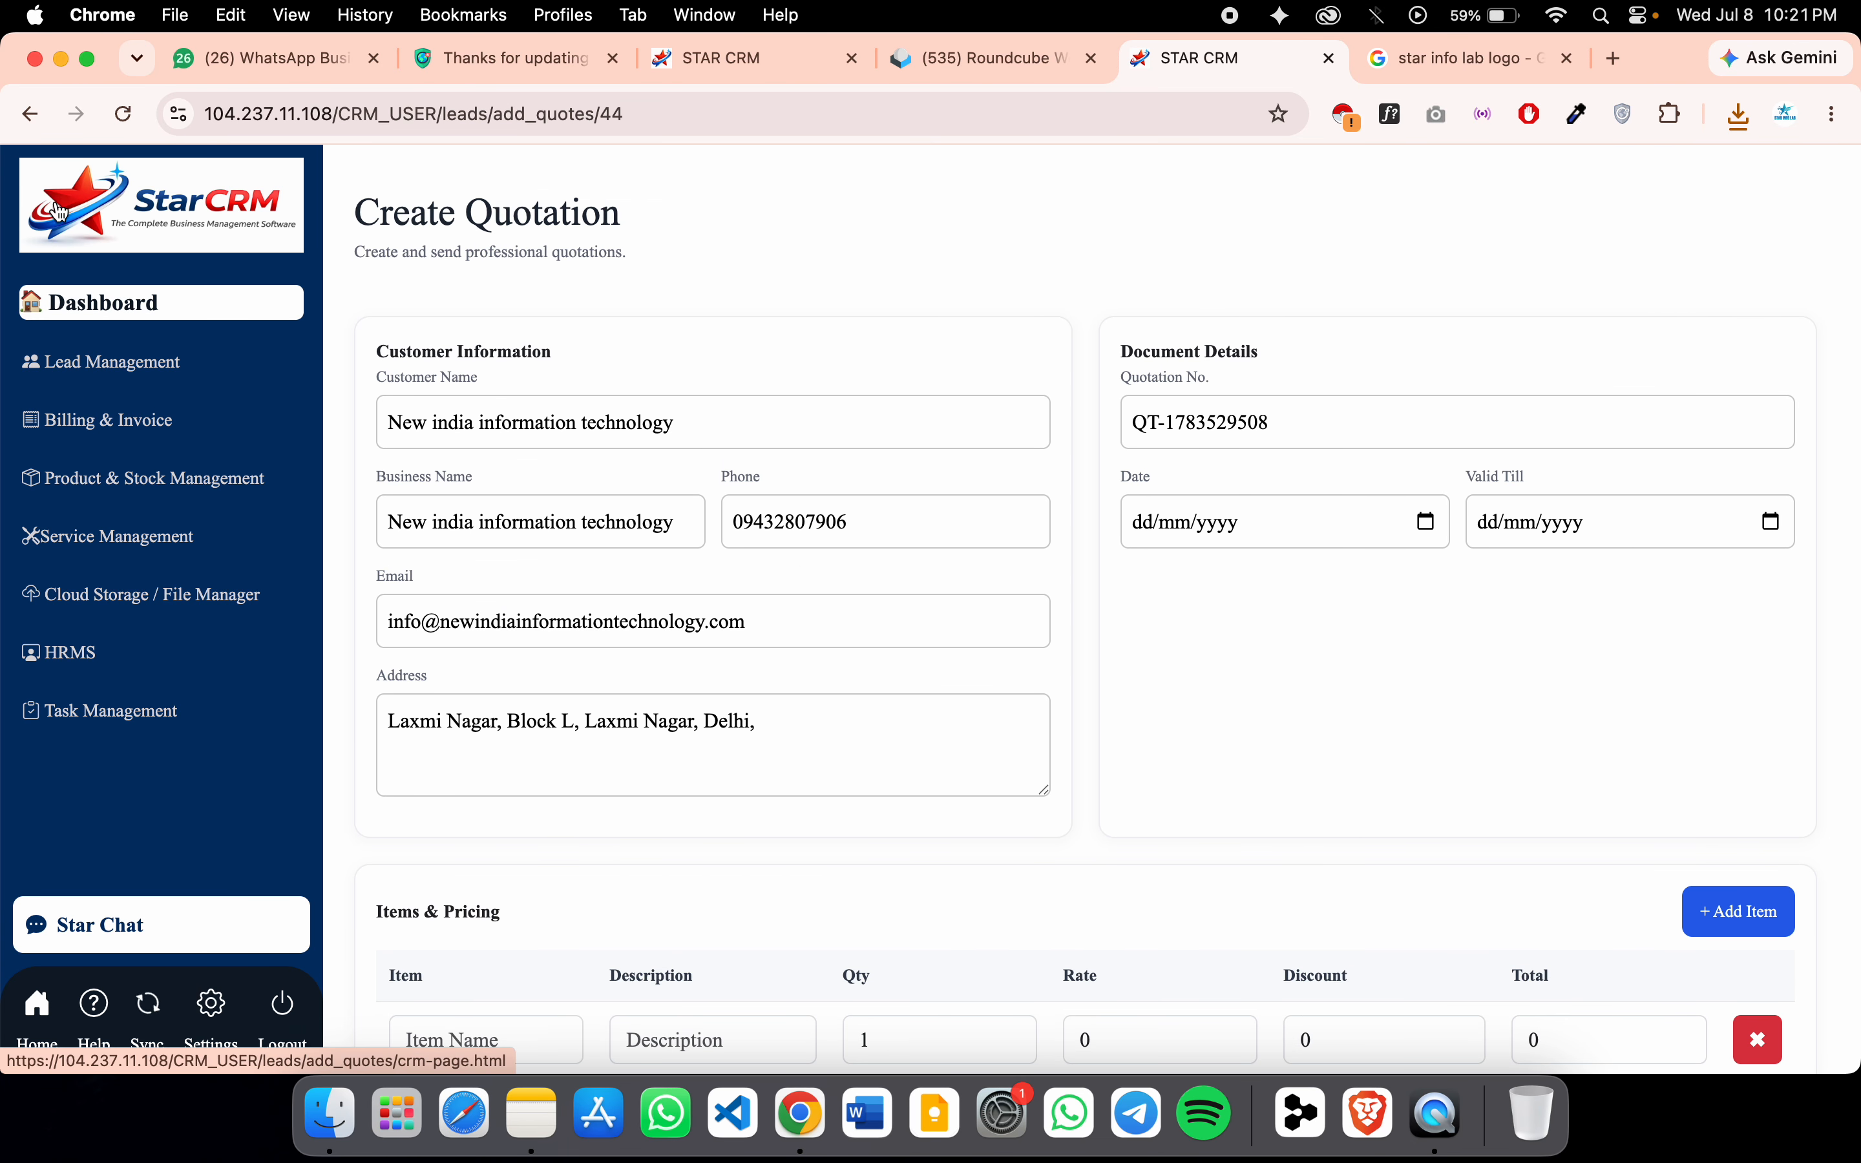
click(73, 302)
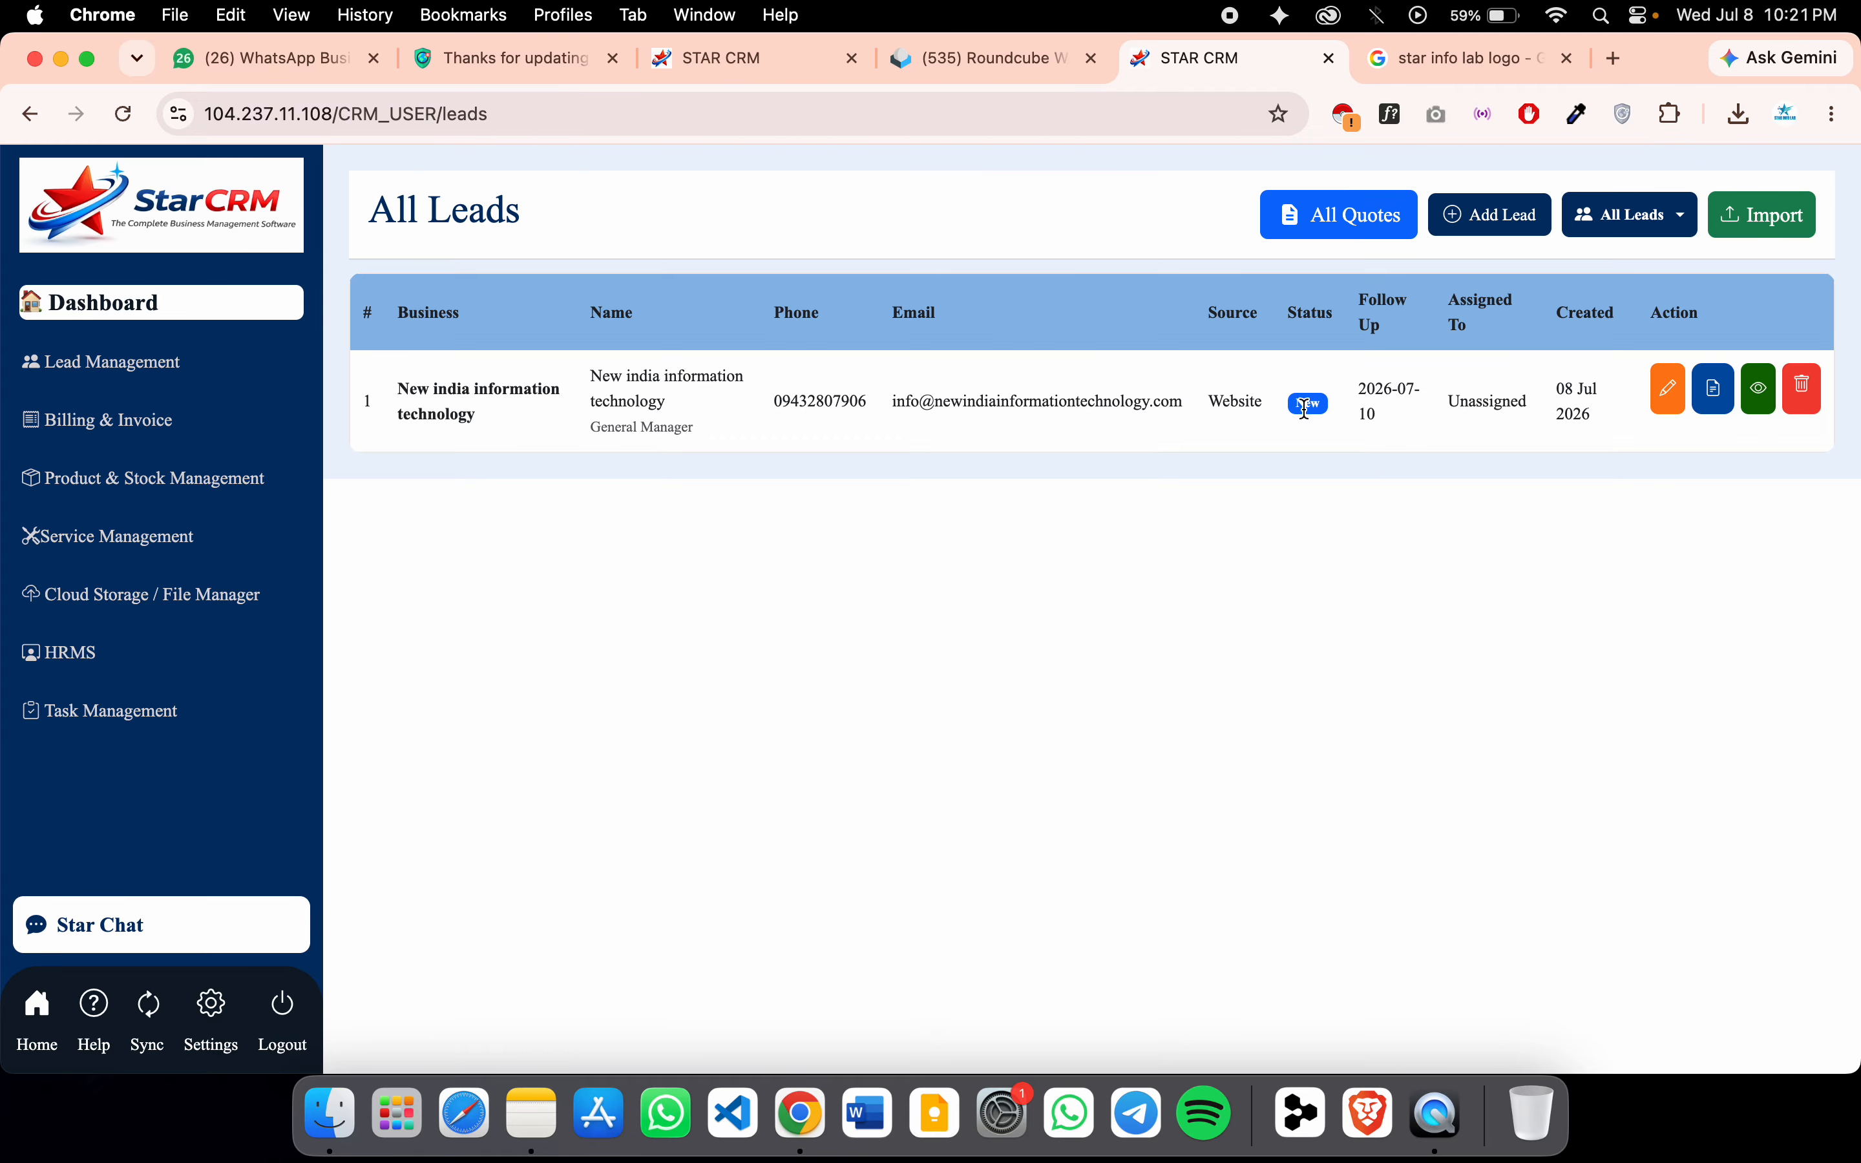
click(1351, 242)
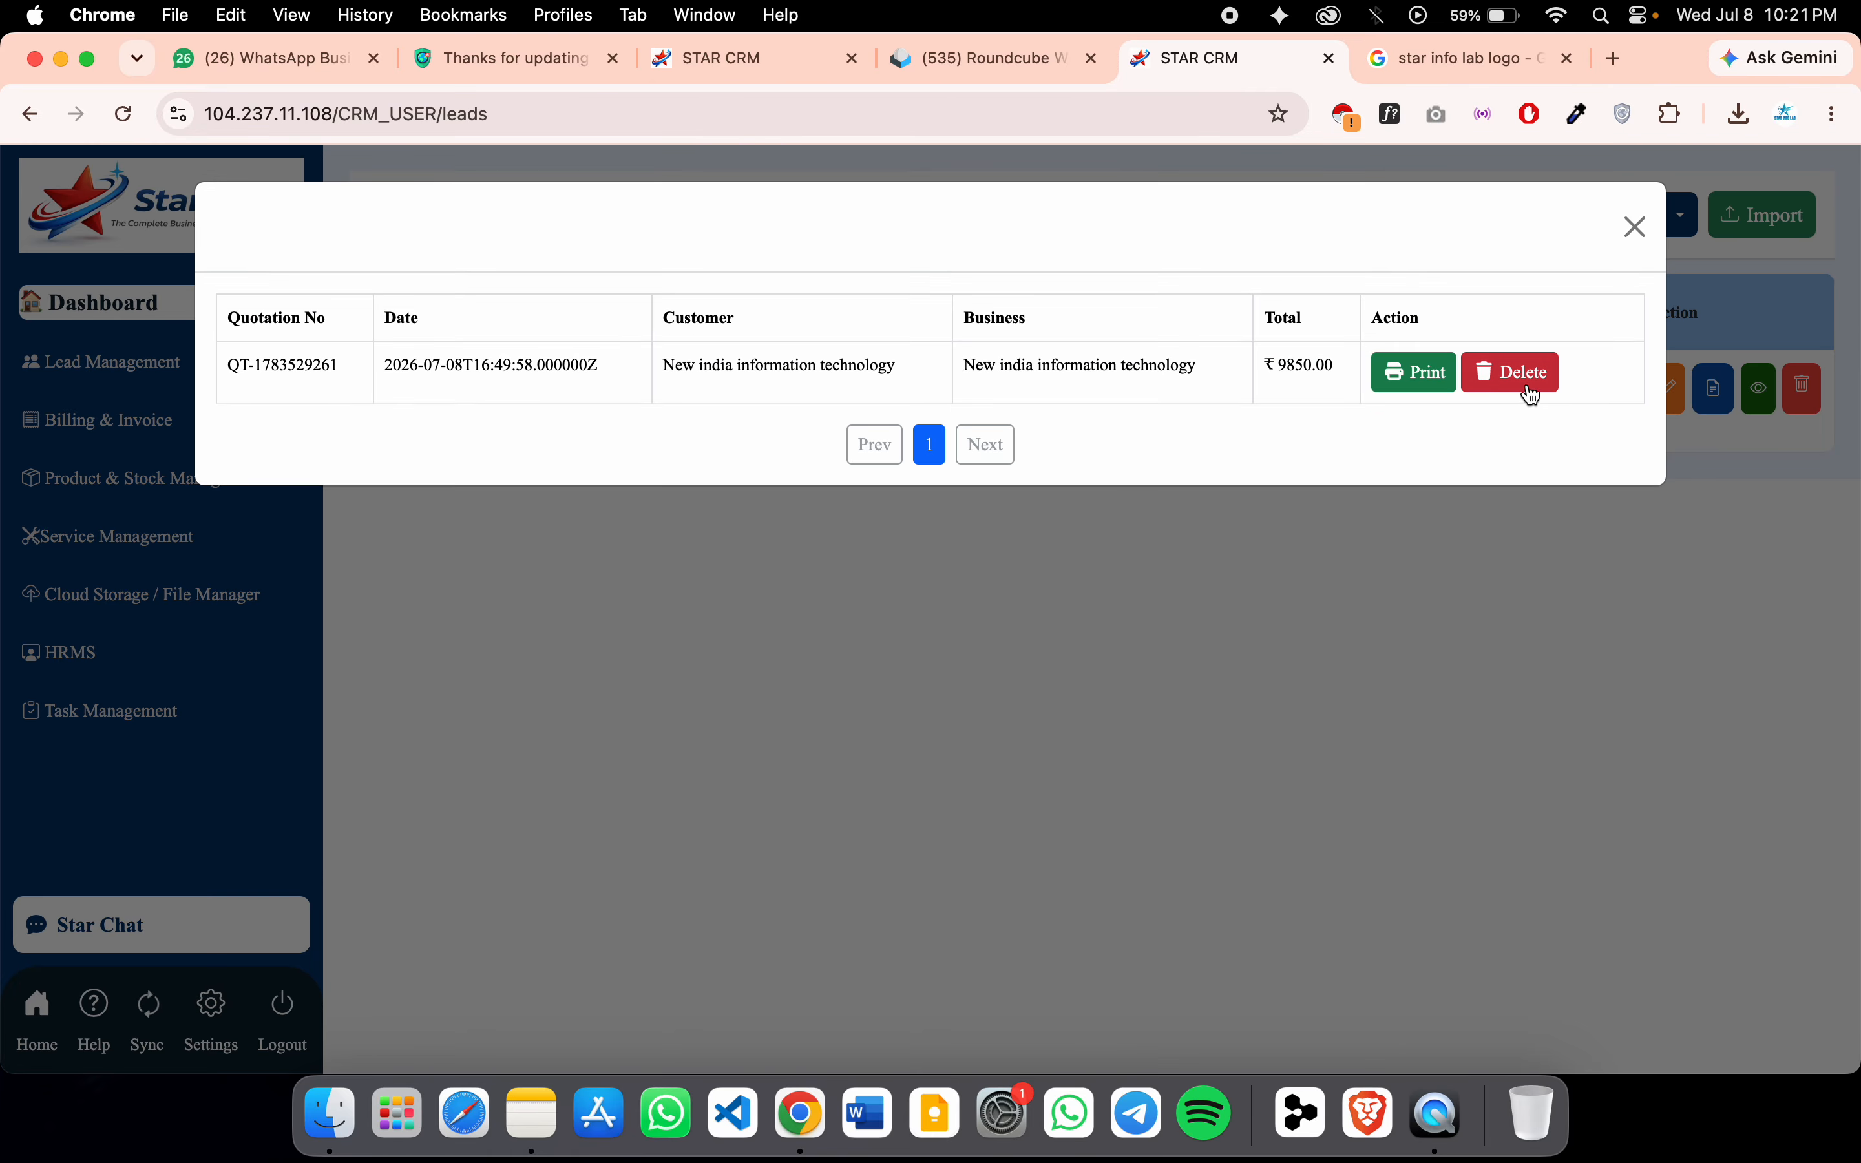
click(1413, 375)
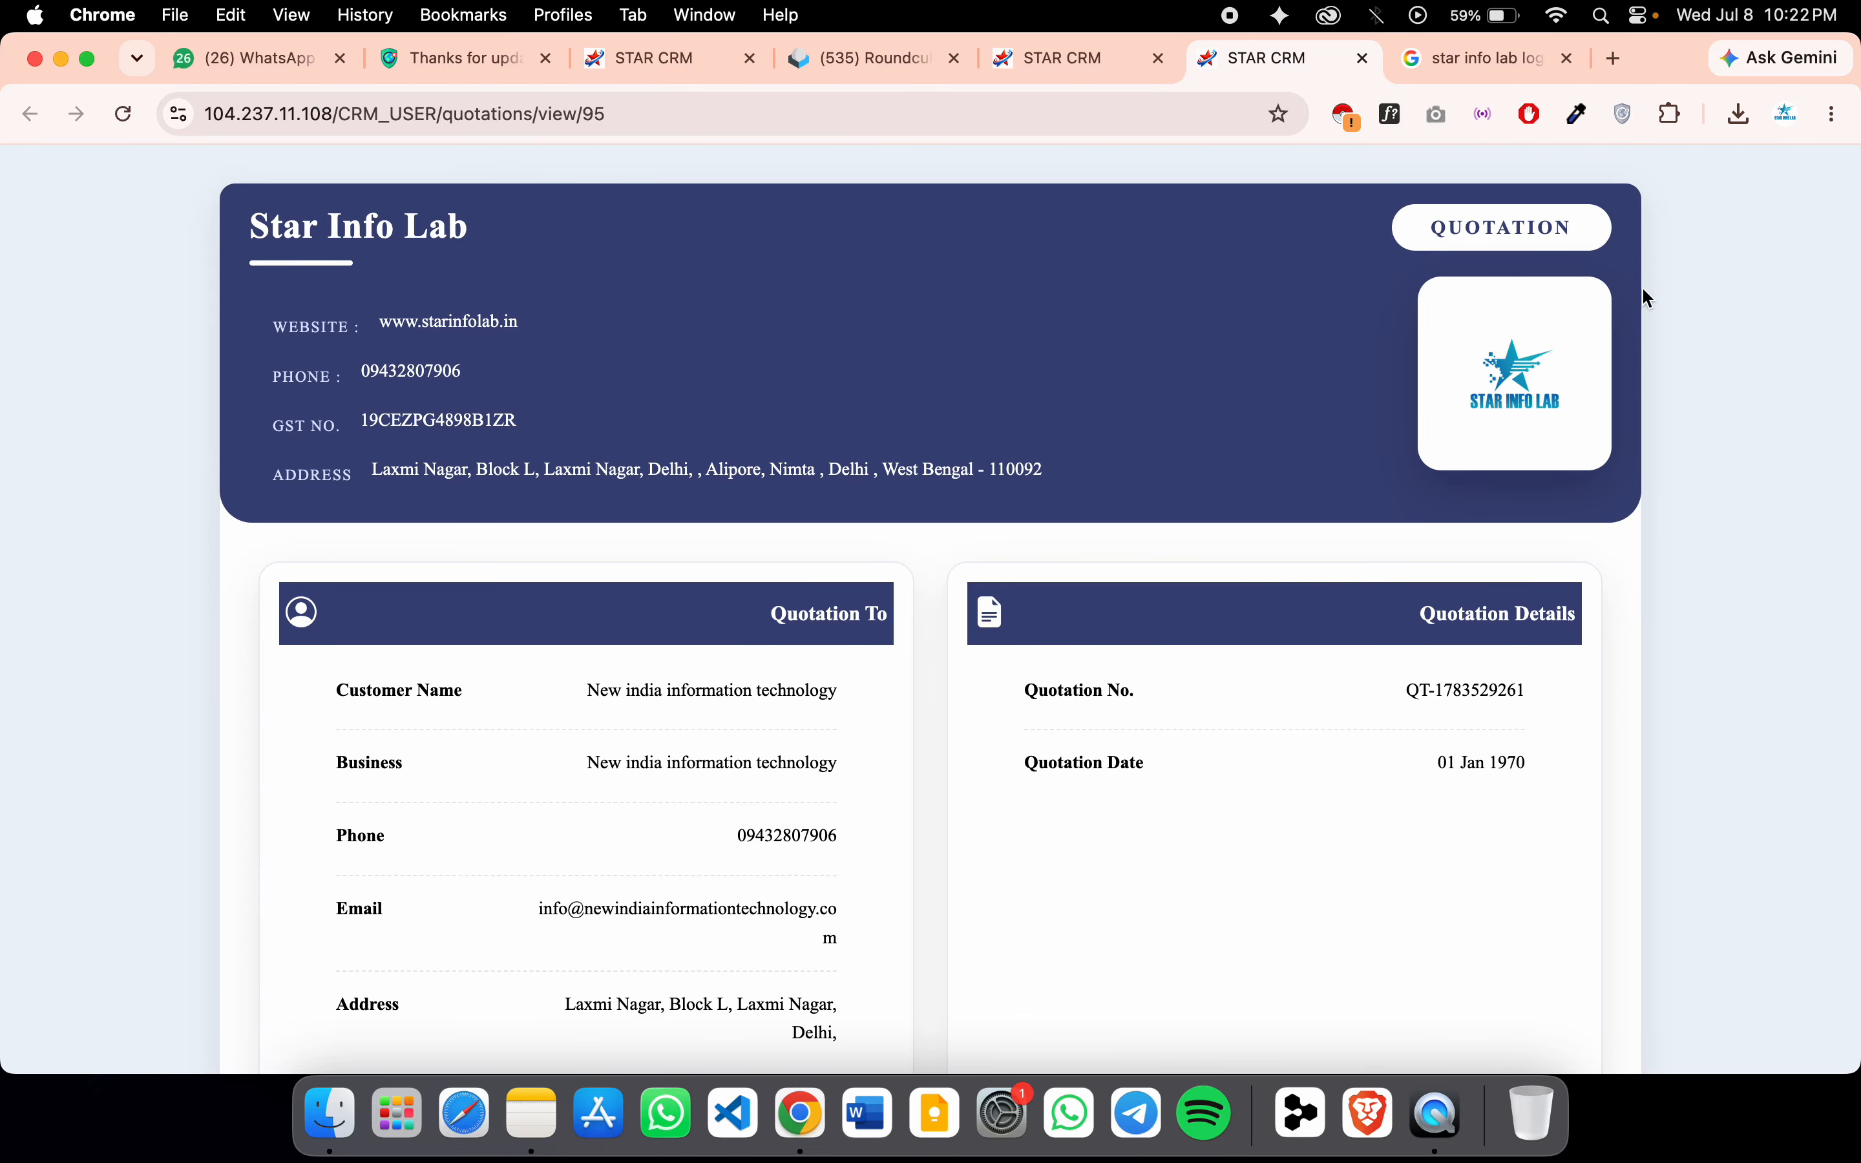
Preview the A4 quotation as a Save as PDF printout with background graphics on
scroll(1043, 792, down, 10)
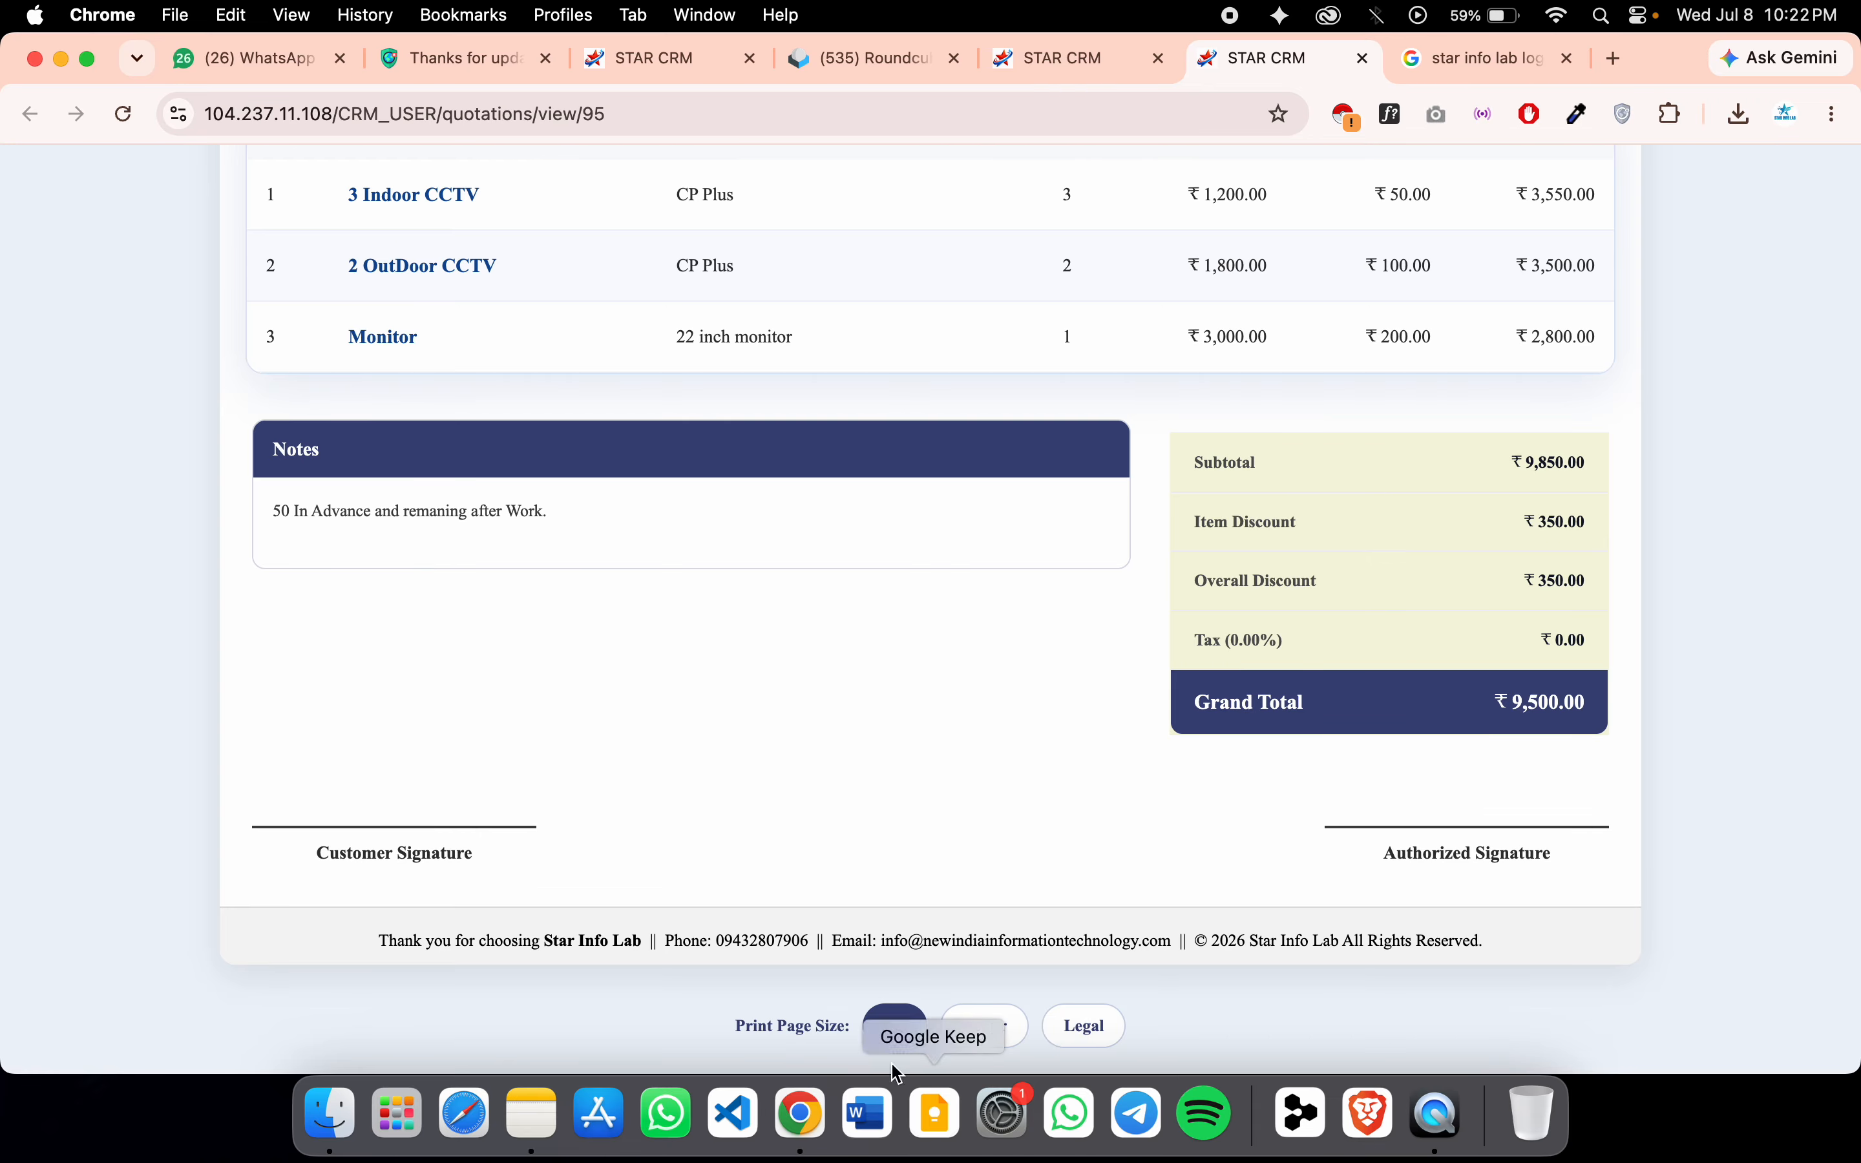
click(1014, 1045)
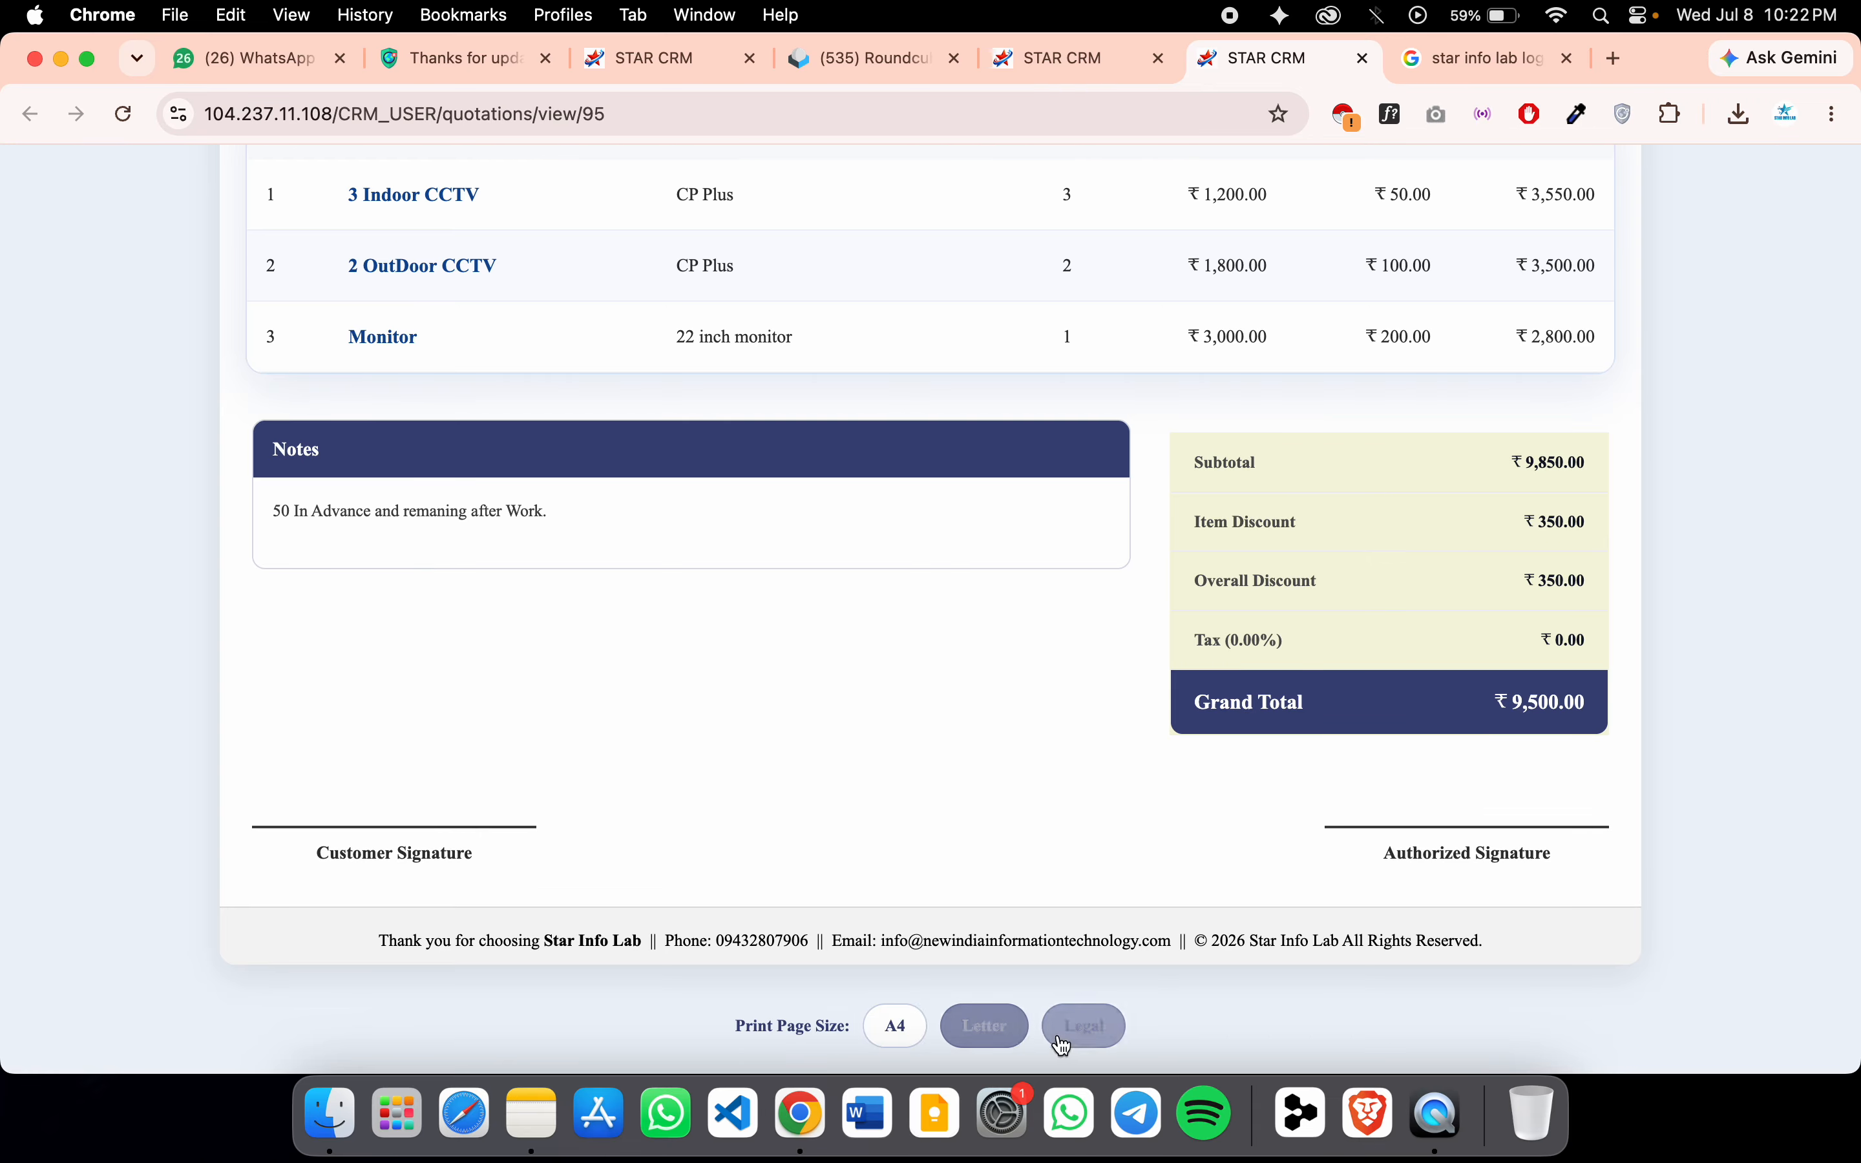
click(892, 1027)
scroll(881, 715, up, 10)
scroll(882, 715, down, 10)
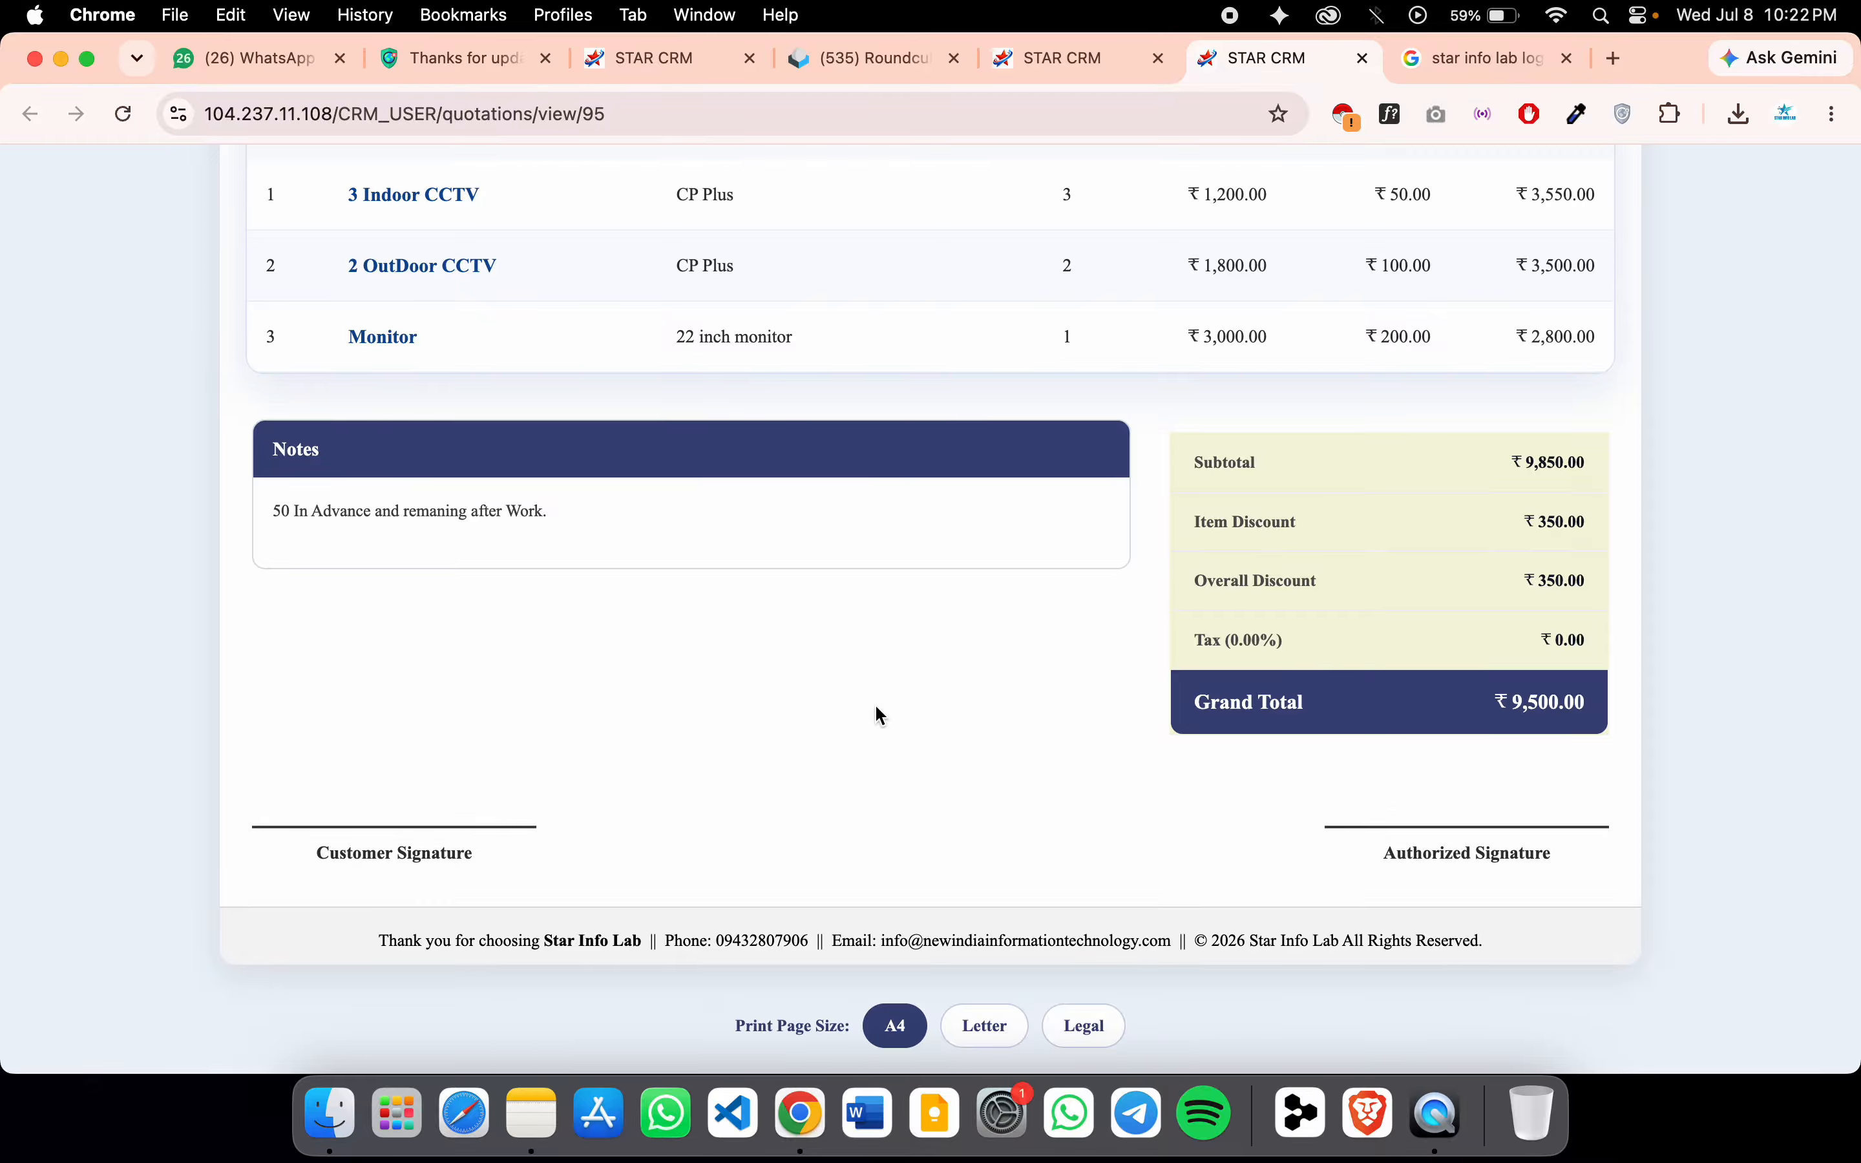
key(super+p)
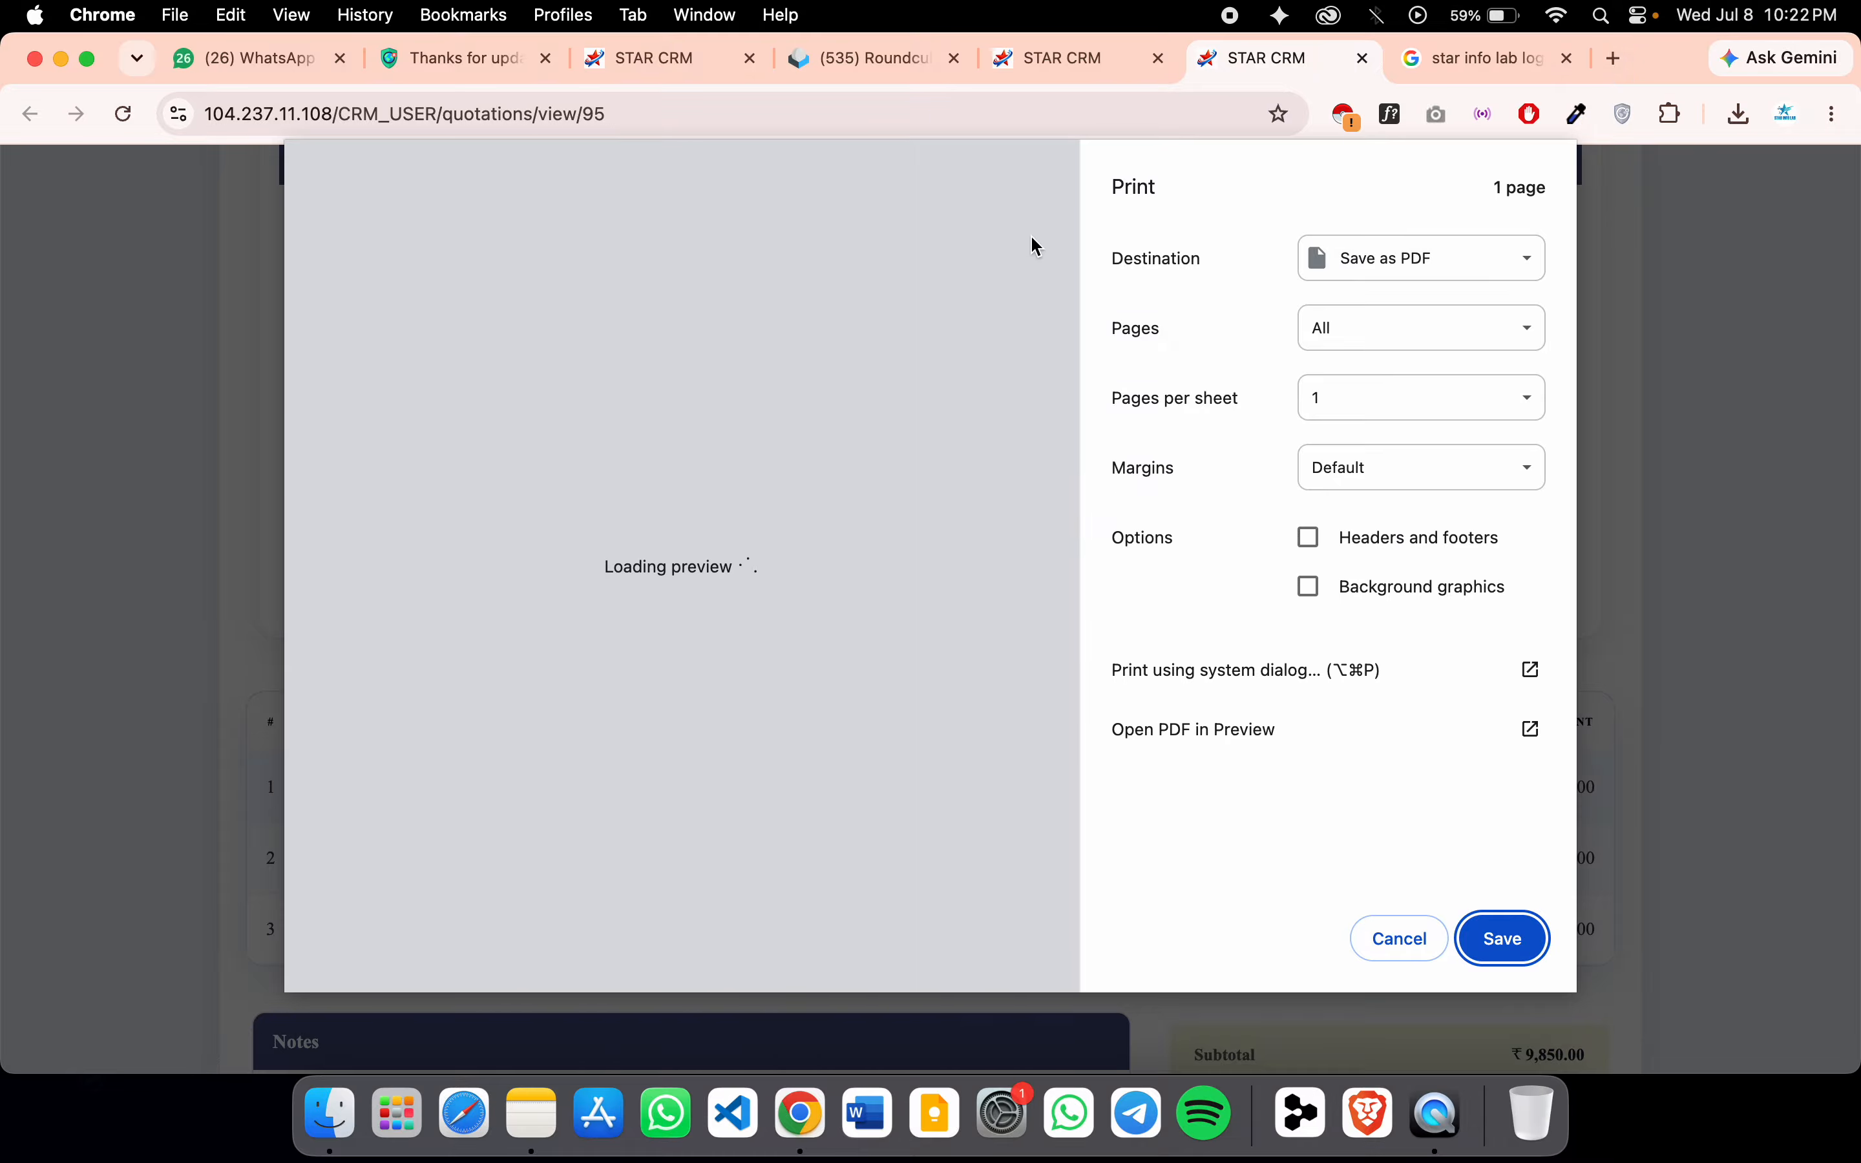
click(1387, 274)
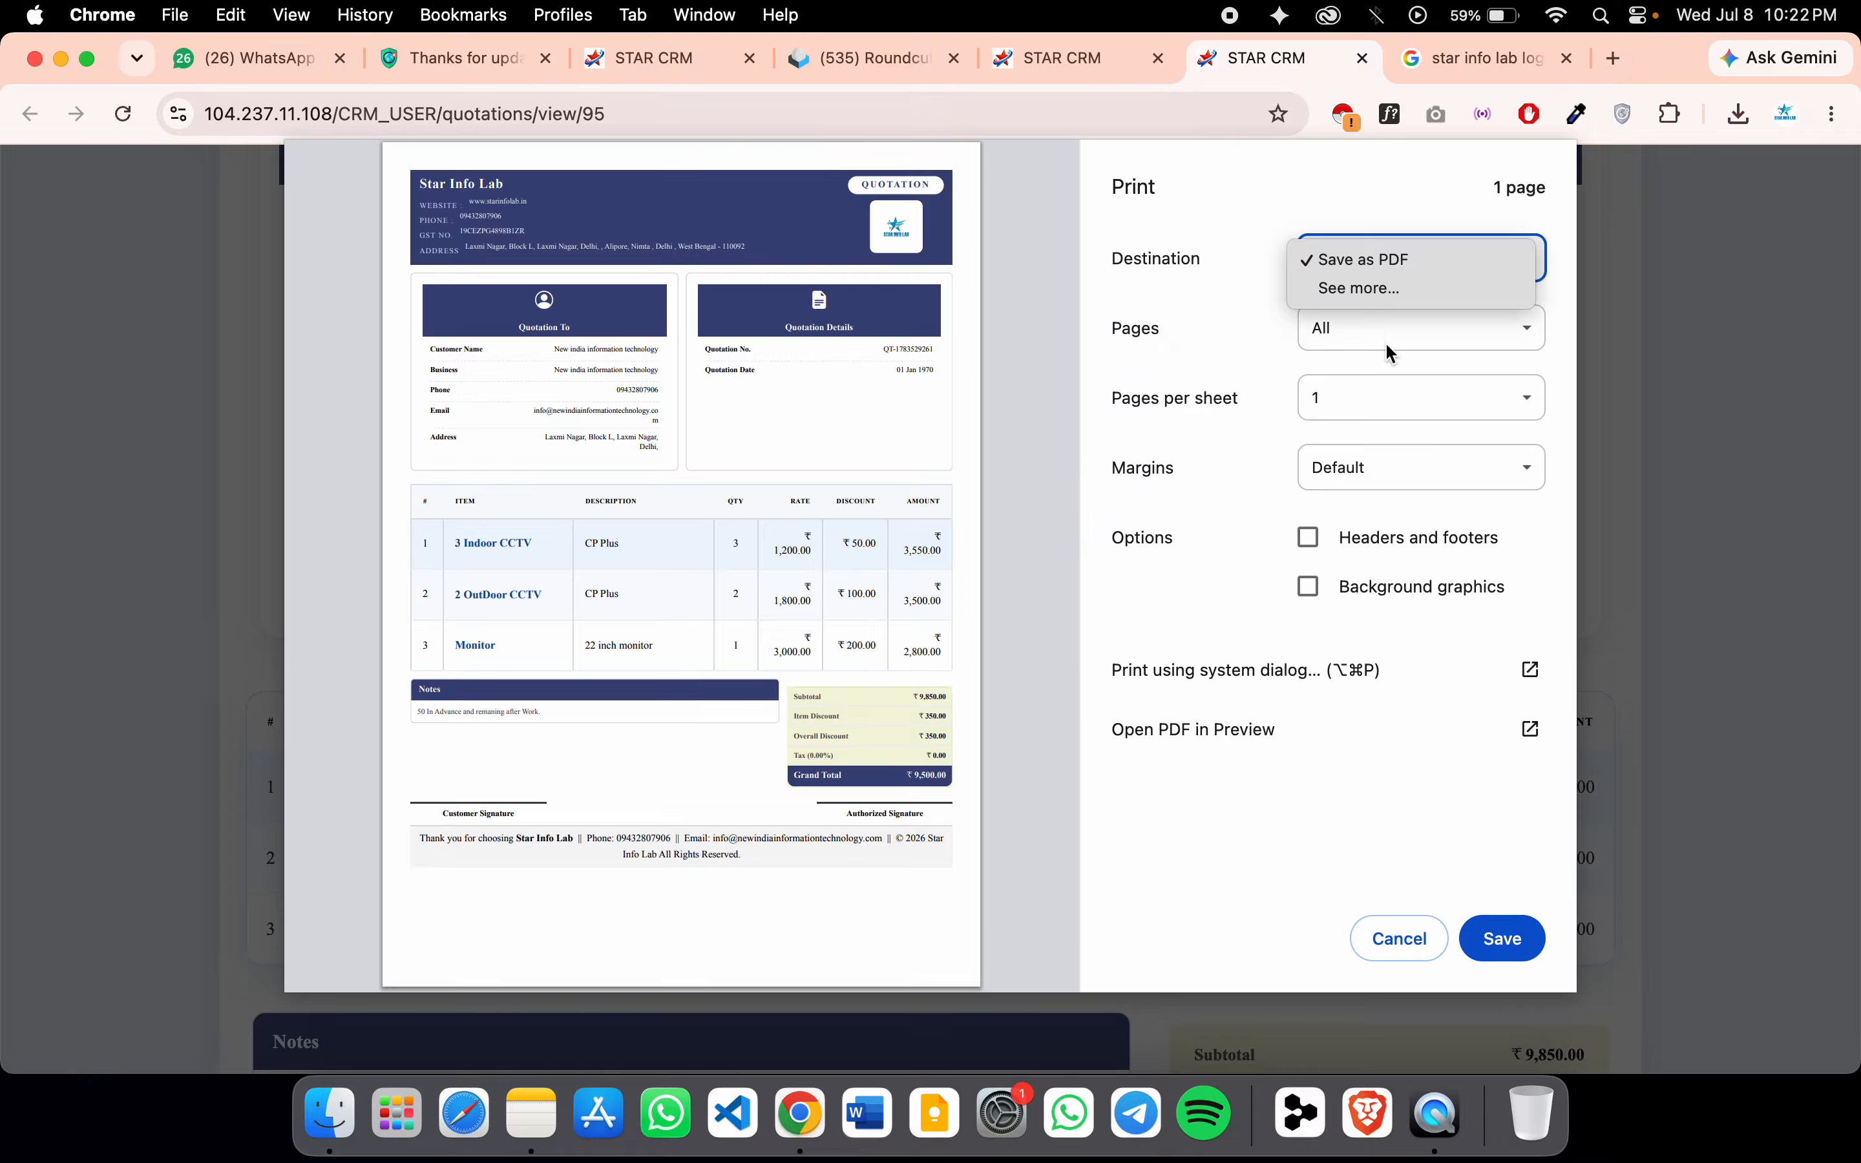
click(1355, 193)
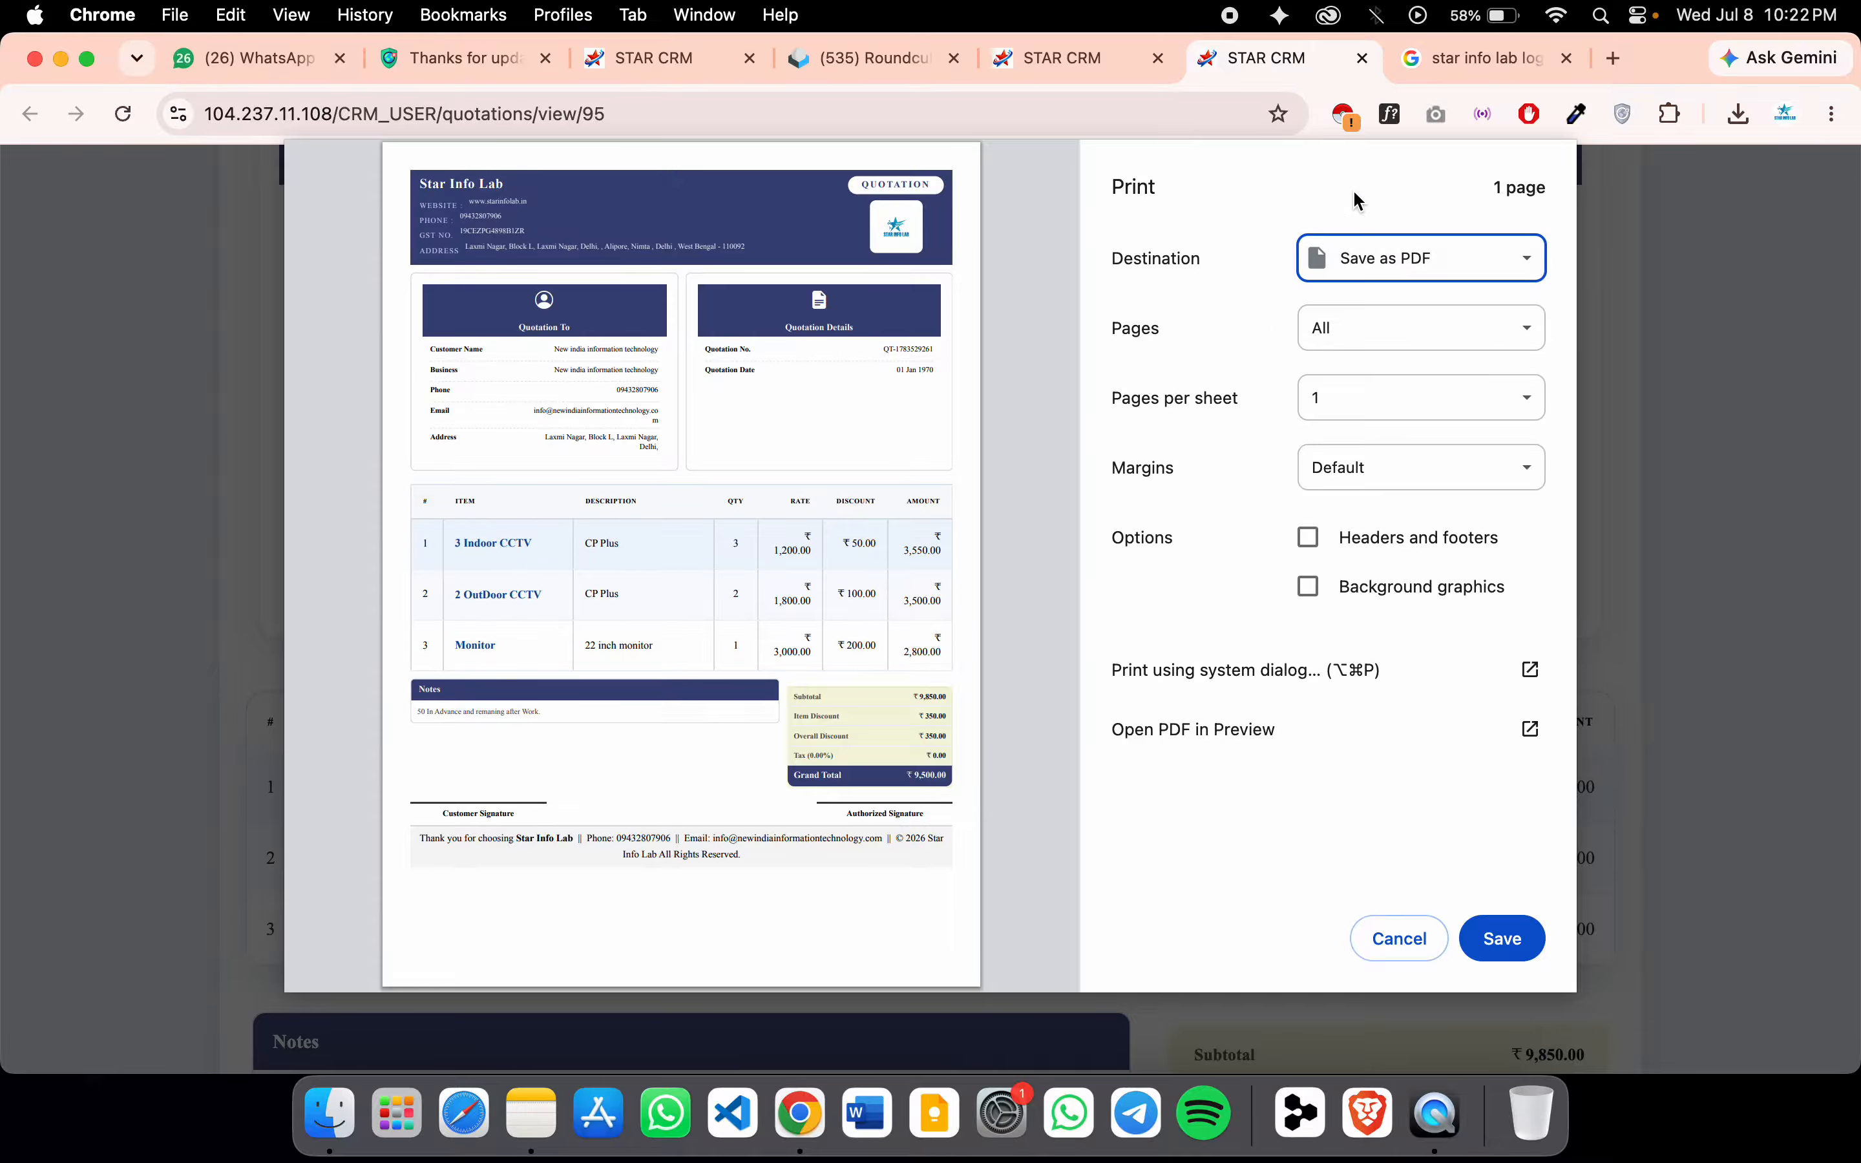
click(1310, 593)
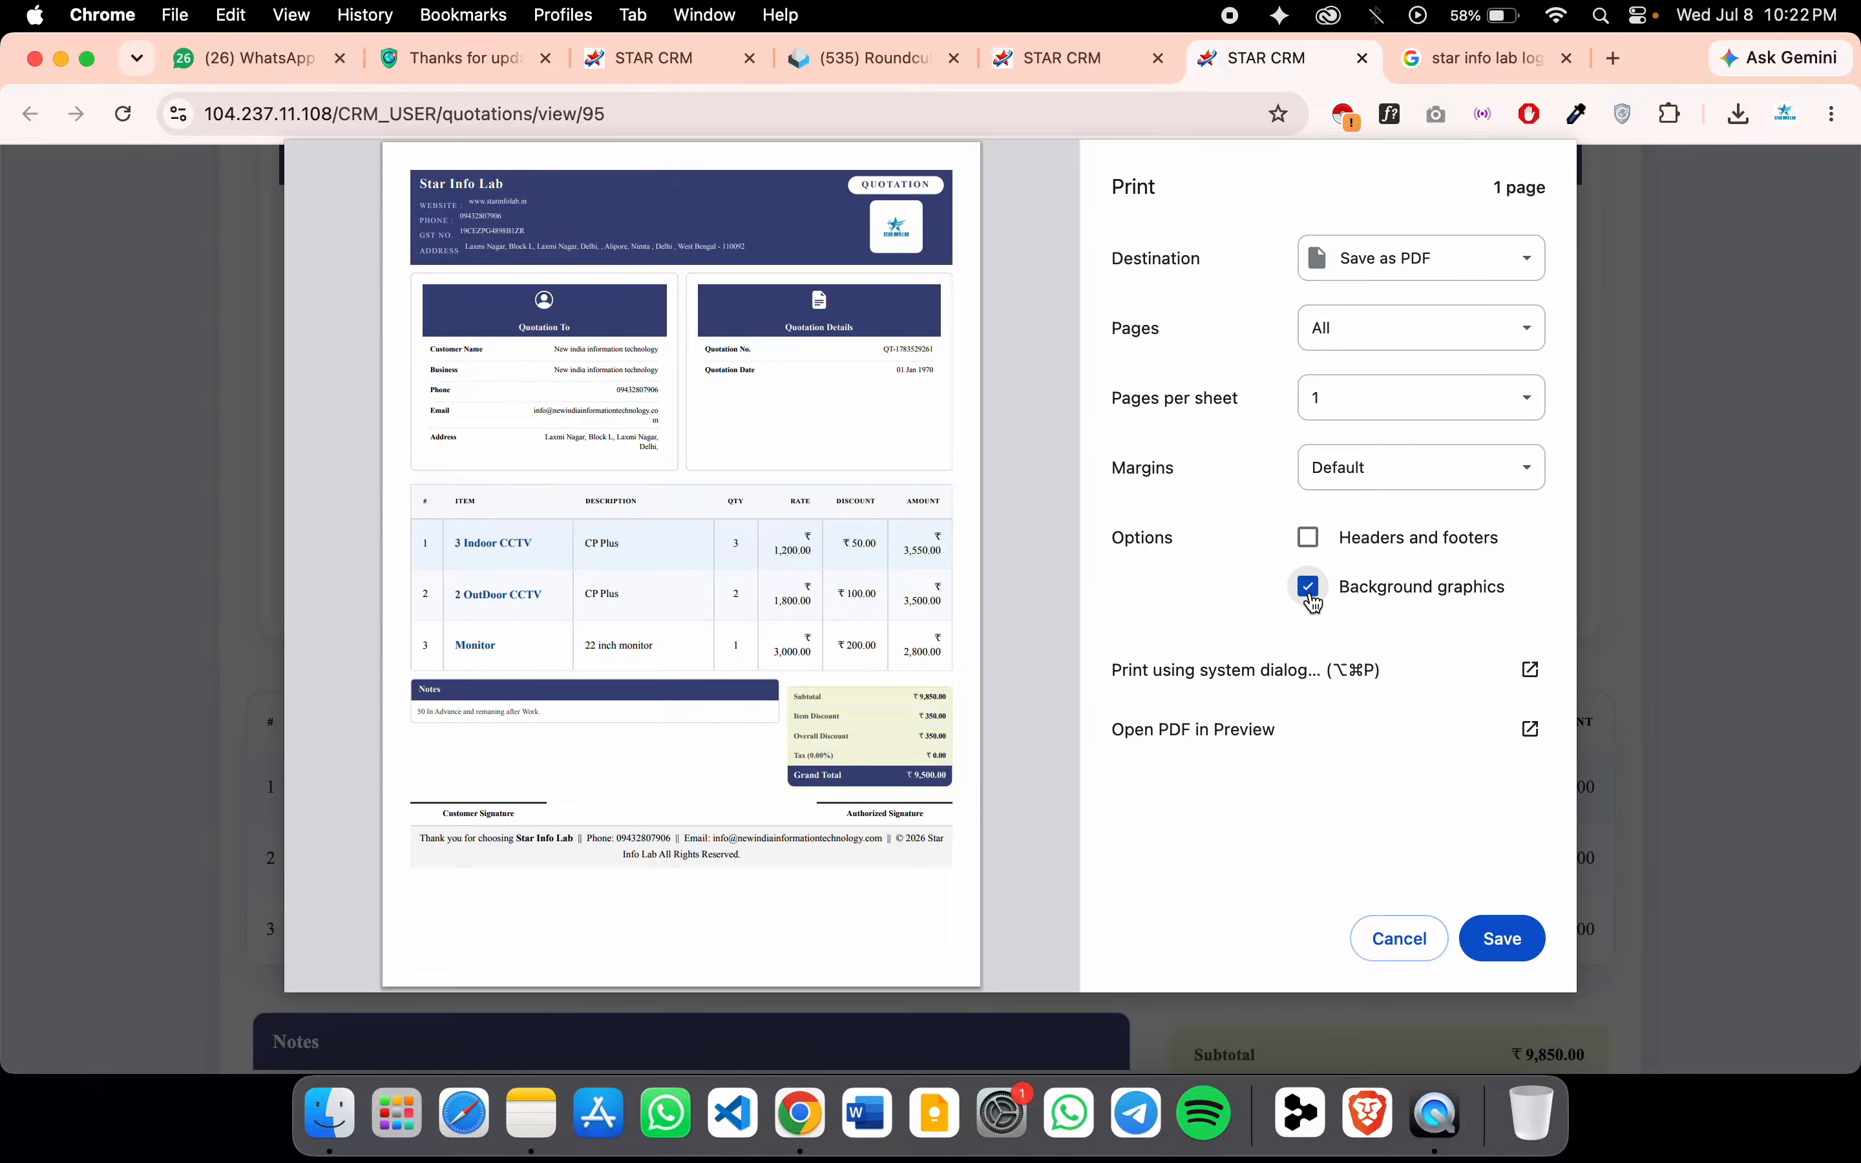
click(1352, 736)
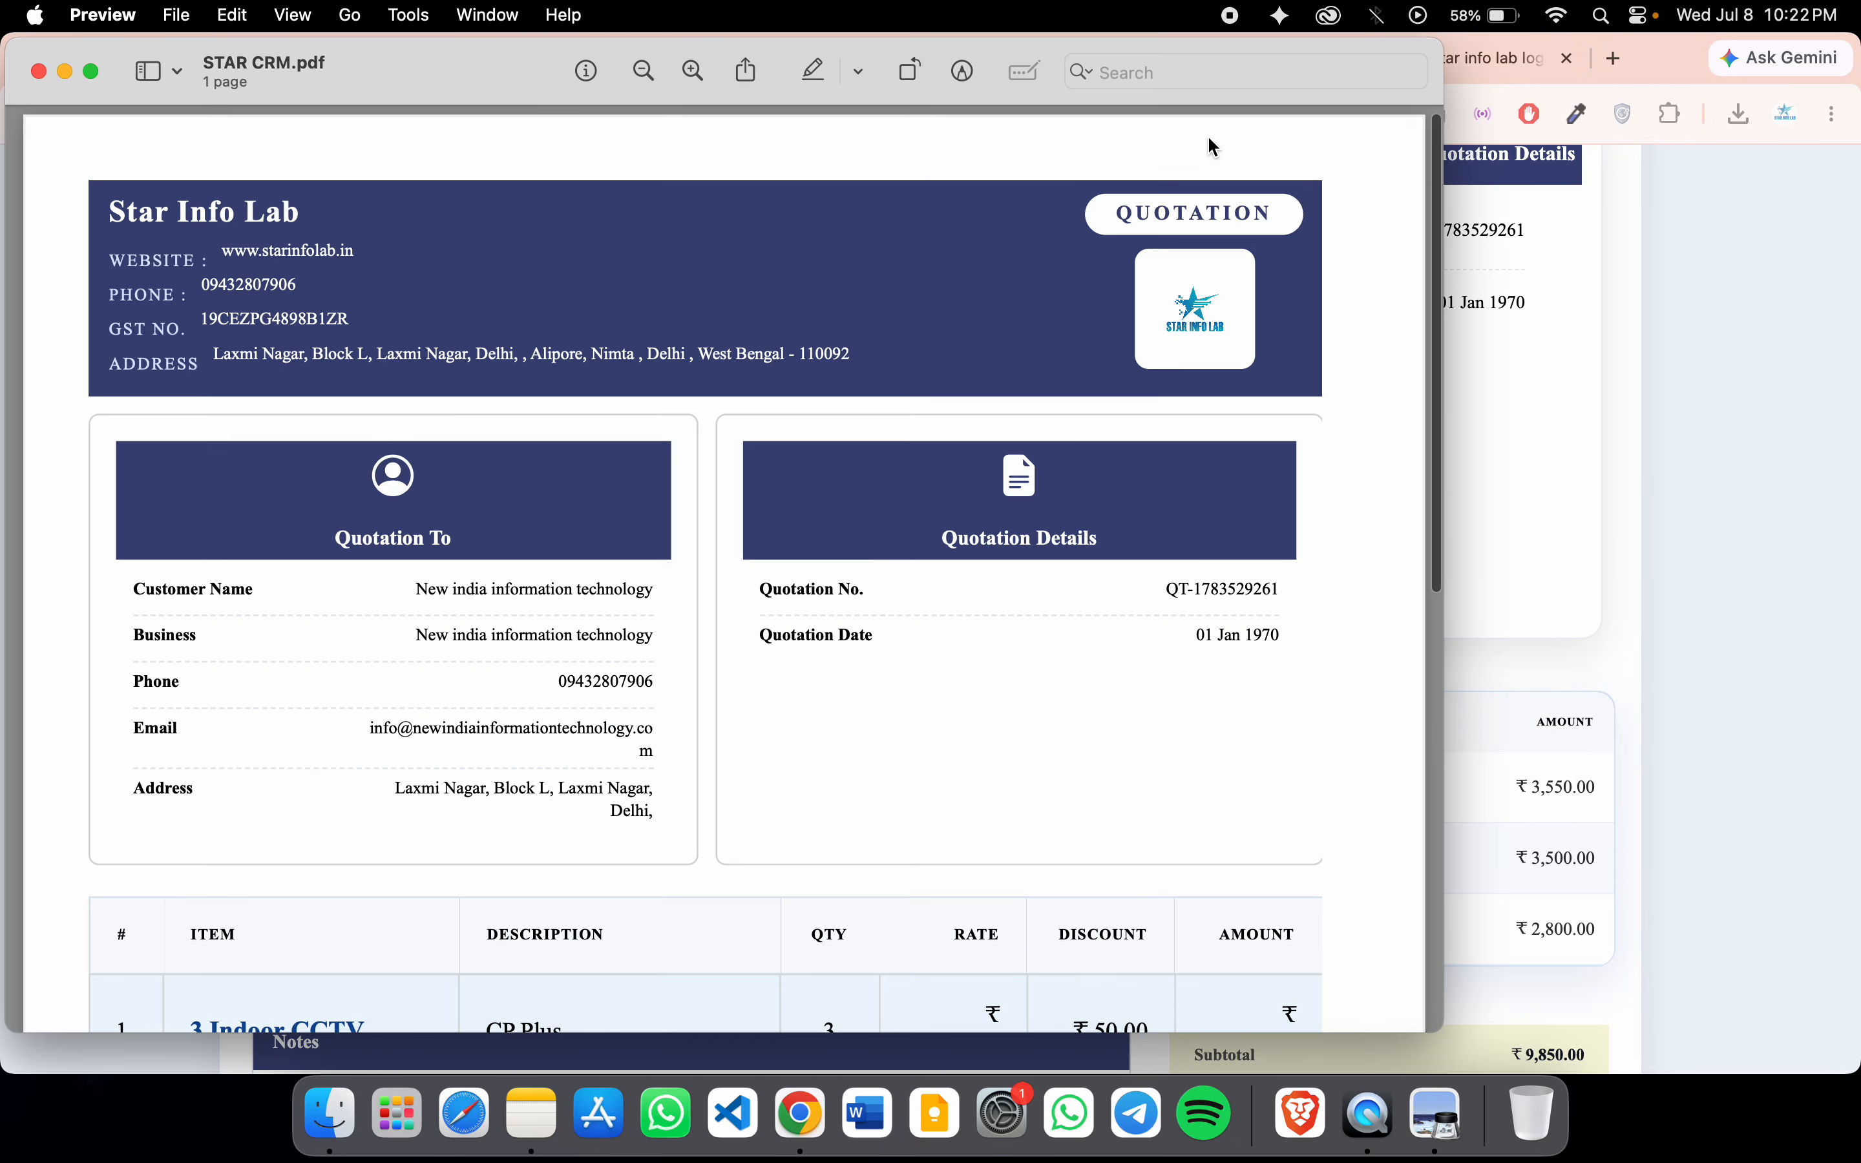
key(super+w)
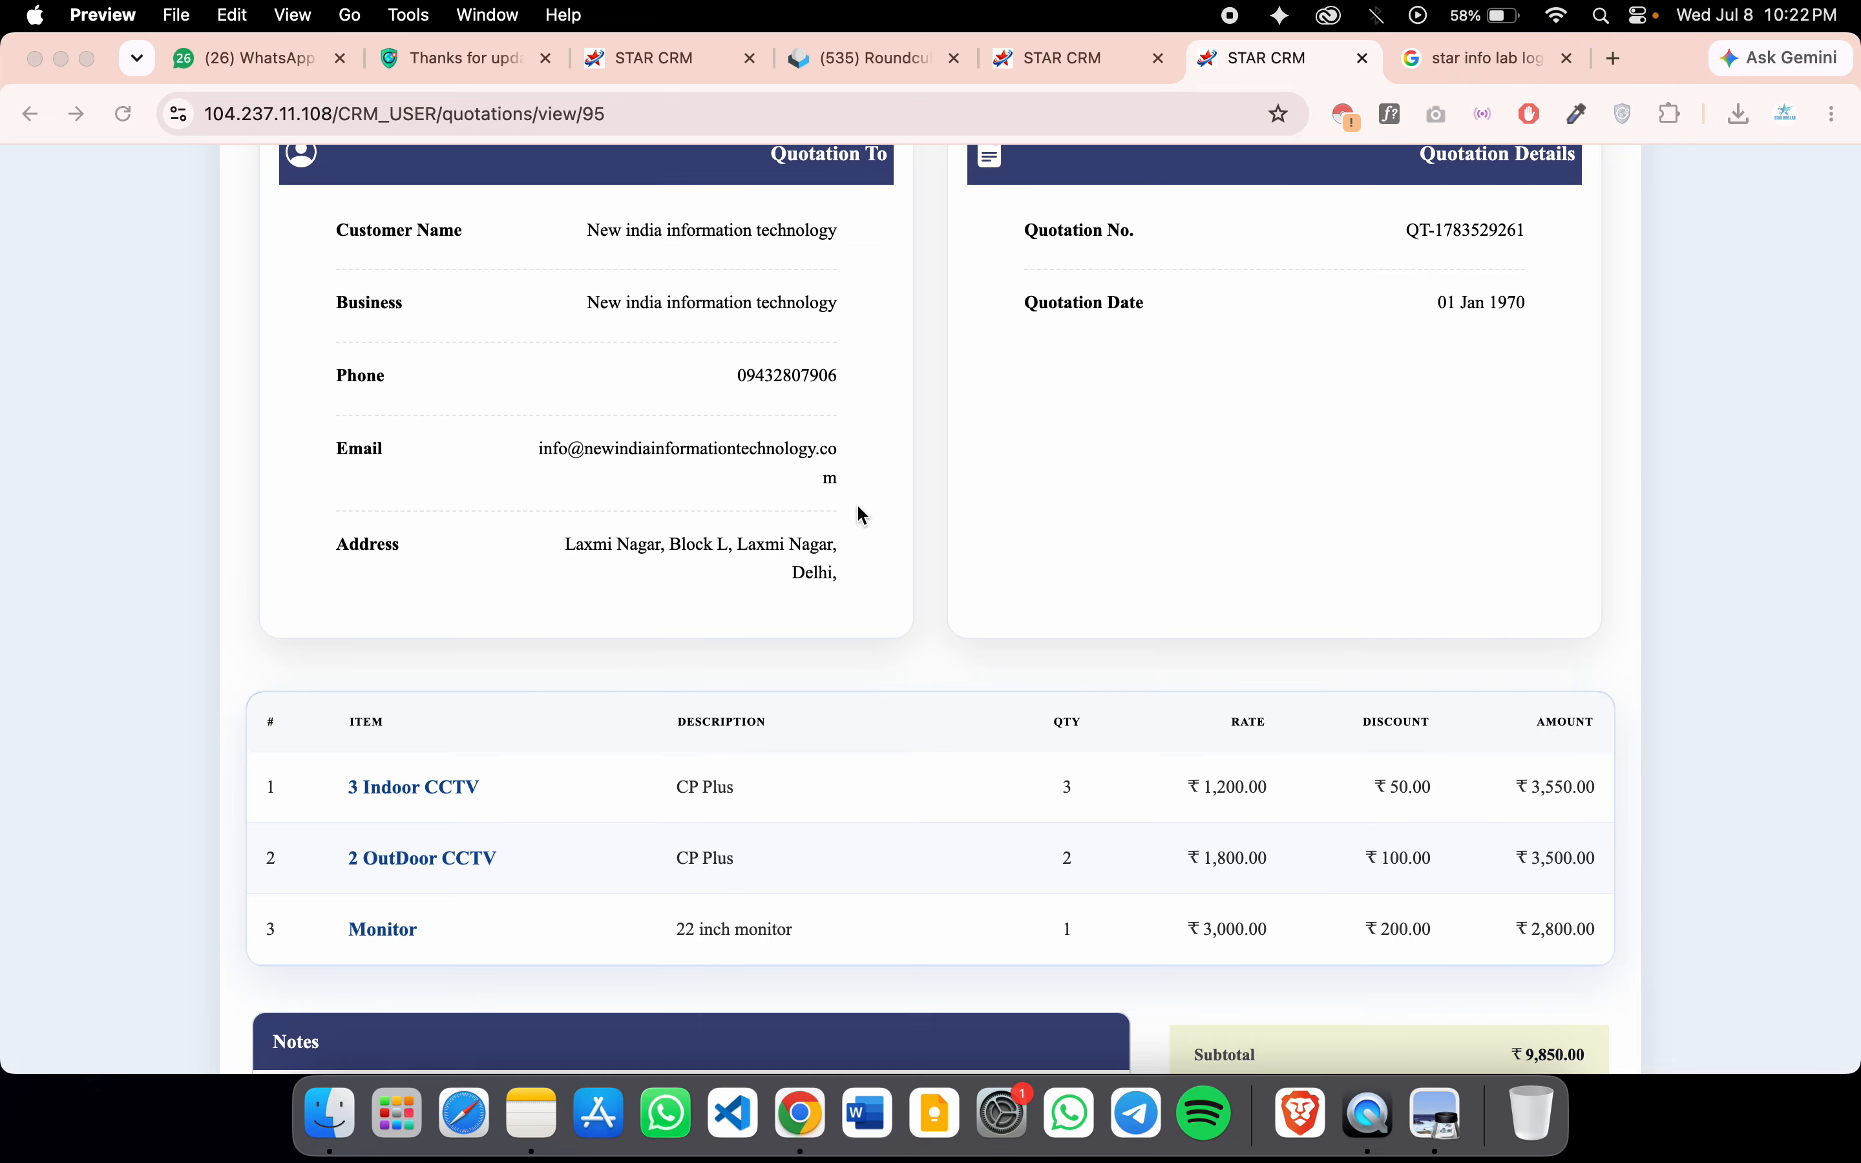
click(893, 531)
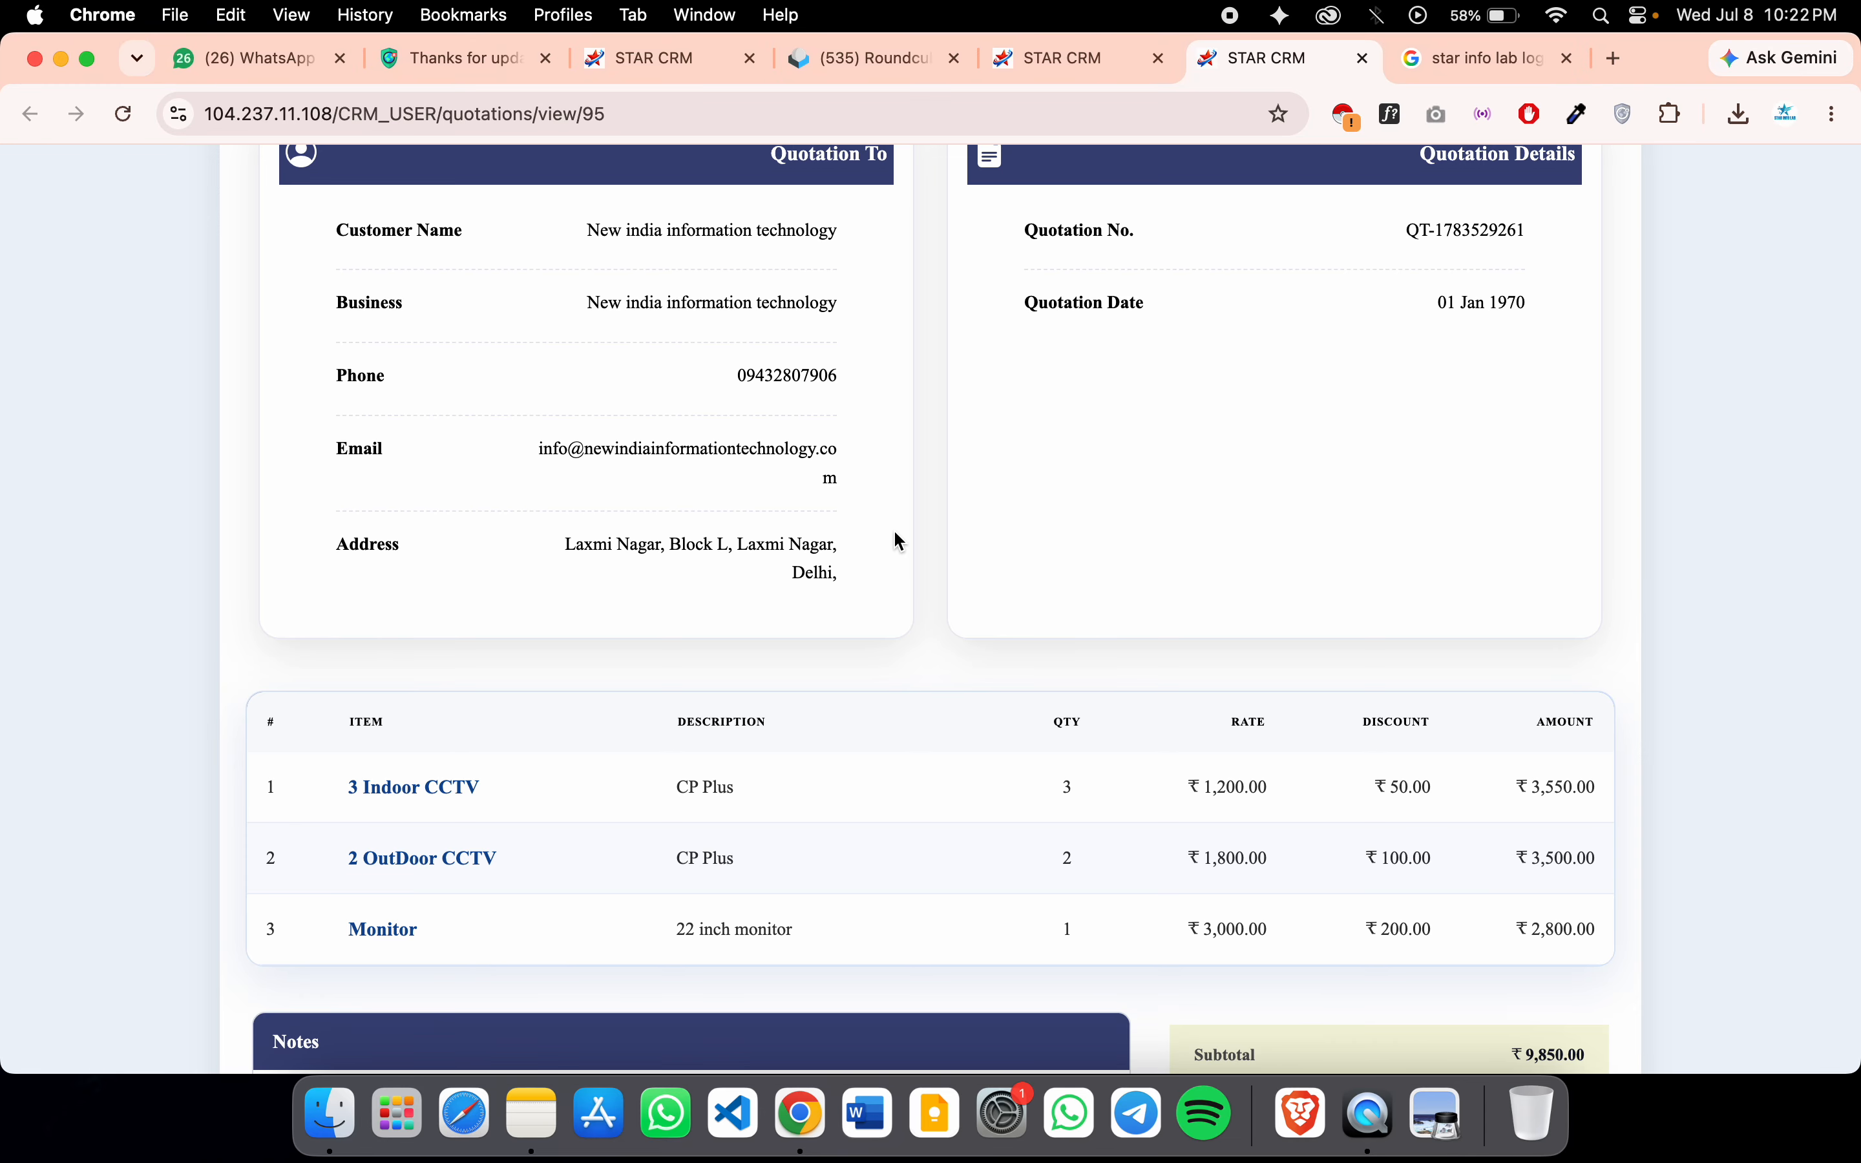
Save the quotation as PDF with headers and footers turned off, confirming the file location
key(super+p)
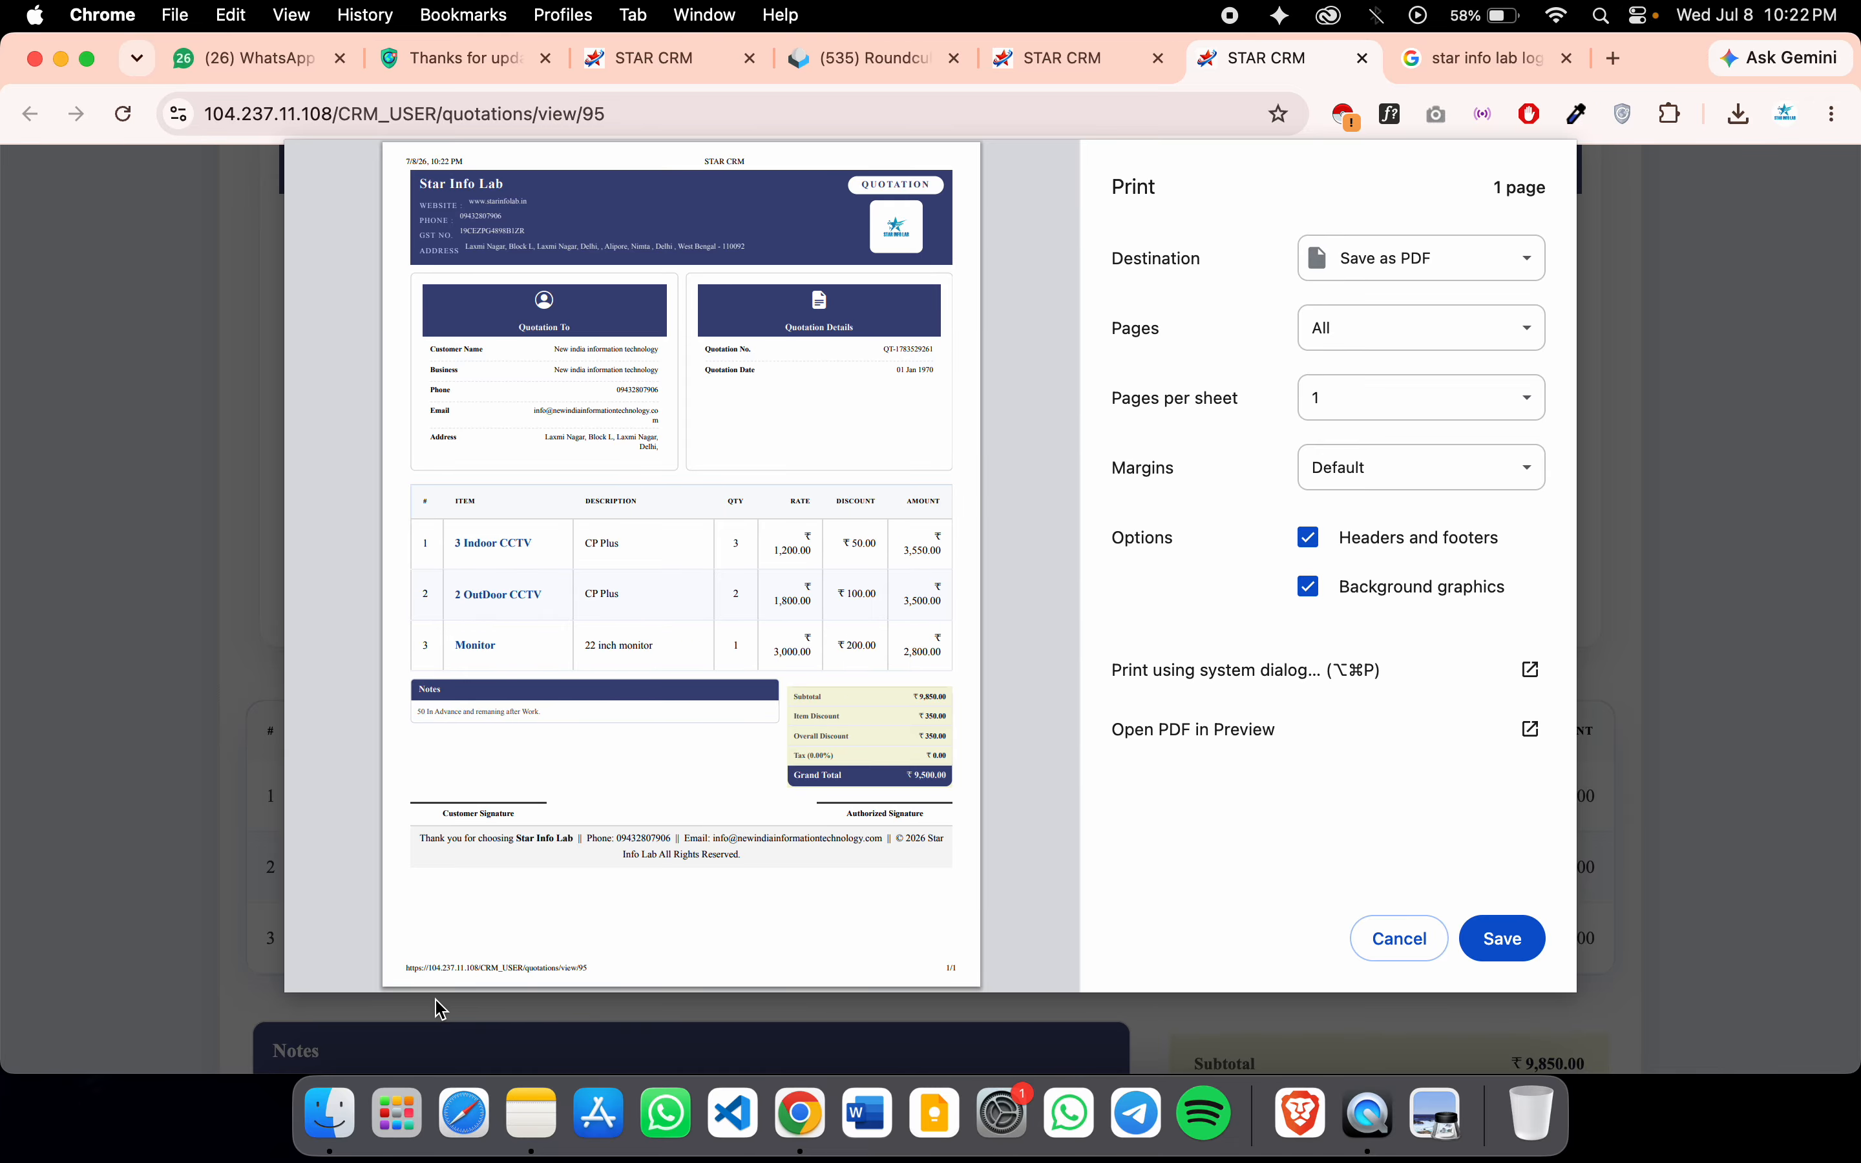
click(1309, 538)
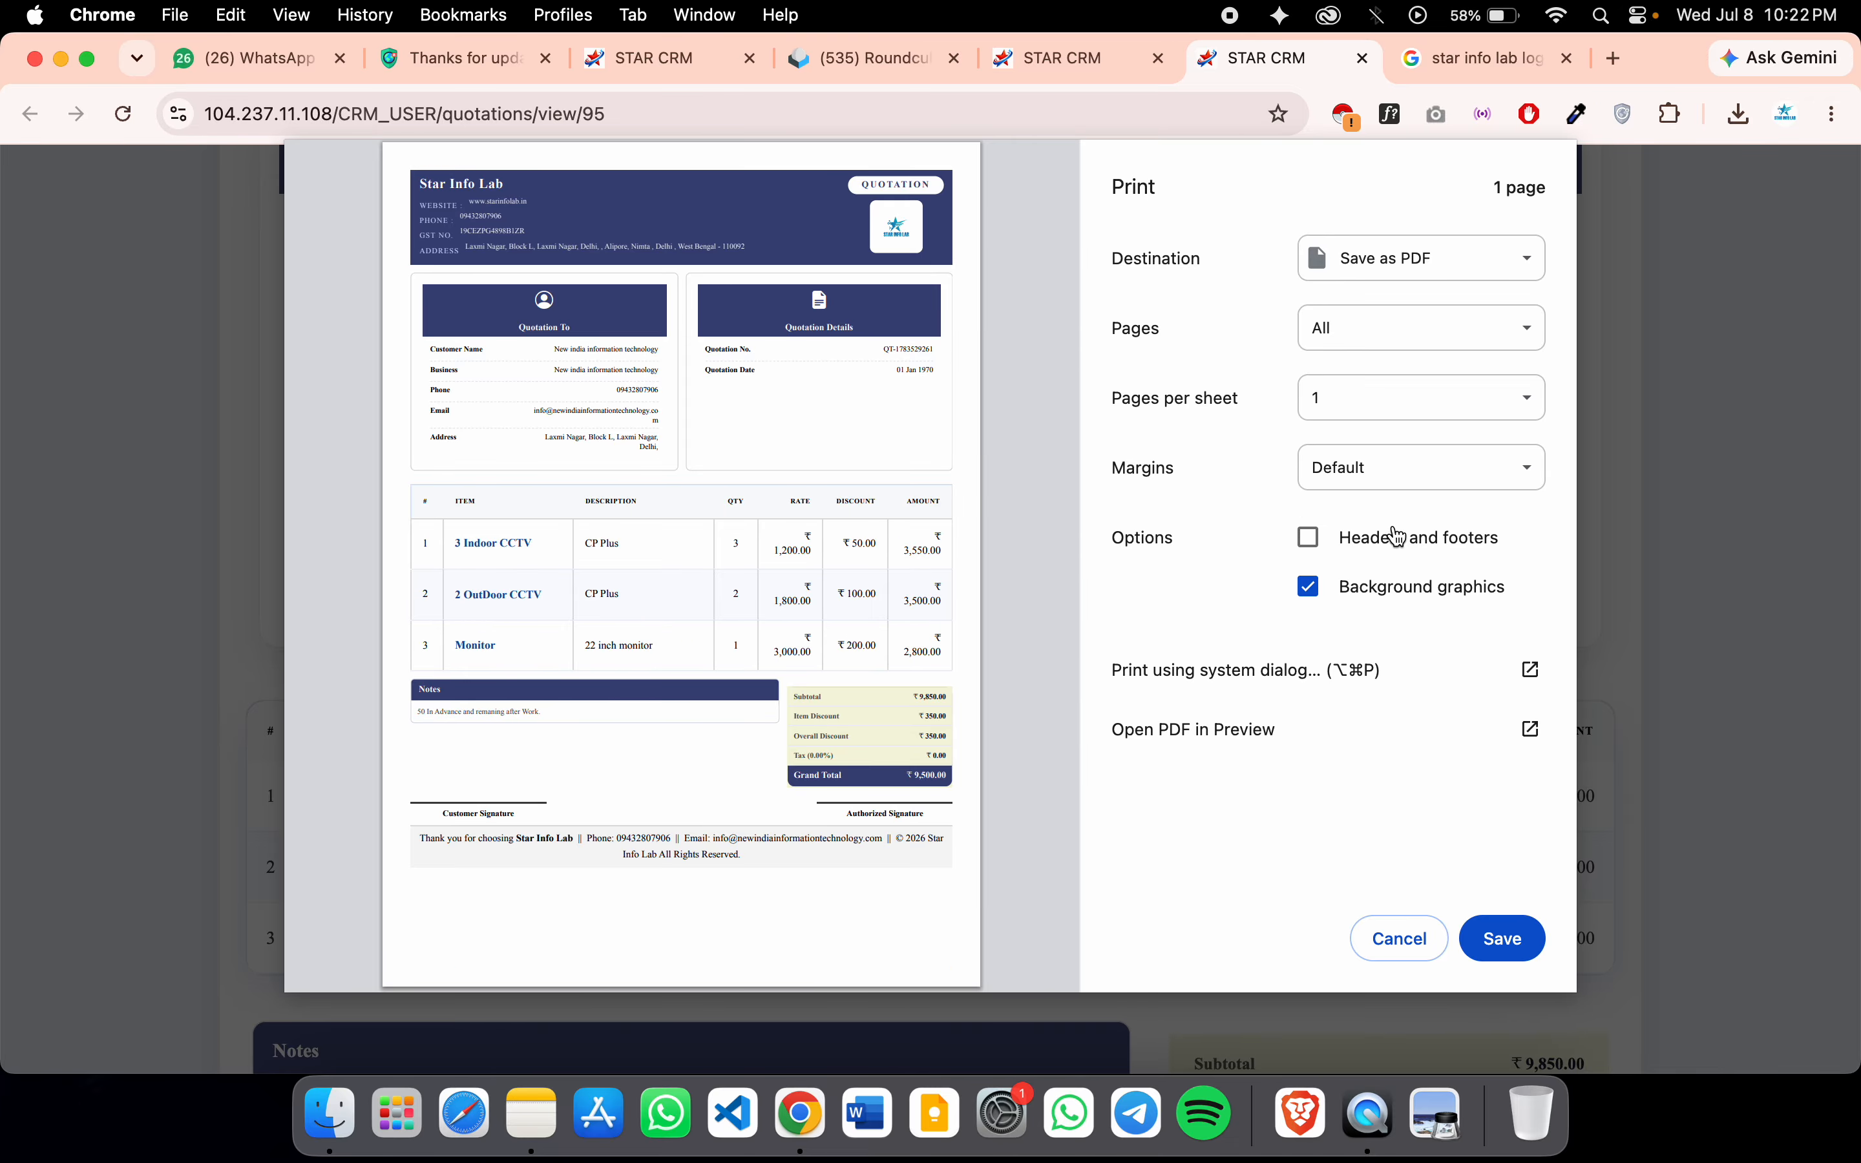
click(1502, 939)
click(1149, 642)
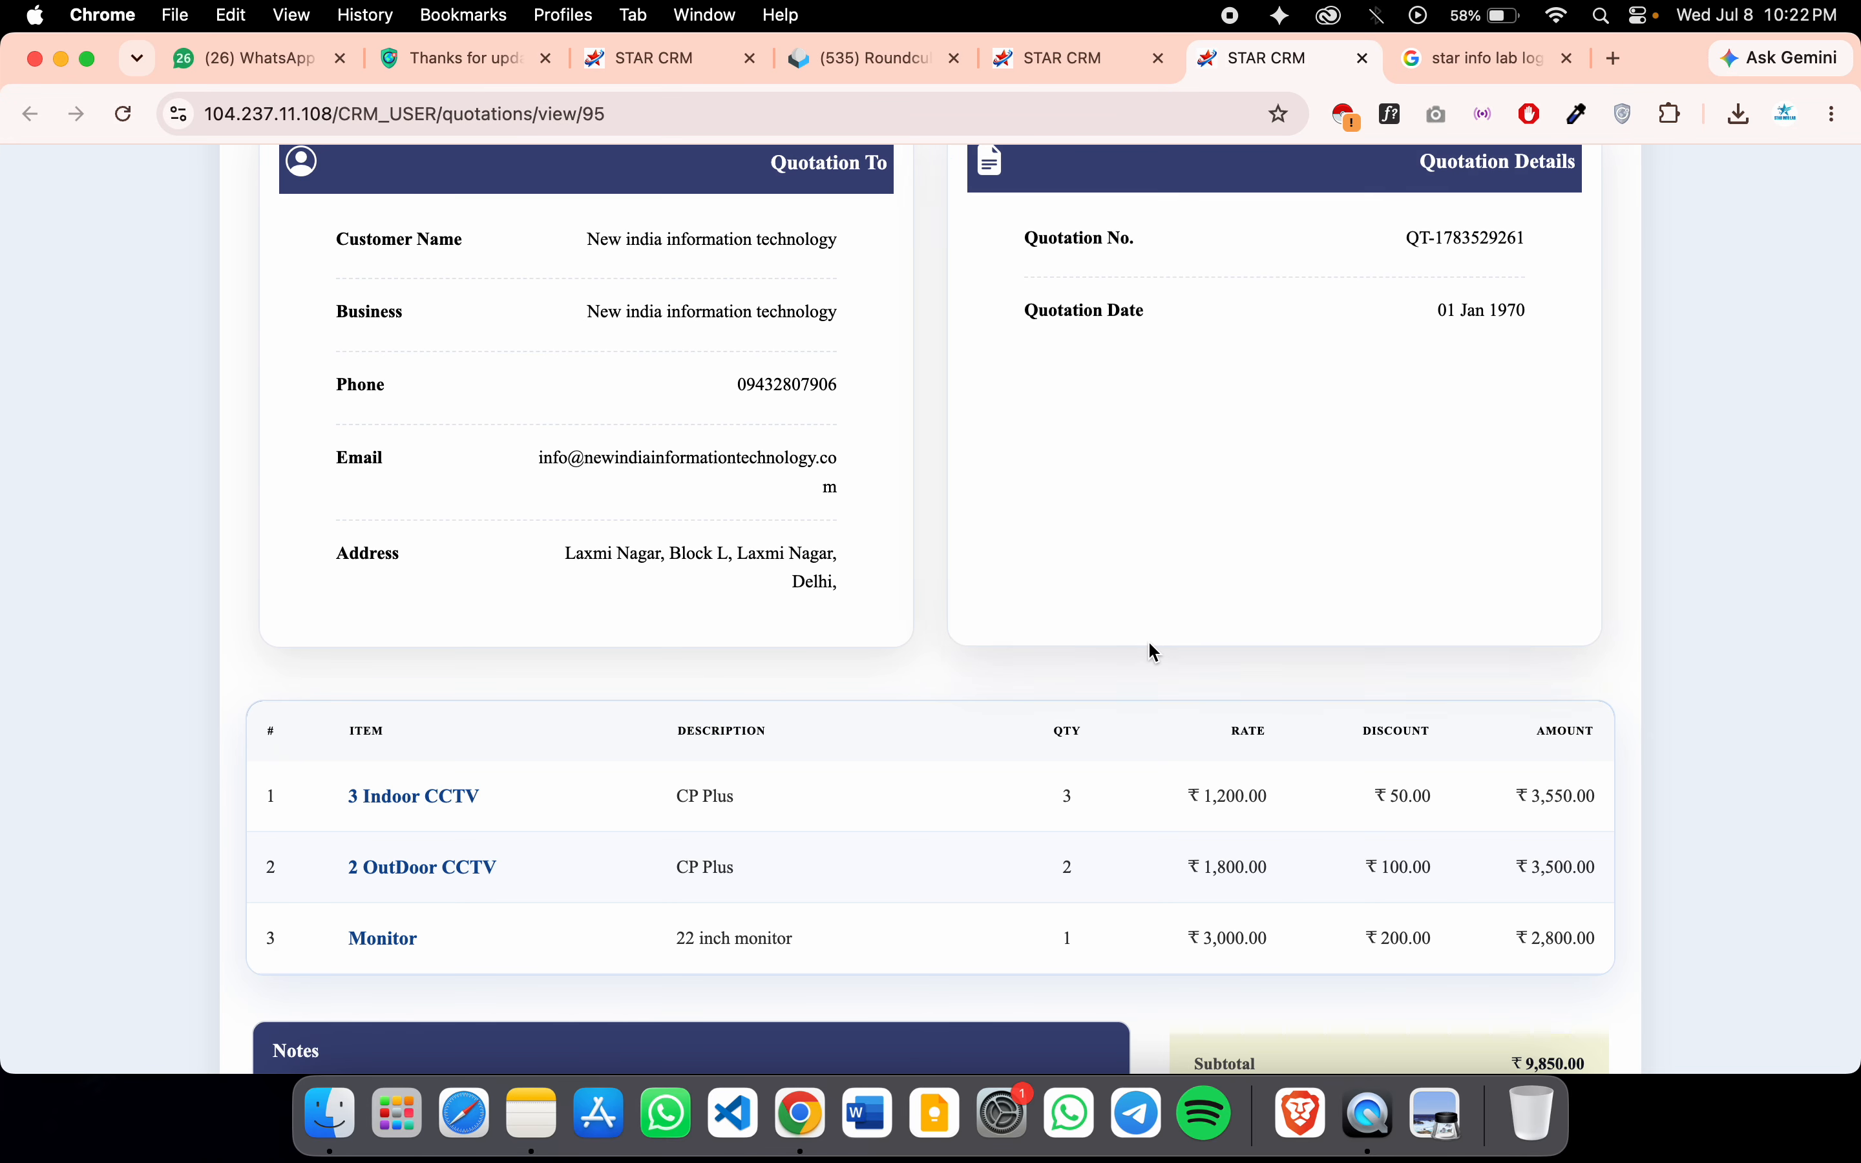
scroll(926, 718, down, 3)
Return to the leads tab and close the All Quotes and Edit Lead modals
scroll(932, 720, up, 10)
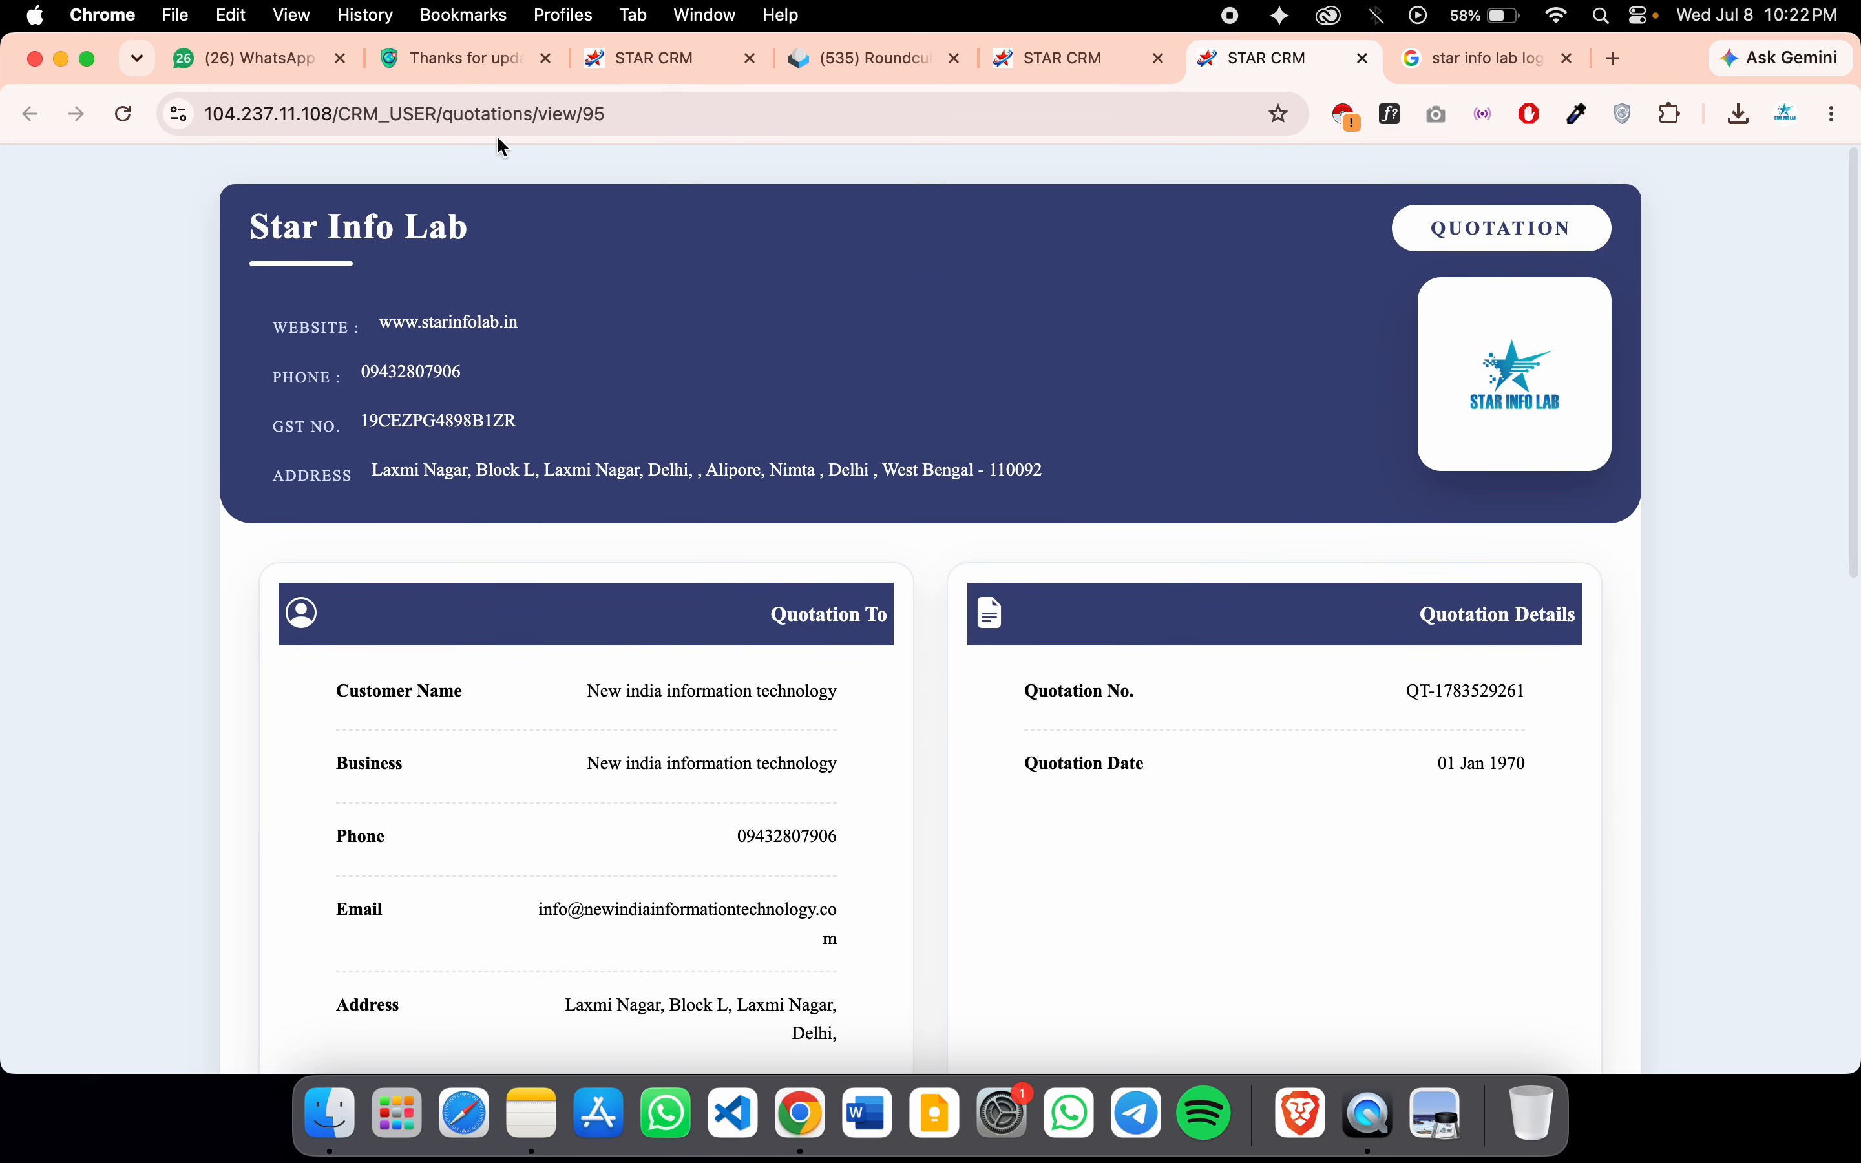
key(ctrl+shift+Tab)
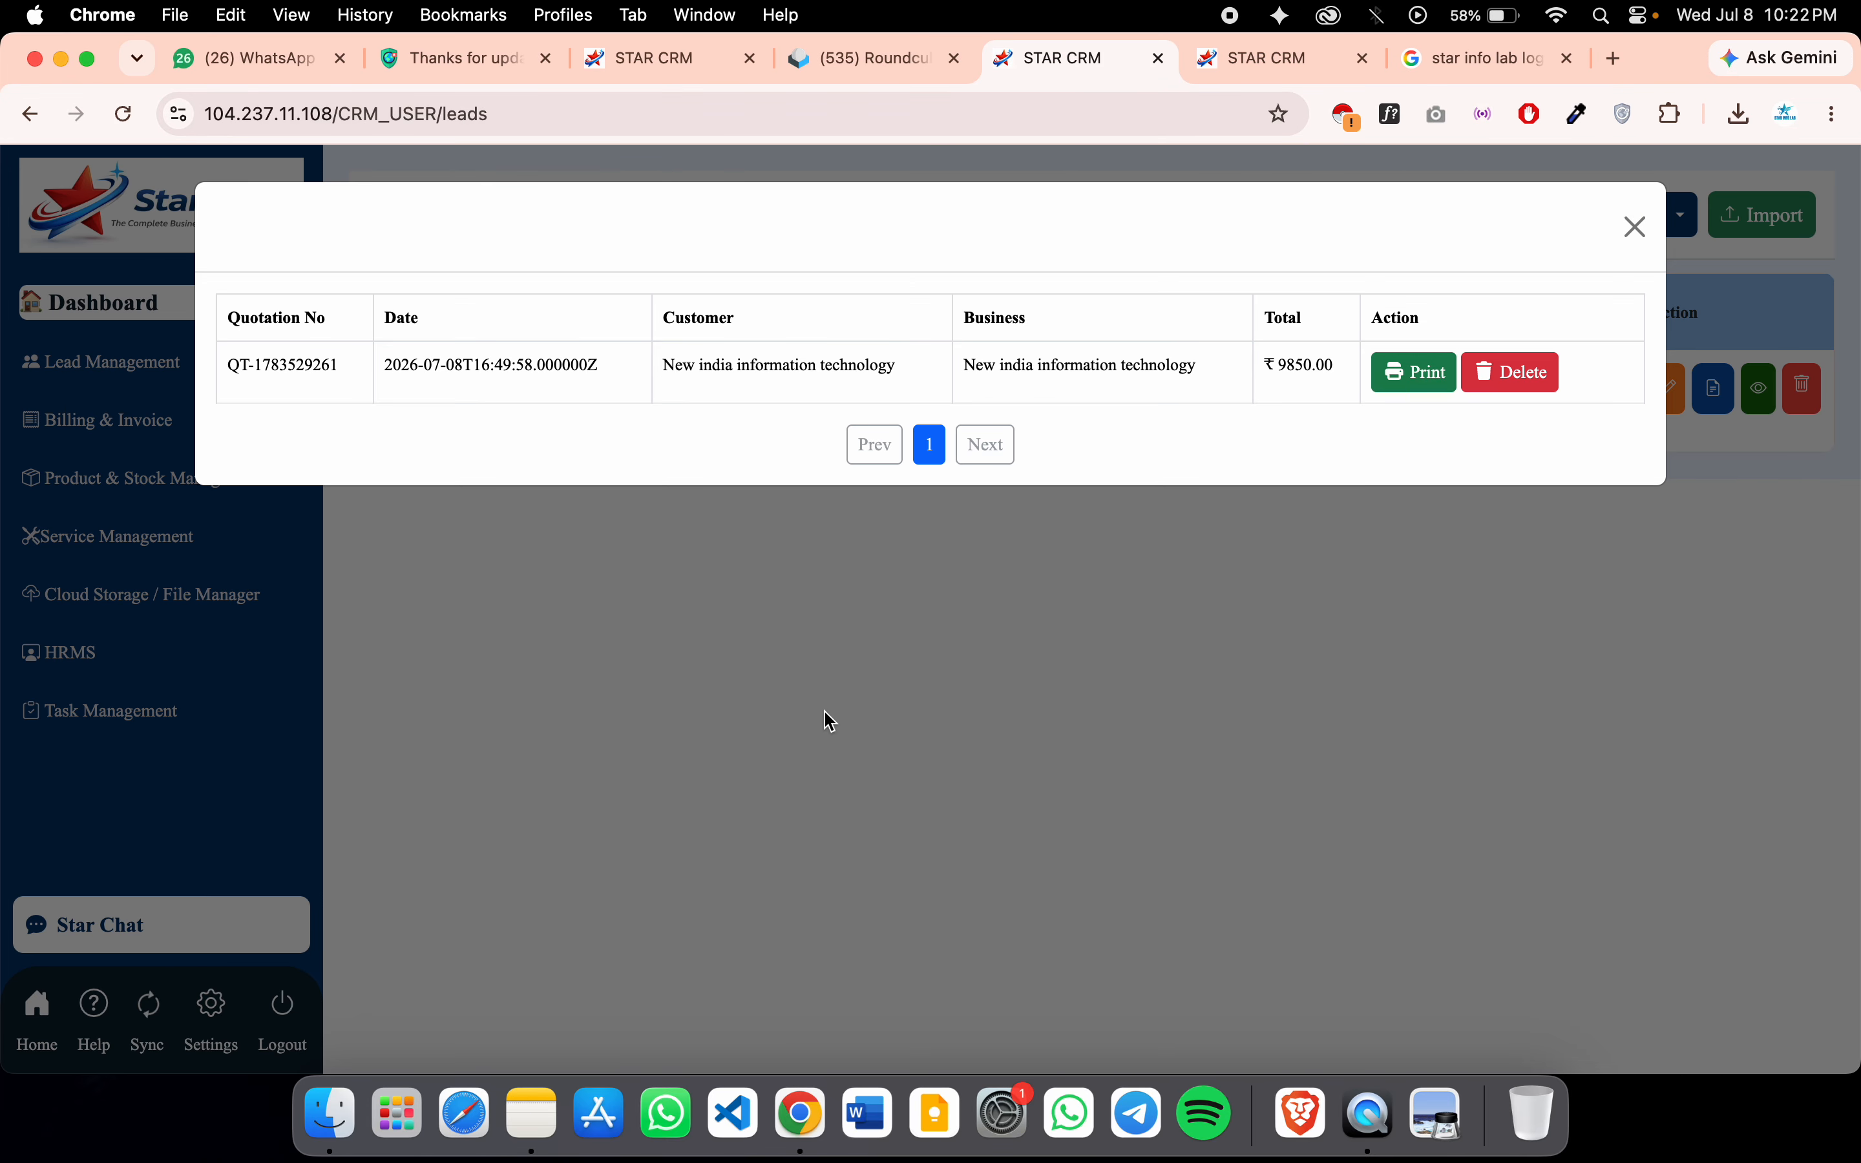
click(1637, 240)
click(1667, 388)
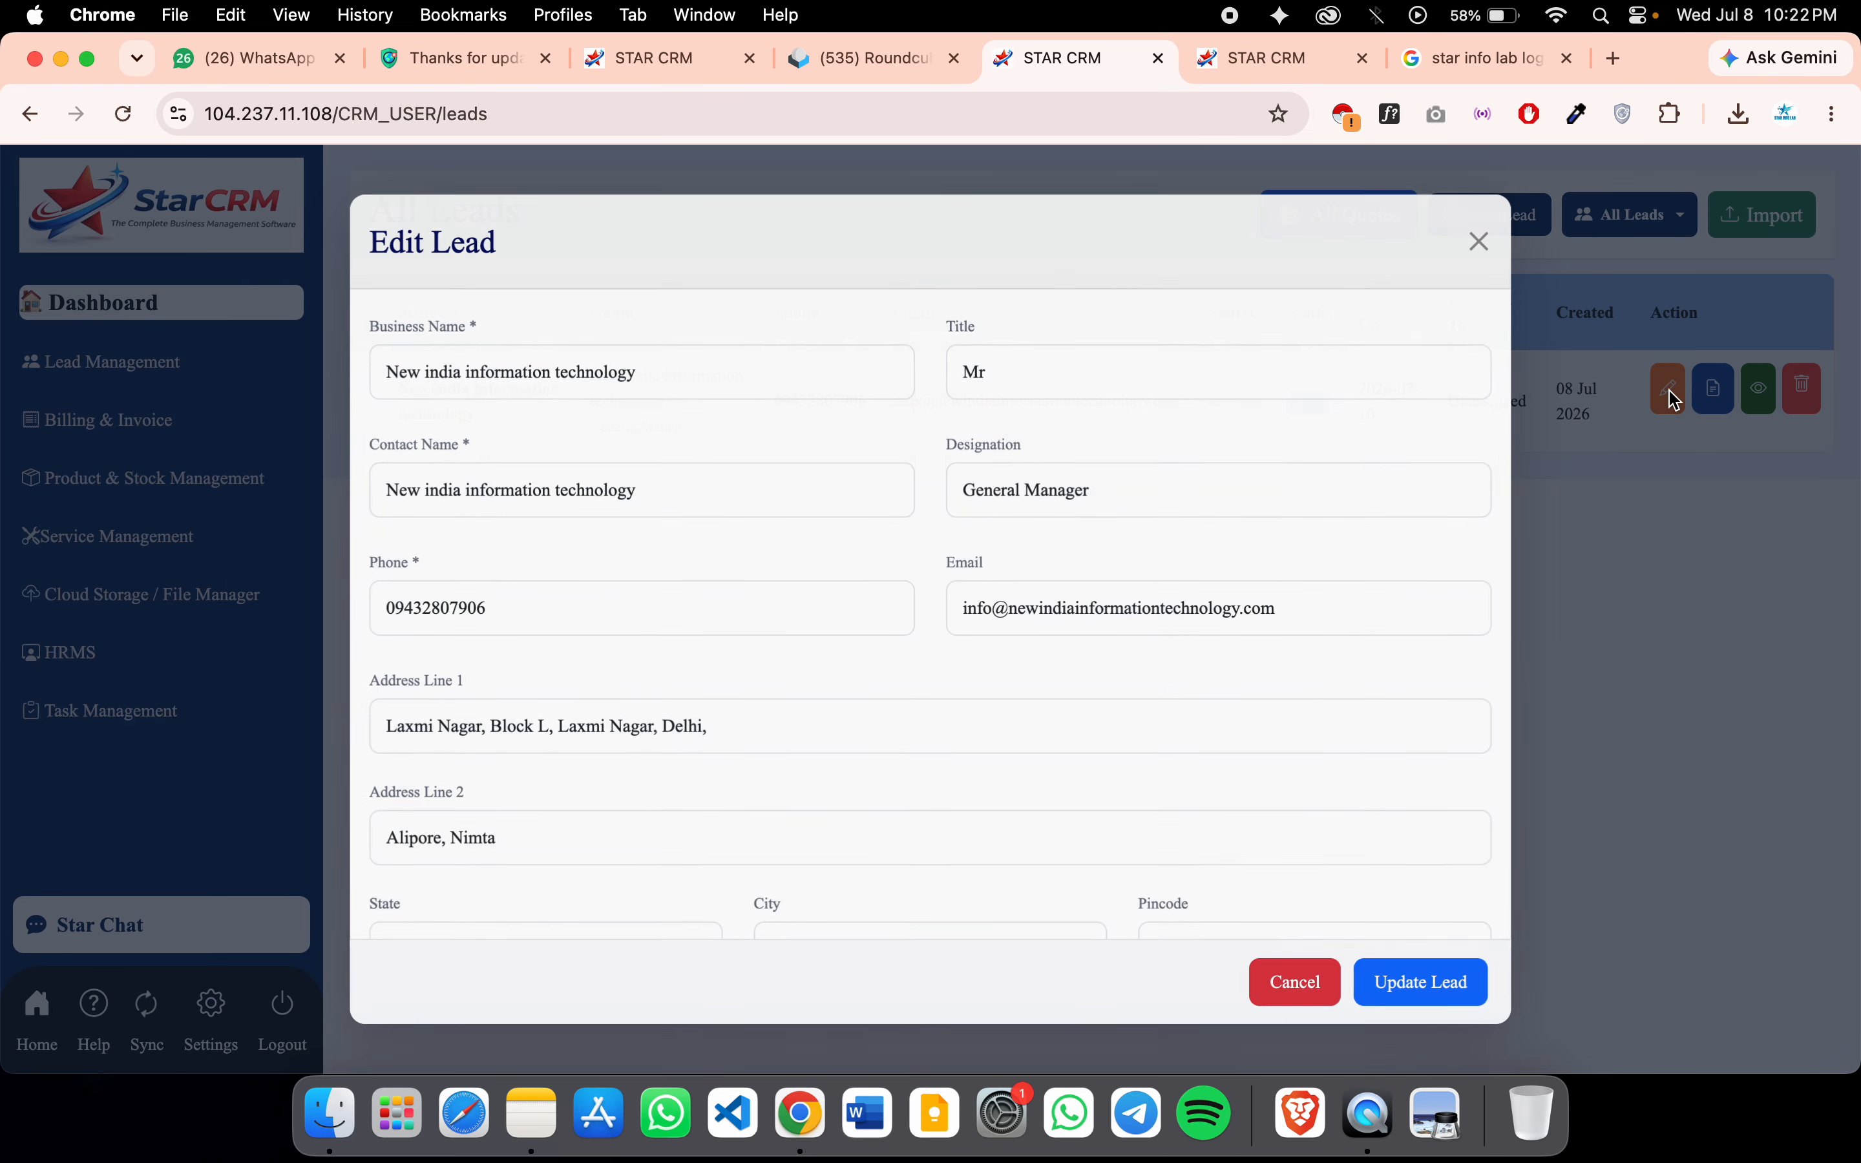
click(1489, 241)
Reopen and close the quotation print page, then go to Billing & Invoice
click(1368, 213)
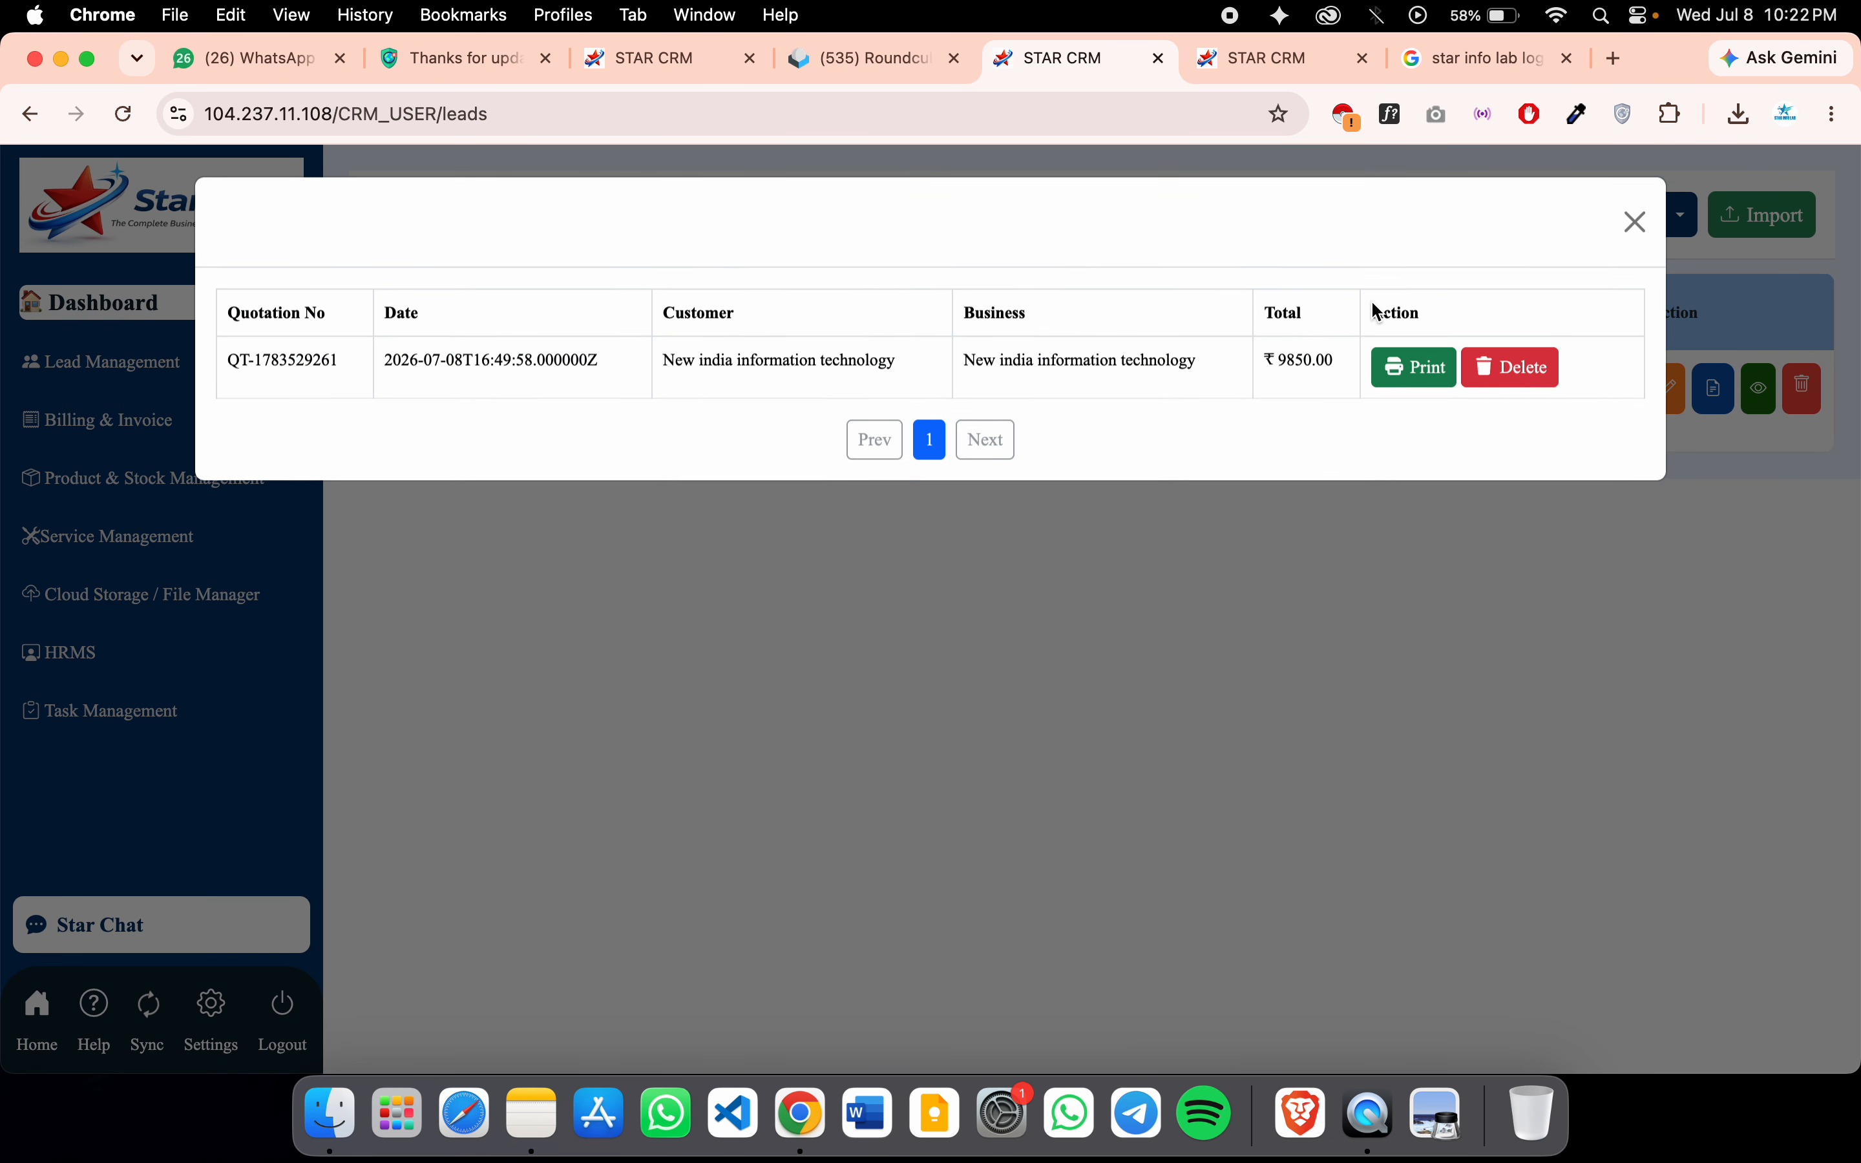
click(1429, 389)
click(1203, 59)
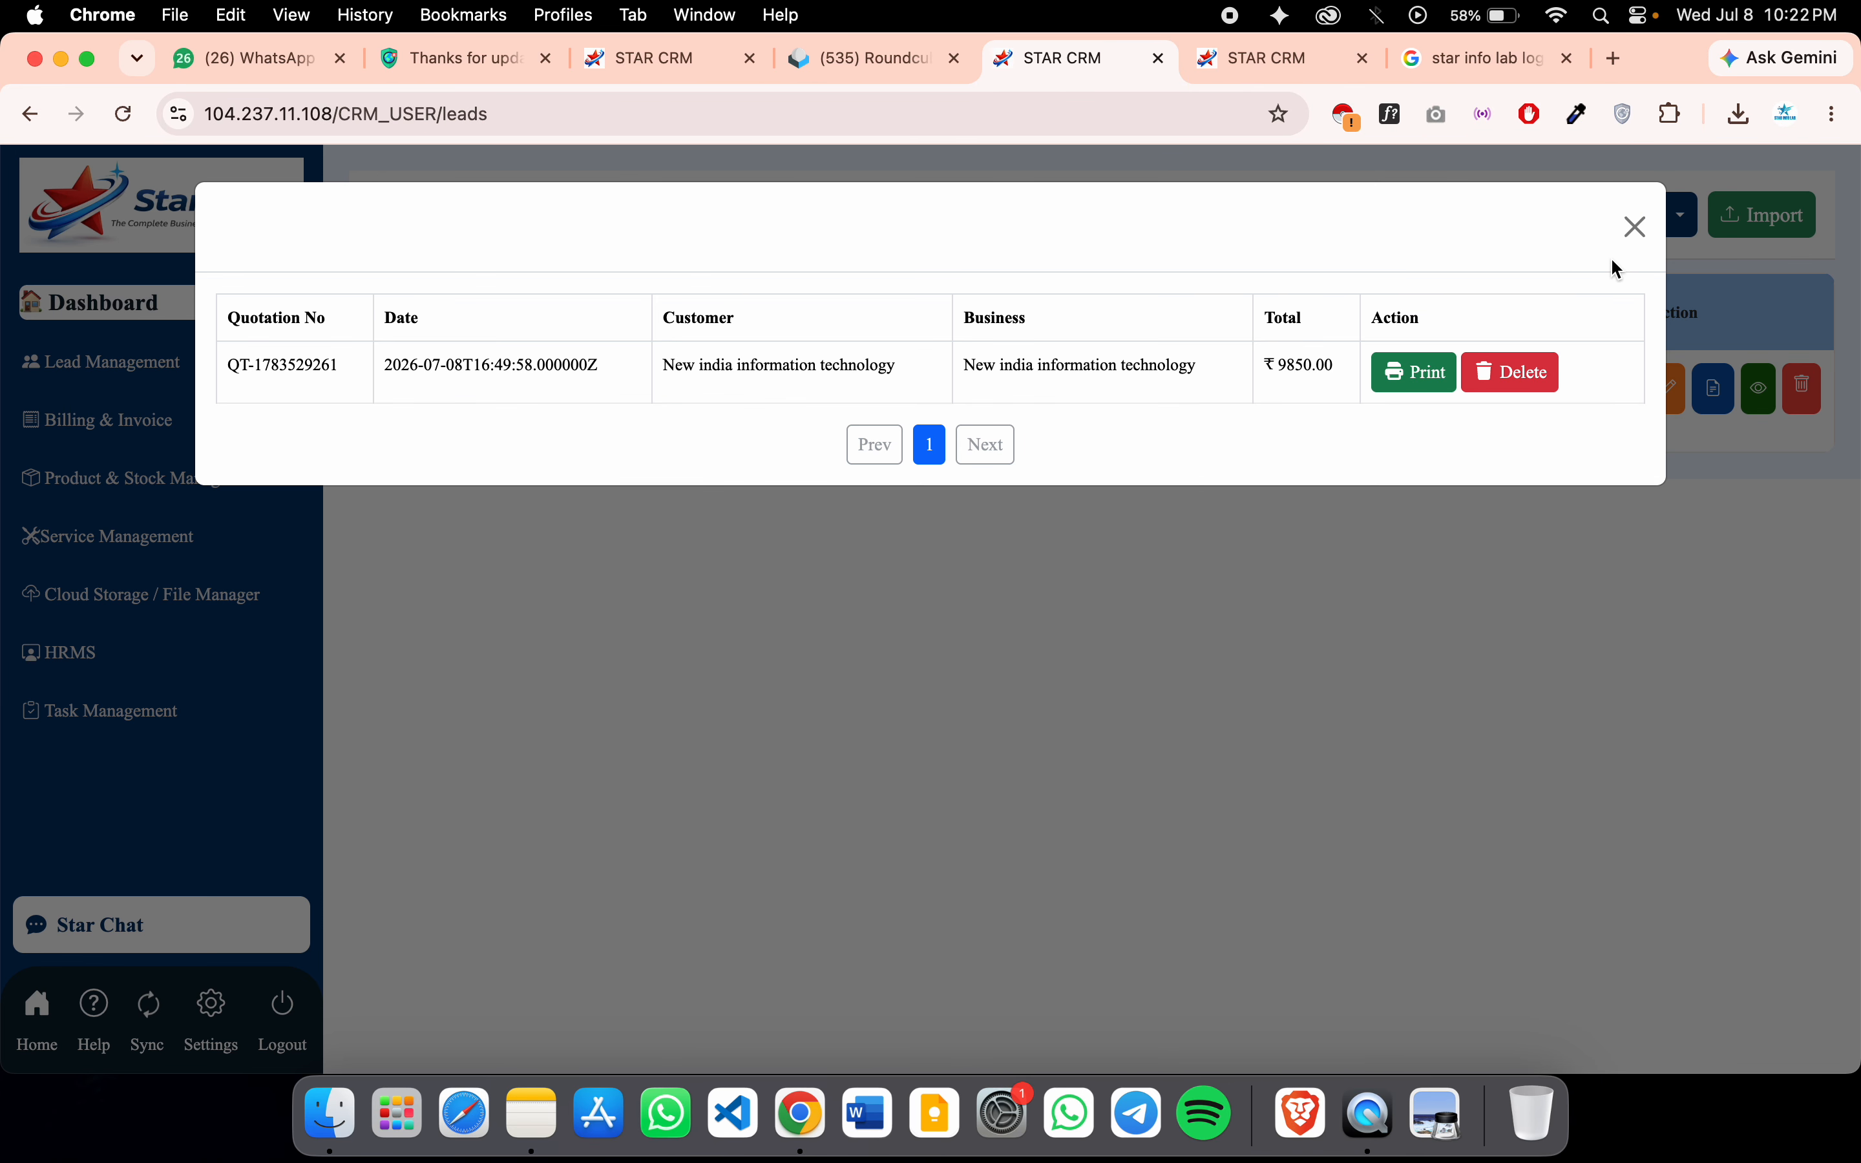
click(1635, 226)
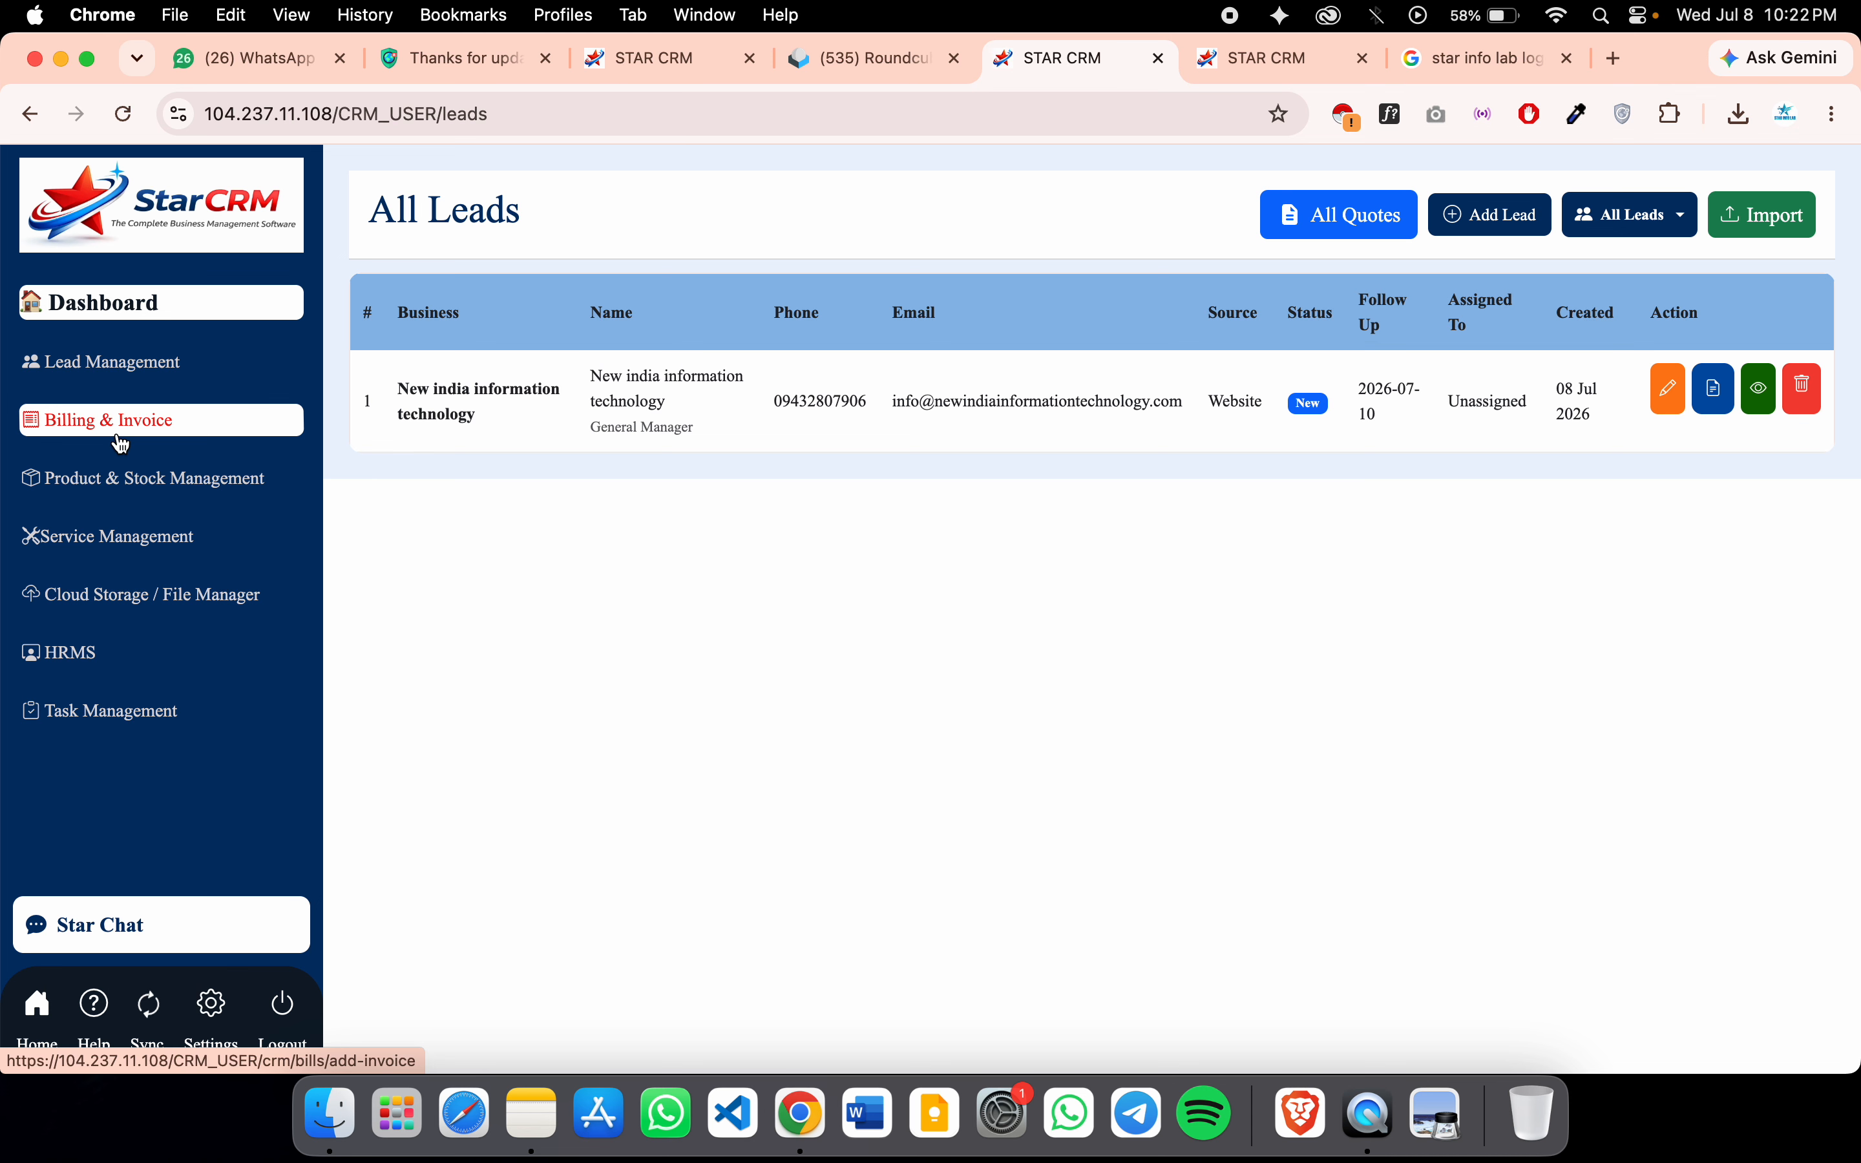
click(121, 444)
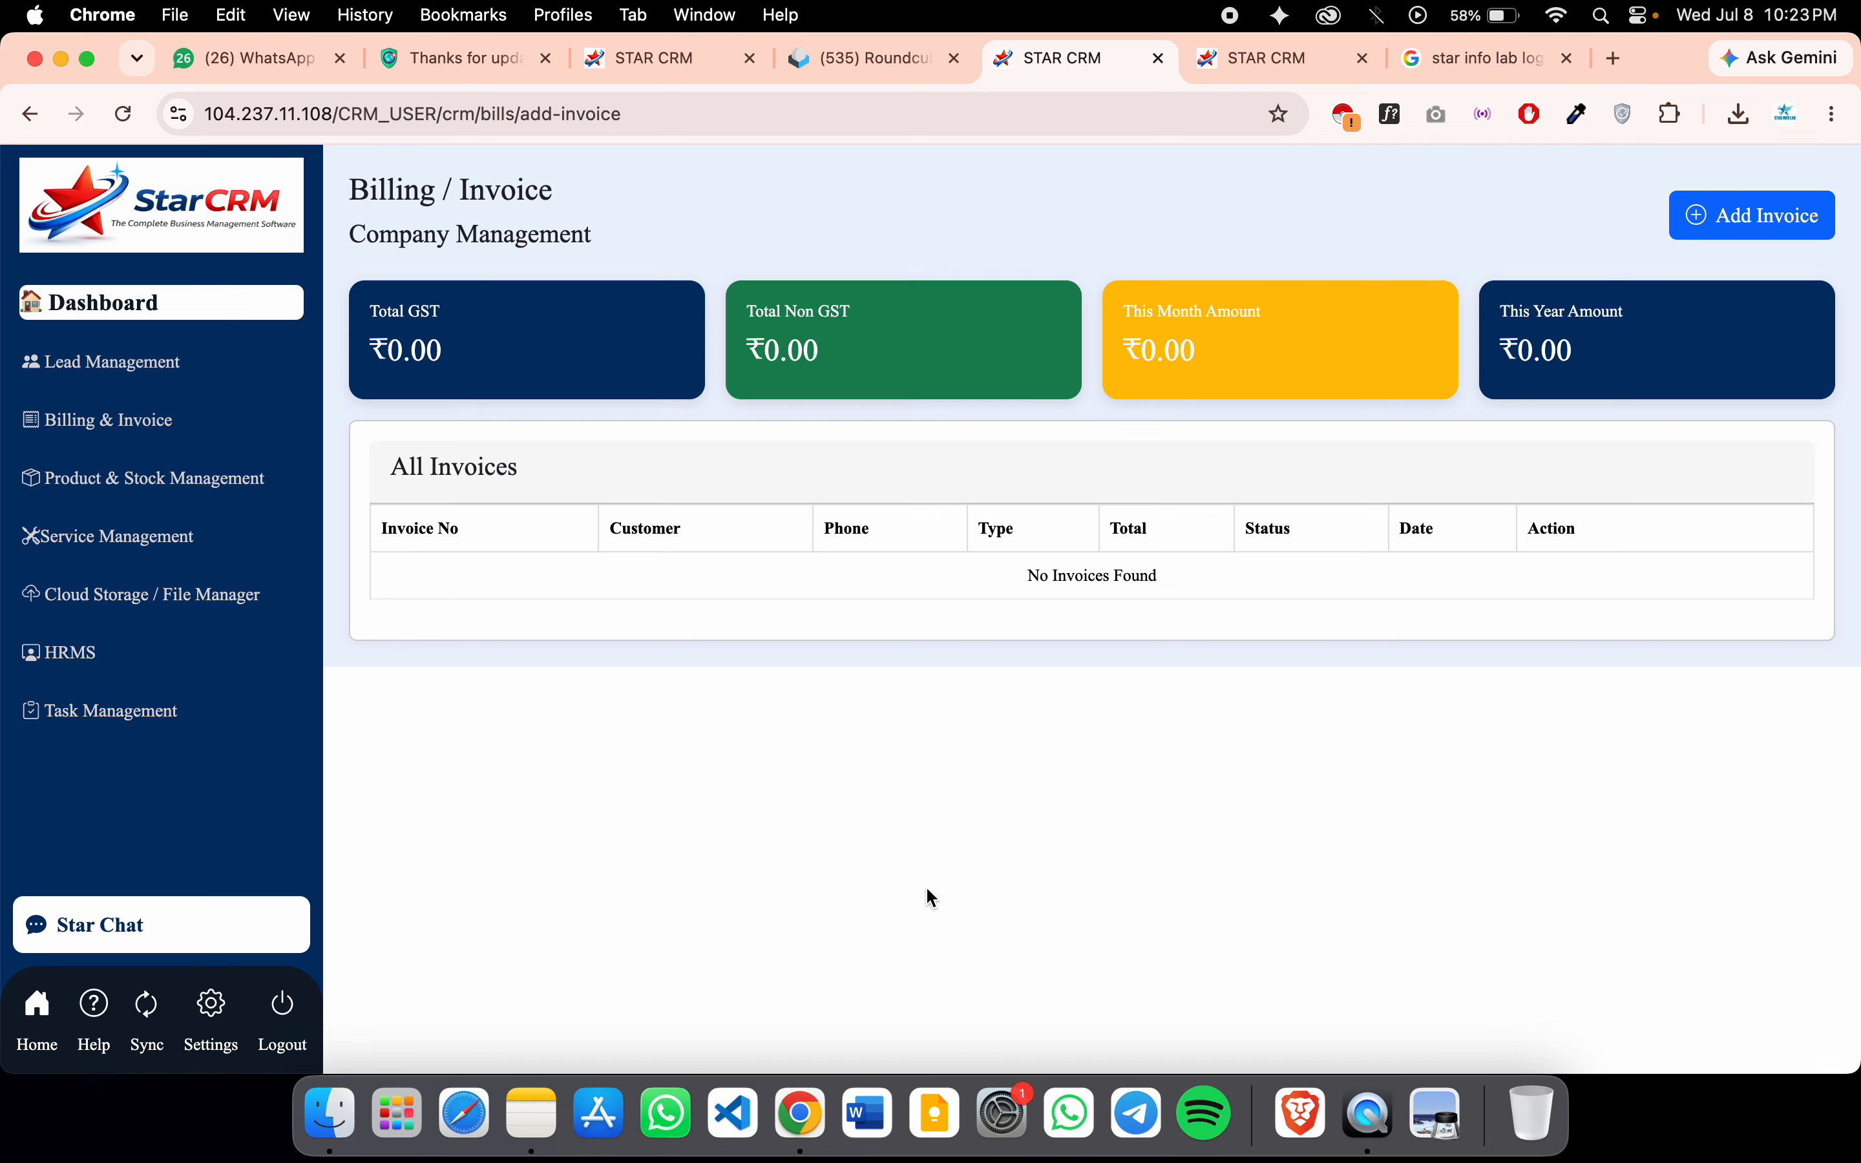
Start a new invoice for the existing customer New india information technology
click(1773, 225)
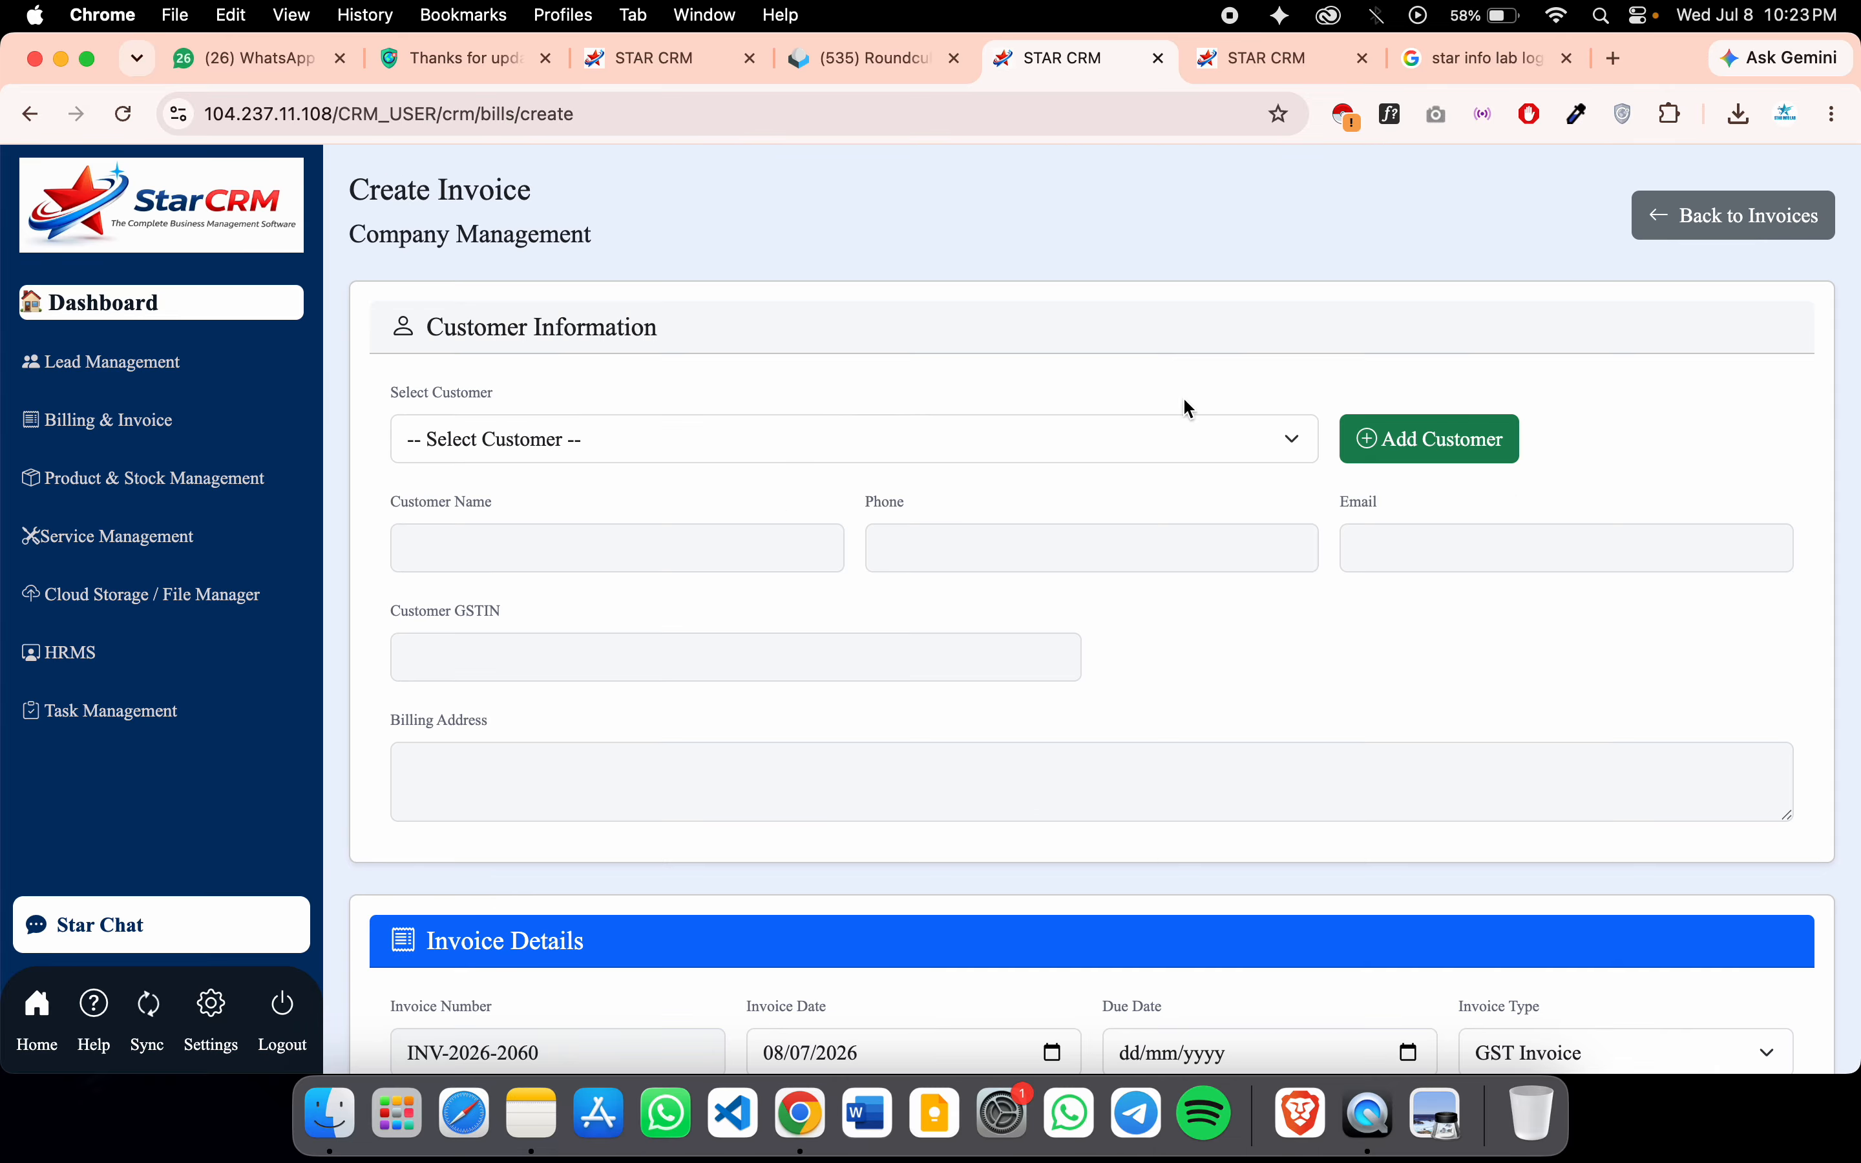
click(1453, 440)
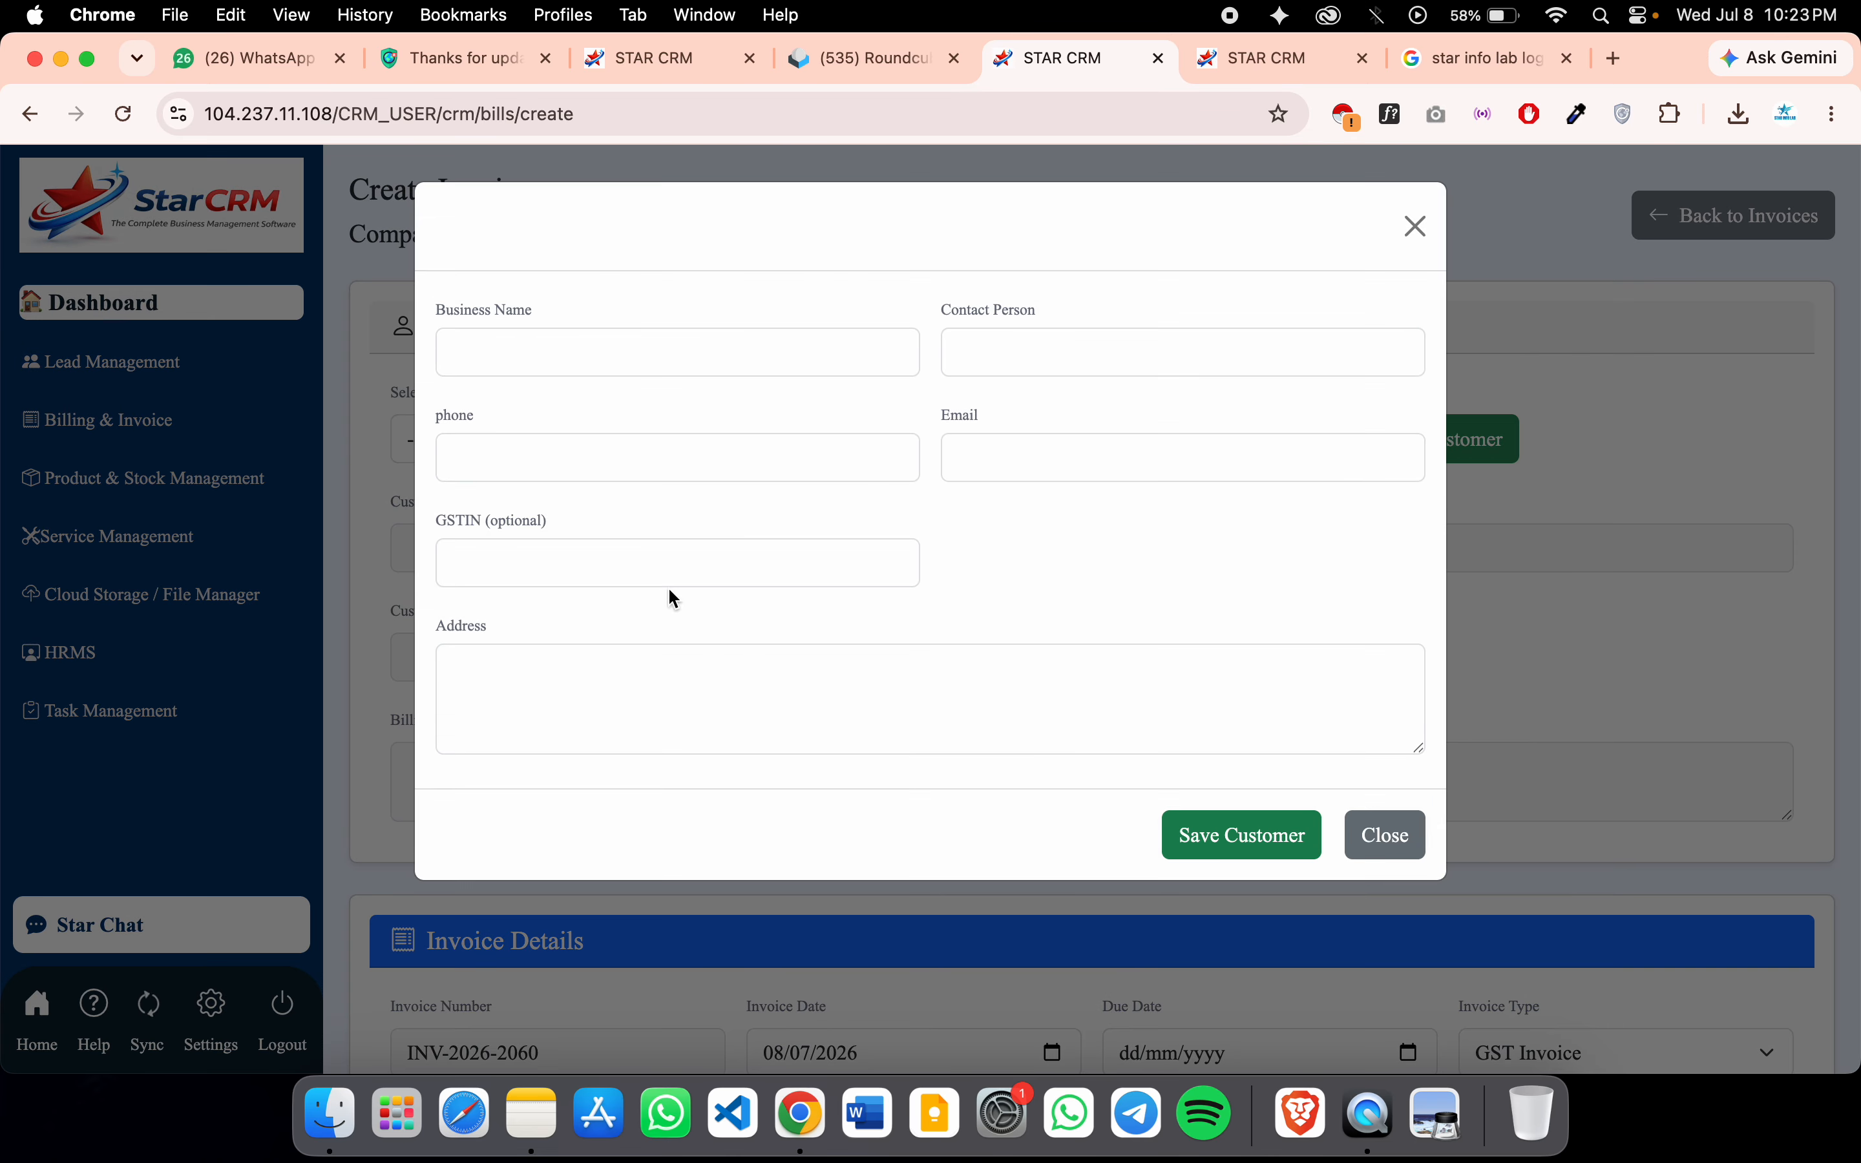
click(1415, 228)
click(692, 440)
click(688, 474)
Date the invoice 10/07/2026, due 15/07/2026, keeping the Intra-State supply type
scroll(820, 691, down, 3)
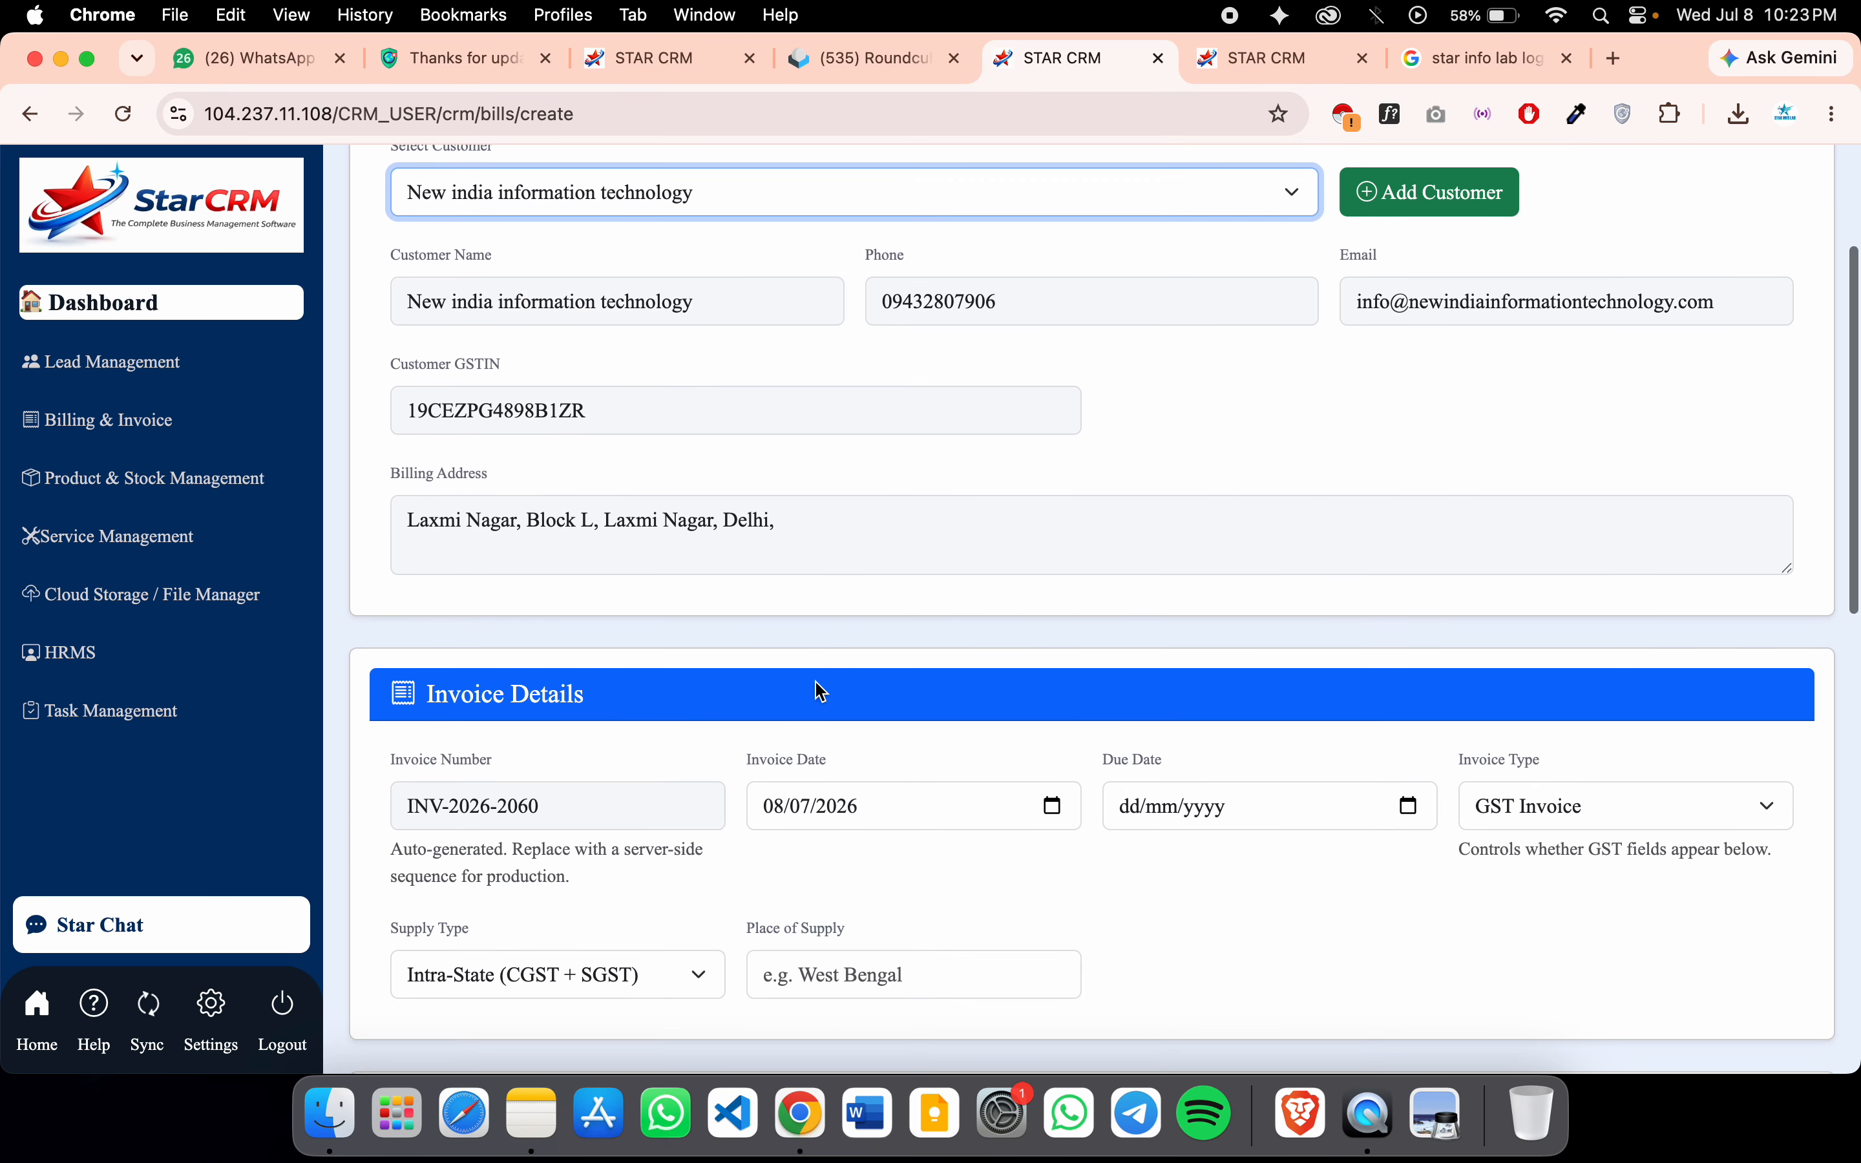
scroll(1027, 731, down, 6)
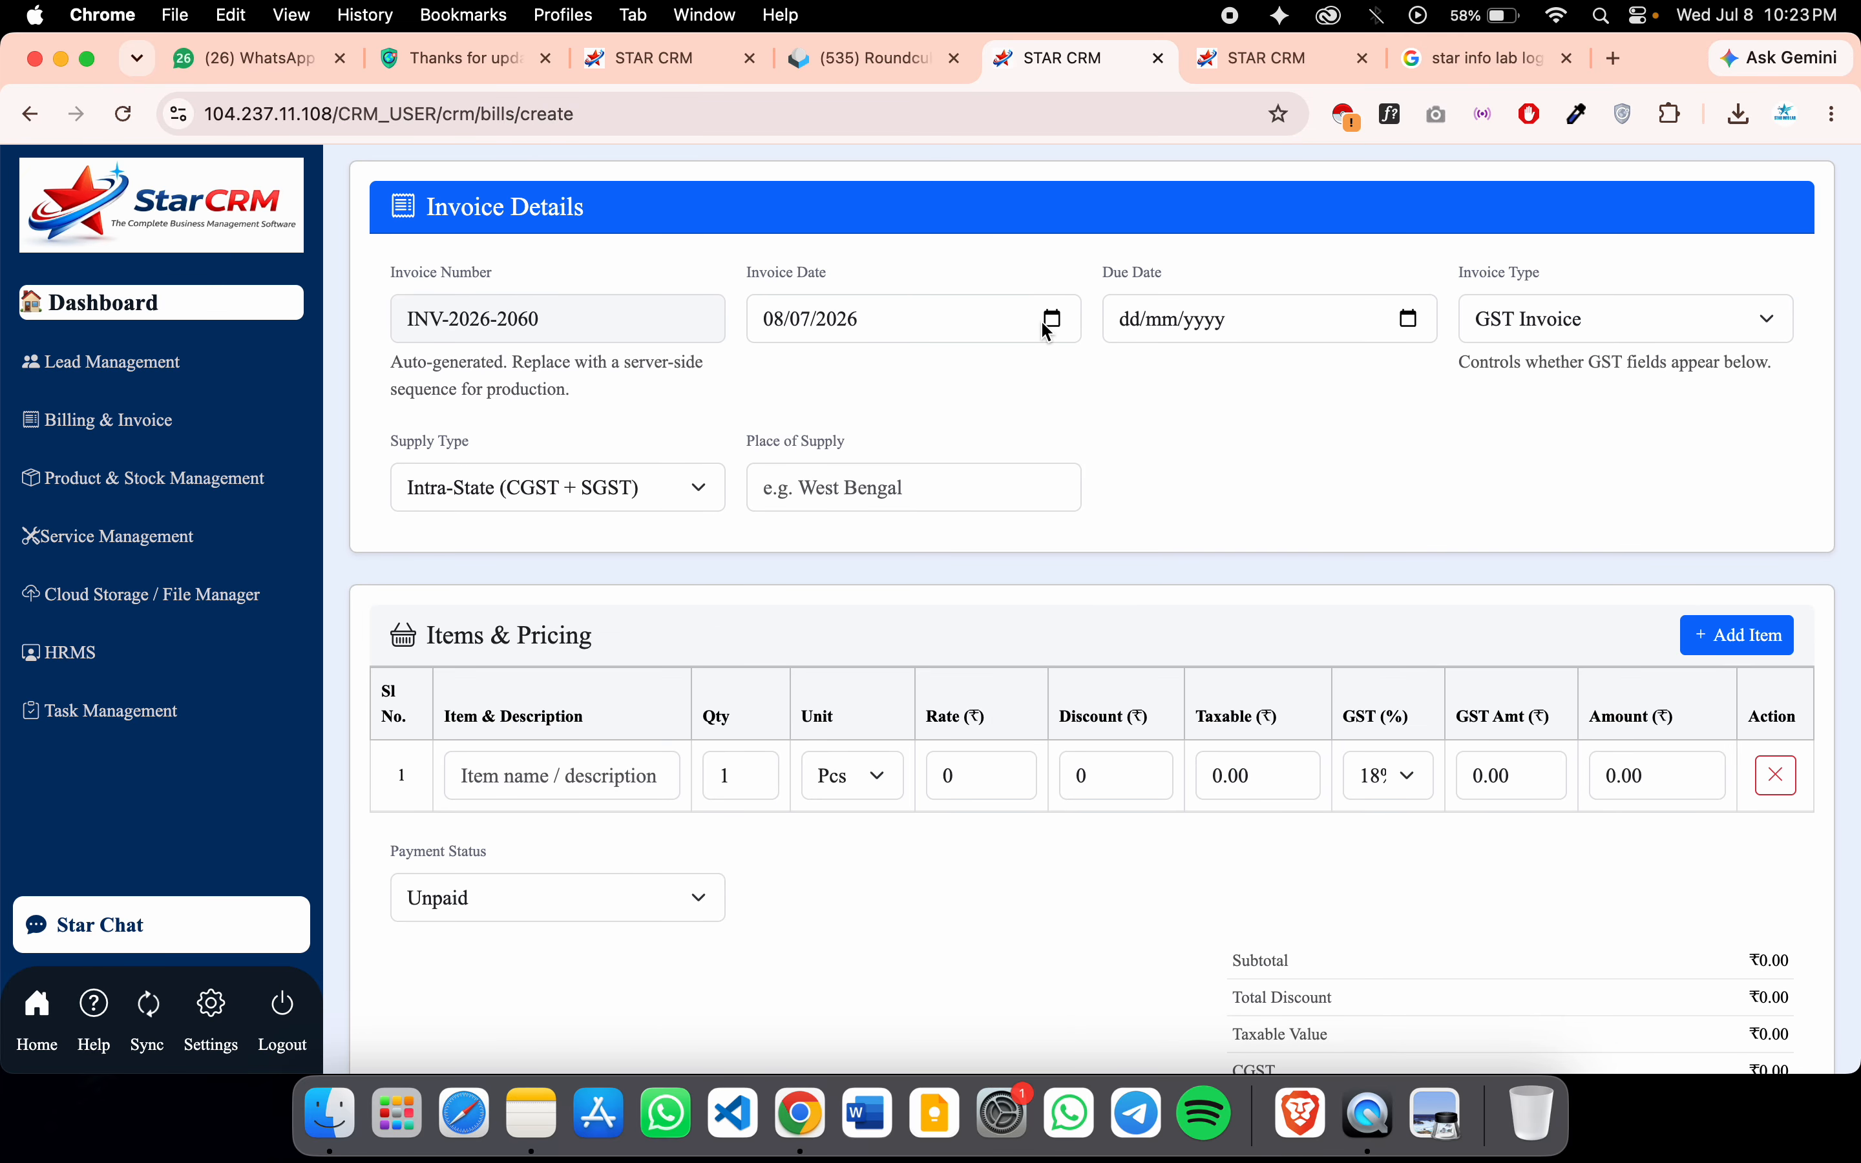
click(1051, 320)
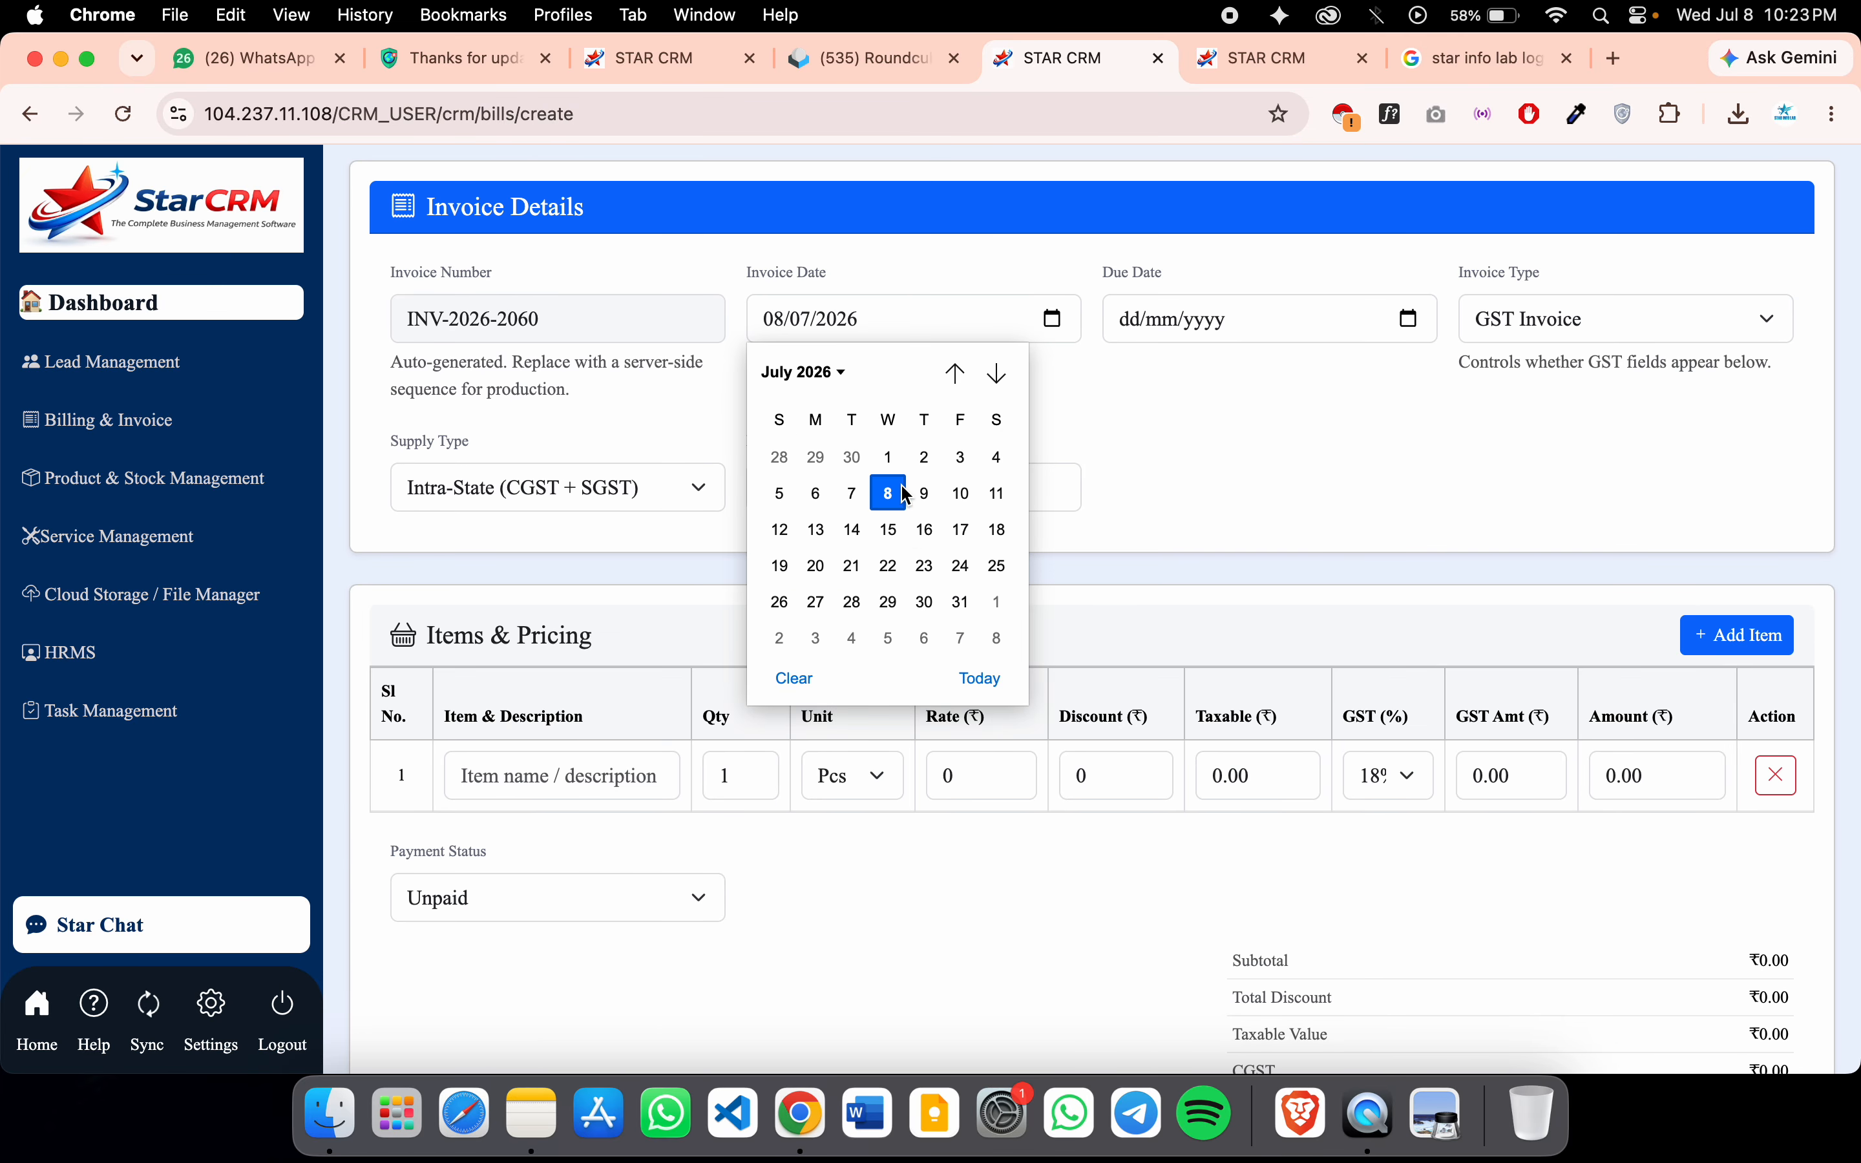
click(958, 498)
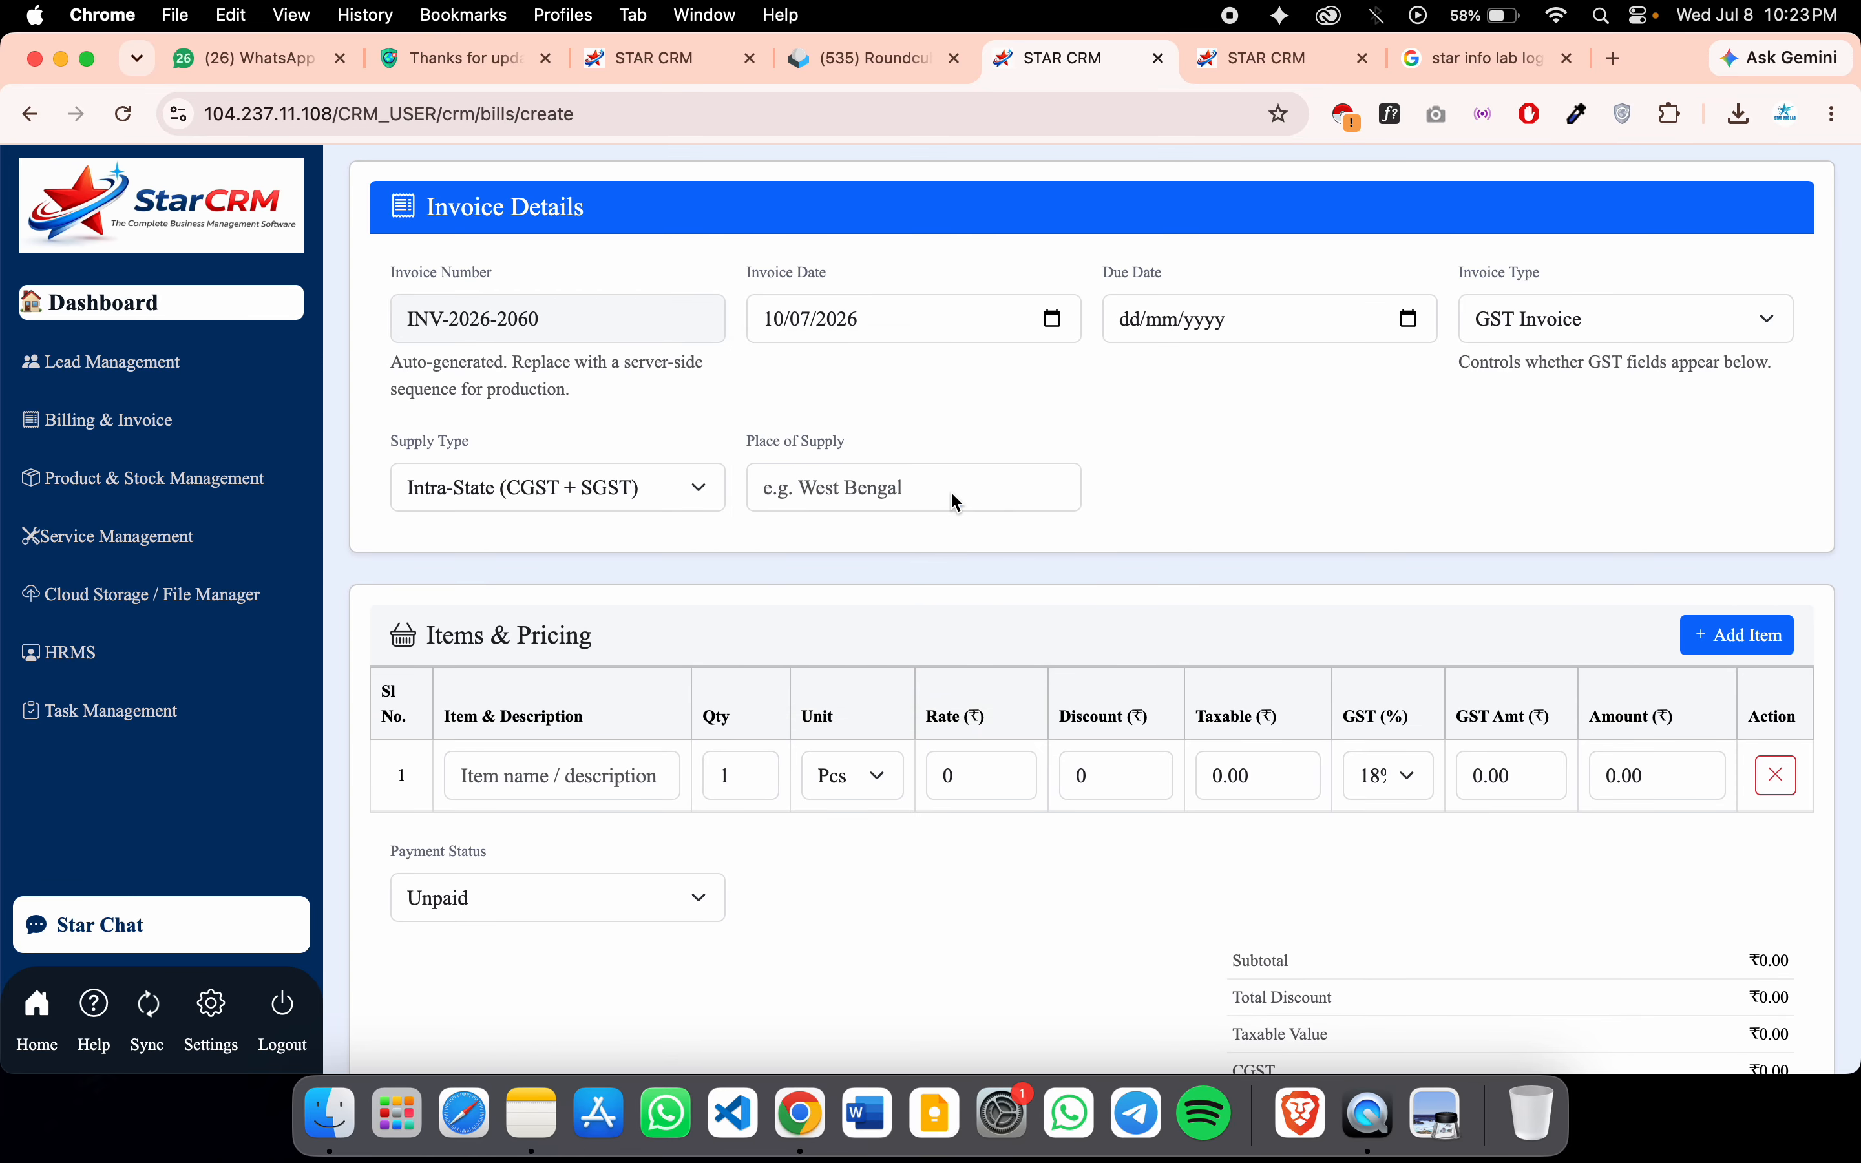
click(1408, 319)
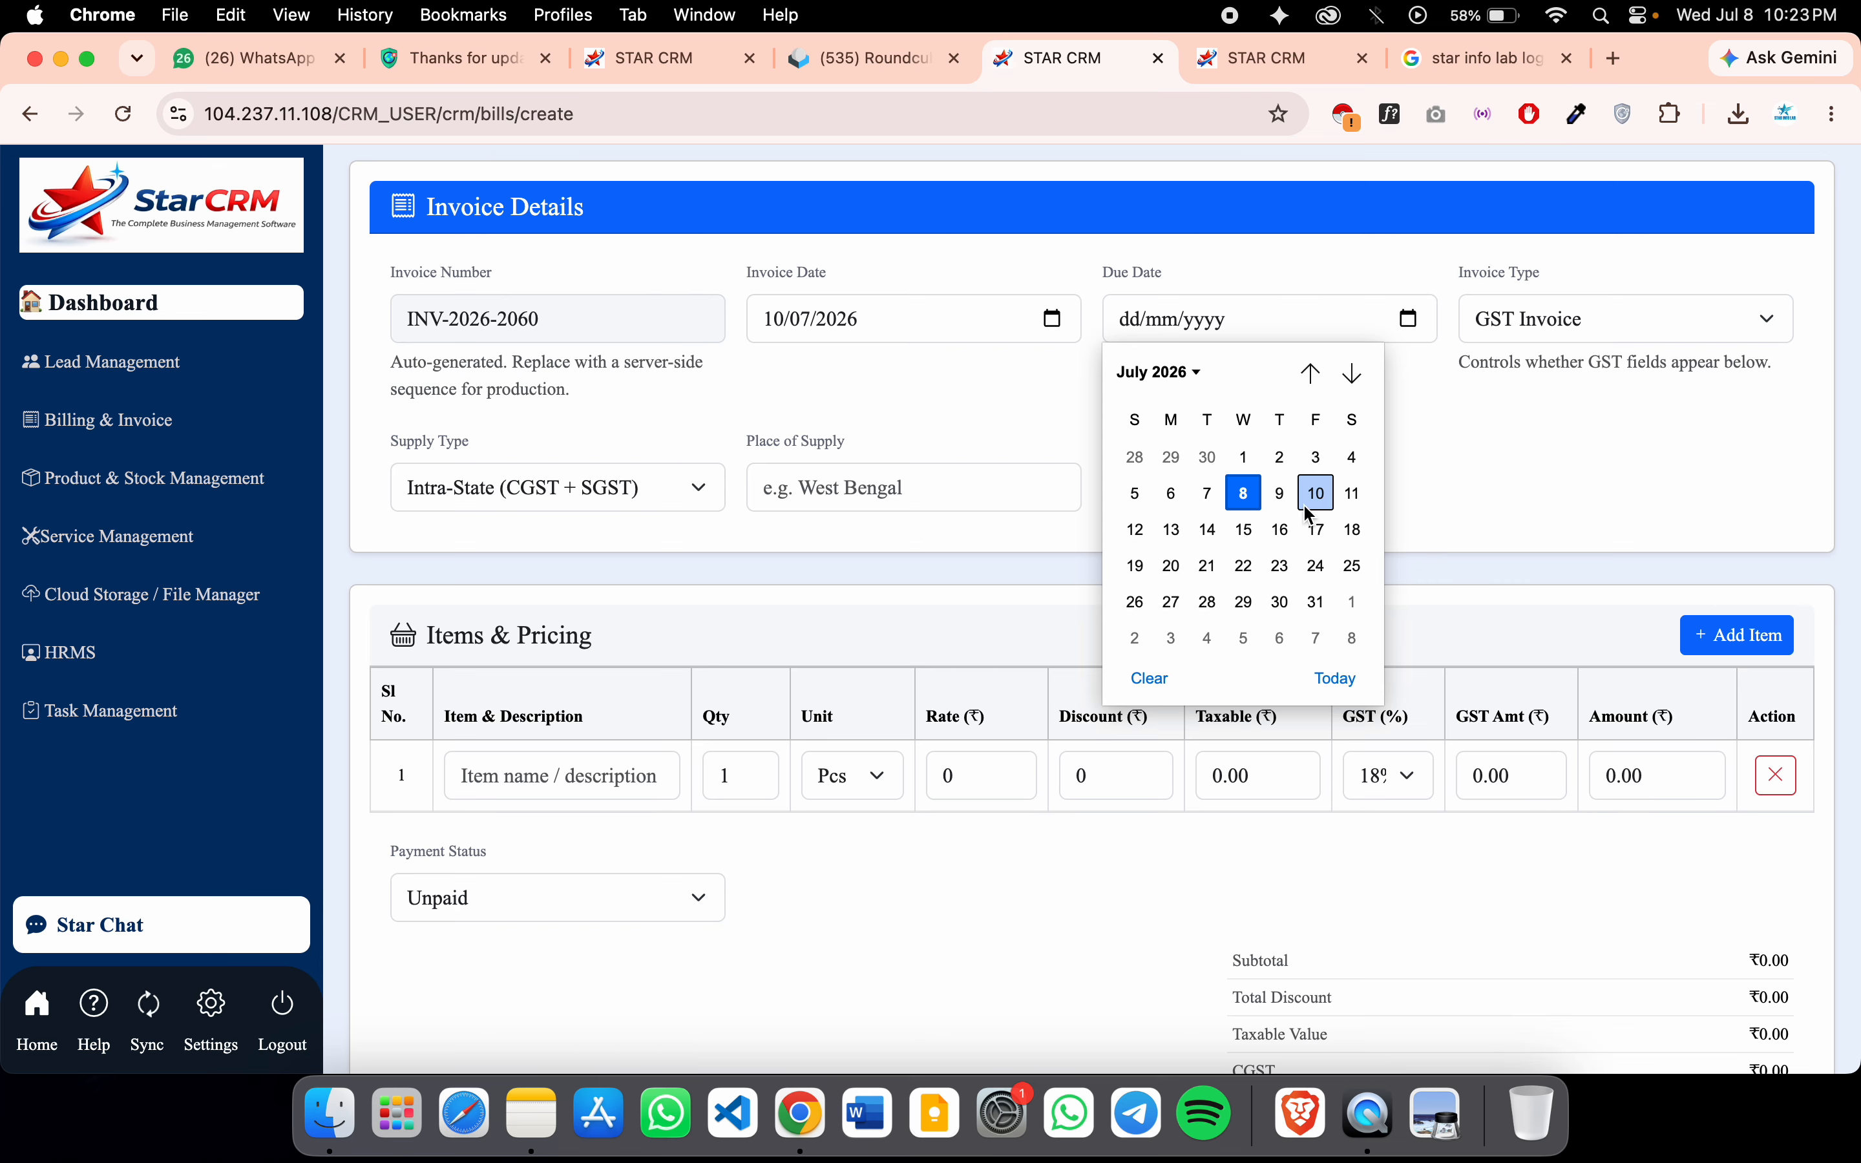
click(1244, 529)
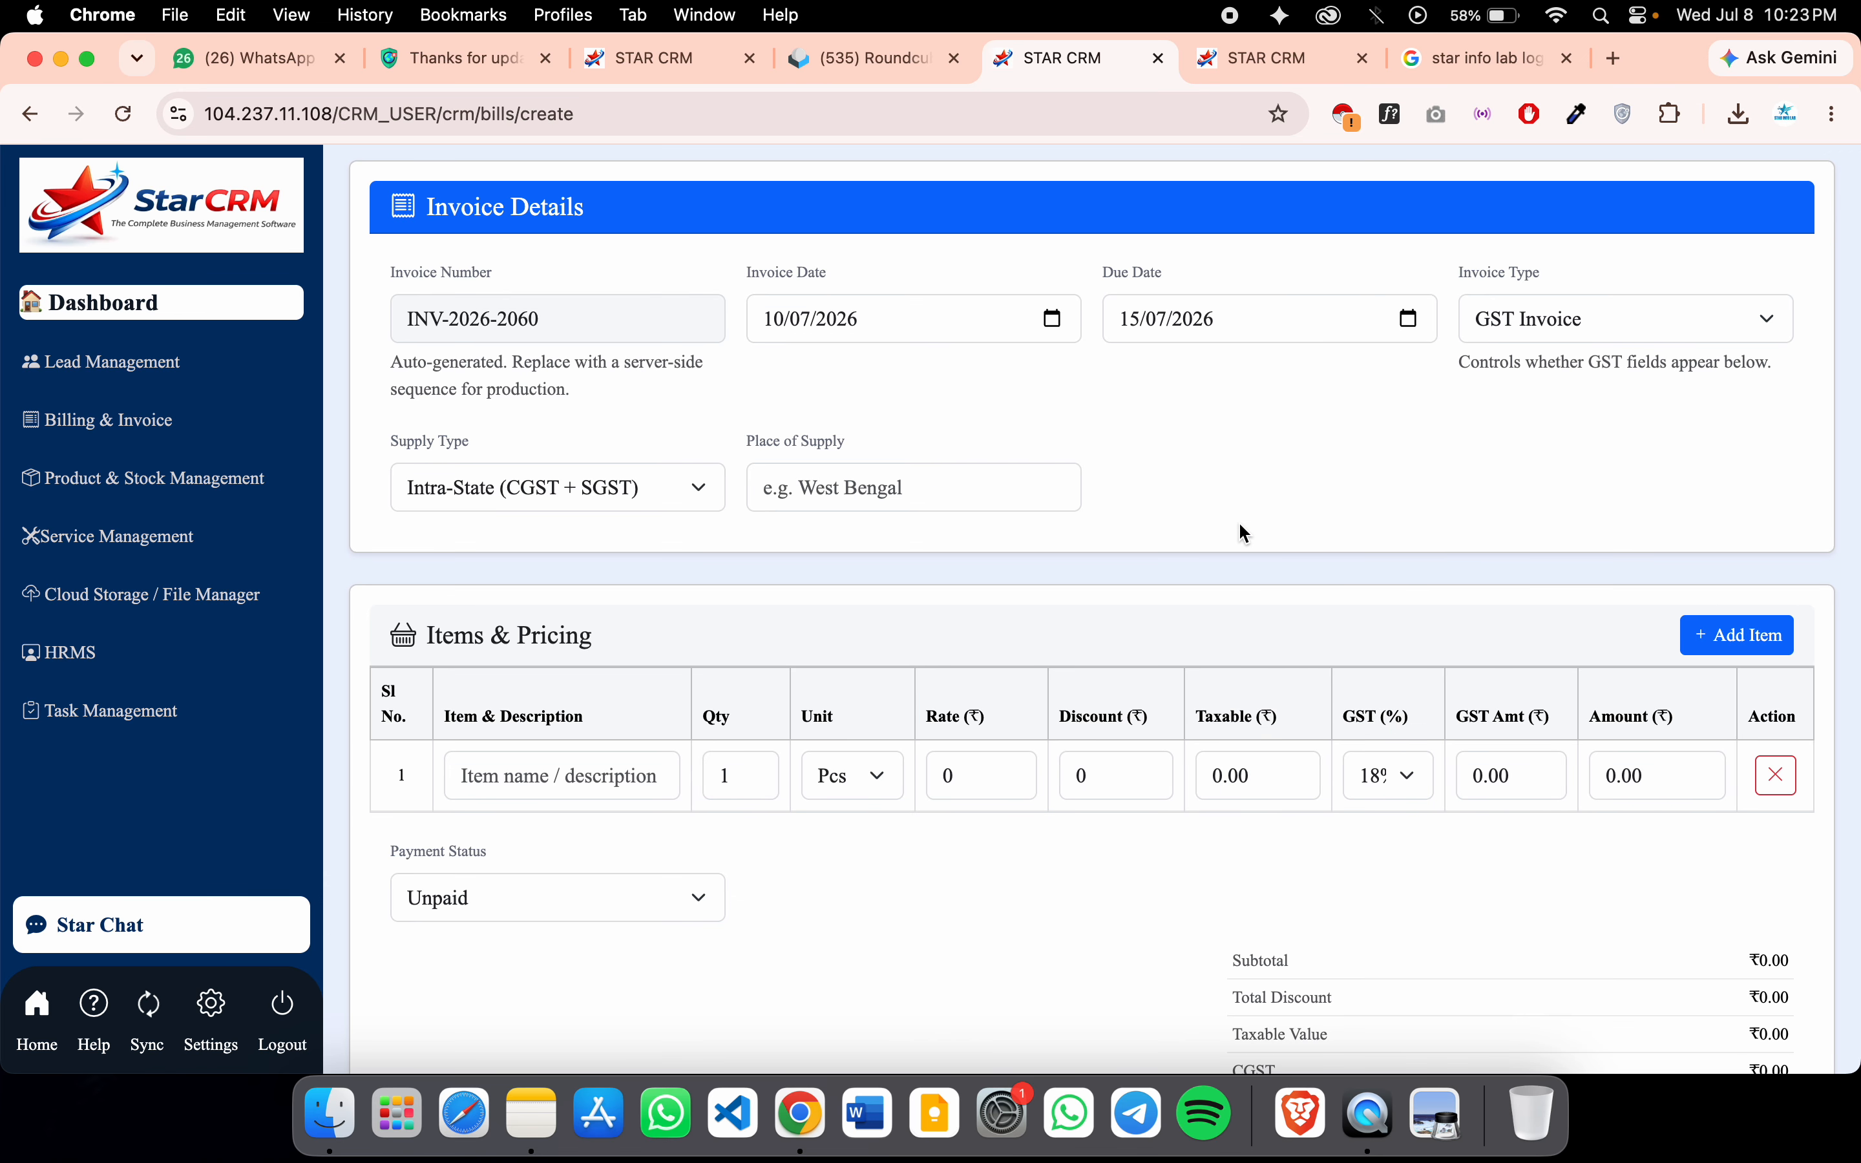
click(579, 504)
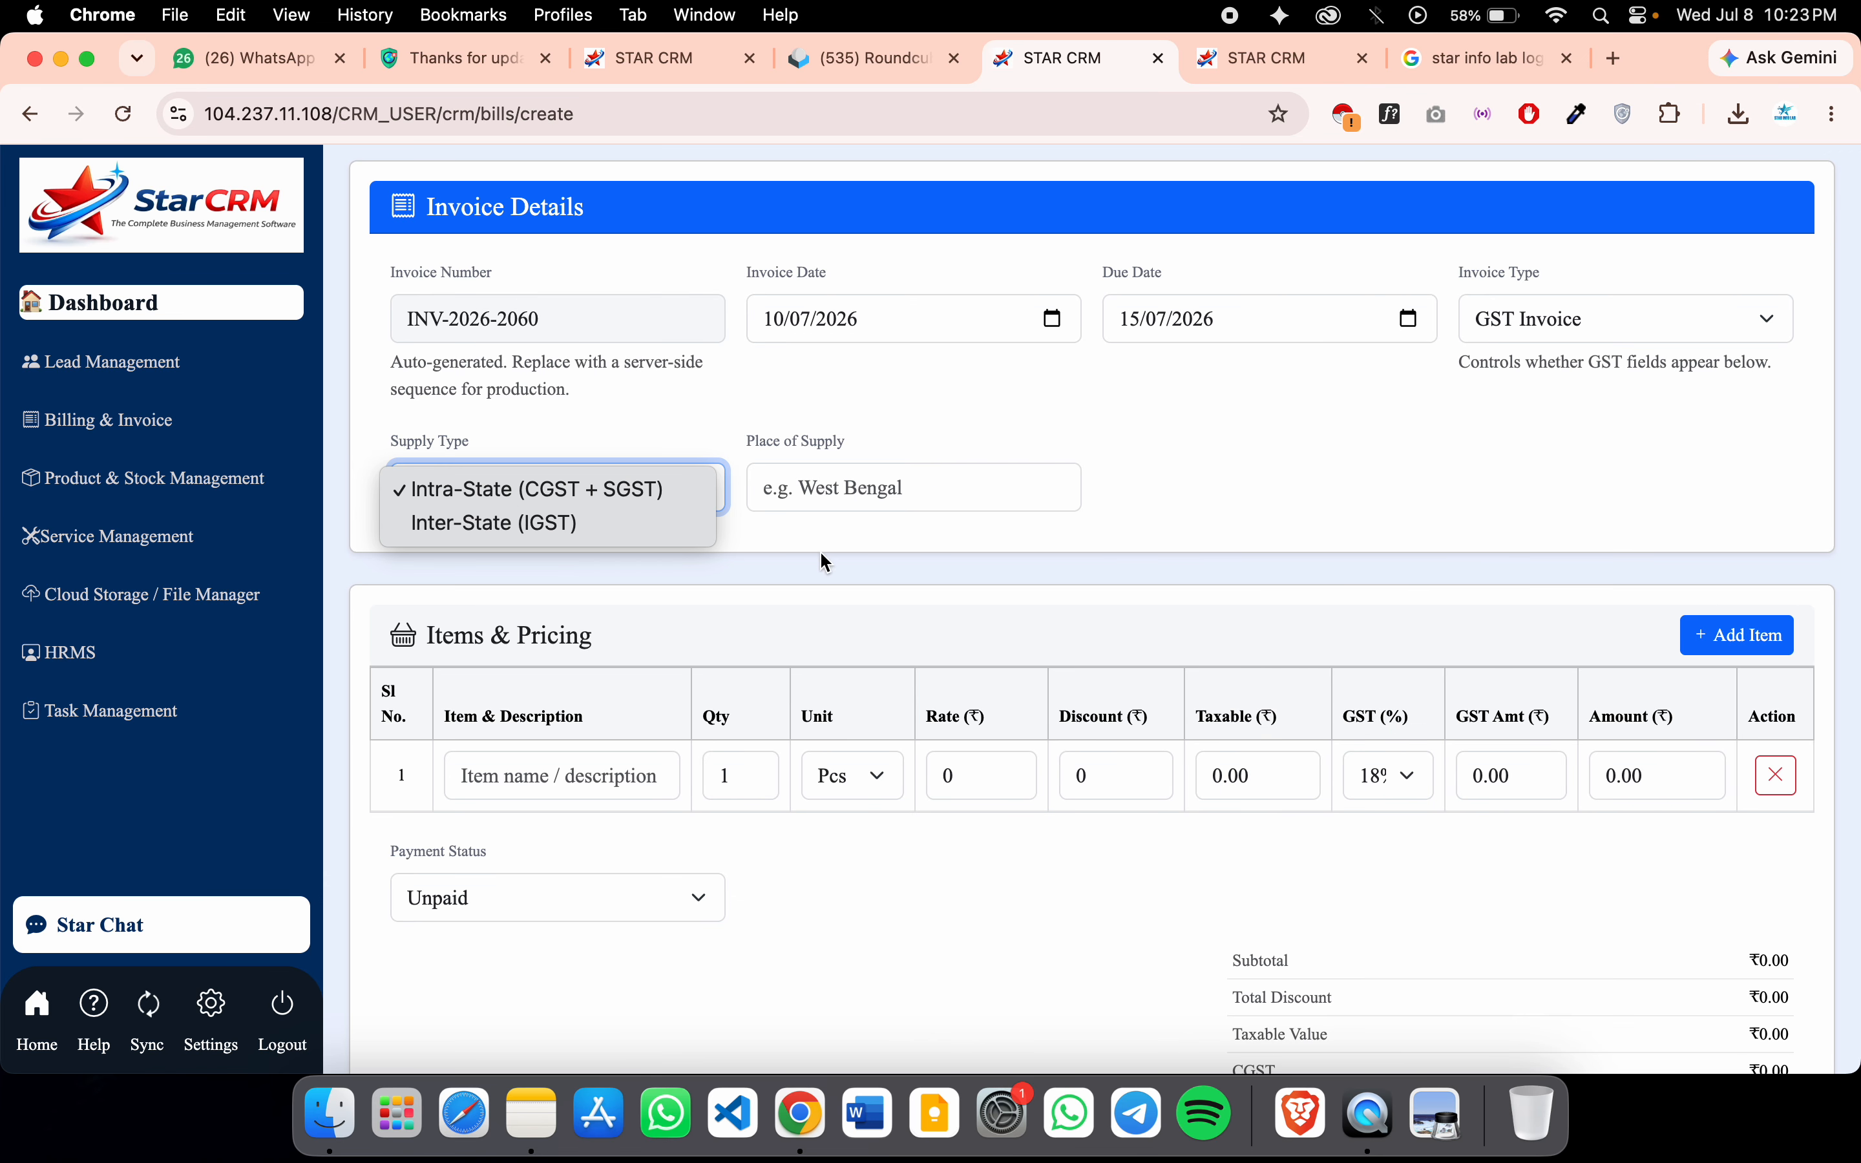
click(1222, 485)
scroll(1108, 692, down, 5)
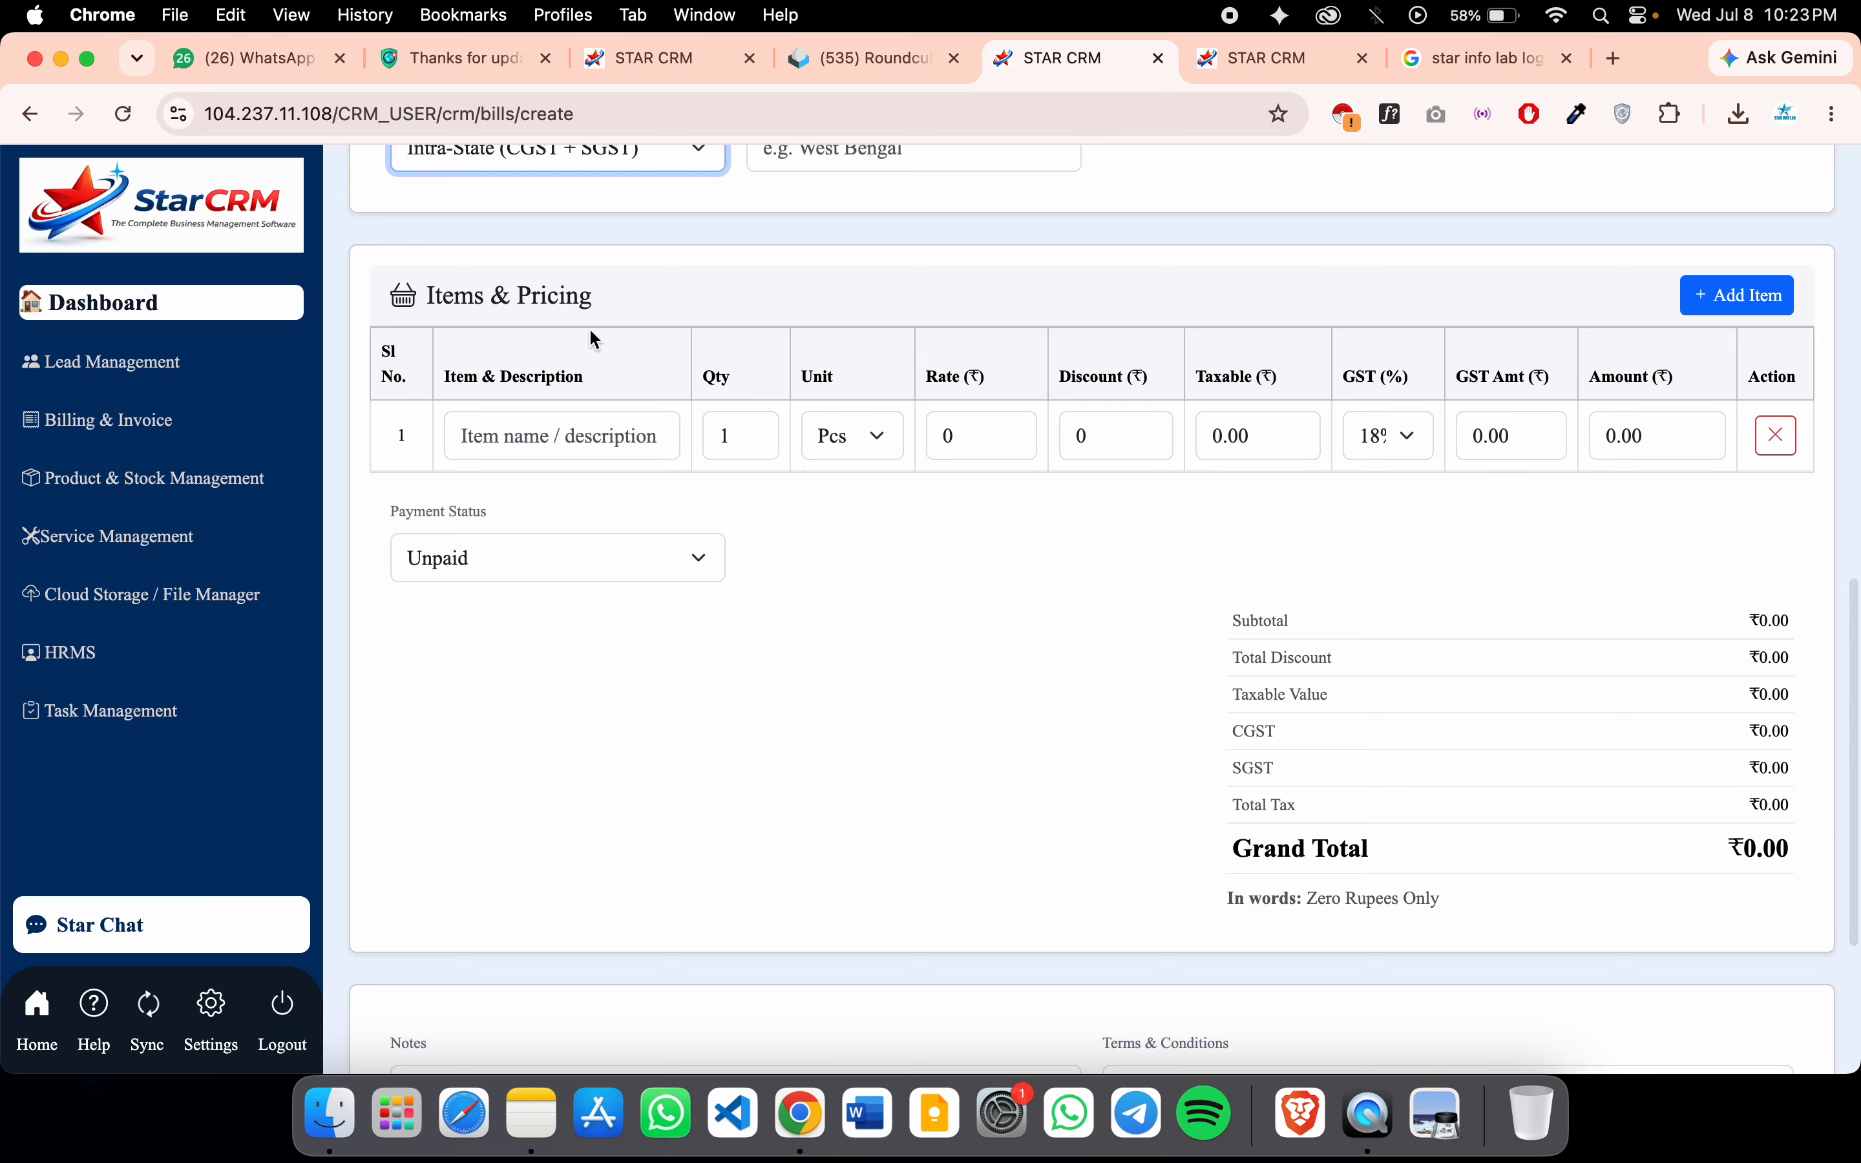
scroll(1171, 436, up, 6)
Set the invoice type to Non-GST Invoice after briefly trying GST Invoice
click(1559, 372)
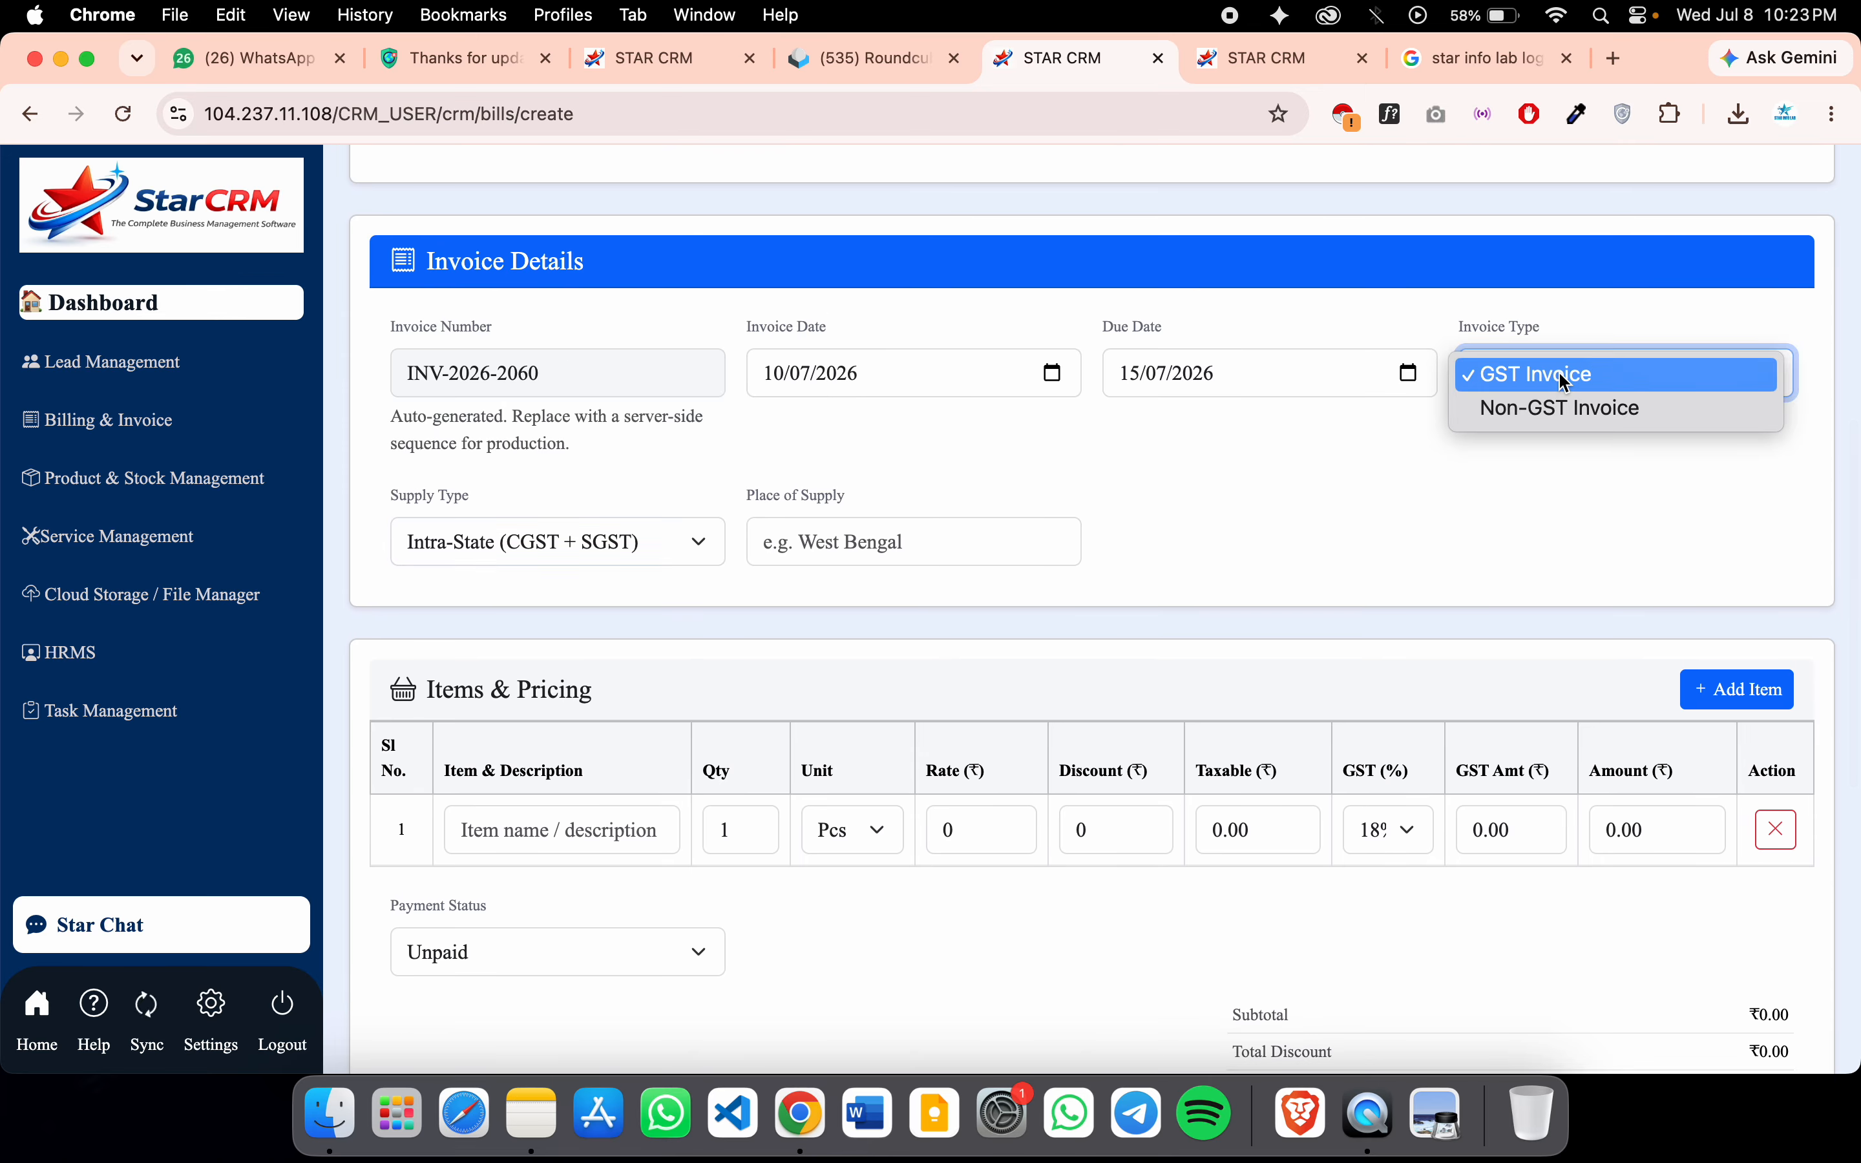
click(1560, 407)
click(1561, 266)
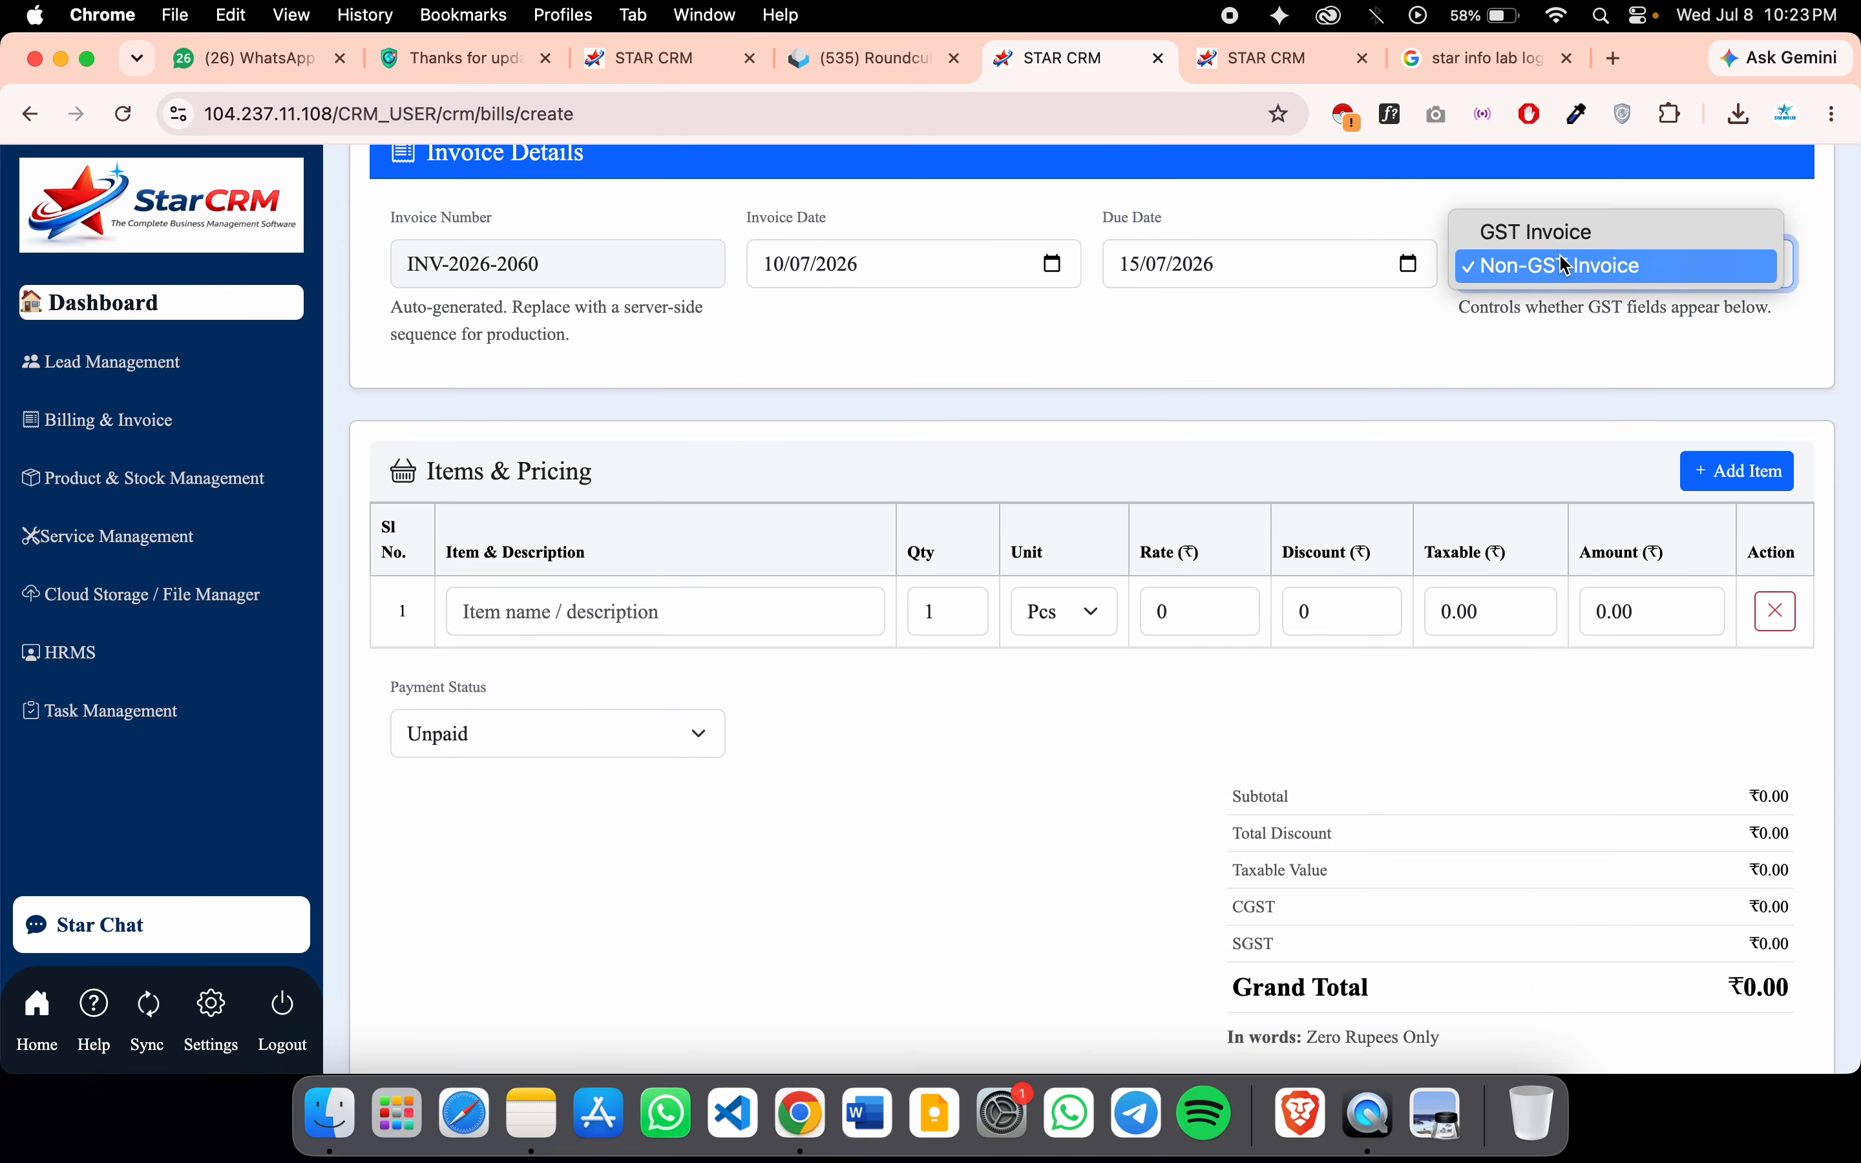
click(1485, 234)
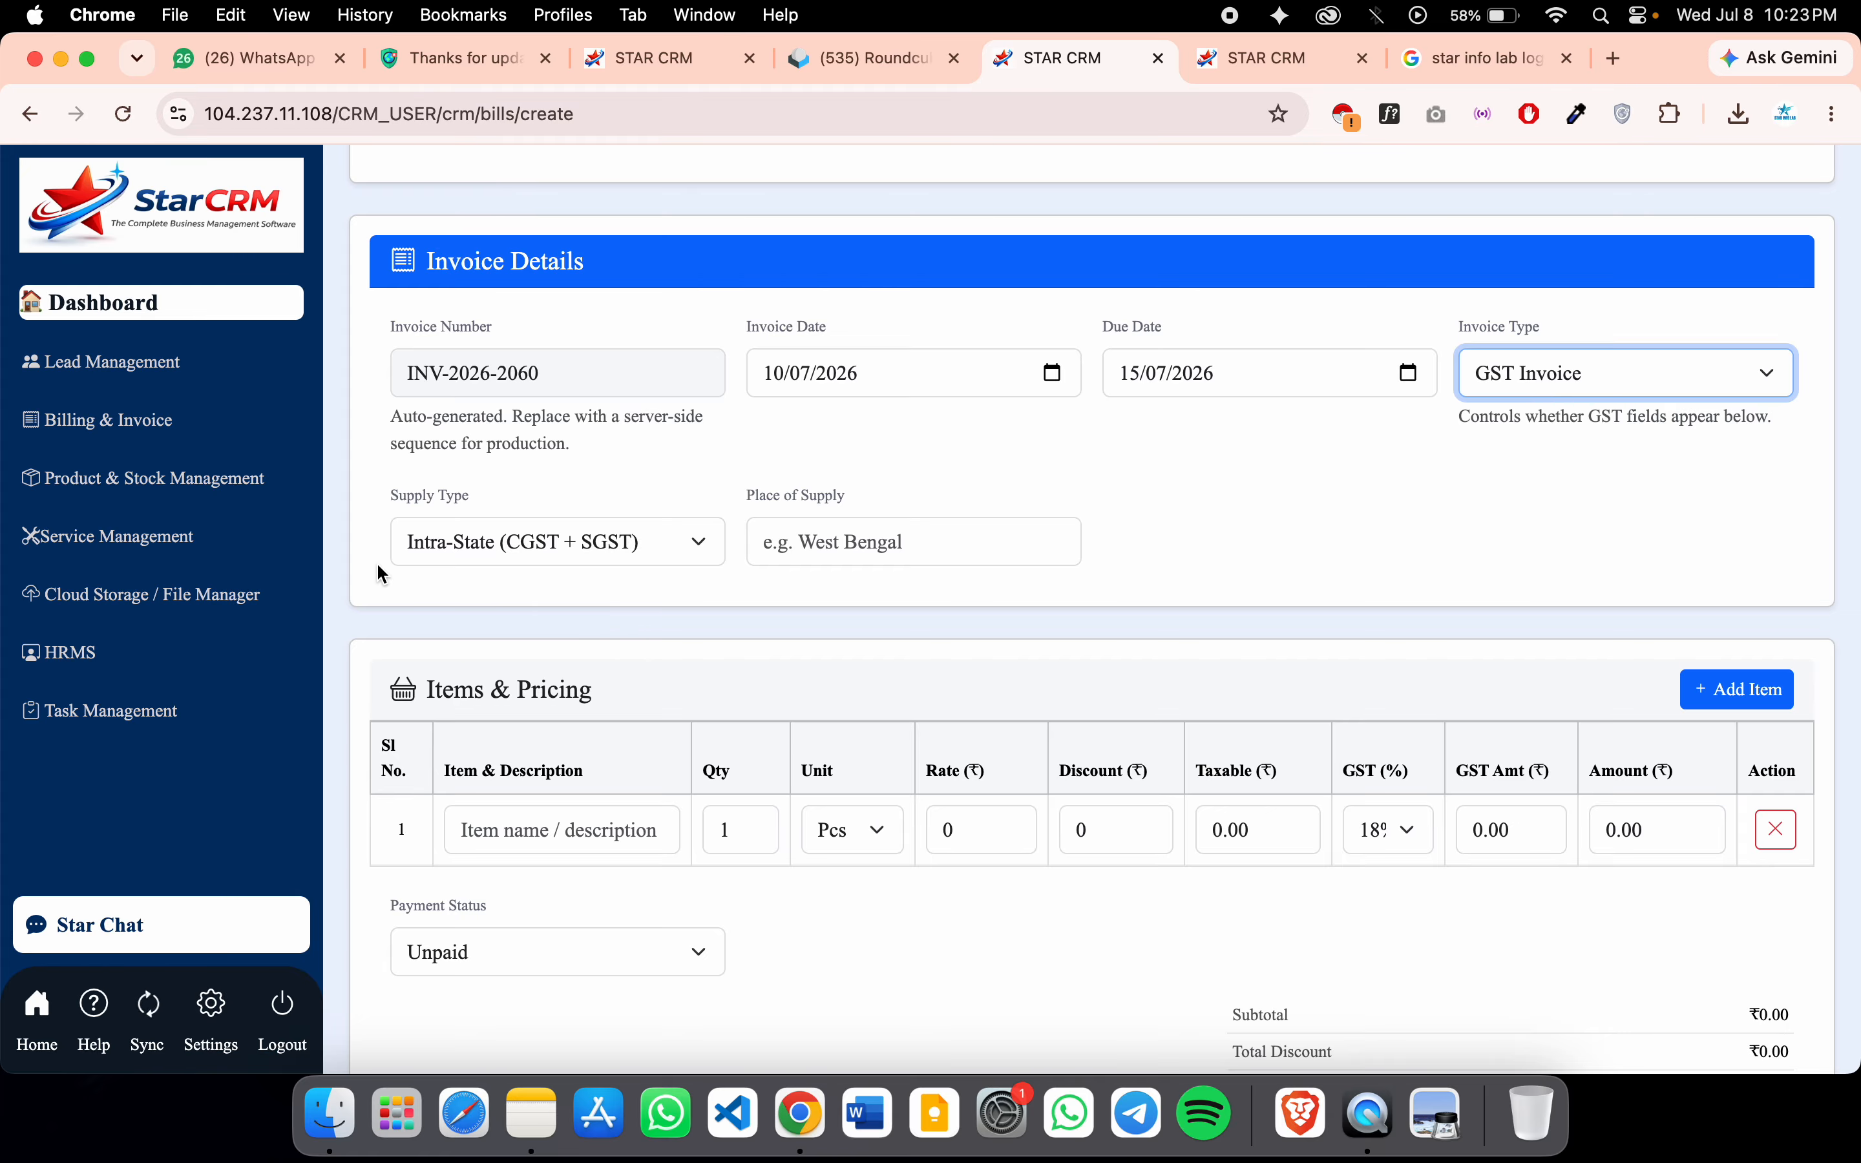
click(1615, 389)
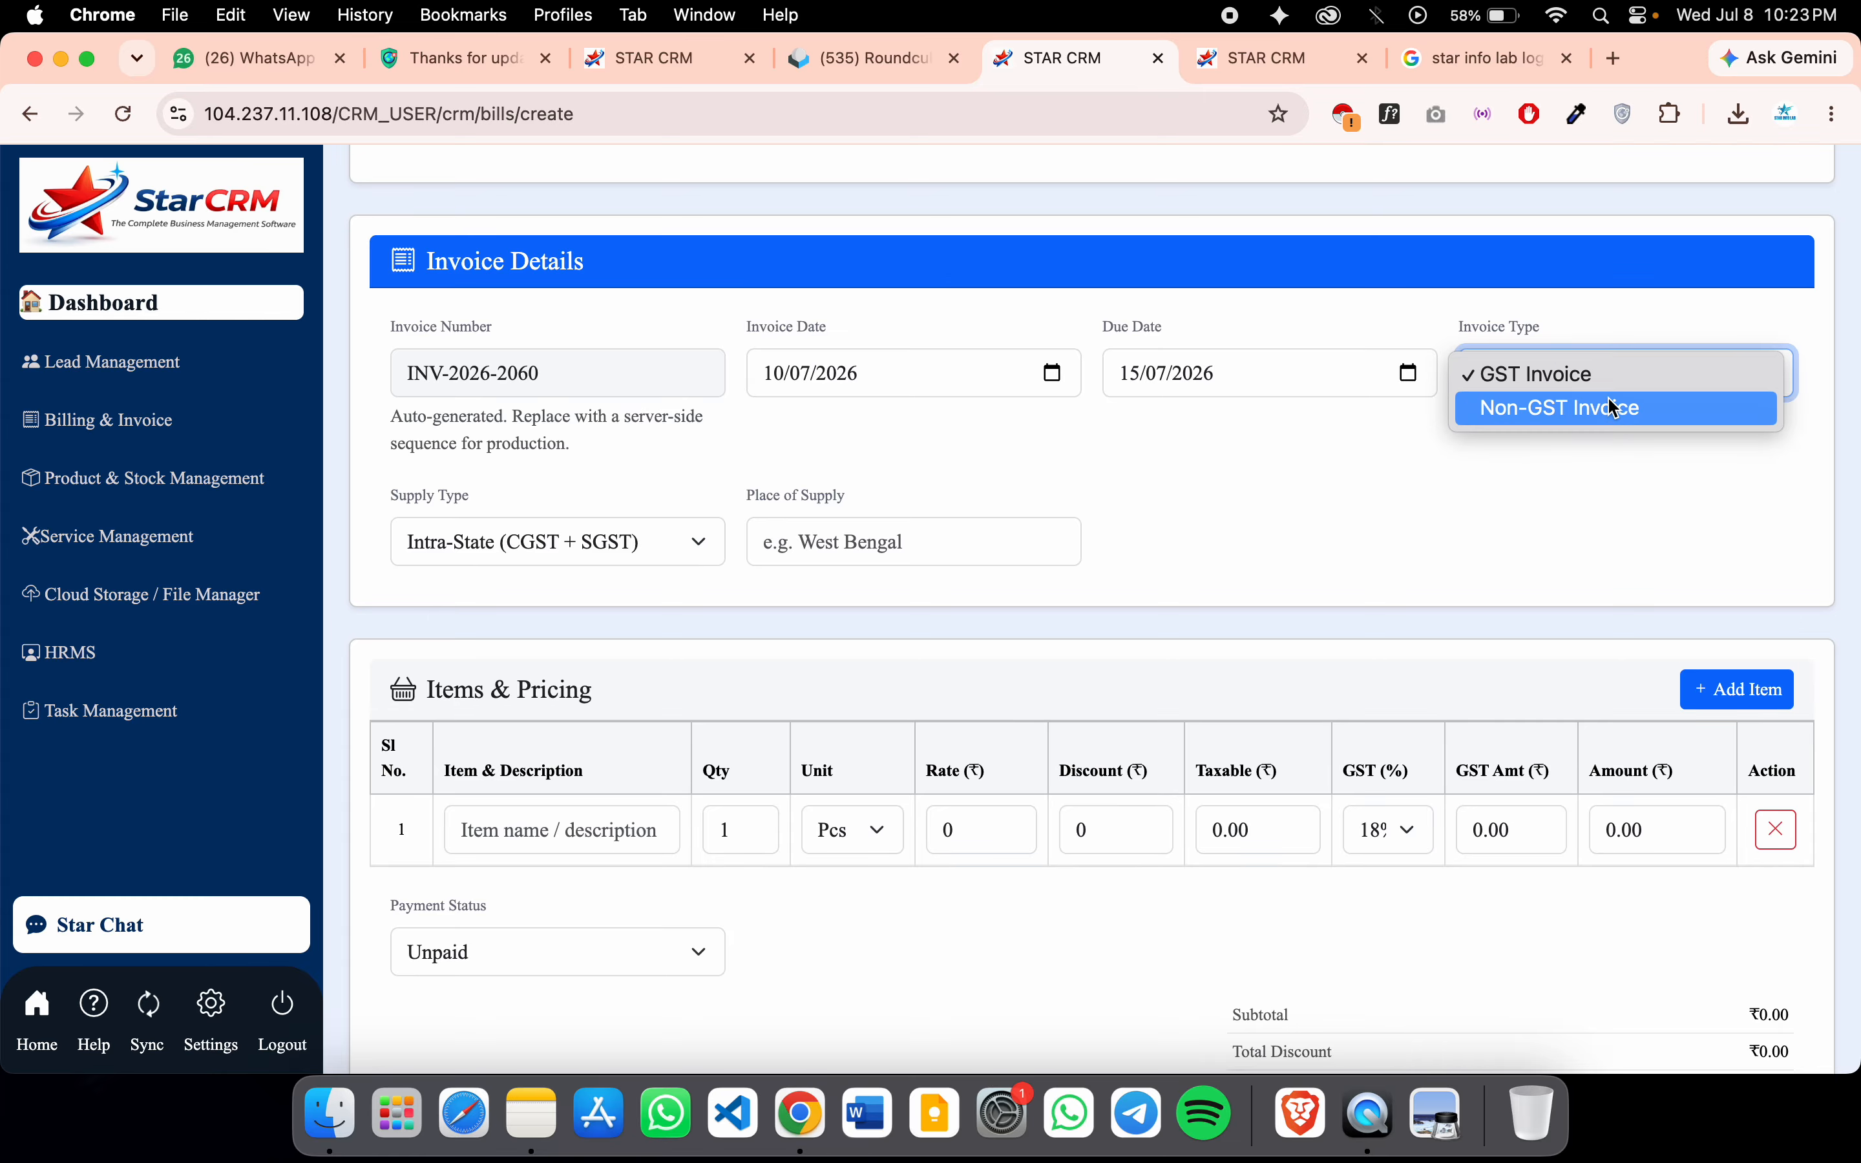
click(1615, 409)
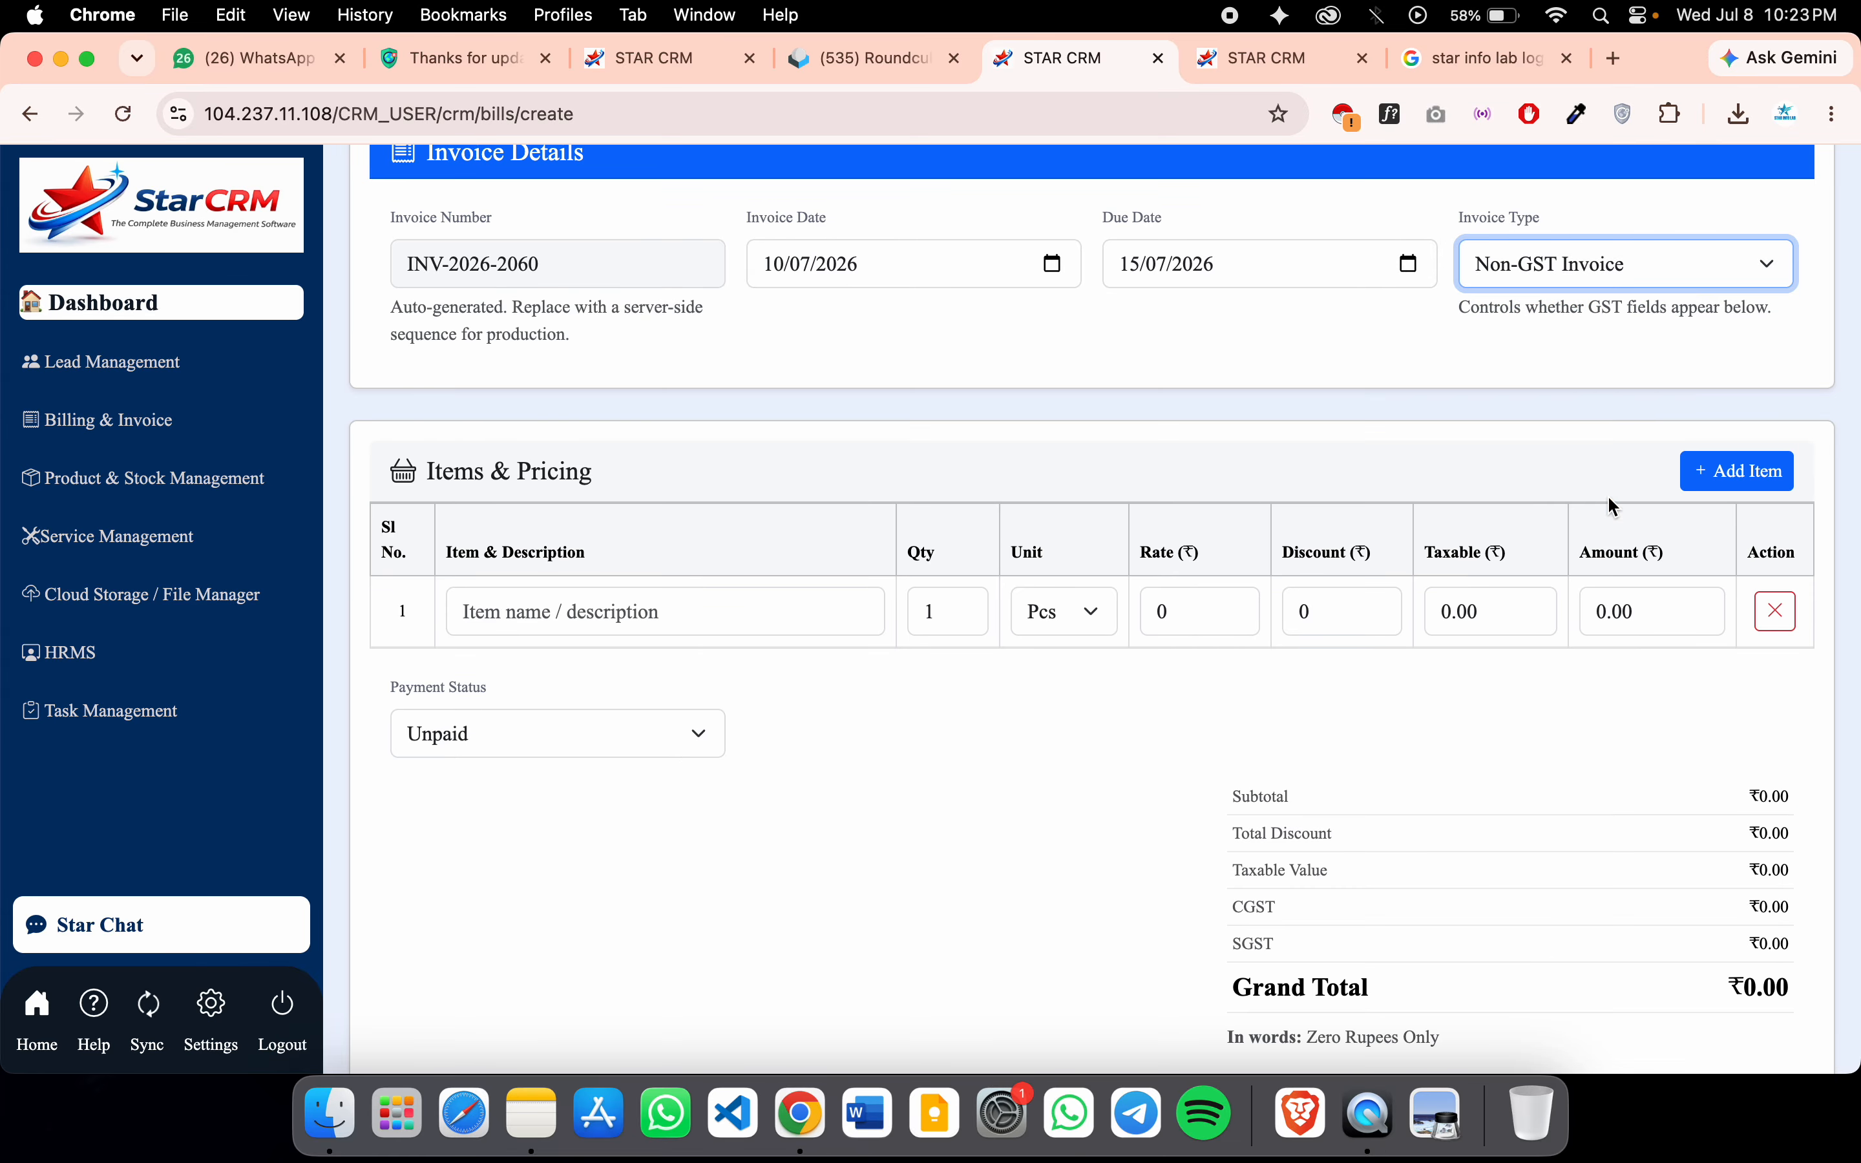
click(602, 608)
Enter the first line, 3 Indorr CV Plus CCTV, unit Pcs, at rate 1200
key(Caps_Lock)
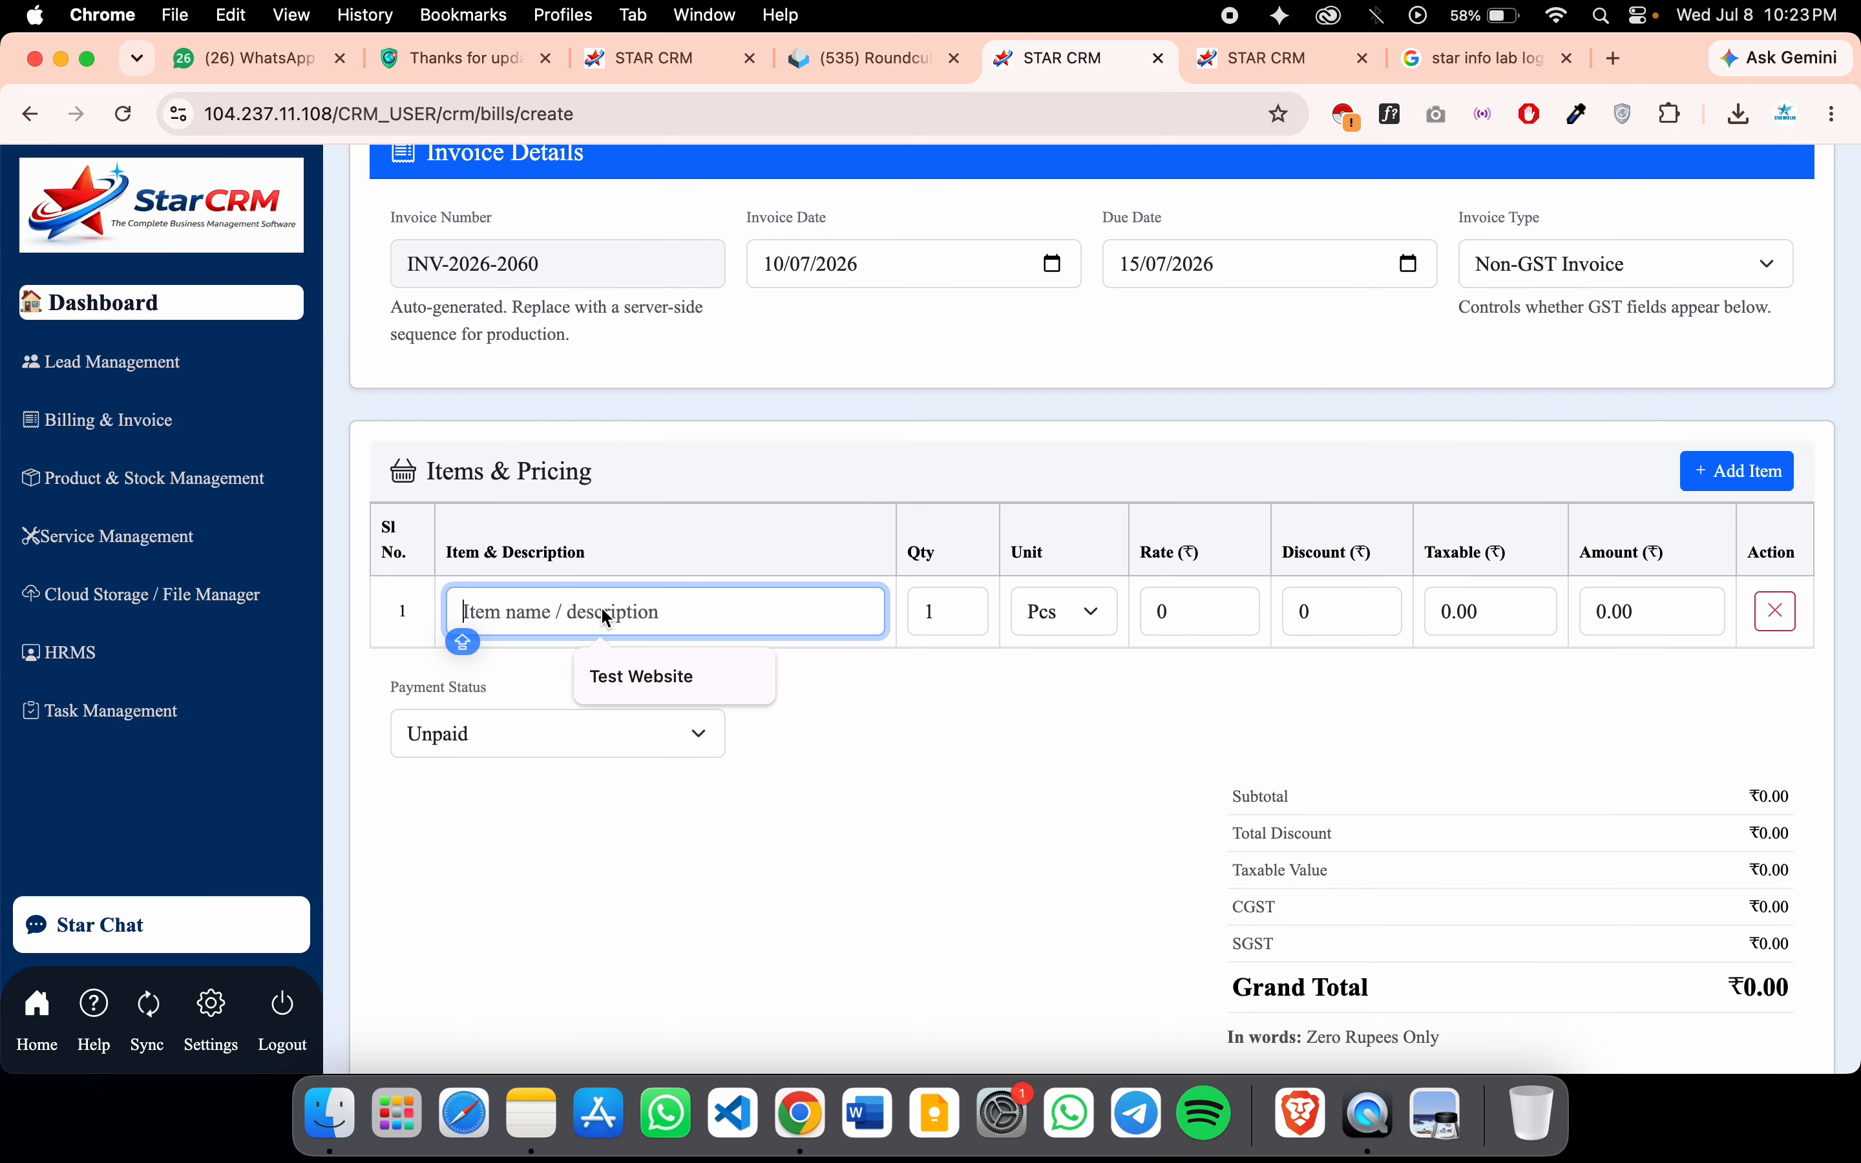
key(Return)
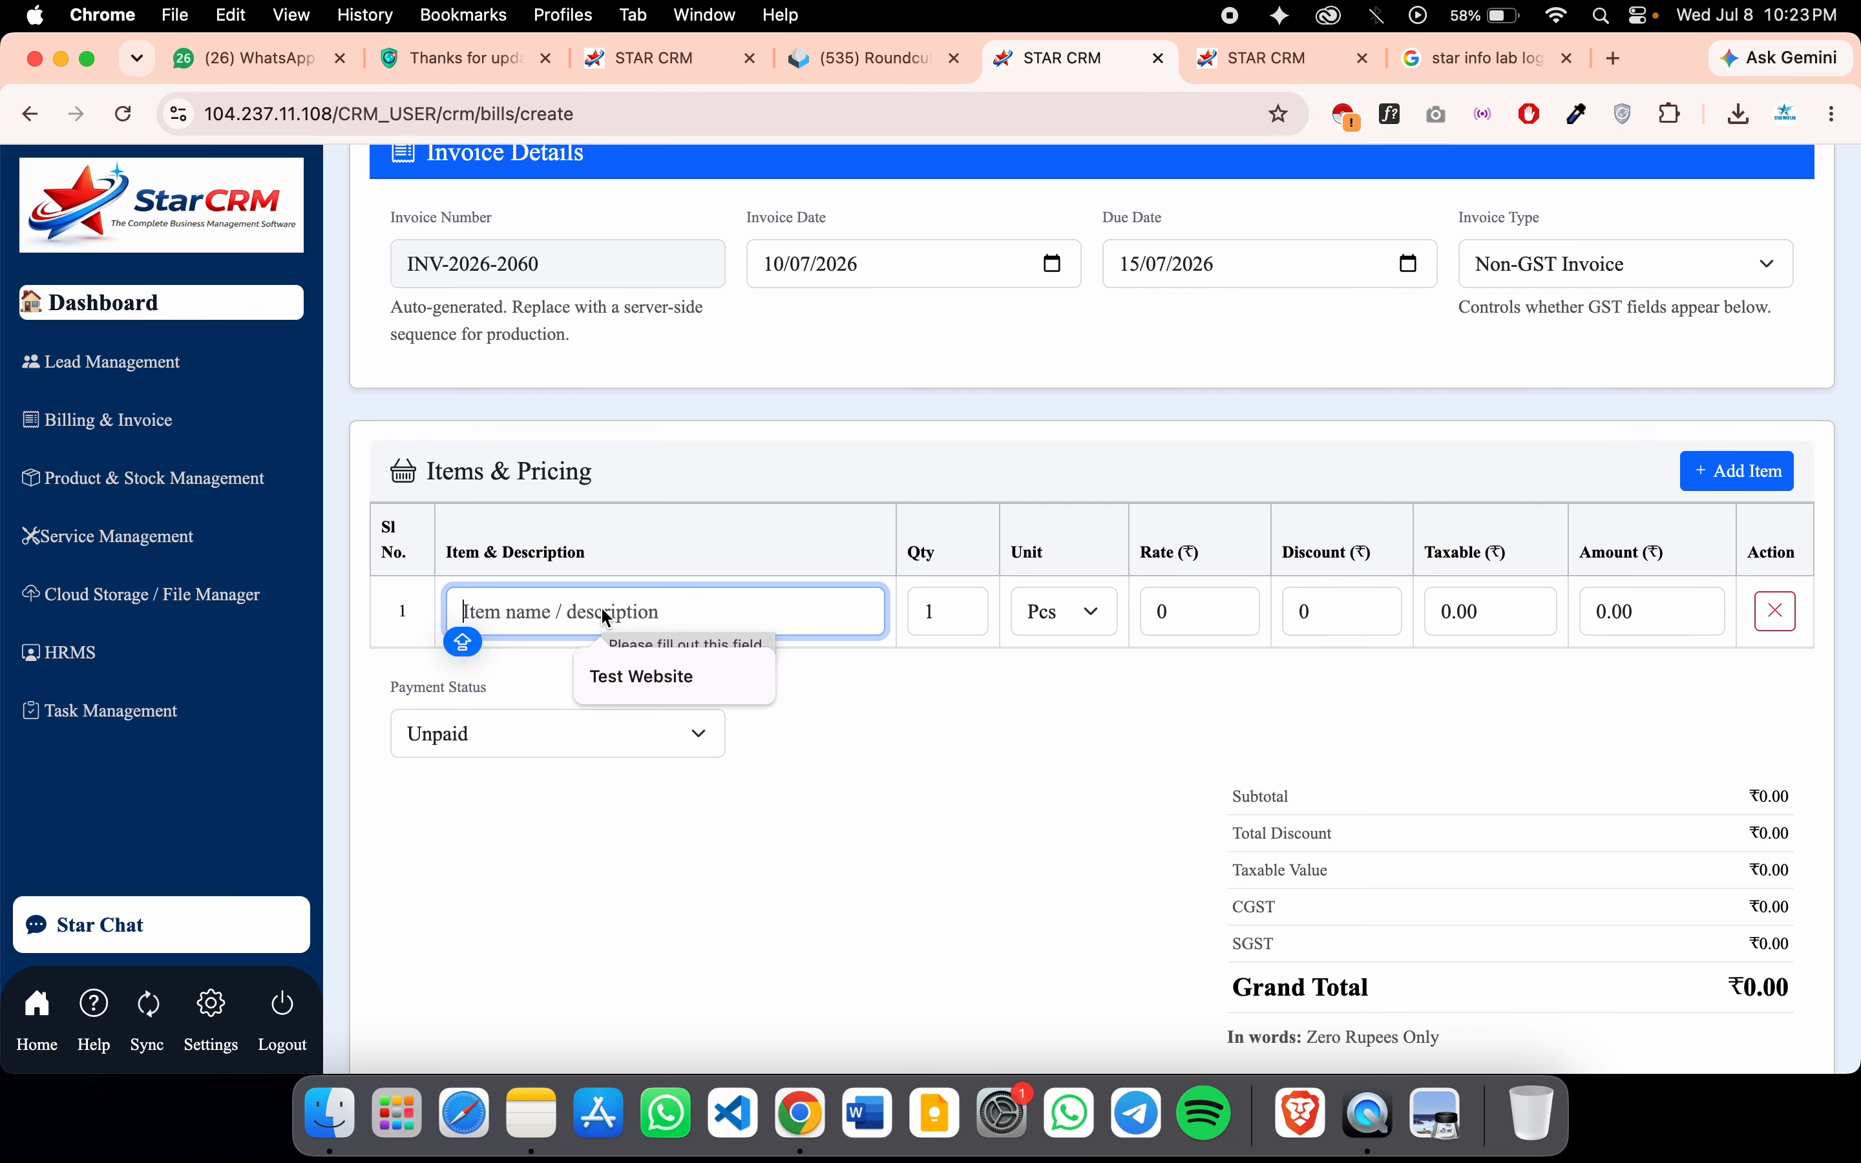
text(3 Indorr CV Plus CCTV)
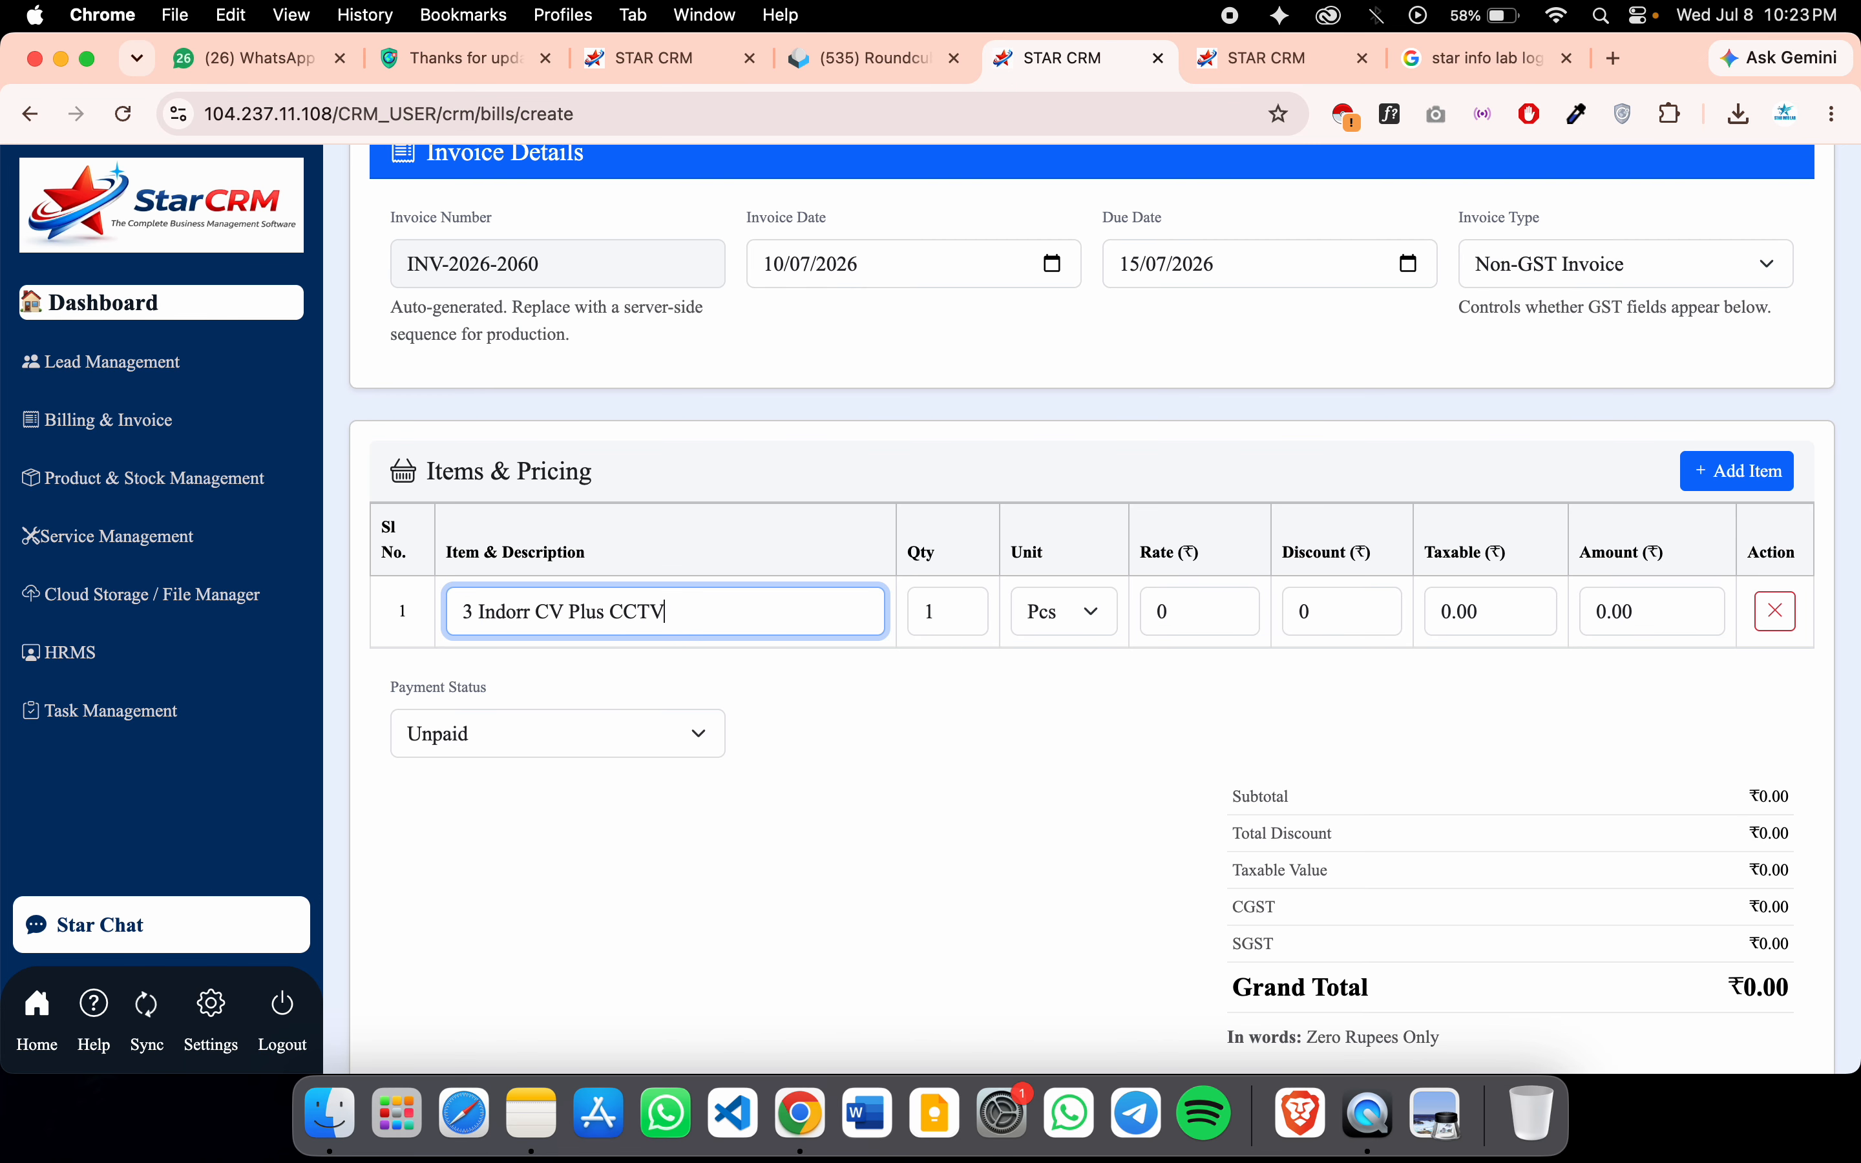
click(1085, 611)
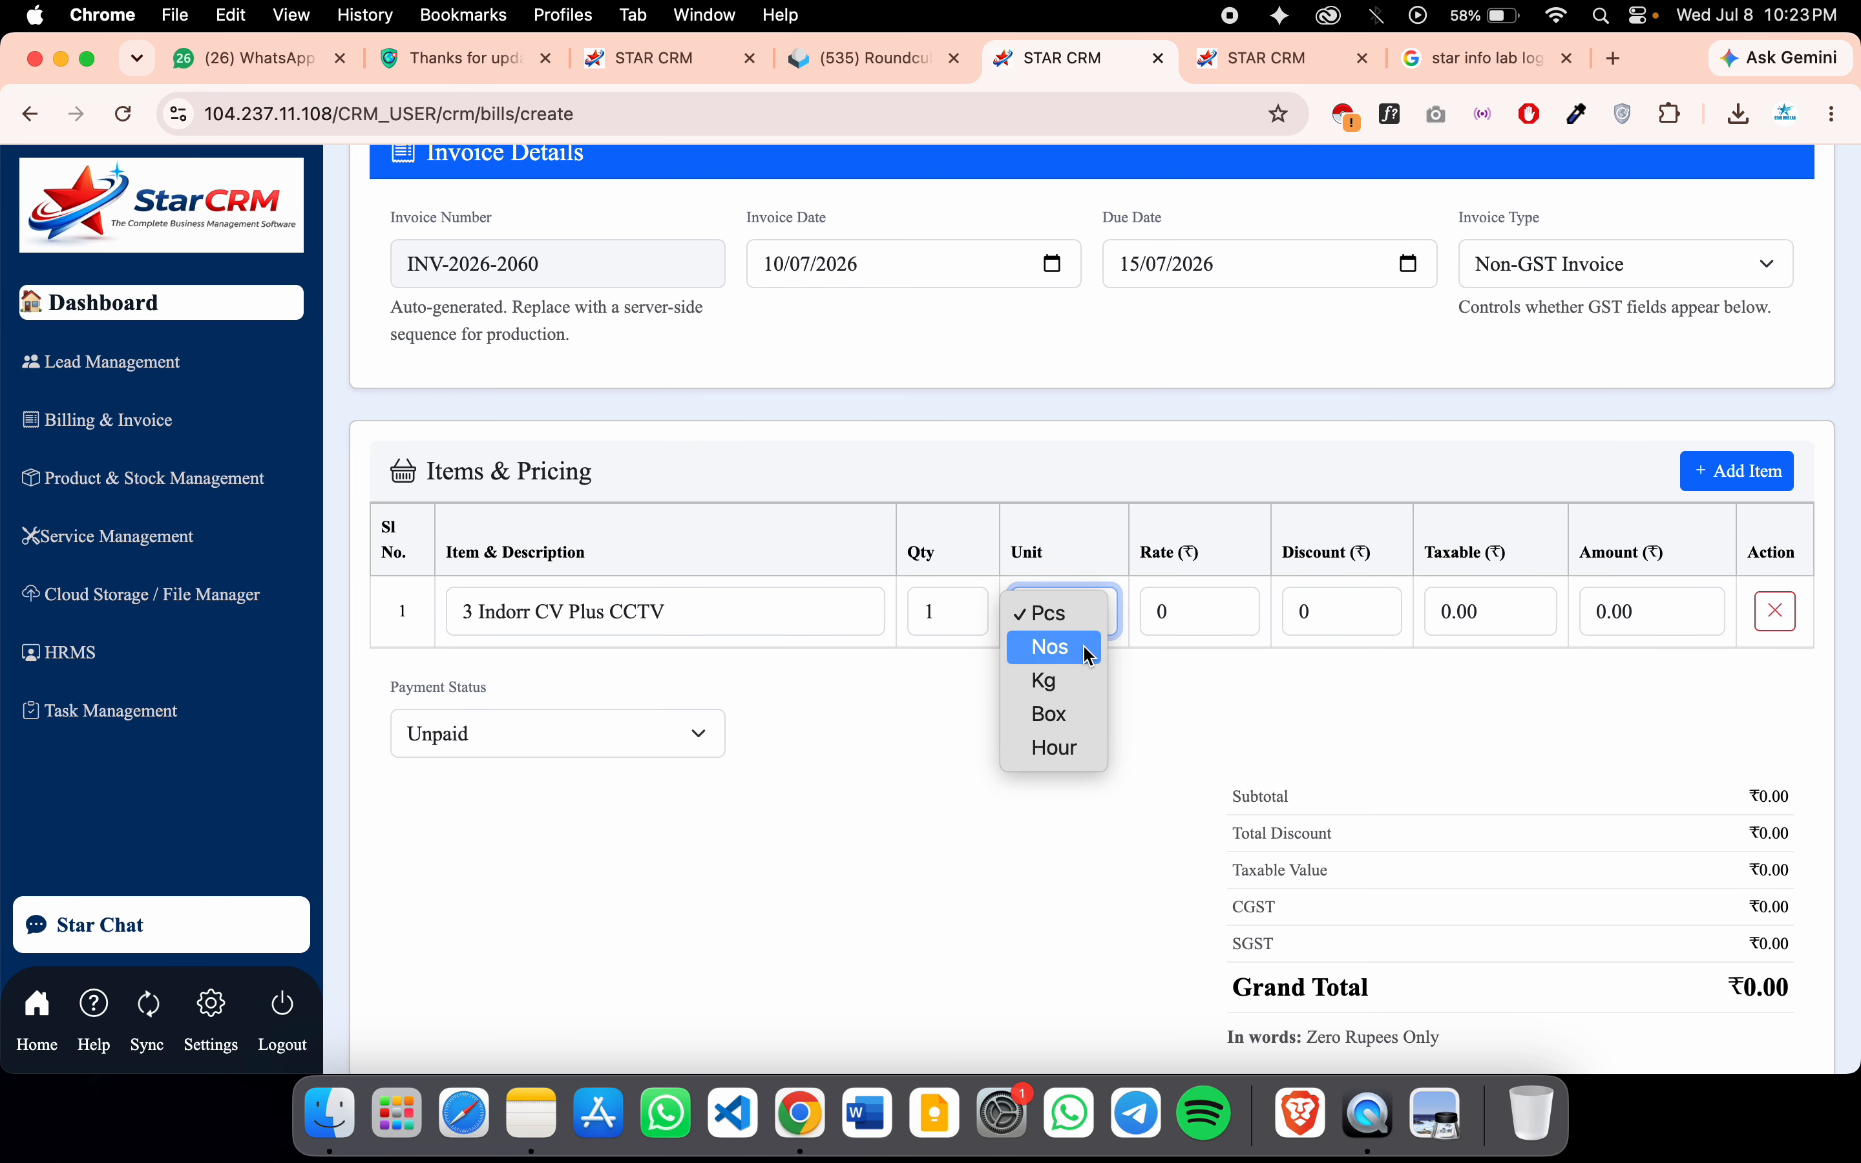
click(1142, 658)
click(1175, 612)
key(BackSpace)
text(1200)
click(1431, 739)
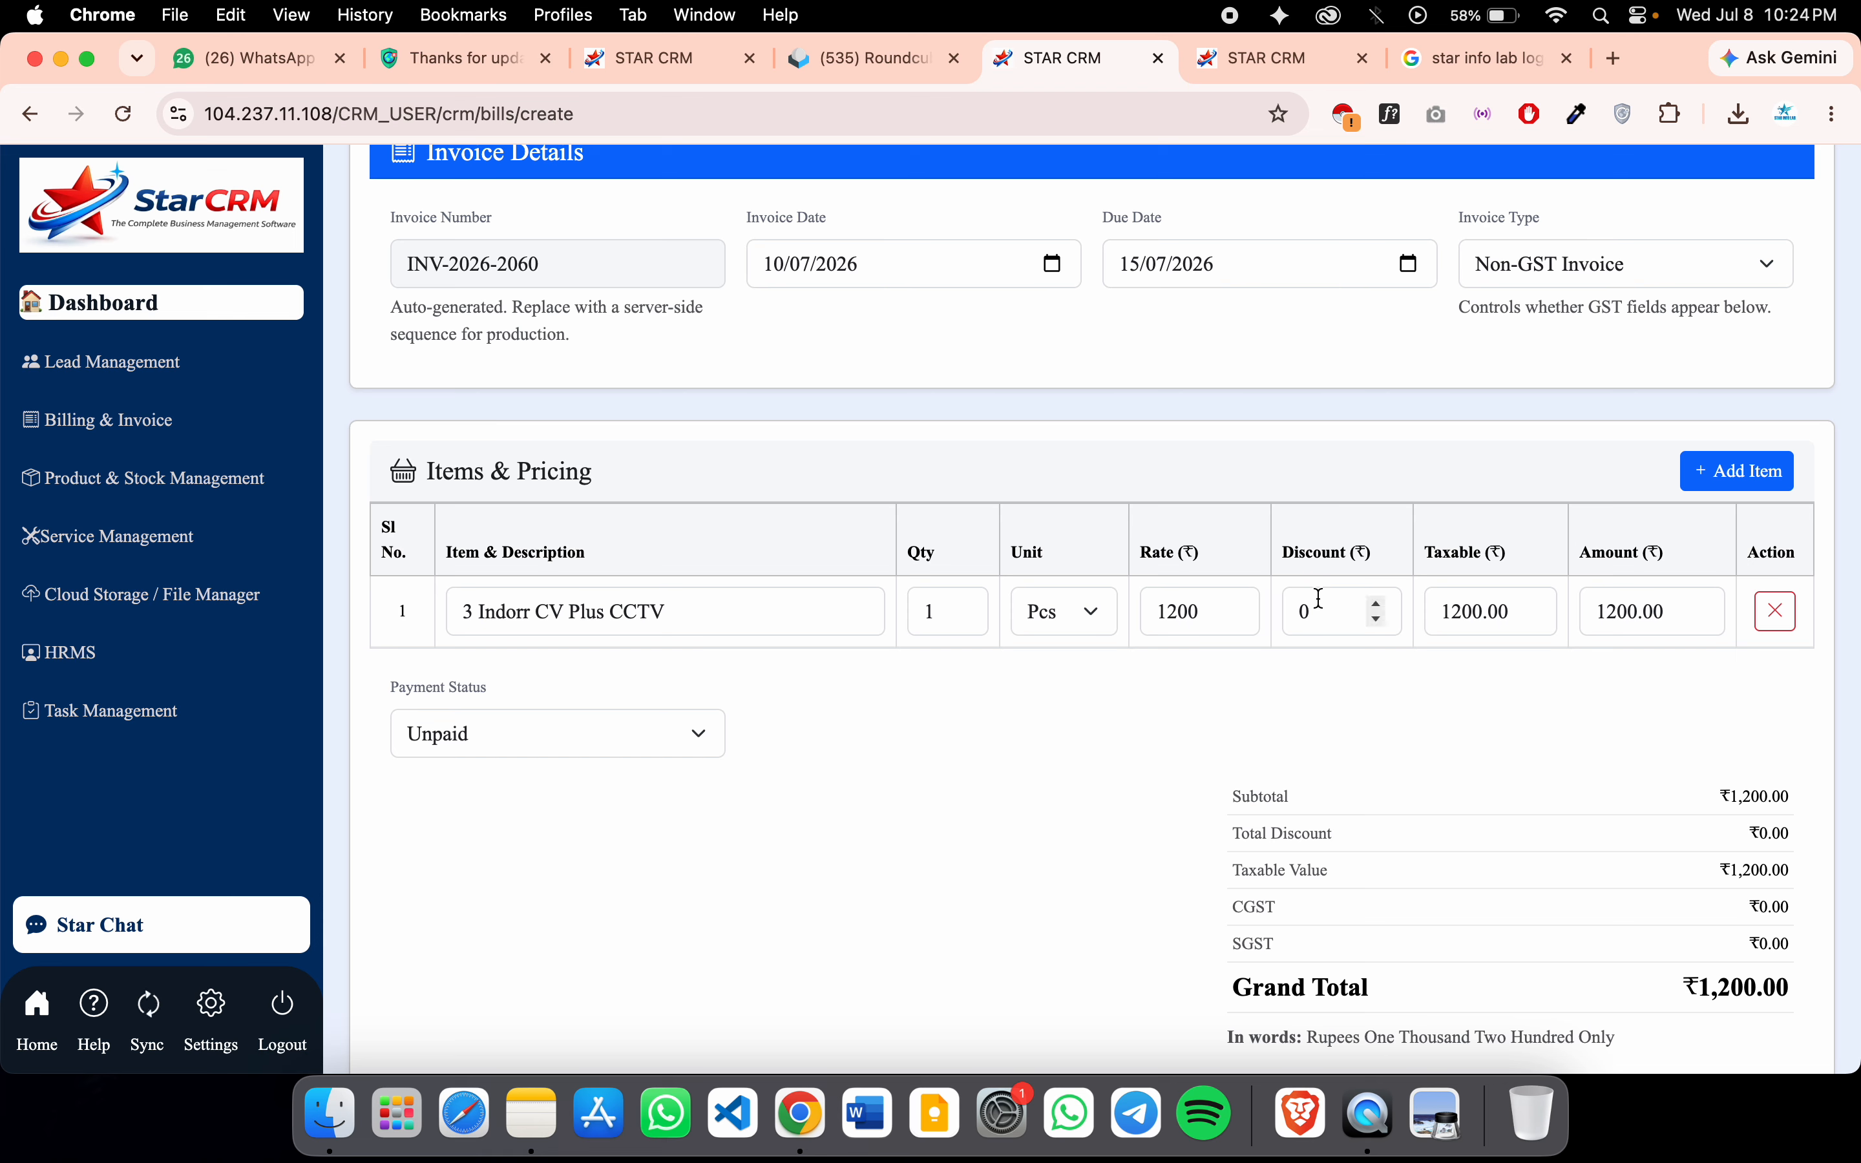
Add a second line, 2 Outdoor CCTV, at rate 1800
click(1723, 477)
click(534, 679)
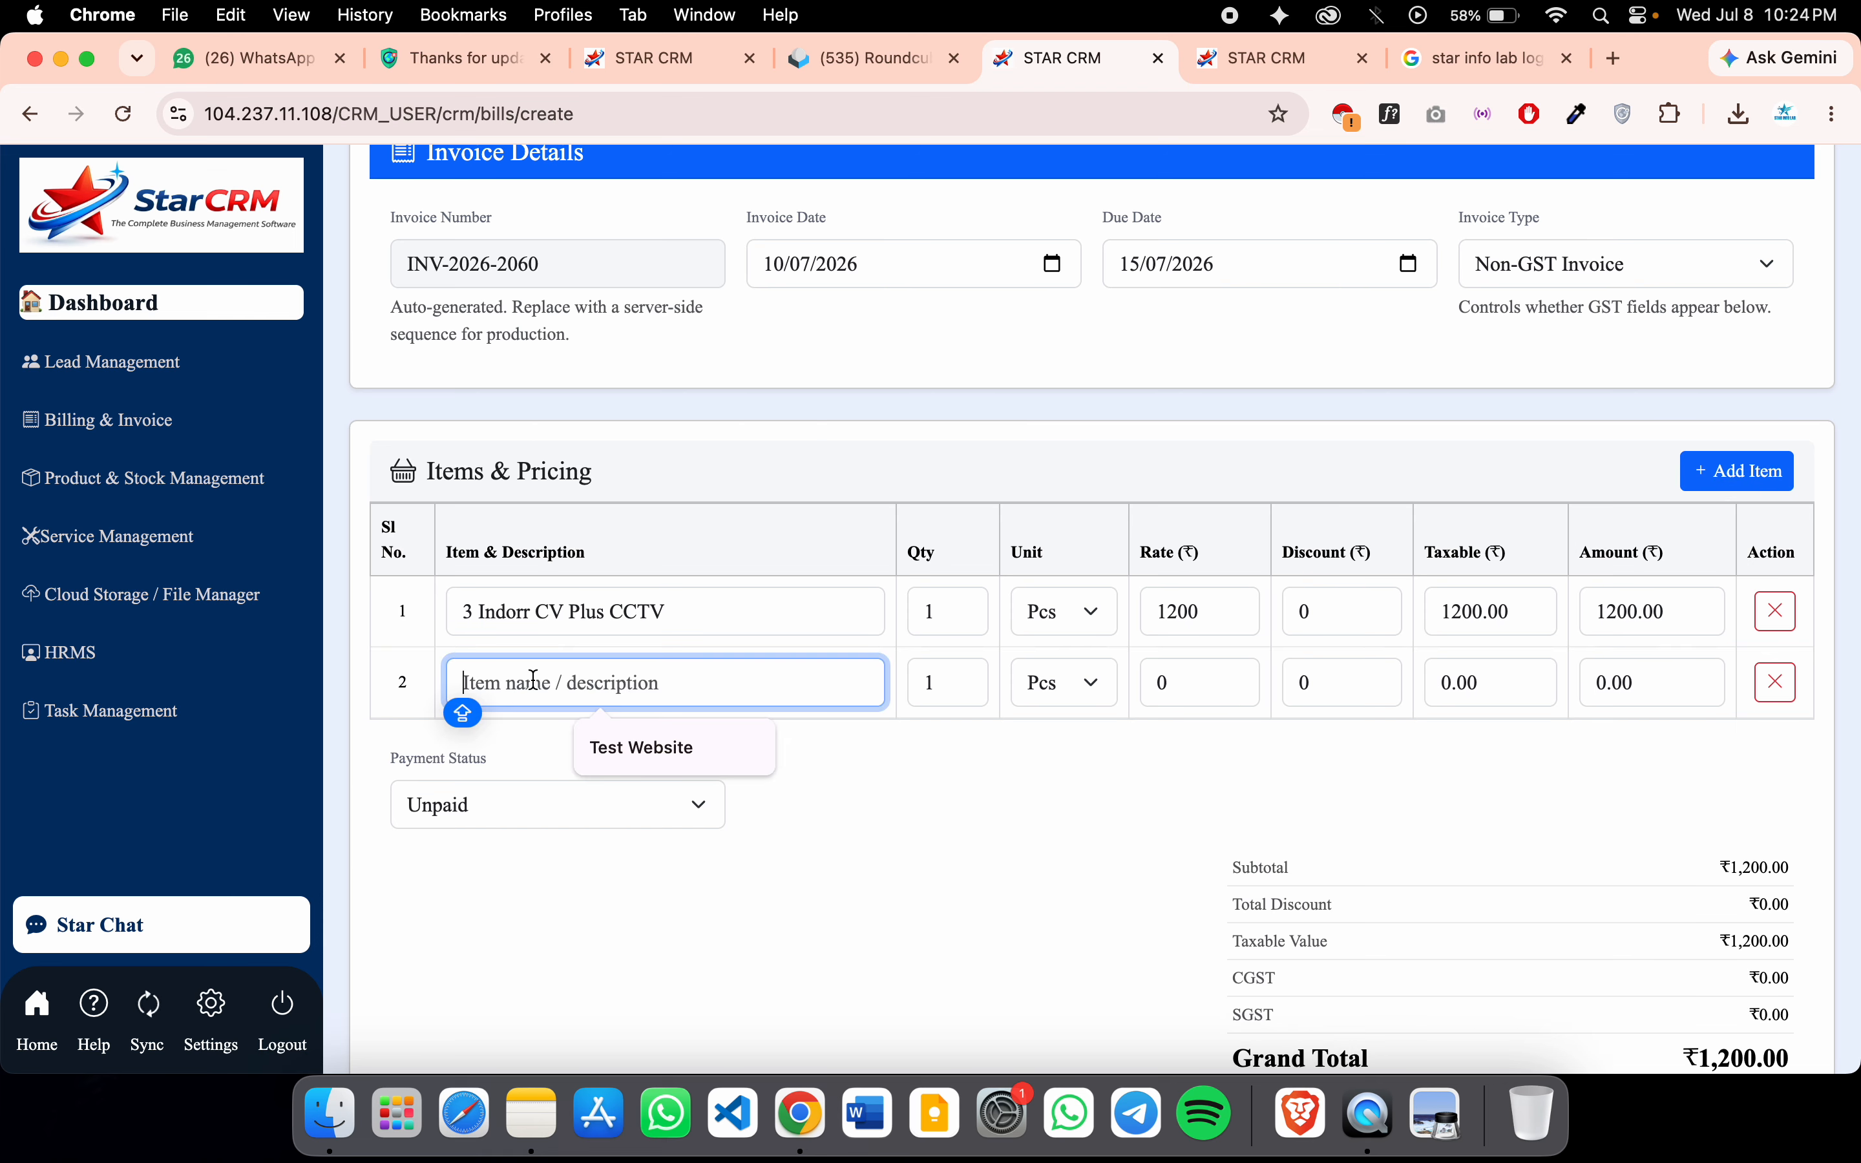
text(2 )
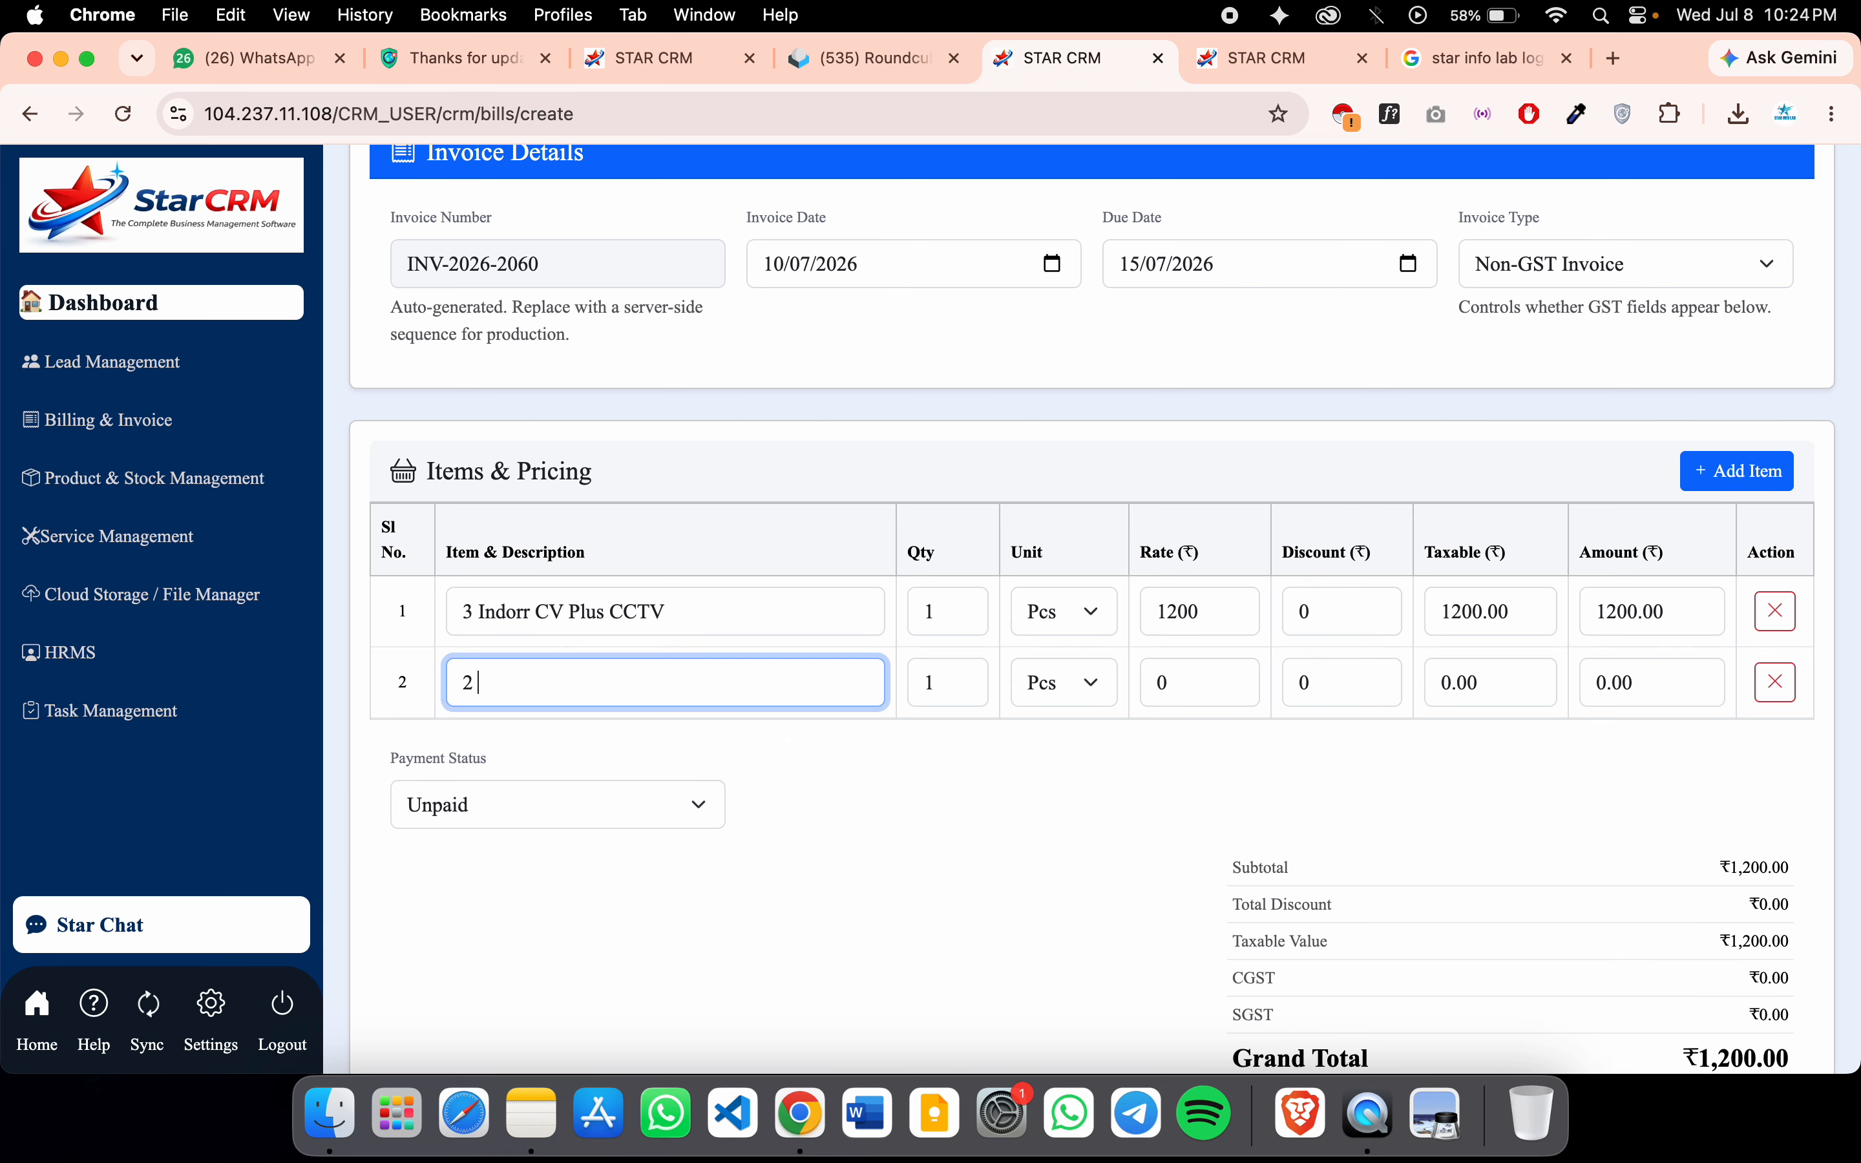
text(Outdoor CCTV)
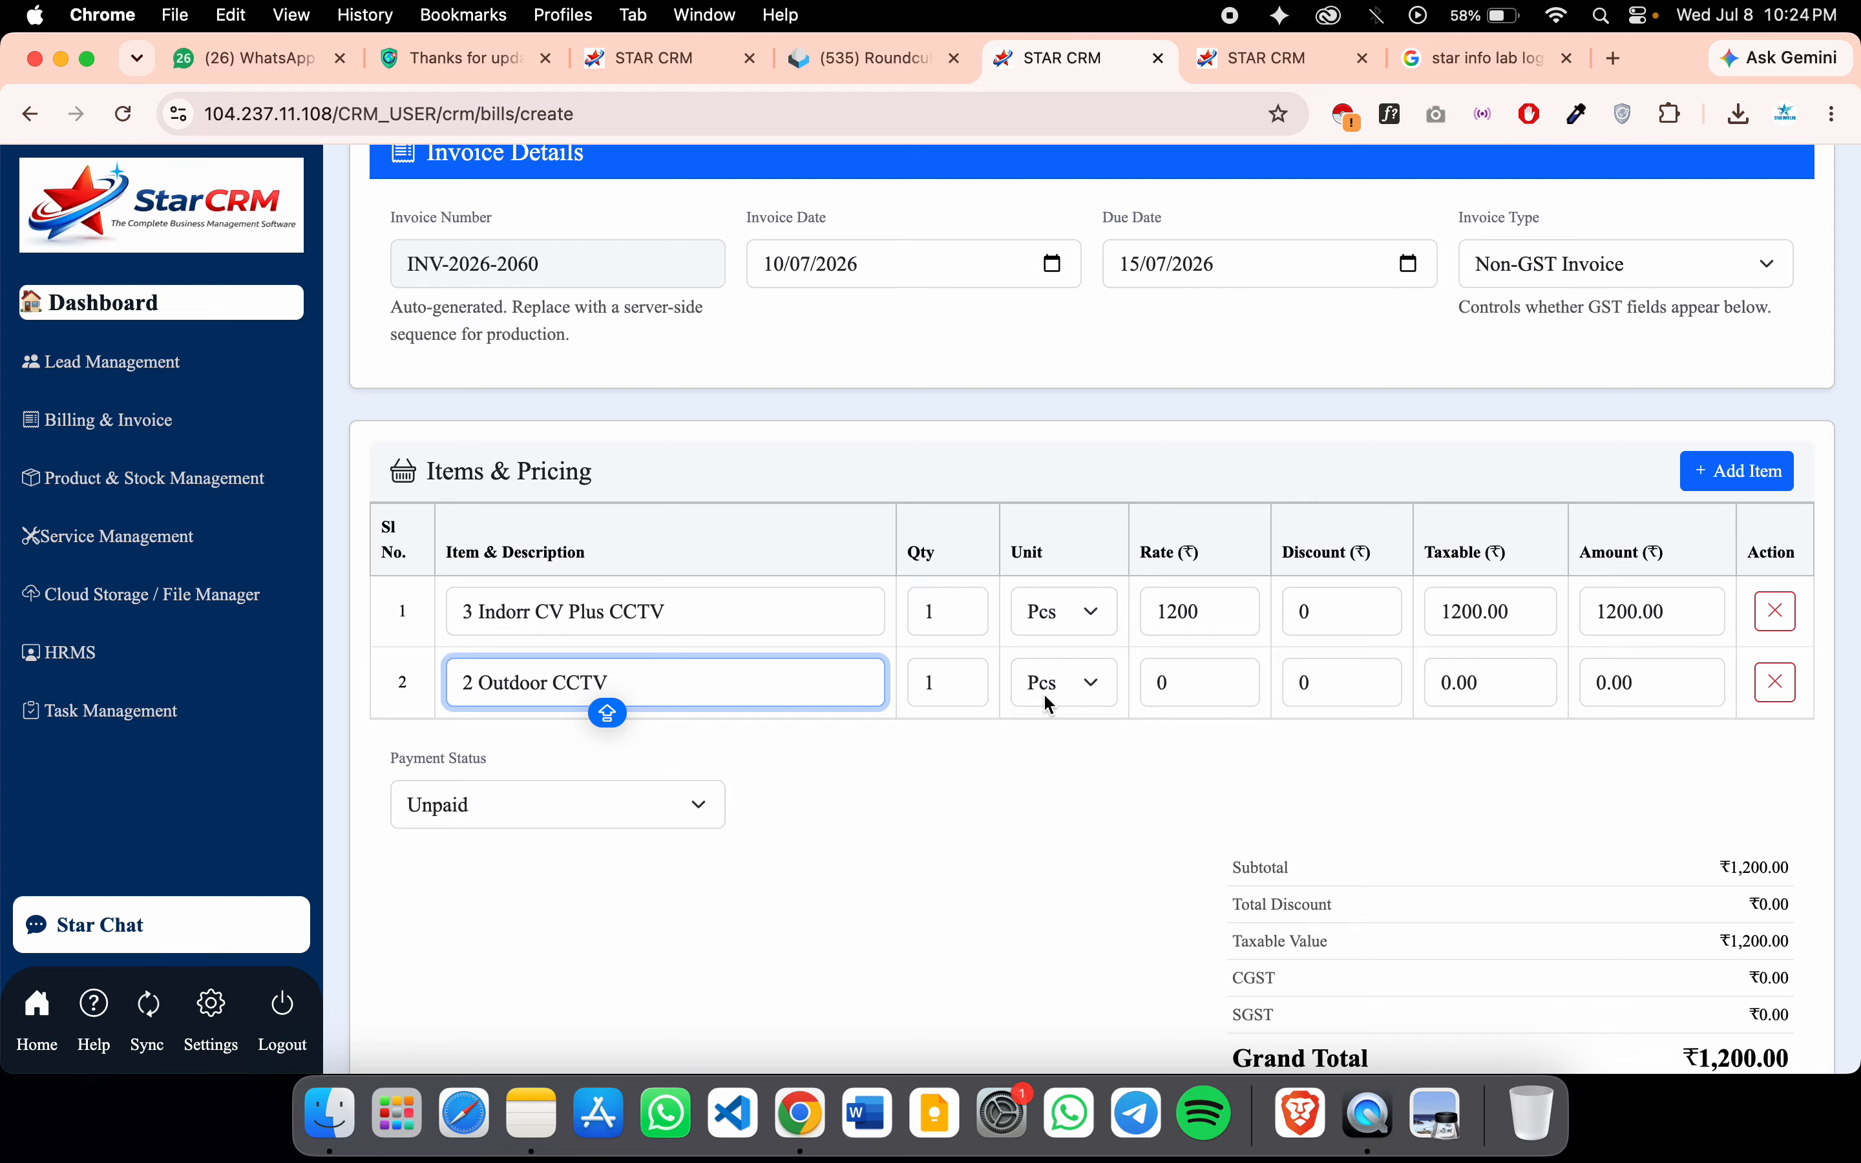
click(1168, 665)
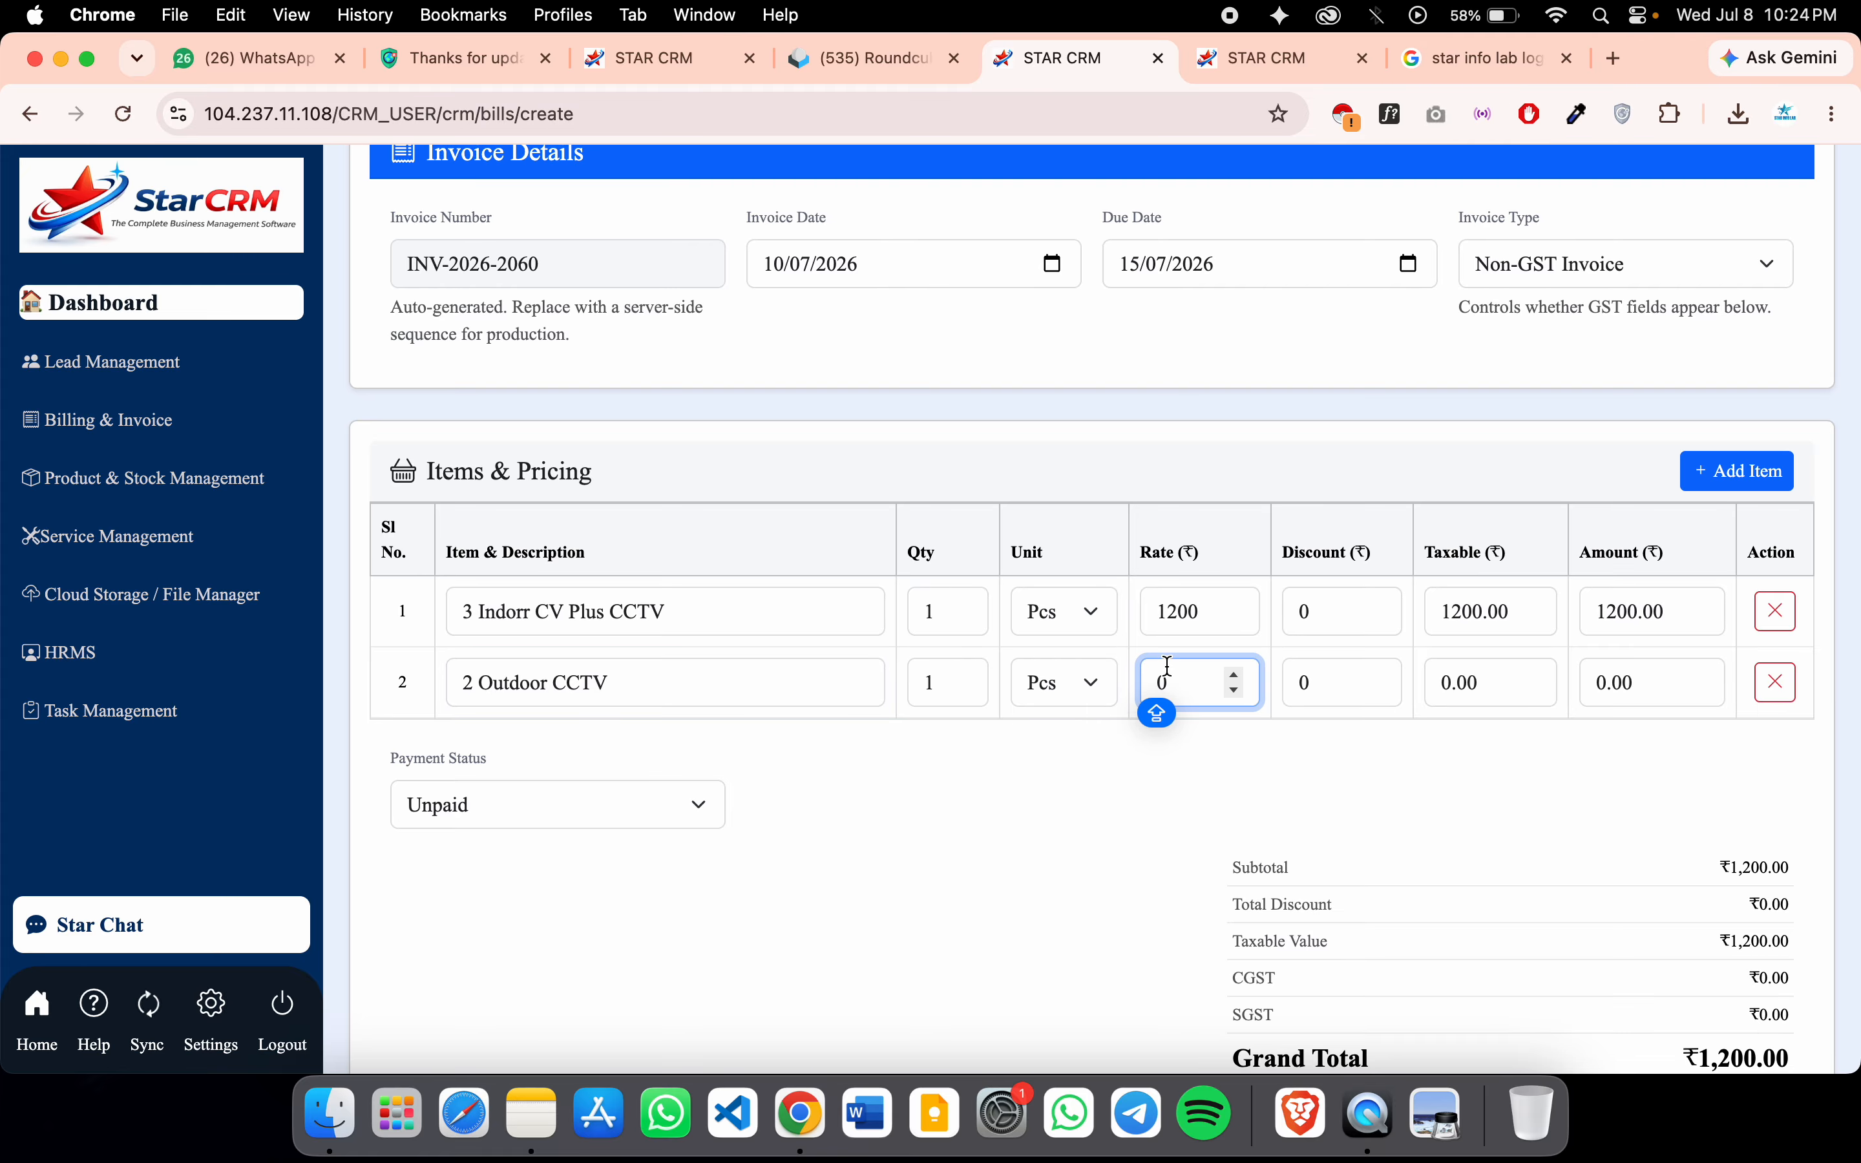
text(1800)
key(BackSpace)
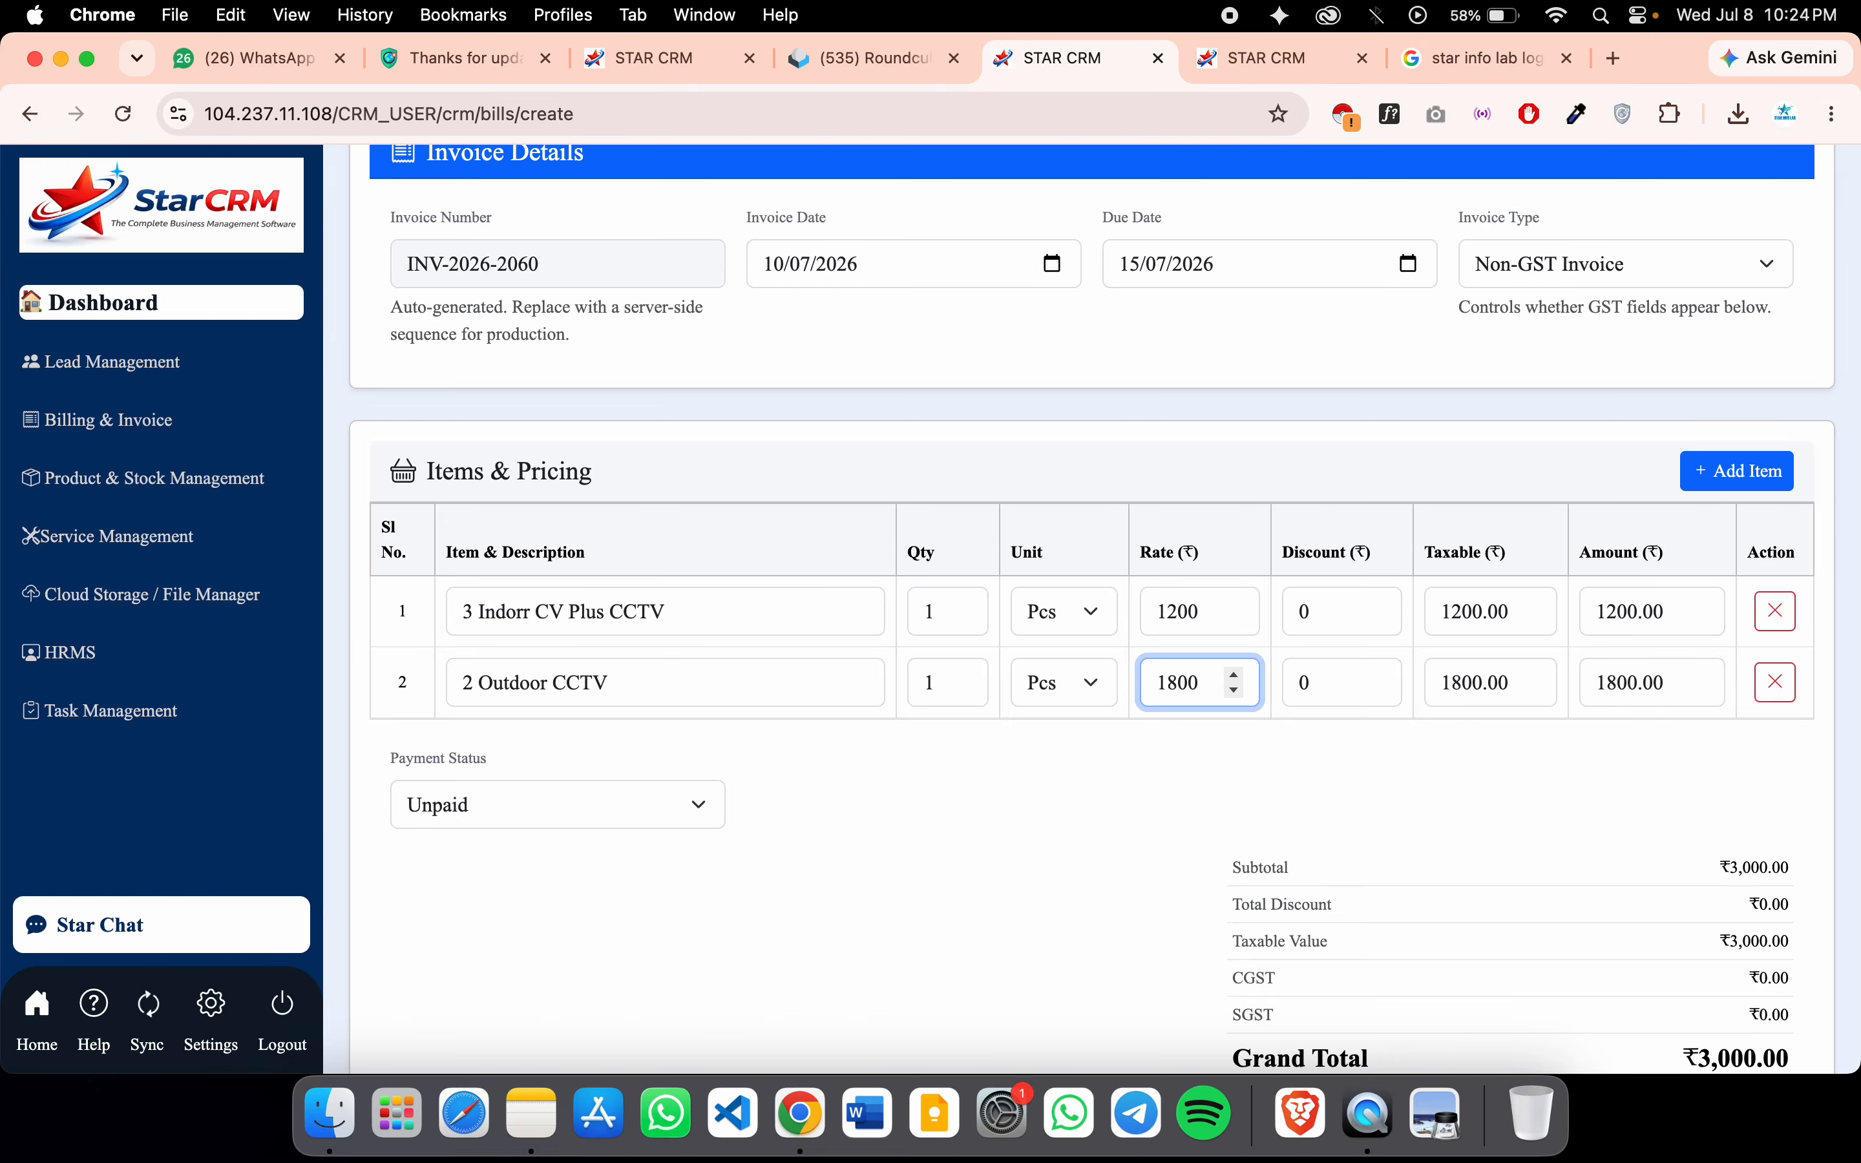
scroll(1270, 828, down, 7)
Mark the invoice Partly Paid with an amount paid of 1500
click(477, 283)
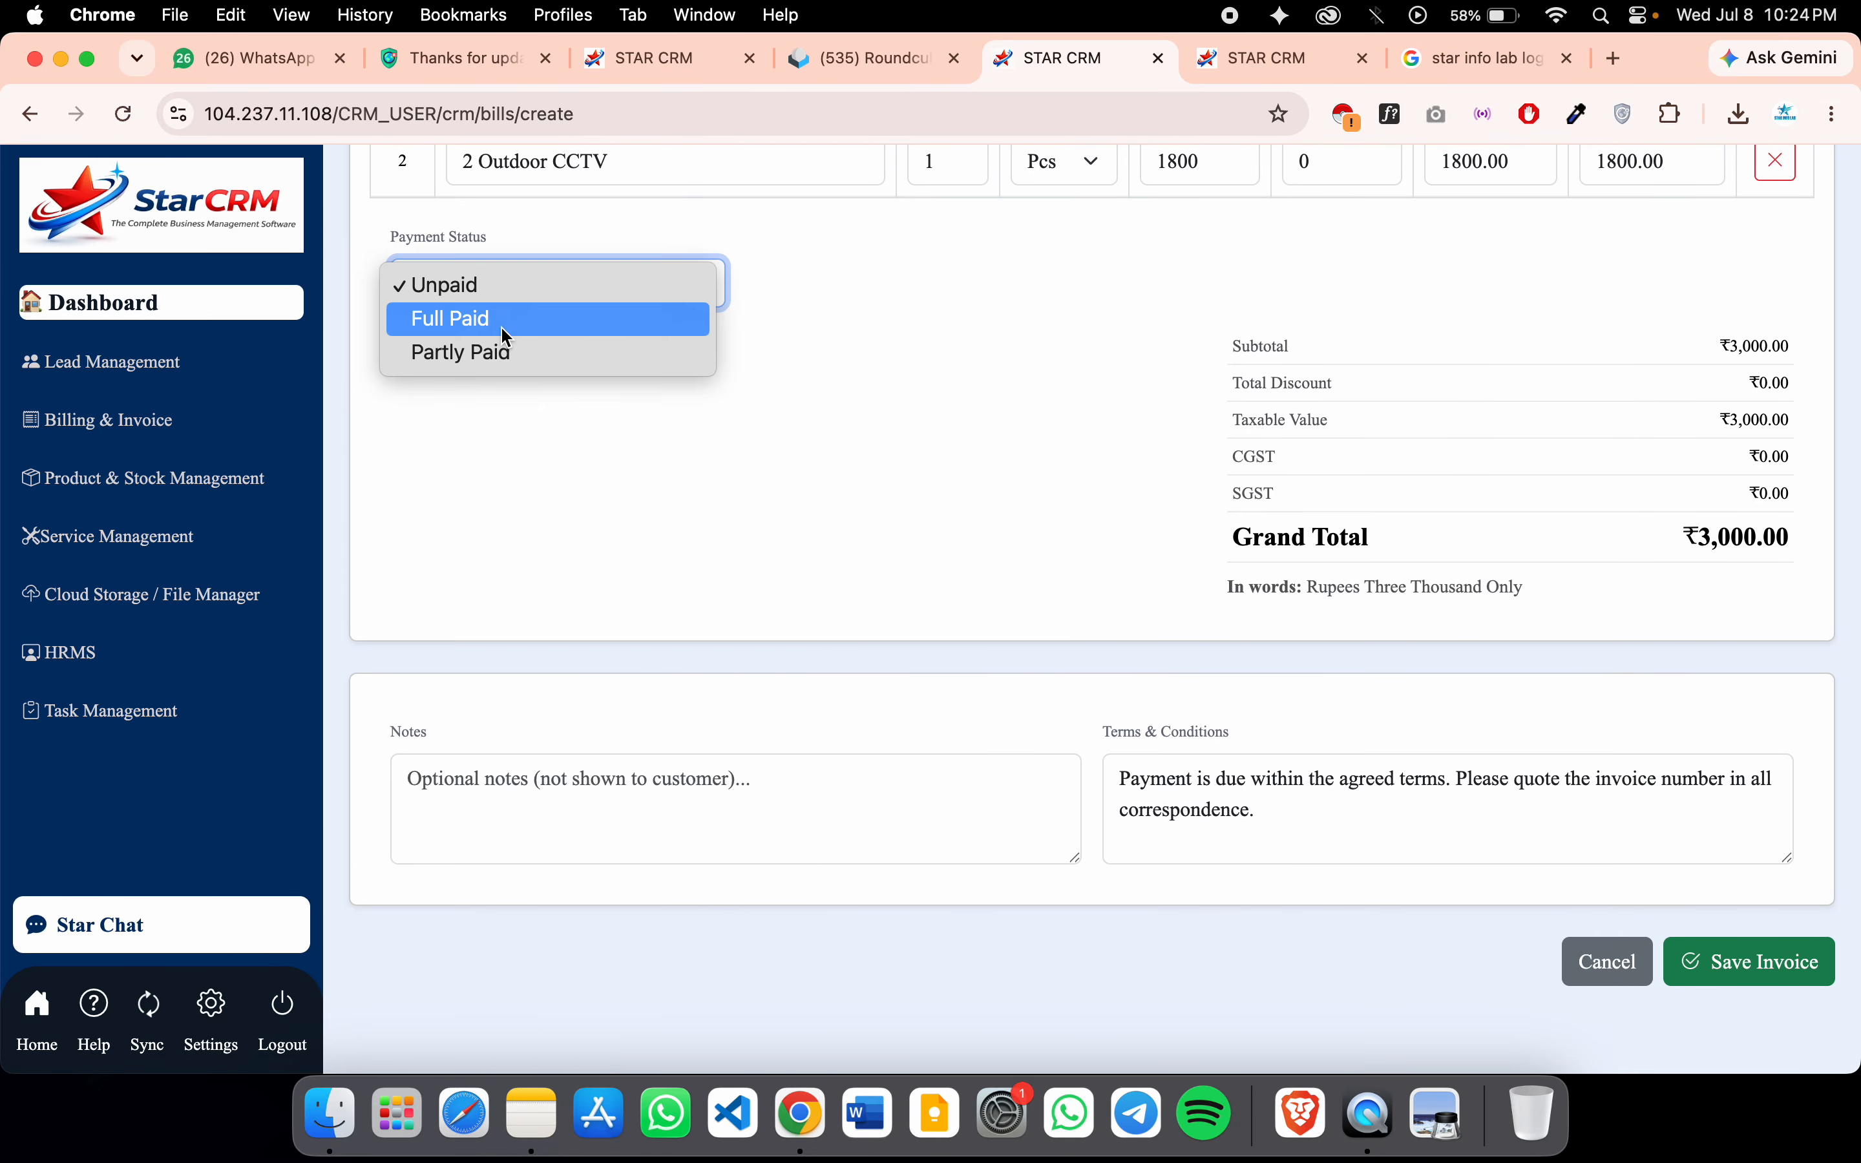
click(490, 352)
click(508, 473)
key(BackSpace)
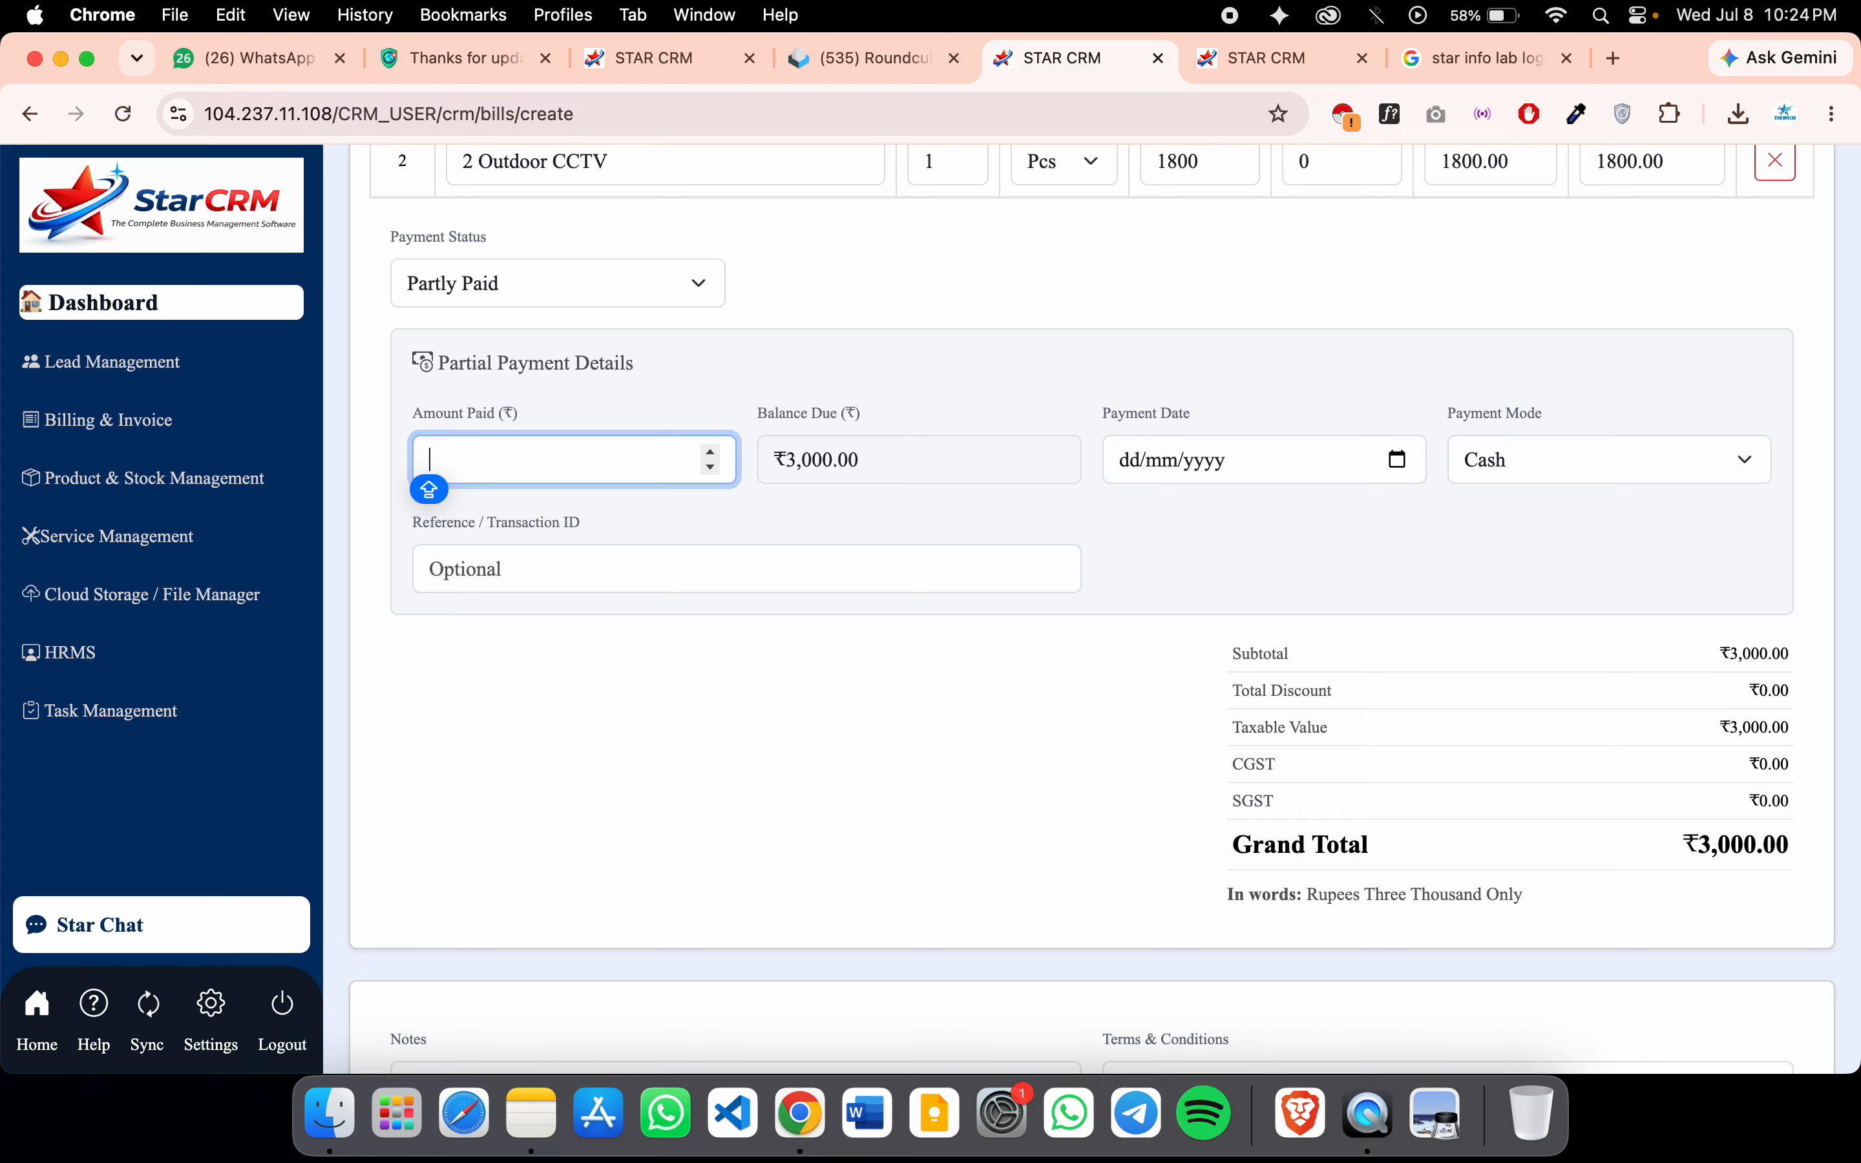
text(1500)
click(773, 758)
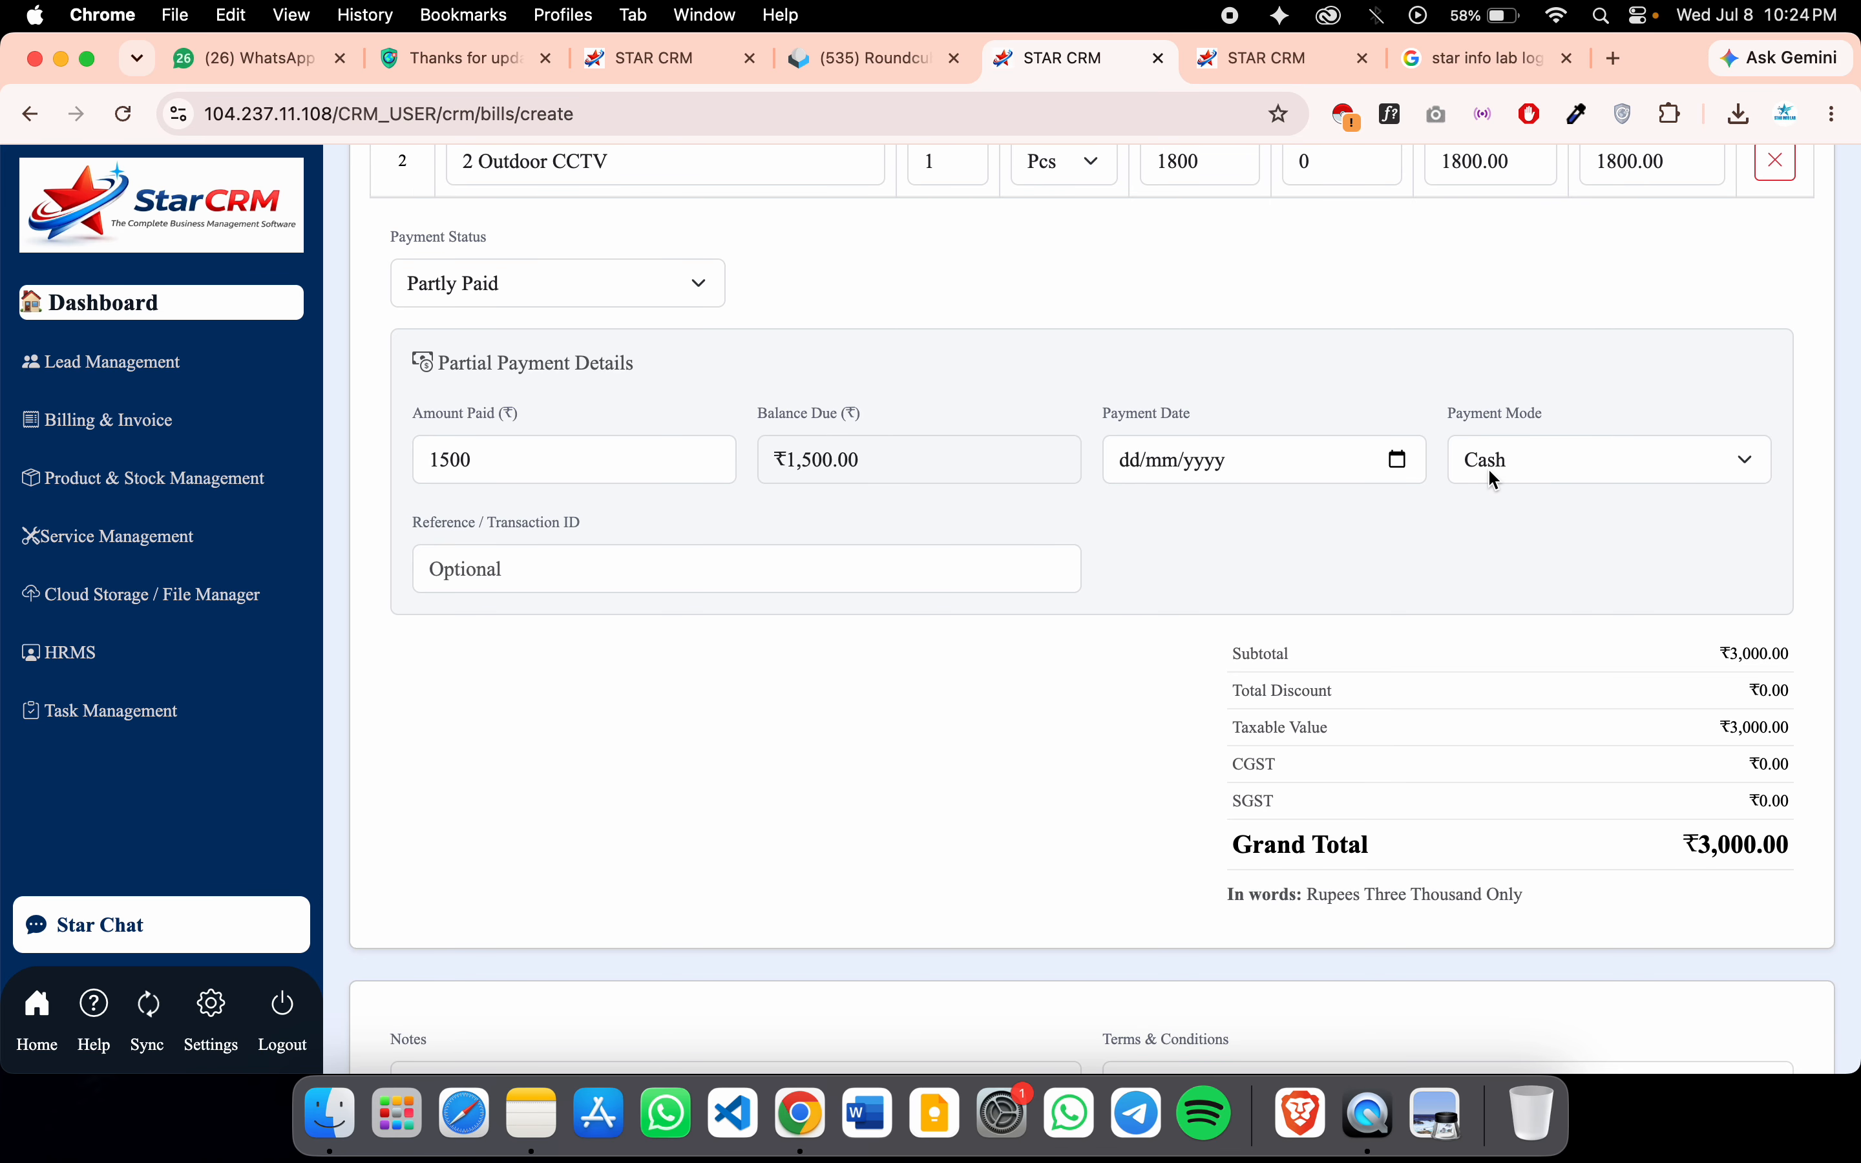
Set the payment date to 15/07/2026 and the payment mode to UPI
click(1398, 460)
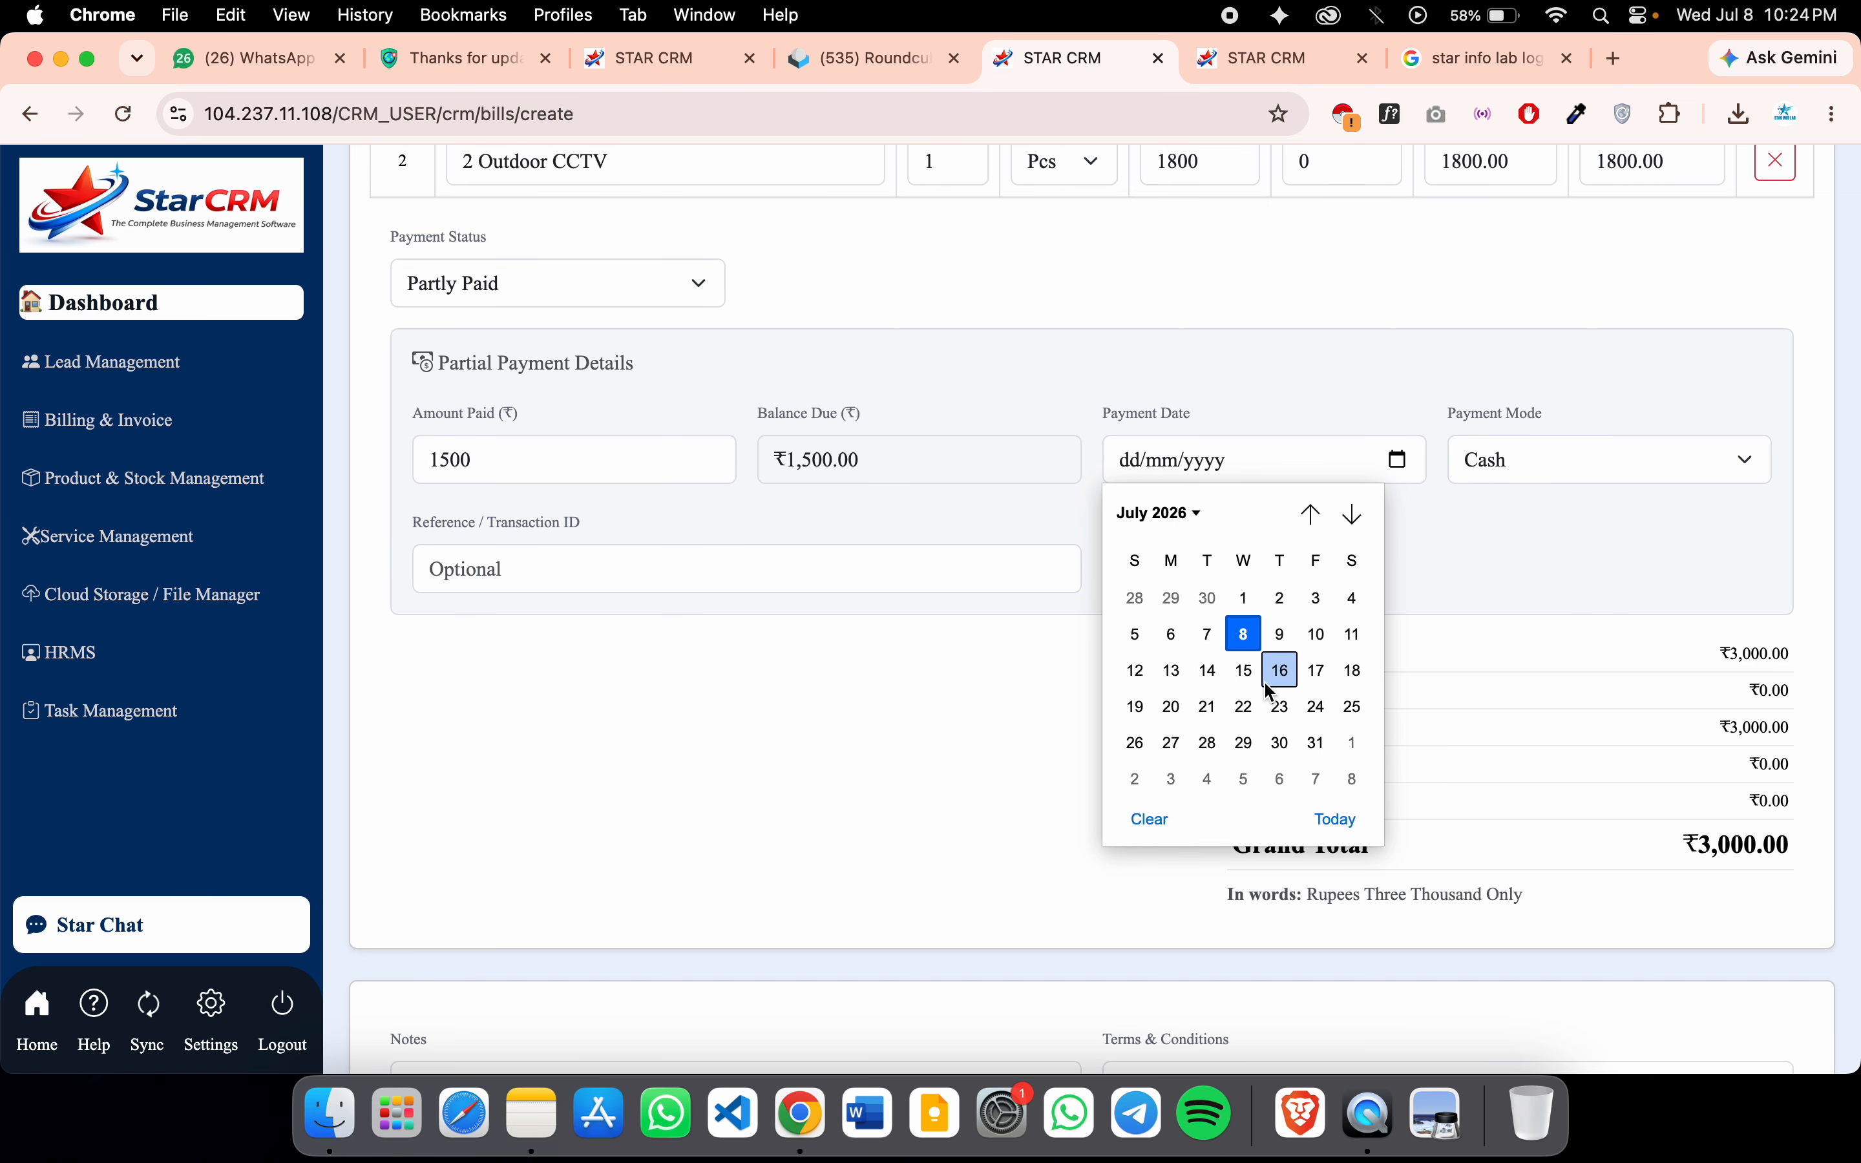
click(1245, 670)
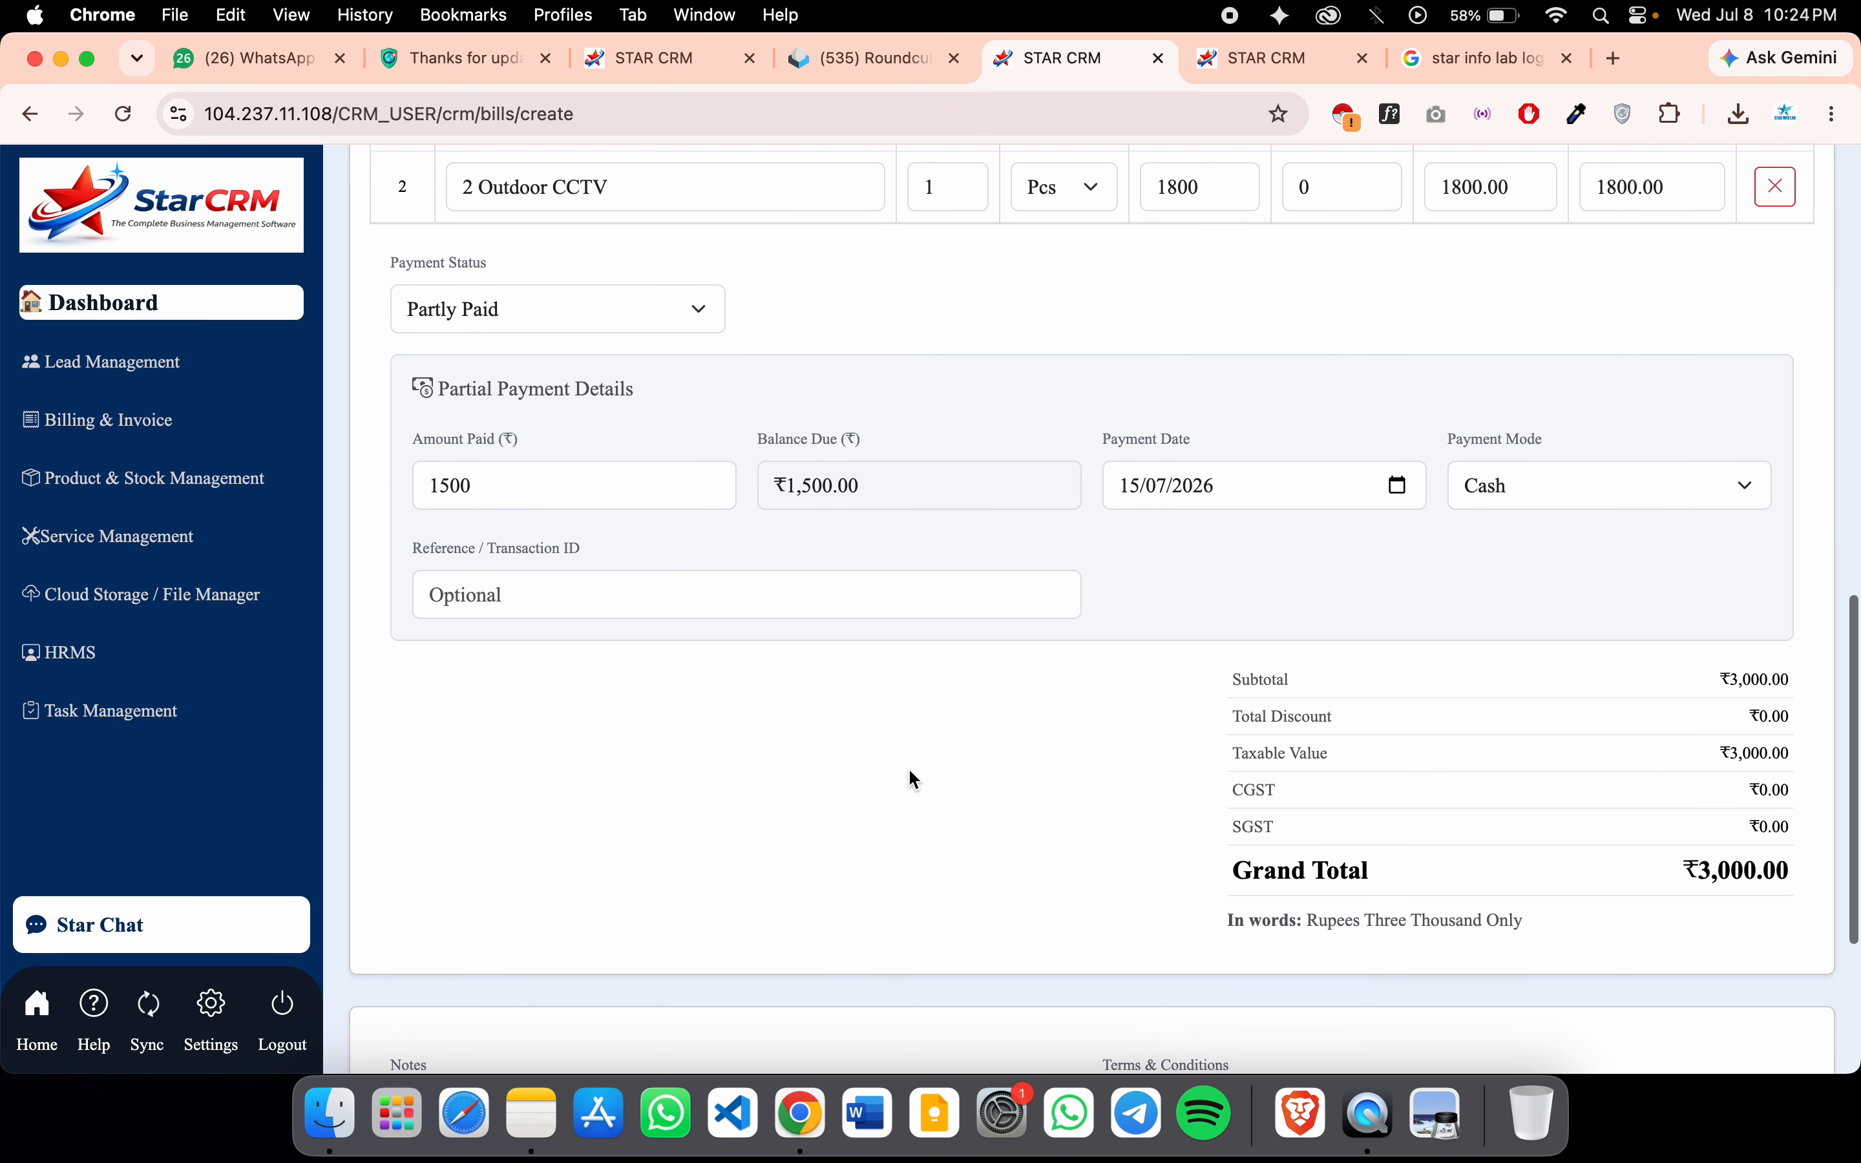
scroll(1076, 677, down, 3)
click(1586, 359)
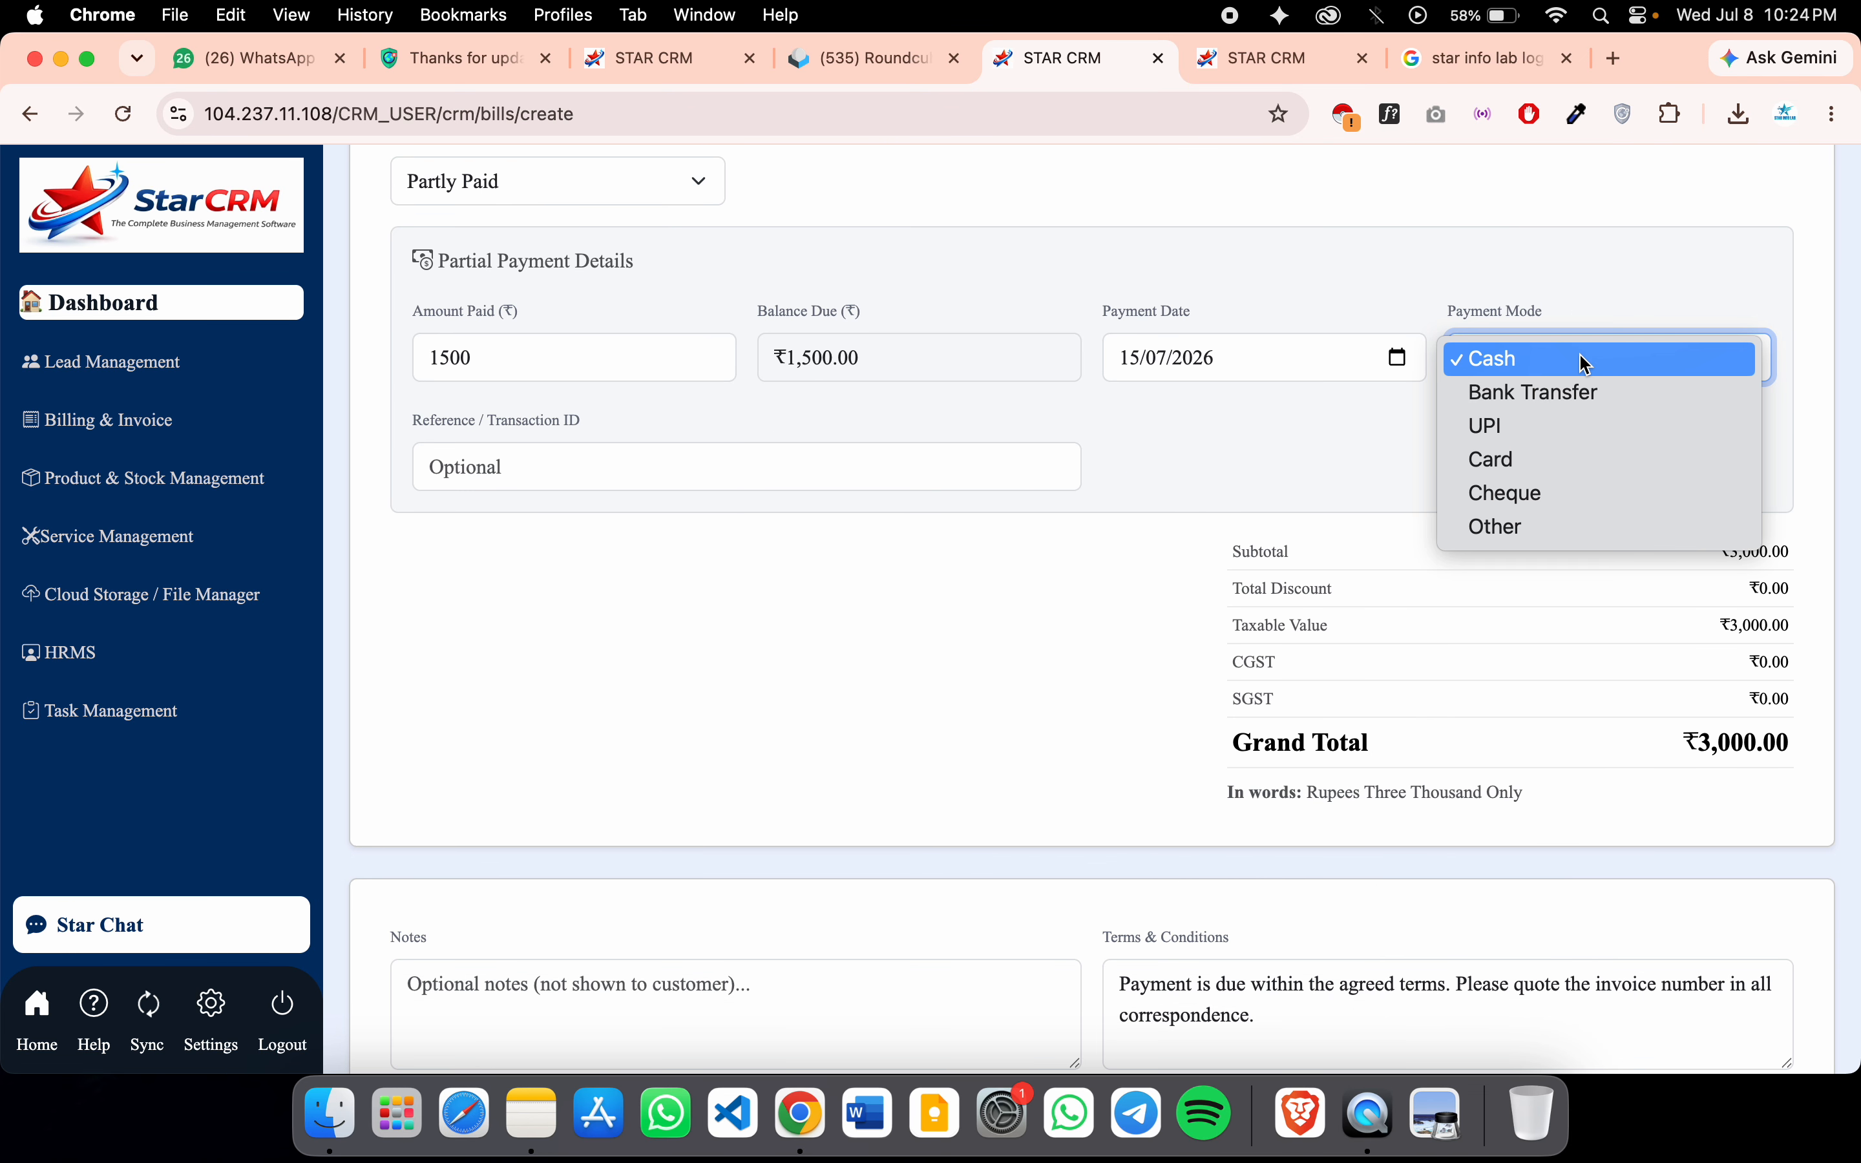
click(1558, 423)
Leave the notes and original terms unchanged and save the invoice
click(672, 483)
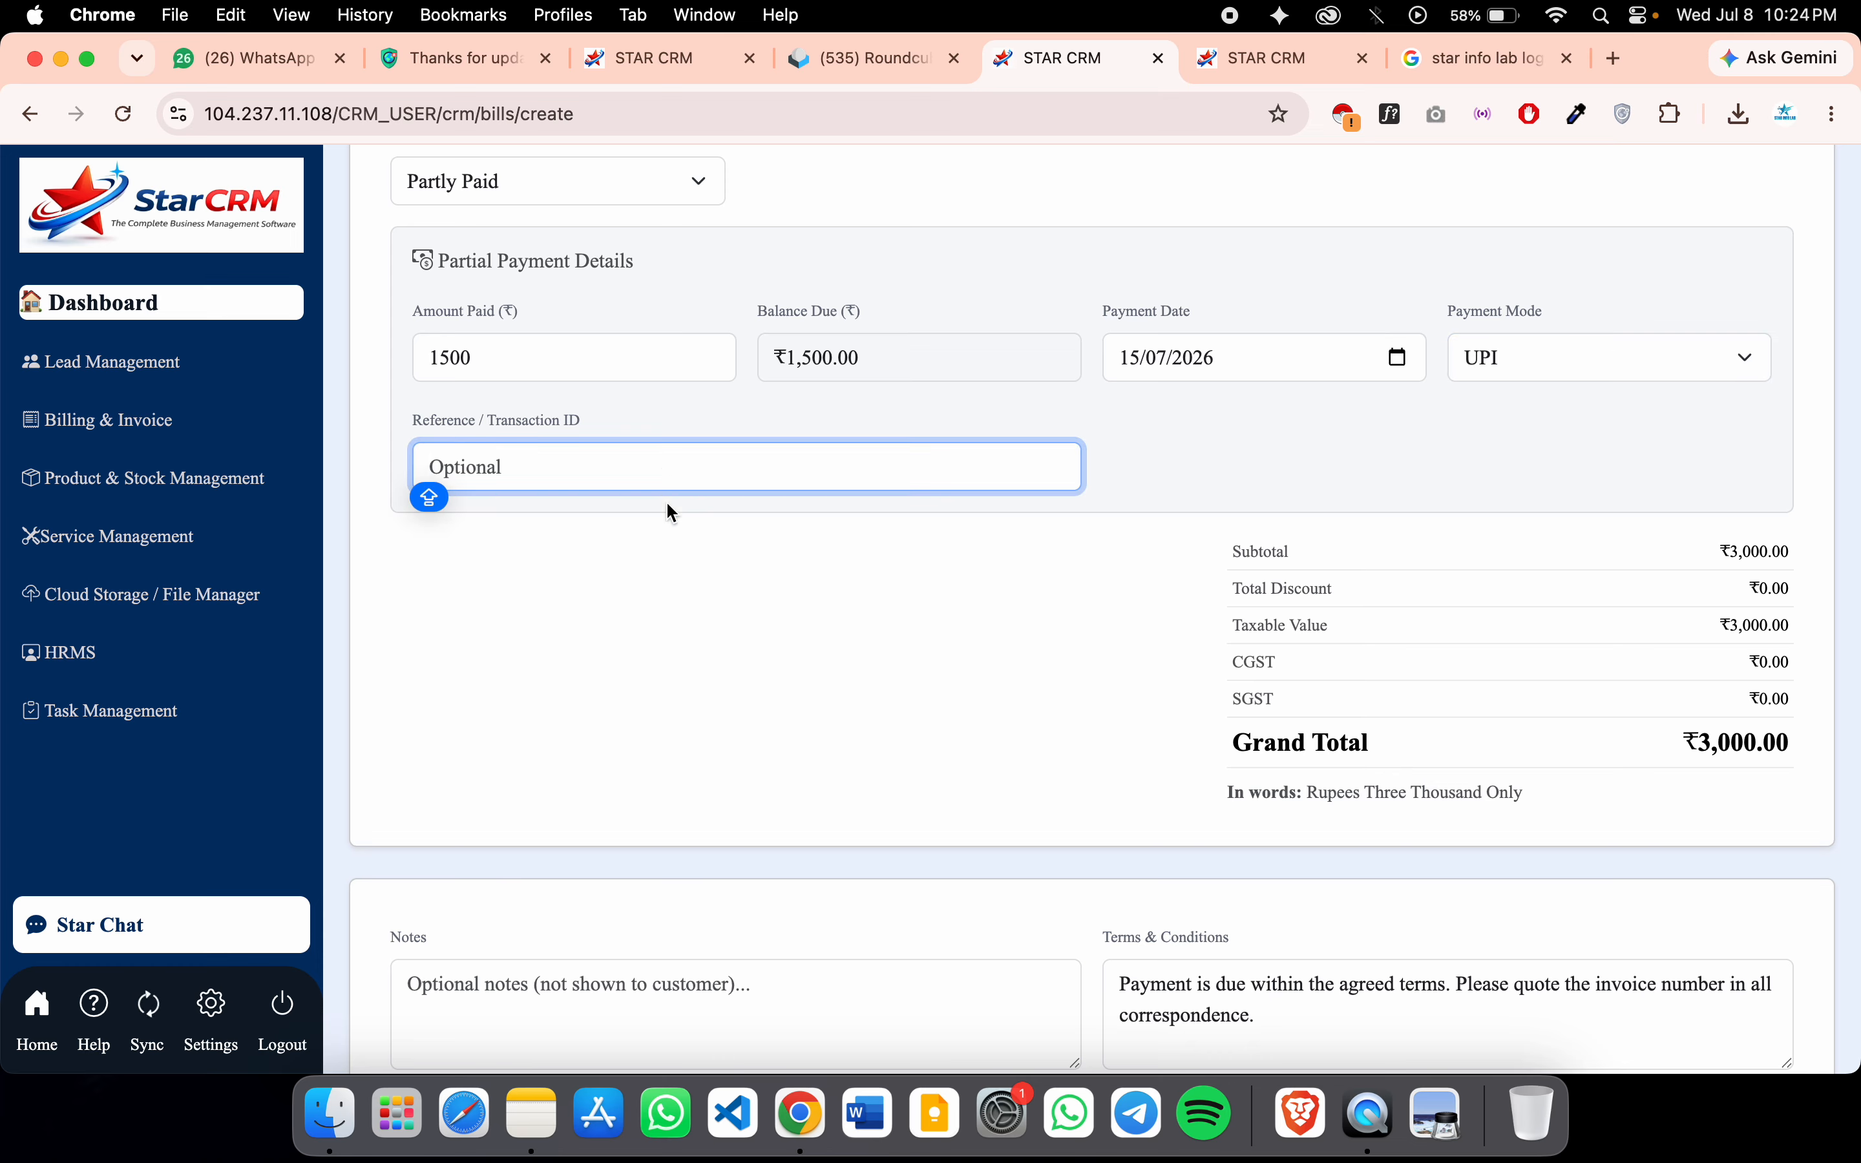
scroll(967, 708, down, 3)
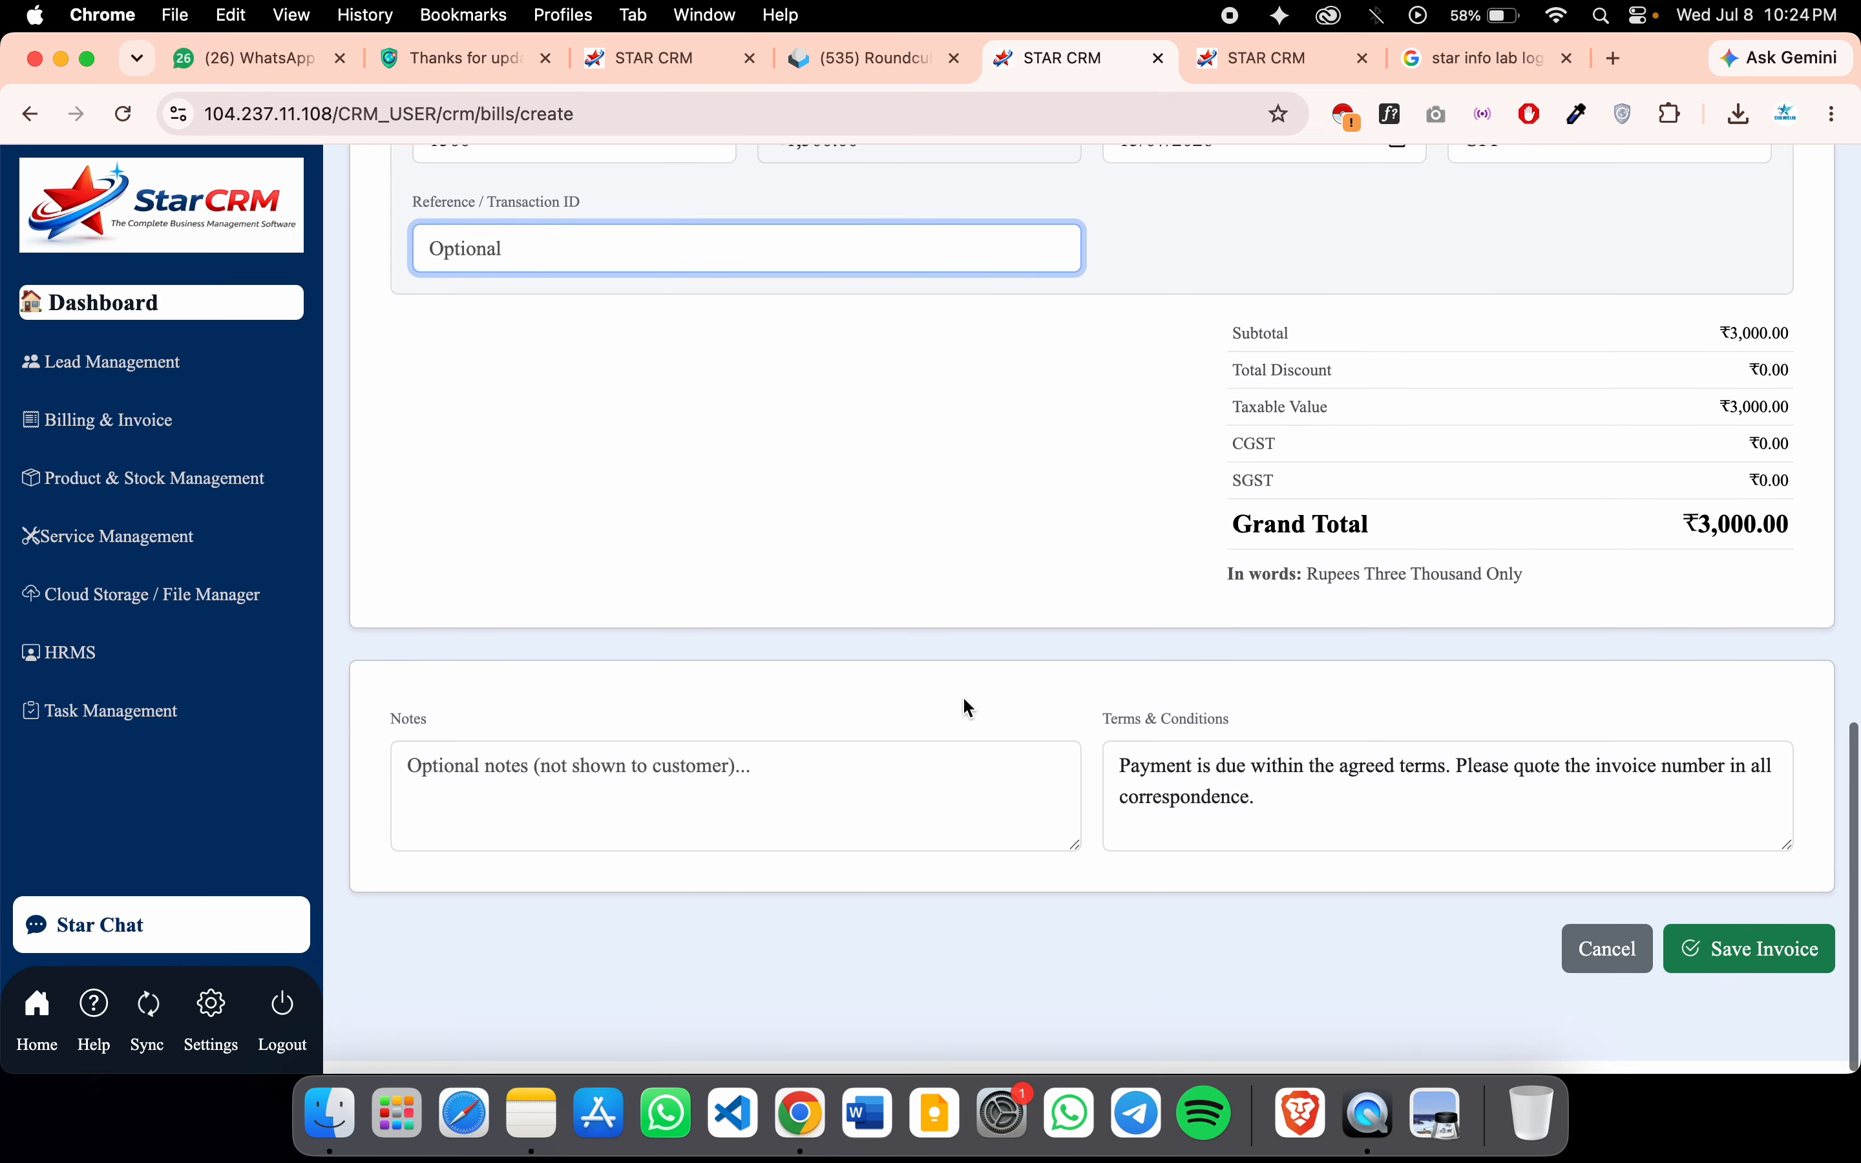
click(810, 776)
click(1269, 835)
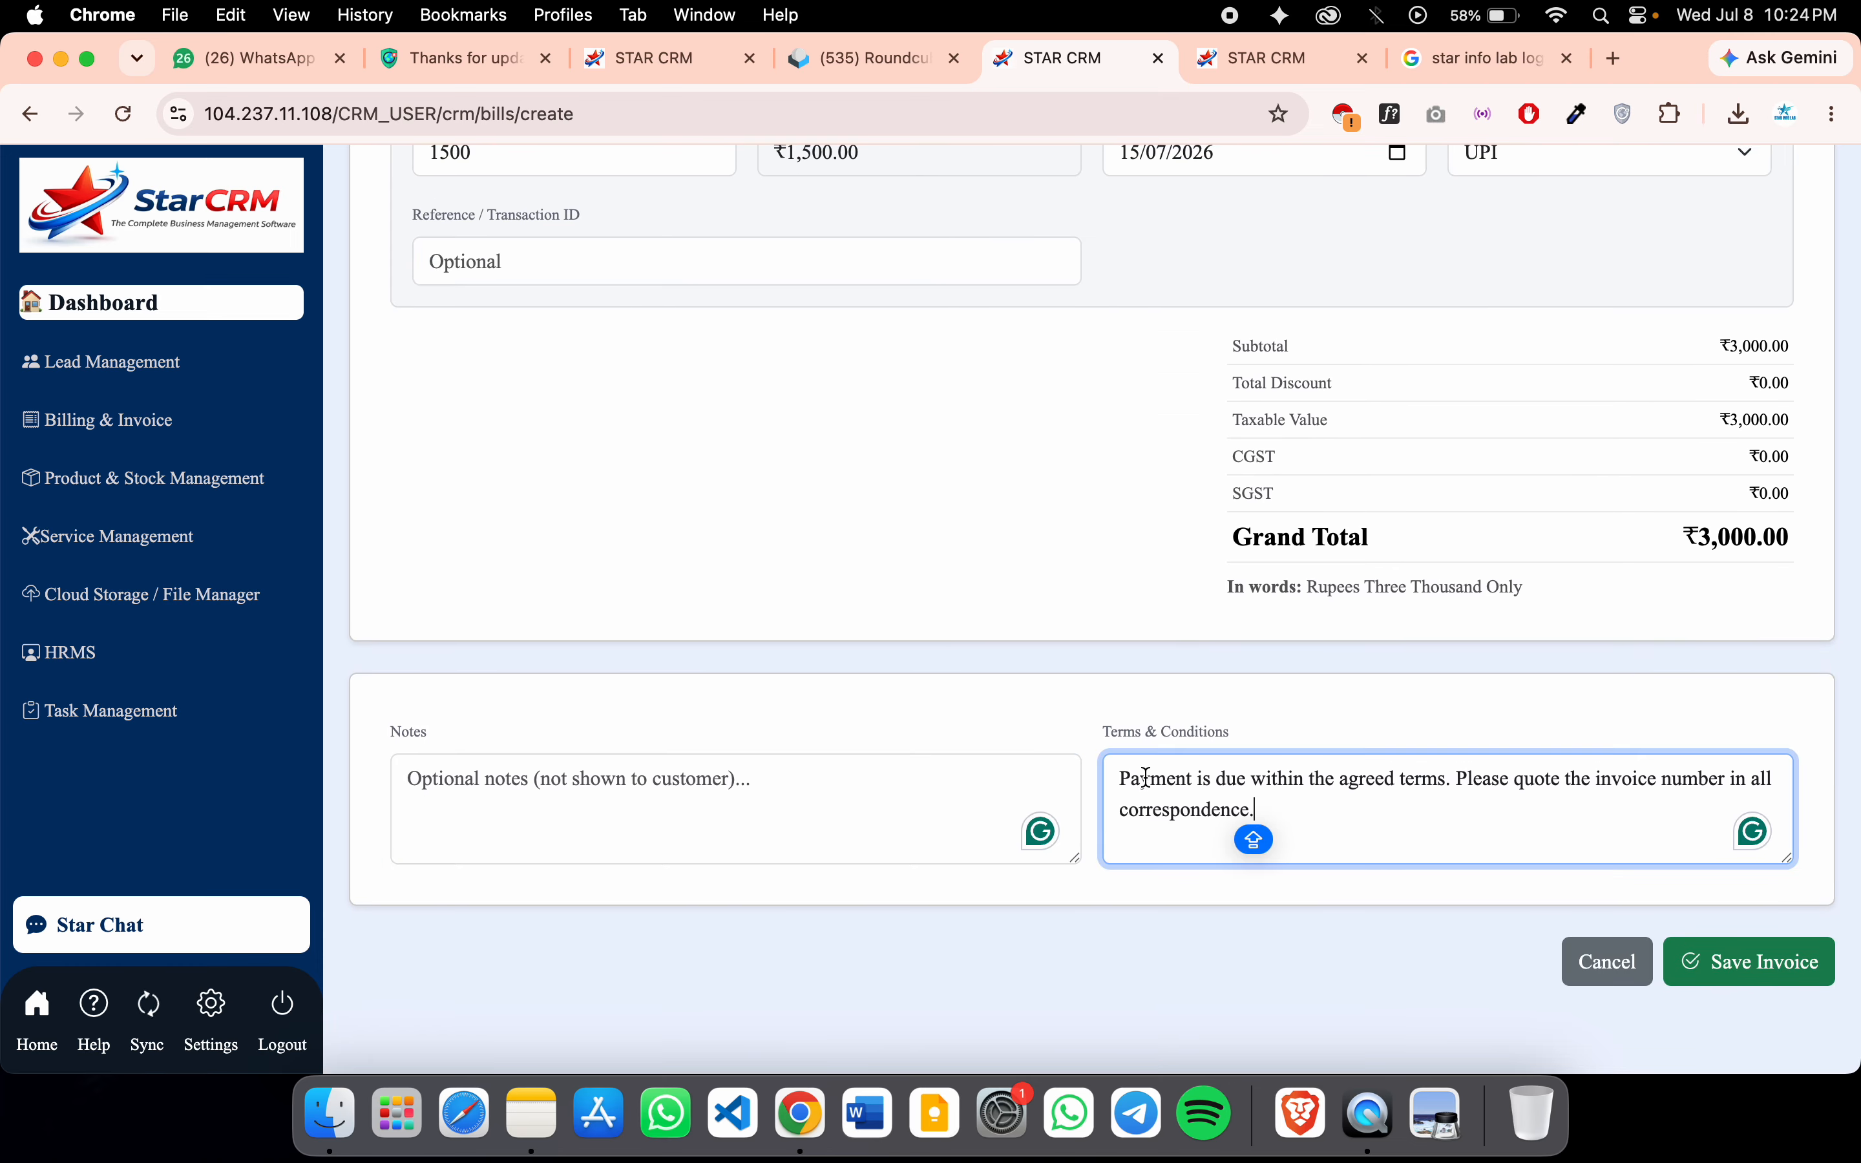
drag(1234, 827, 967, 710)
key(BackSpace)
text(HBHV)
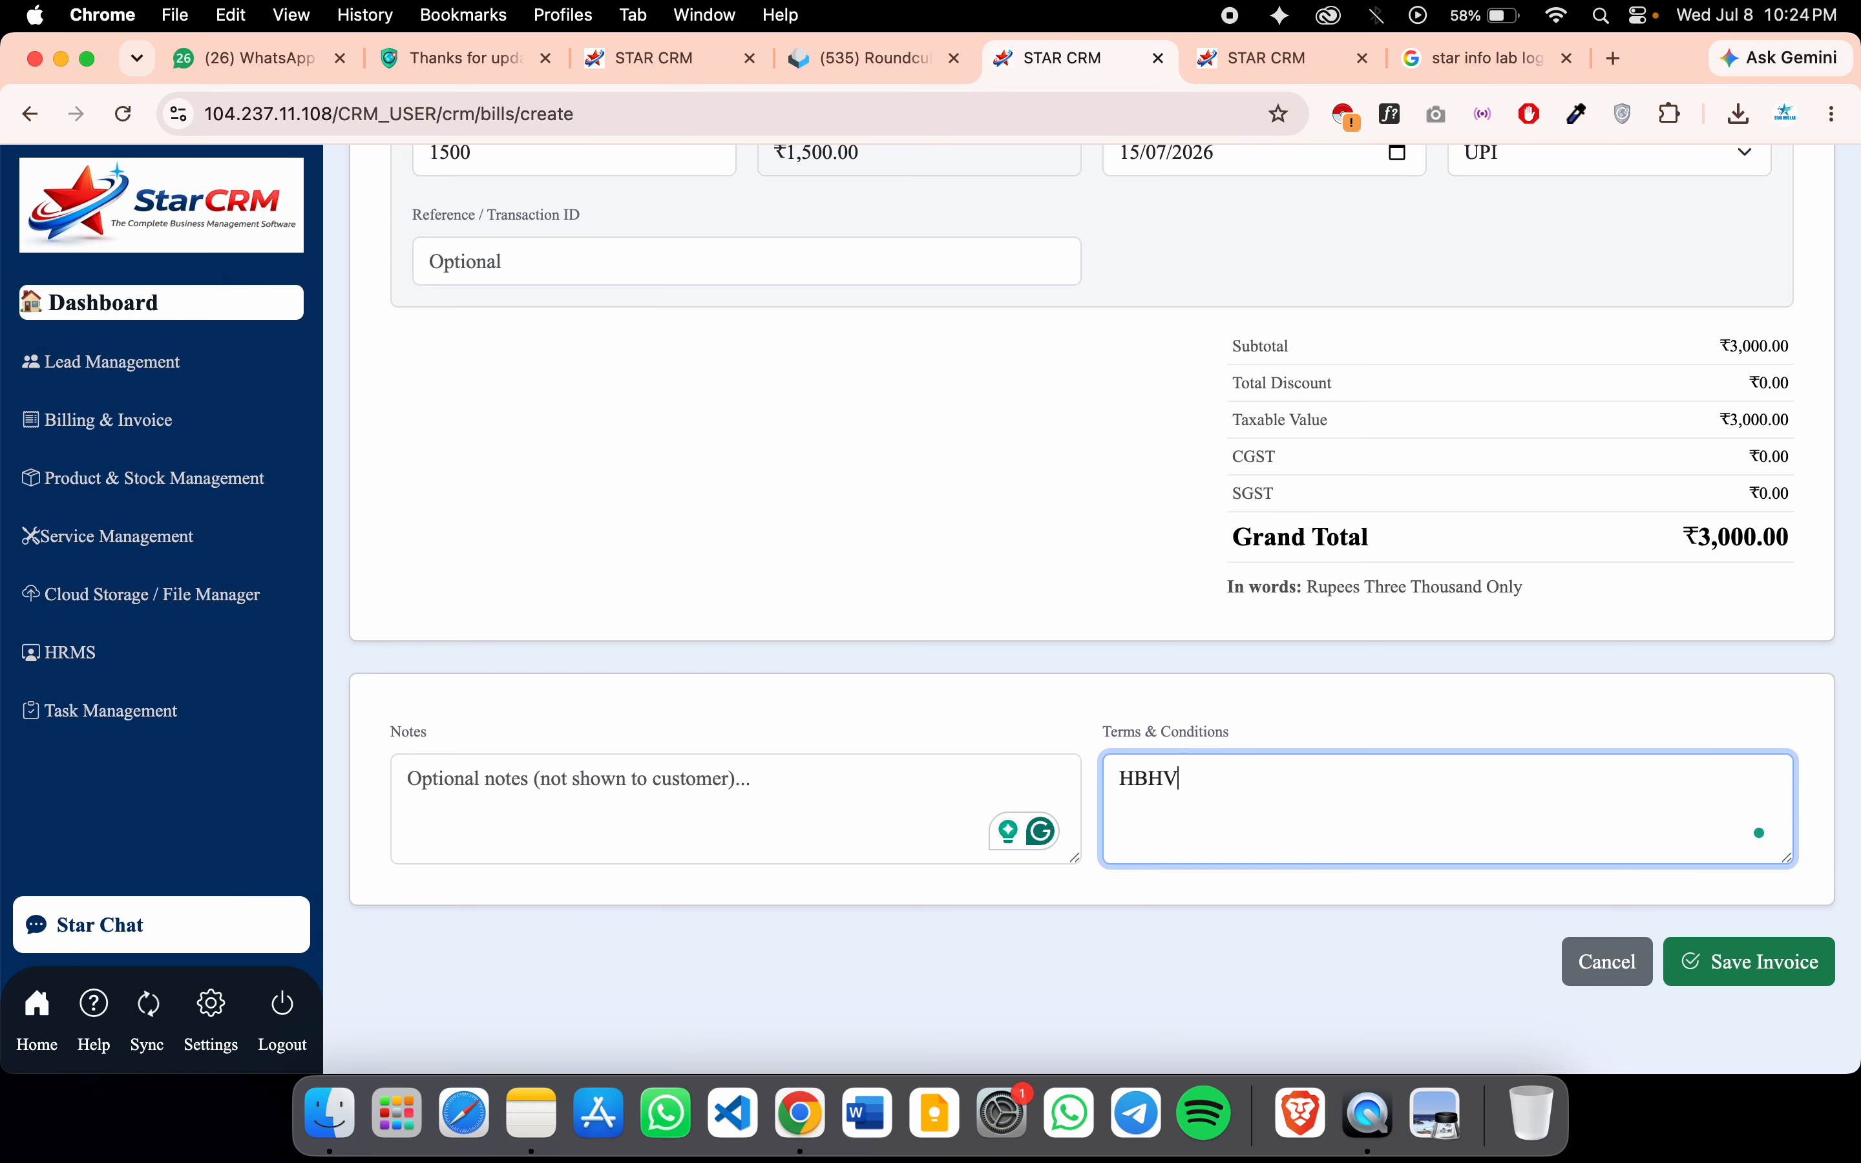
key(super+z)
key(super+z)
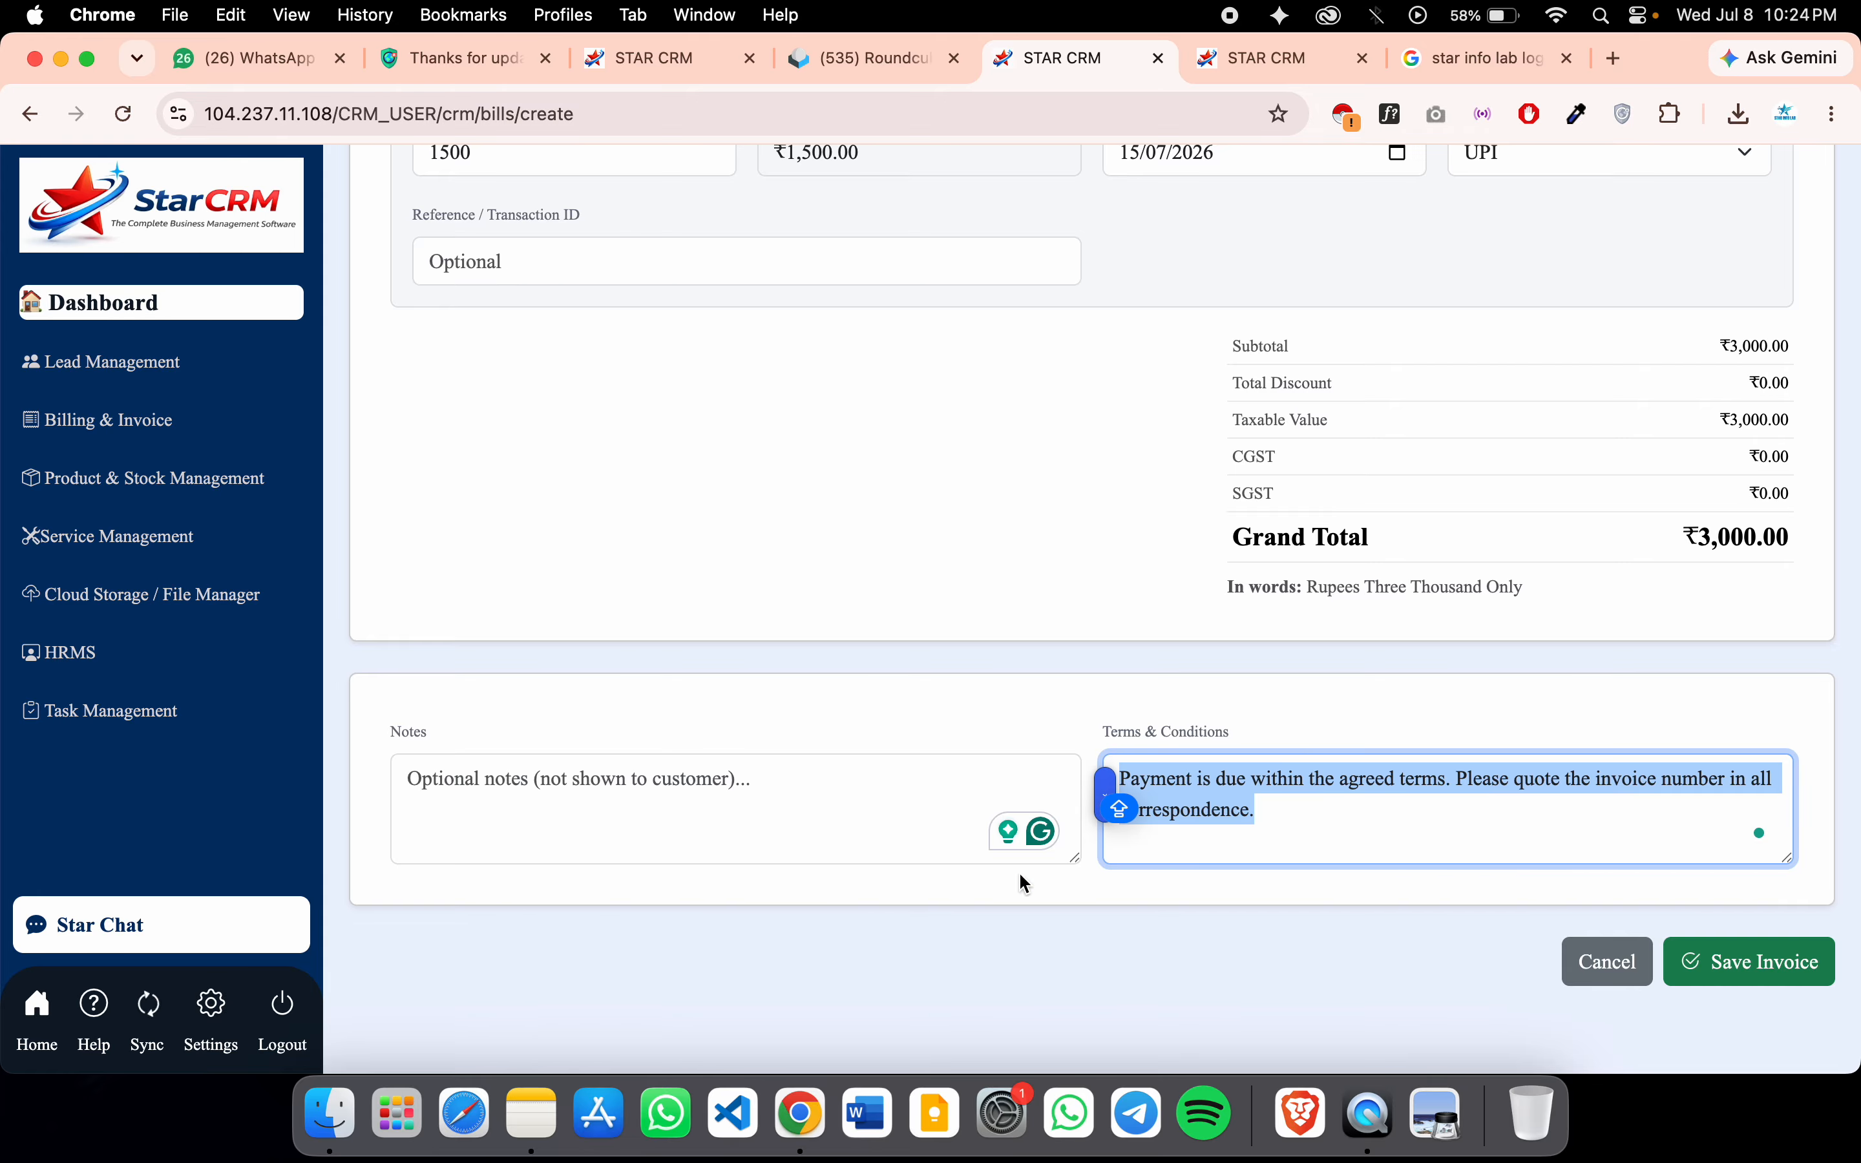
click(1138, 973)
click(1688, 961)
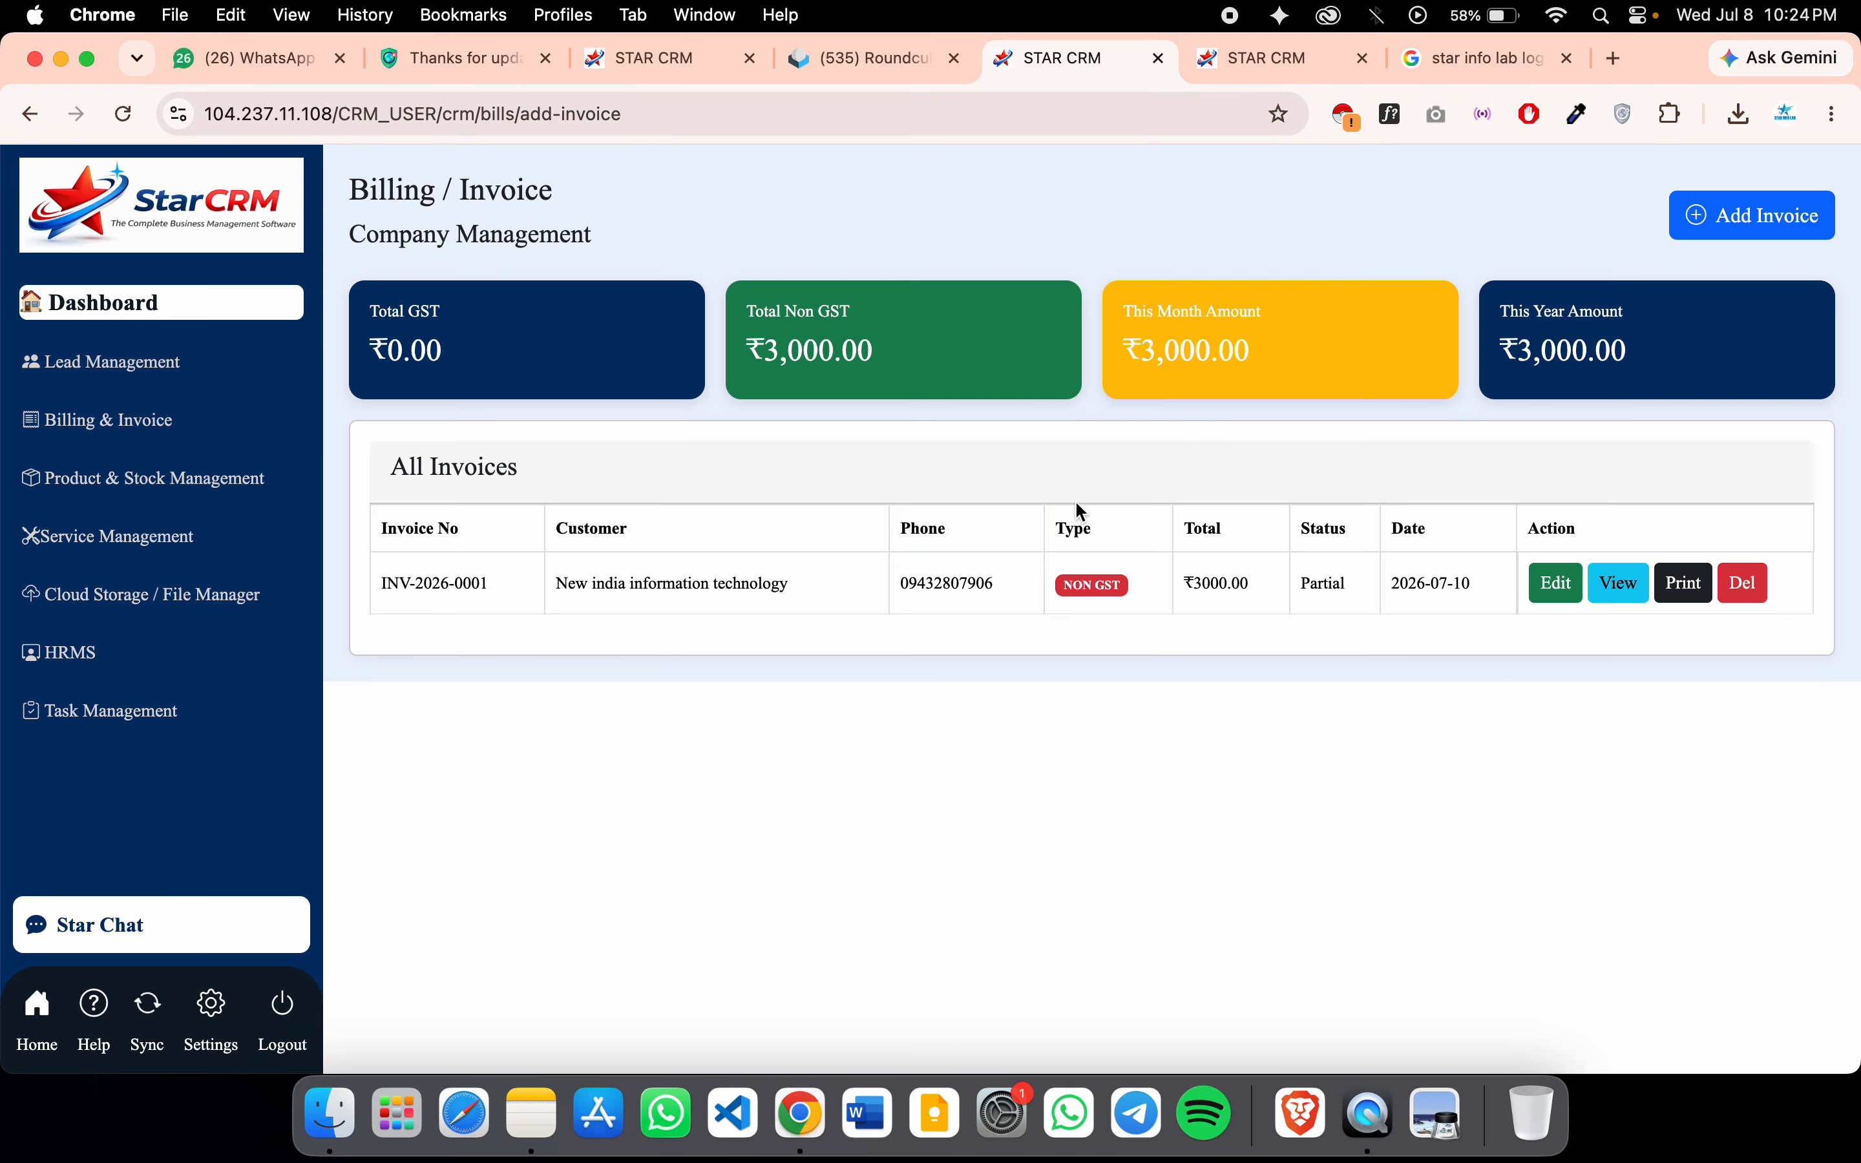
Open the printable view of INV-2026-0001 and print it with background graphics on
click(1681, 585)
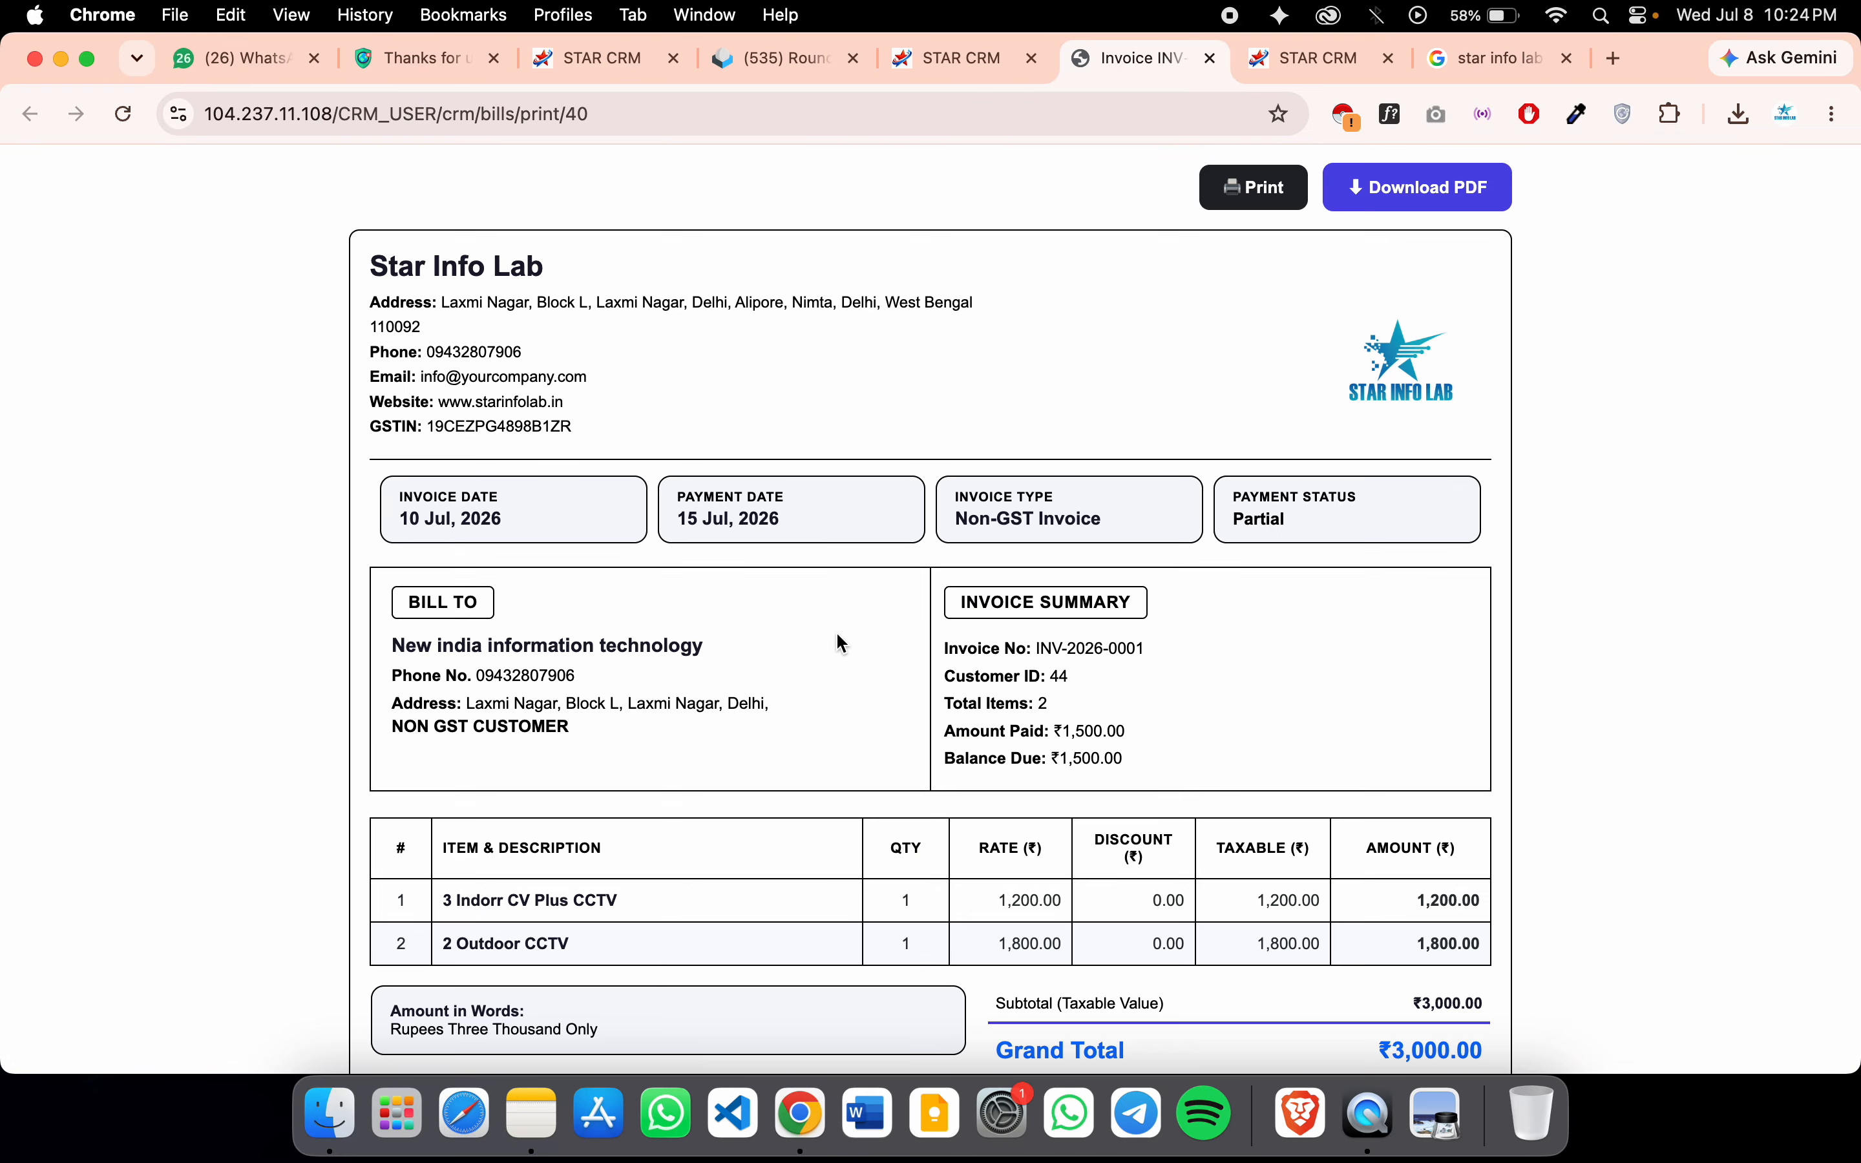
scroll(860, 748, down, 5)
scroll(860, 748, up, 5)
scroll(860, 748, down, 5)
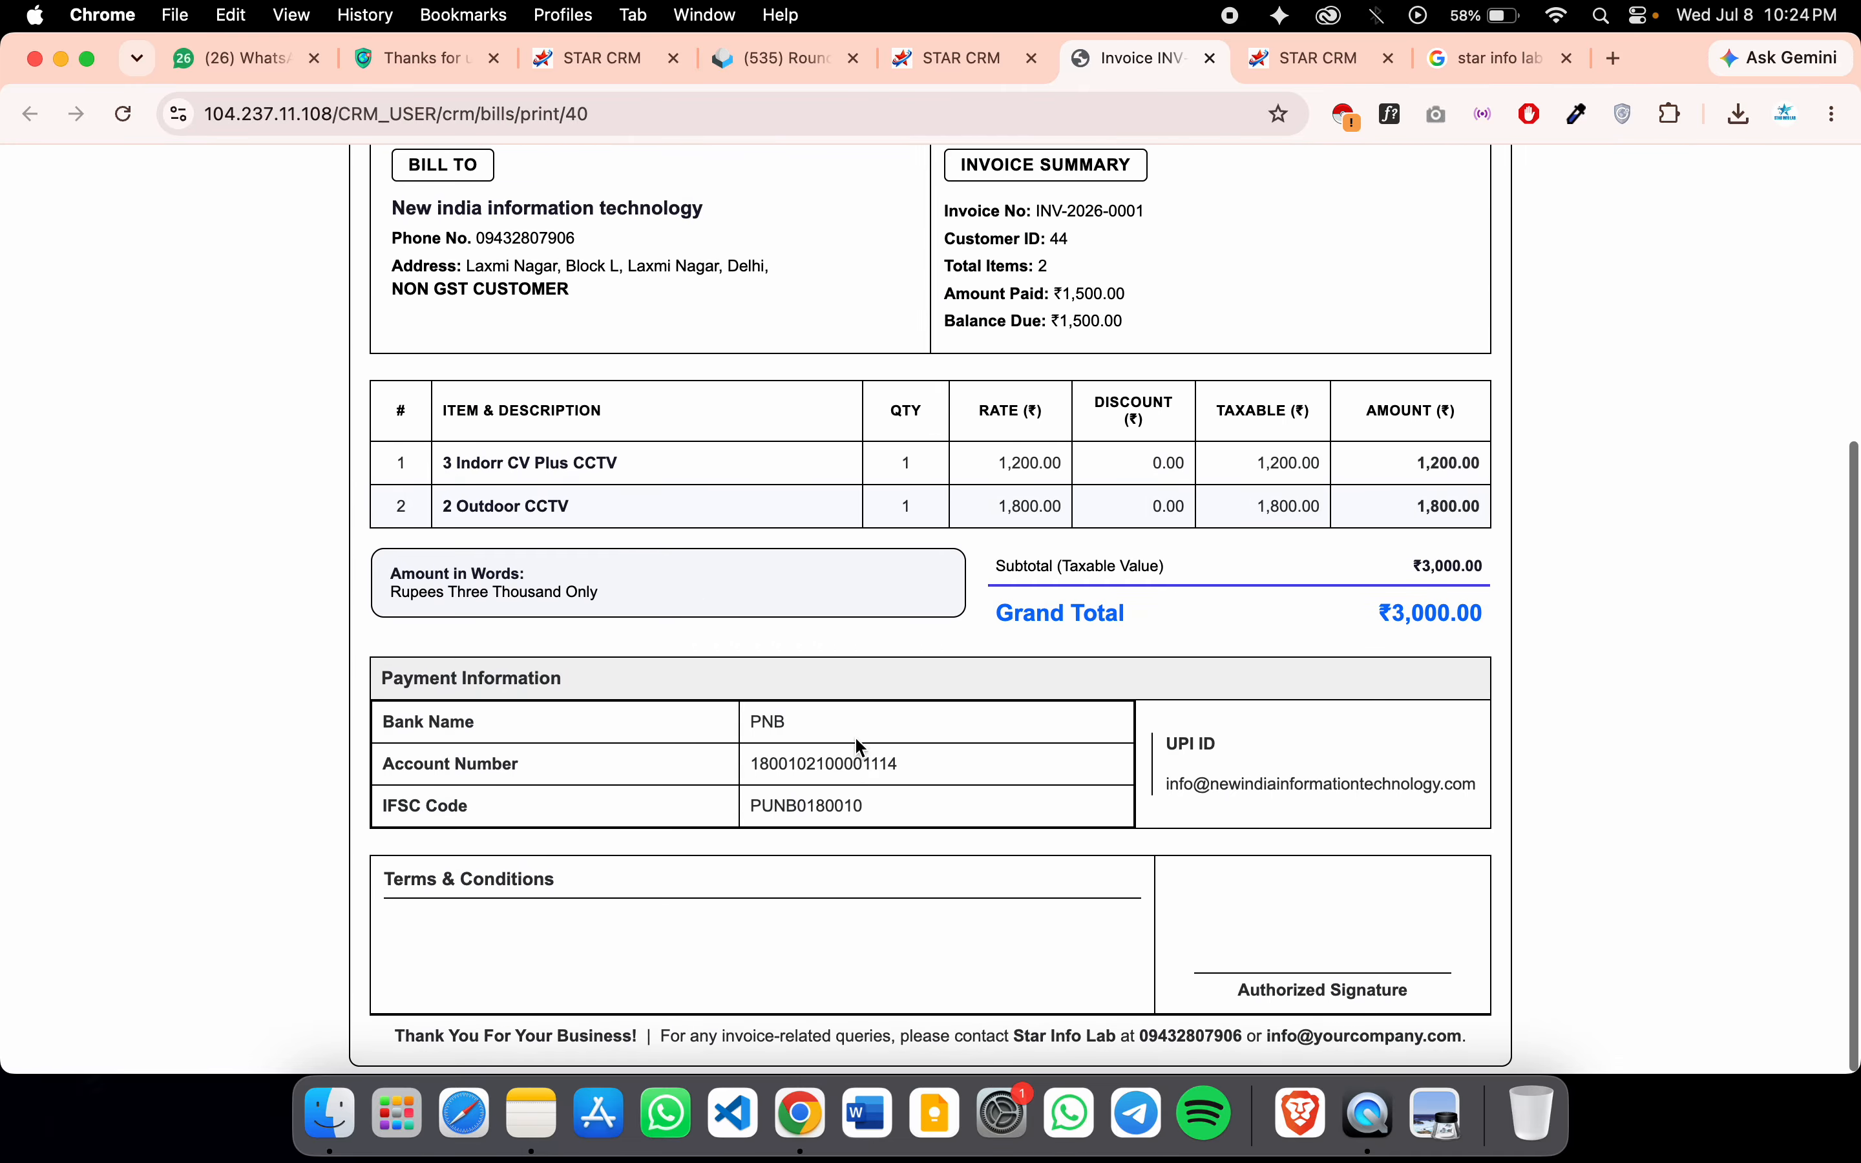
scroll(860, 748, up, 5)
click(1253, 195)
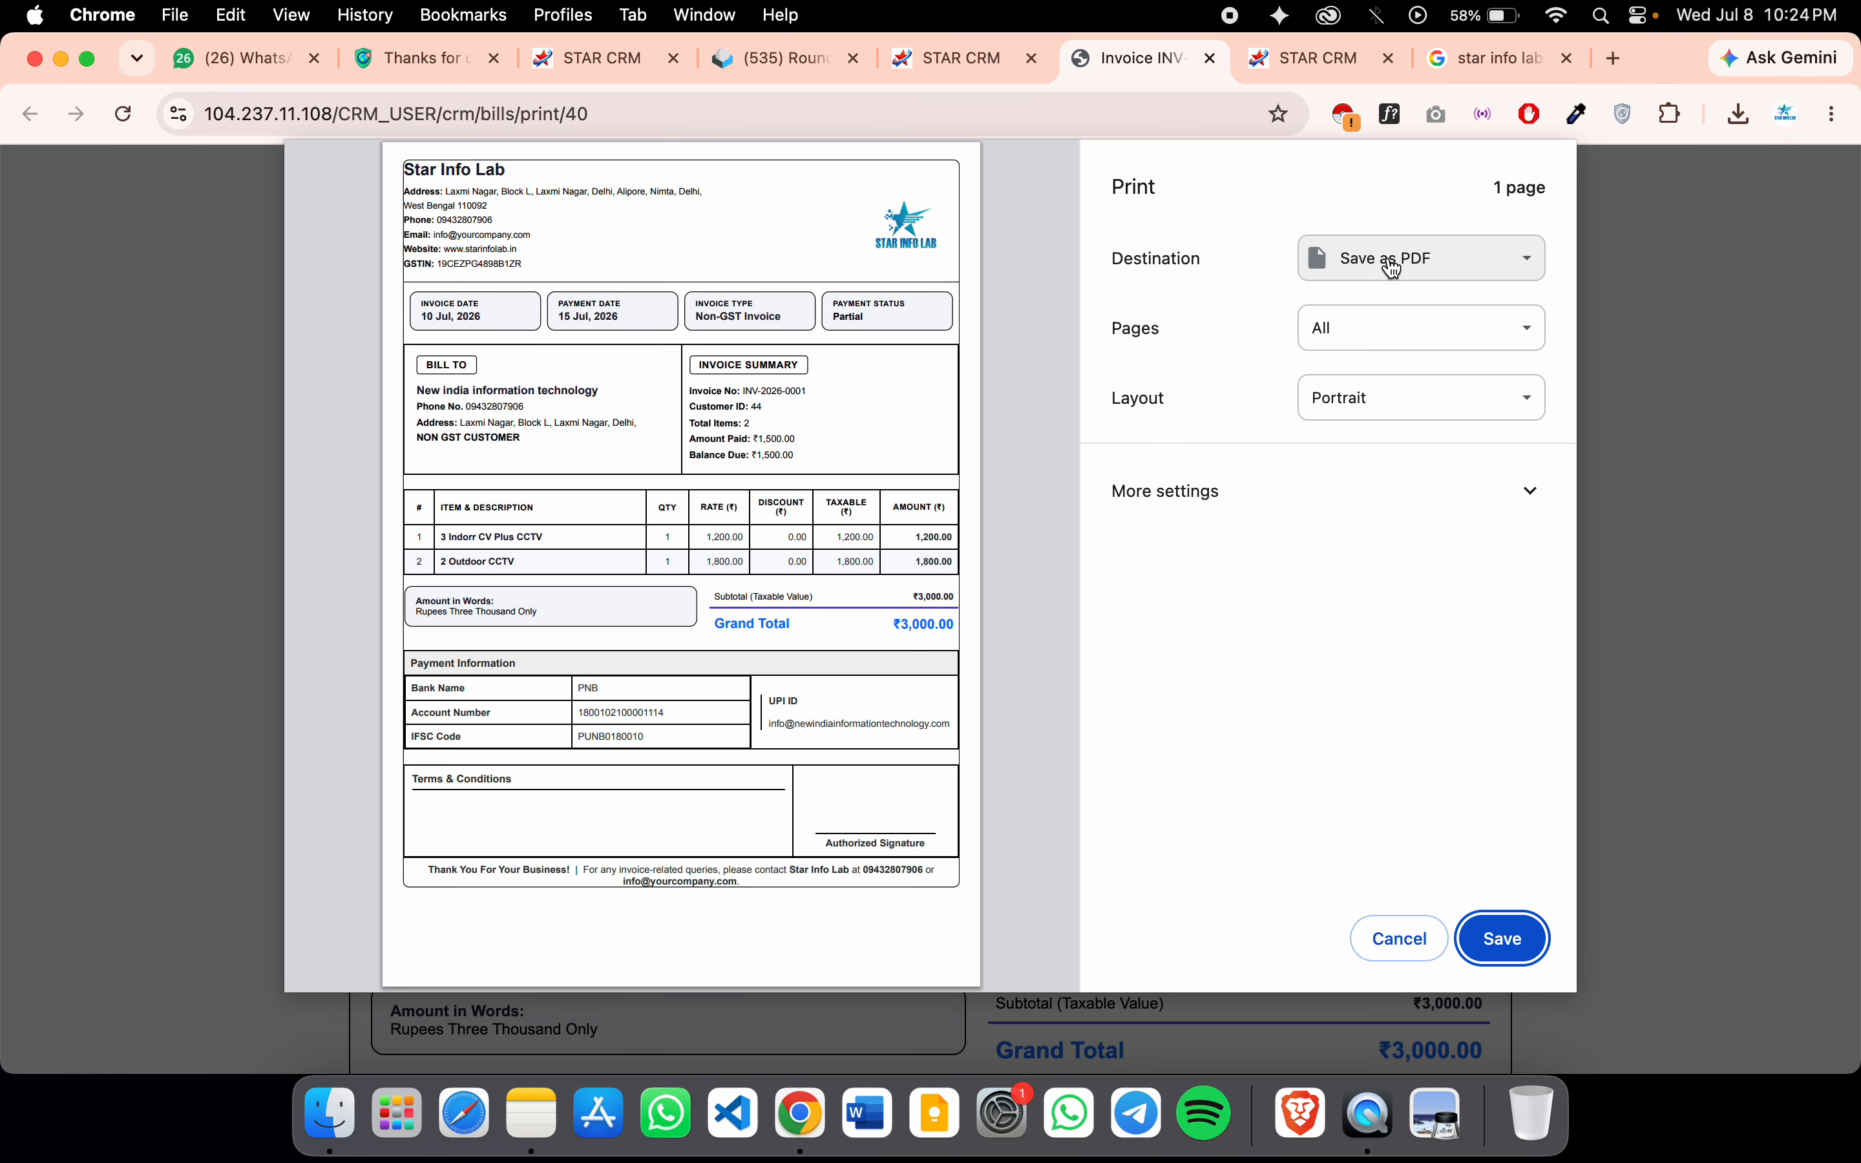
click(1323, 491)
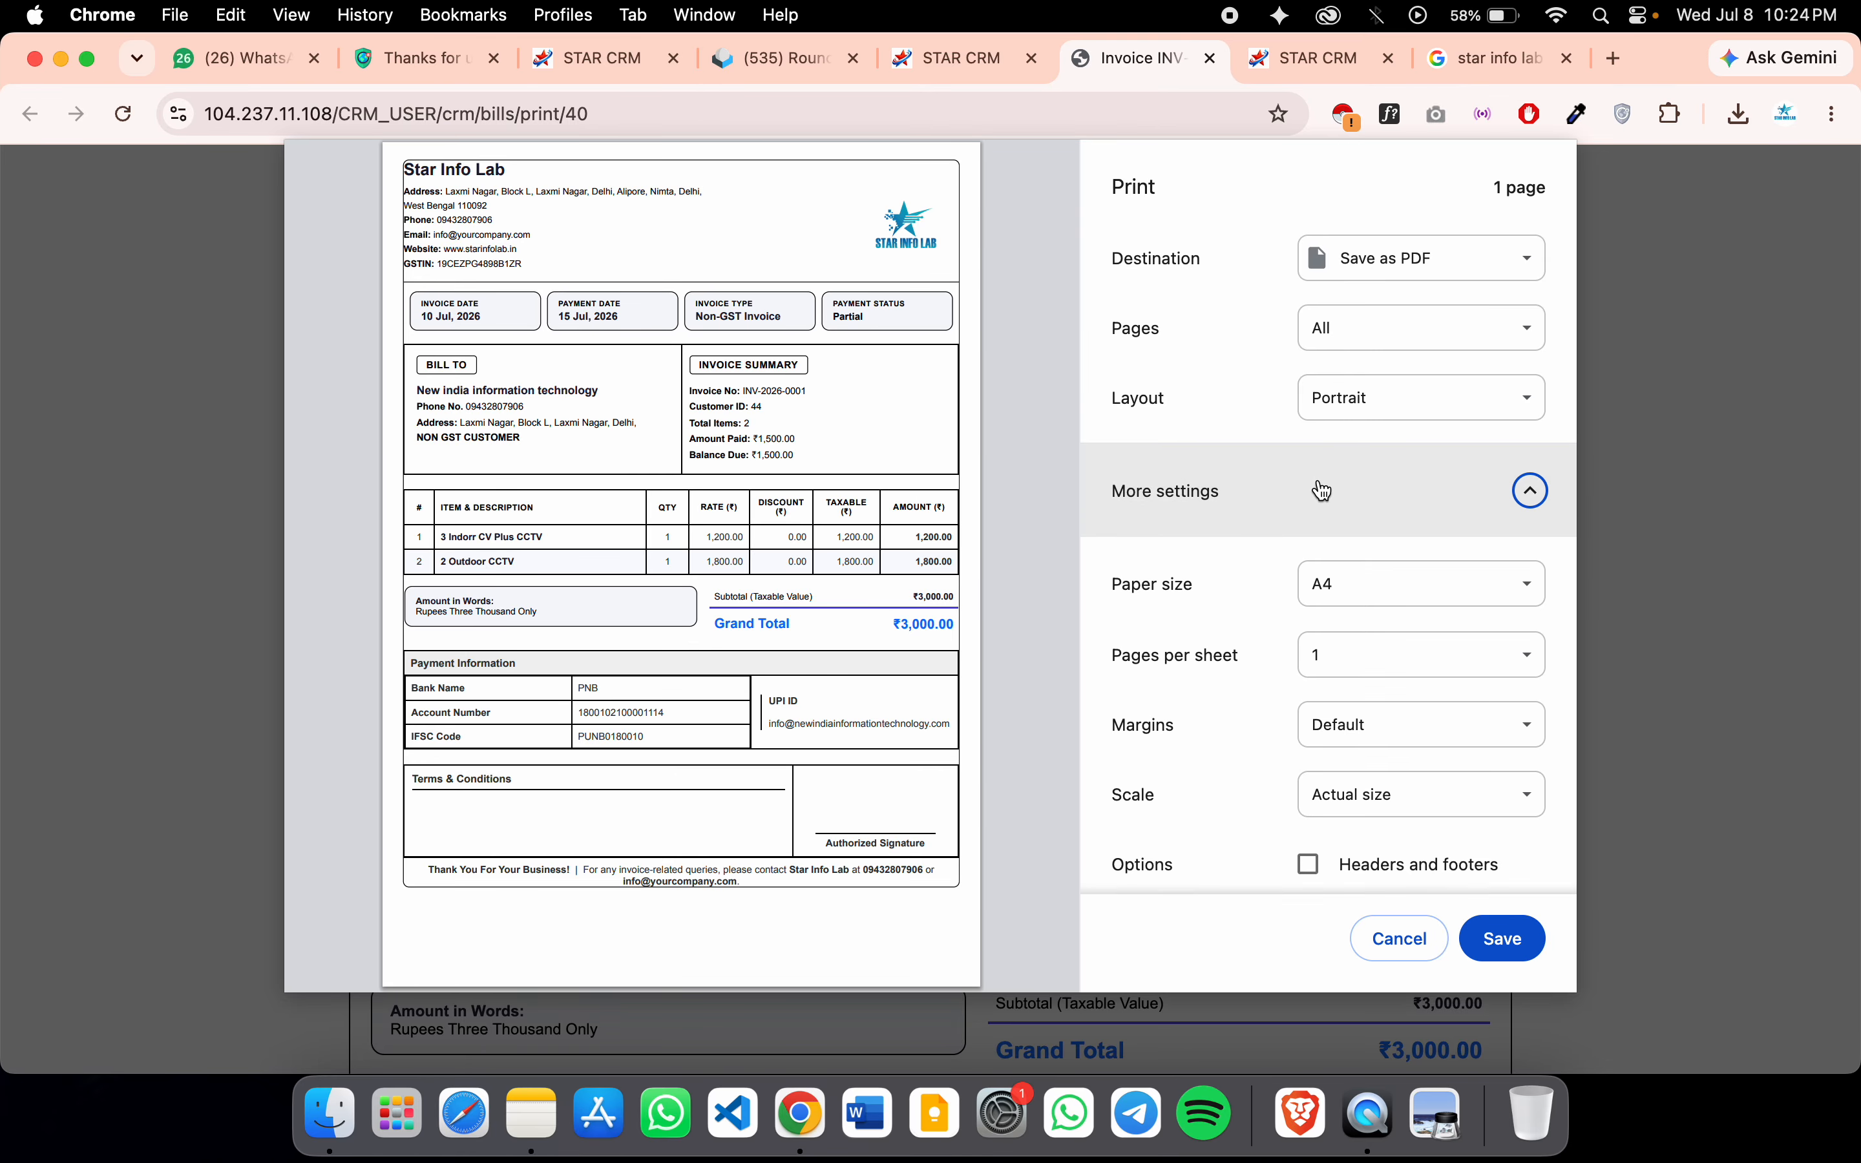
scroll(1413, 677, down, 3)
click(1310, 724)
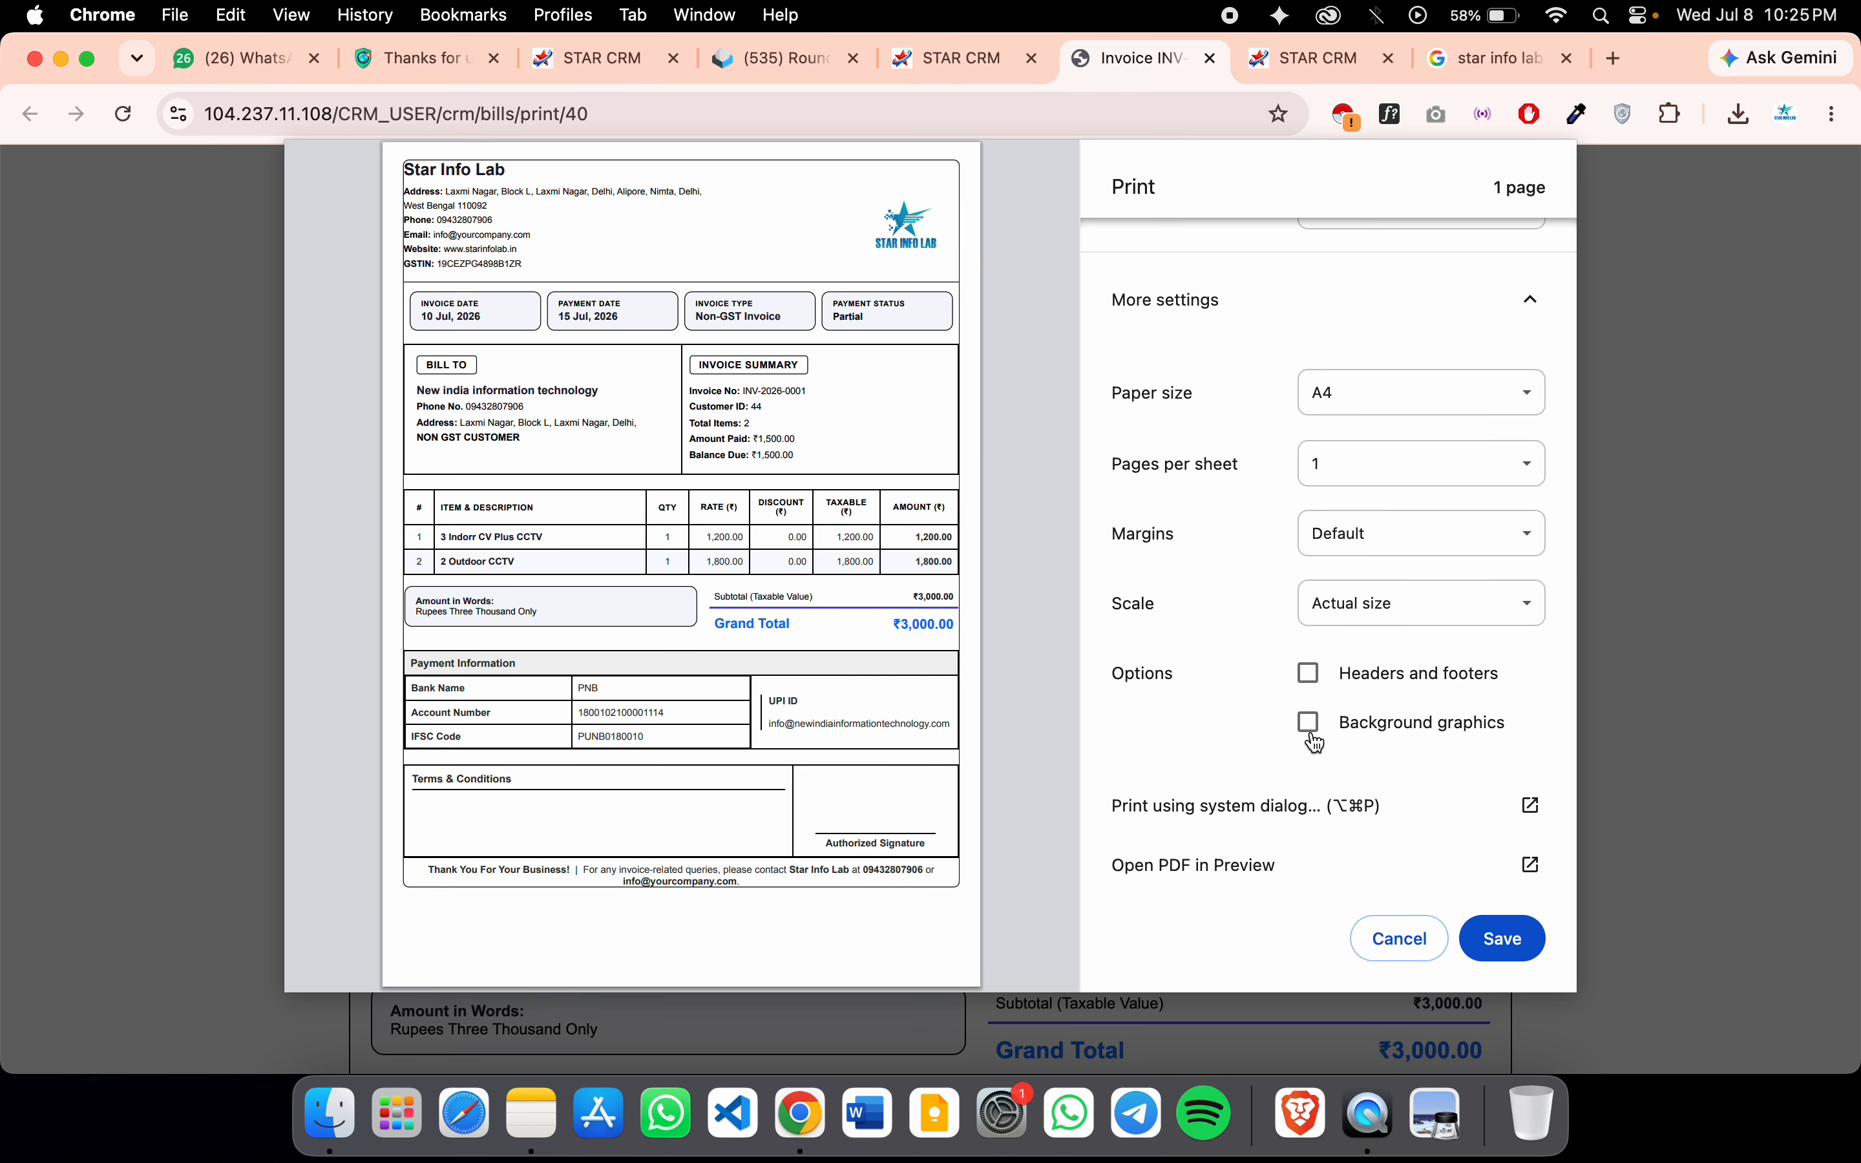
click(1310, 723)
Cancel saving the printout as a file and return to the billing tab
click(1521, 945)
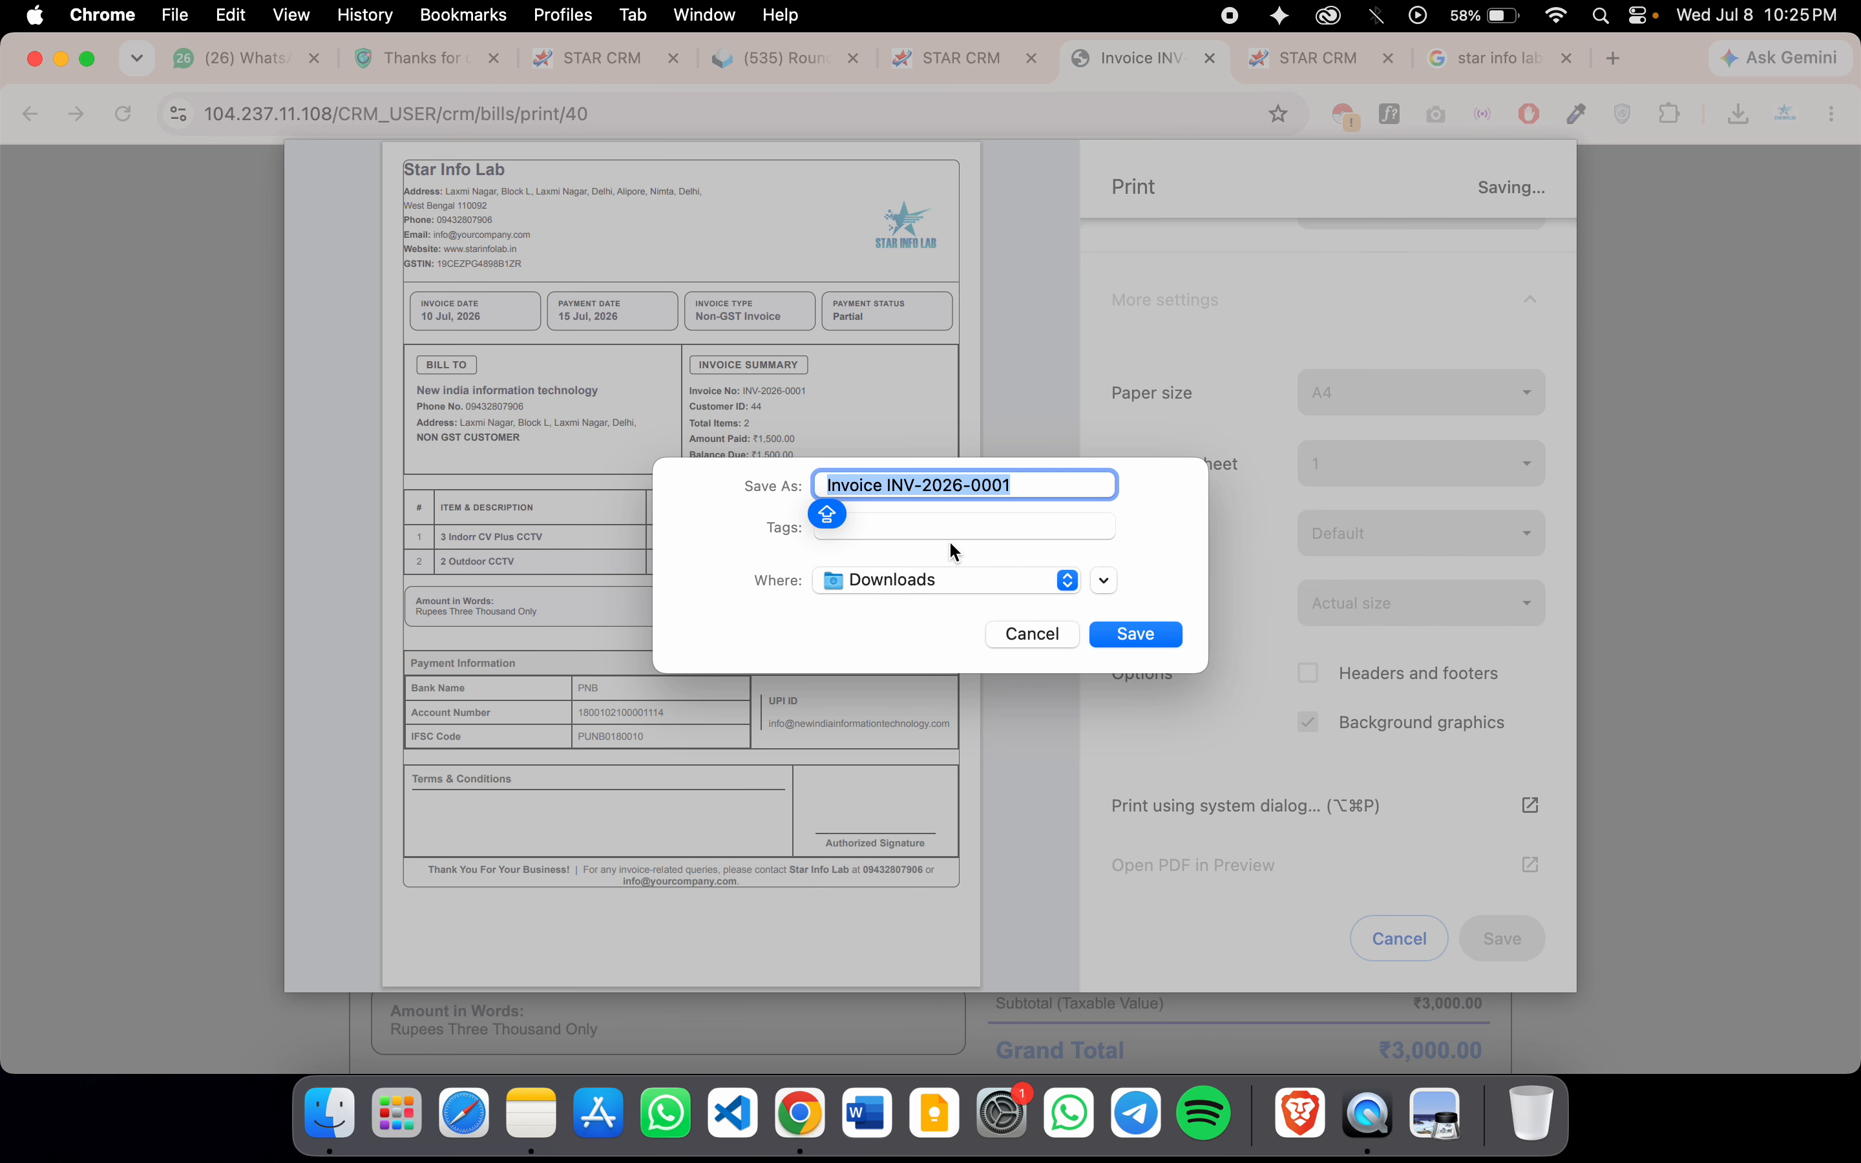
click(1032, 634)
click(1400, 939)
scroll(1087, 290, down, 2)
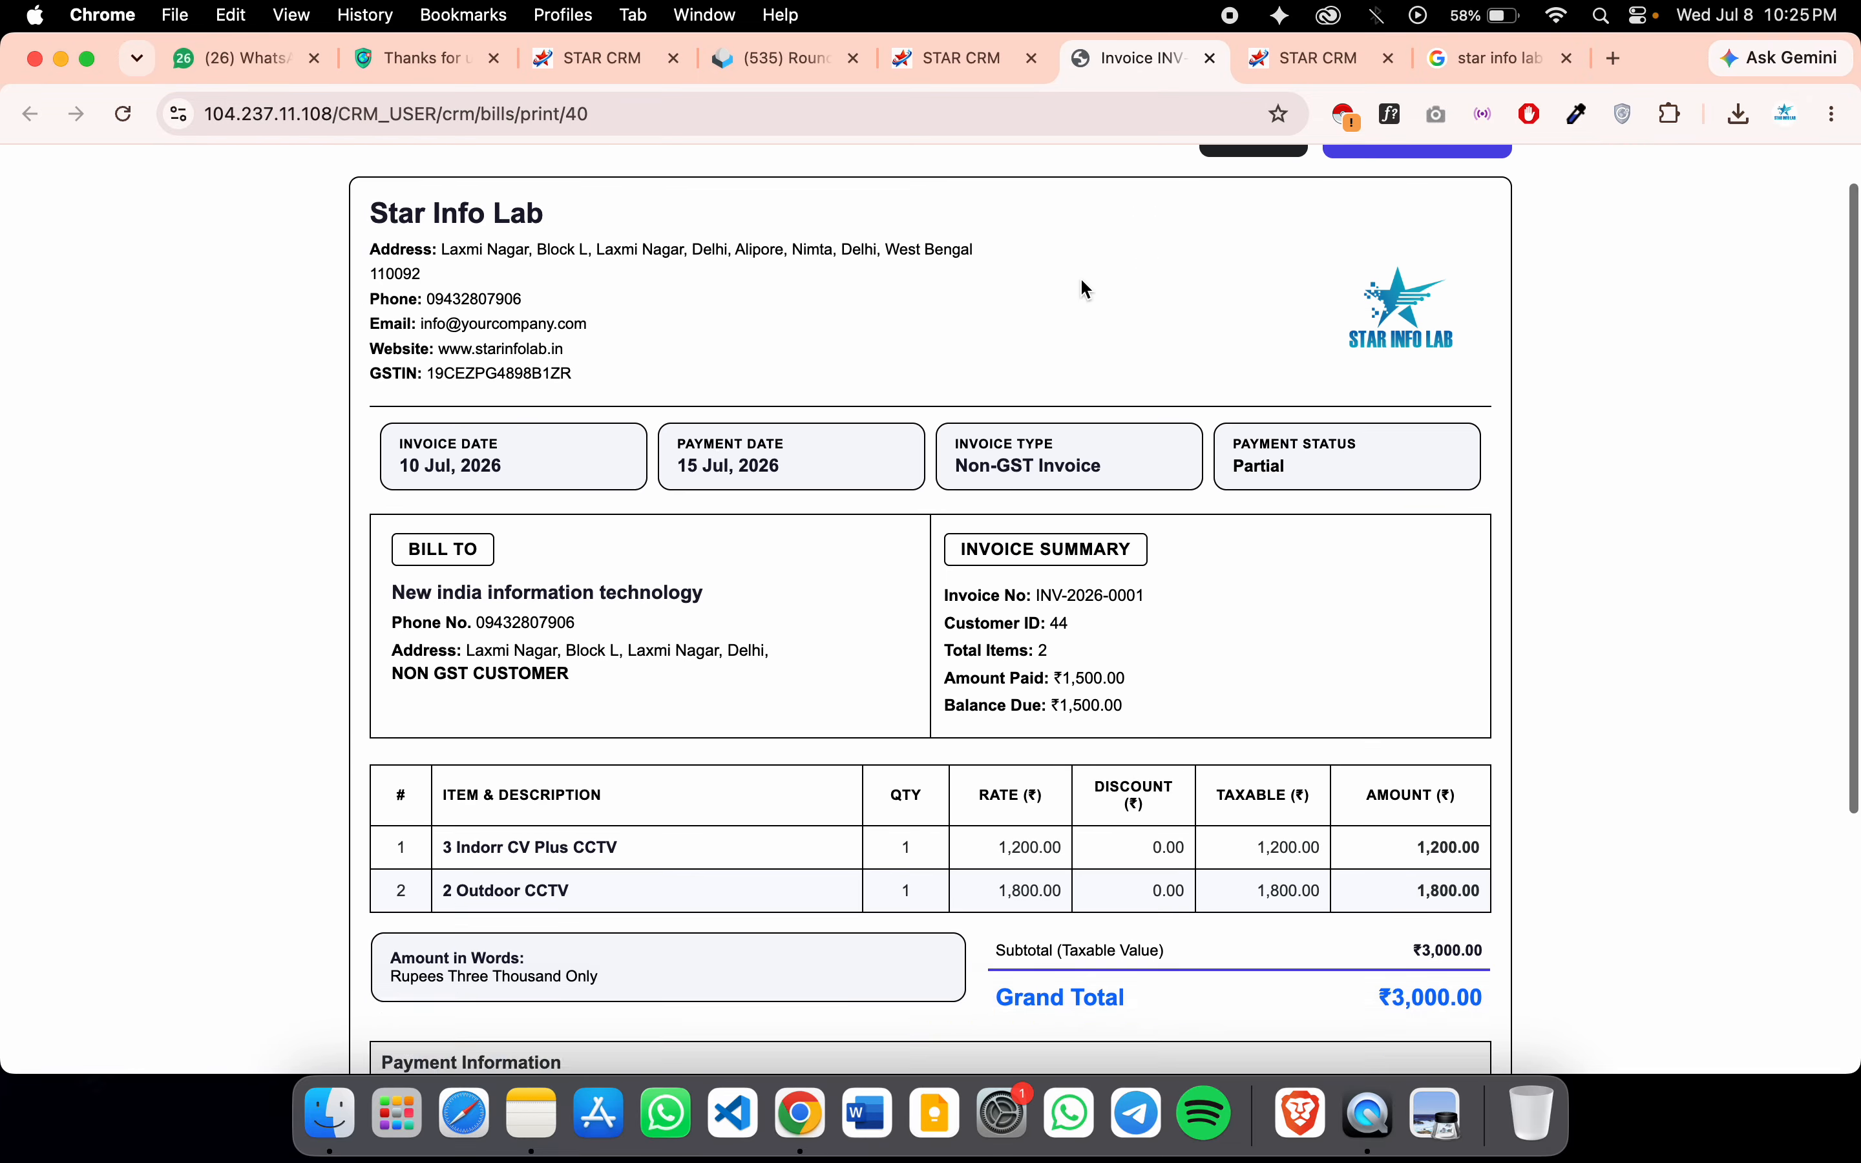
scroll(1087, 290, down, 5)
key(ctrl+shift+Tab)
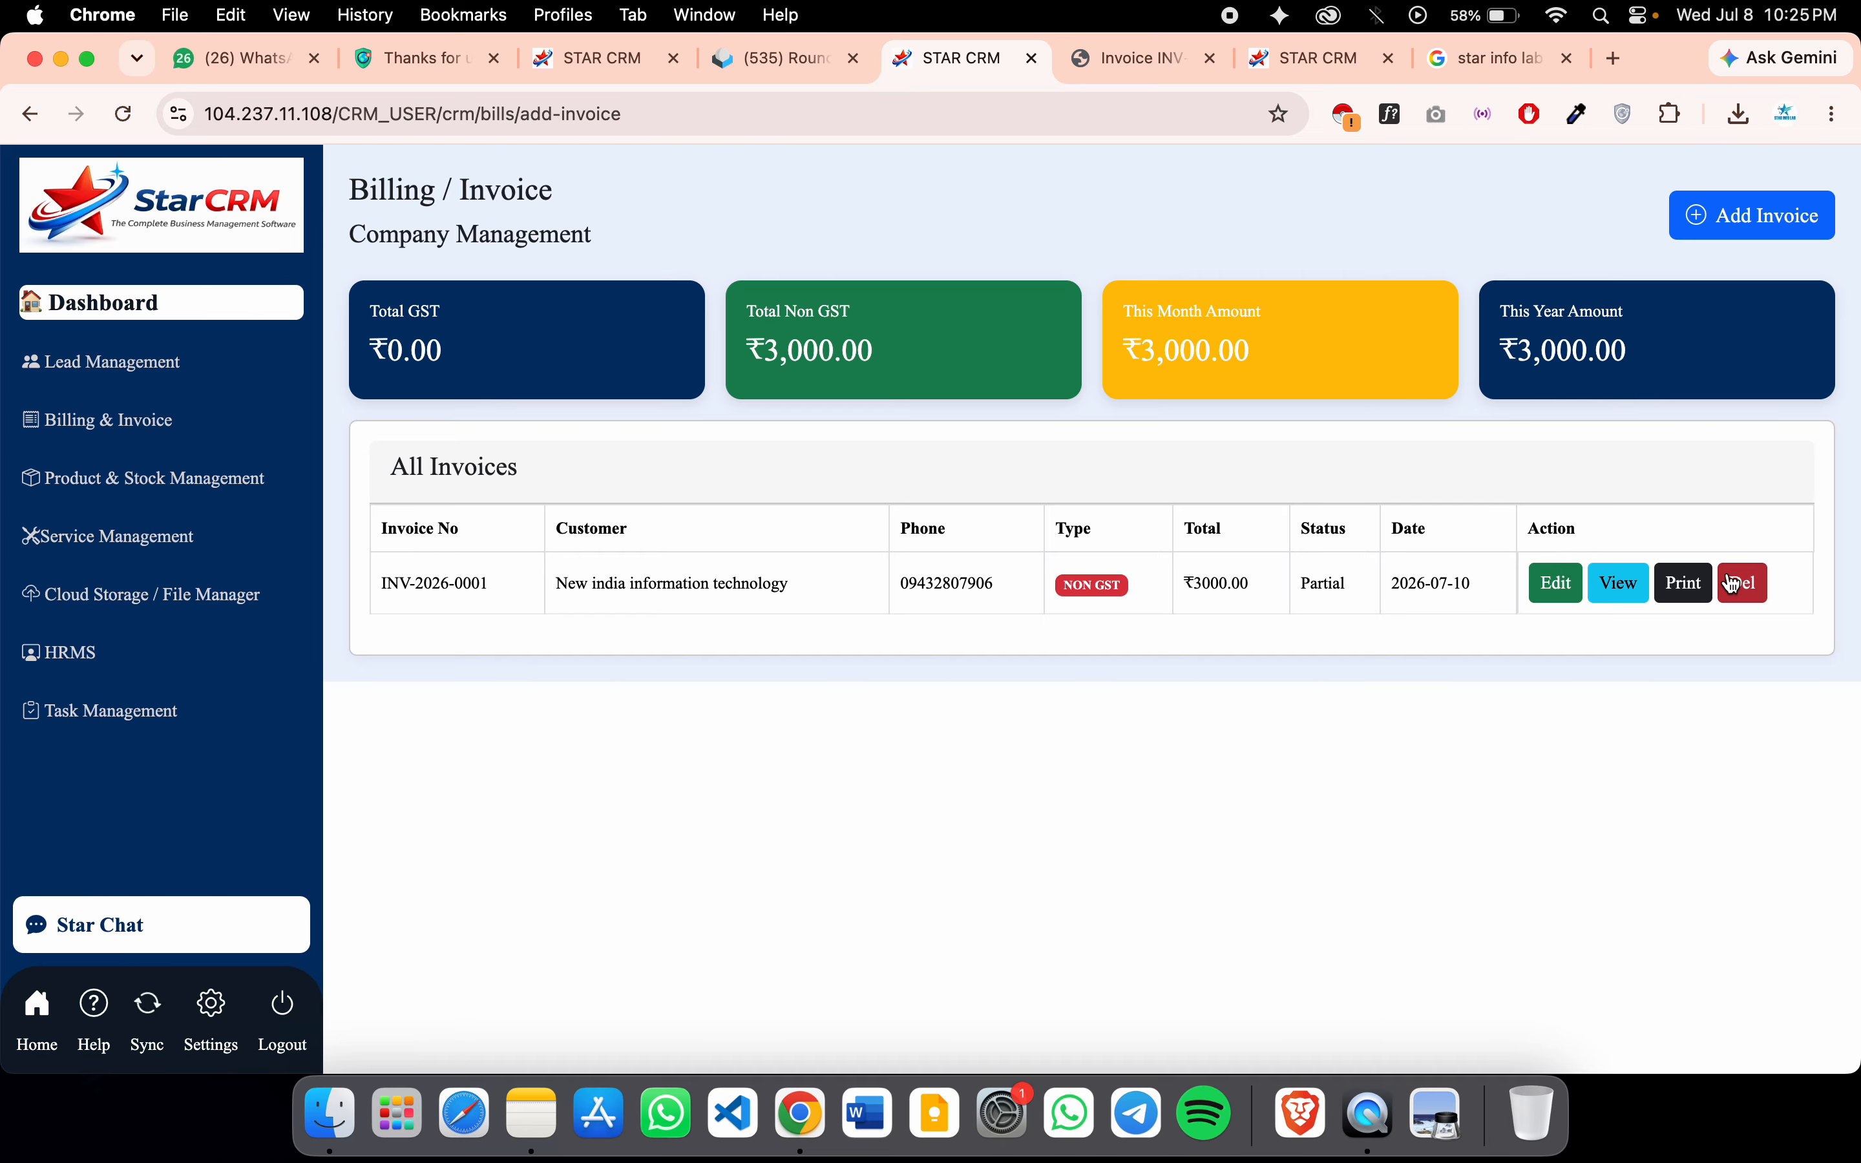
Glance at INV-2026-0001's details, then delete the CRM Installation & Setup product category
click(1615, 583)
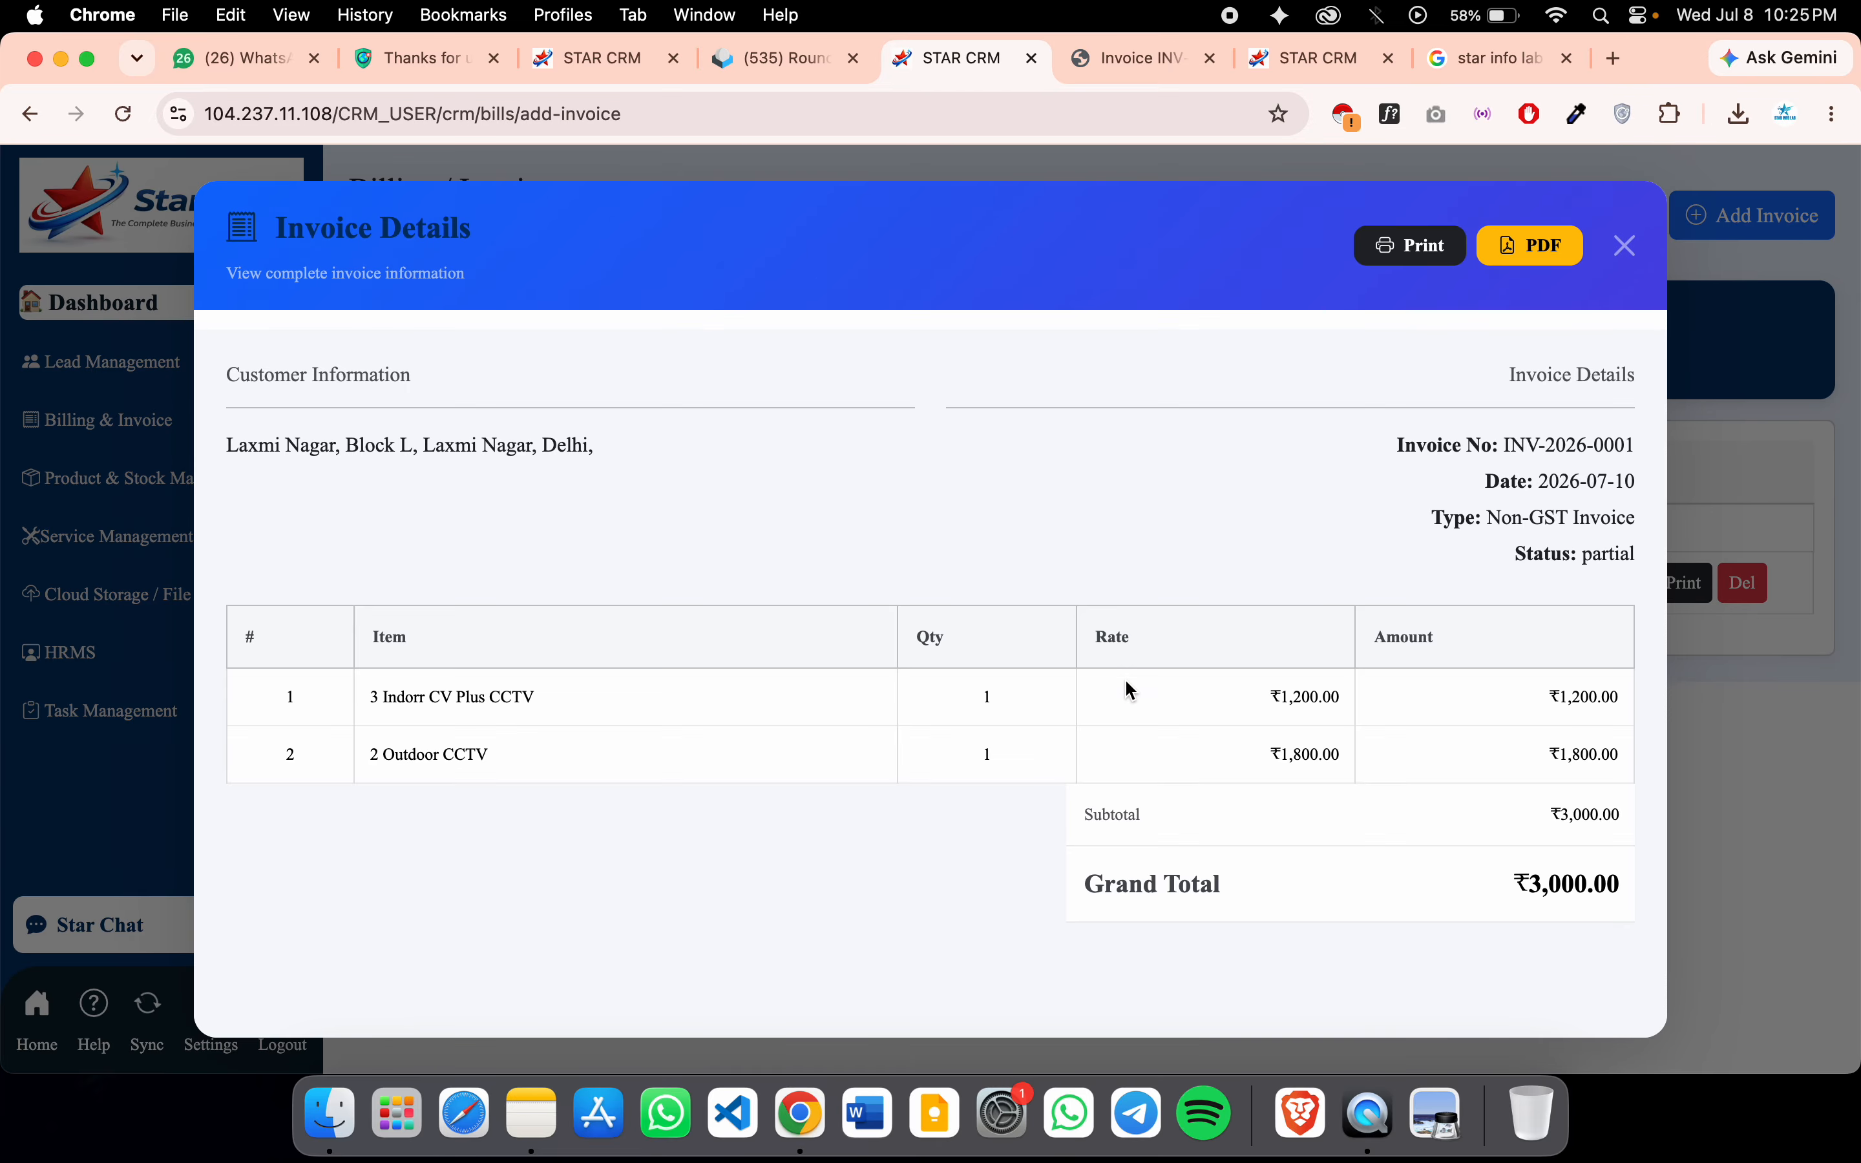
click(1625, 248)
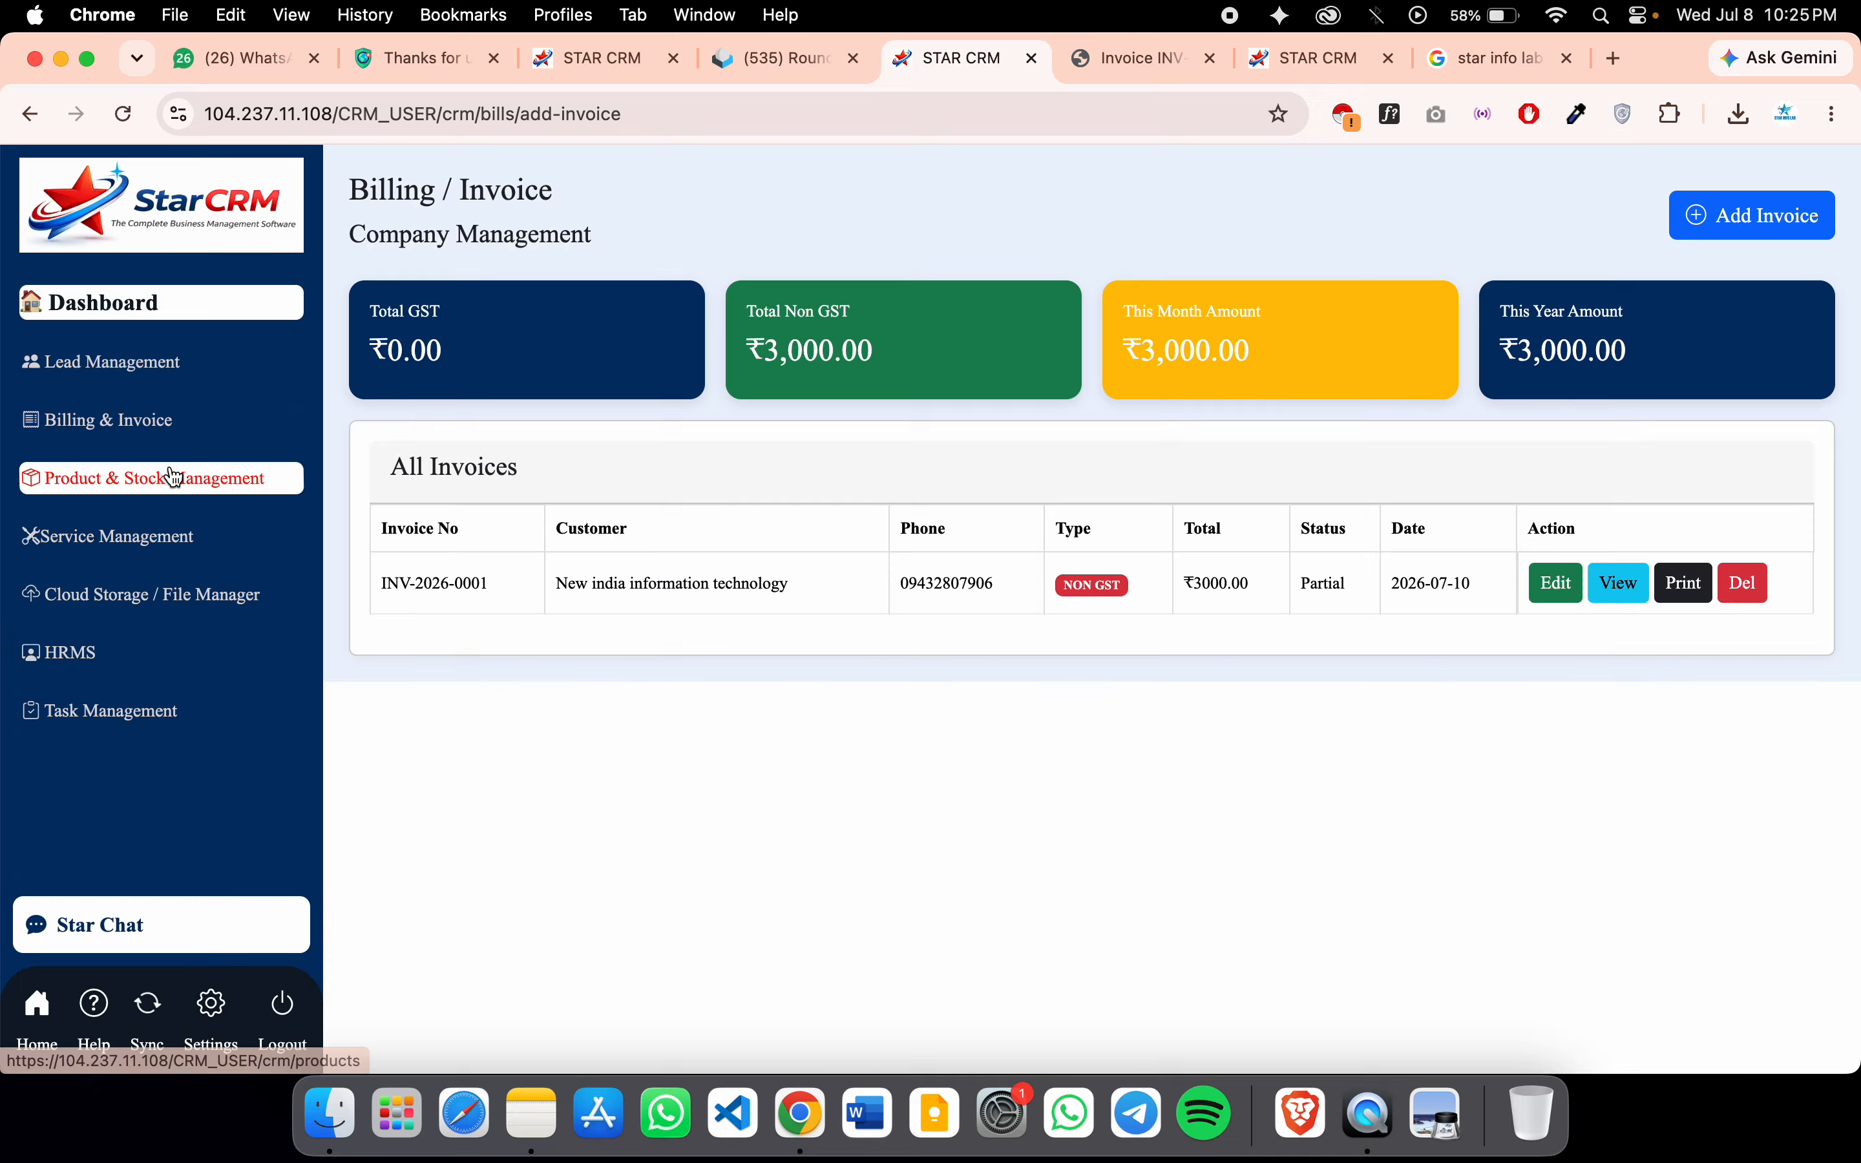
click(151, 487)
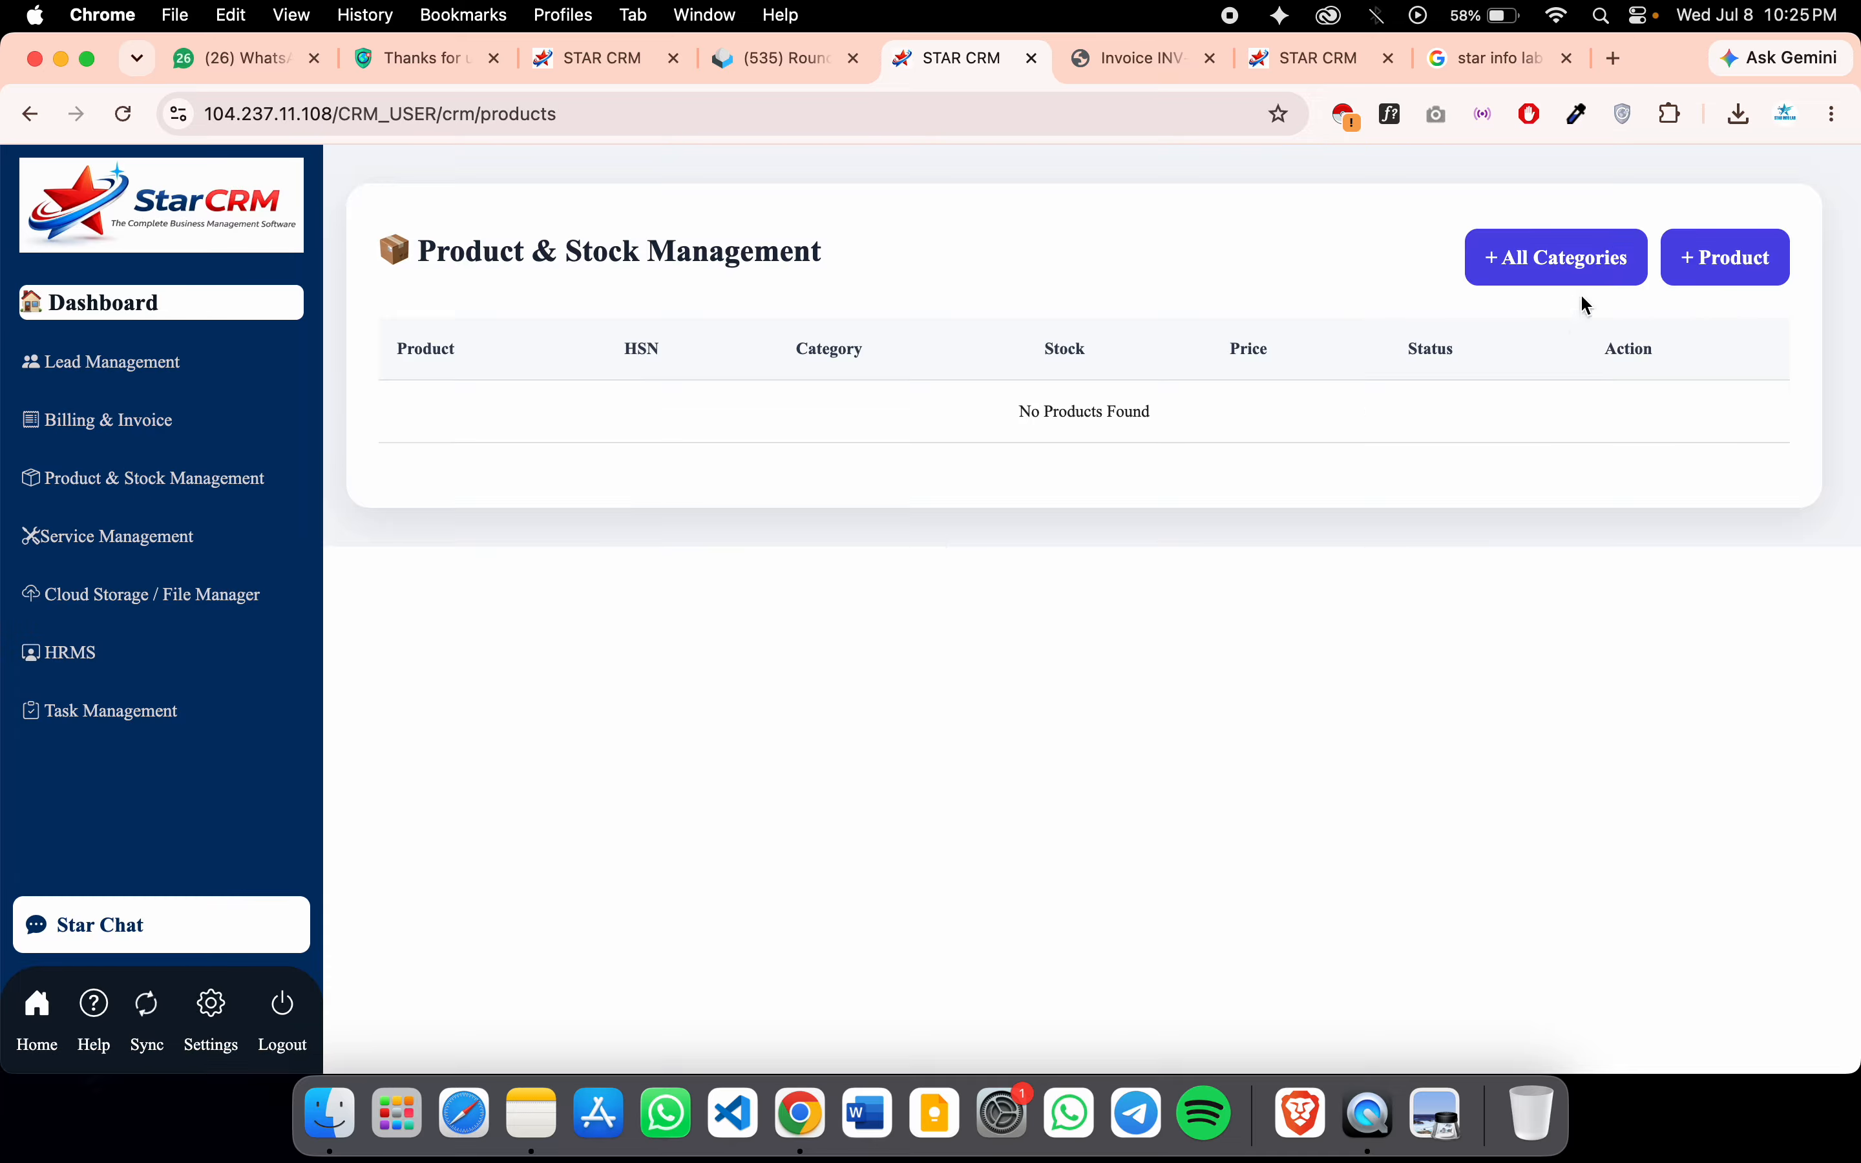
click(1551, 257)
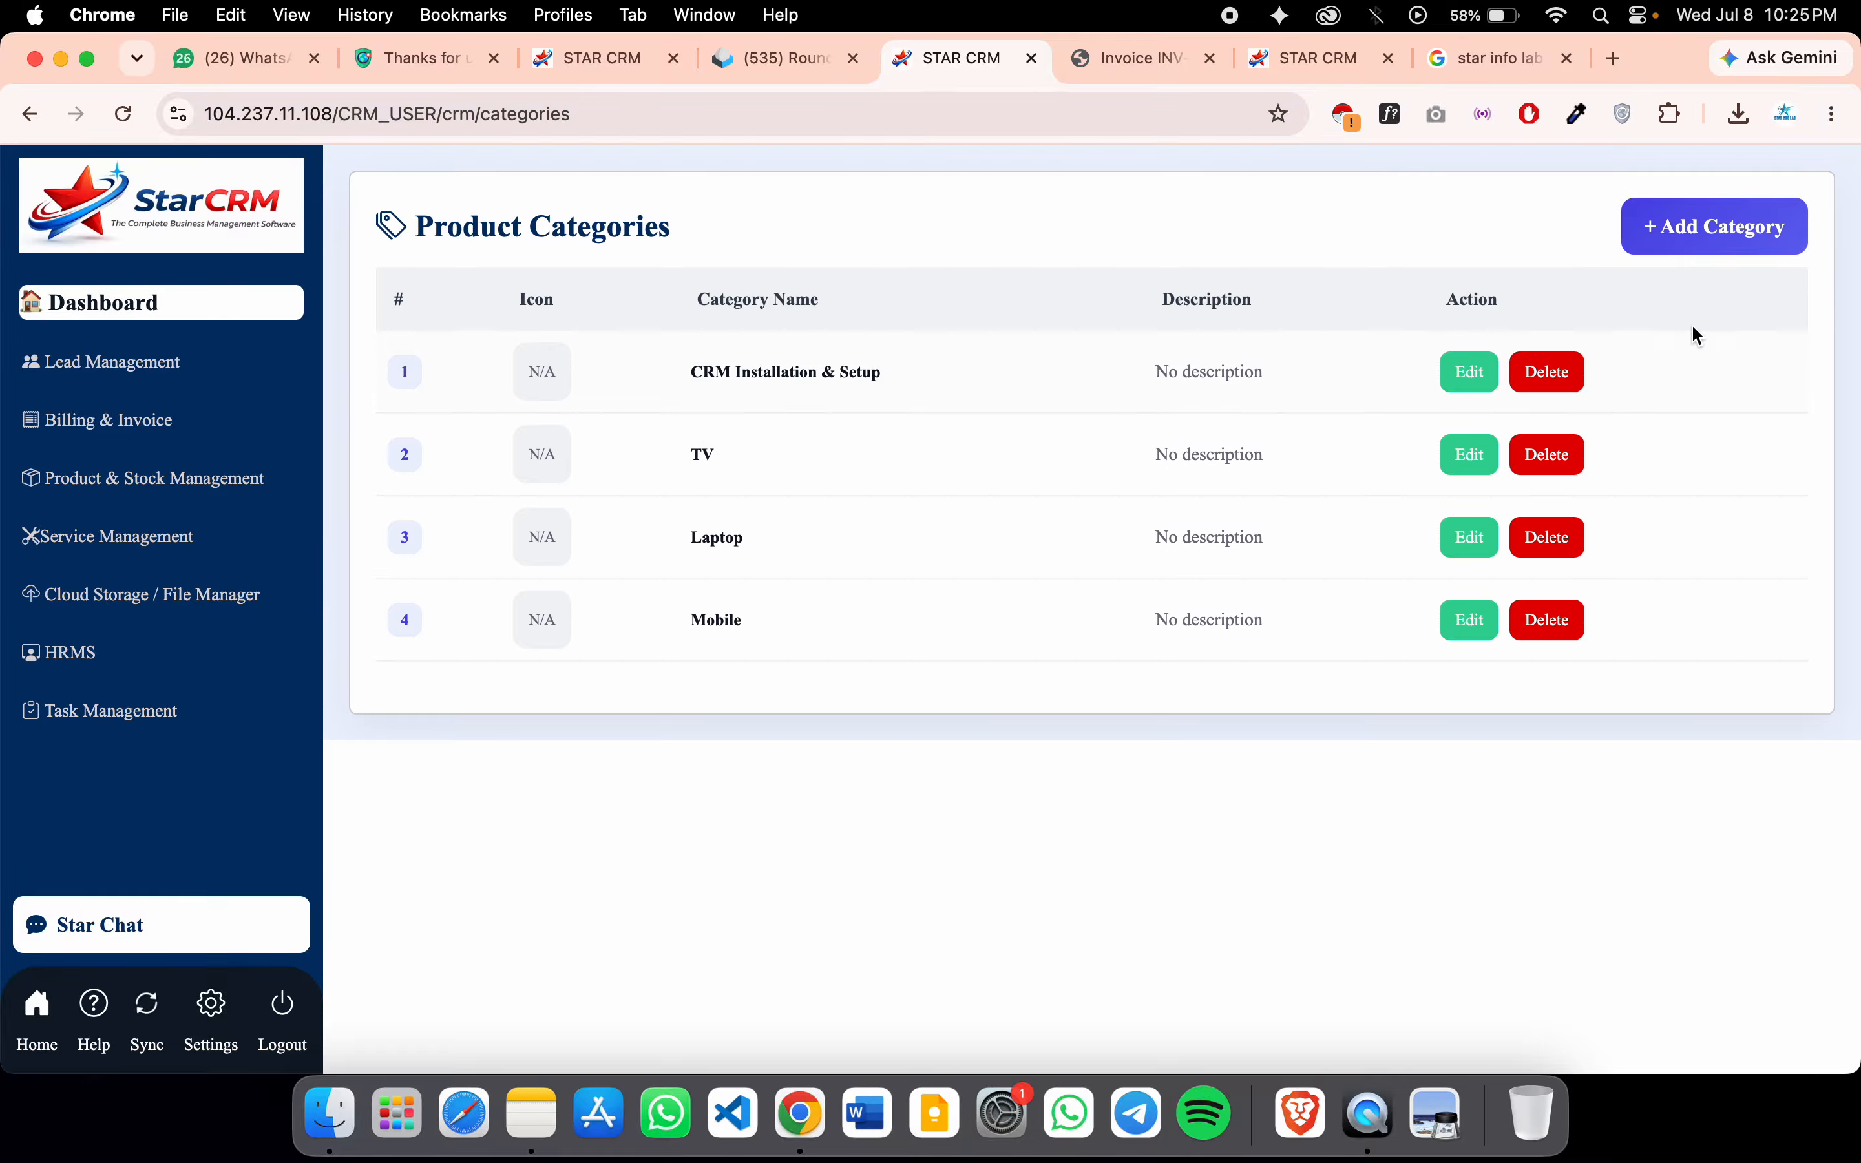
click(1547, 372)
click(1149, 274)
drag(1078, 813, 223, 562)
click(170, 473)
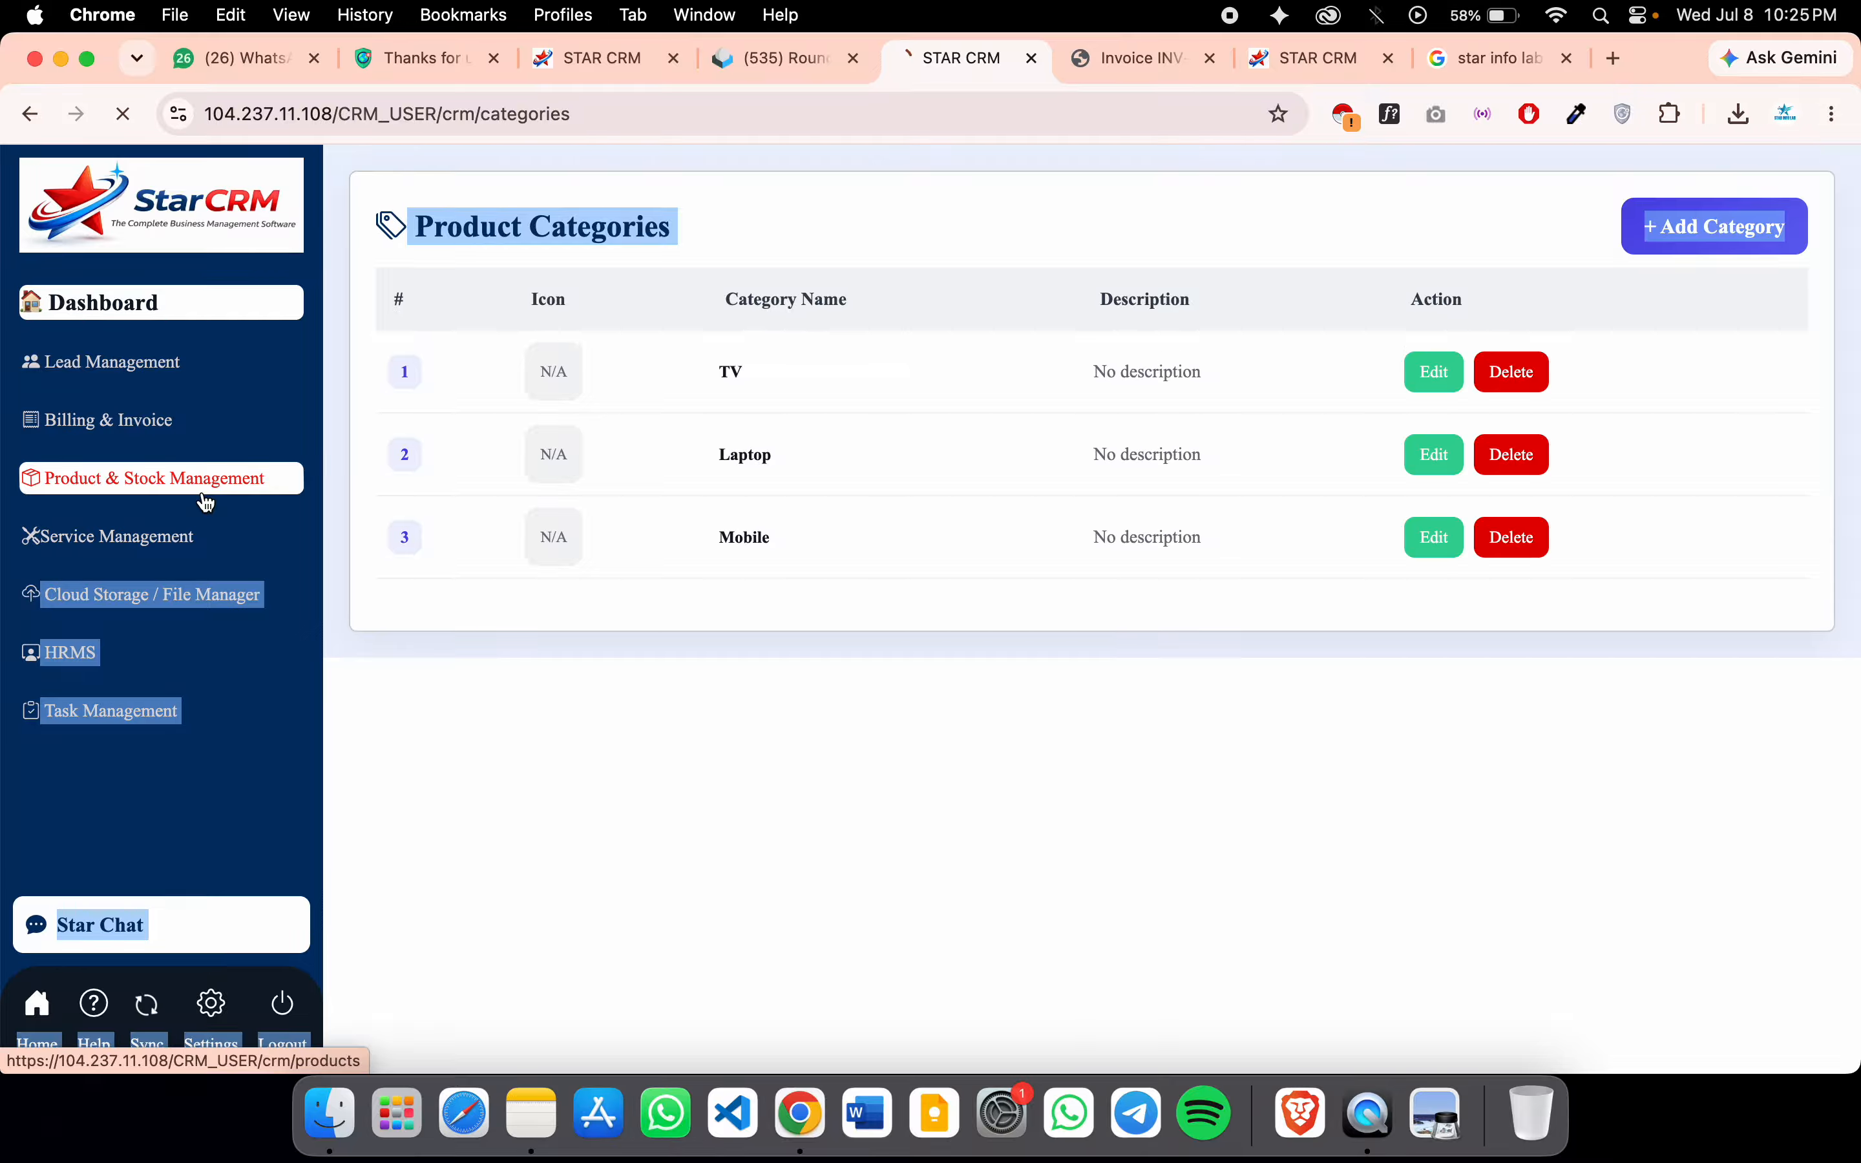
Inspect the new-product form and its Category list without saving, then go to Service Management
click(1745, 246)
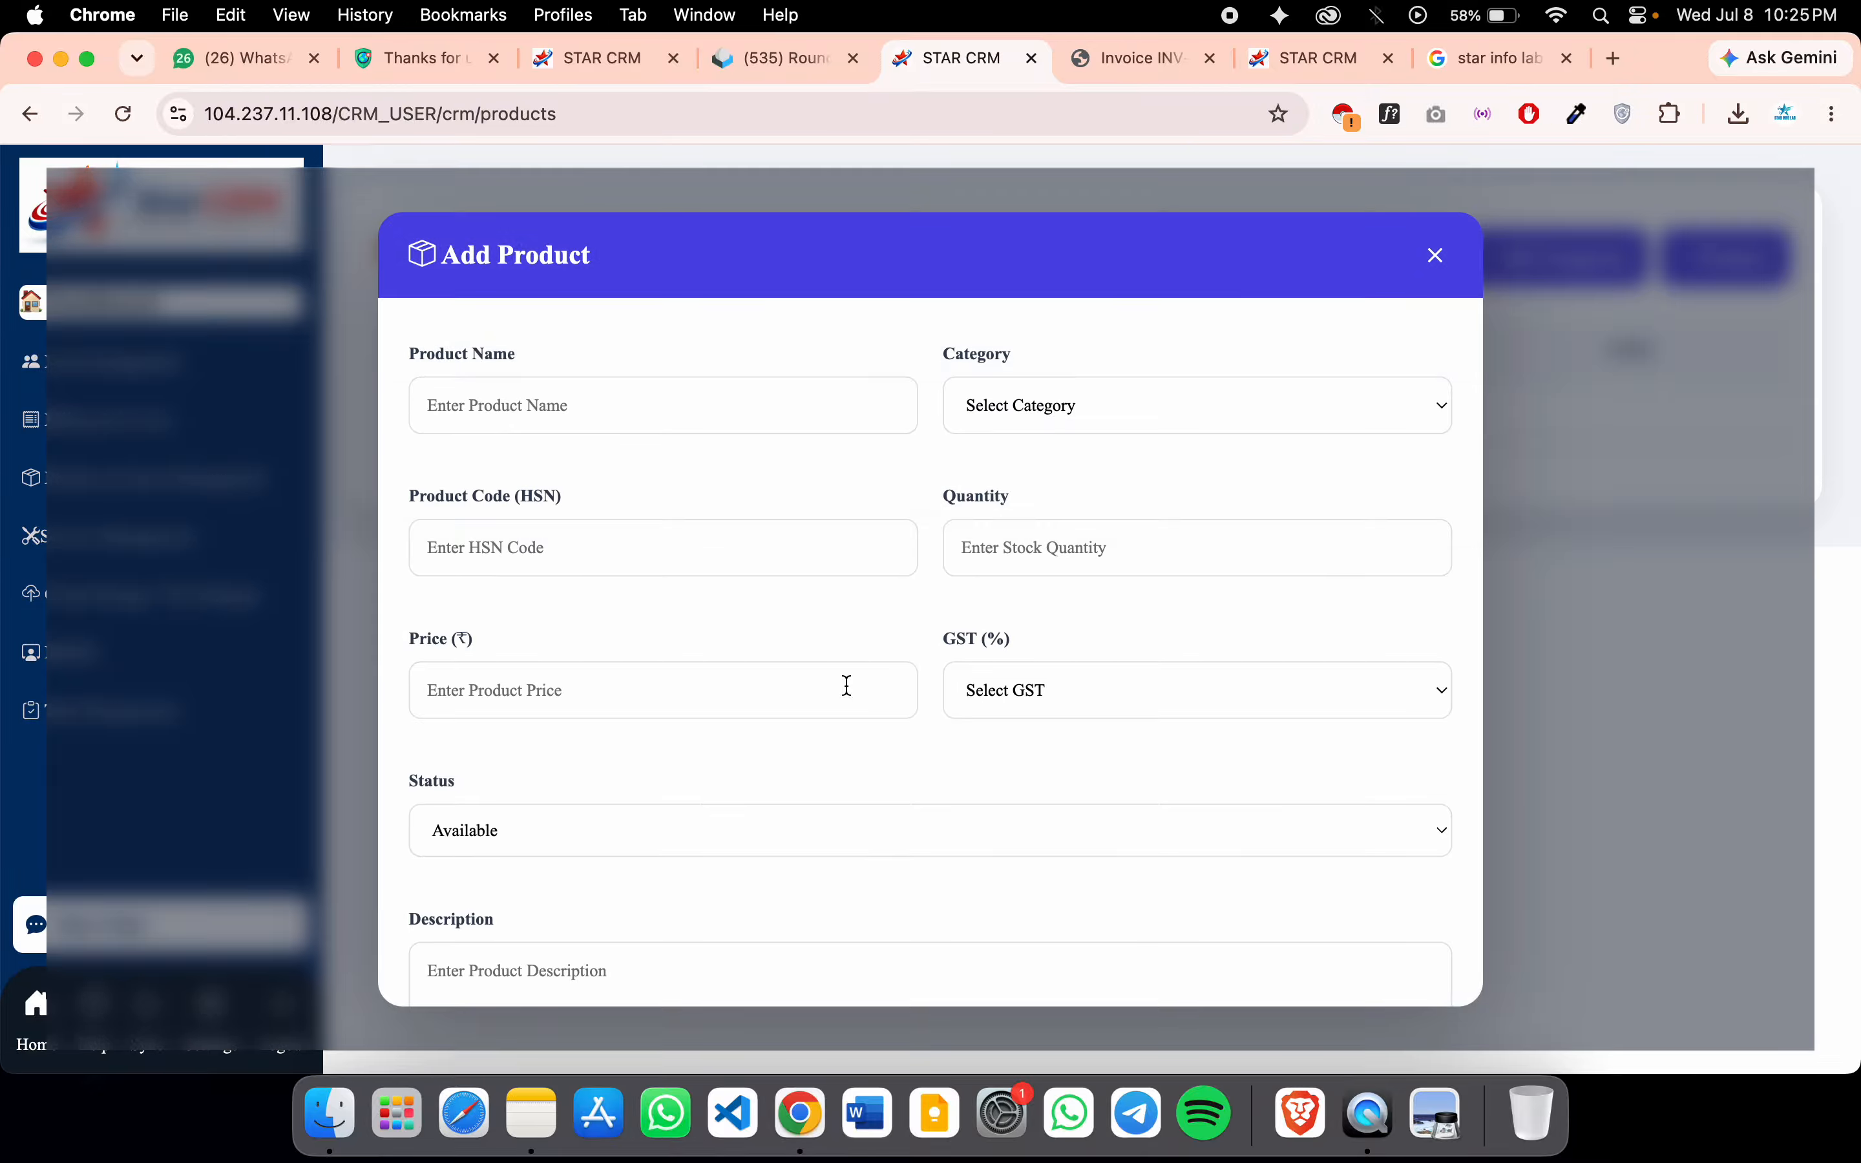
click(712, 403)
click(1017, 416)
click(810, 499)
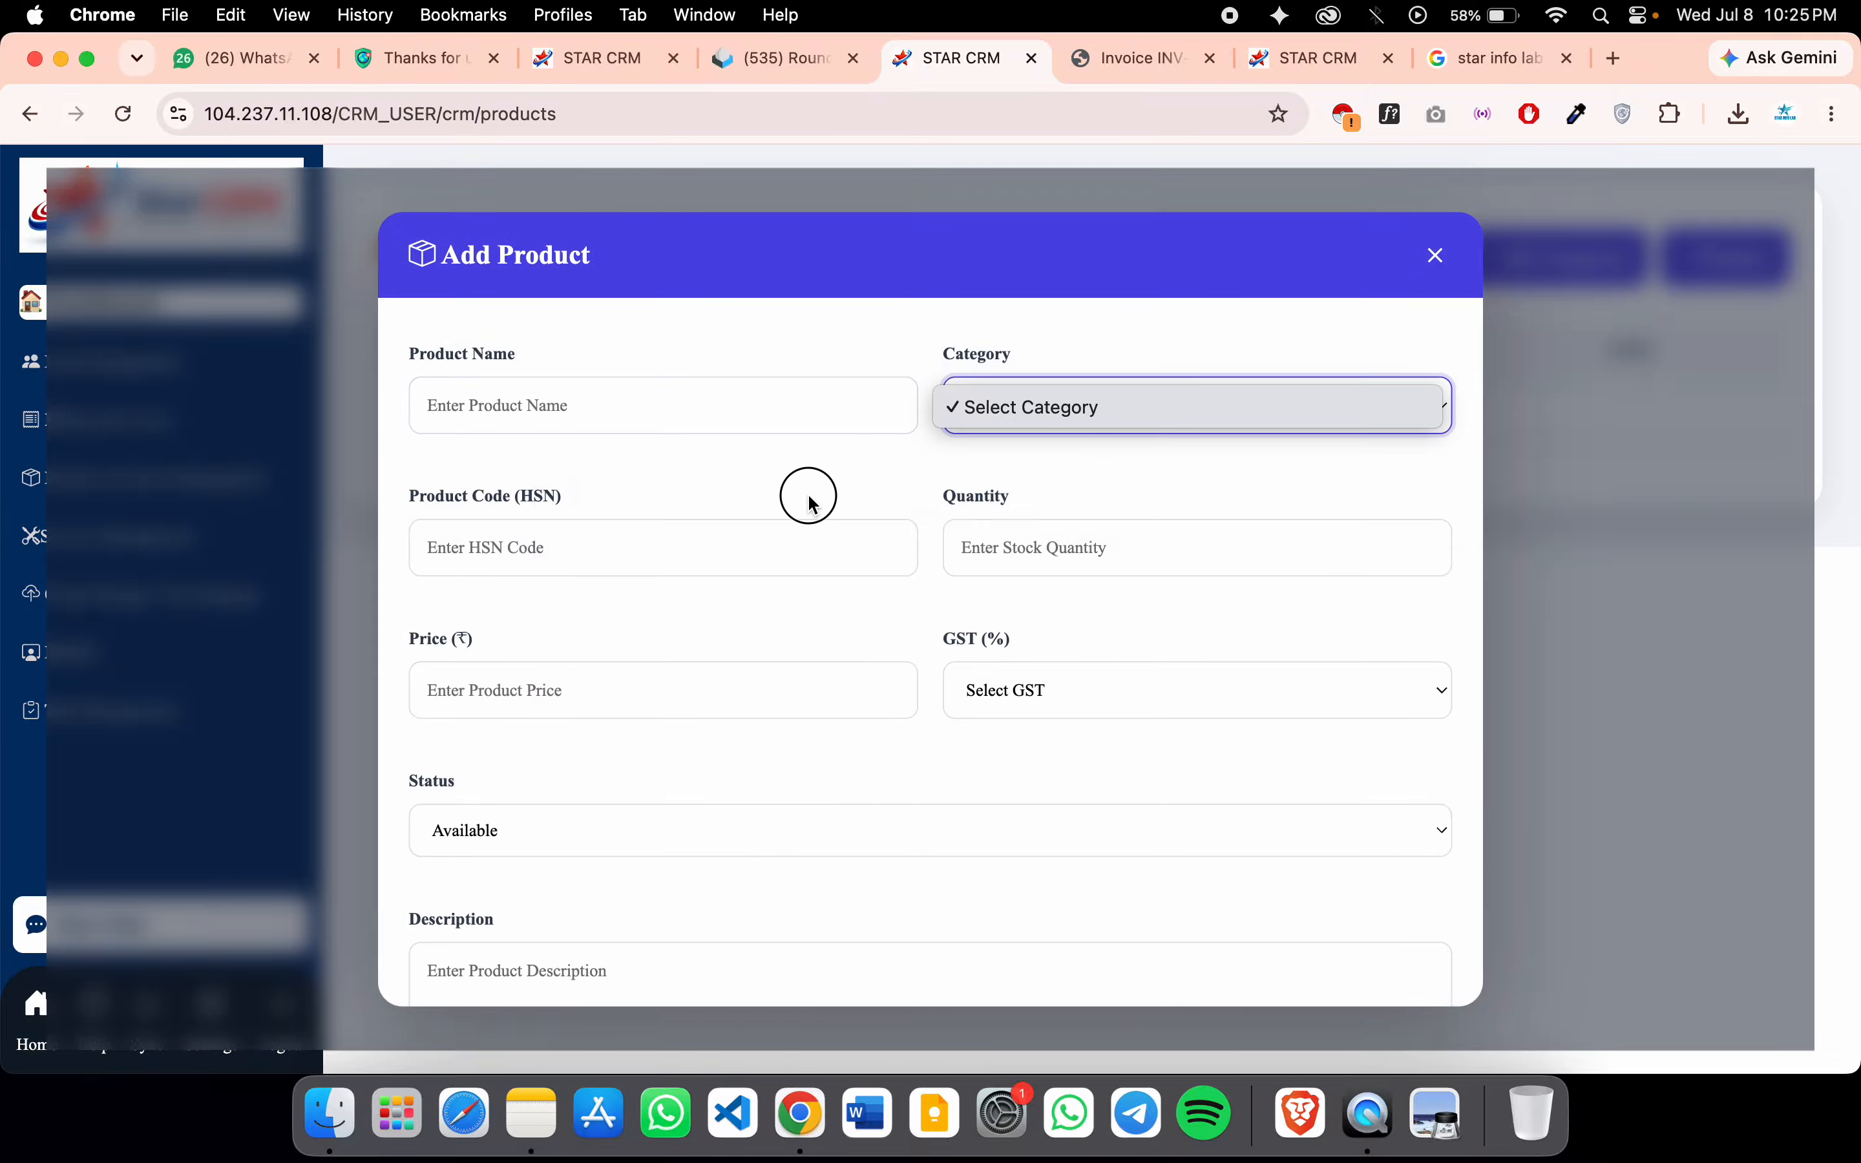
scroll(715, 594, down, 3)
scroll(715, 594, up, 3)
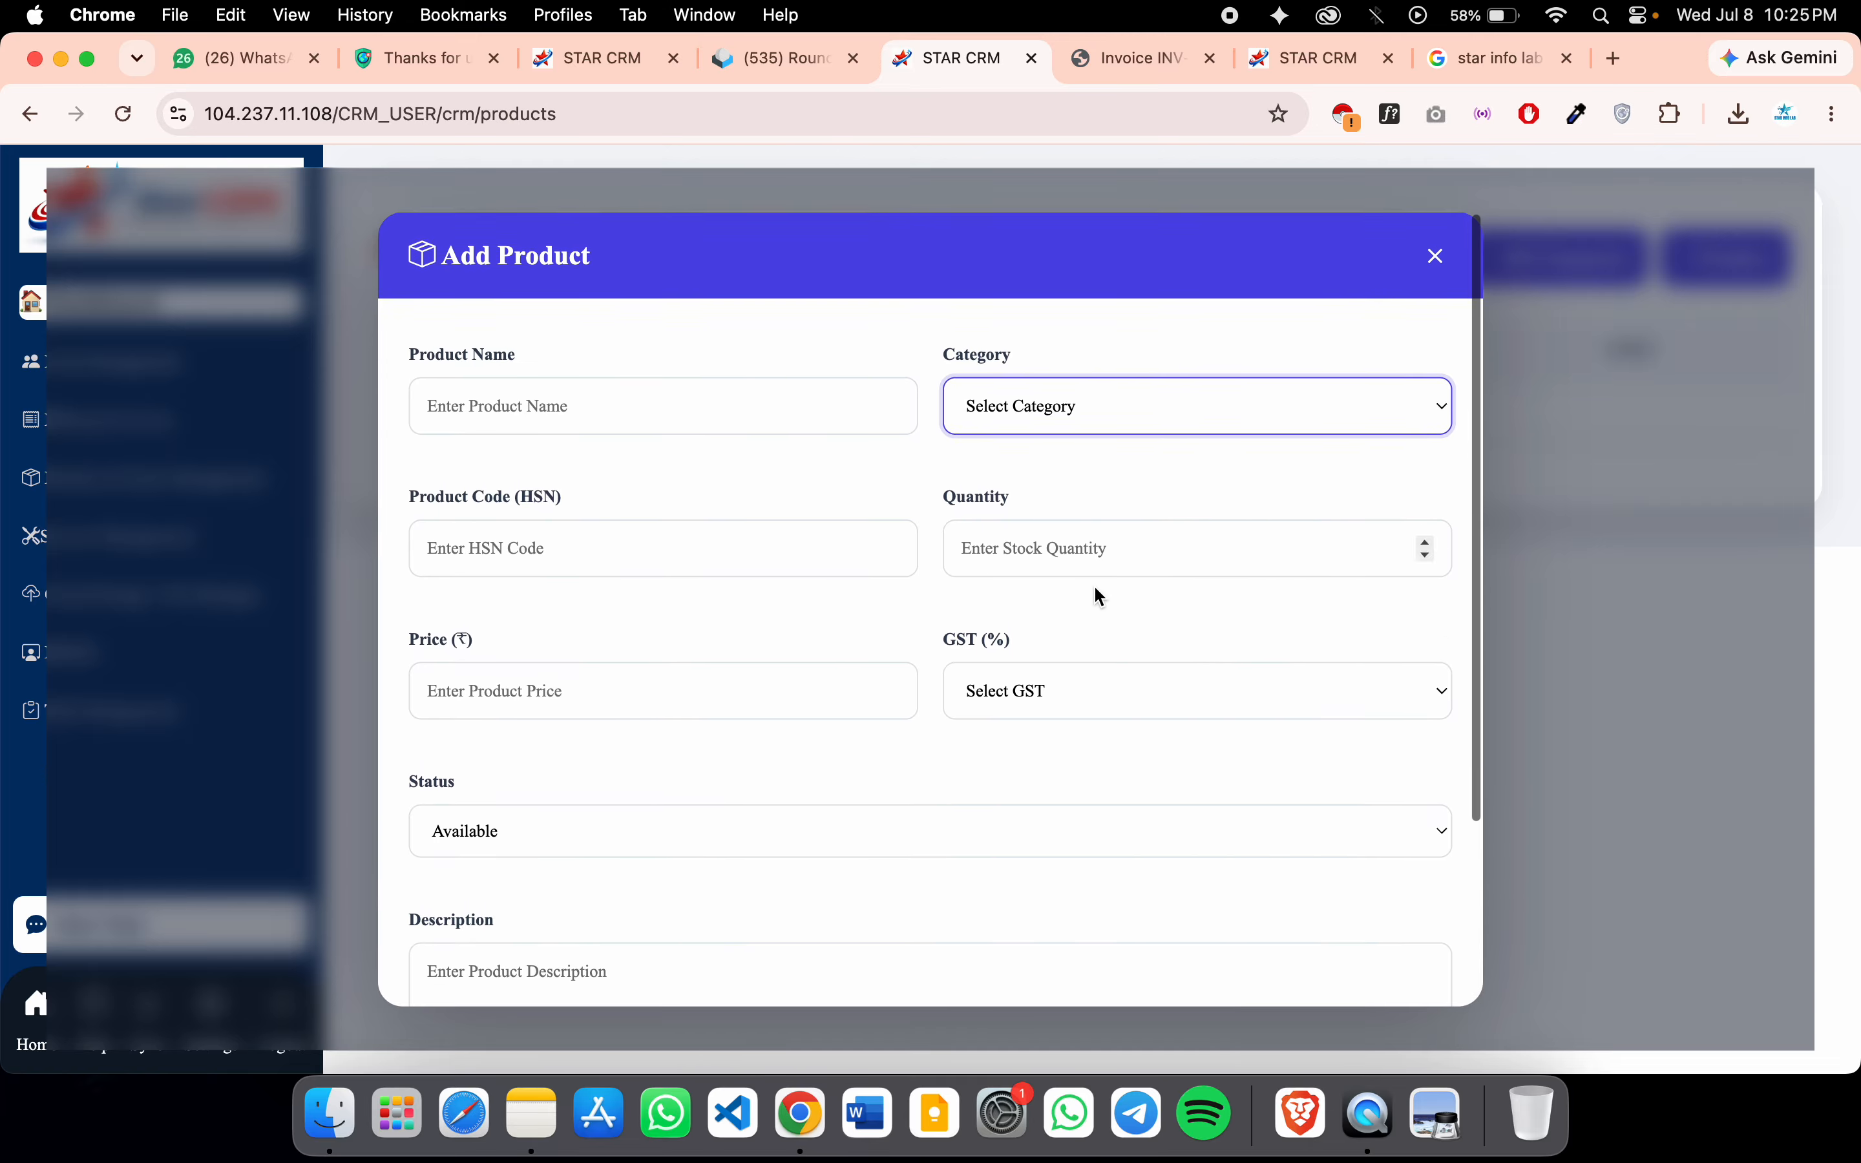
click(1436, 254)
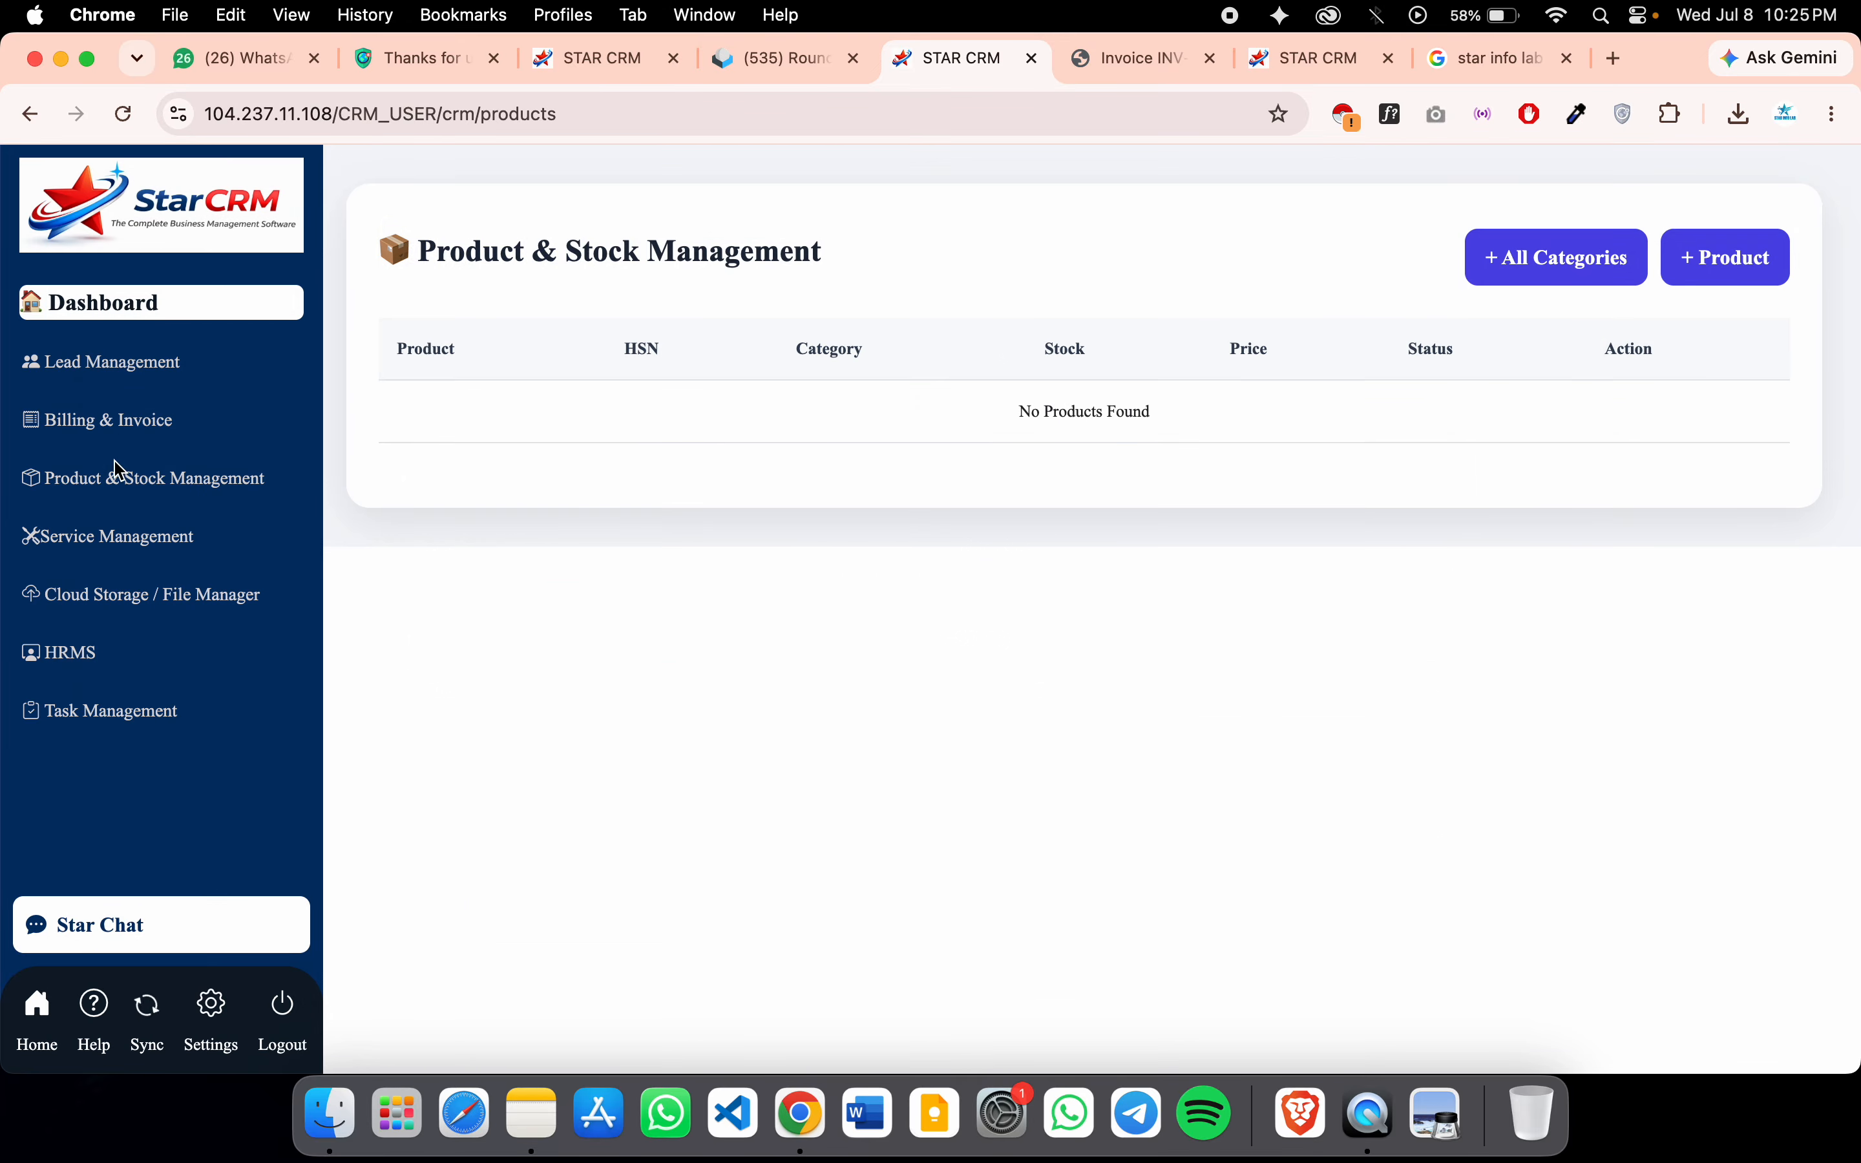
click(137, 550)
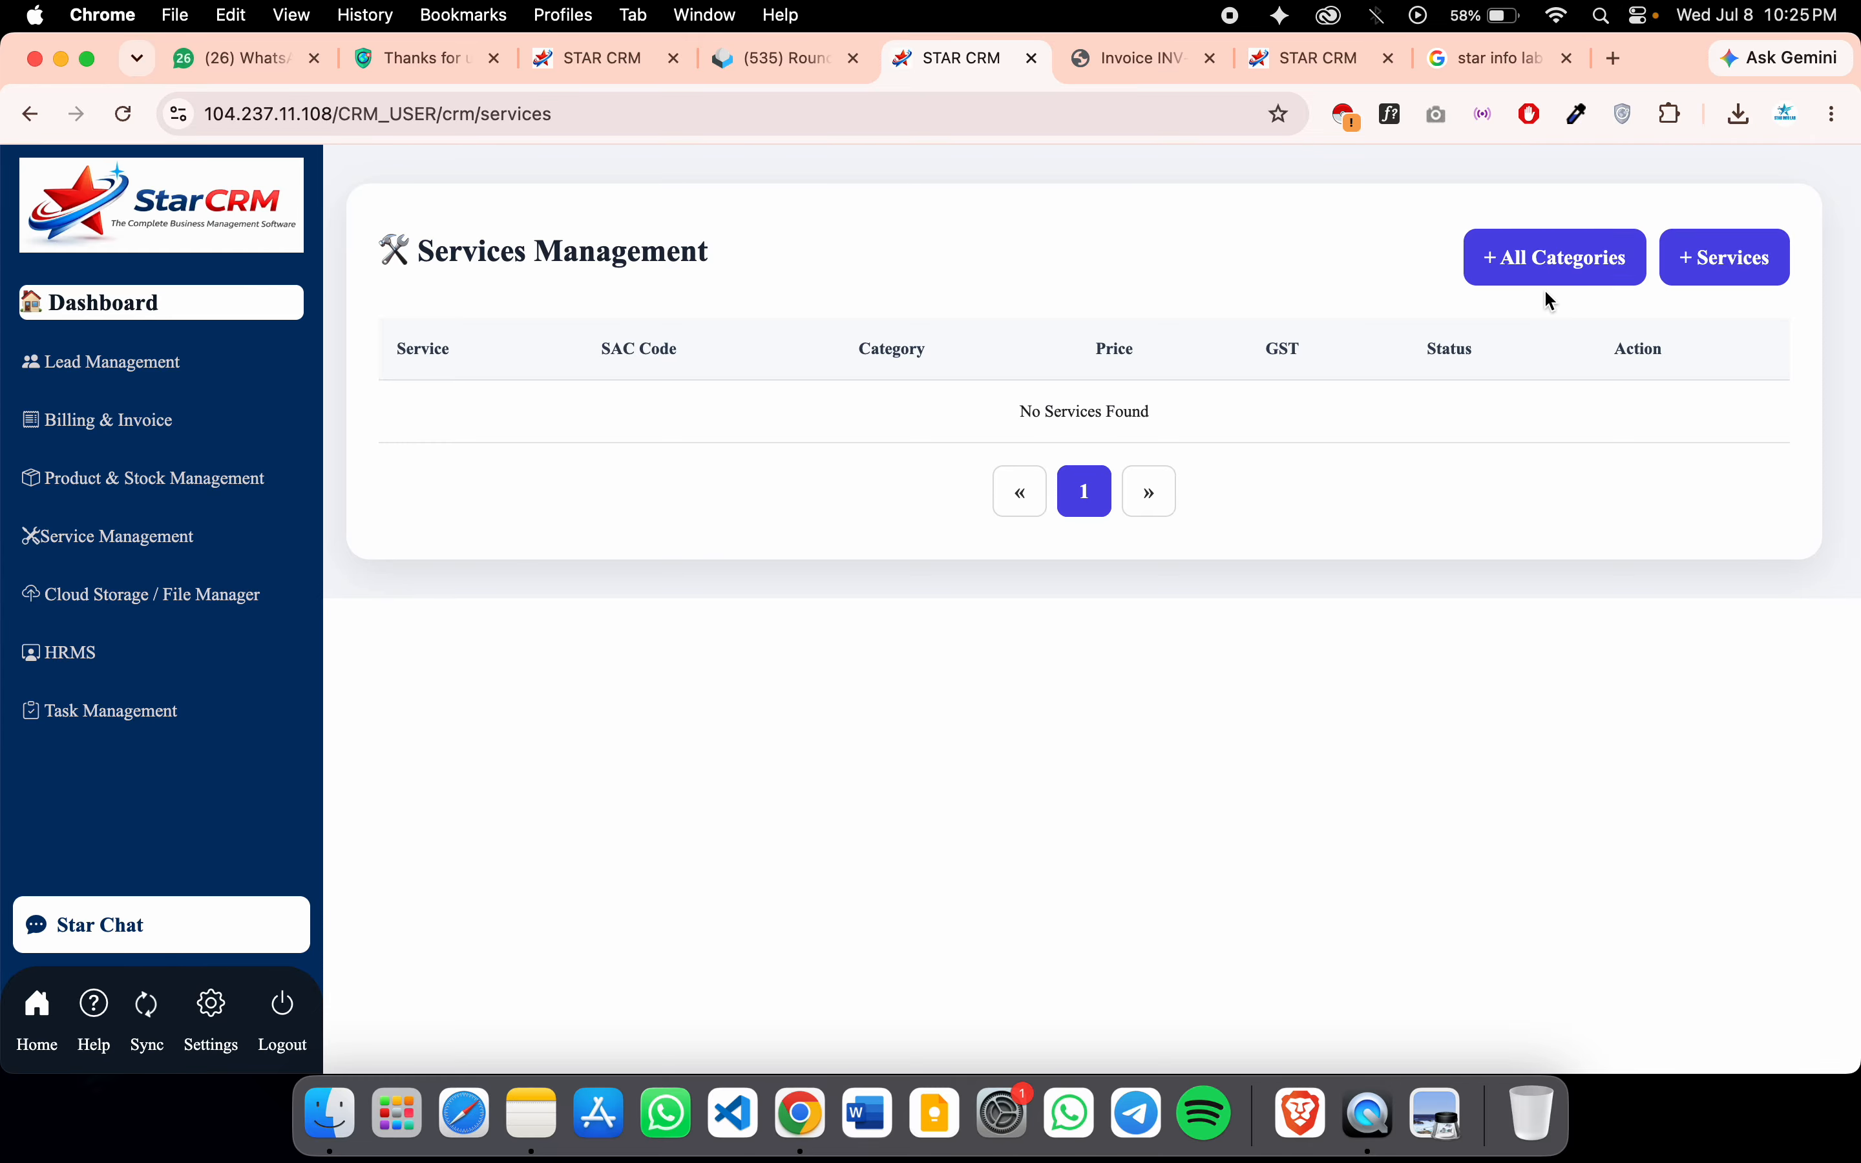
Create a Cloud Storage folder named 'Test Foolder' and open it
click(181, 596)
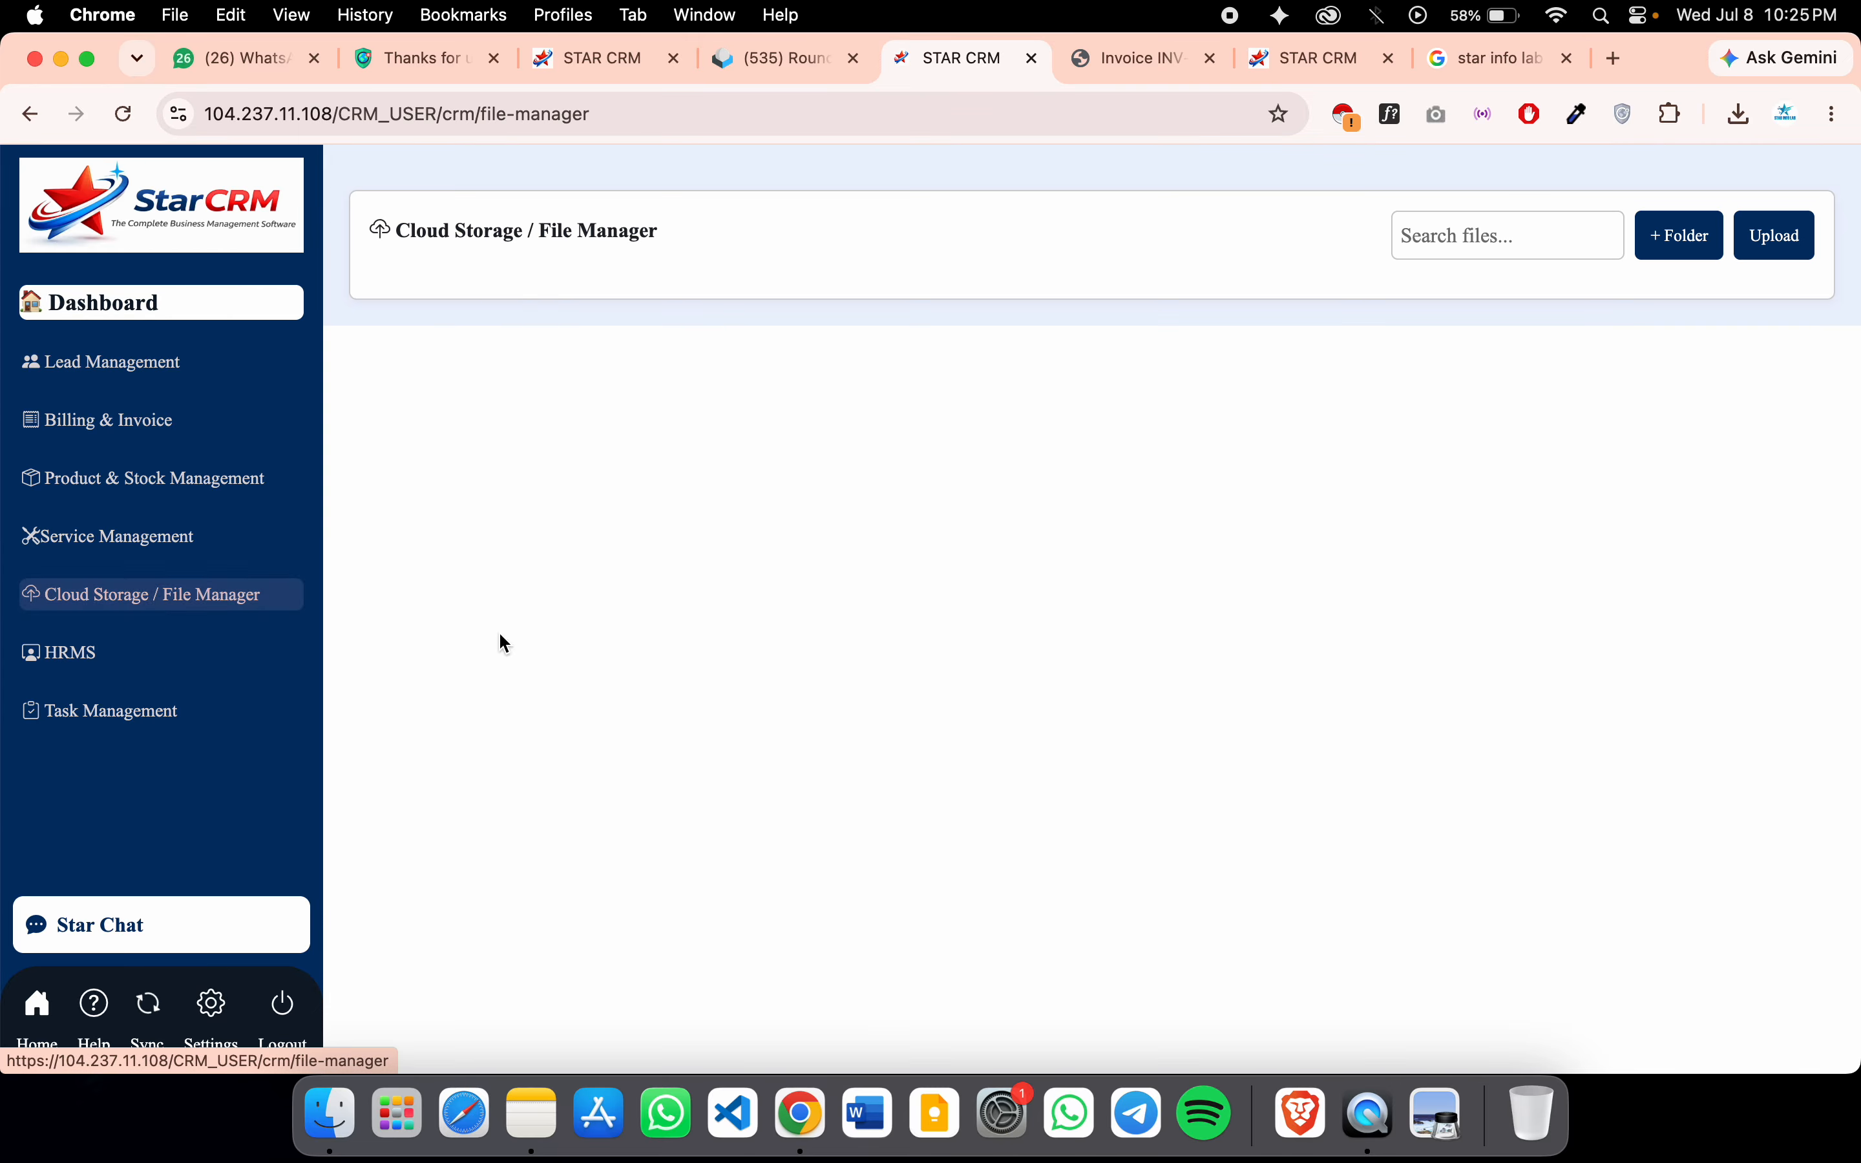
click(1670, 248)
click(817, 625)
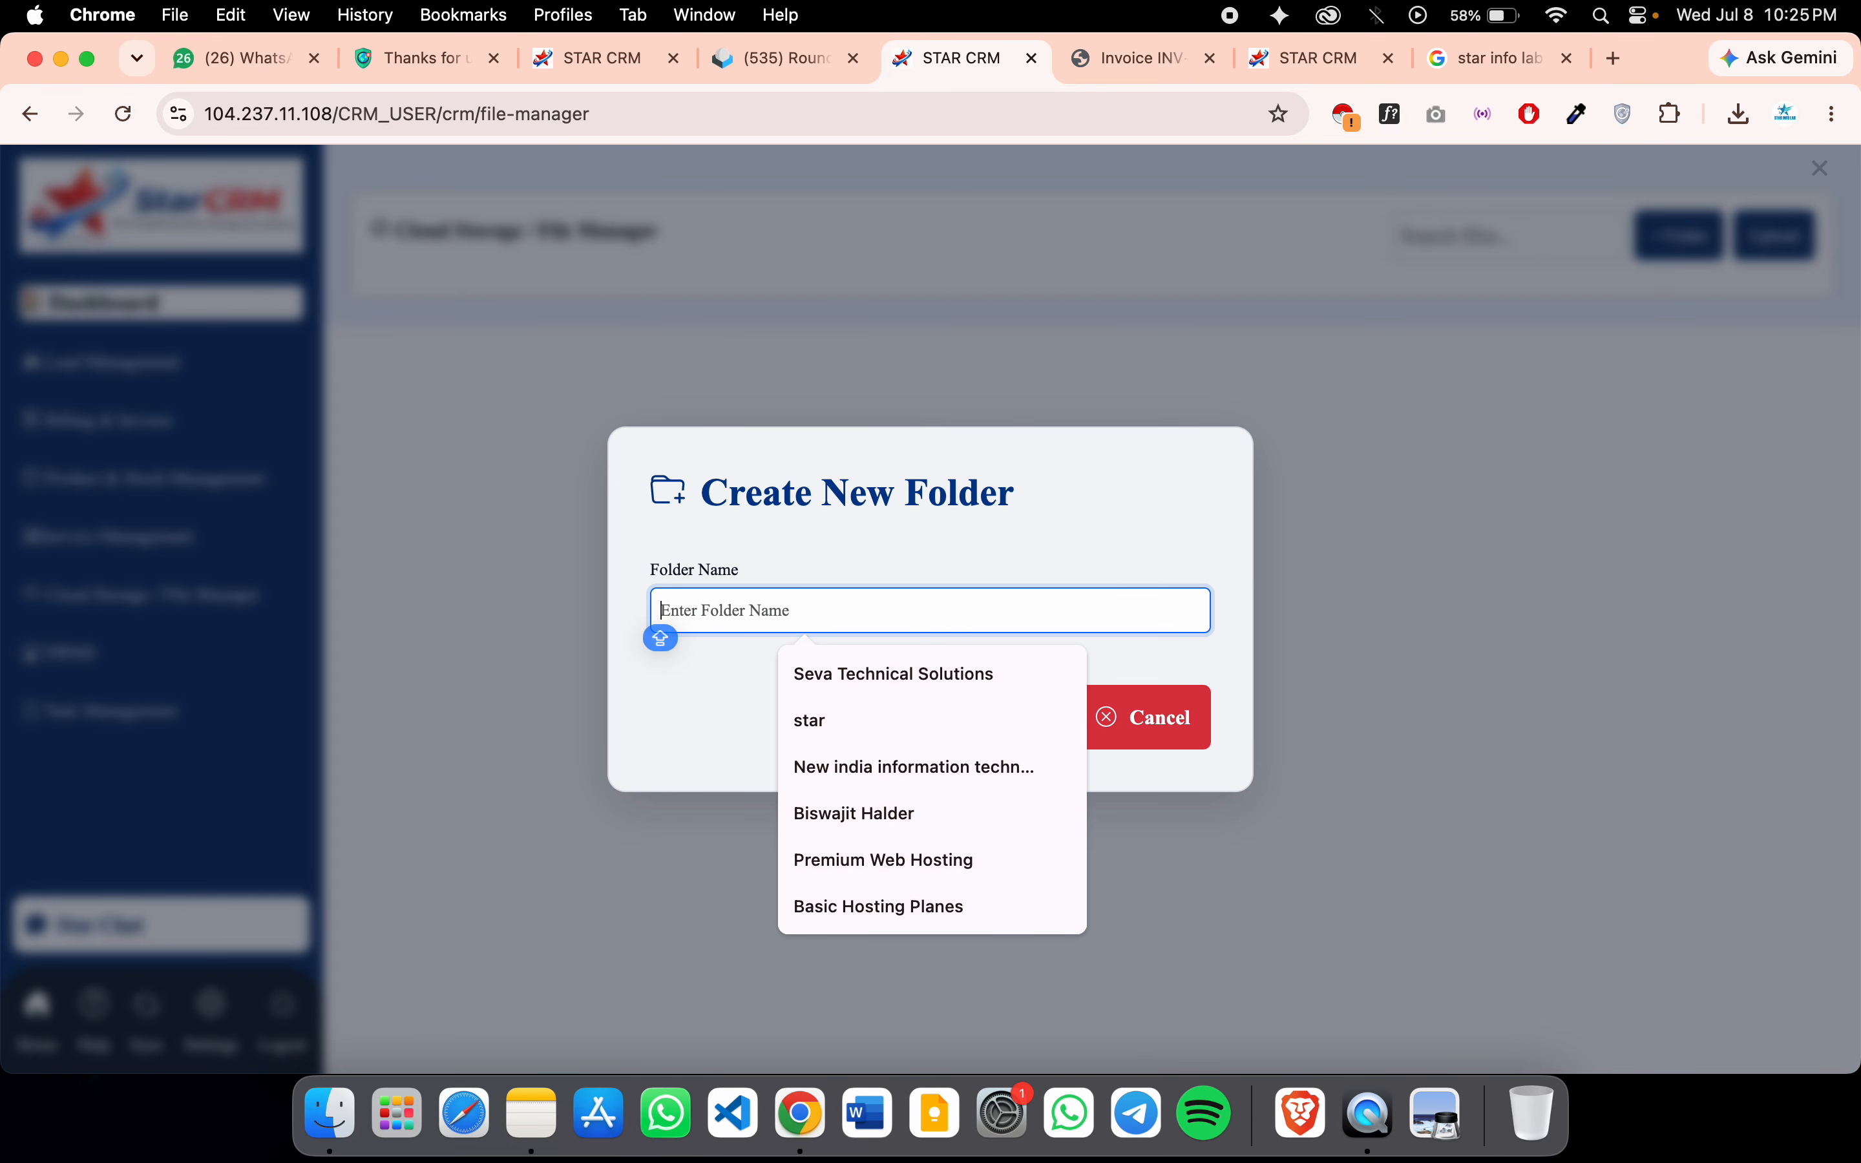
text(Test Foolder)
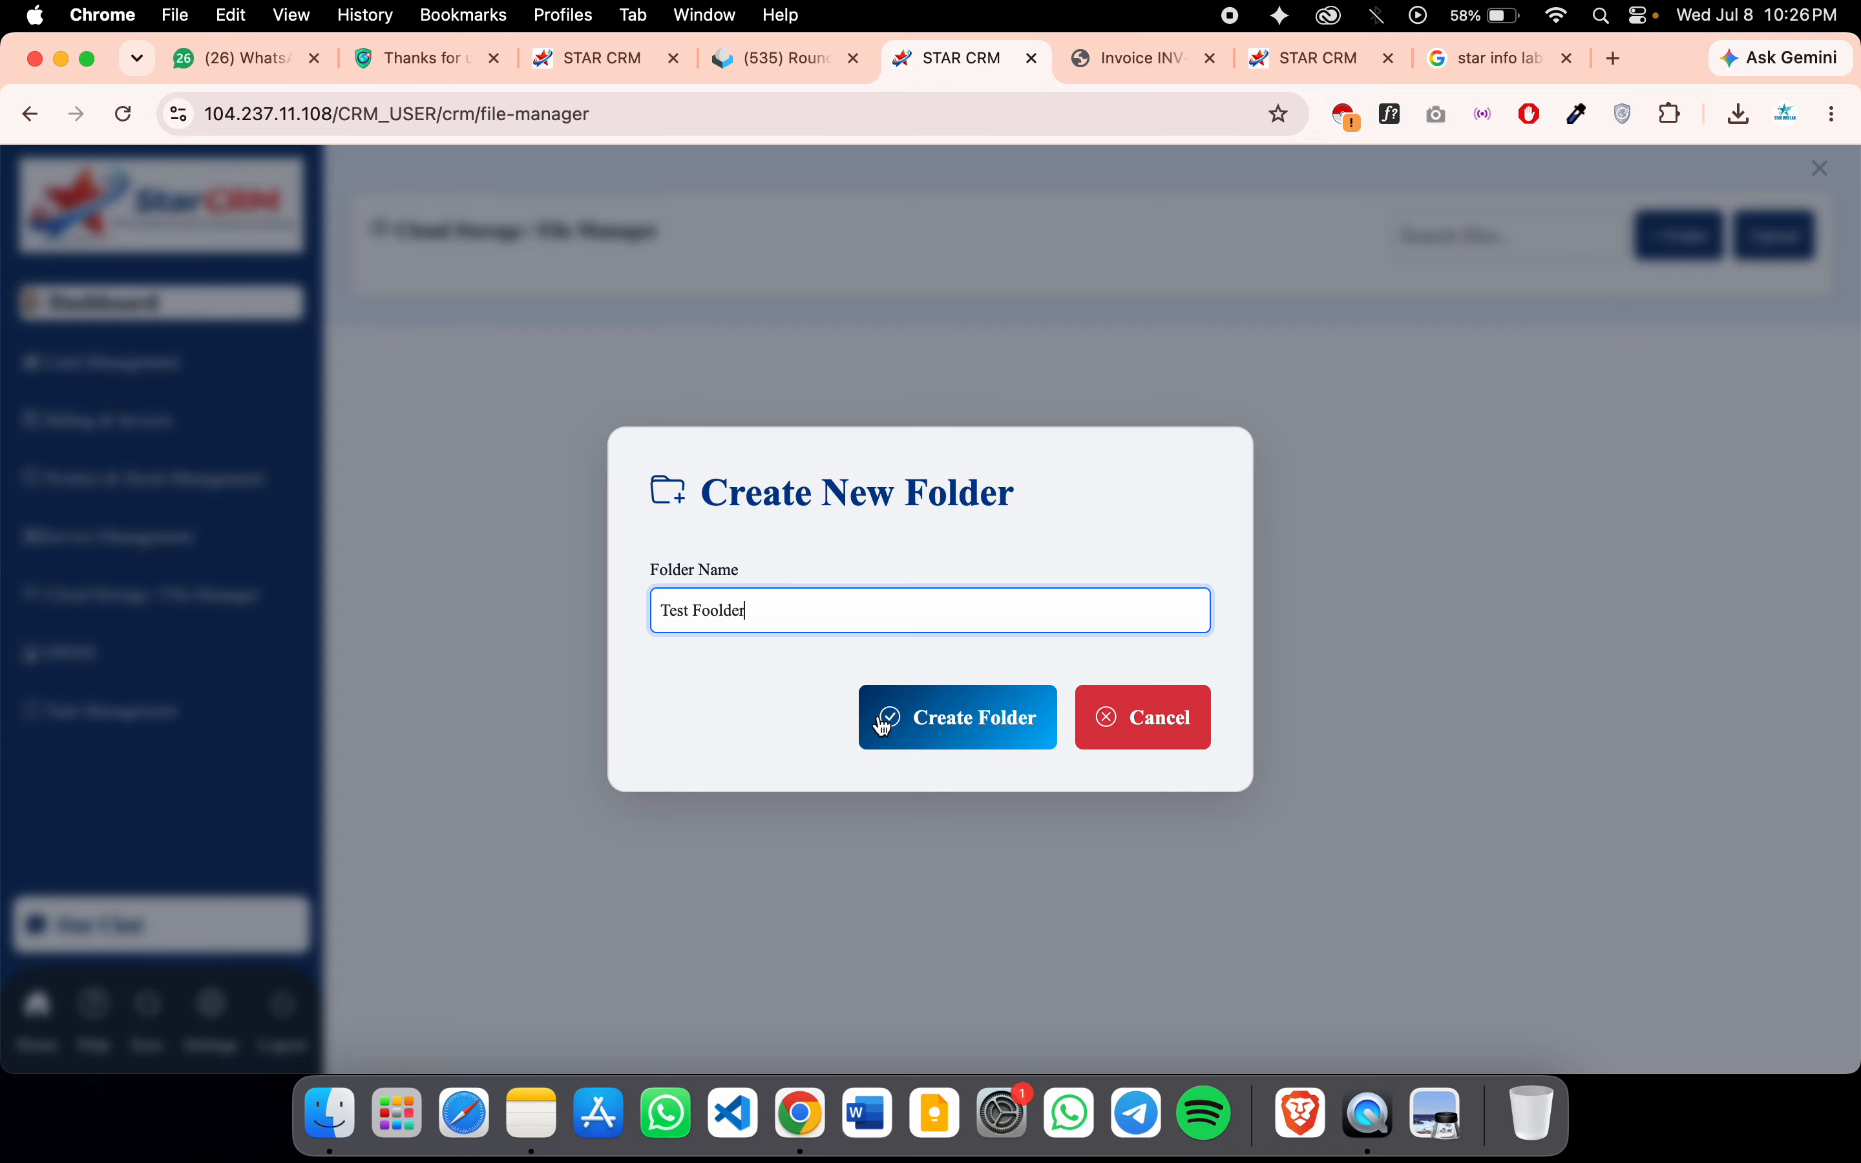
click(885, 725)
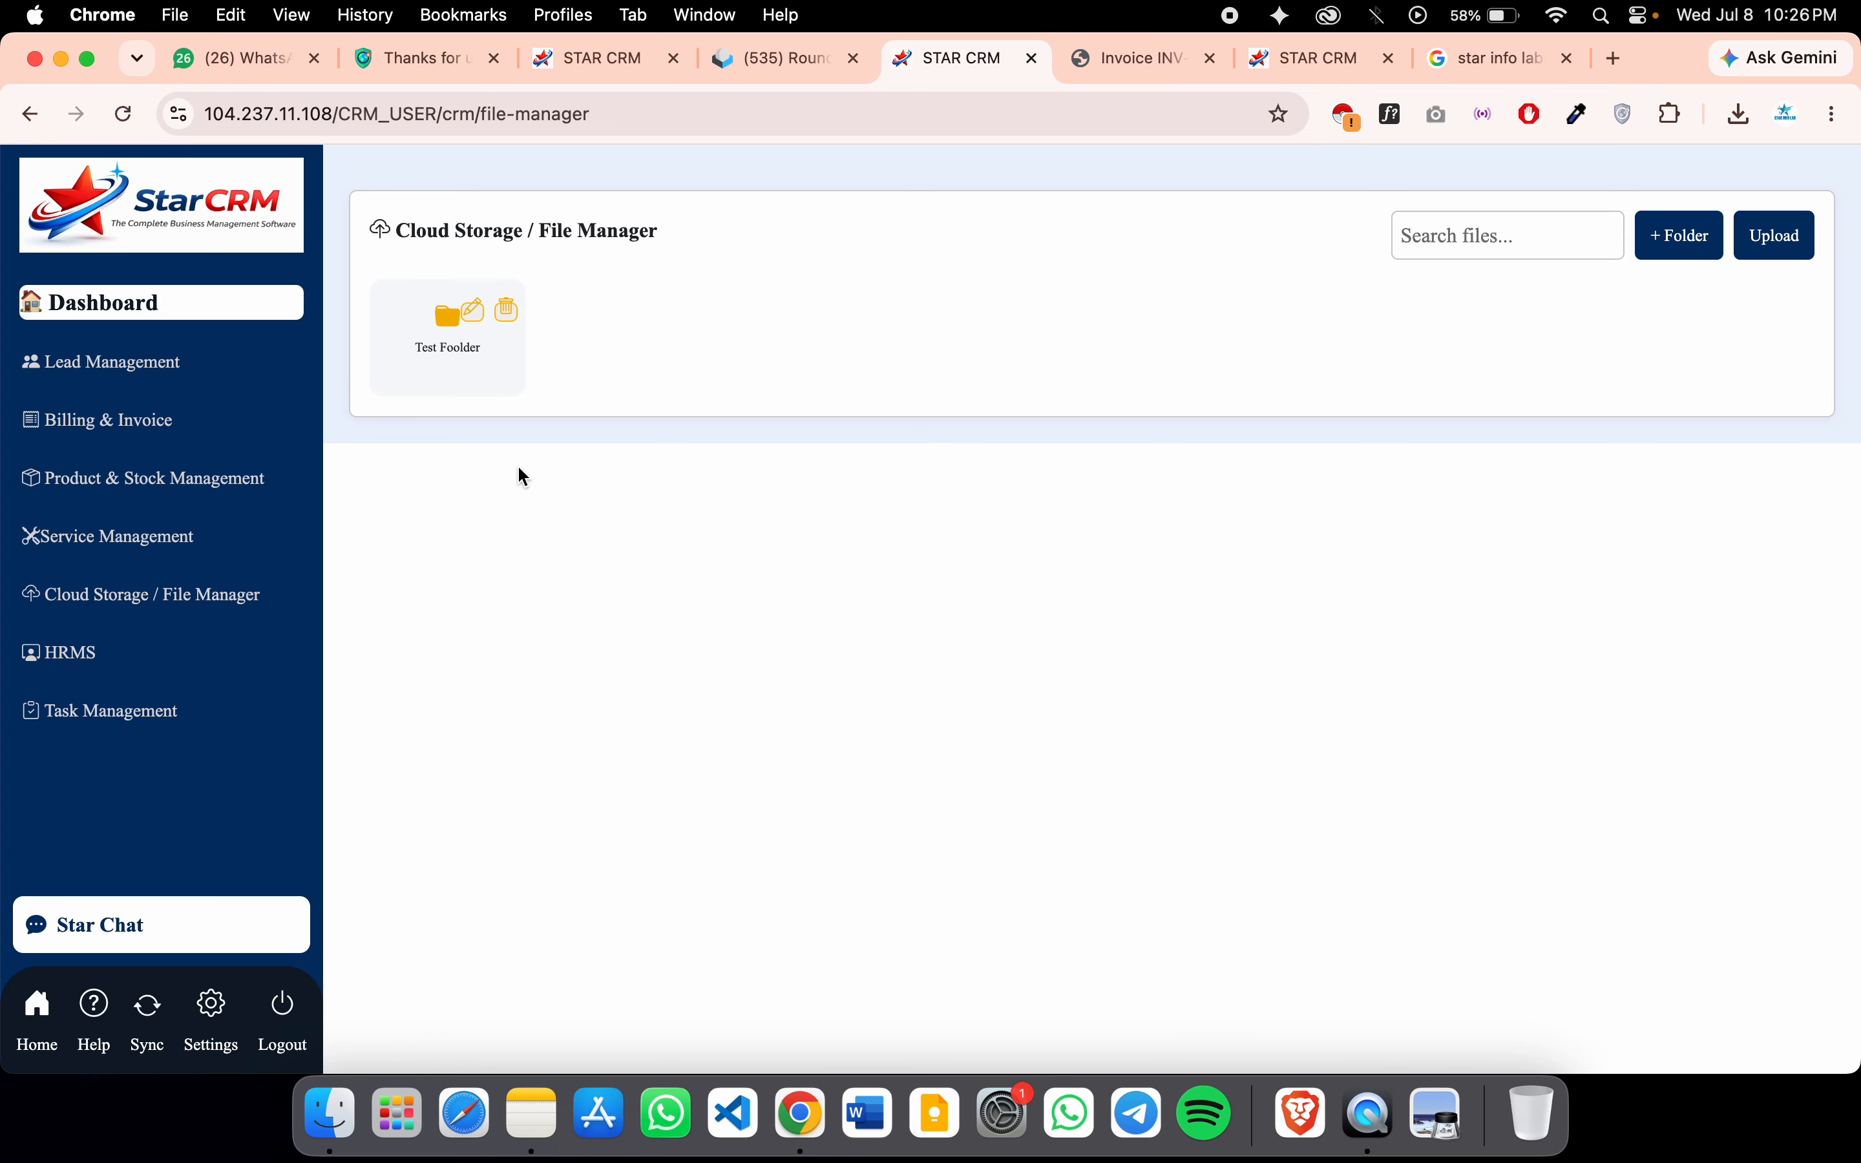
click(448, 338)
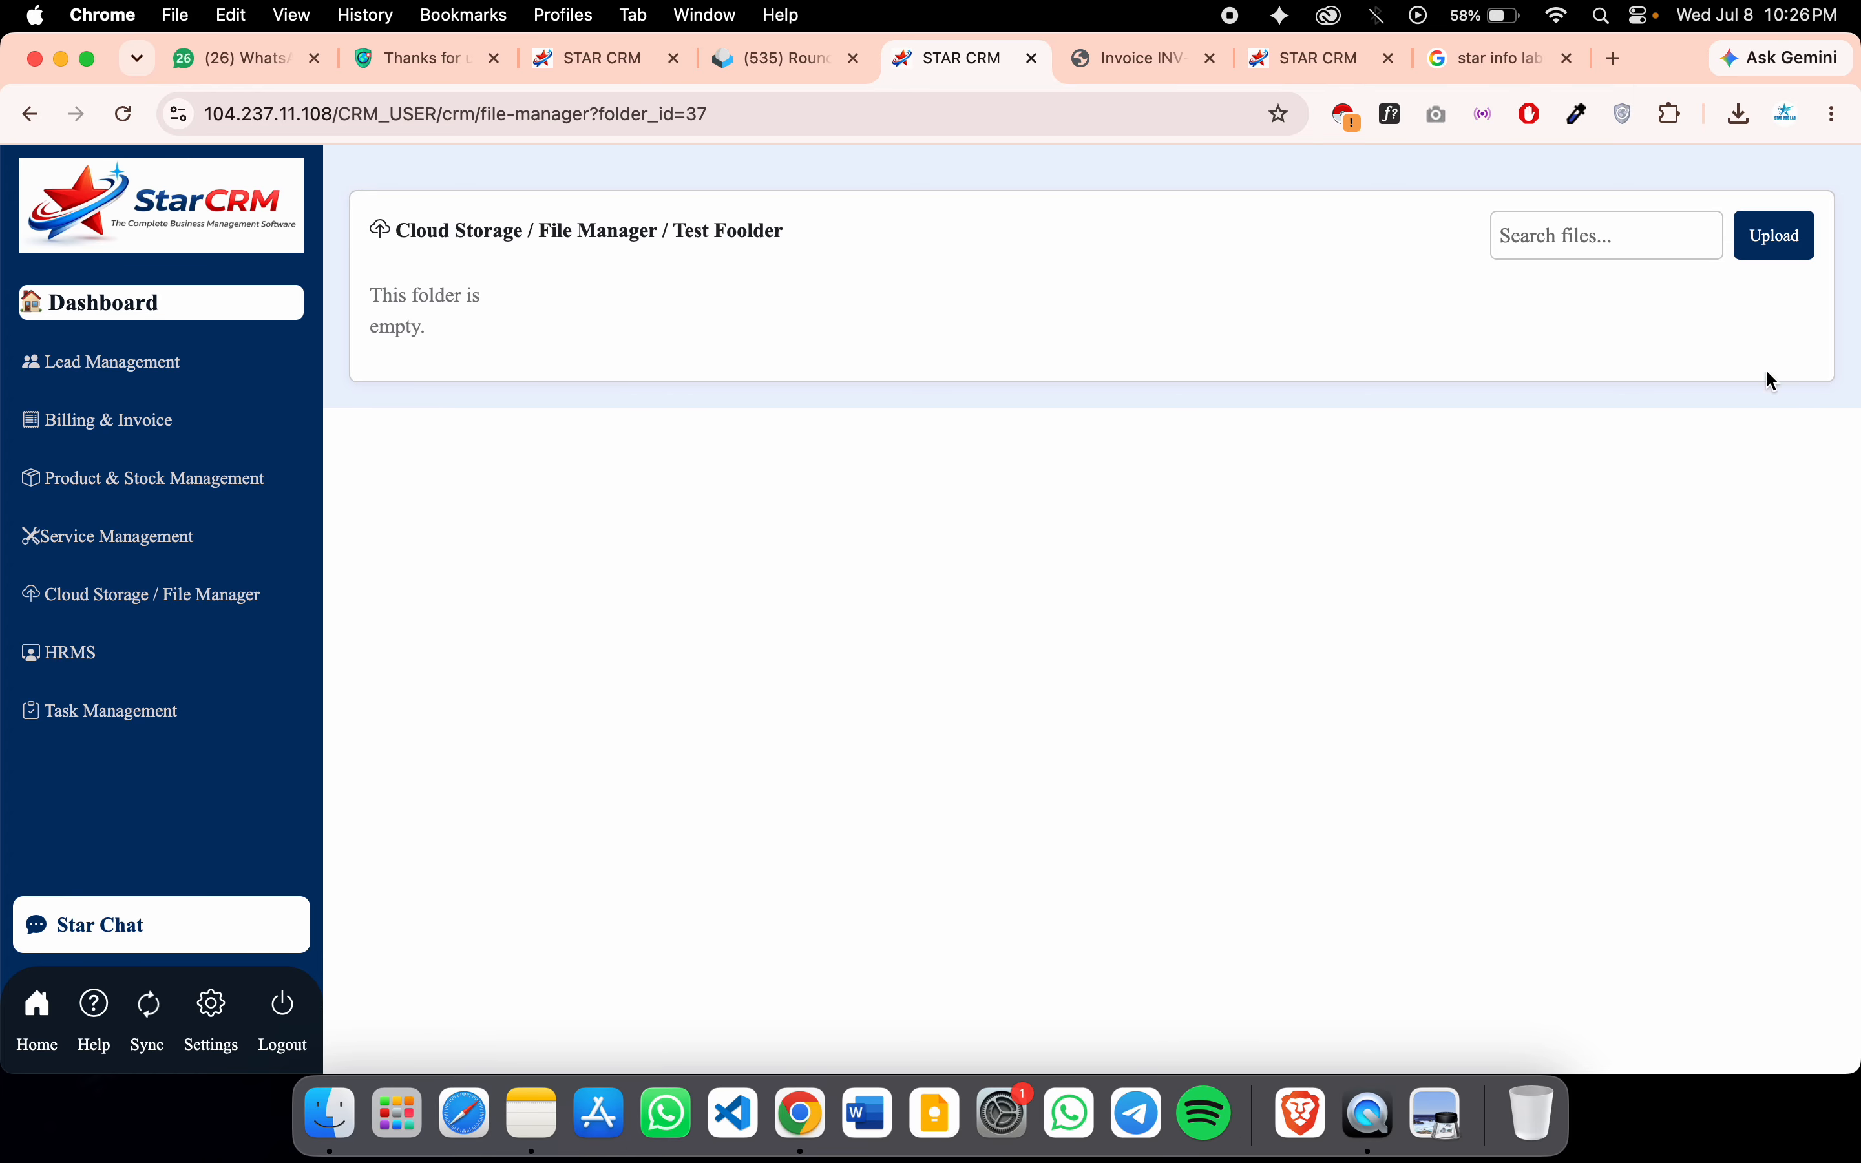
Upload STAR CRM.pdf from Downloads into the Test Foolder folder
click(1791, 225)
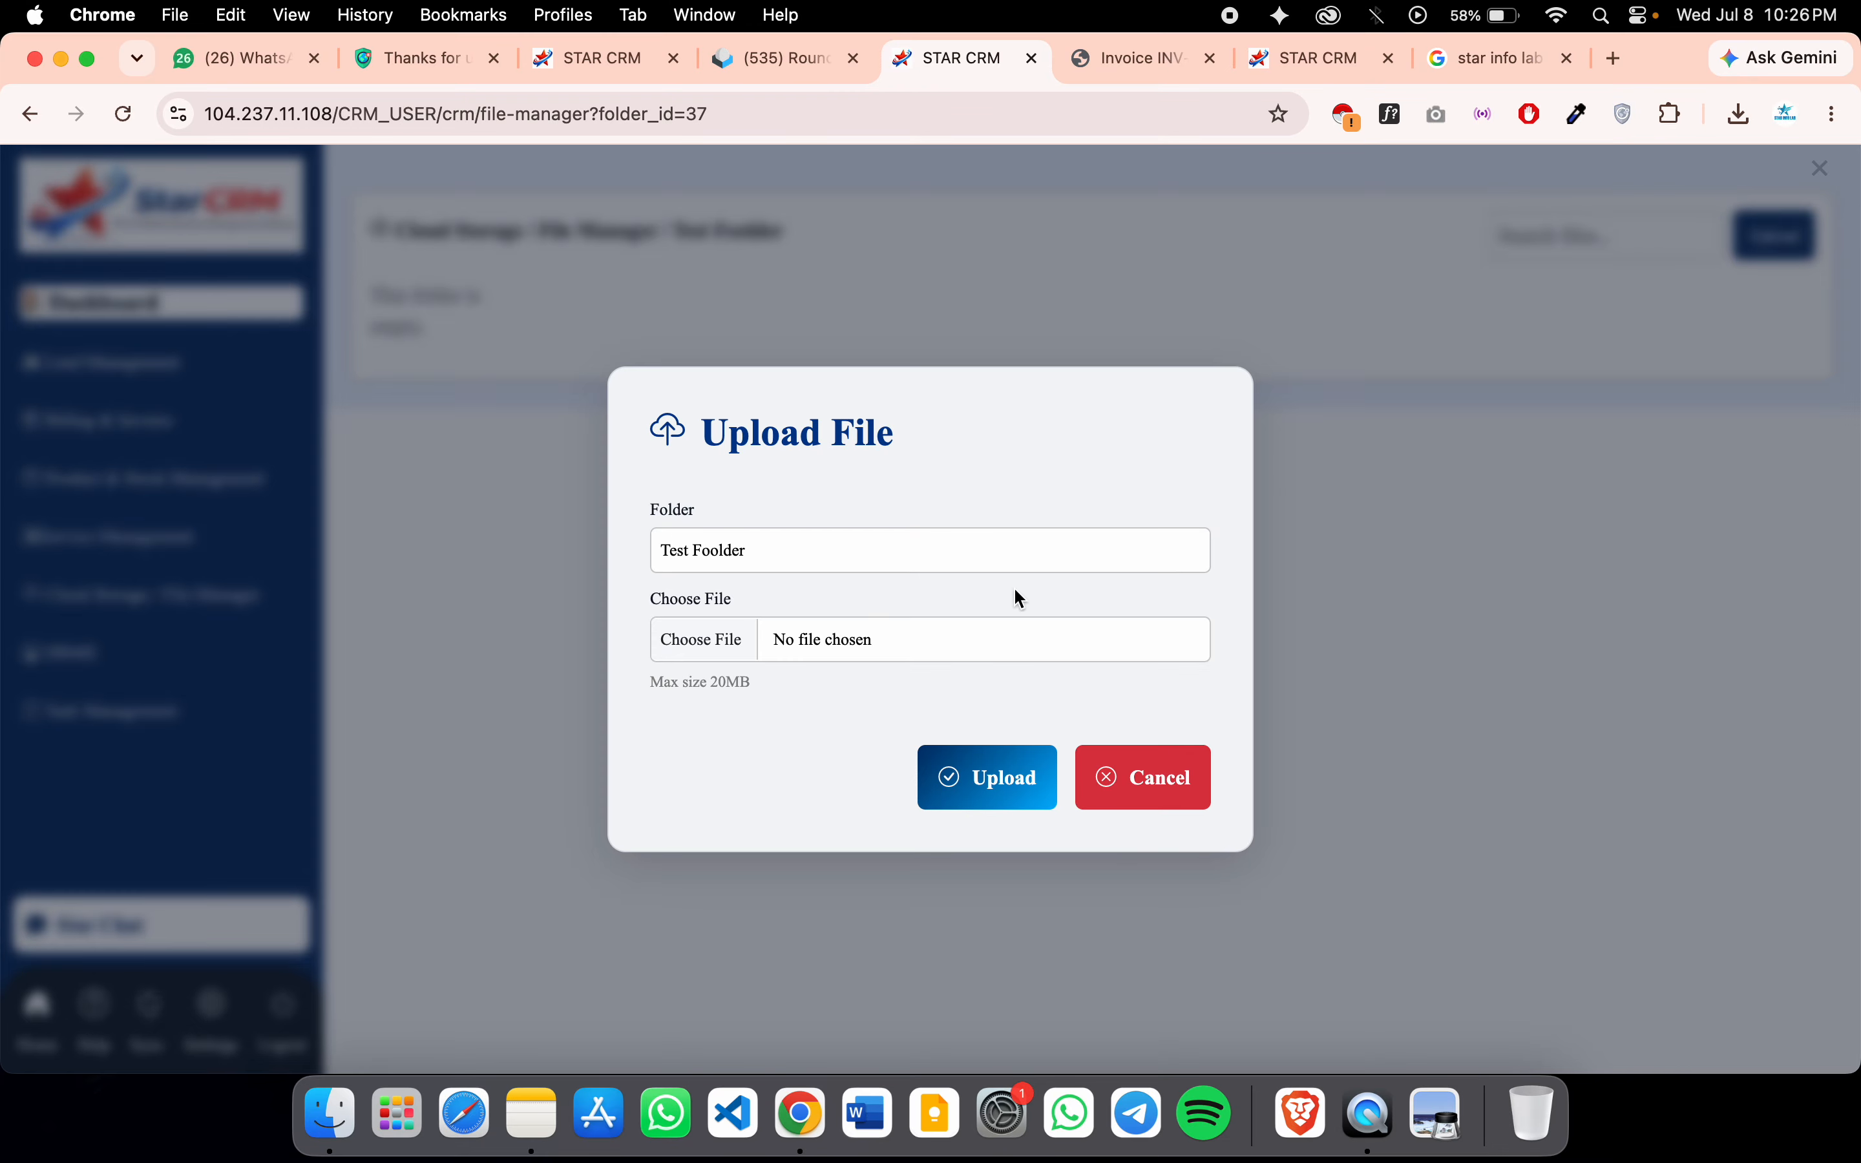
click(727, 642)
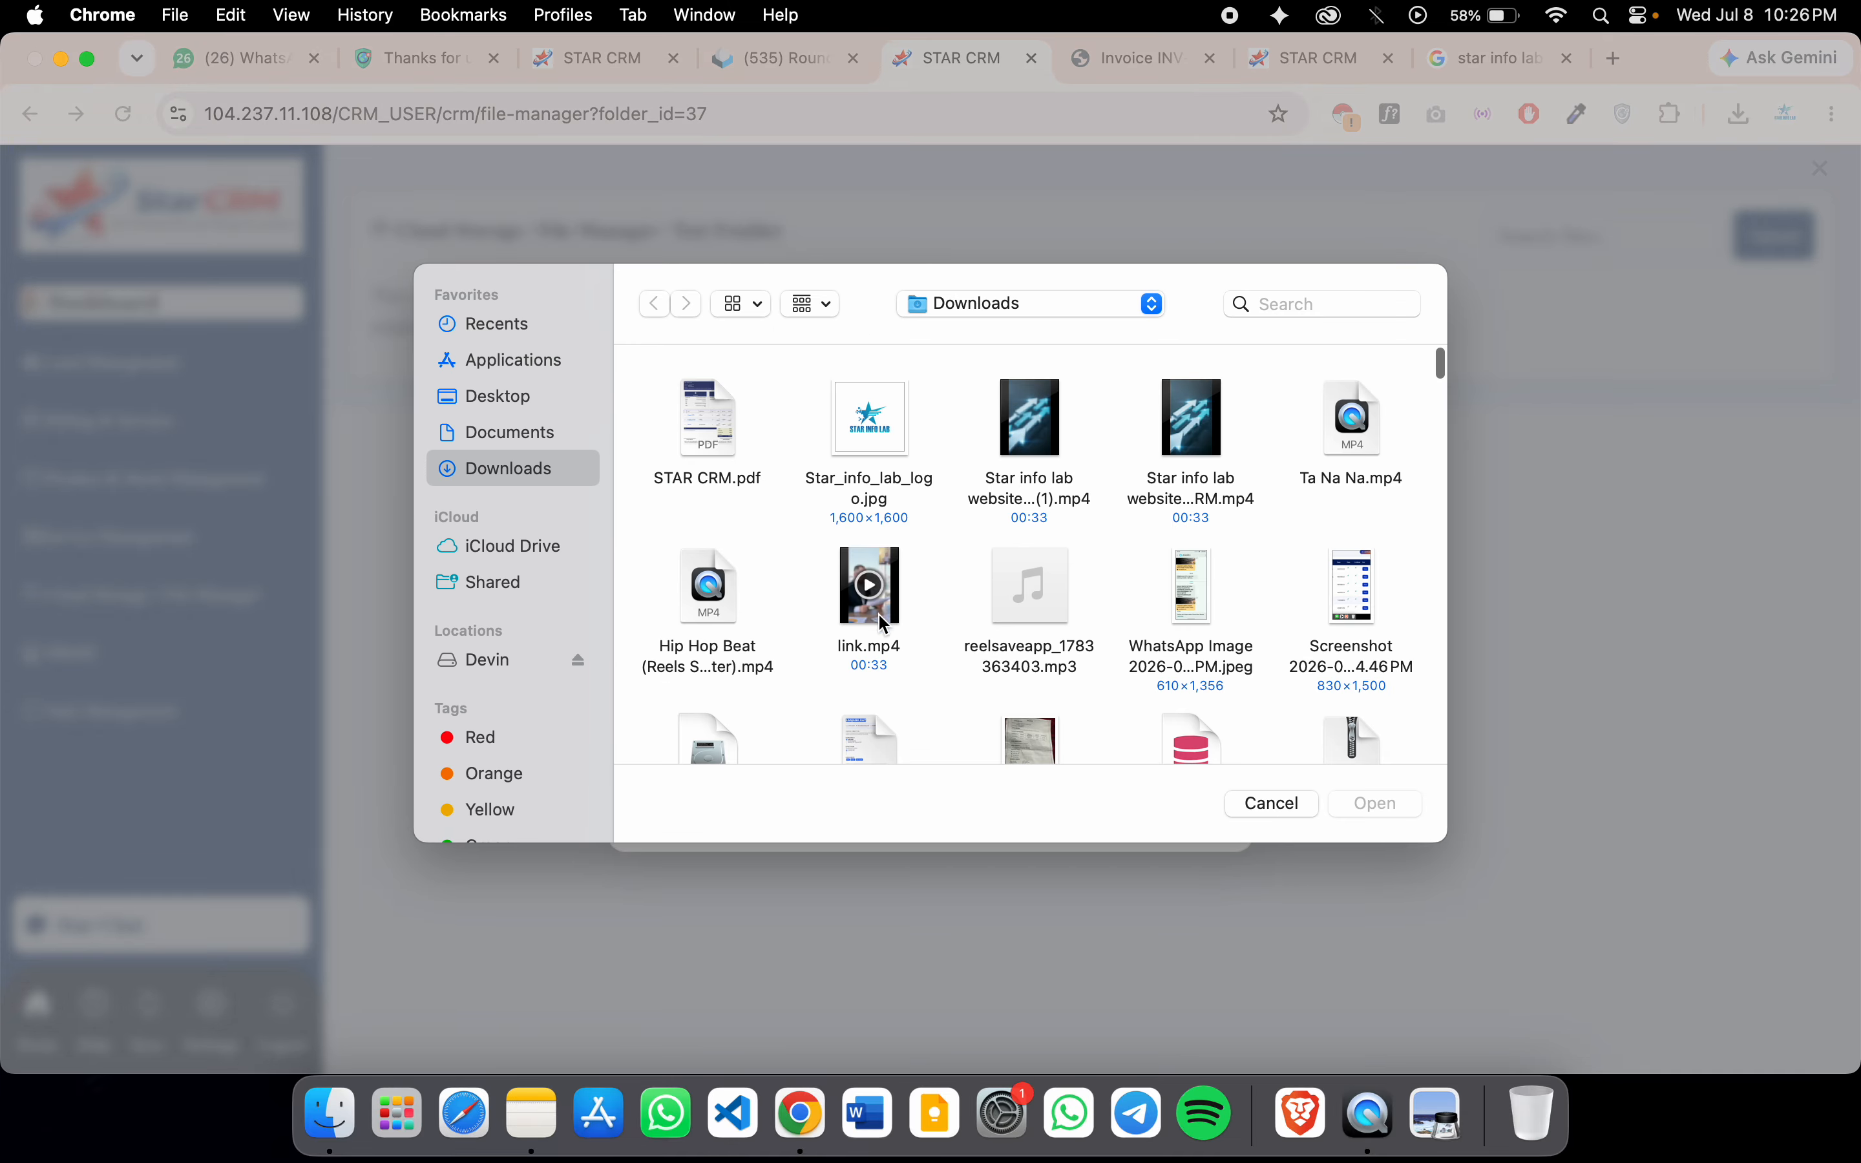
click(703, 435)
click(1357, 797)
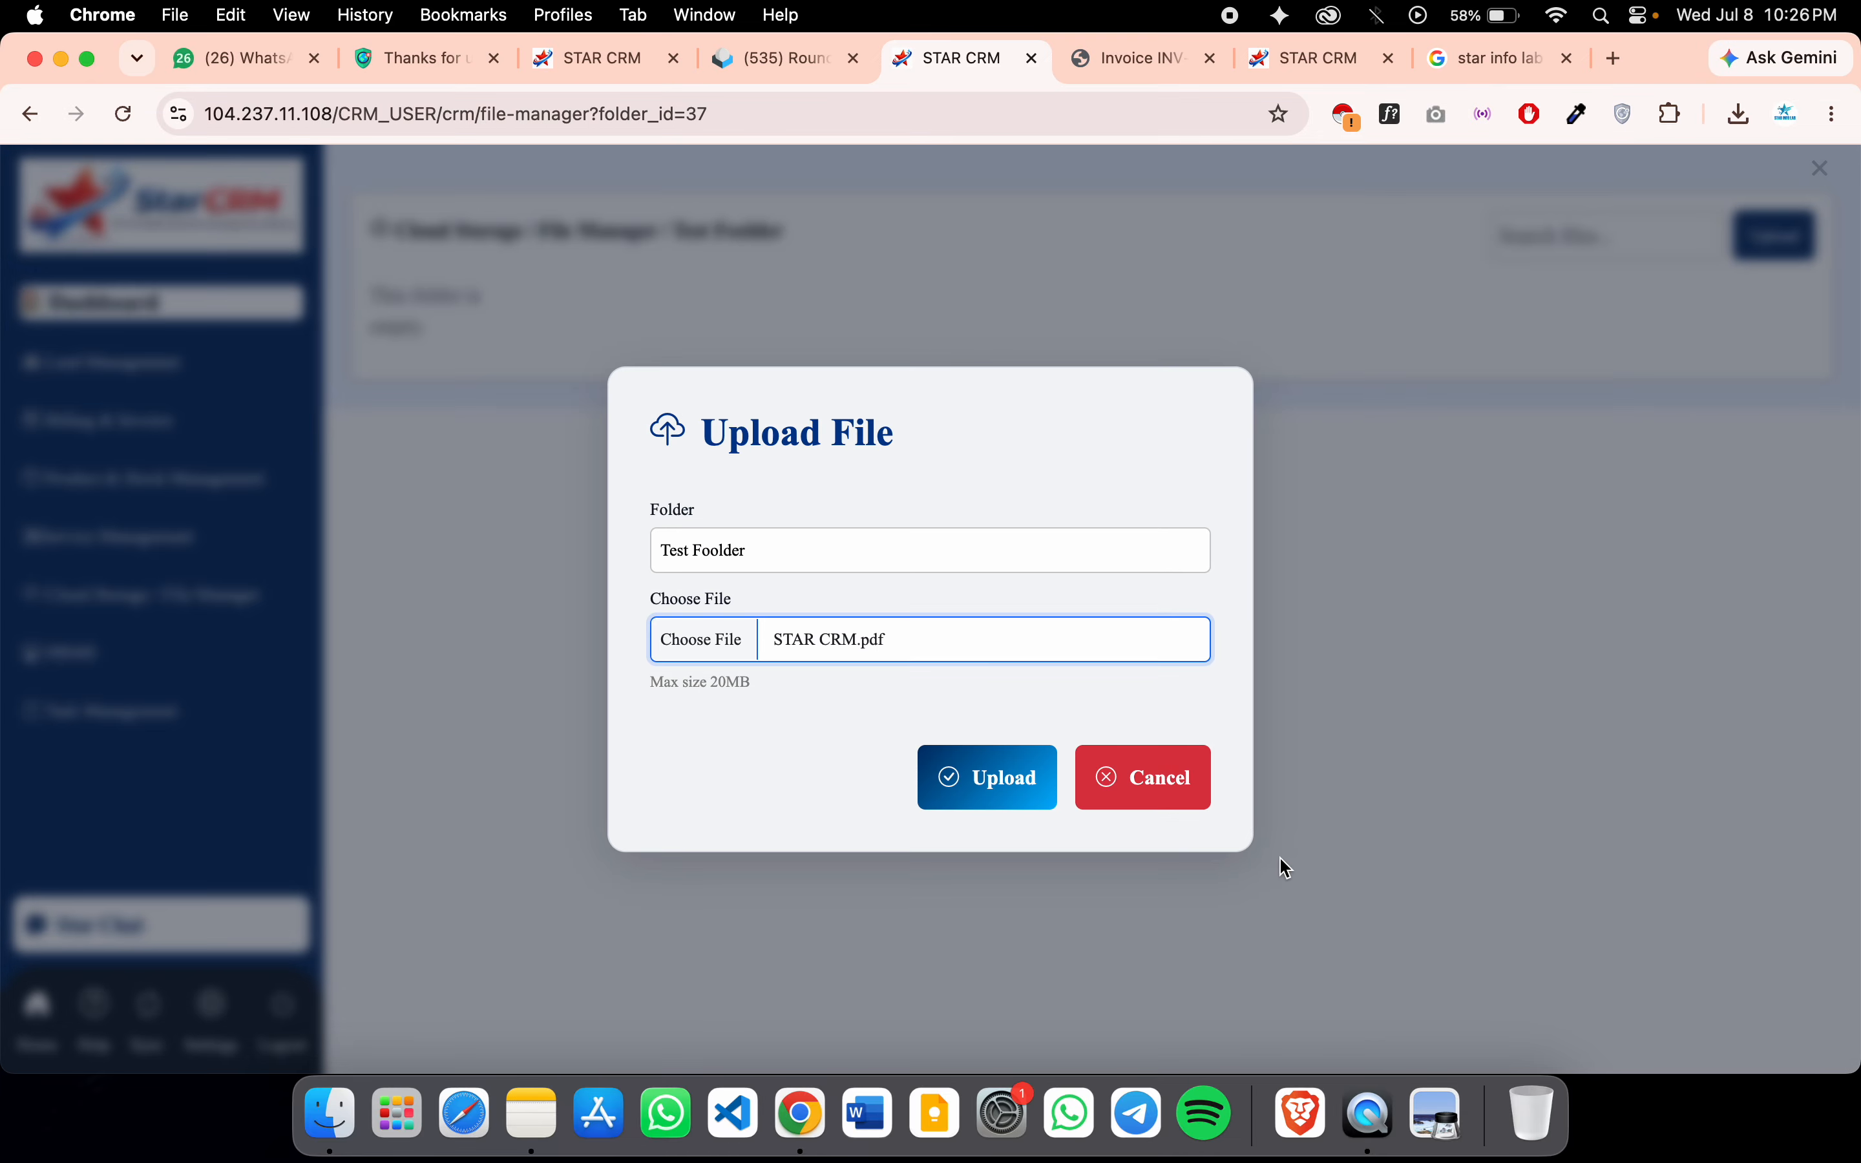
click(1017, 792)
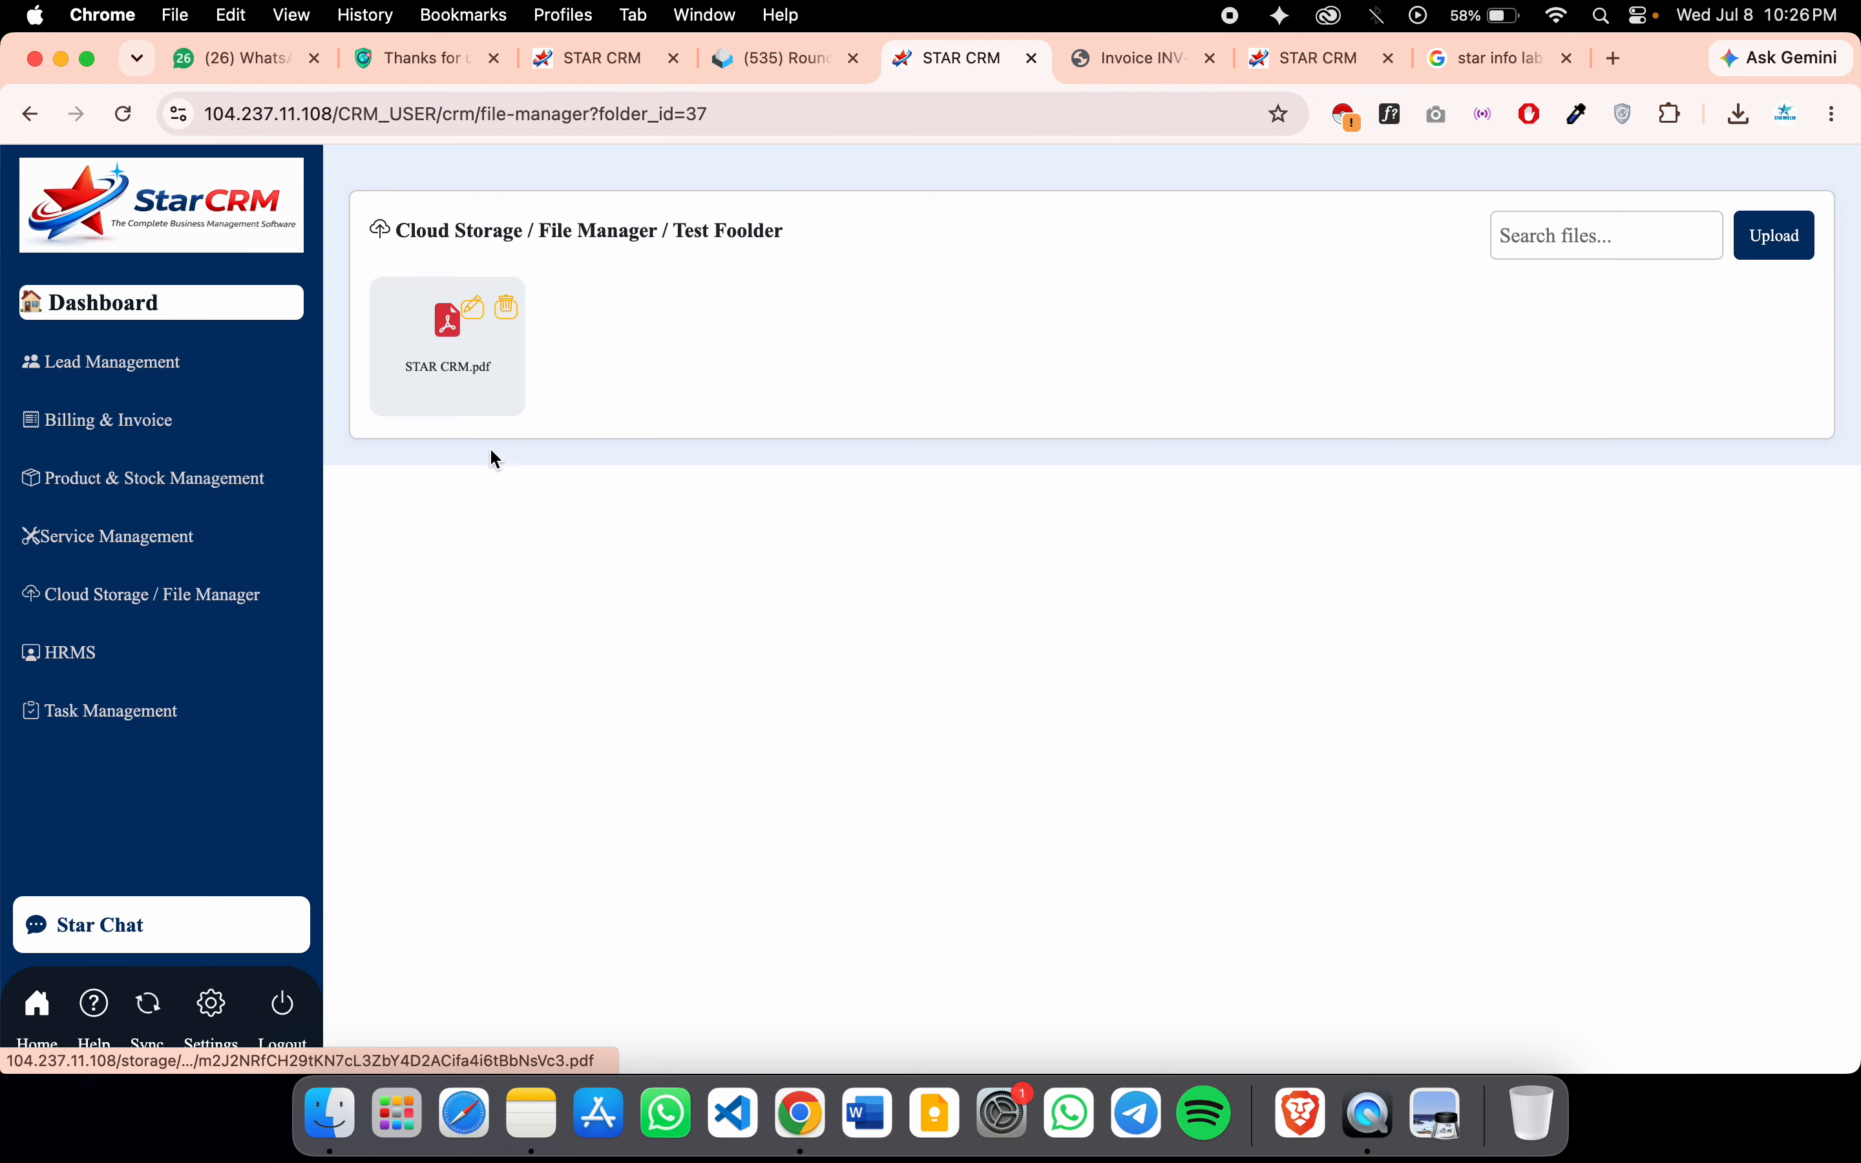
Delete the uploaded STAR CRM.pdf and dismiss the confirmation message
click(507, 307)
click(1130, 303)
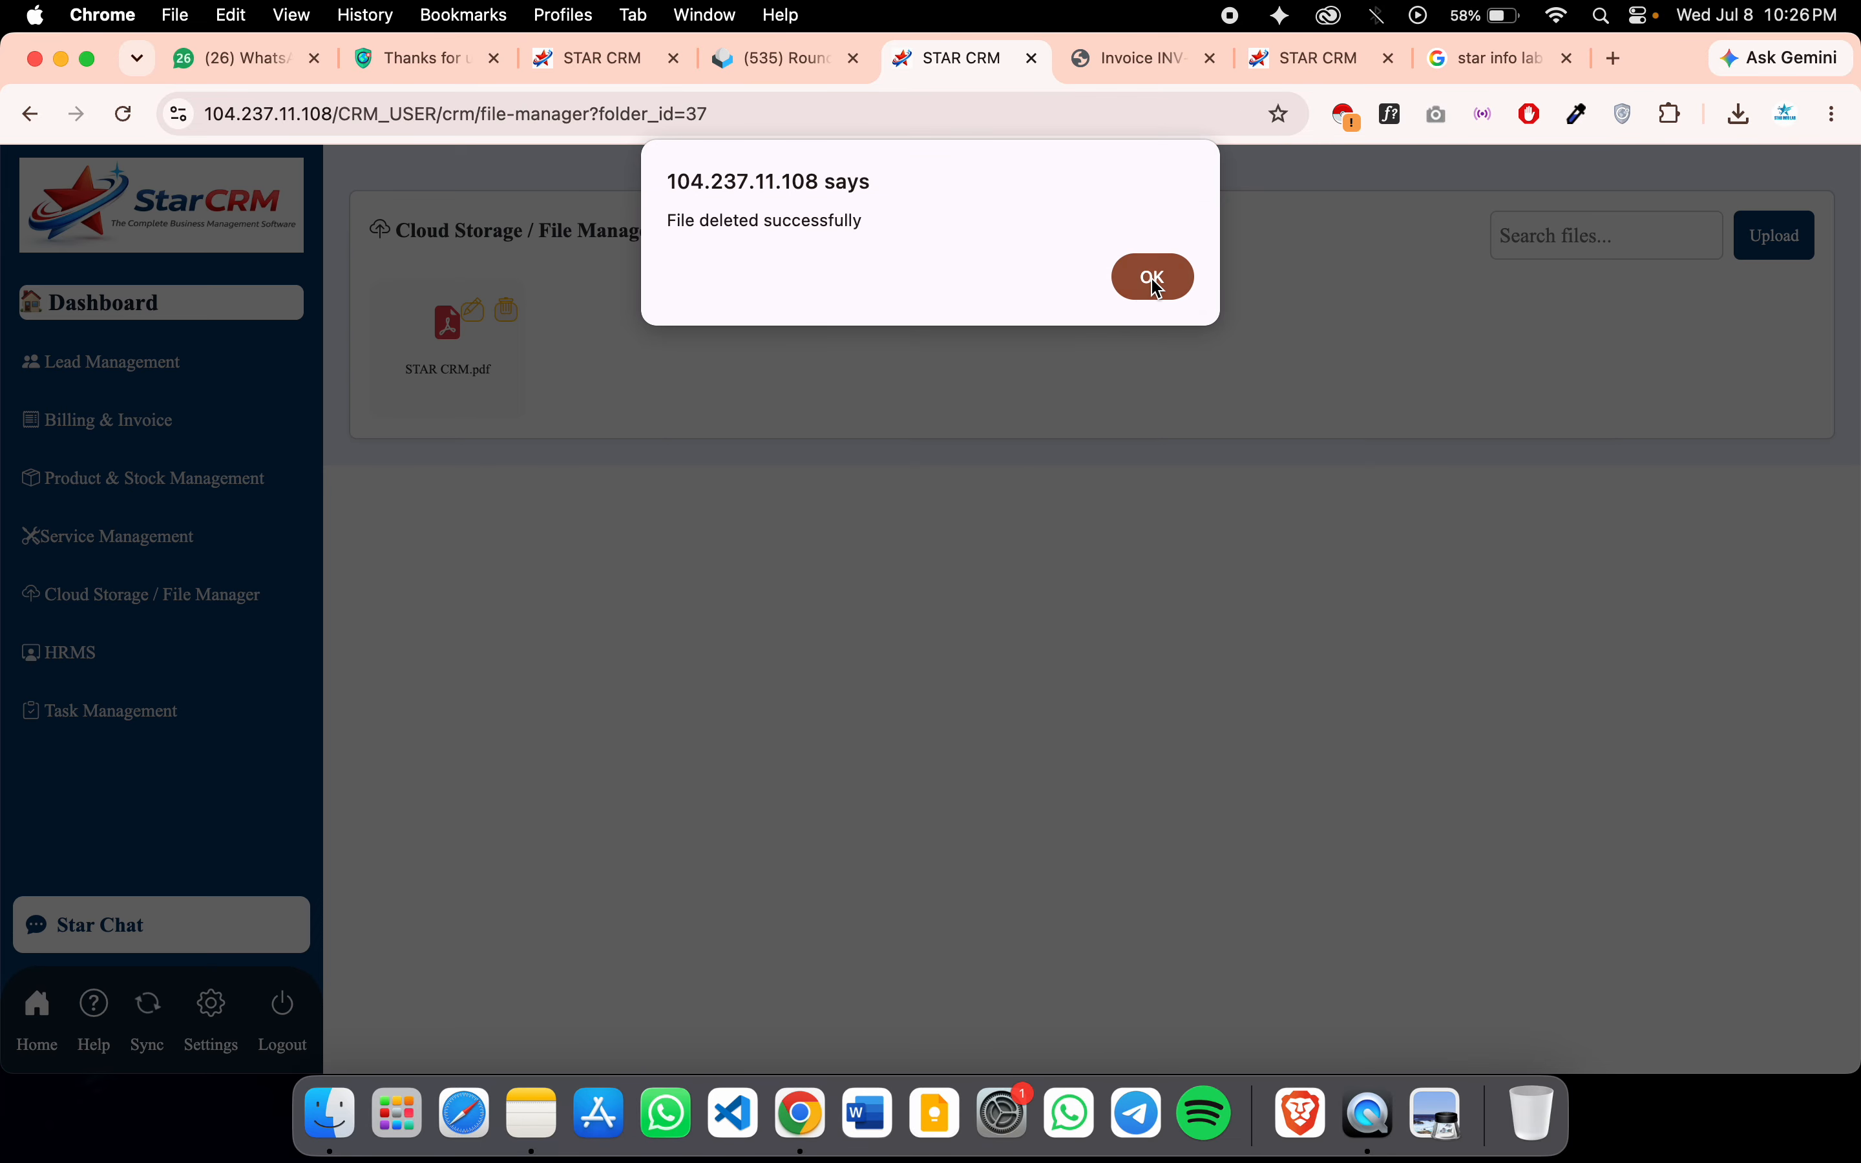
click(1156, 281)
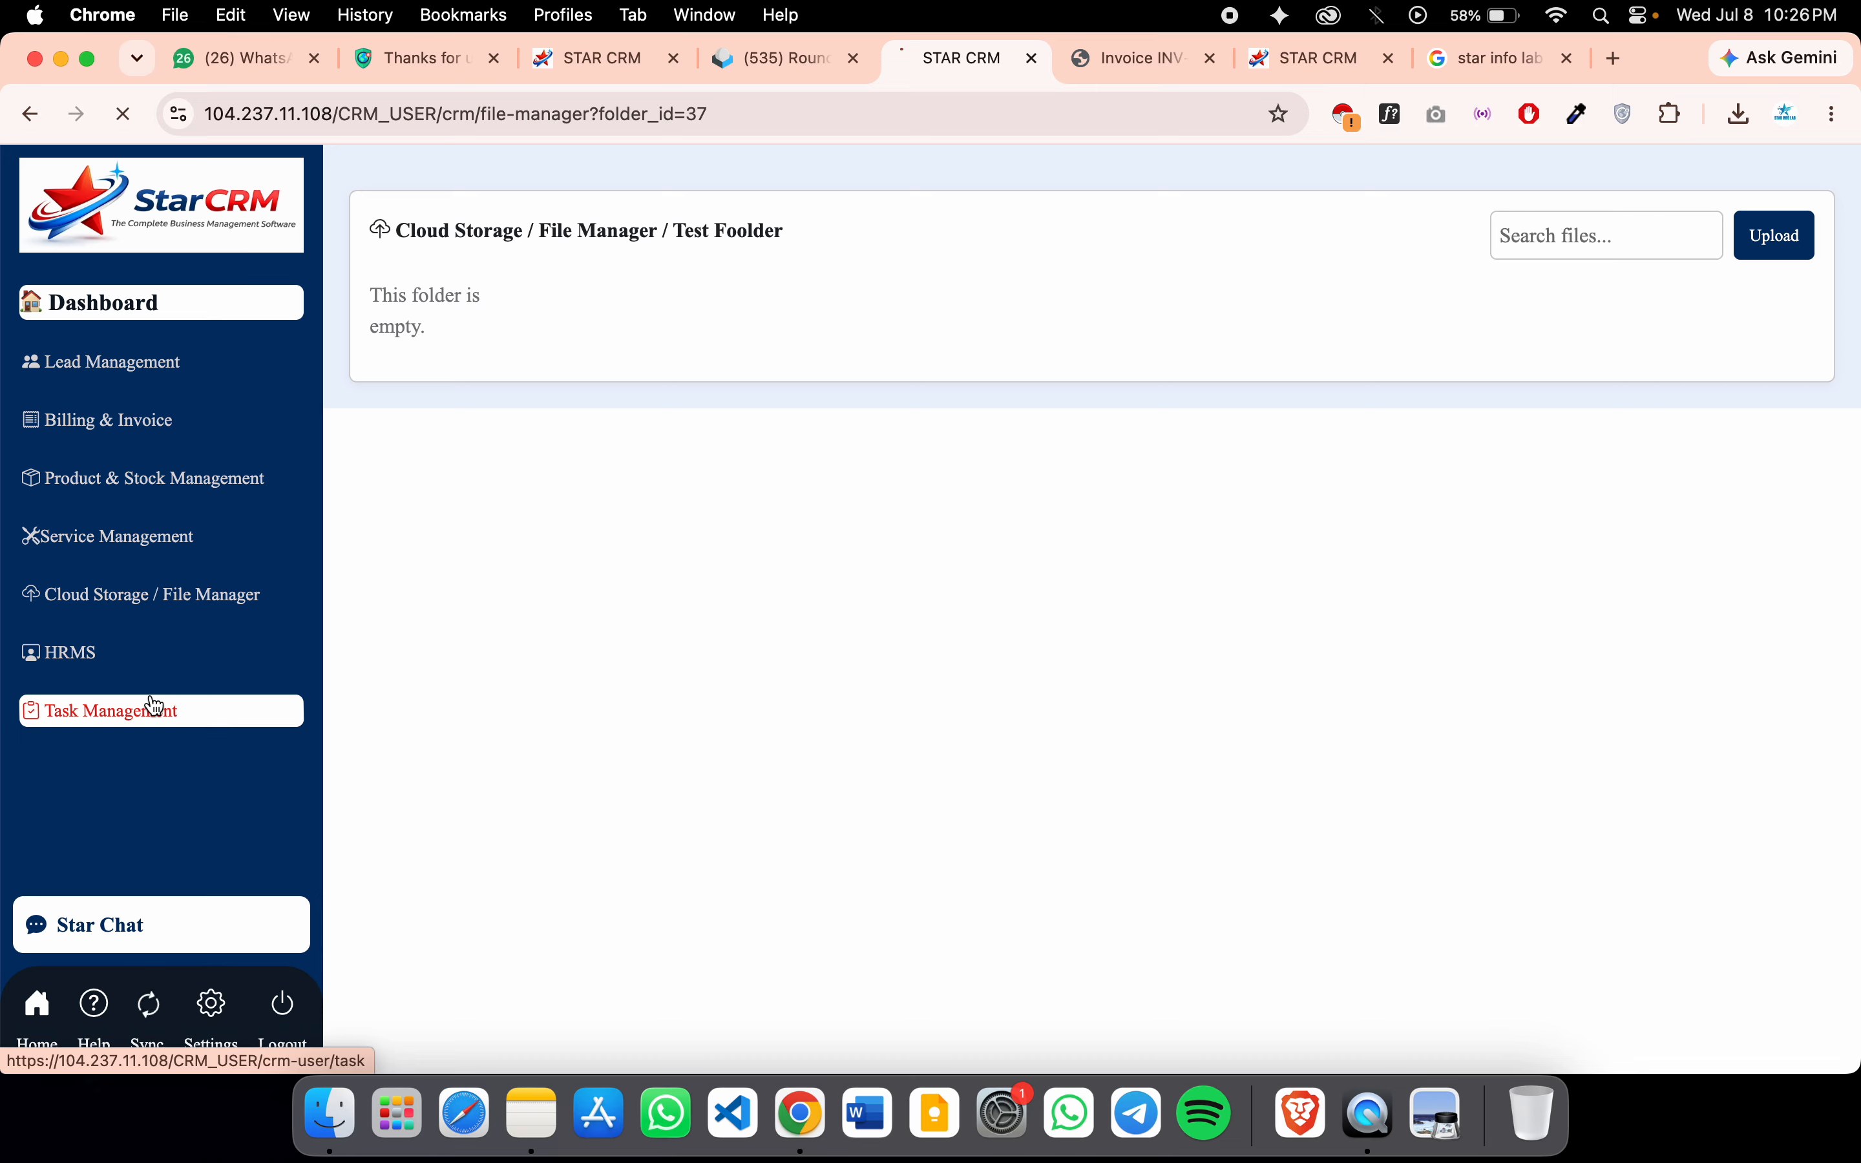
Open the Task Management board and scroll across its status columns
click(154, 707)
scroll(1371, 461, right, 5)
scroll(1370, 465, left, 5)
scroll(1473, 336, right, 5)
scroll(1473, 336, left, 5)
scroll(1392, 403, right, 5)
scroll(1388, 403, left, 5)
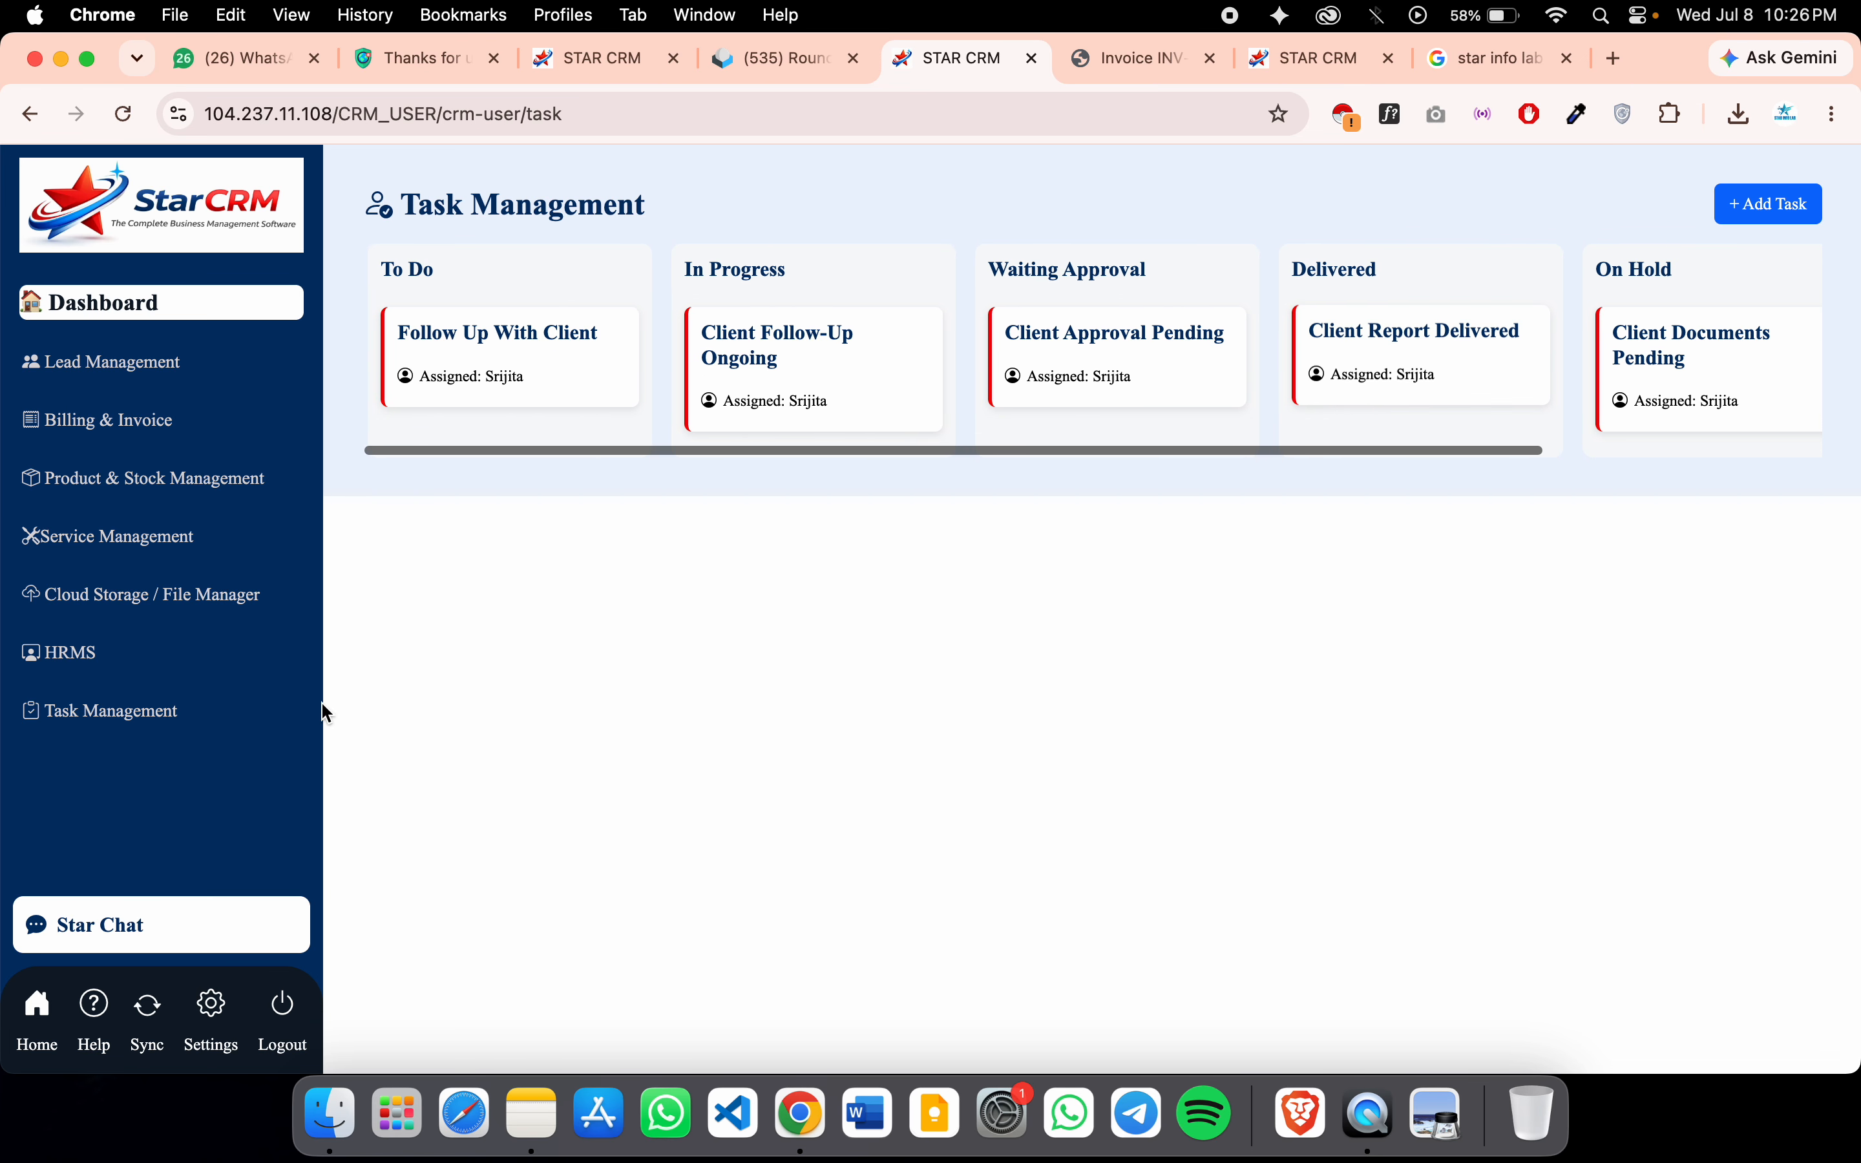